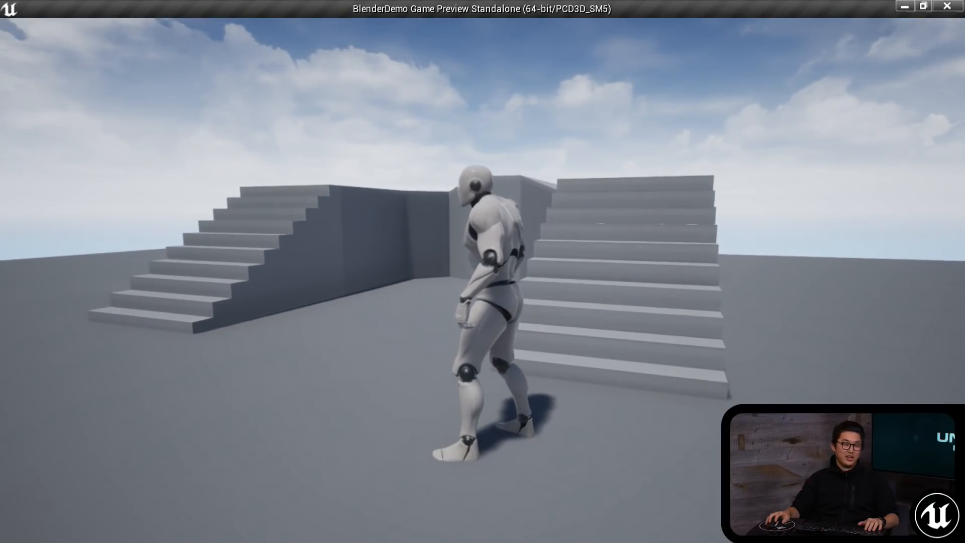
Test the third-person mannequin by running and jumping it around the stairs and raised platform in the game preview.
key("d")
key("w")
key("space")
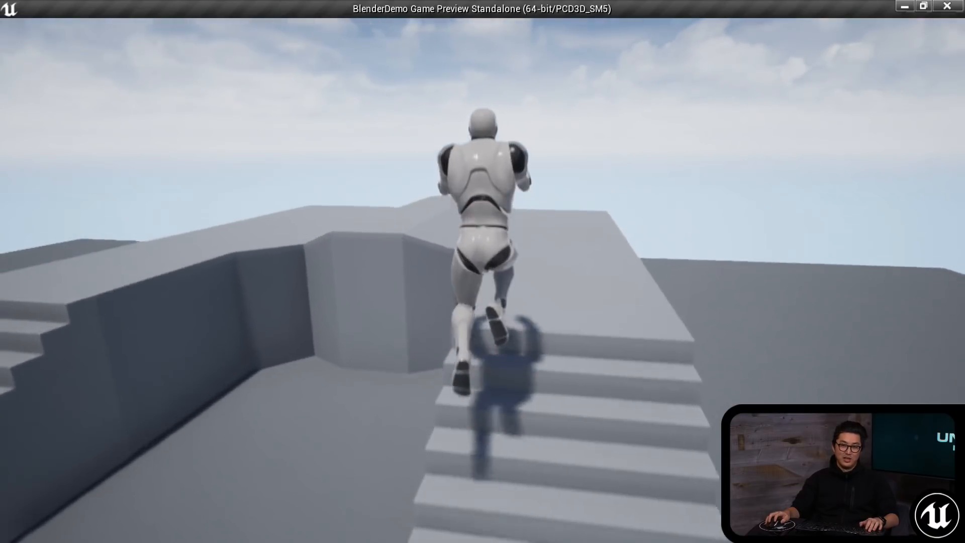
key("d")
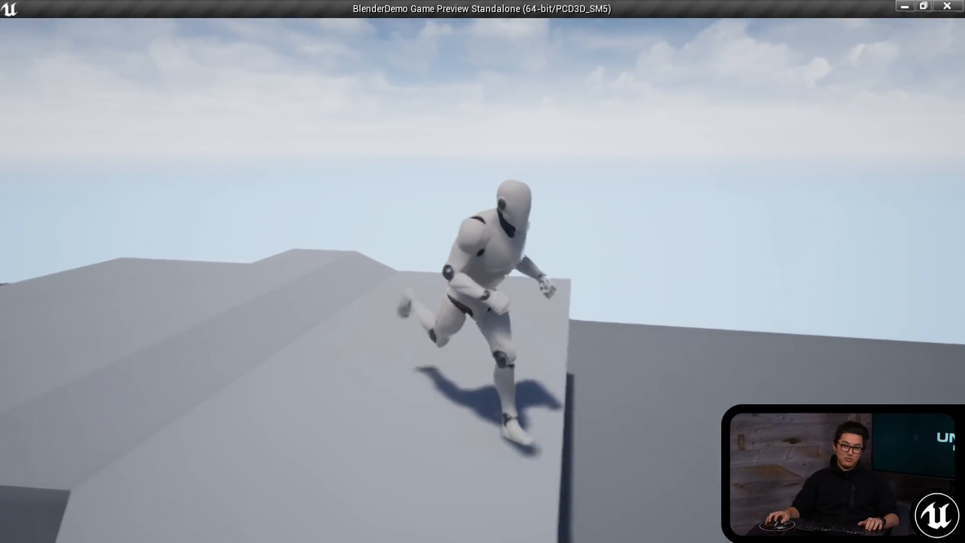
key("s")
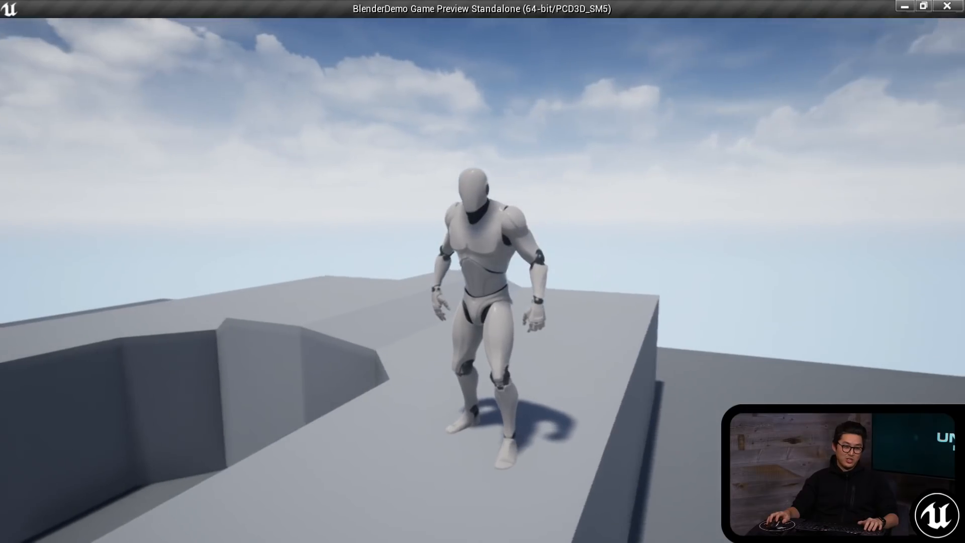
key("s")
key("a")
key("d")
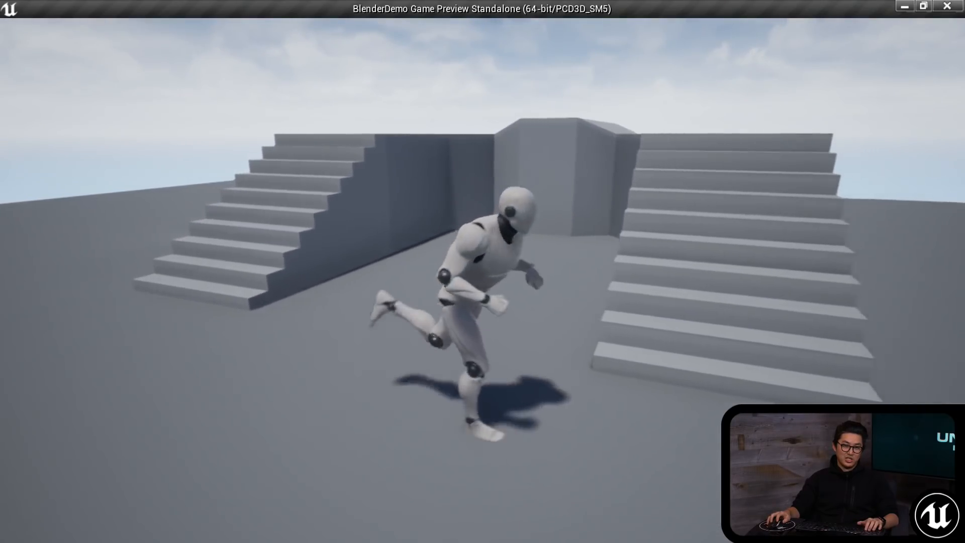
key("a")
key("w")
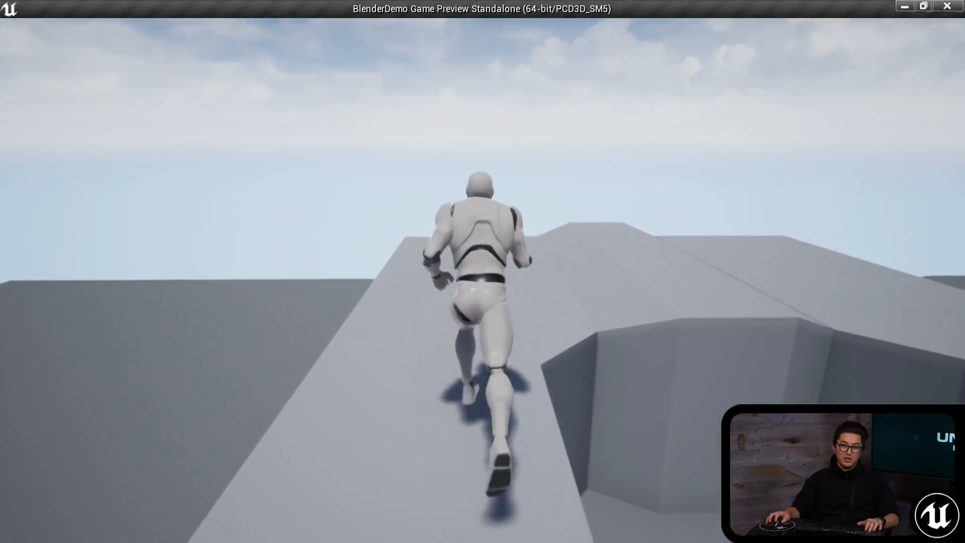
key("a")
key("s")
key("a")
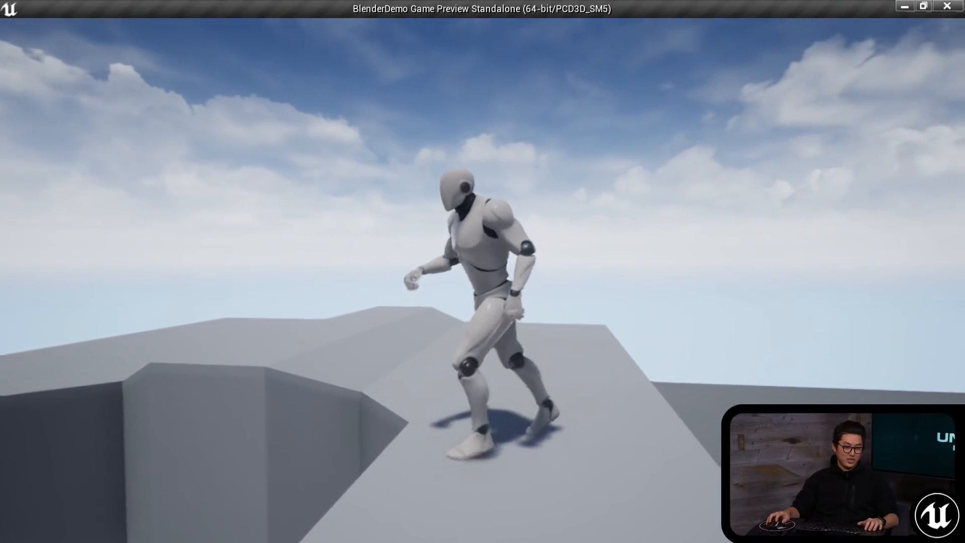
key("s")
key("d")
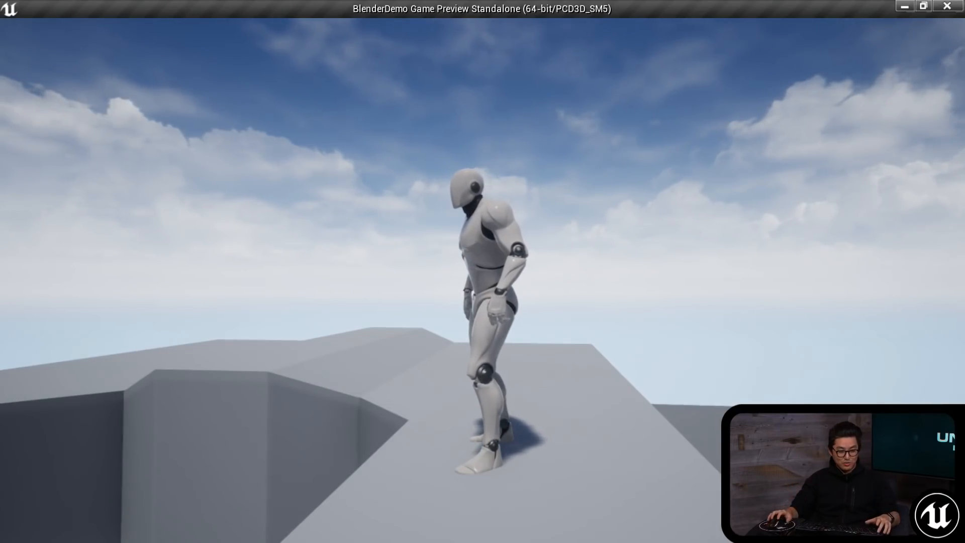
key("s")
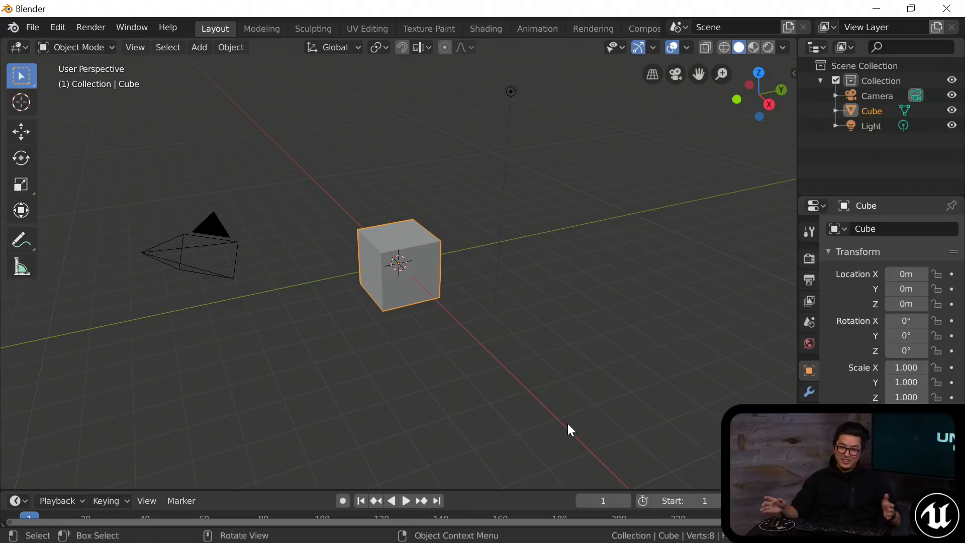
Switch to Unreal Editor and select the SK_Mannequin skeletal mesh in the Mannequin Character folder.
key("alt+Tab")
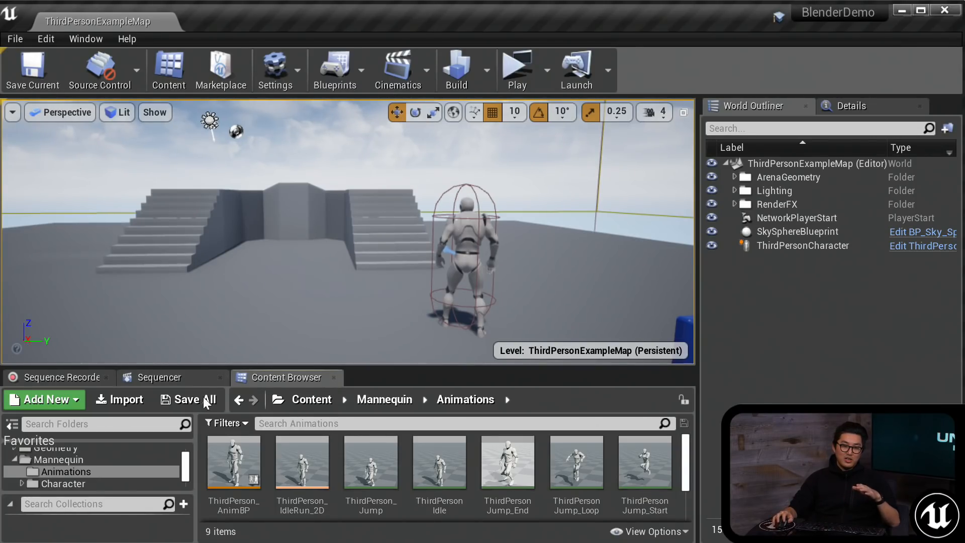
scroll(308, 449, "down", 2)
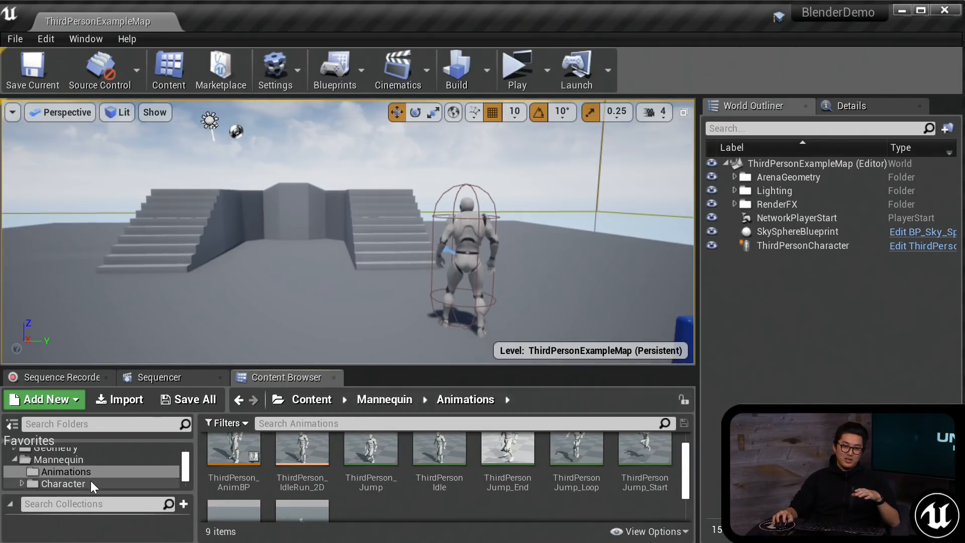
left_click(96, 484)
scroll(328, 467, "down", 2)
scroll(328, 467, "up", 3)
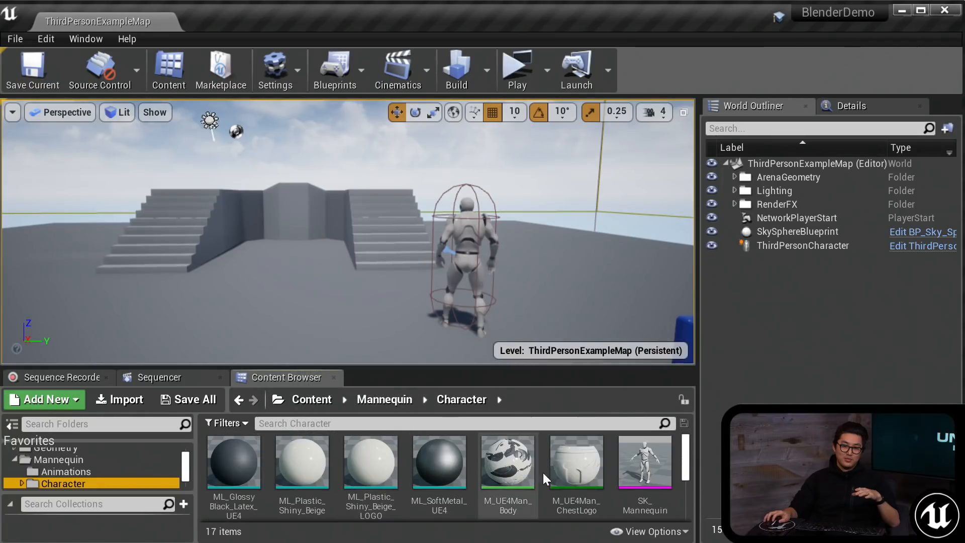
left_click(621, 466)
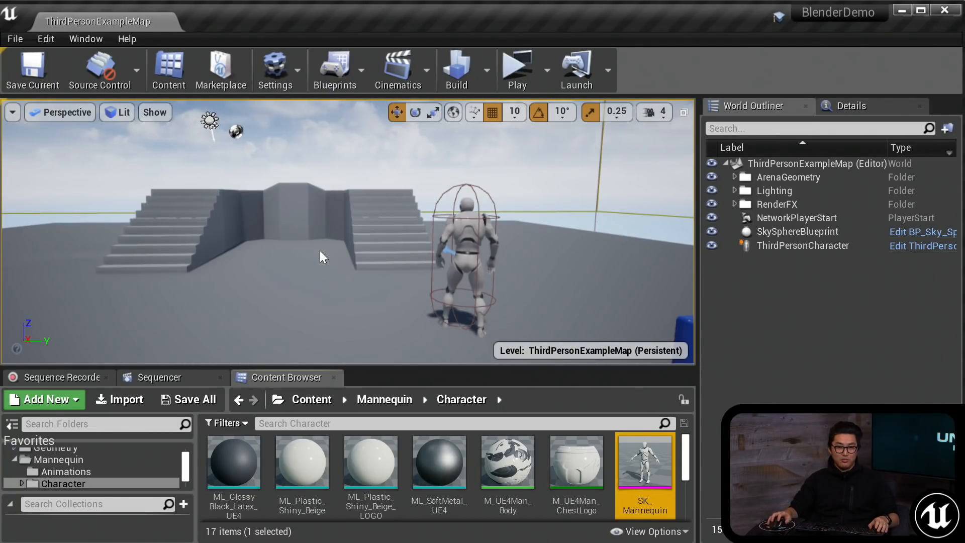
Switch to the browser, maximize it and look over the mannequin add-on author's Twitter profile.
key("alt+Tab")
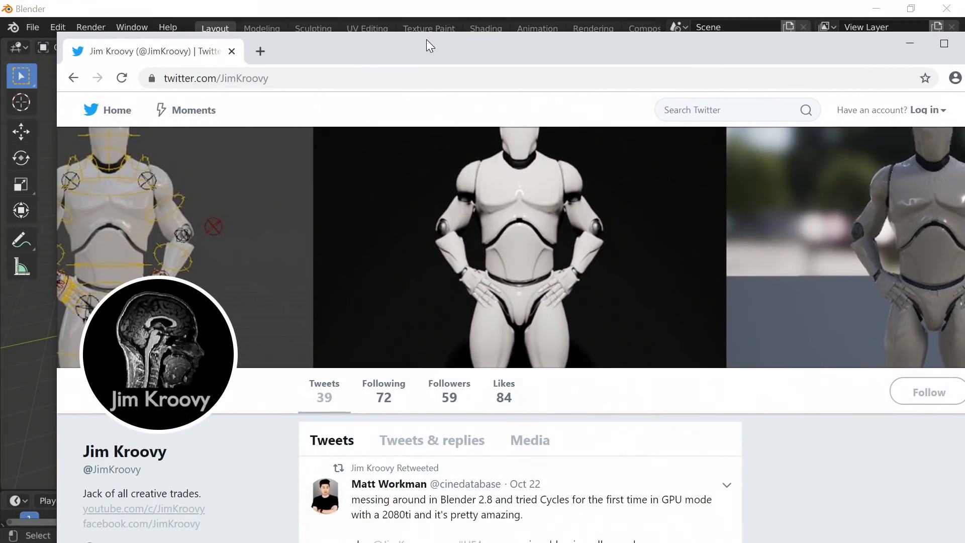
double_click(430, 45)
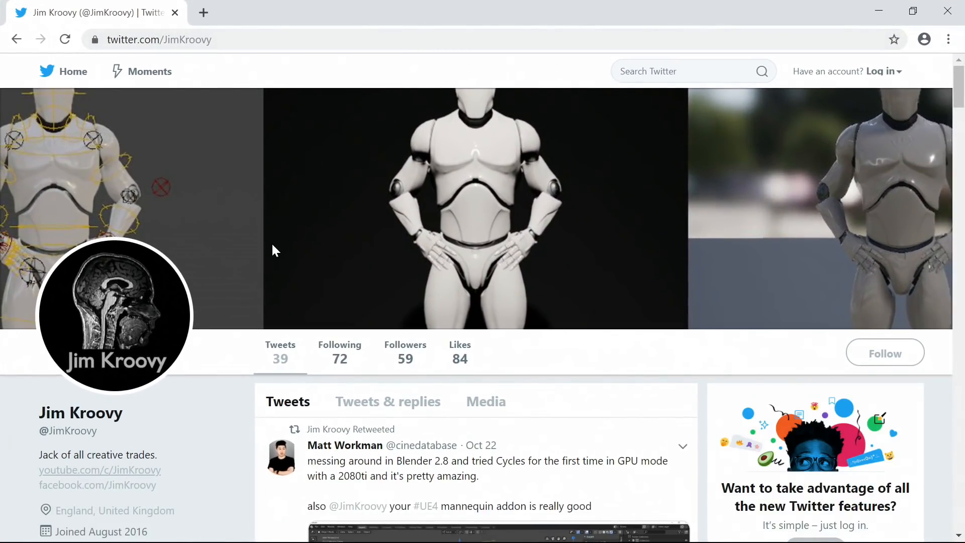
scroll(231, 243, "down", 3)
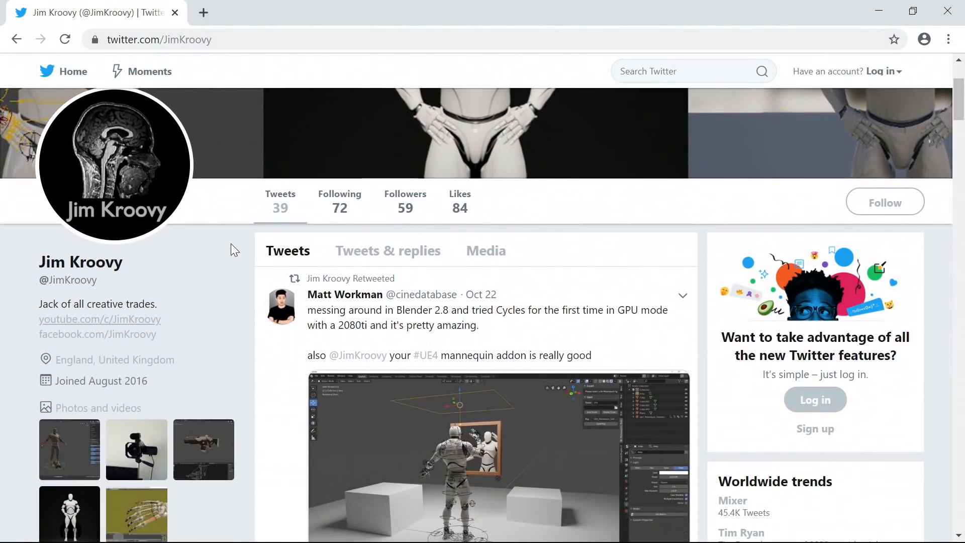
scroll(234, 264, "up", 3)
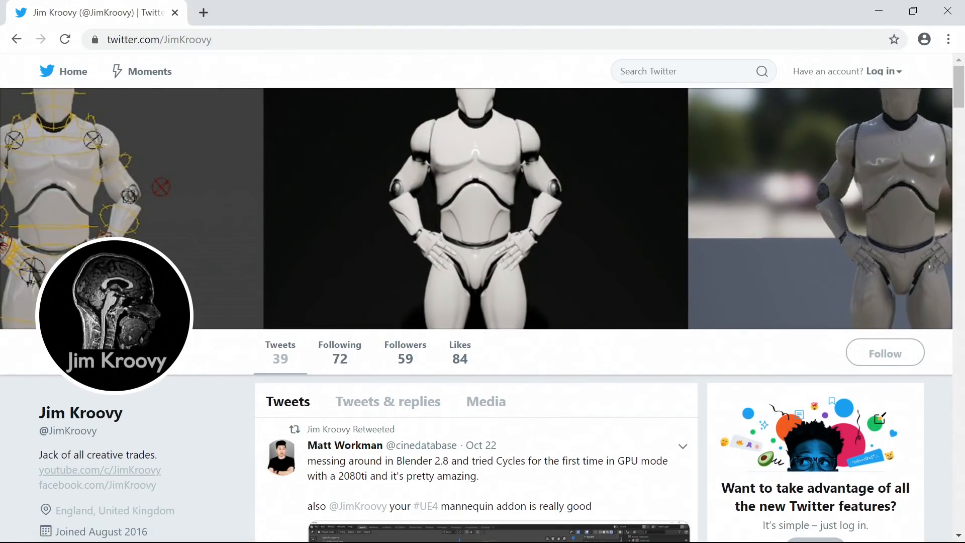
Bring the Mr Mannequins Tools - 1.0 Gumroad page into the browser window and review its description, contents and documentation links.
key("alt+Tab")
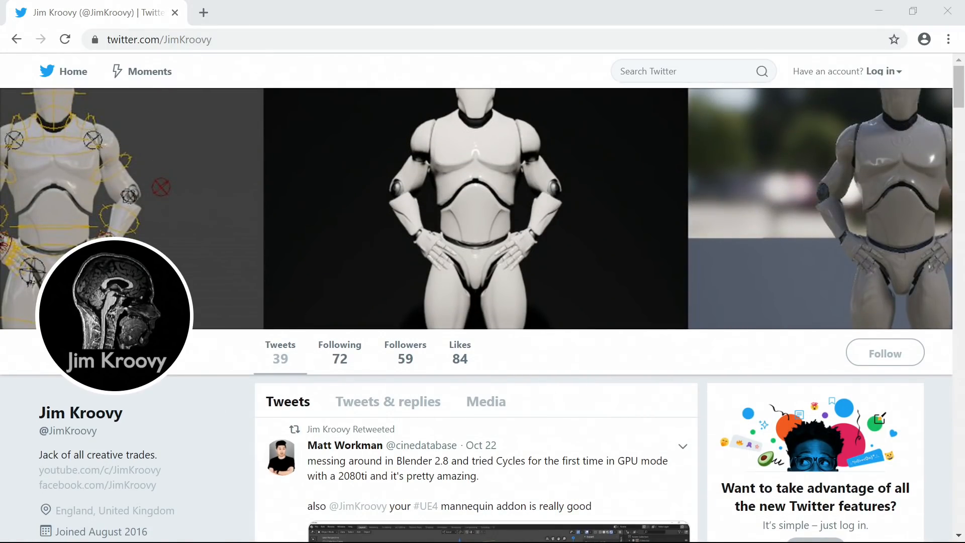
left_click_drag(0, 86, 262, 20)
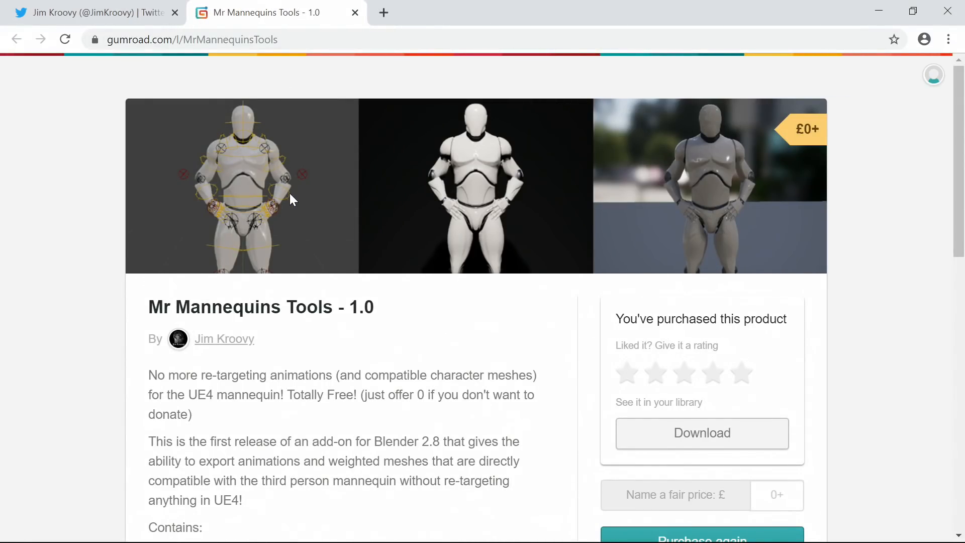
scroll(352, 207, "down", 9)
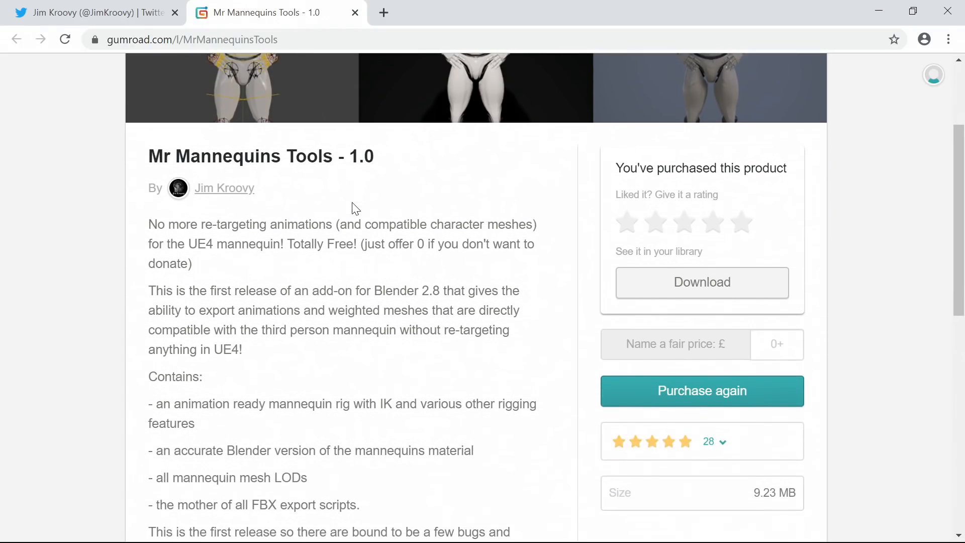
scroll(352, 206, "down", 3)
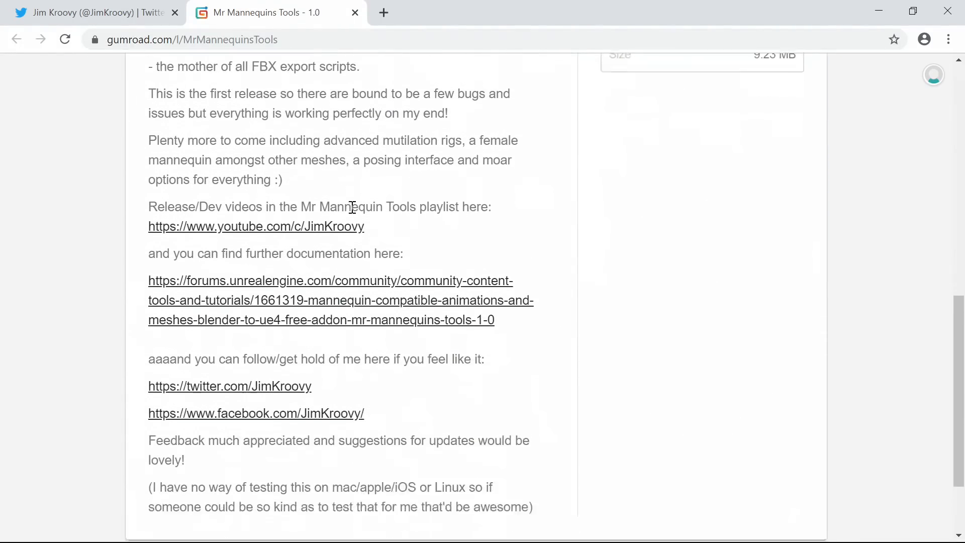
scroll(351, 208, "up", 7)
scroll(616, 249, "up", 5)
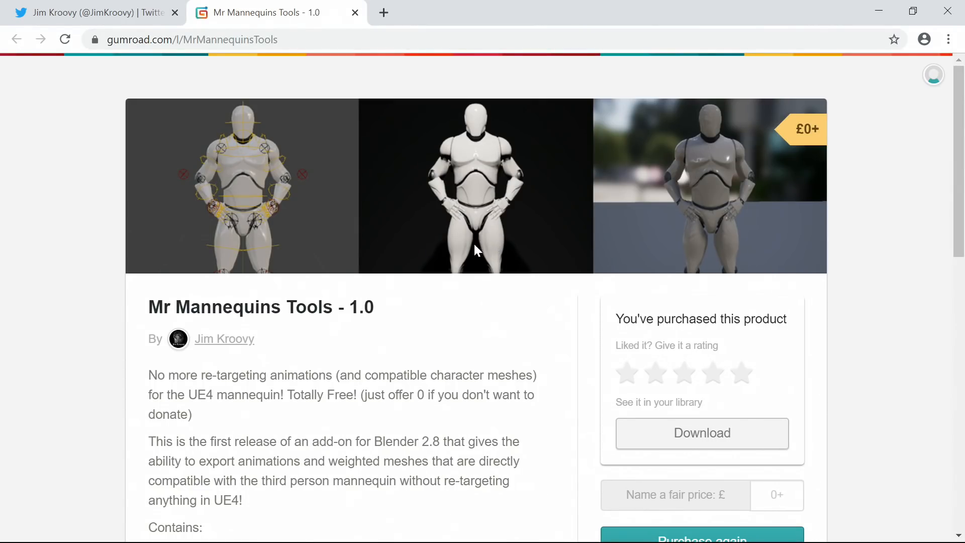
scroll(475, 243, "down", 7)
scroll(474, 250, "up", 7)
left_click_drag(459, 16, 0, 116)
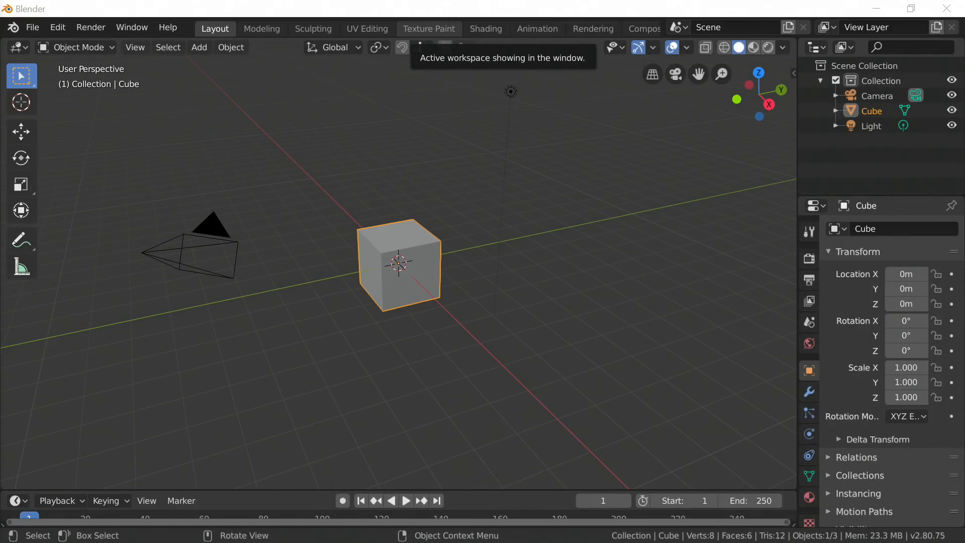
In Blender, deselect the cube, look at the add-on installation options in the Preferences and close them.
left_click(342, 171)
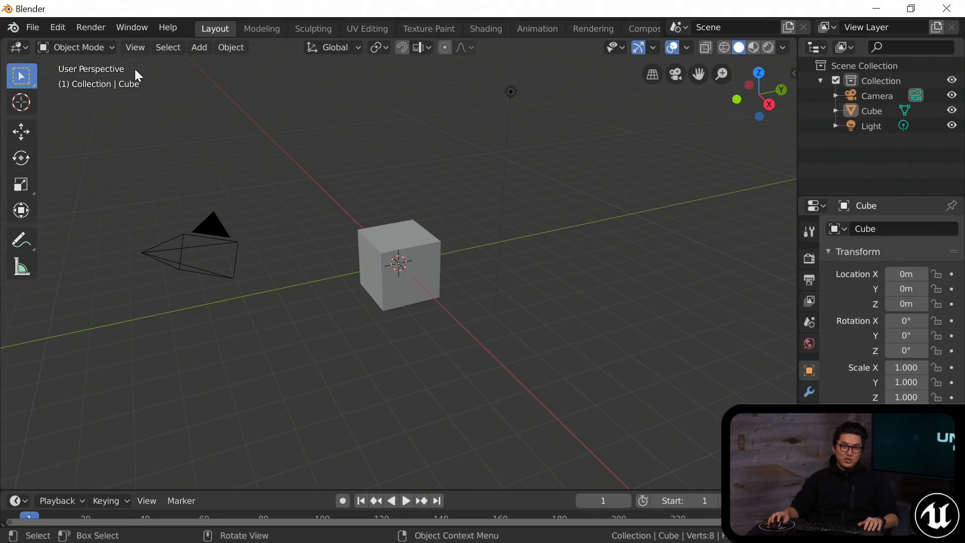
left_click(55, 28)
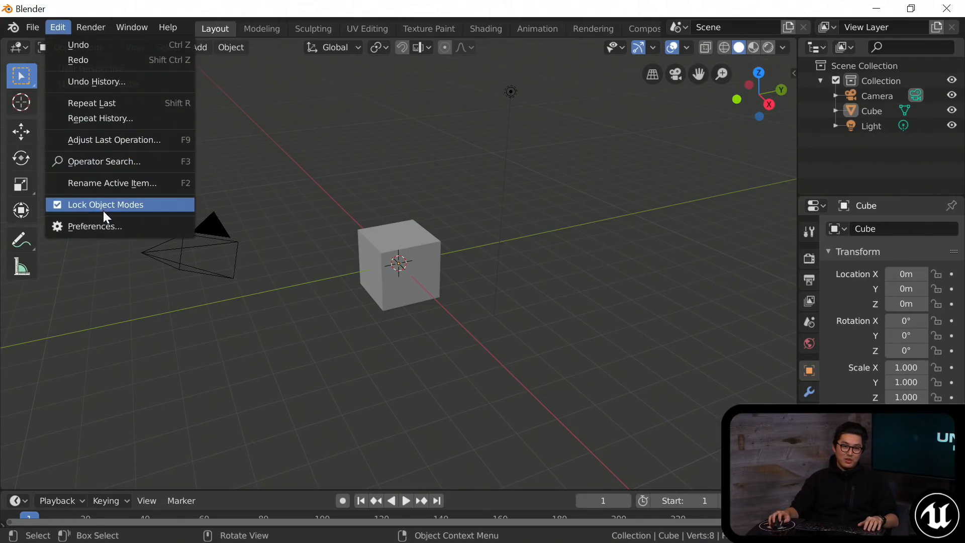
left_click(107, 224)
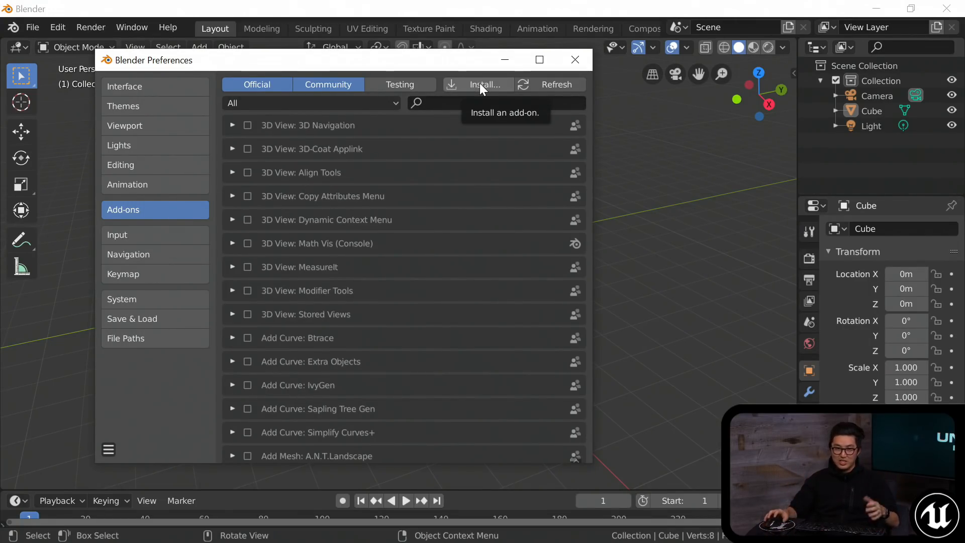
left_click_drag(452, 56, 479, 63)
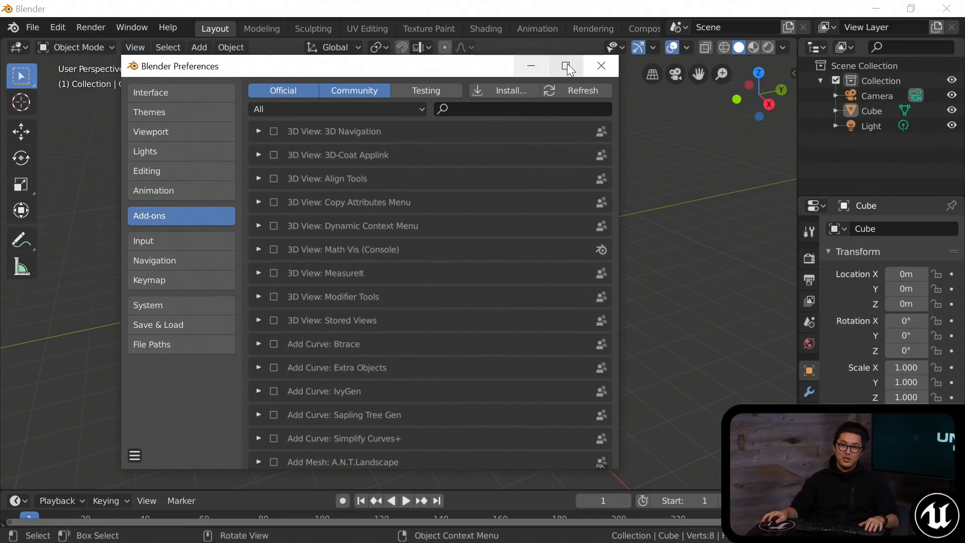
left_click(601, 66)
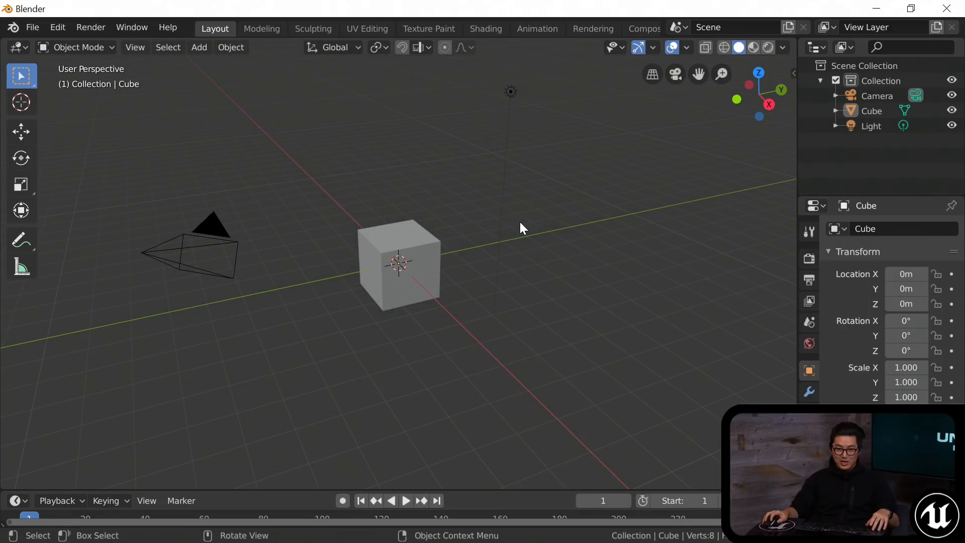
Delete all default objects from the scene: the camera, cube and light.
key("a")
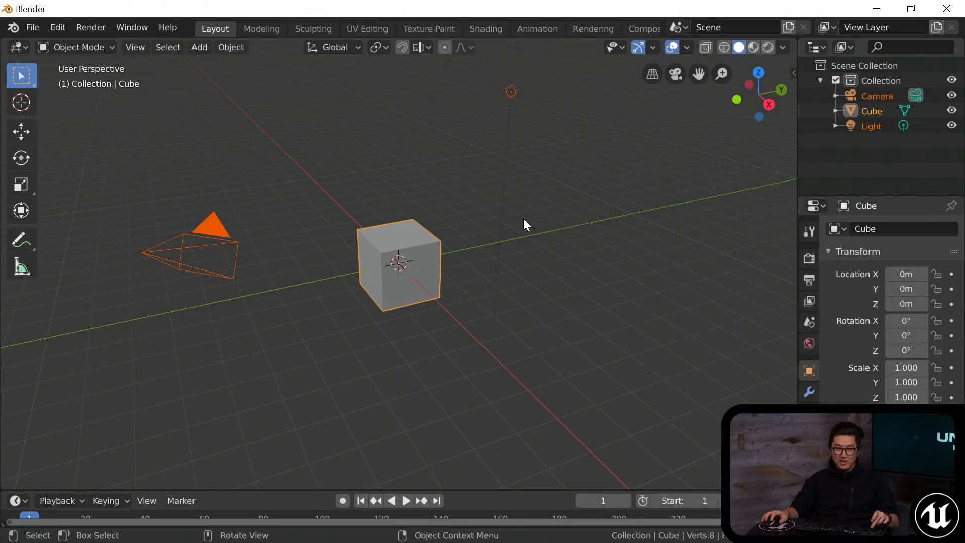
key("x")
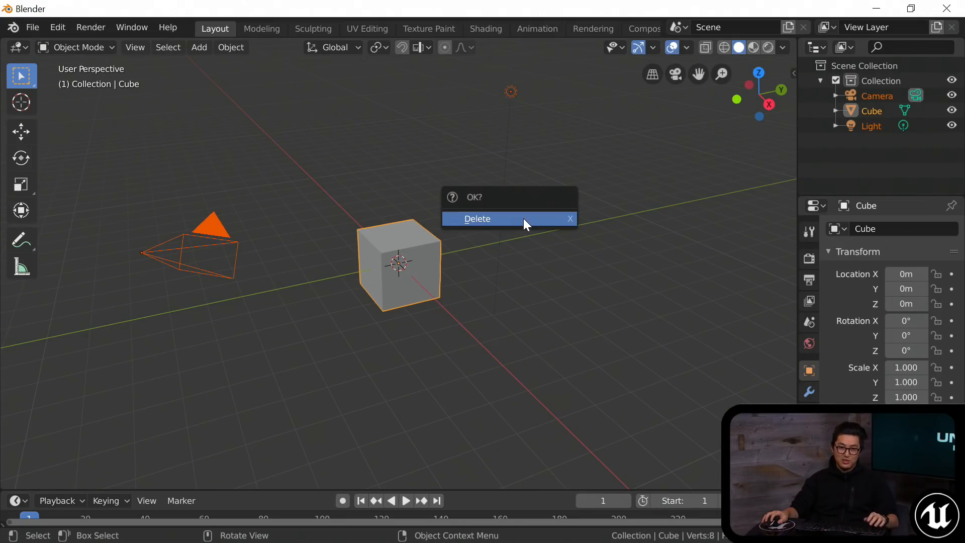
left_click(524, 218)
Load the UE4_Mannequin_Skeleton rig into the empty scene with Mr Mannequins Tools.
key("n")
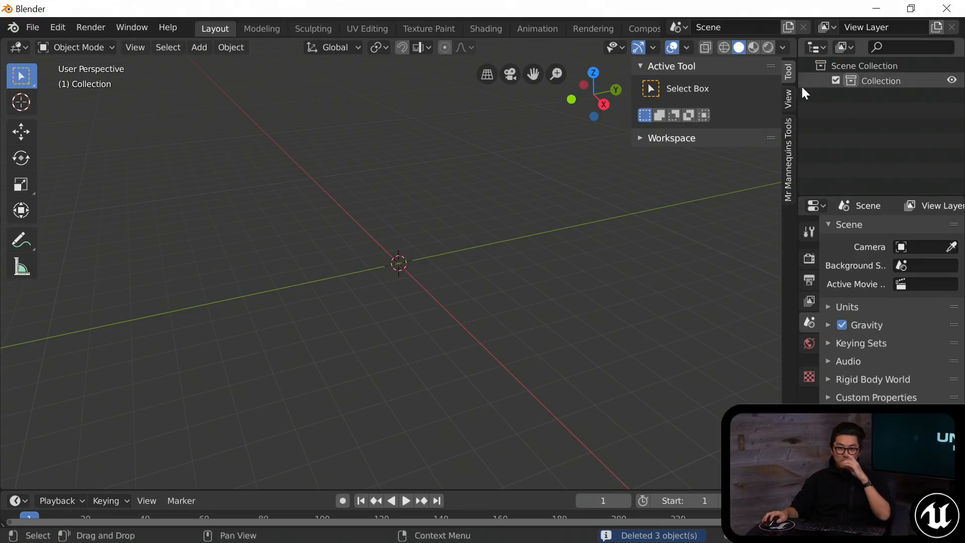
left_click(788, 162)
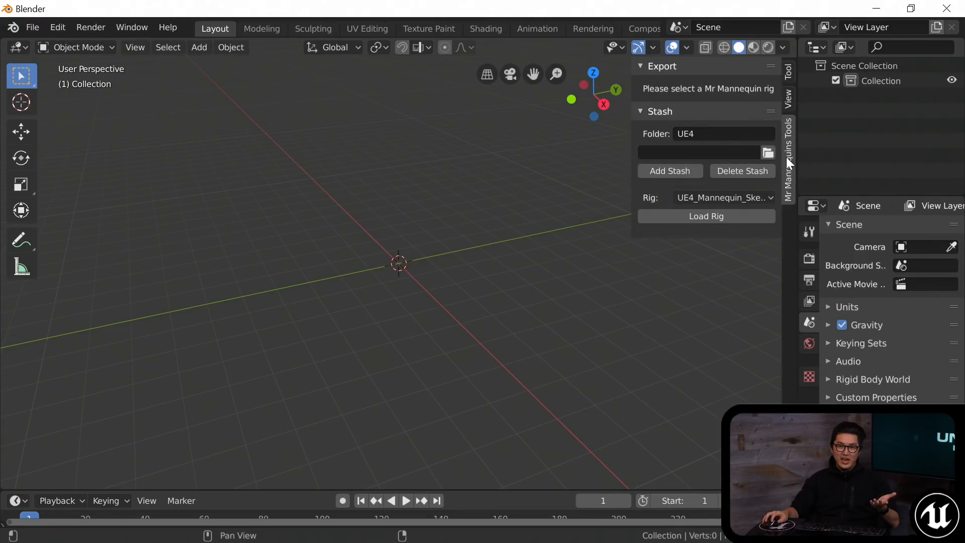
middle_click_drag(461, 256, 400, 298)
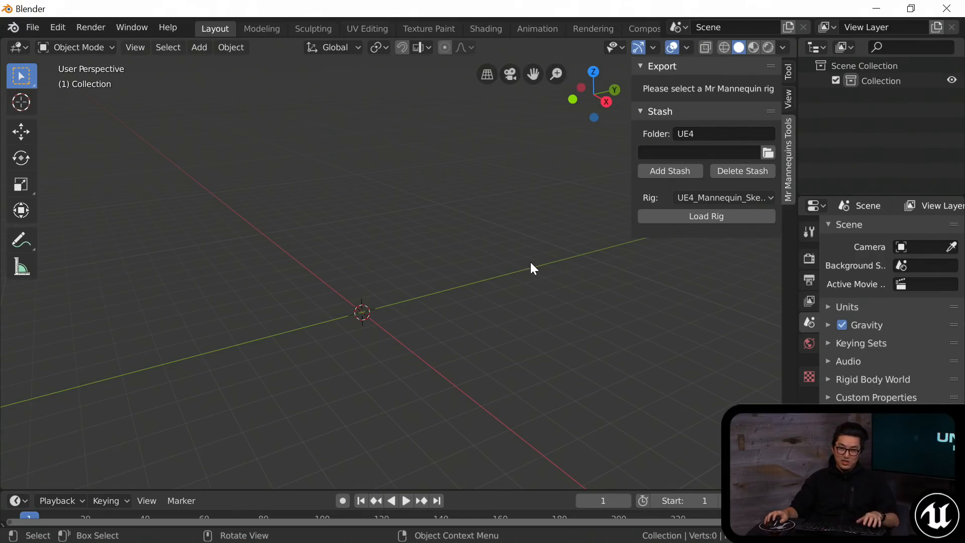
left_click(702, 214)
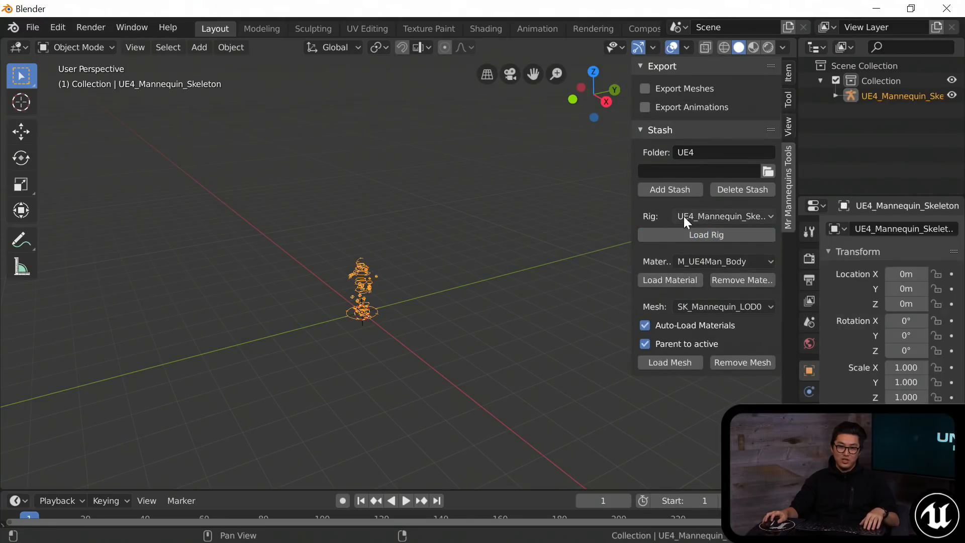
Load the SK_Mannequin_LOD0 mesh onto the rig, with Auto-Load Materials and Parent to active enabled.
middle_click_drag(363, 302, 411, 272)
scroll(406, 258, "up", 2)
left_click(666, 362)
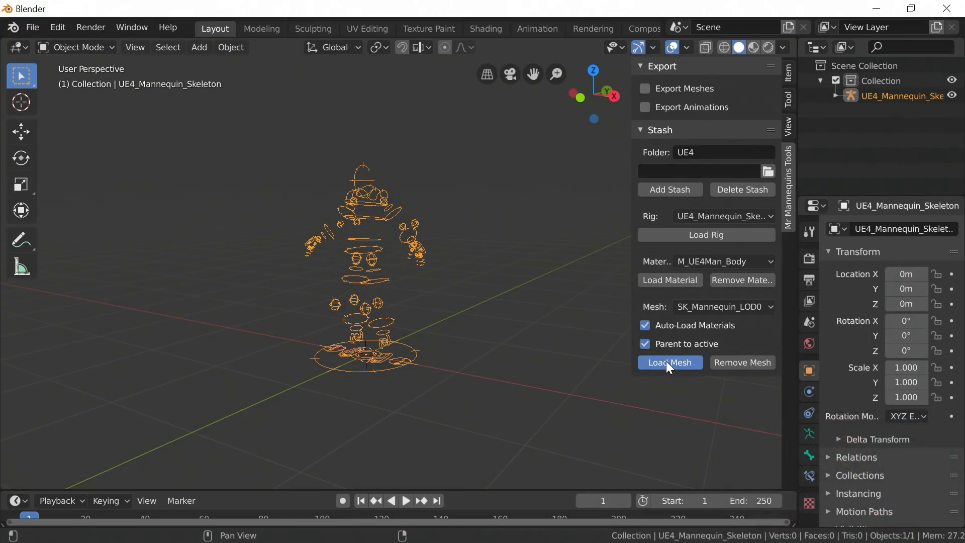
scroll(404, 270, "up", 1)
middle_click_drag(404, 270, 447, 264)
scroll(450, 295, "up", 1)
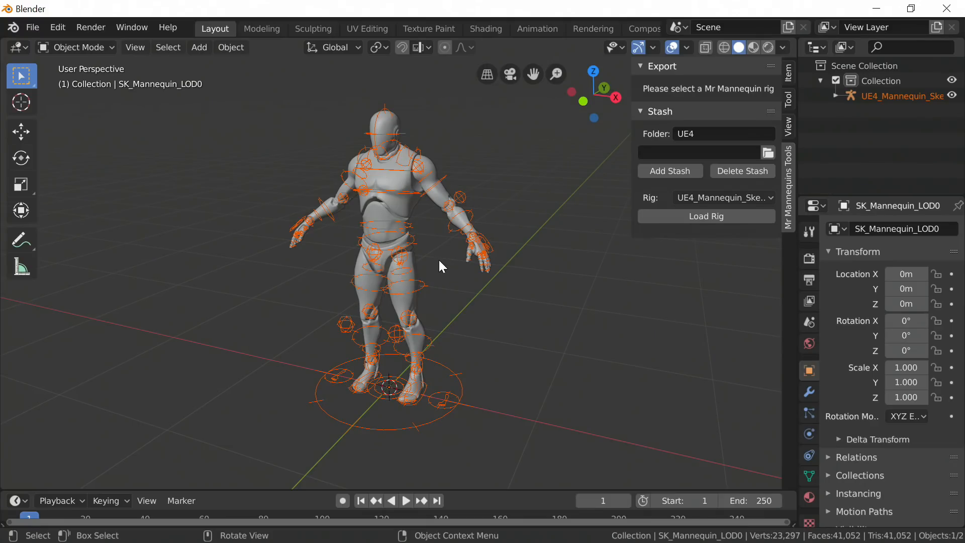
Select the UE4_Mannequin_Skeleton rig and switch it to Pose Mode.
middle_click_drag(421, 266, 467, 258, "shift")
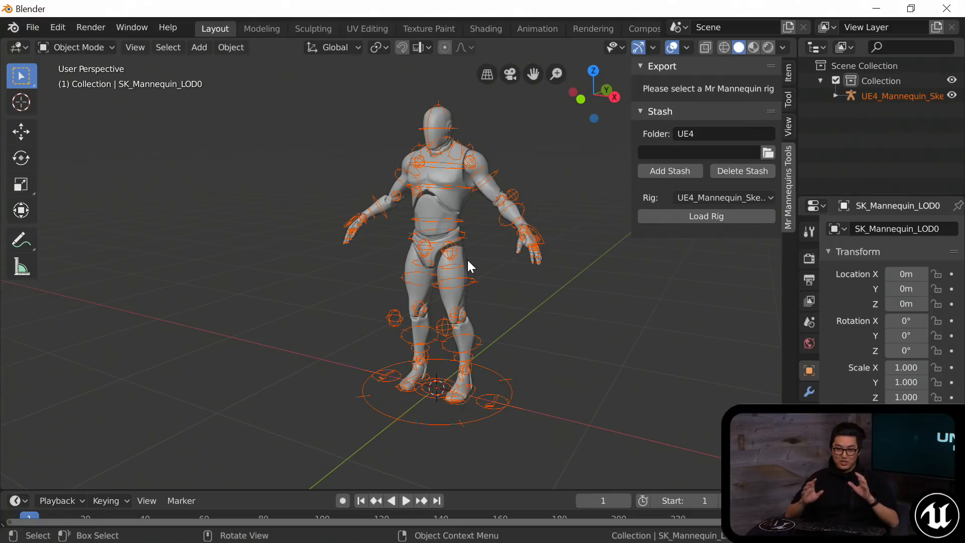
middle_click_drag(467, 258, 445, 242)
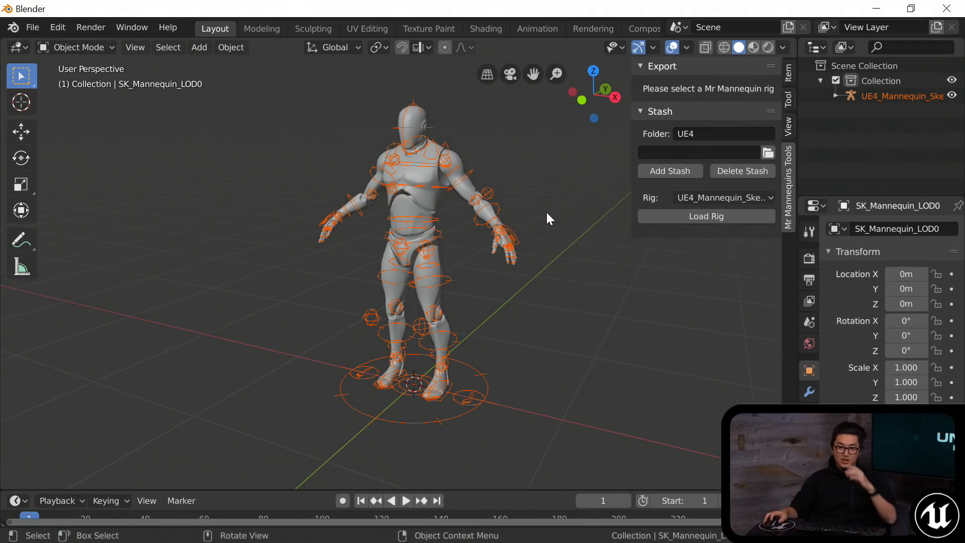
left_click(520, 166)
middle_click_drag(520, 166, 427, 210)
scroll(427, 210, "up", 3)
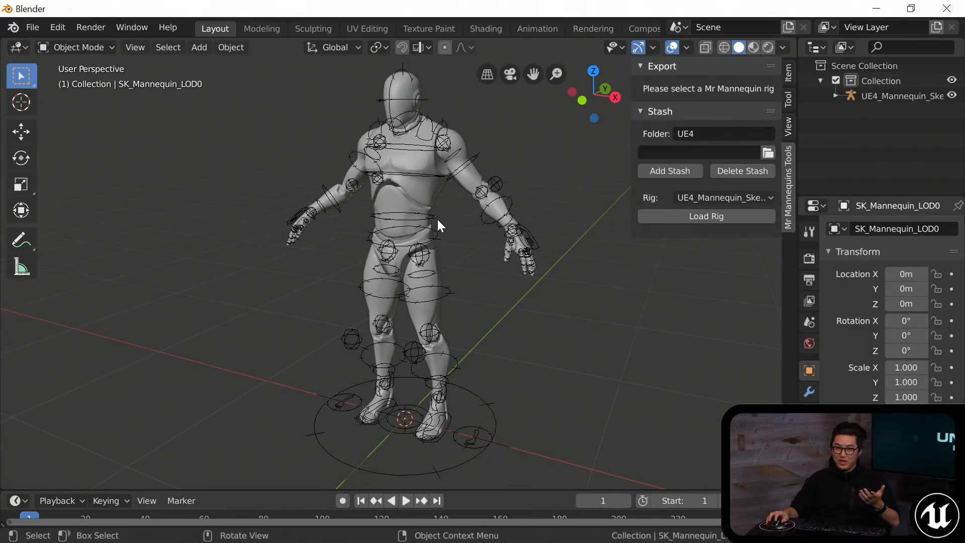
left_click(434, 216)
mouse_move(435, 216)
middle_mouse_down("shift")
mouse_move(425, 201)
mouse_move(429, 224)
middle_mouse_up("shift")
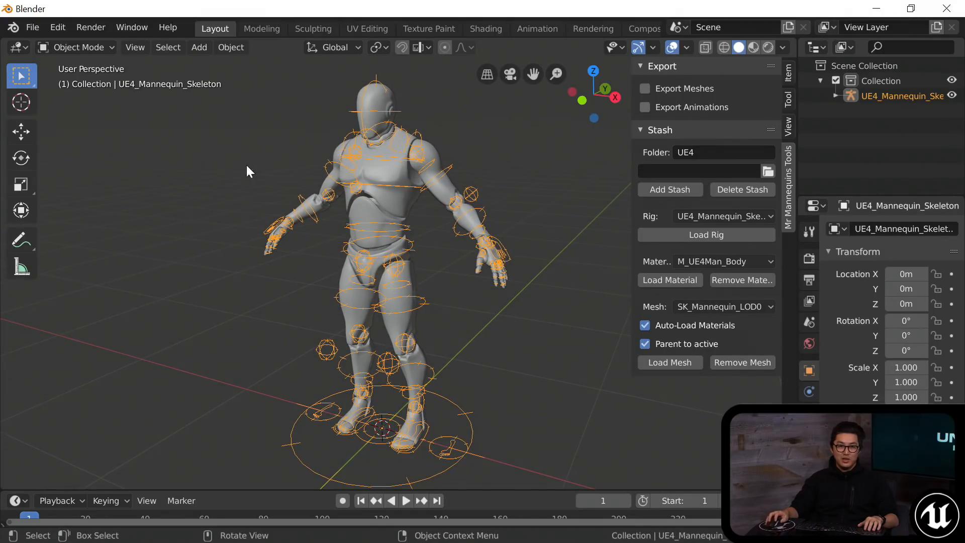
left_click(85, 45)
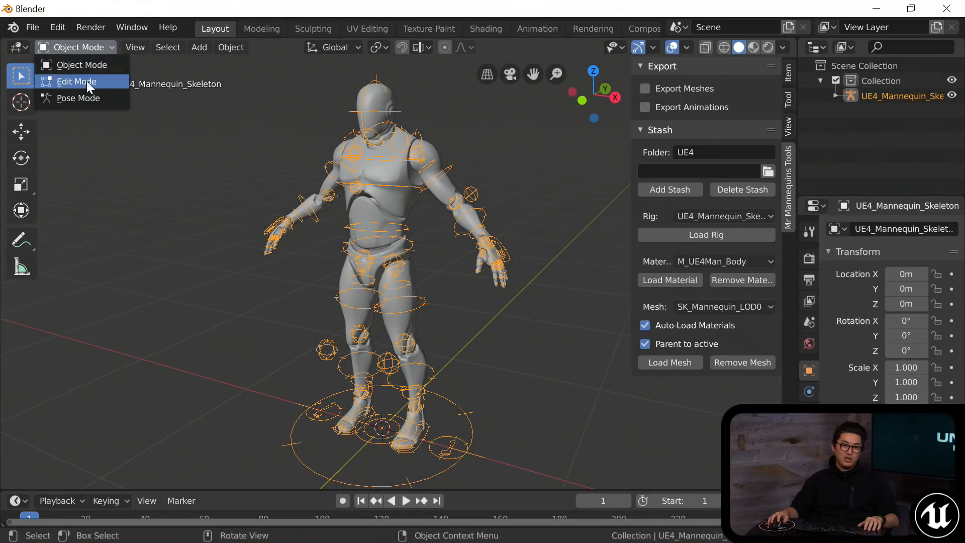
left_click(87, 98)
middle_click_drag(355, 167, 281, 143, "shift")
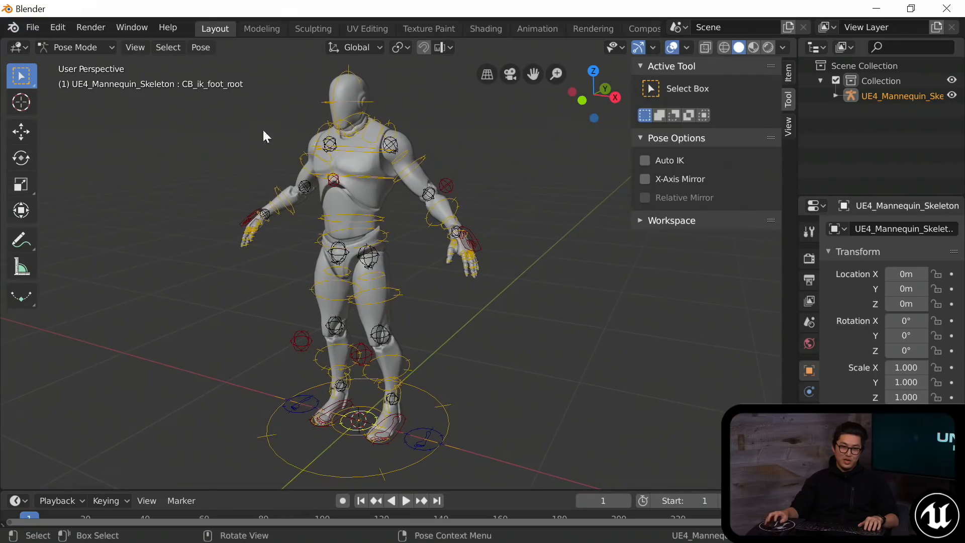
left_click(93, 49)
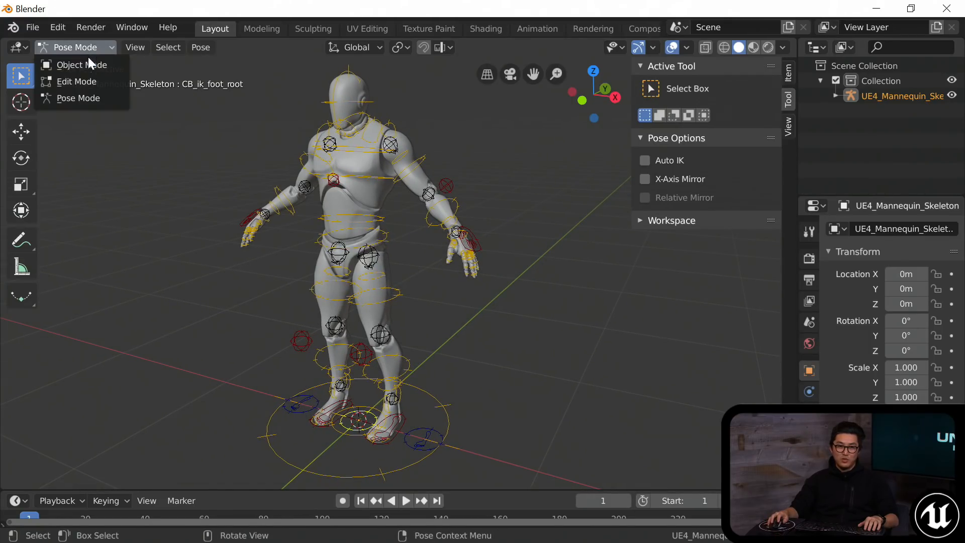
left_click(82, 96)
middle_click_drag(280, 182, 325, 168)
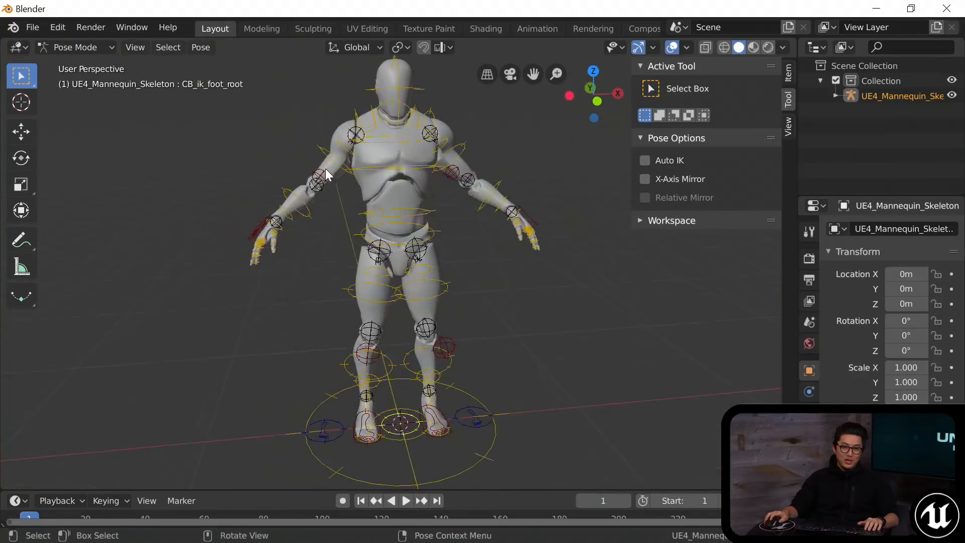
Select the mannequin's right hand controller, AT_hand_r.
scroll(325, 168, "up", 5)
middle_click_drag(339, 219, 333, 222, "shift")
left_click(201, 237)
scroll(280, 218, "down", 6)
middle_click_drag(399, 209, 314, 224)
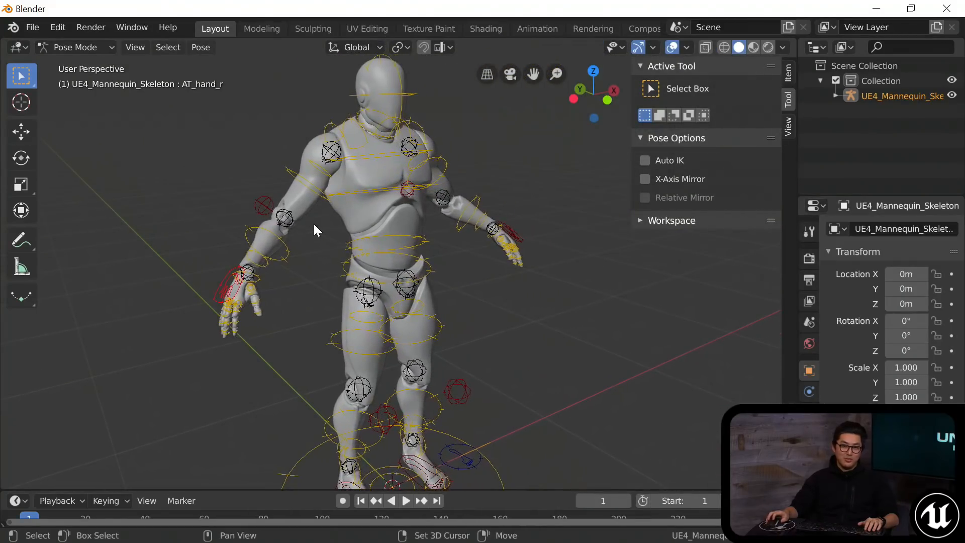
Try the Move and Rotate object gizmo options and the Move and Rotate tools.
left_click(653, 47)
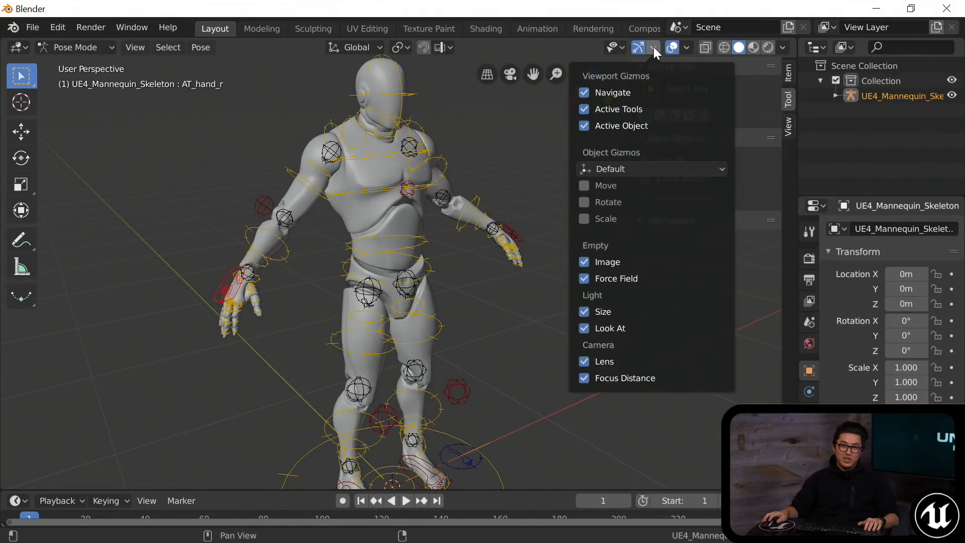
left_click(584, 185)
left_click(585, 202)
middle_click_drag(371, 185, 334, 188, "shift")
left_click(21, 134)
left_click(21, 160)
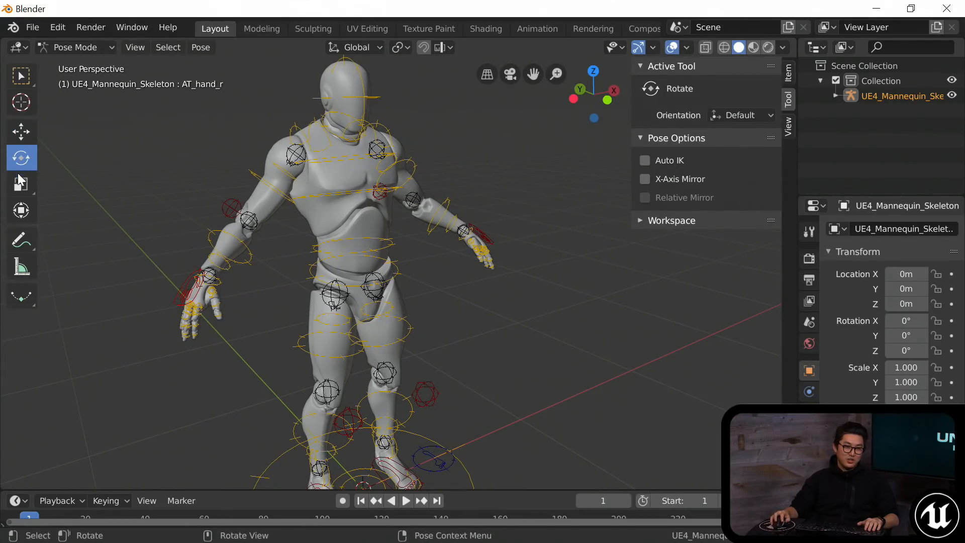
Move the right hand controller AT_hand_r up and bring it across in front of the chest.
middle_click_drag(188, 206, 216, 193, "shift")
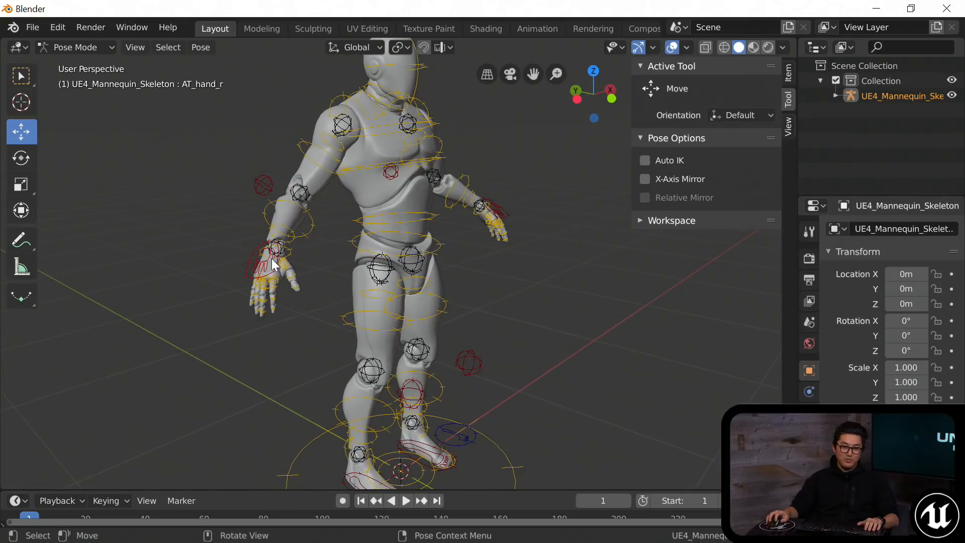
left_click(246, 271)
middle_click_drag(245, 272, 293, 241)
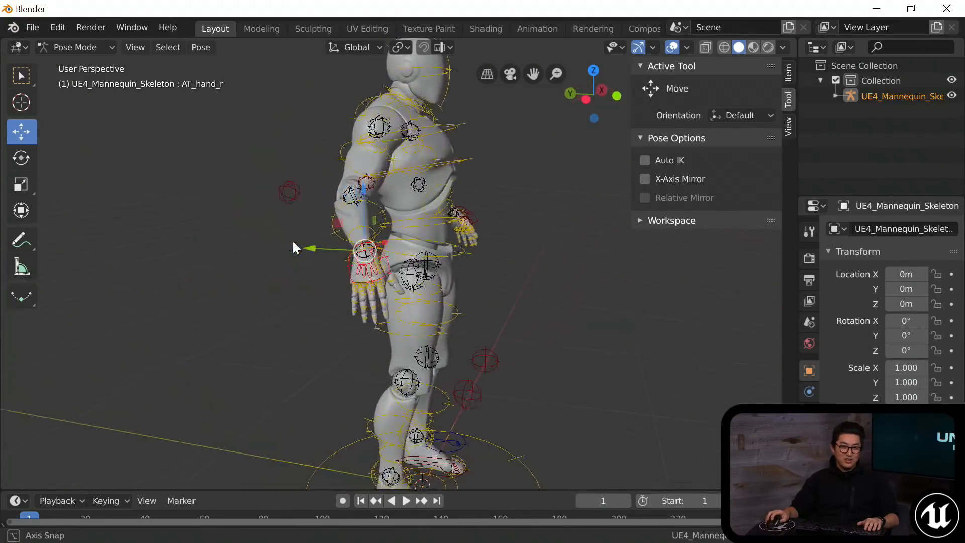
key("g")
left_click(450, 130)
middle_click_drag(451, 131, 334, 193)
scroll(375, 189, "up", 4)
scroll(375, 195, "down", 2)
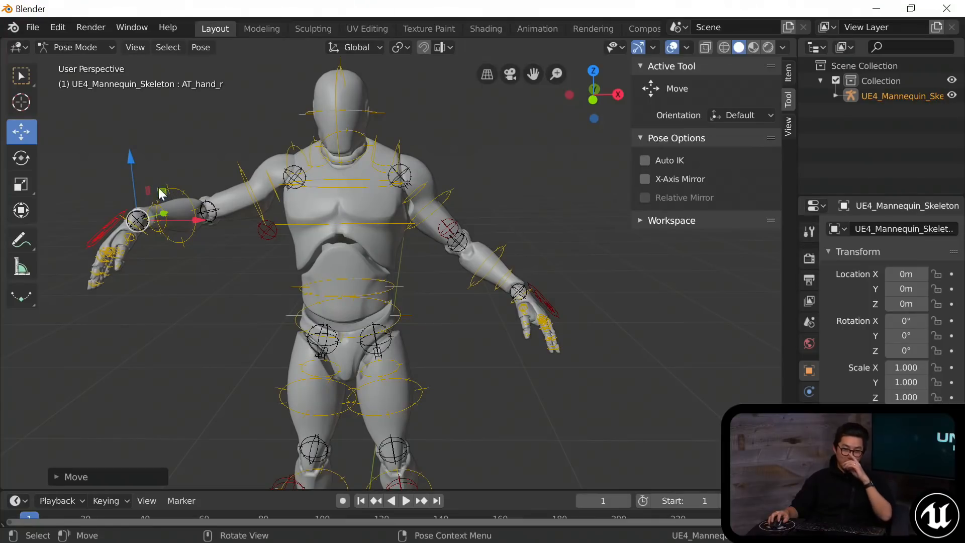
left_click_drag(157, 193, 315, 169)
Move the right elbow's target AT_upperarm_r outward and down, away from the body.
middle_click_drag(315, 169, 373, 128)
left_click(318, 213)
left_click_drag(384, 119, 336, 155)
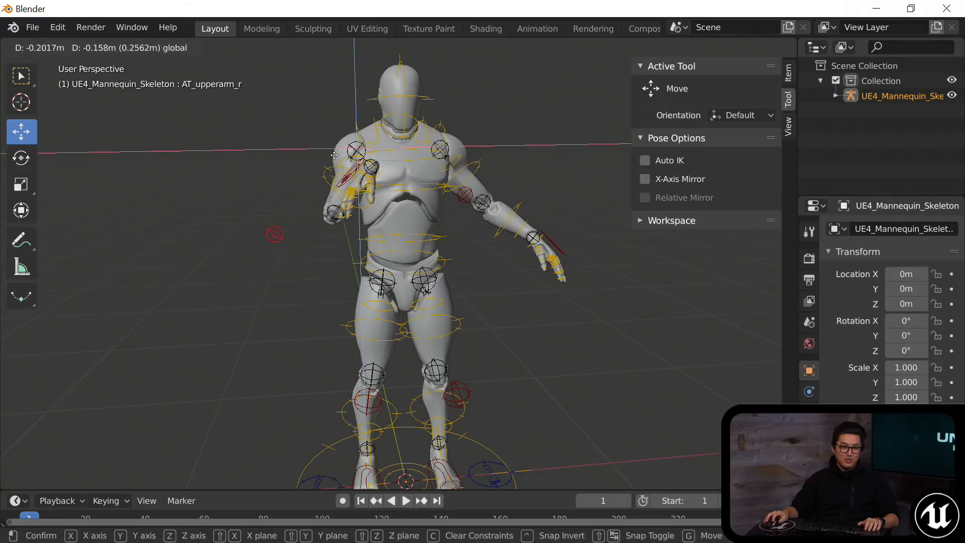
left_click_drag(246, 187, 242, 191)
Select the right hand controller again and rotate the hand so its fingers point upward in front of the chest.
middle_click_drag(311, 212, 504, 238)
left_click(504, 228)
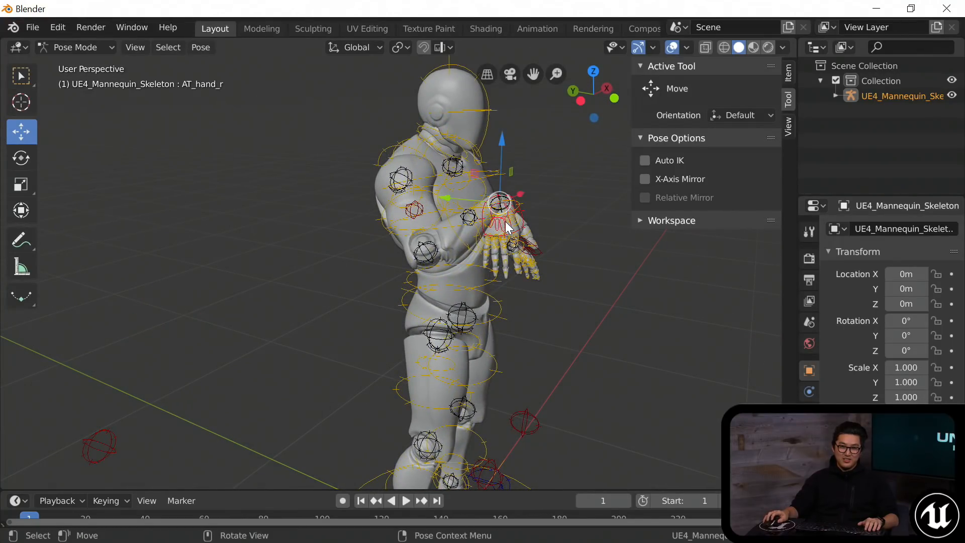
scroll(516, 199, "up", 3)
middle_click_drag(517, 199, 189, 237)
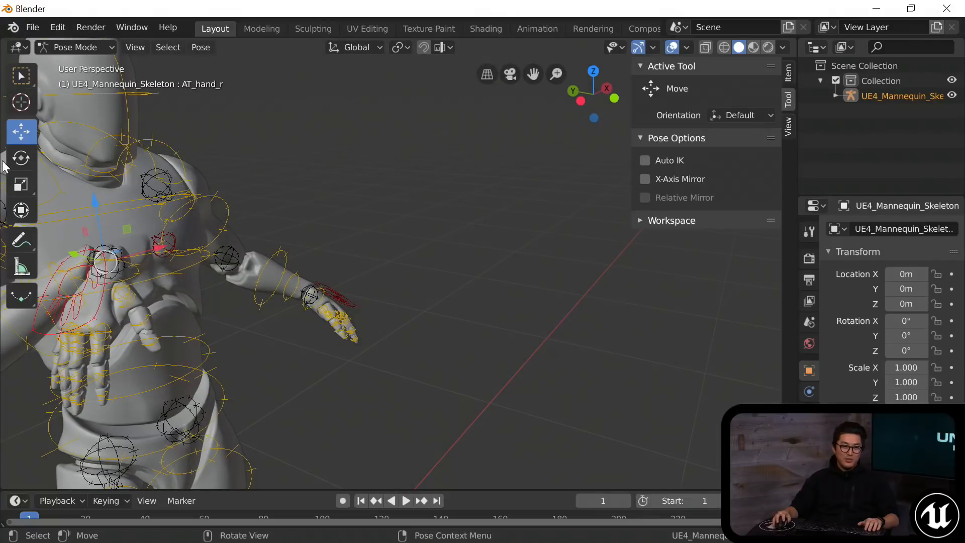
left_click(19, 159)
middle_click_drag(118, 272, 139, 271, "shift")
left_click_drag(136, 312, 150, 232)
middle_click_drag(150, 232, 307, 221)
left_click_drag(326, 260, 355, 284)
middle_click_drag(368, 270, 352, 254)
left_click_drag(364, 238, 352, 249)
Set the transform orientation to Local and refine the right hand's rotation so it lies across the upper chest.
left_click(347, 47)
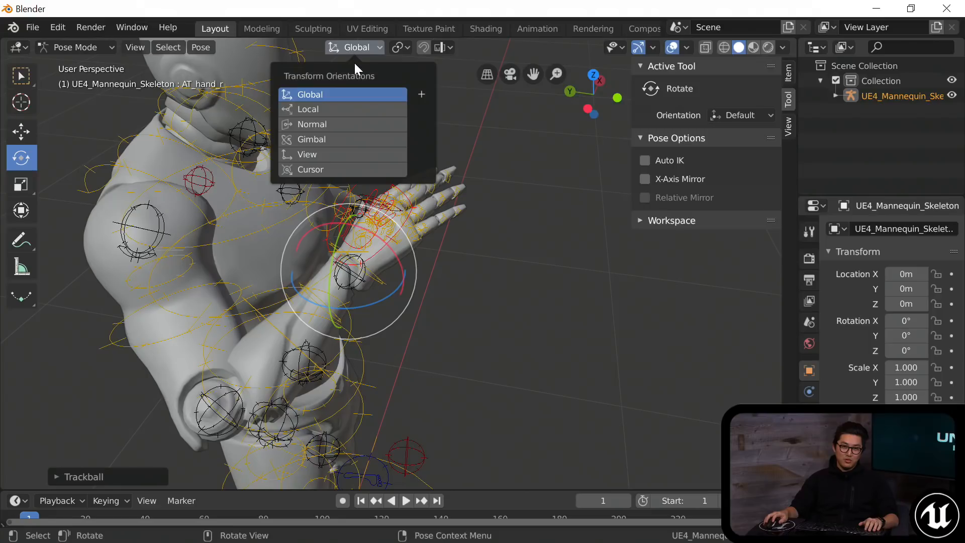
left_click(338, 108)
middle_click_drag(363, 248, 368, 219, "shift")
scroll(368, 219, "up", 2)
middle_click_drag(344, 183, 376, 205, "shift")
scroll(379, 210, "down", 1)
mouse_move(376, 206)
left_mouse_down()
mouse_move(348, 194)
mouse_move(364, 181)
mouse_move(372, 190)
mouse_move(360, 203)
left_mouse_up()
middle_click_drag(409, 183, 342, 219, "shift")
scroll(411, 213, "down", 4)
middle_click_drag(342, 219, 324, 229)
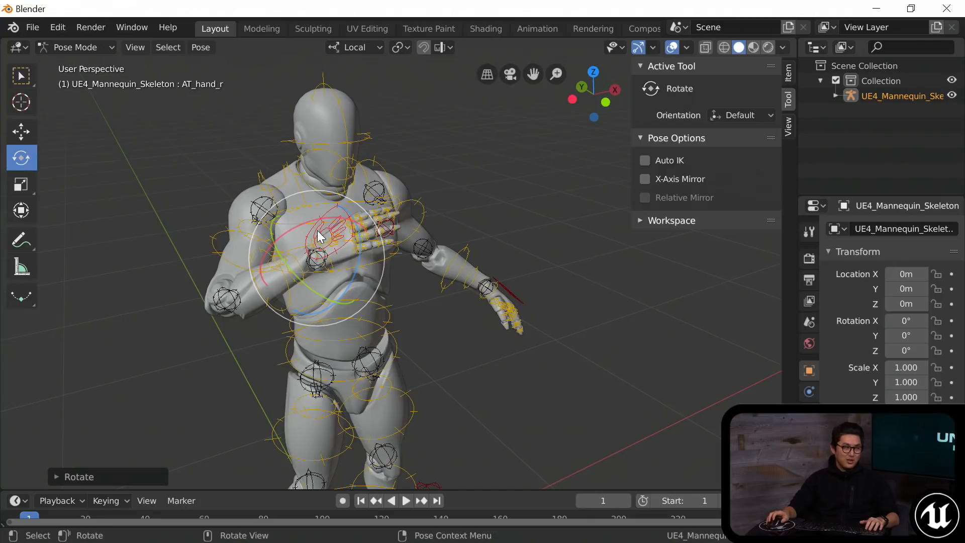
middle_click_drag(313, 251, 357, 244)
scroll(333, 246, "up", 1)
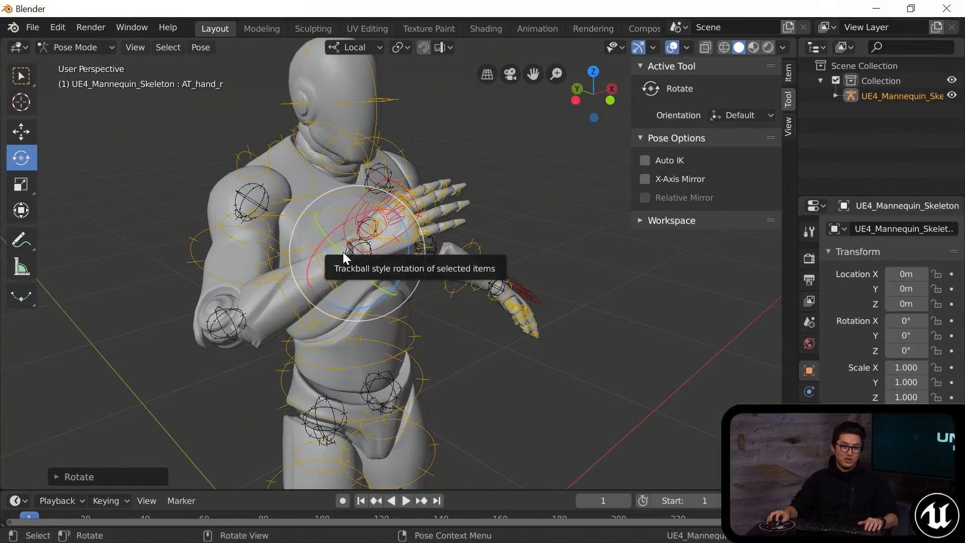
left_click_drag(345, 257, 349, 247)
middle_click_drag(349, 246, 408, 242)
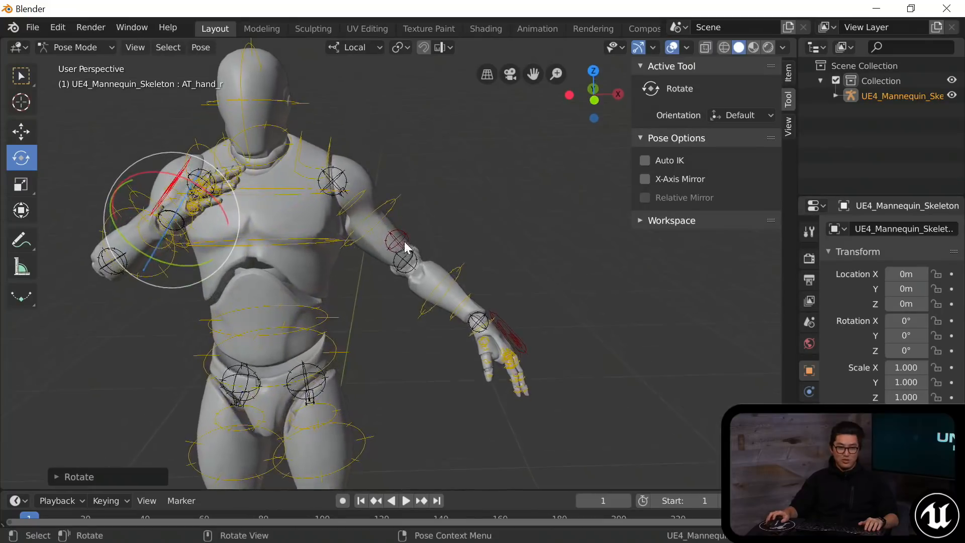
Move the left hand controller AT_hand_l up to raise the left arm above the shoulder.
left_click(21, 132)
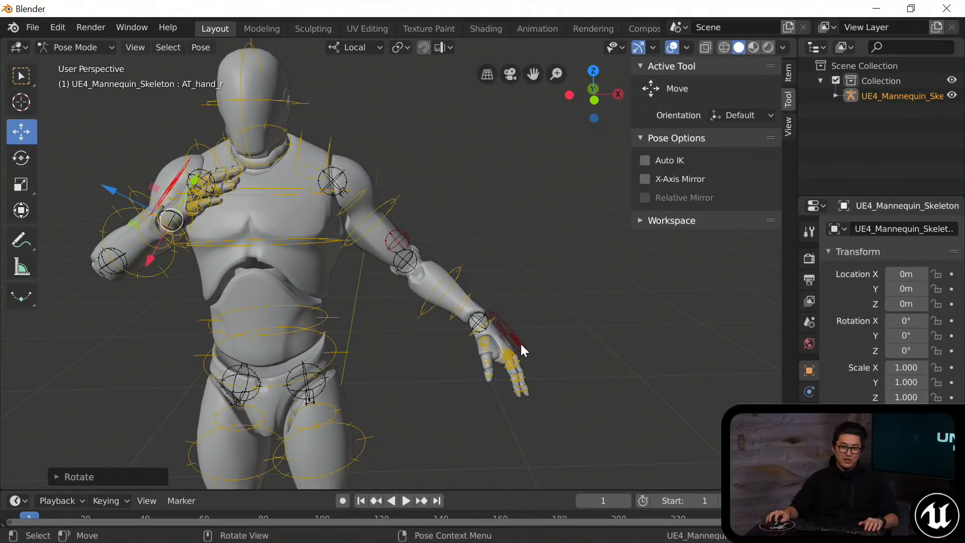
left_click(521, 337)
middle_click_drag(515, 323, 517, 345)
left_click_drag(517, 372, 523, 114)
middle_click_drag(522, 114, 433, 276)
scroll(497, 195, "up", 2)
Rotate the left hand so its fingers extend outward in line with the raised forearm.
left_click(20, 158)
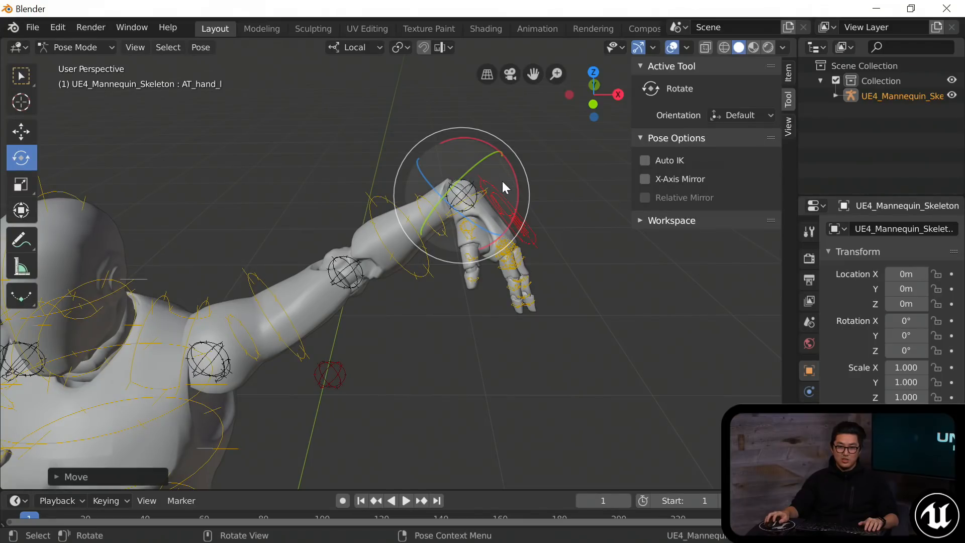
left_click_drag(519, 208, 410, 246)
middle_click_drag(410, 247, 474, 391)
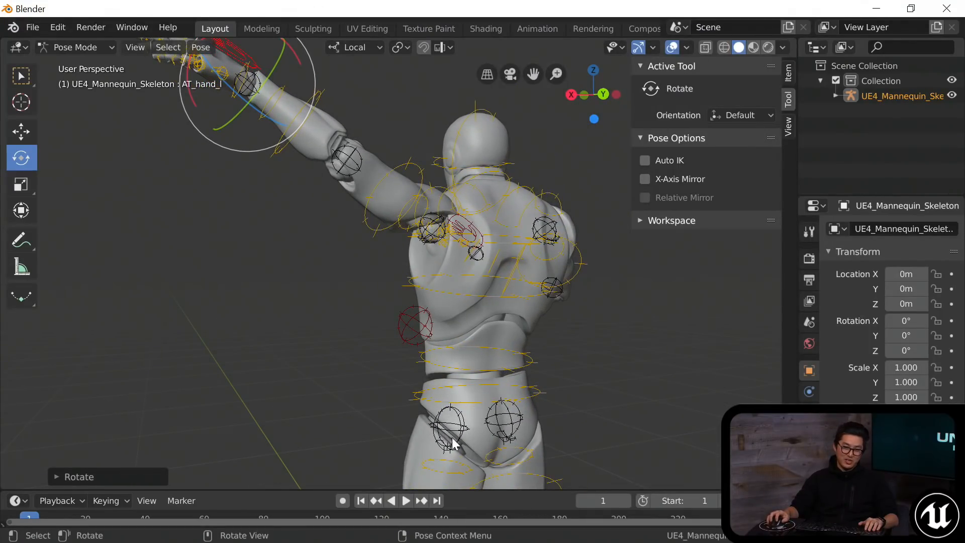
middle_click_drag(444, 440, 447, 314)
middle_click_drag(449, 263, 446, 282)
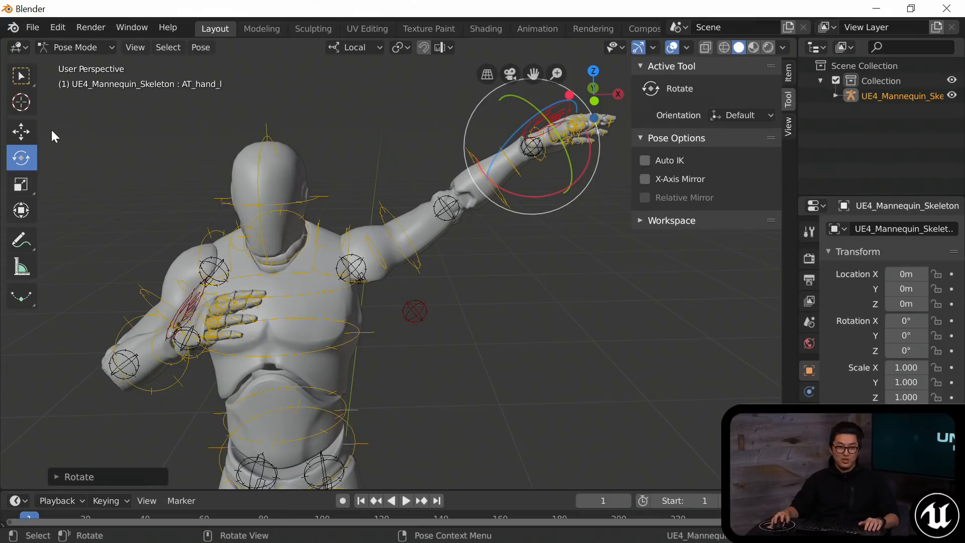
Adjust the left hand controller's position so the arm stretches out to the side.
left_click(21, 132)
middle_click_drag(382, 171, 475, 140)
left_click_drag(467, 136, 487, 186)
middle_click_drag(487, 186, 499, 162)
left_click_drag(497, 161, 501, 168)
Rotate the head controller CB_head to tilt the face down toward the bent right arm.
middle_click_drag(433, 207, 384, 167)
left_click(470, 178)
left_click(25, 159)
left_click_drag(371, 165, 449, 304)
middle_click_drag(421, 319, 427, 241)
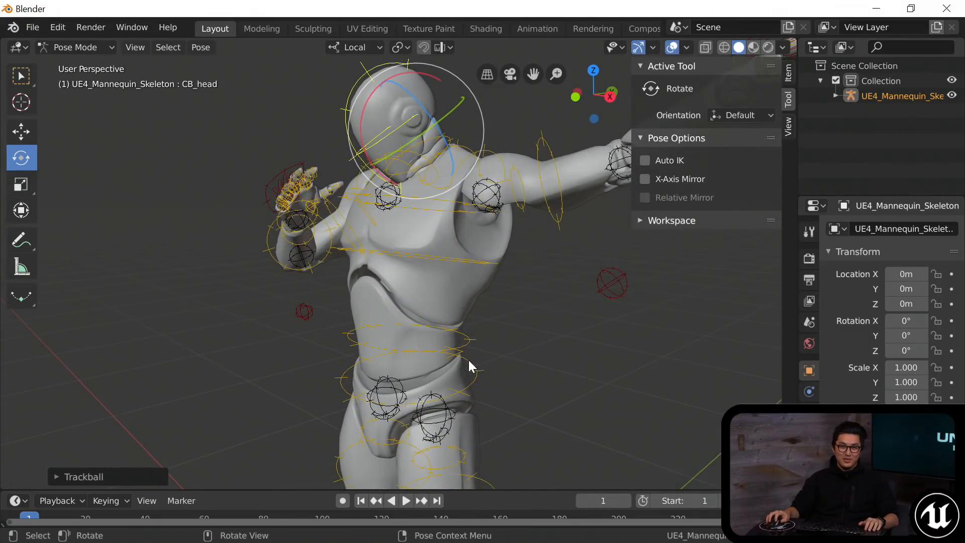
Rotate the spine controllers CB_spine_02 and CB_spine_01 to lean and turn the torso into the pose.
left_click(469, 262)
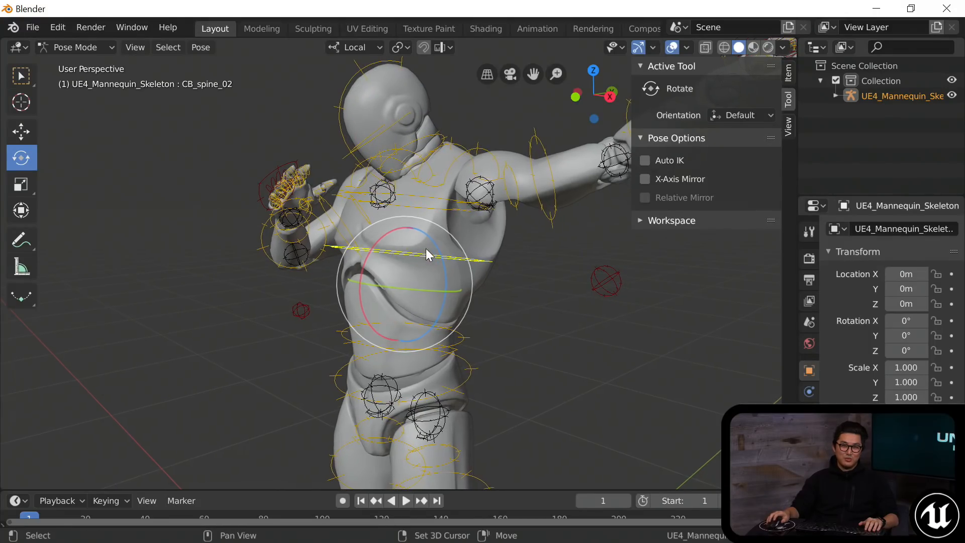
left_click_drag(371, 254, 372, 264)
left_click(455, 345)
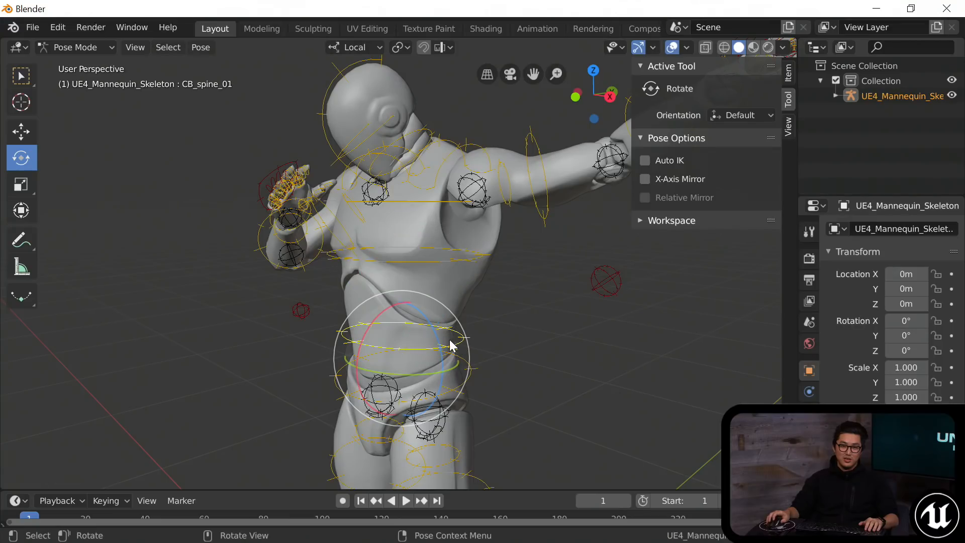
middle_click_drag(453, 345, 433, 297, "shift")
left_click_drag(385, 284, 428, 288)
middle_click_drag(428, 283, 490, 281)
scroll(470, 288, "down", 2)
mouse_move(403, 284)
middle_mouse_down()
mouse_move(470, 274)
mouse_move(418, 278)
middle_mouse_up()
scroll(465, 289, "down", 2)
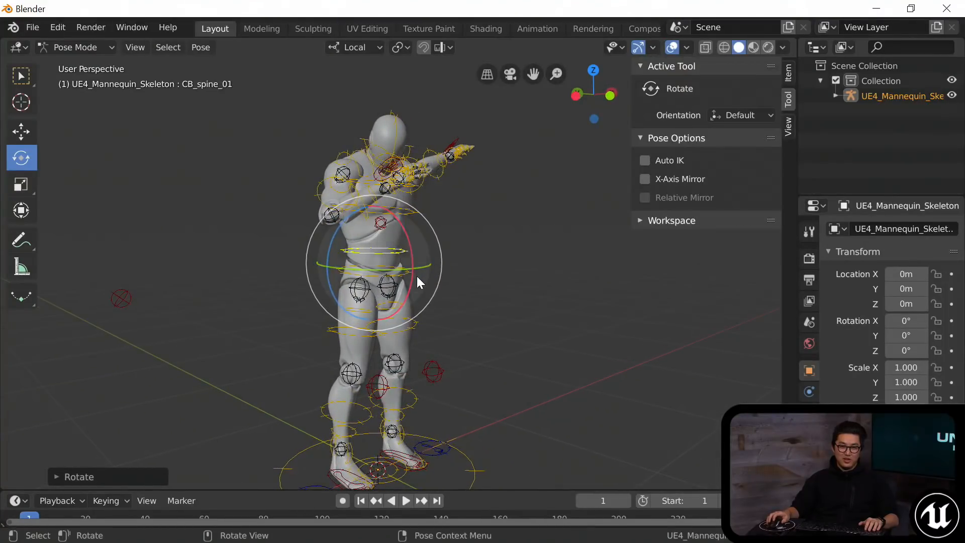
scroll(421, 278, "down", 2)
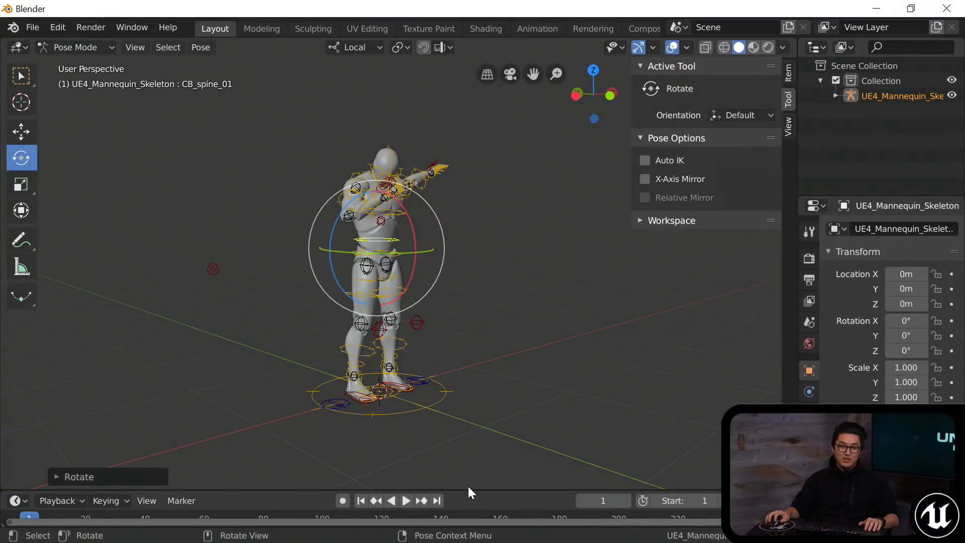
Enlarge the timeline, select all of the rig's bones and insert a LocRotScale keyframe at frame 1.
left_click_drag(468, 488, 466, 442)
middle_click_drag(465, 435, 423, 324)
key("a")
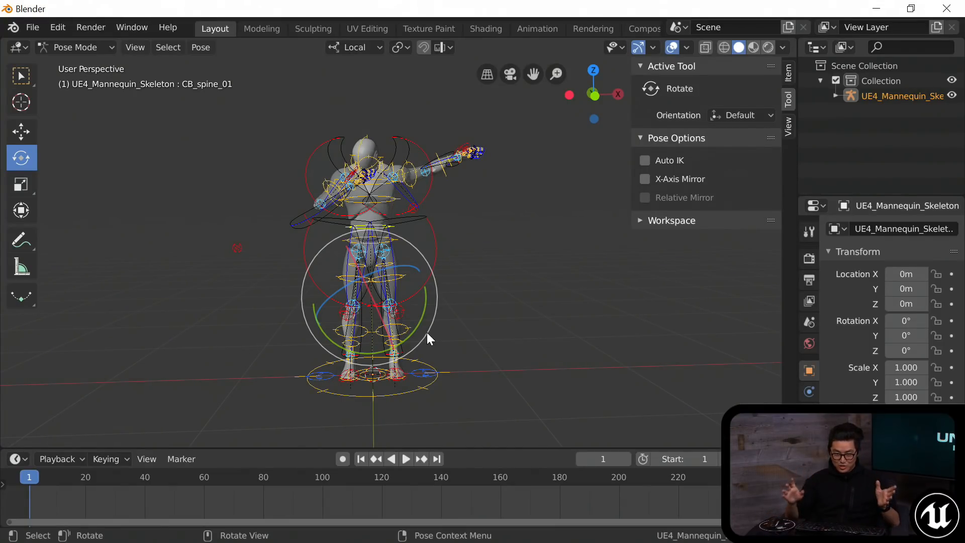
right_click(465, 303)
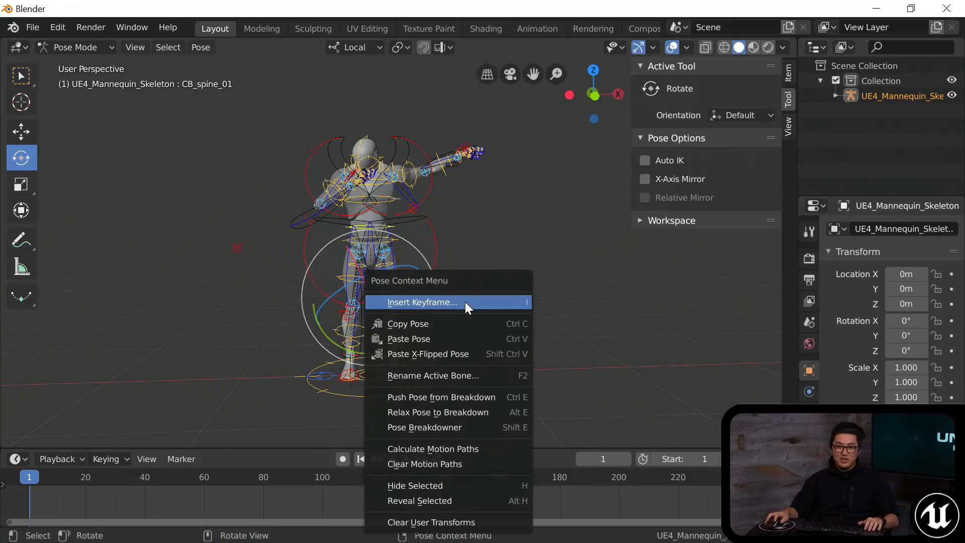
left_click(466, 302)
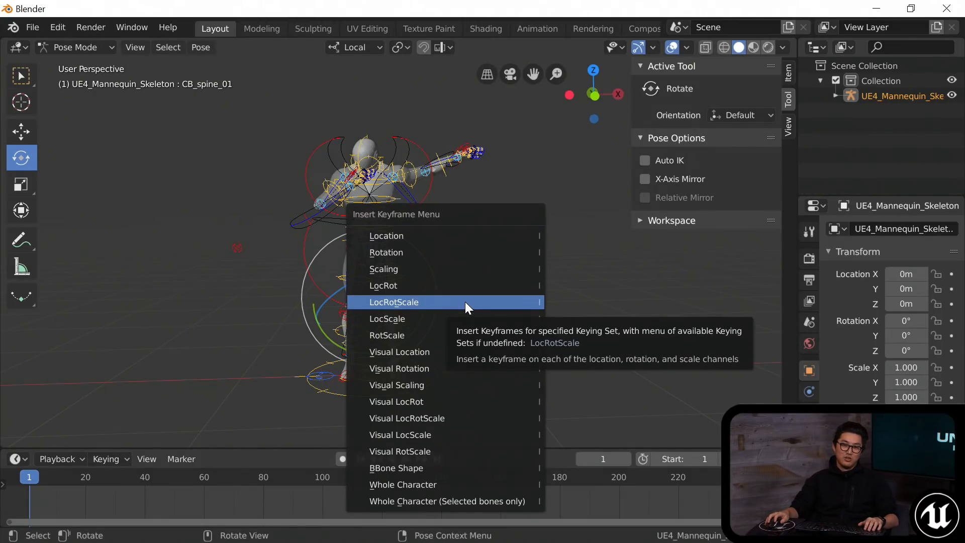
left_click(465, 301)
middle_click_drag(445, 320, 484, 294, "shift")
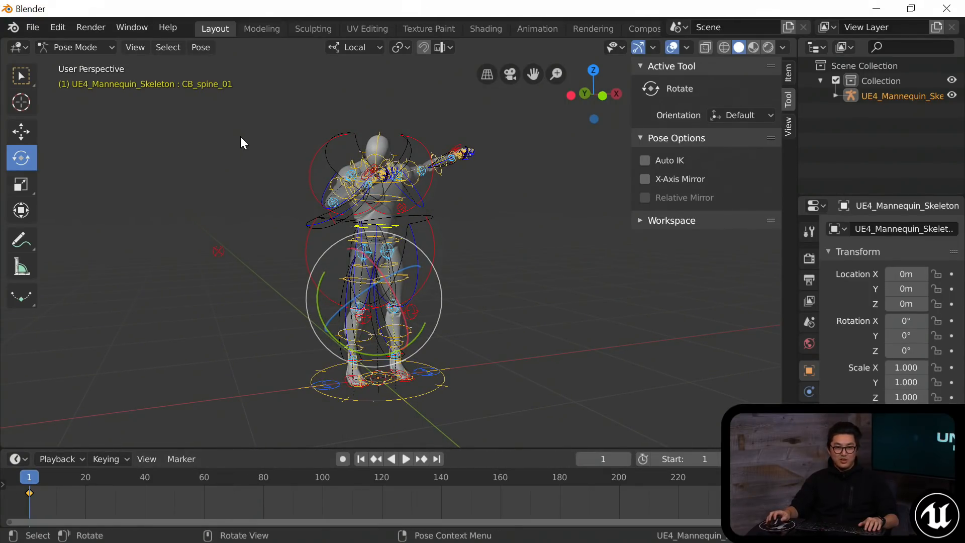
Switch the UE4_Mannequin_Skeleton rig from Pose Mode to Object Mode.
left_click(94, 48)
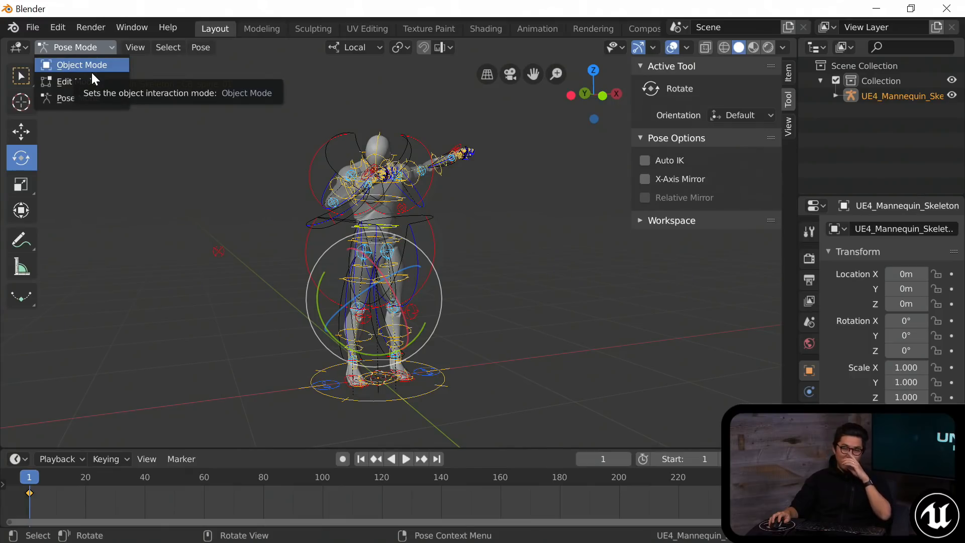
left_click(92, 71)
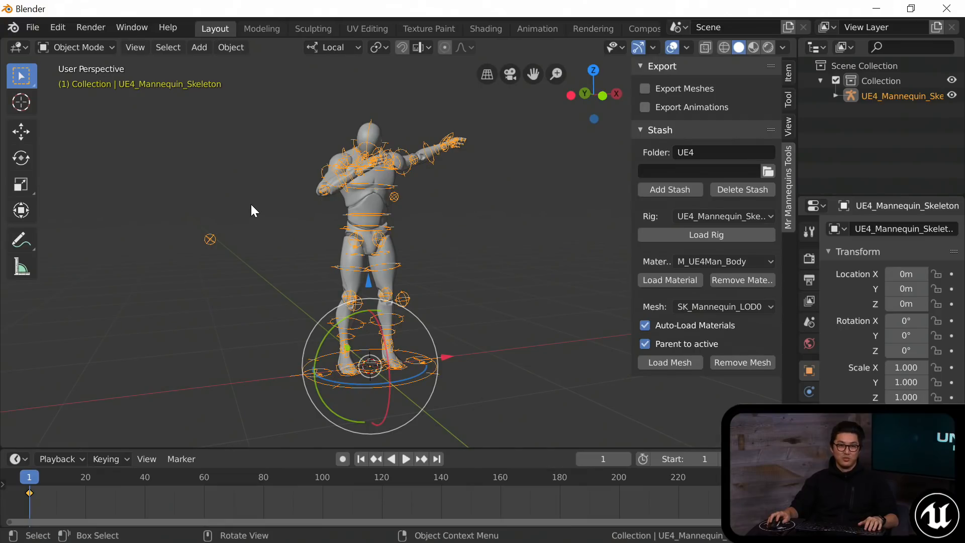
middle_click_drag(289, 238, 460, 236)
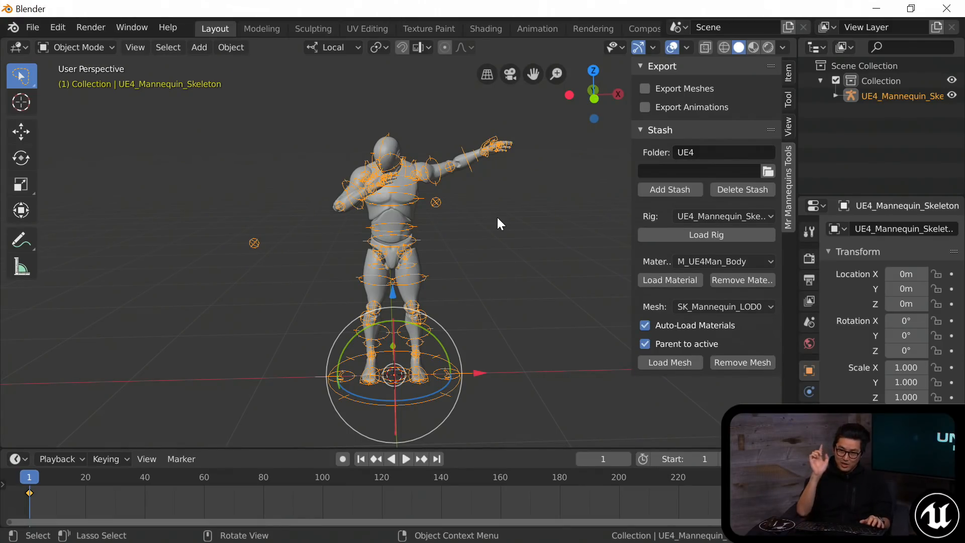
middle_click_drag(482, 245, 452, 247, "shift")
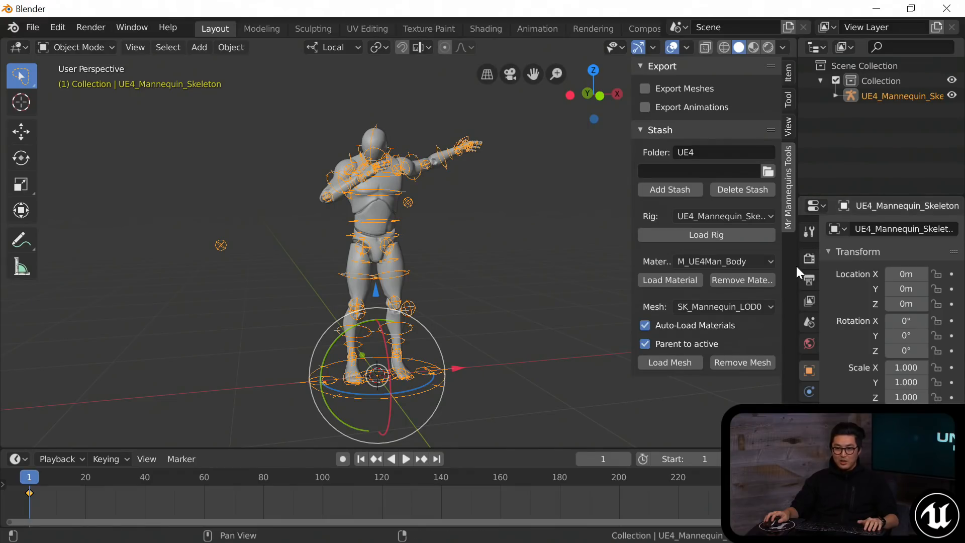
Widen the properties area and set the scene's output frame rate to 30 fps.
left_click_drag(796, 267, 740, 341)
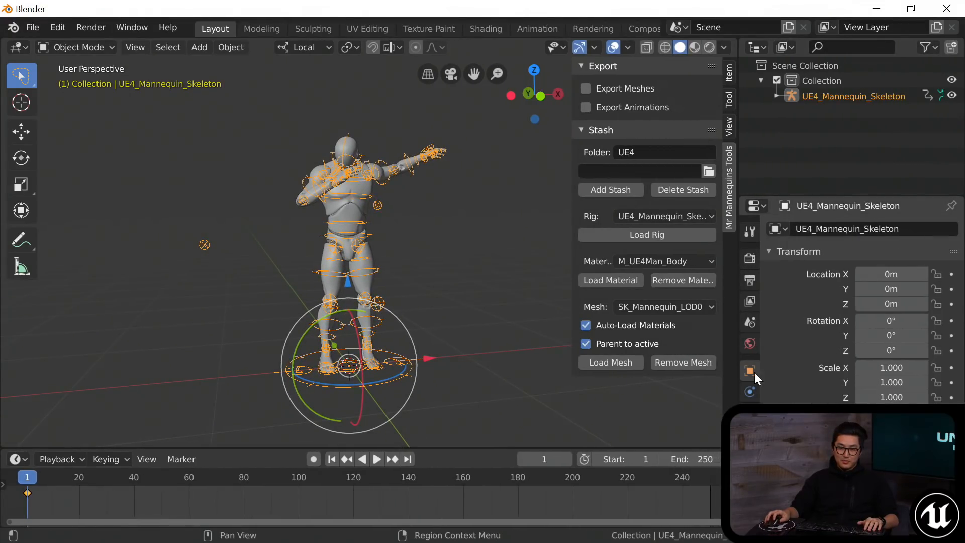
left_click(750, 301)
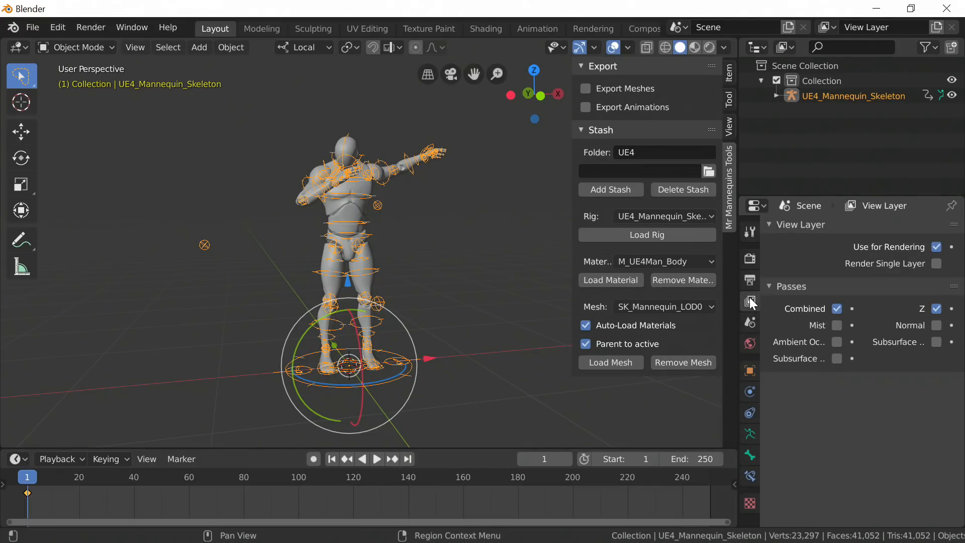
left_click(749, 278)
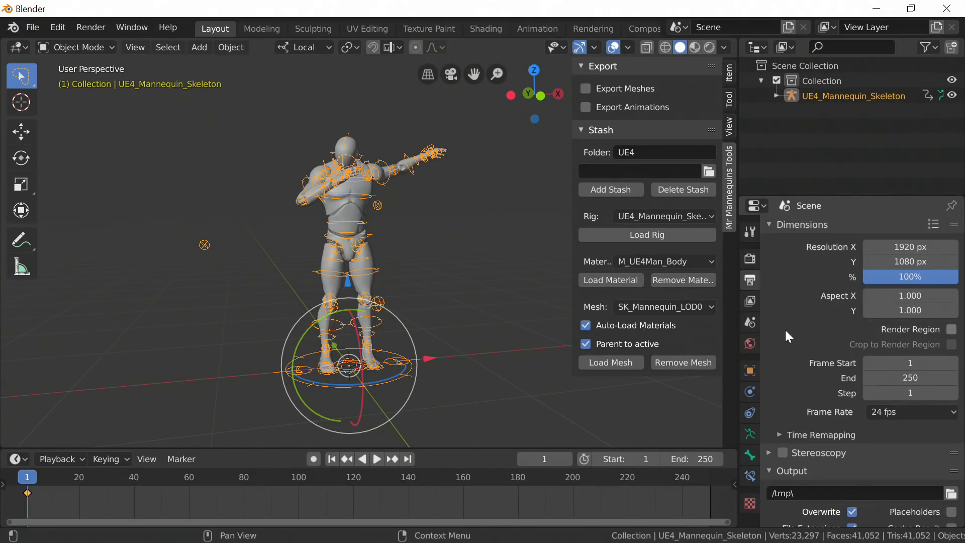
left_click(900, 413)
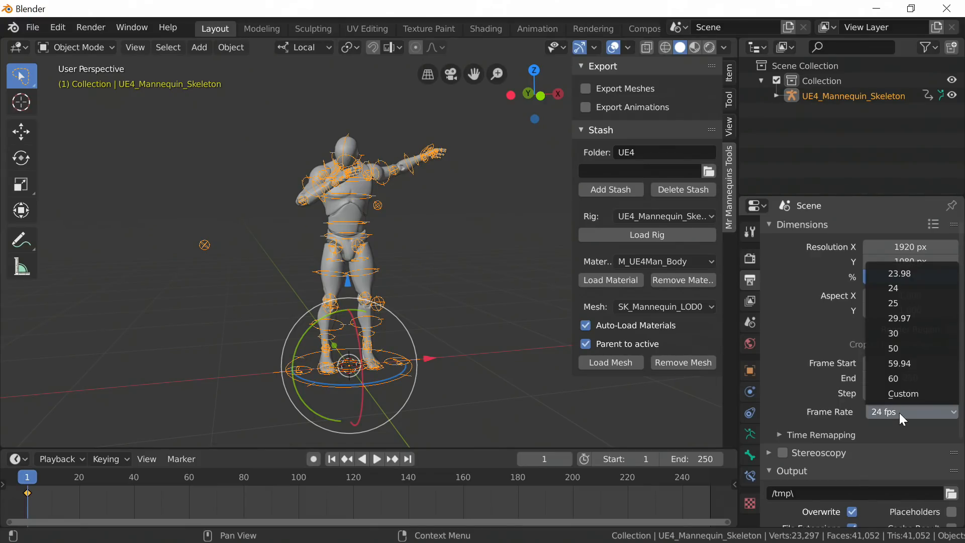
left_click(900, 336)
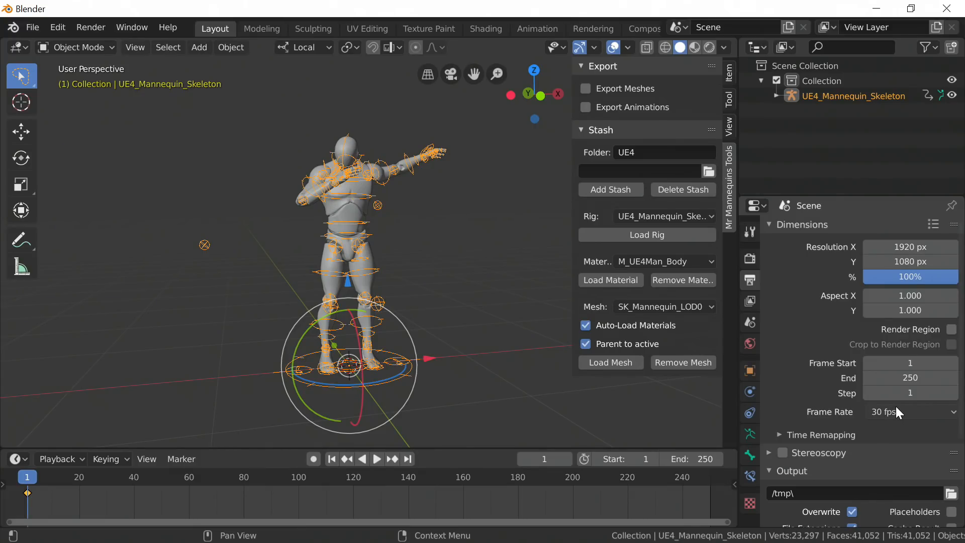
Enable both Export Meshes and Export Animations in the Mr Mannequins Tools export settings.
middle_click_drag(477, 274, 413, 274)
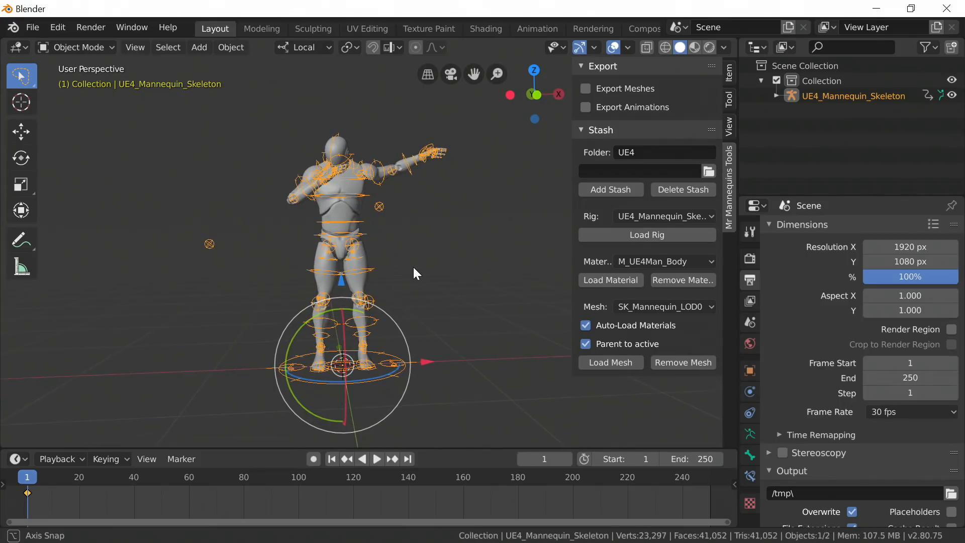
middle_click_drag(365, 201, 464, 221)
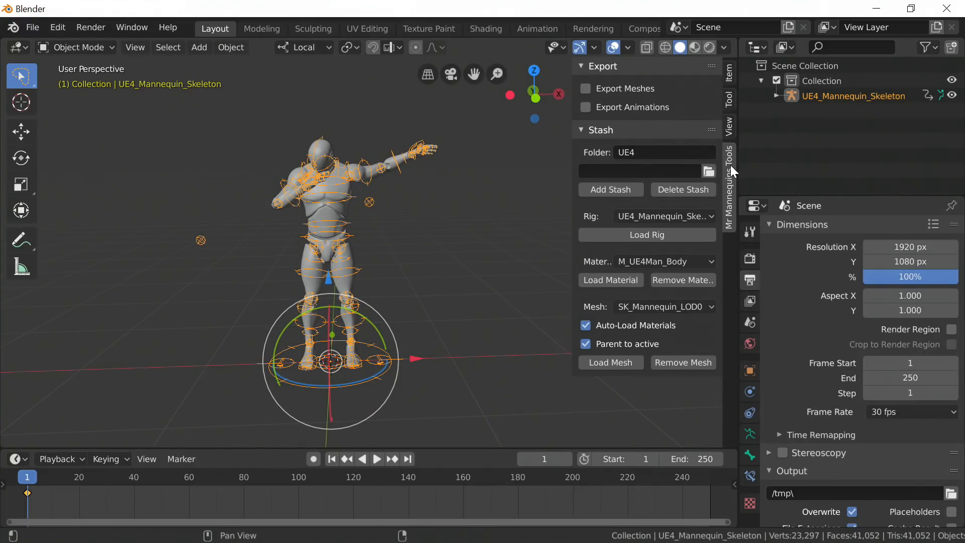
left_click(643, 86)
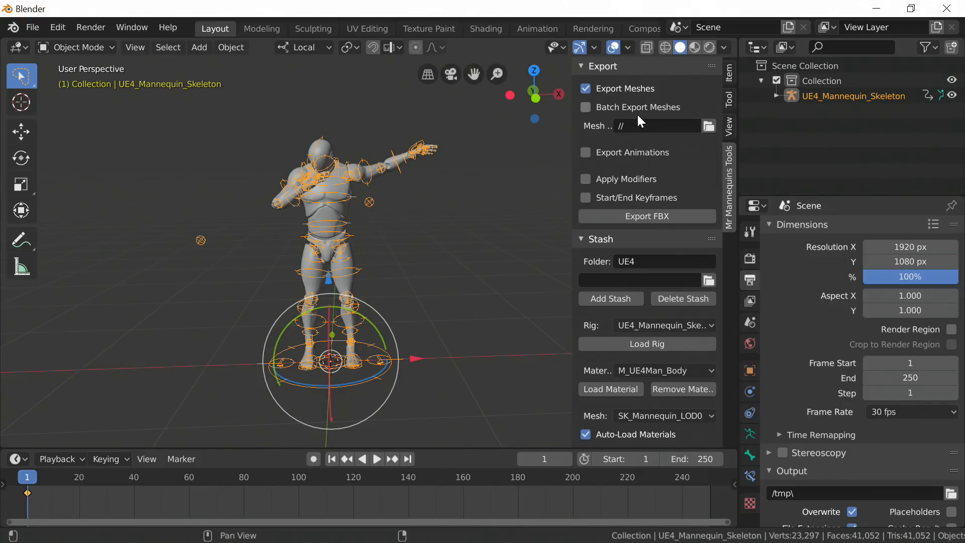
left_click(633, 153)
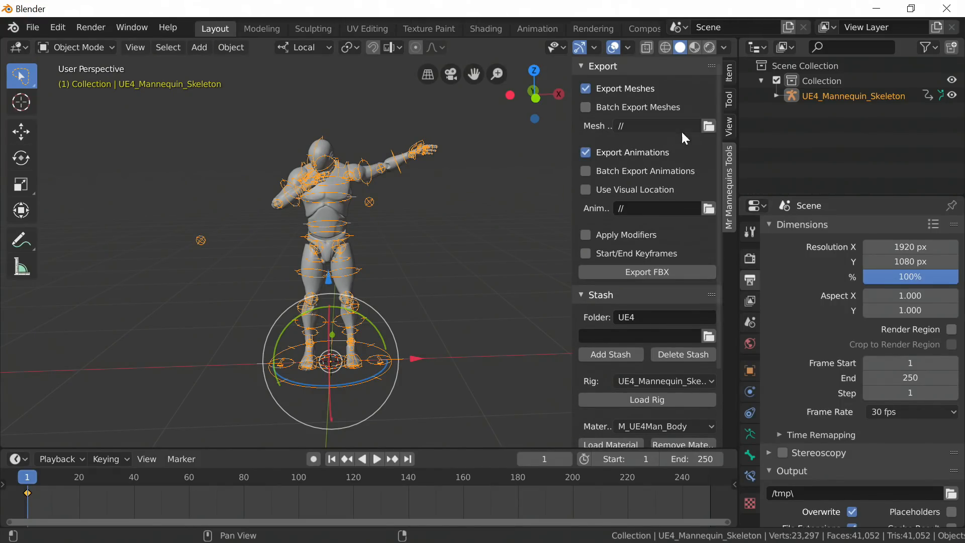
Set the mesh export folder to Mesh inside the bookmarked BlenderUE4Stuff folder.
left_click(709, 127)
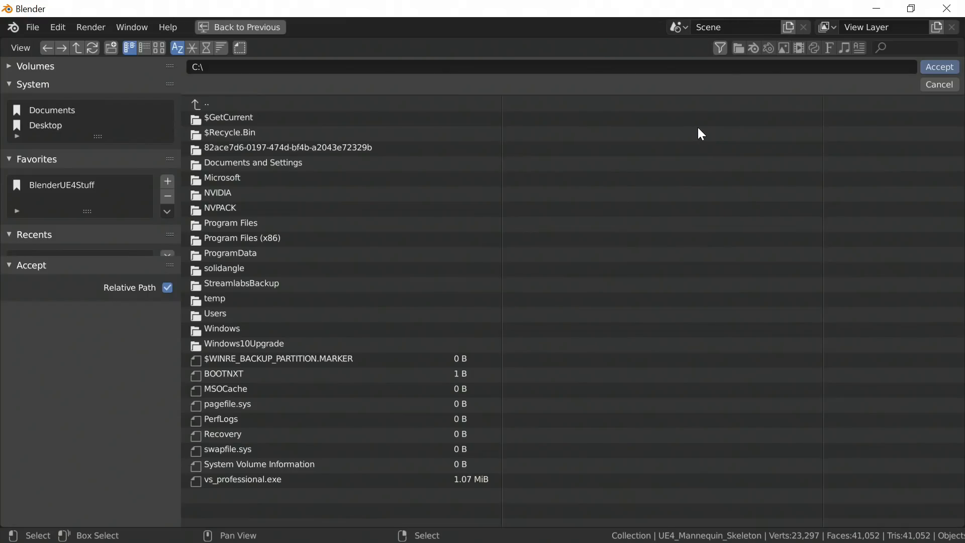
left_click(65, 185)
left_click(214, 147)
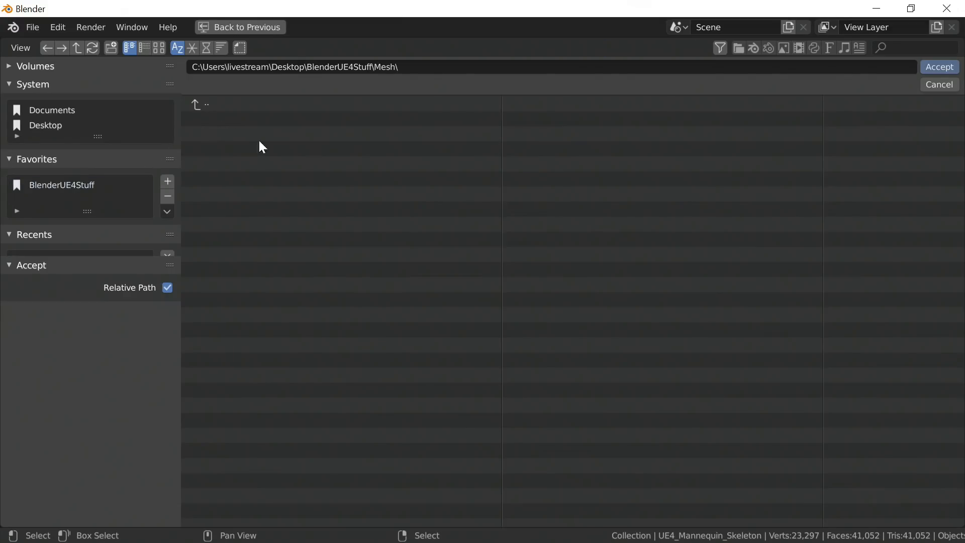
left_click(937, 68)
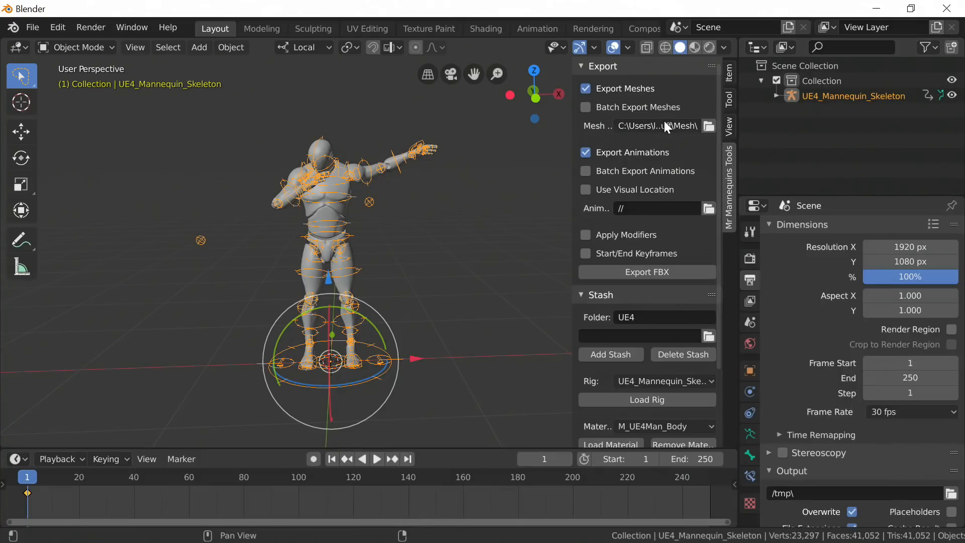
Set the animation export folder to Anims inside the bookmarked BlenderUE4Stuff folder.
left_click(705, 209)
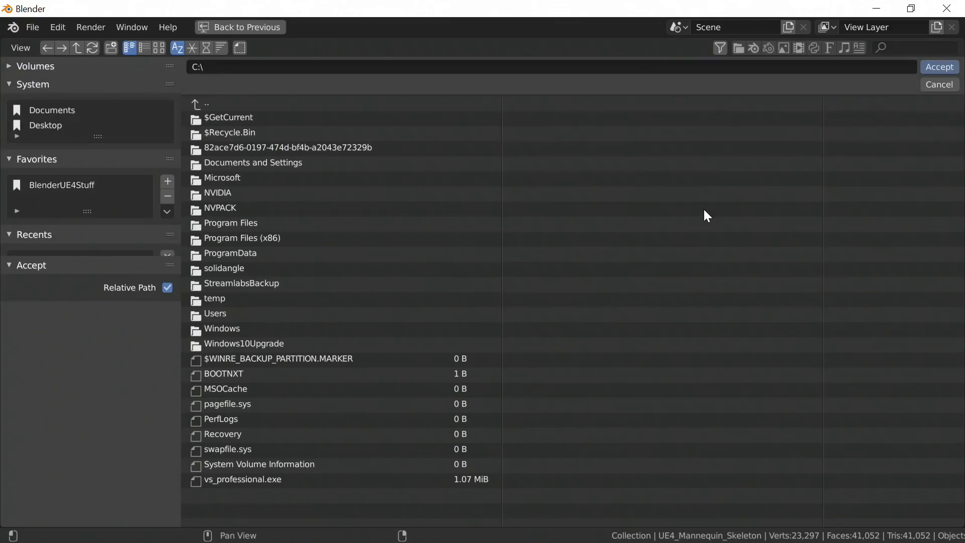
left_click(56, 187)
left_click(206, 118)
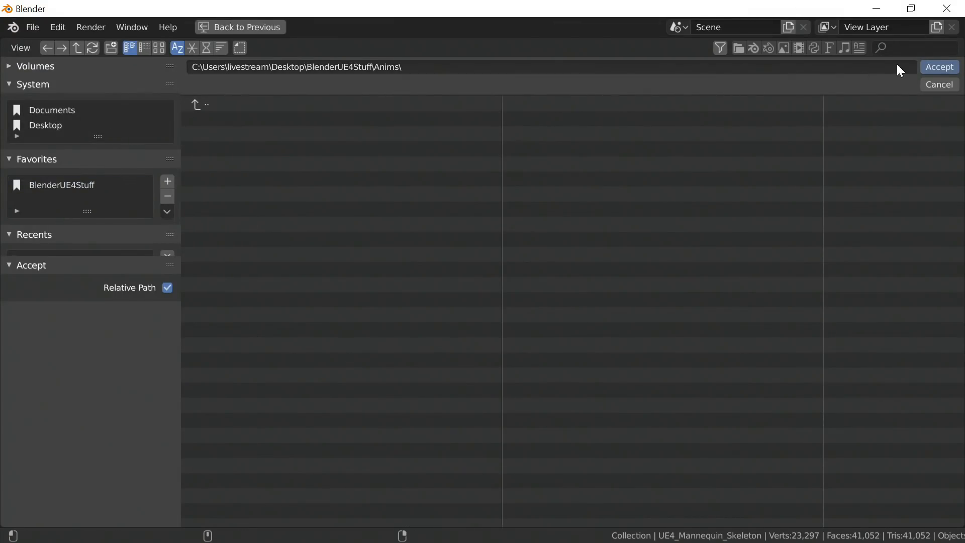
left_click(940, 67)
Enable Start/End Keyframes for the FBX export.
mouse_move(440, 191)
middle_mouse_down()
mouse_move(436, 183)
mouse_move(447, 195)
middle_mouse_up()
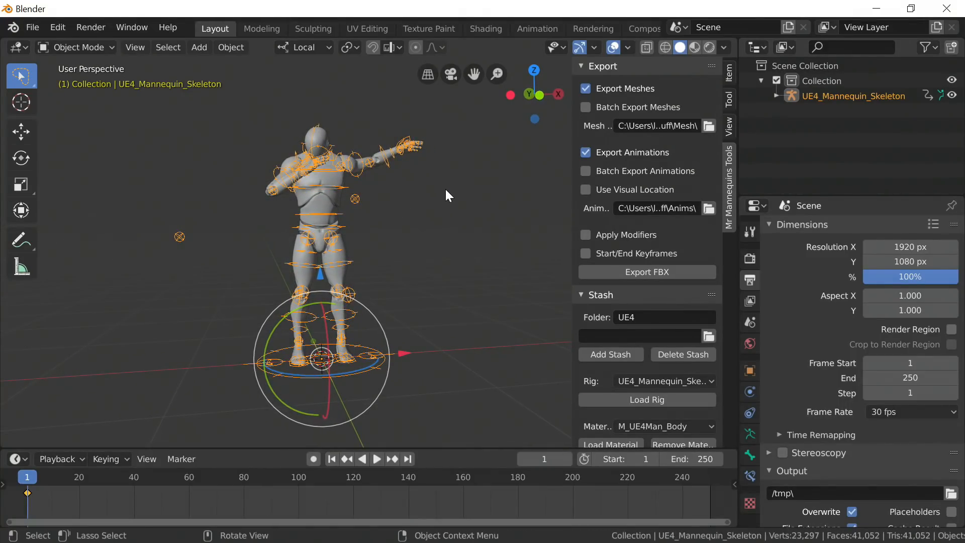
left_click(586, 253)
mouse_move(442, 234)
middle_mouse_down()
mouse_move(394, 228)
mouse_move(442, 240)
middle_mouse_up()
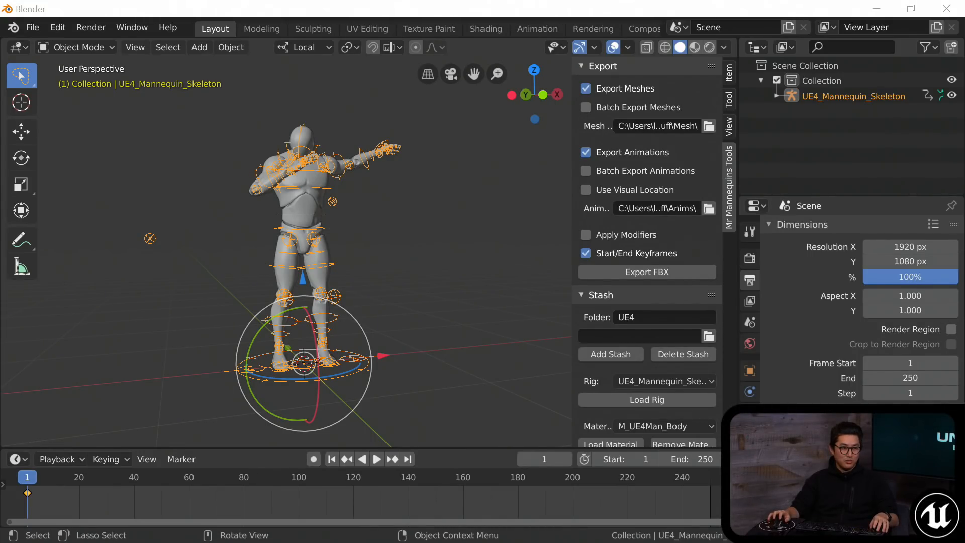
middle_click_drag(238, 217, 274, 215, "shift")
middle_click_drag(372, 223, 448, 223, "shift")
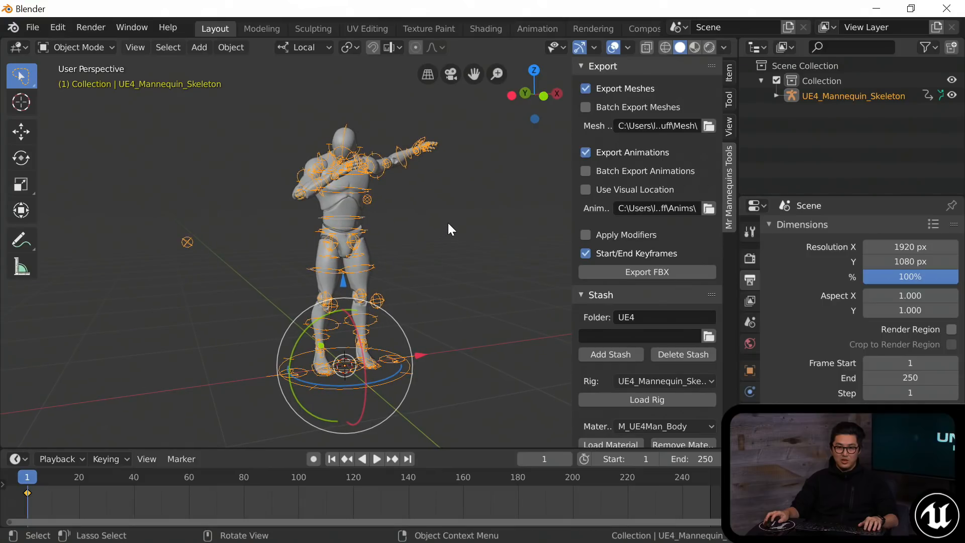
Deselect the mannequin rig and select it again in the viewport to bring back its export options.
left_click(447, 222)
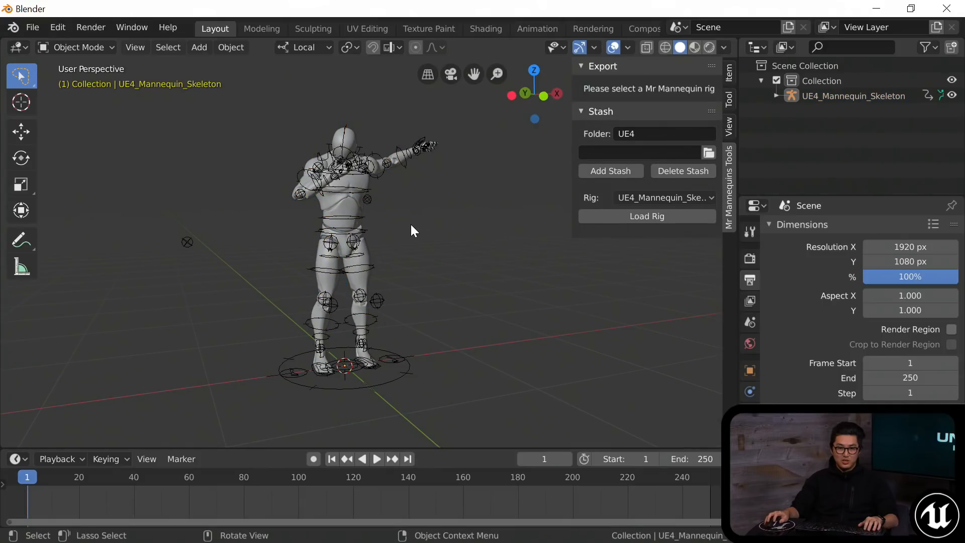
left_click(375, 267)
mouse_move(436, 246)
middle_mouse_down("shift")
mouse_move(472, 239)
mouse_move(447, 233)
middle_mouse_up("shift")
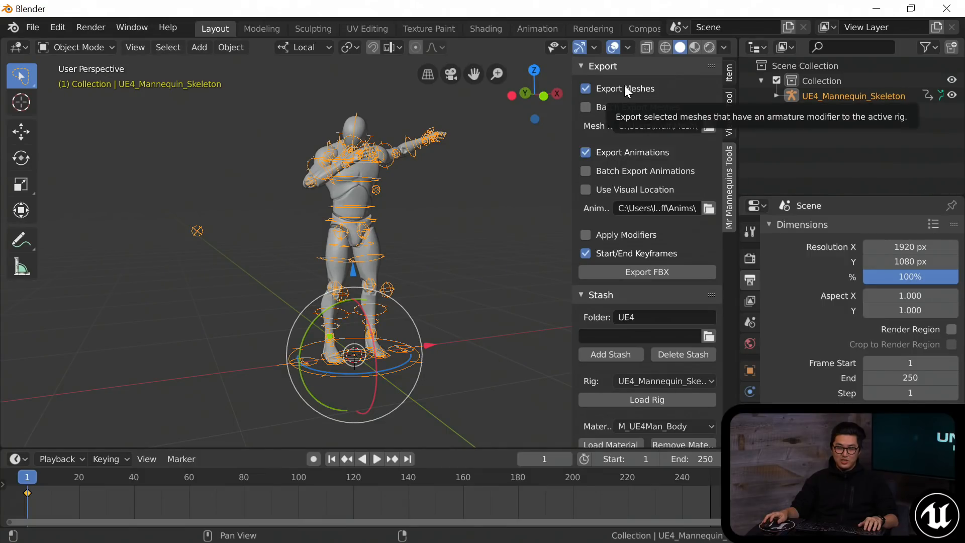
middle_click_drag(468, 212, 459, 209, "shift")
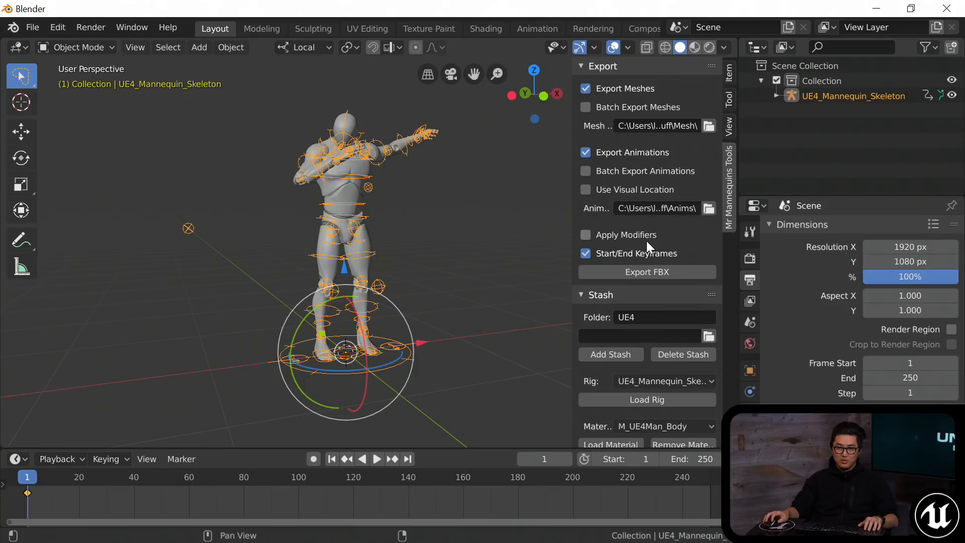
middle_click_drag(463, 253, 466, 249)
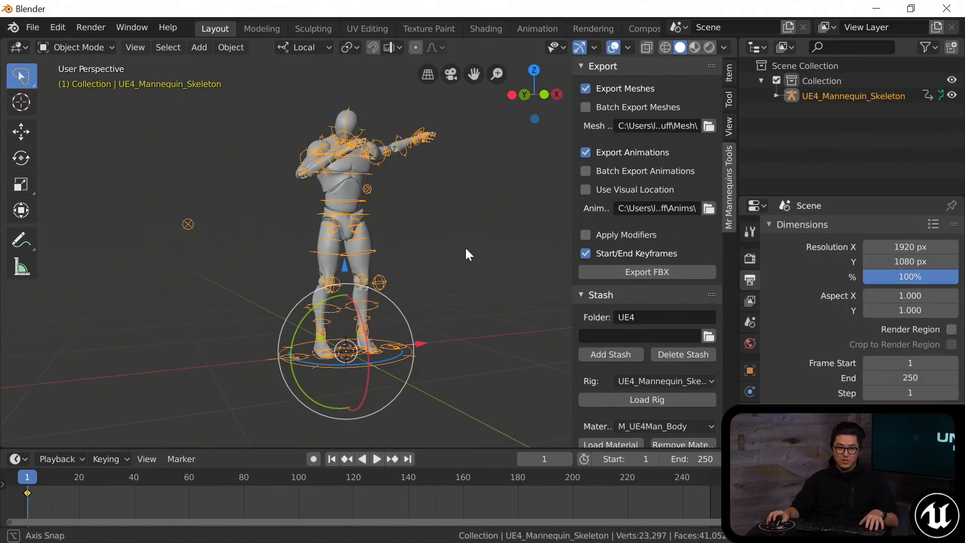
Save the scene over UE4_Manne_01.blend in the Blender folder of BlenderUE4Stuff.
key("ctrl+s")
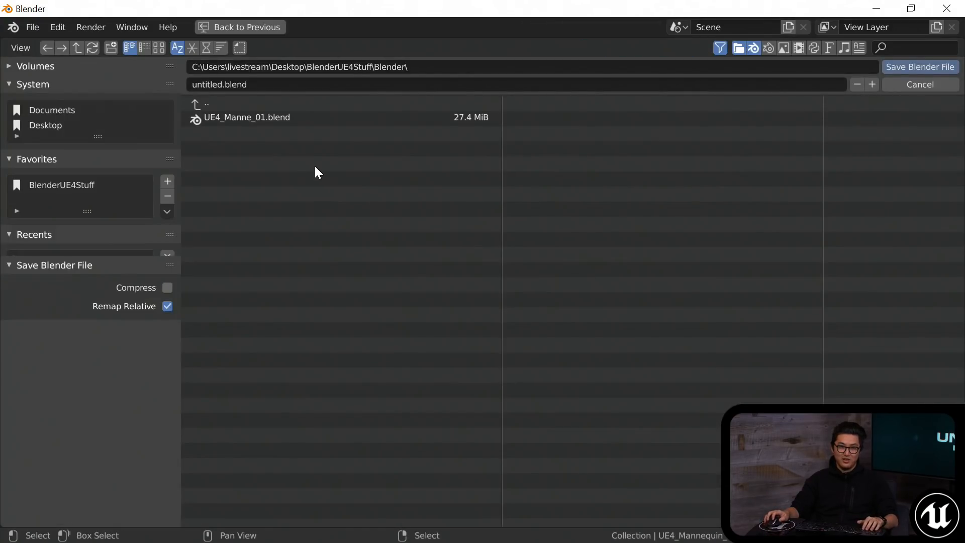
left_click(243, 123)
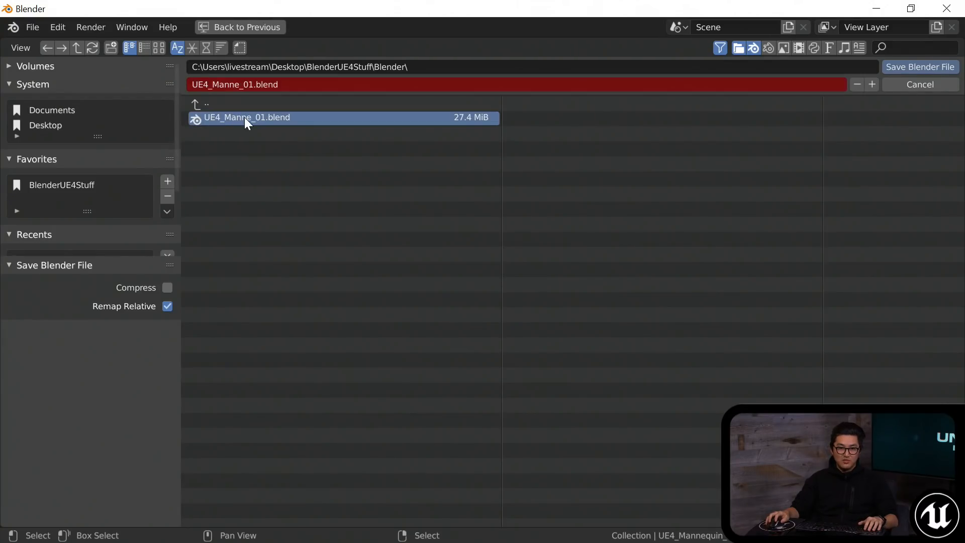
left_click(276, 103)
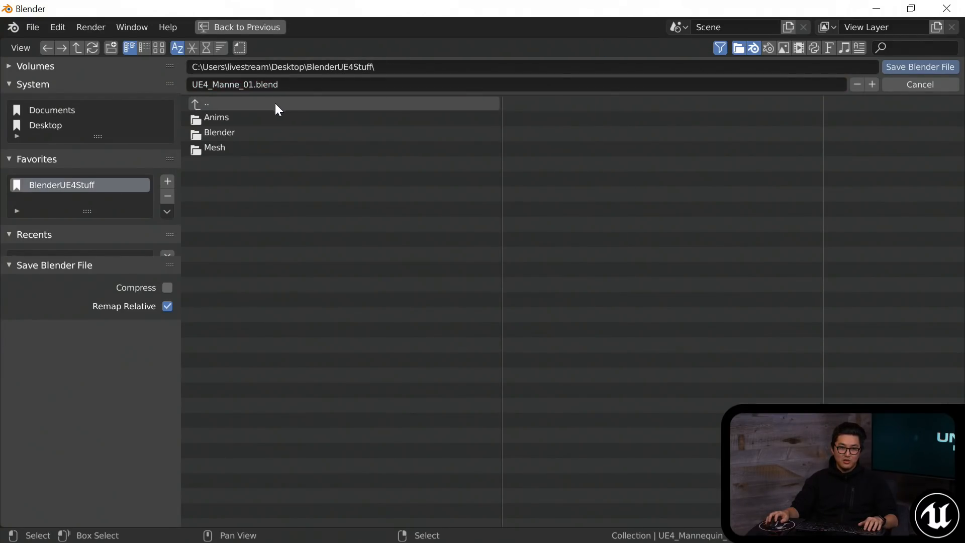
left_click(219, 133)
left_click(249, 117)
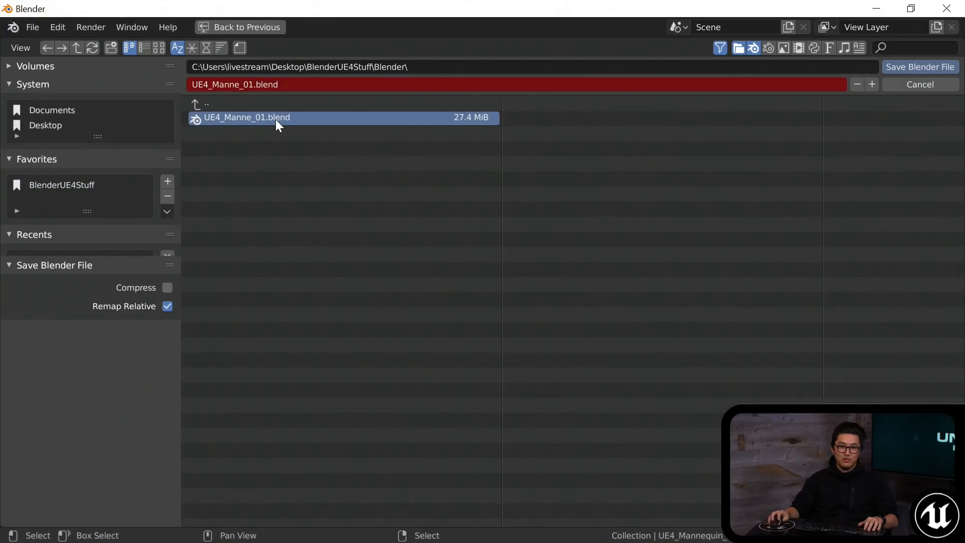
left_click(904, 66)
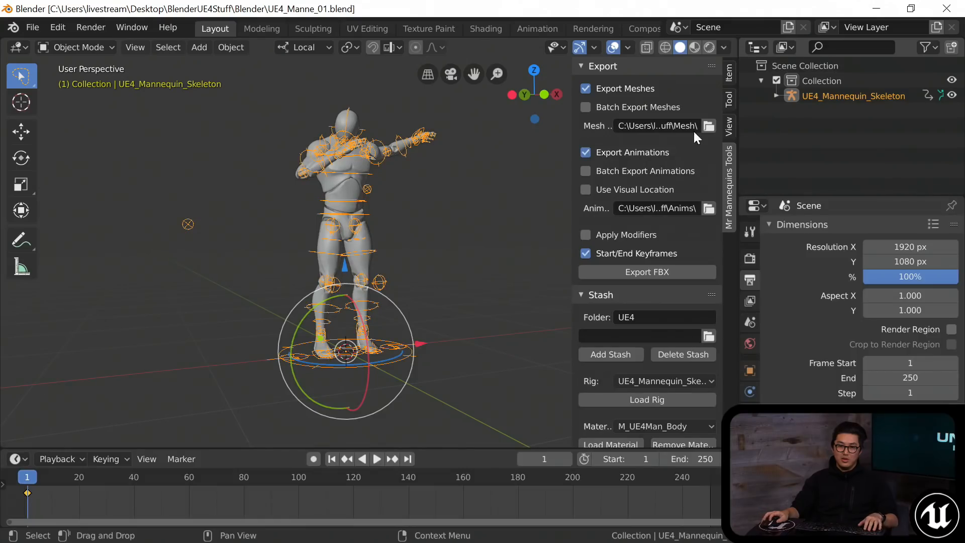
Export the selected rig's mesh and animation as FBX and save the Blender file again.
key("ctrl+s")
middle_click_drag(431, 206, 433, 198, "shift")
left_click(617, 273)
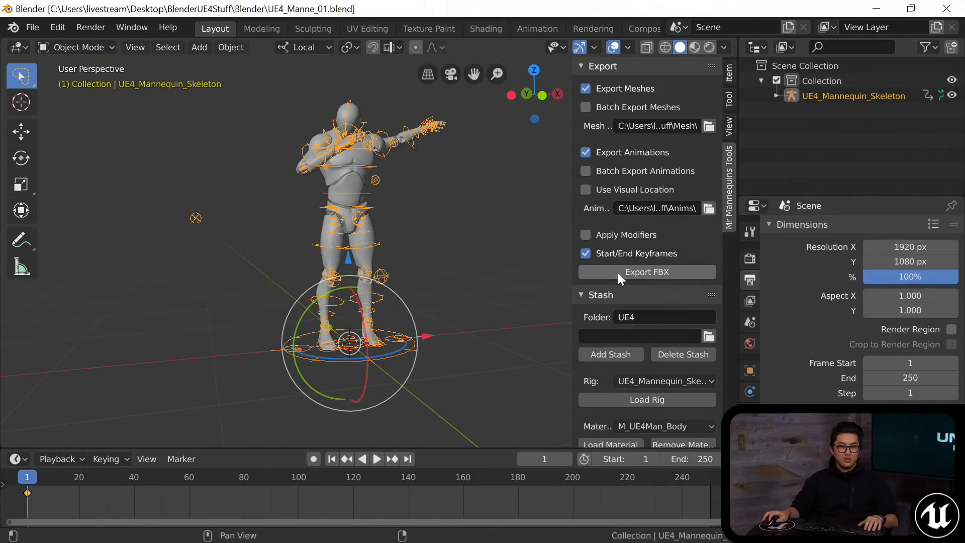
middle_click_drag(411, 227, 412, 241, "shift")
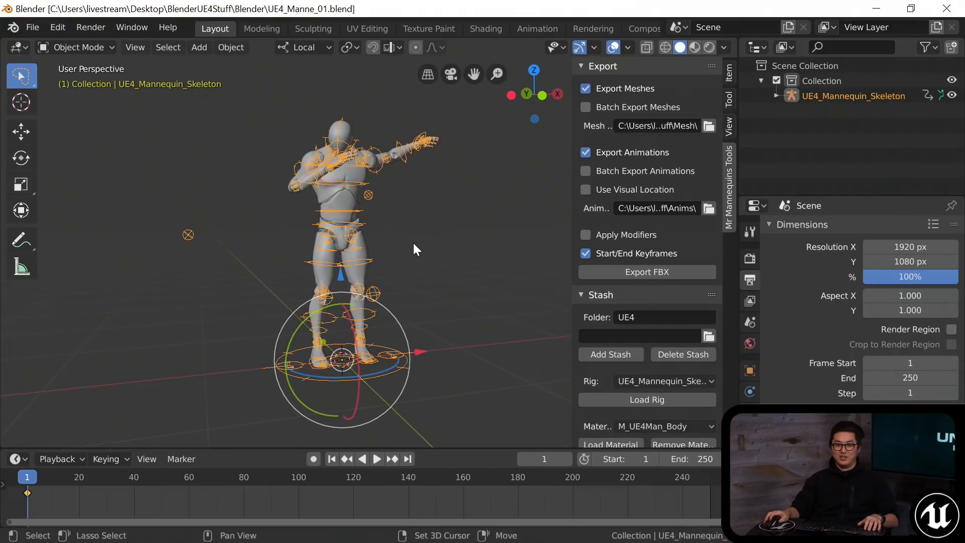
key("ctrl+s")
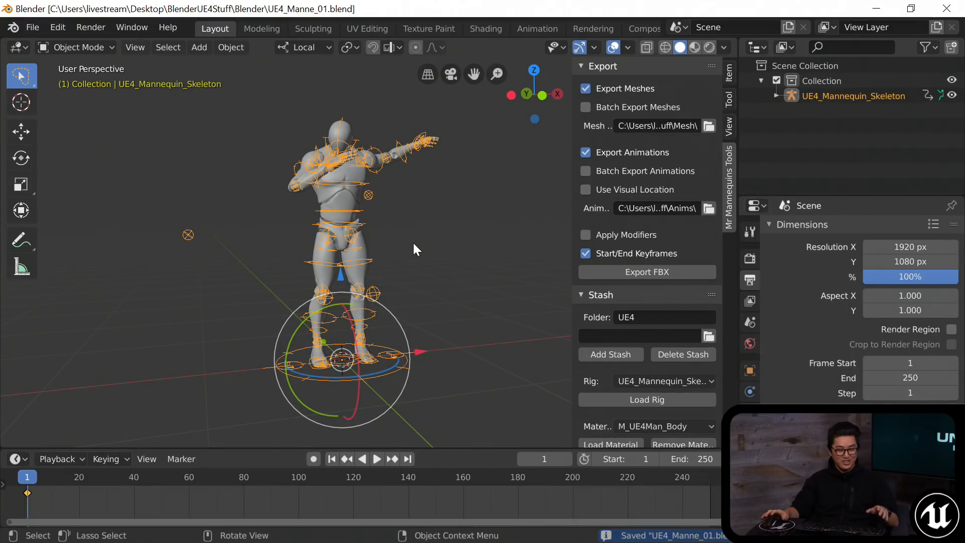
Switch to Unreal Engine and place an SK_Mannequin from the Character folder in the level, beside the third-person character.
key("alt+Tab")
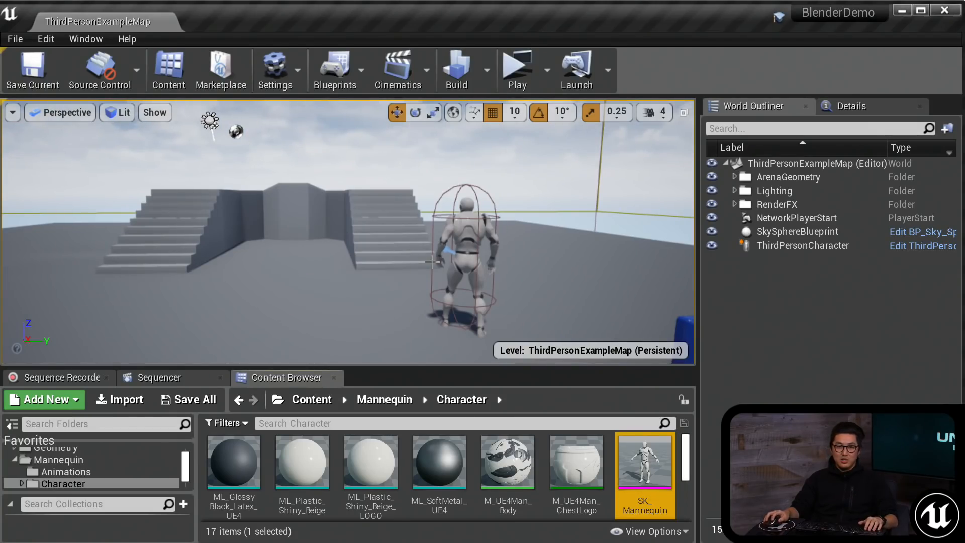
right_click_drag(432, 262, 455, 301)
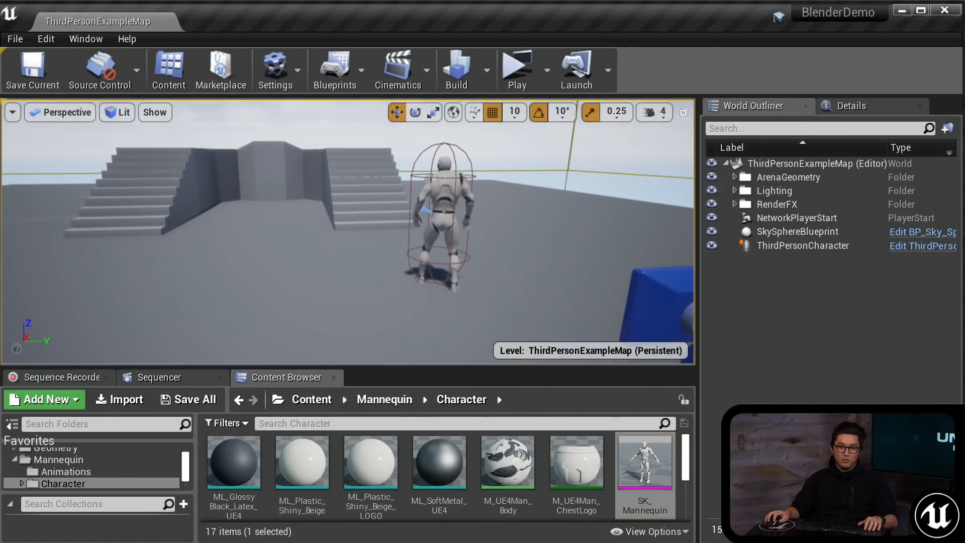
left_click_drag(442, 369, 442, 323)
right_click_drag(448, 259, 429, 250)
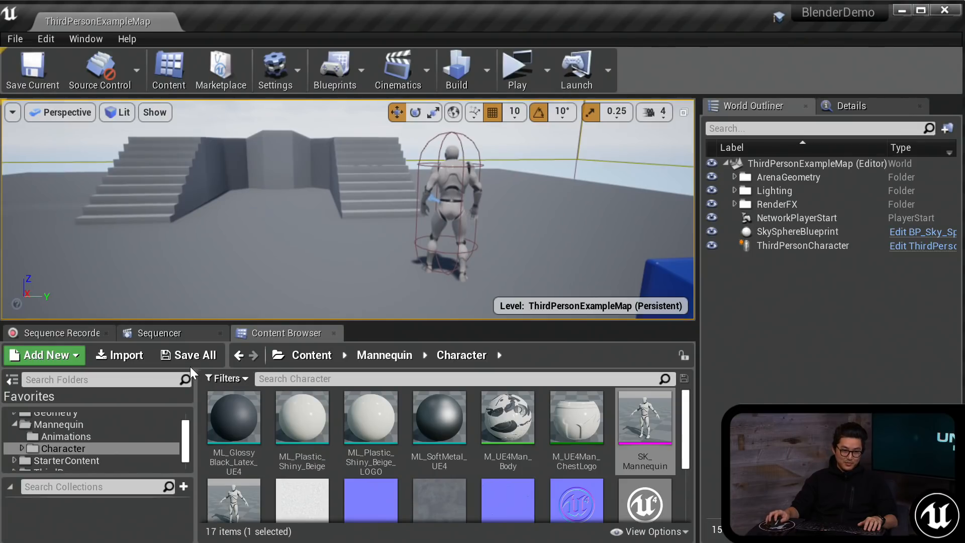
left_click_drag(186, 439, 186, 441)
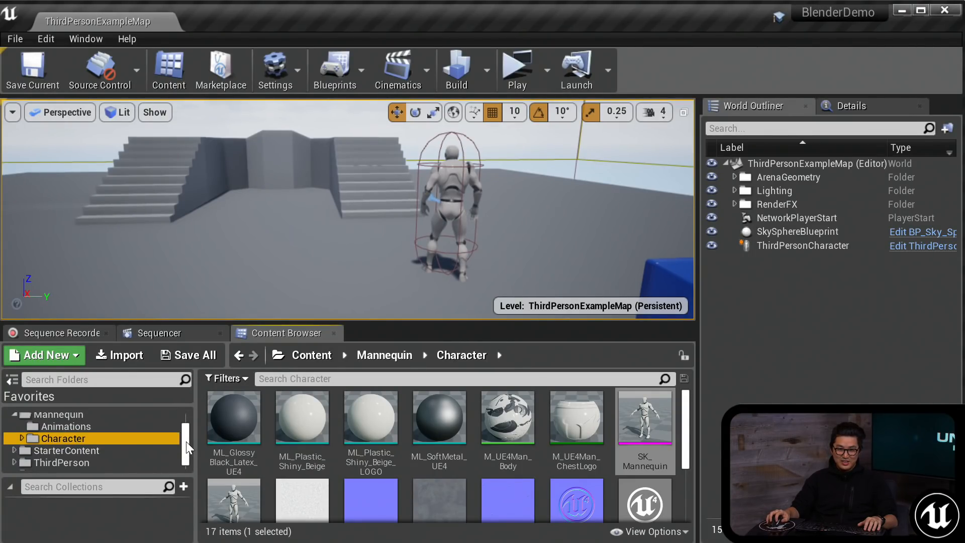
left_click_drag(645, 417, 183, 279)
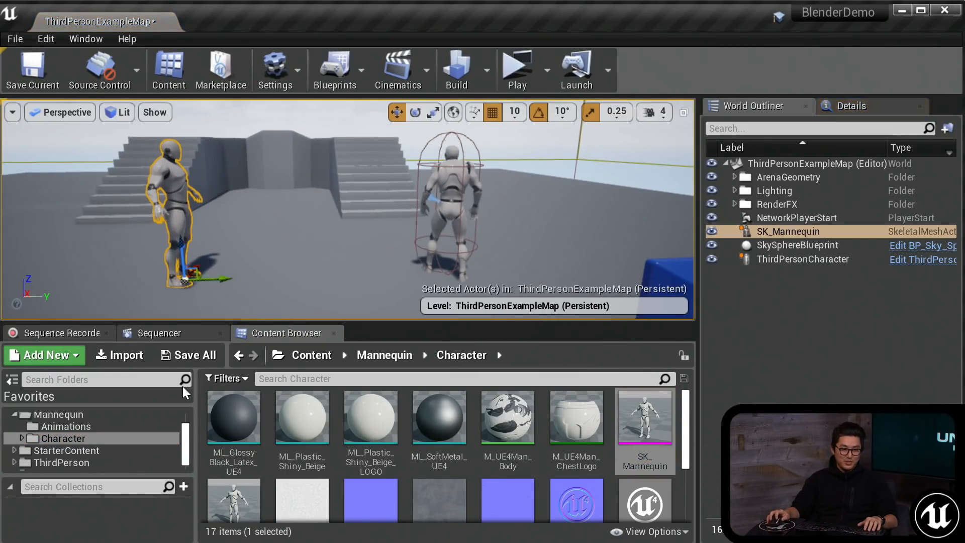
right_click_drag(301, 252, 241, 254)
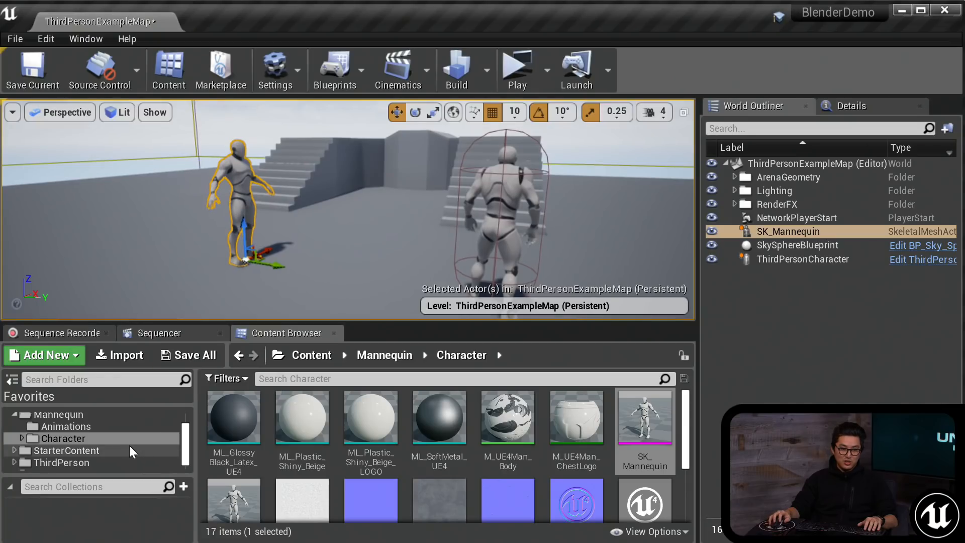
In the Mannequin Animations folder, choose the UE4_Mannequin_Skeleton FBX from BlenderUE4Stuff's Anims folder for import.
left_click(84, 425)
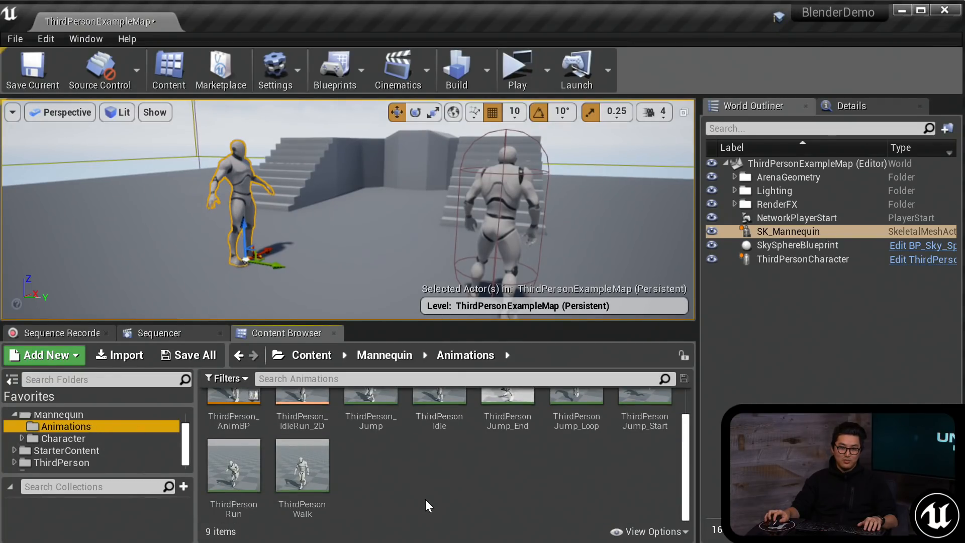
scroll(416, 496, "down", 1)
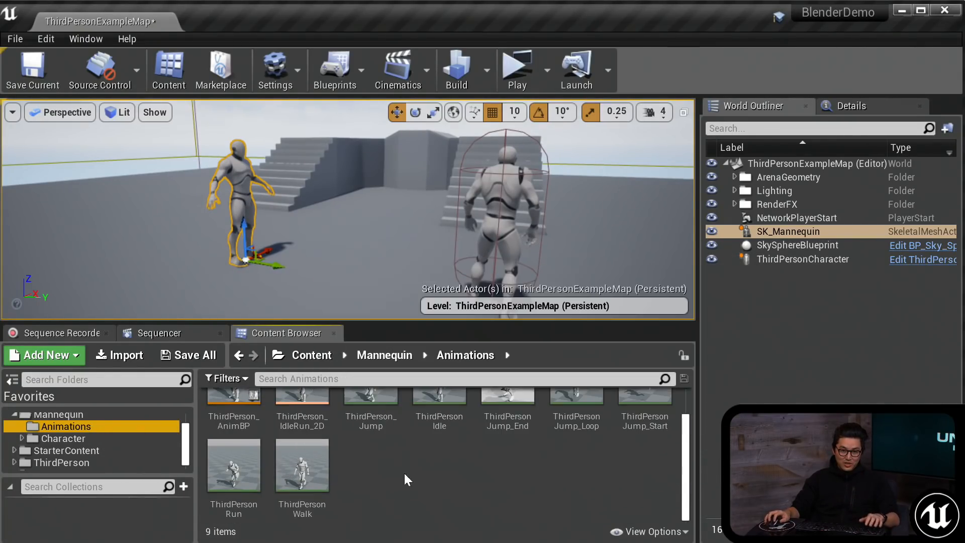
left_click(123, 358)
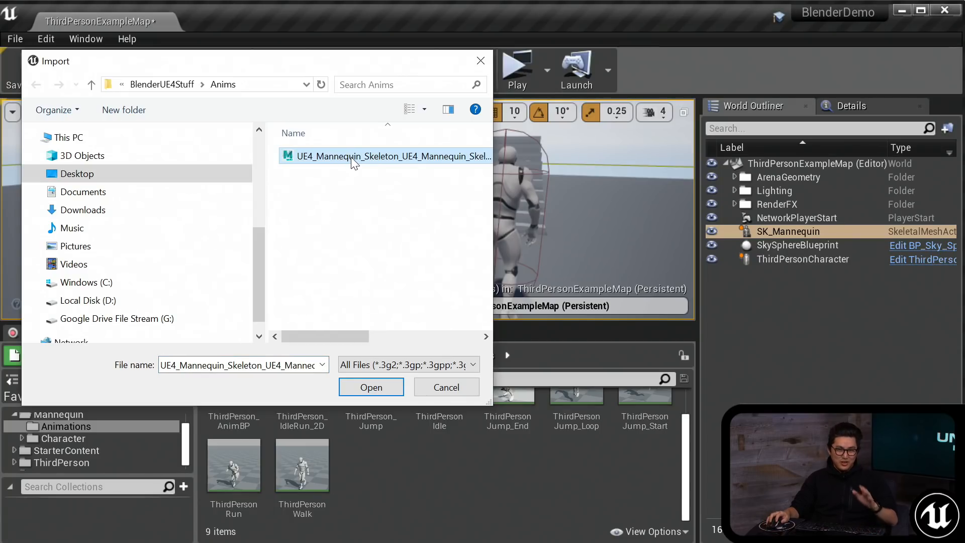
mouse_move(342, 336)
left_mouse_down()
mouse_move(393, 336)
mouse_move(327, 337)
left_mouse_up()
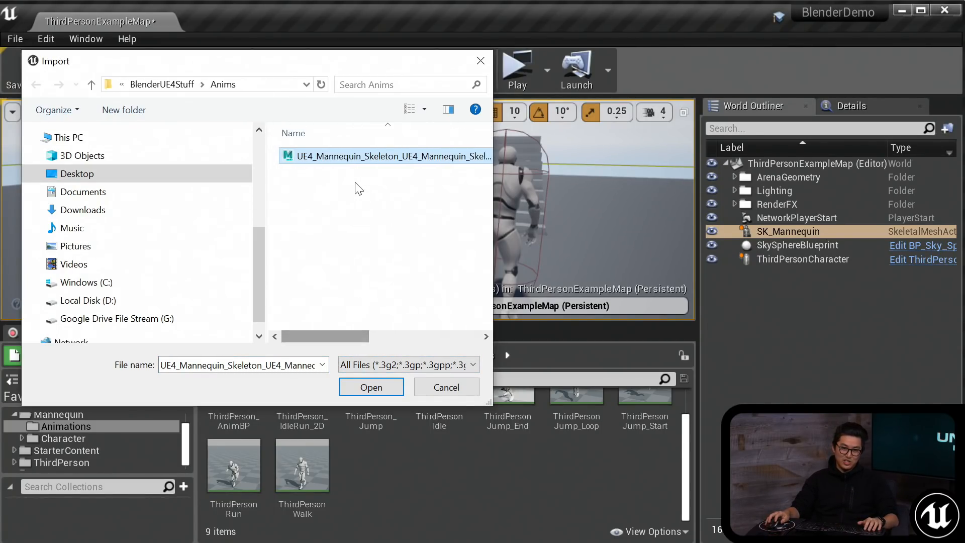
left_click(358, 384)
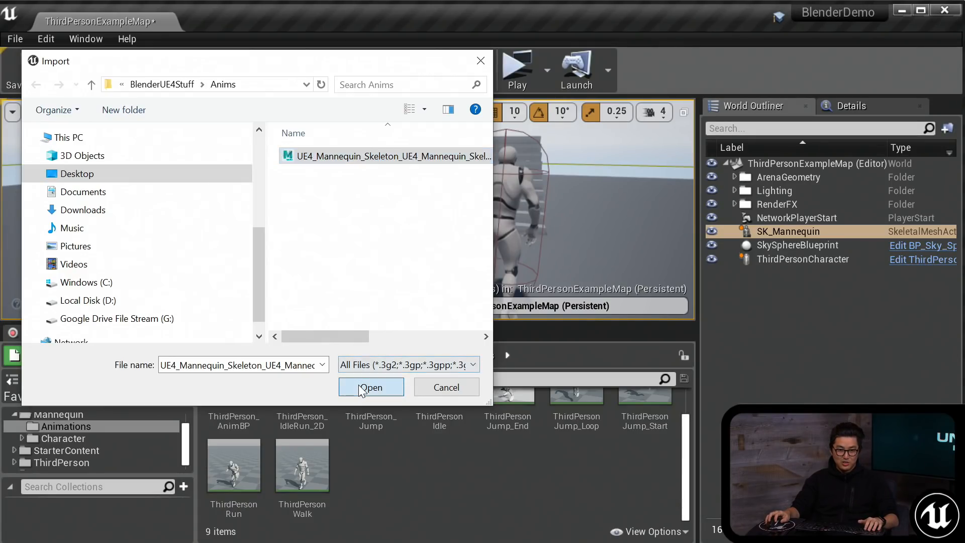
Assign UE4_Mannequin_Skeleton as the skeleton in the FBX import options and import the animation.
left_click(298, 46)
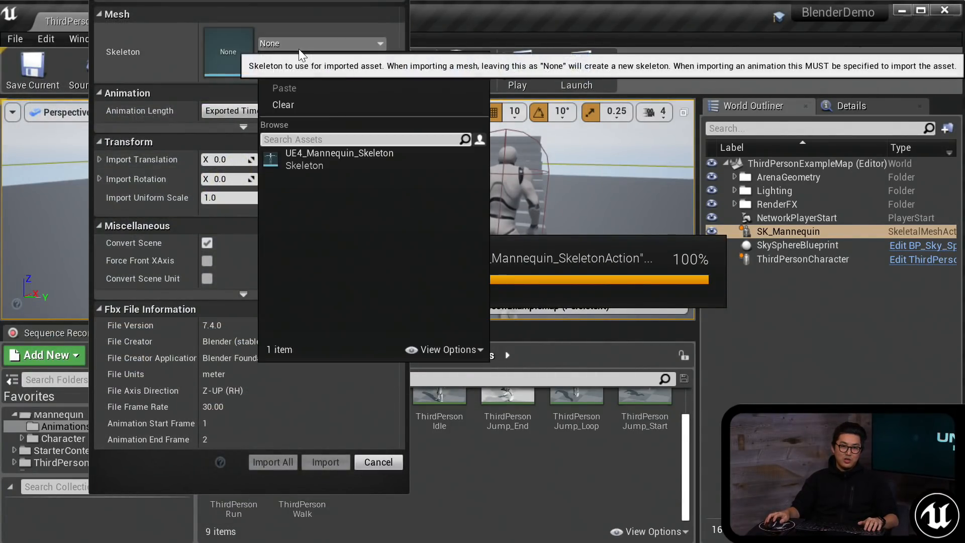
left_click(316, 158)
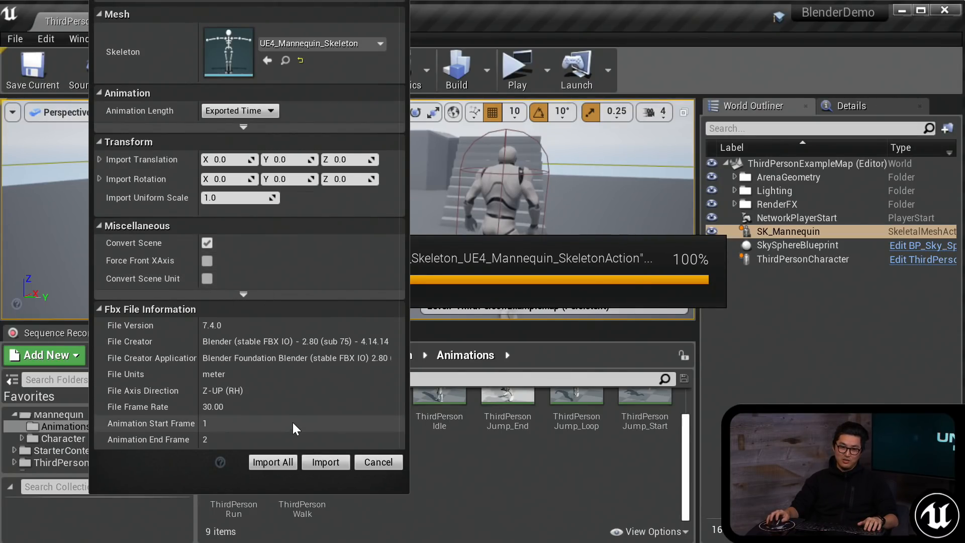
left_click(320, 461)
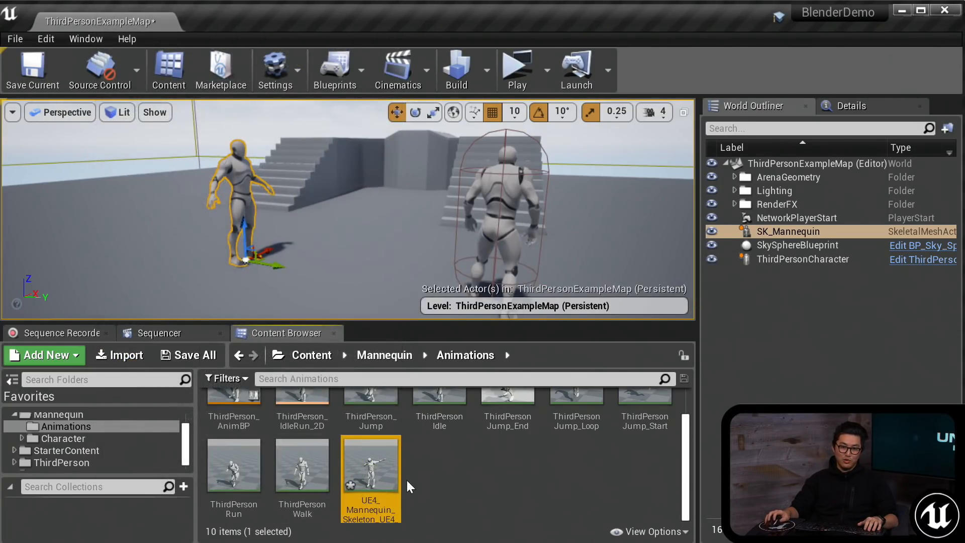
Check the details of the imported mannequin animation asset and save all modified content.
left_click(442, 476)
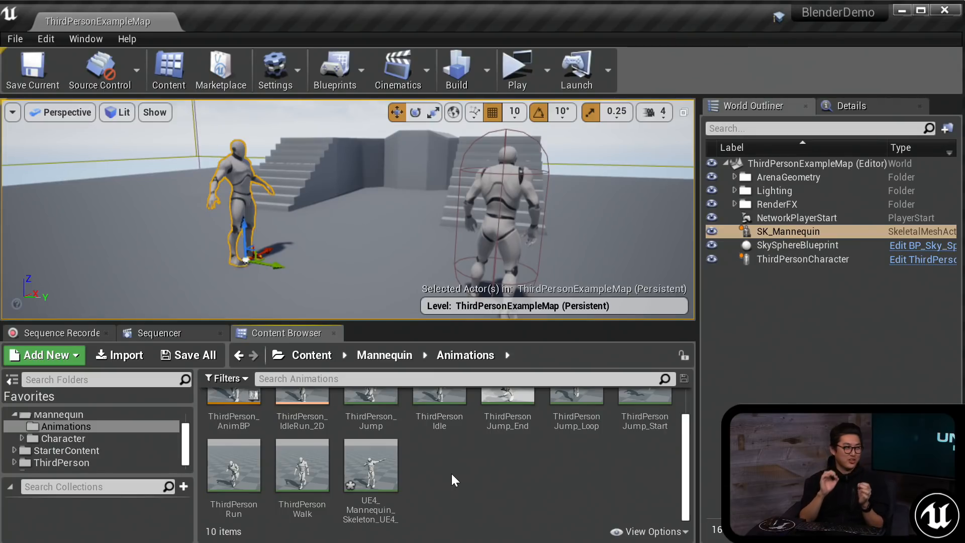
left_click(388, 465)
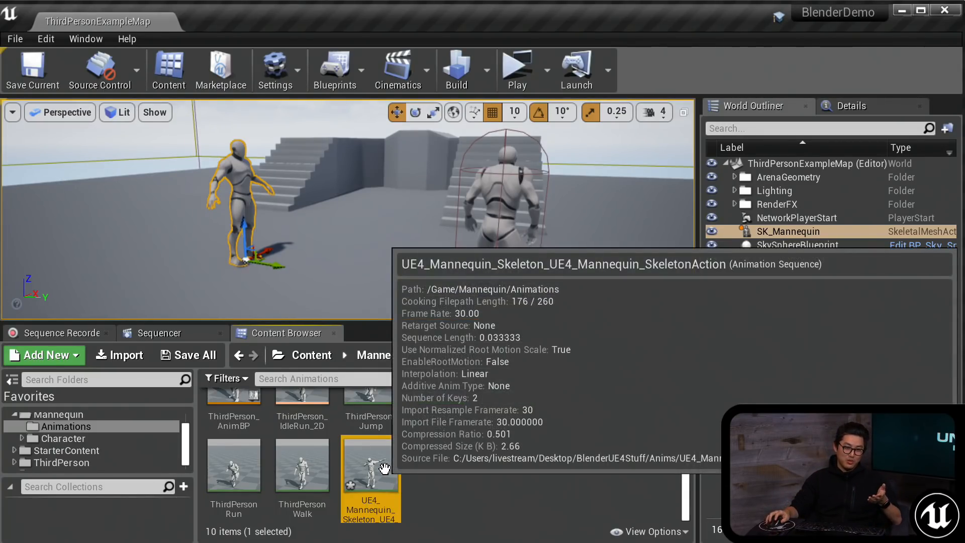
left_click(454, 472)
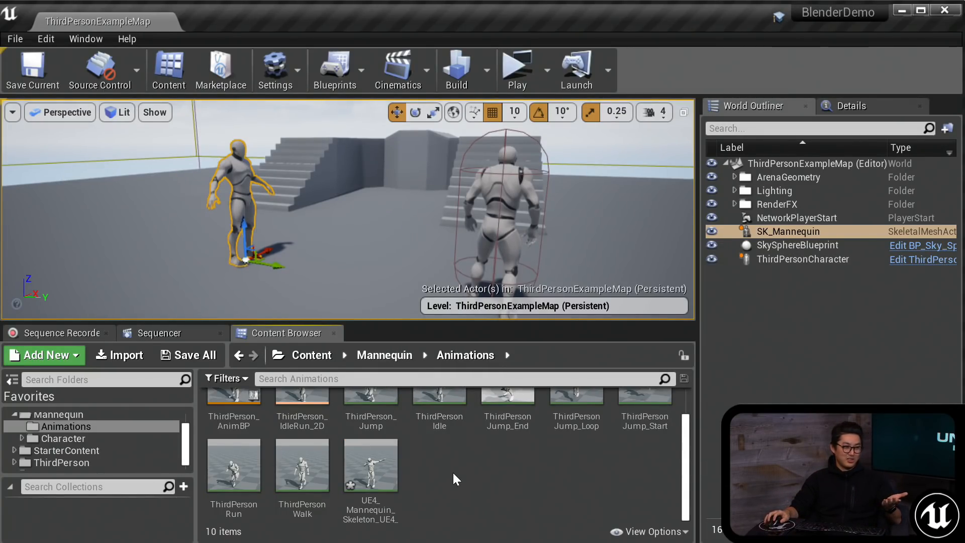
left_click(198, 357)
left_click(601, 409)
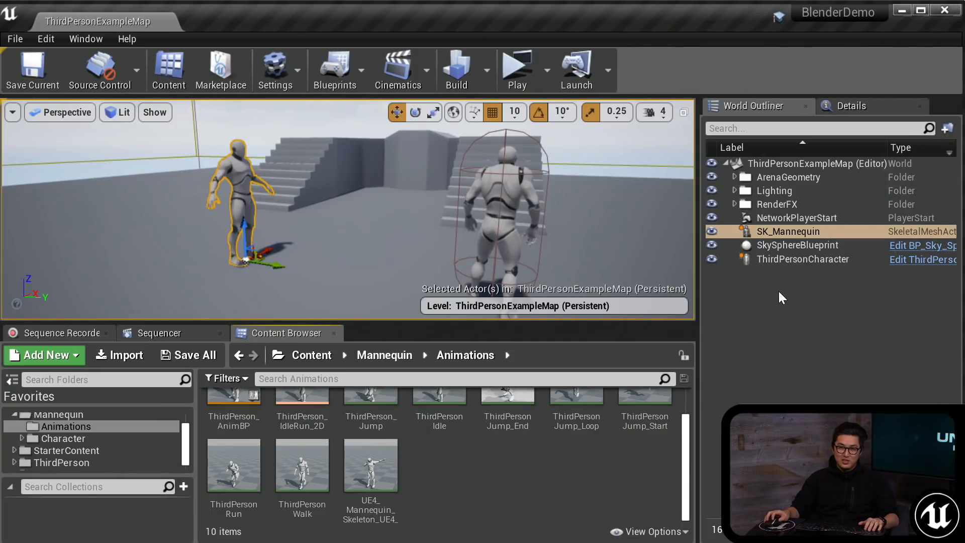
Set the placed SK_Mannequin's Animation Mode to Use Animation Asset, assign the imported animation as Anim to Play, and save the level.
left_click(851, 106)
right_click_drag(268, 190, 243, 177)
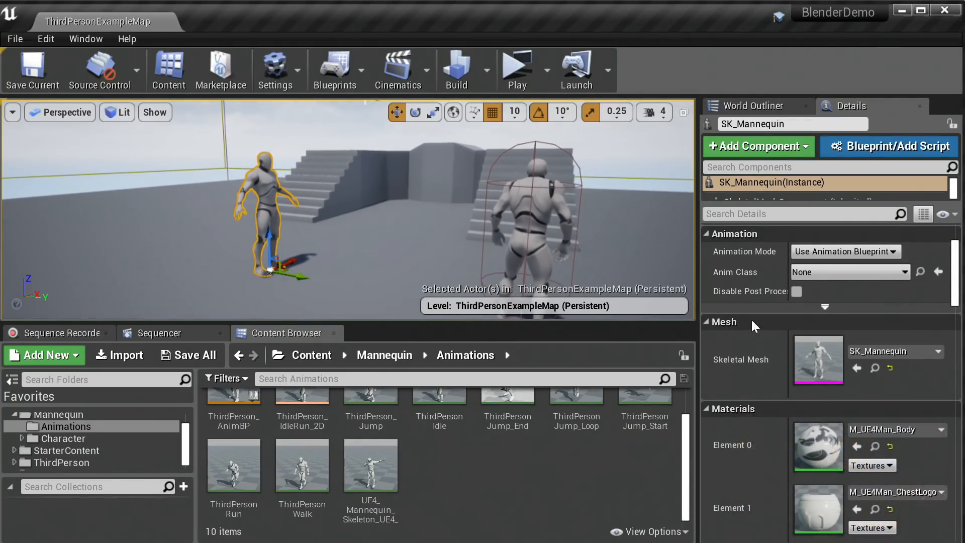
left_click(843, 253)
left_click(840, 274)
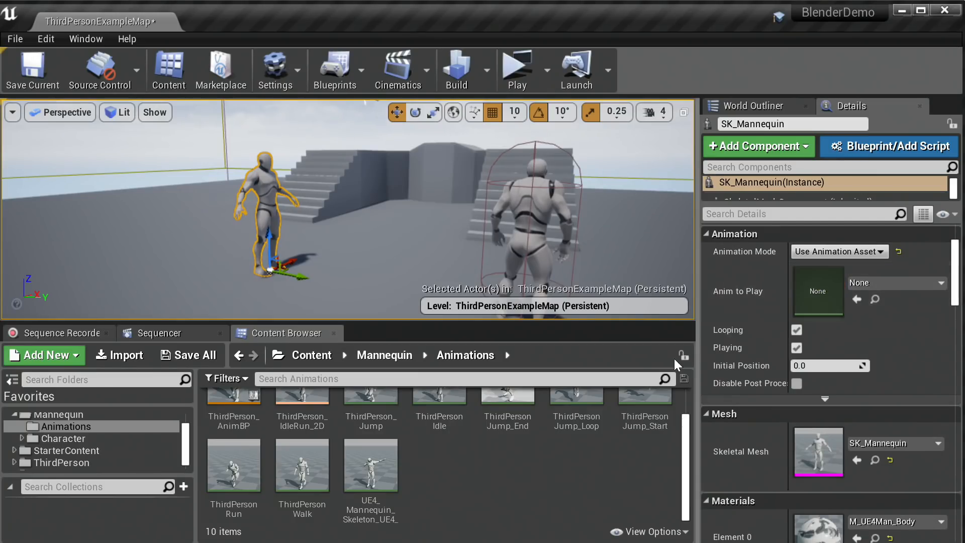
left_click_drag(386, 462, 819, 291)
key("ctrl+s")
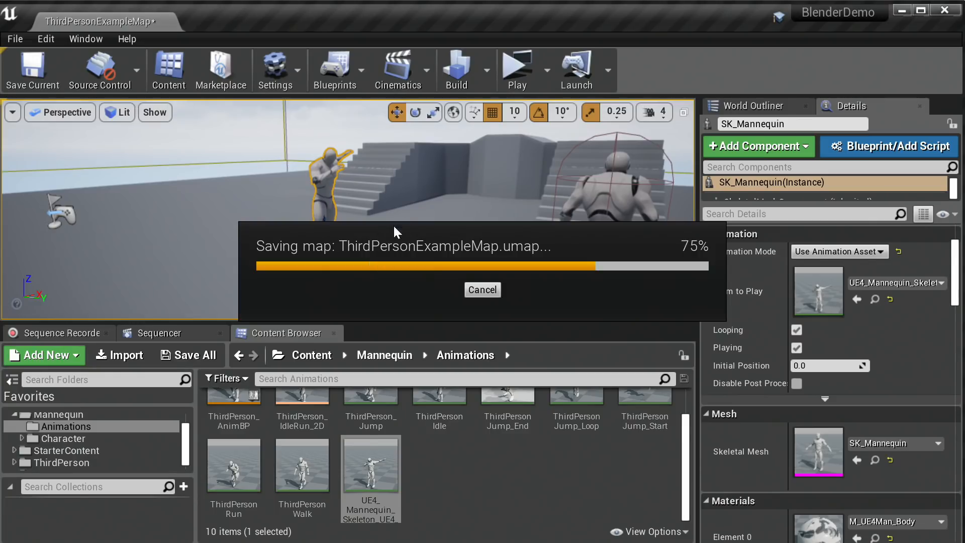
Play the level in a standalone preview window and maximize it.
left_click(521, 73)
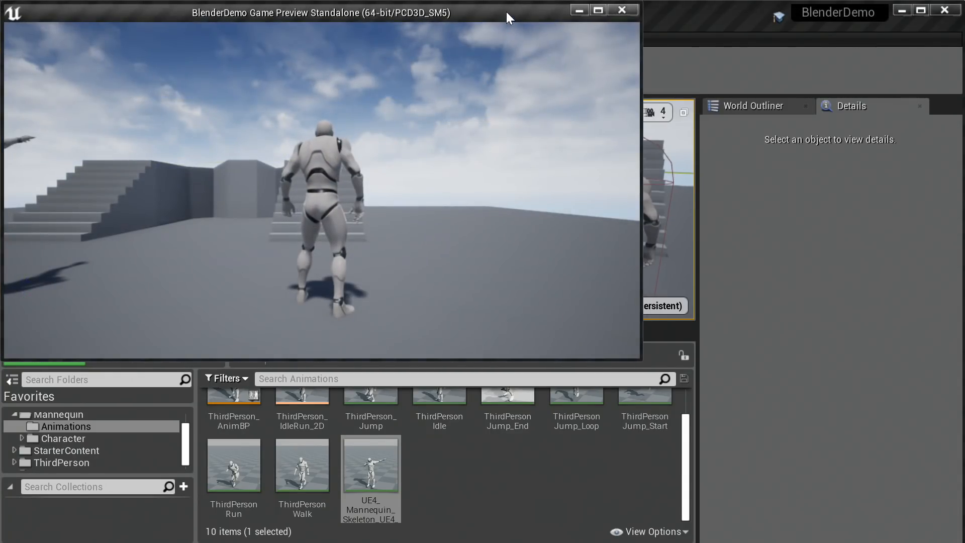
left_click_drag(506, 12, 538, 45)
double_click(537, 45)
left_click(553, 92)
Run the character around the posed mannequin to view it from several sides, and end the preview.
key("w")
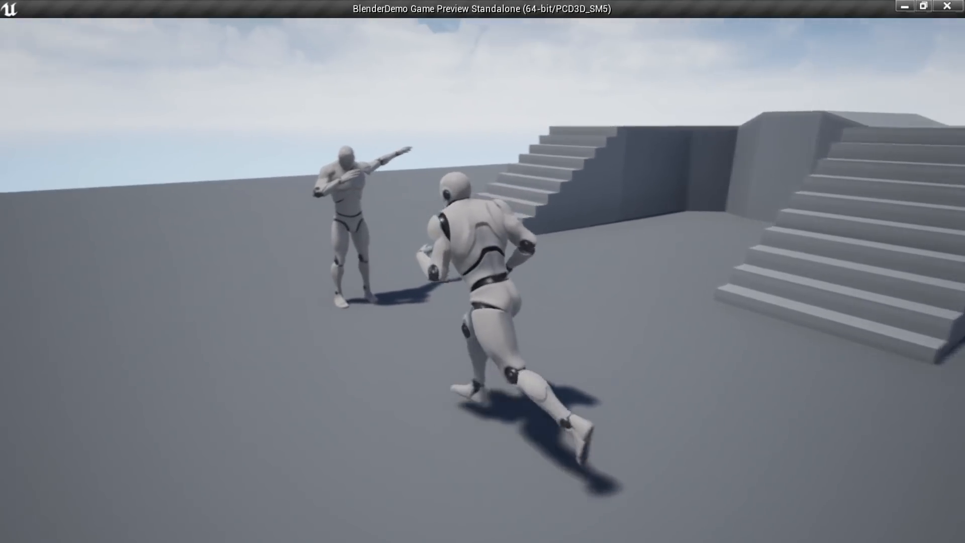
key("a")
key("w")
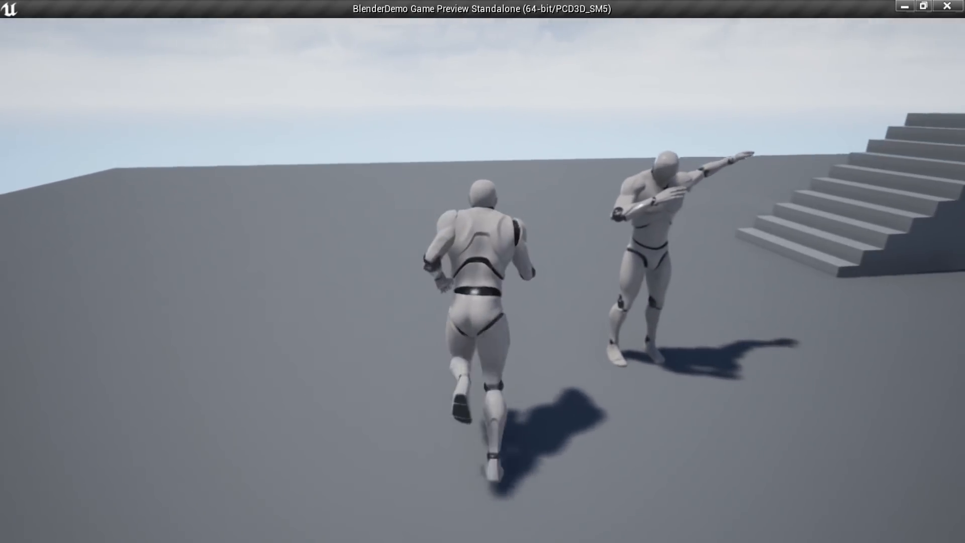
key("s")
key("d")
key("s")
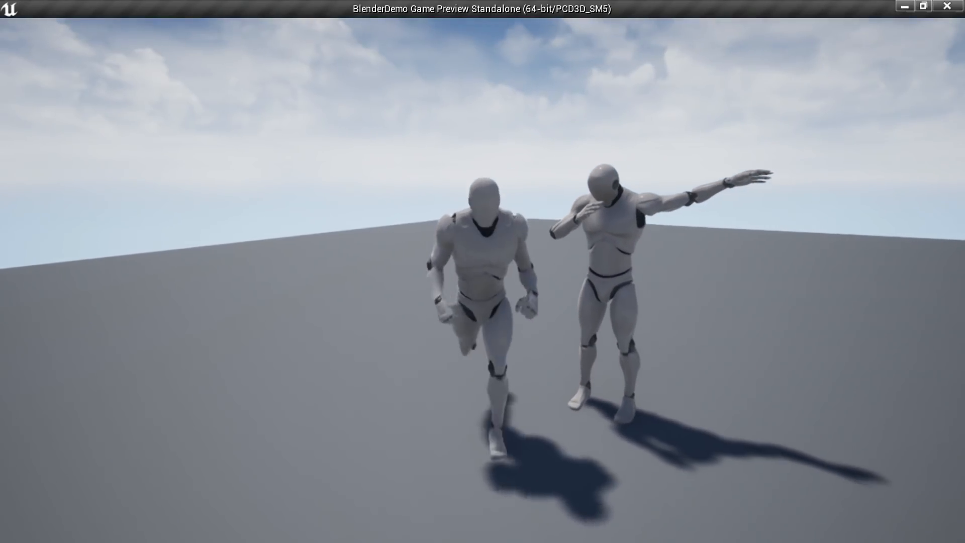
key("a")
key("w")
key("s")
key("a")
key("w")
key("s")
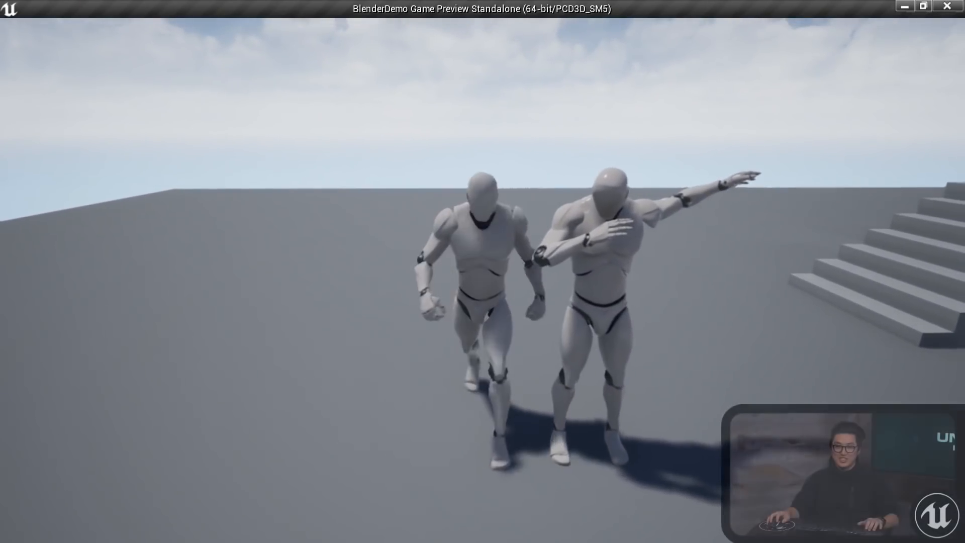
key("a")
key("d")
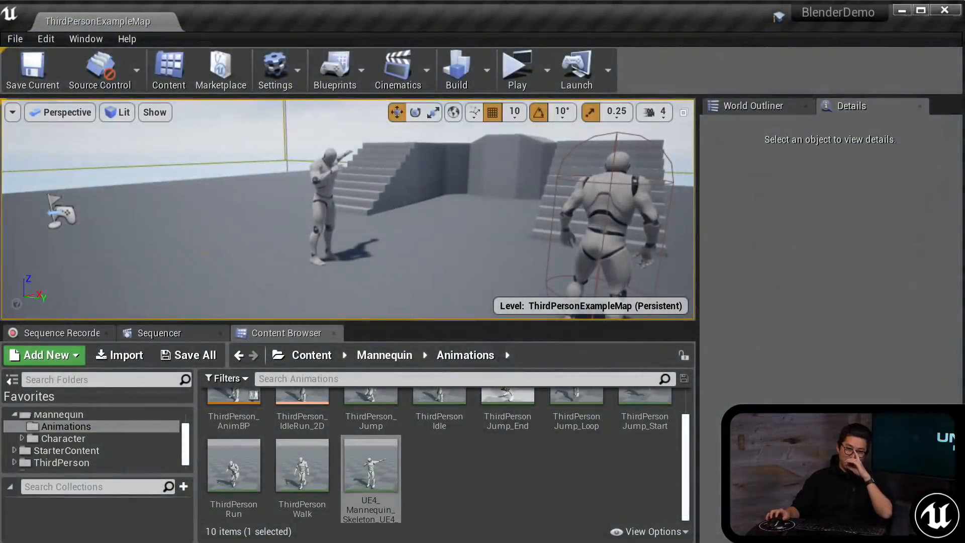
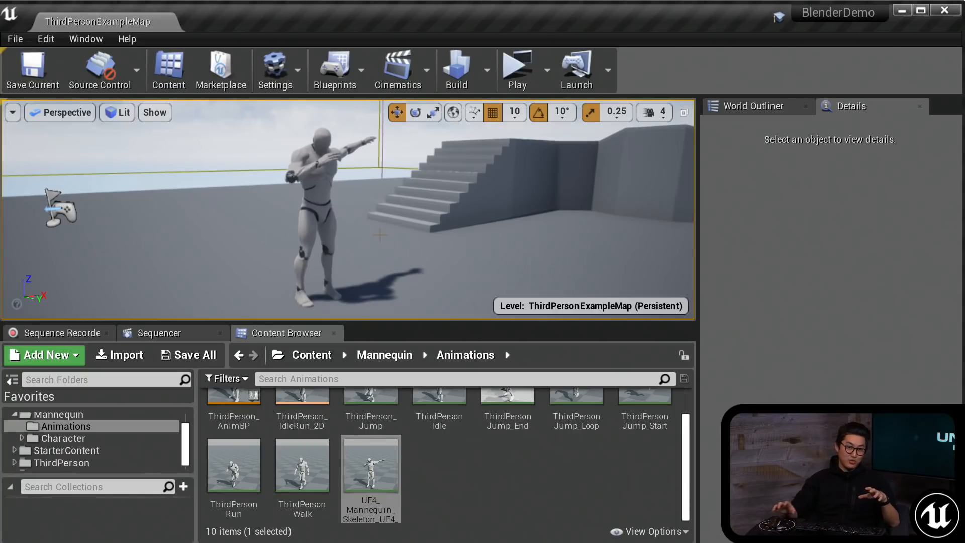
Select the ThirdPersonCharacter in the level and open it in the Blueprint Editor.
left_click_drag(397, 210, 410, 196)
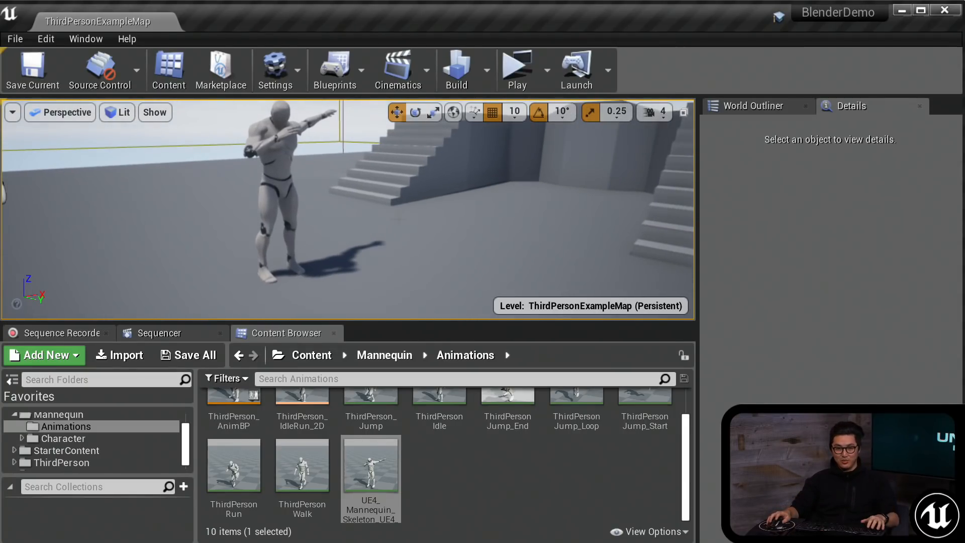
left_click(283, 165)
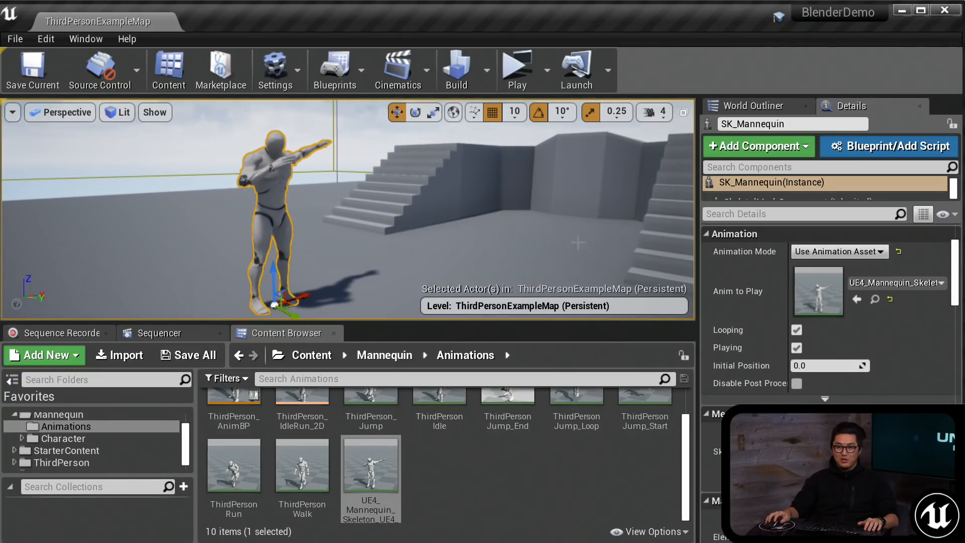
right_click_drag(404, 211, 376, 187)
left_click(350, 191)
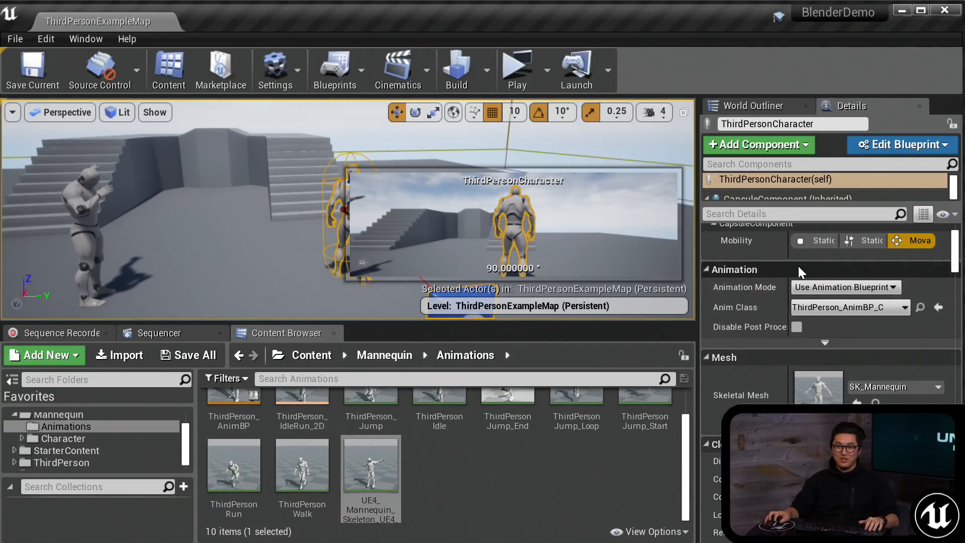
scroll(815, 254, "up", 3)
left_click(901, 147)
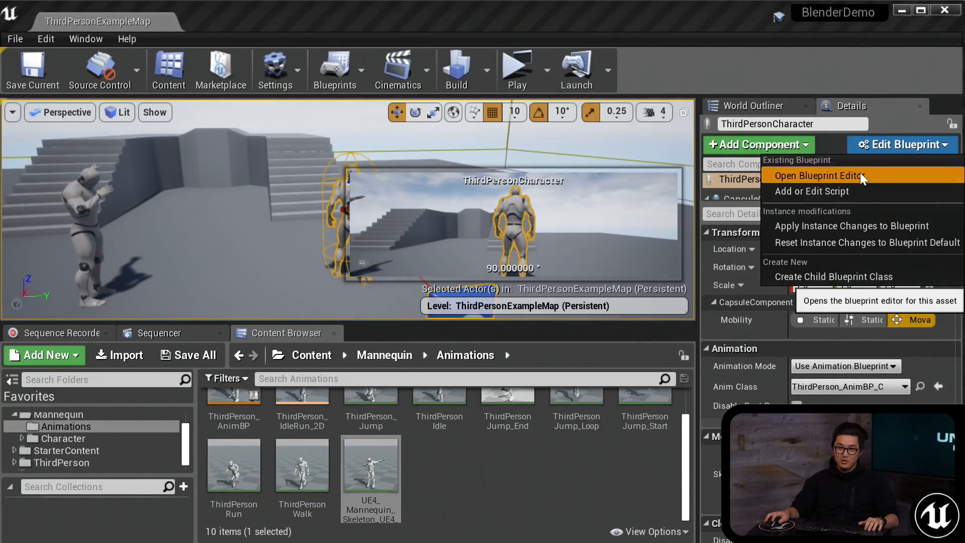
left_click(860, 173)
Show the ThirdPersonCharacter blueprint's 3D viewport and select its inherited Mesh component.
mouse_move(512, 47)
left_mouse_down()
mouse_move(529, 56)
mouse_move(518, 35)
left_mouse_up()
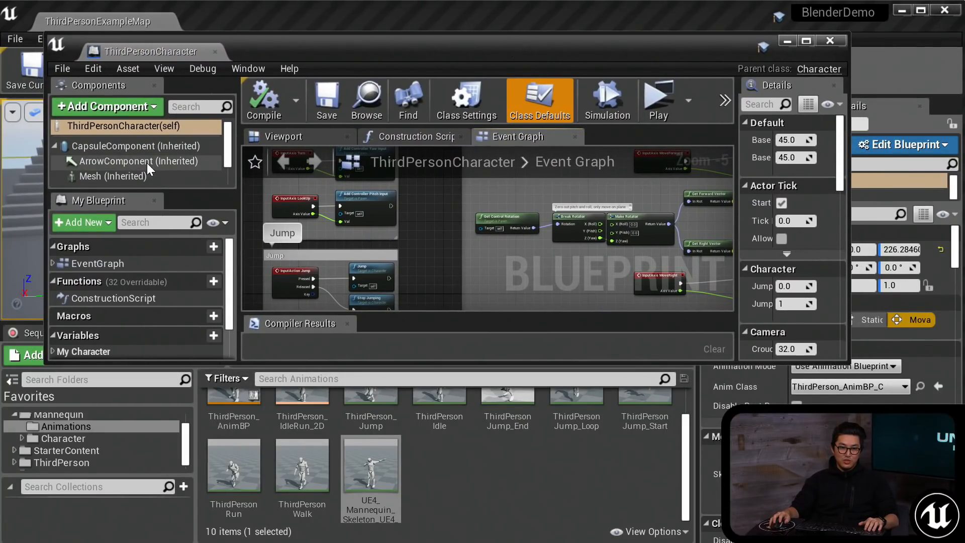
left_click(261, 141)
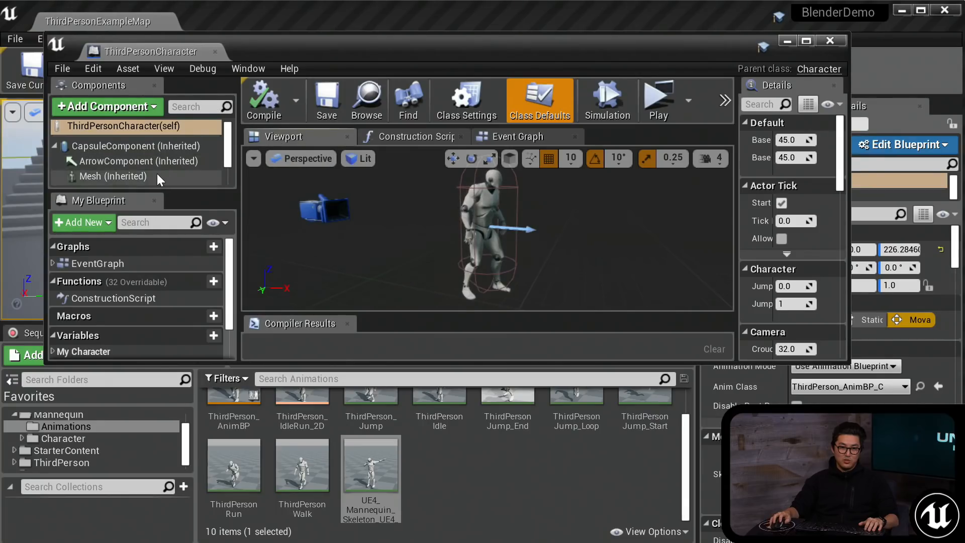
left_click(125, 176)
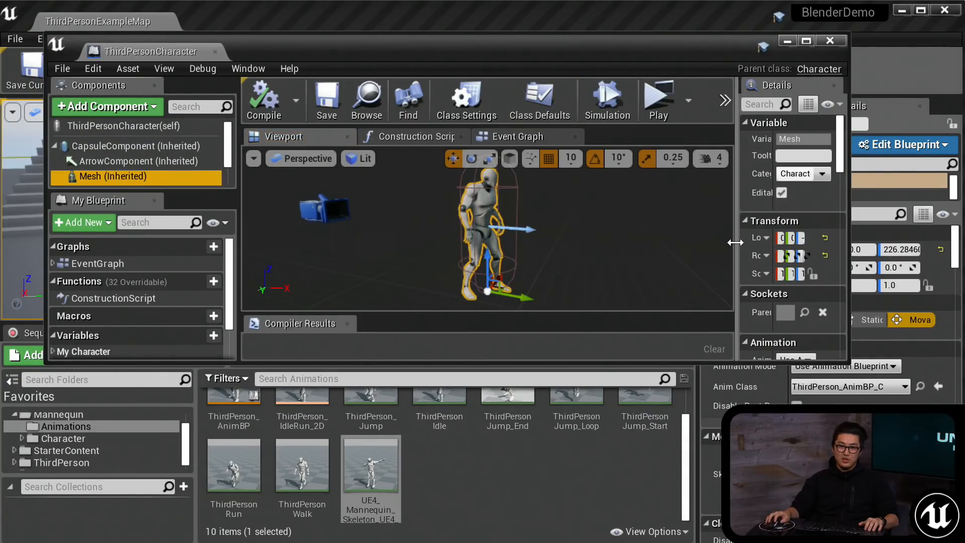
Locate the Mesh component's Anim Class asset in the Content Browser, open ThirdPerson_AnimBP, and maximize the editor window.
left_click_drag(737, 241, 633, 244)
scroll(681, 263, "down", 5)
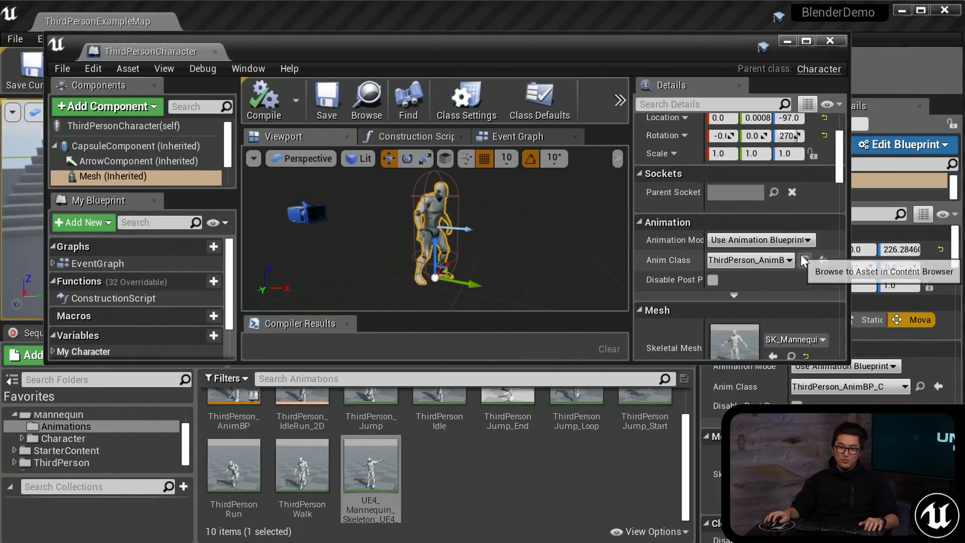
left_click(803, 259)
double_click(239, 422)
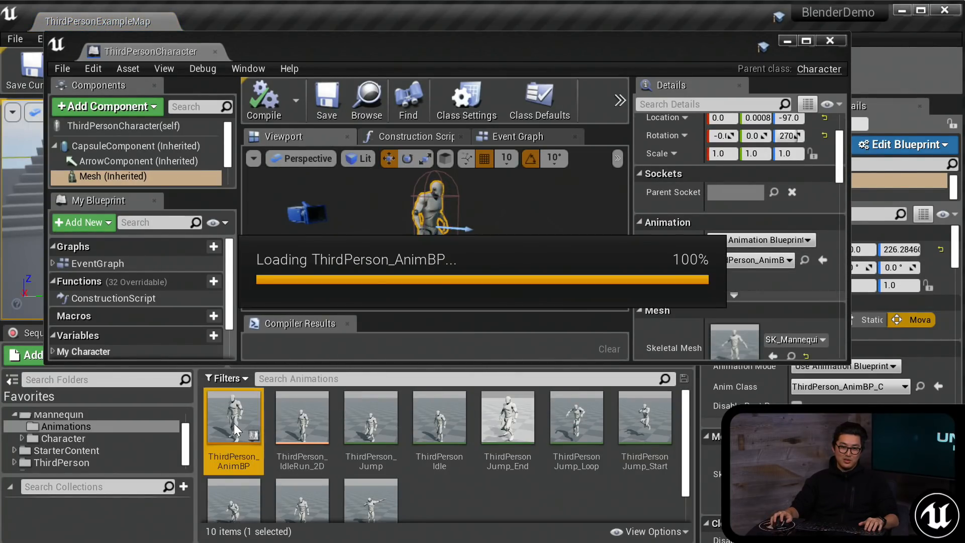
left_click_drag(444, 45, 462, 63)
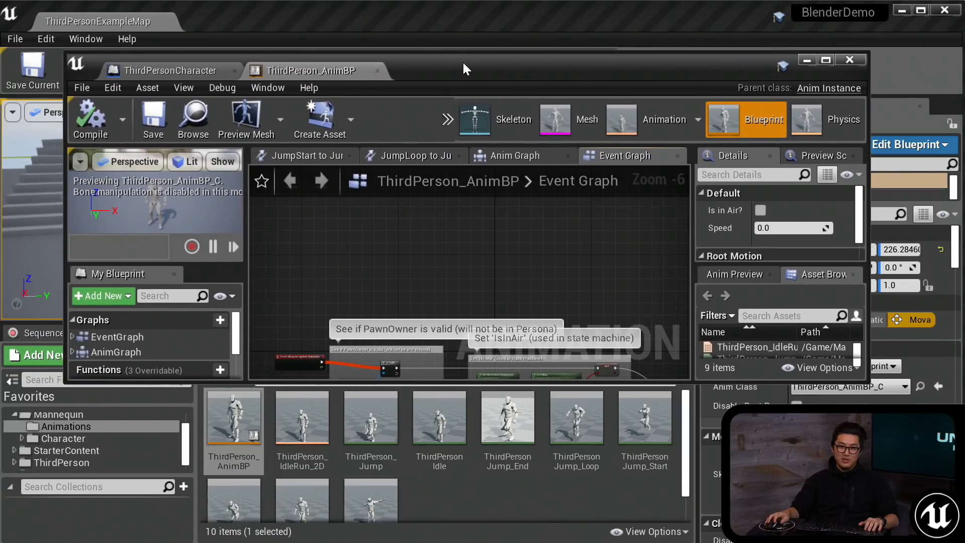
double_click(462, 64)
mouse_move(522, 192)
right_mouse_down()
mouse_move(506, 177)
mouse_move(514, 180)
right_mouse_up()
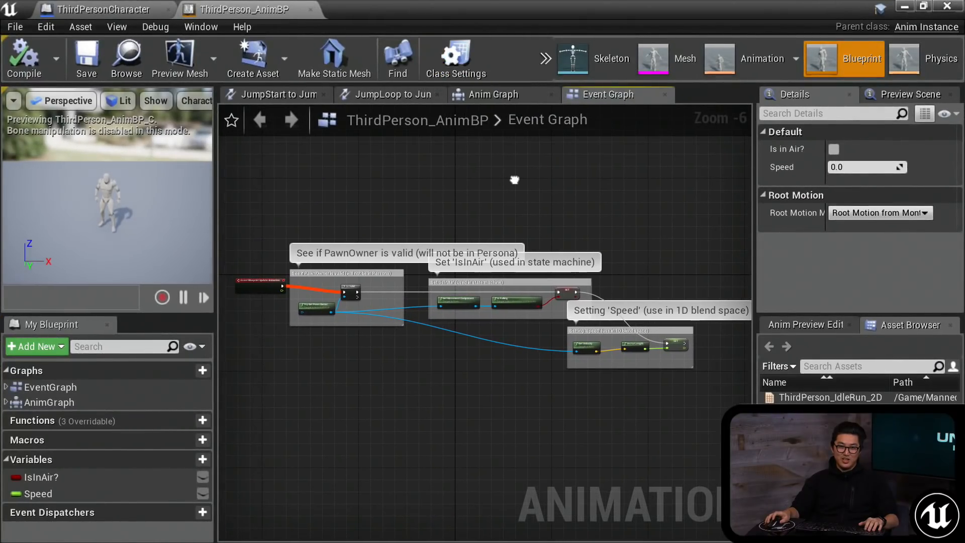
Return to the ThirdPersonCharacter blueprint and compile it.
left_click(123, 11)
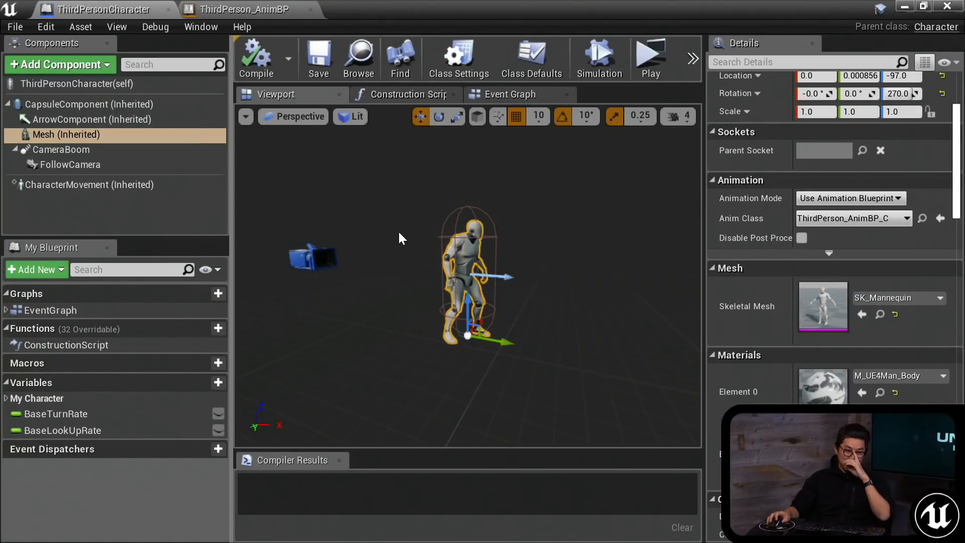
key("w")
right_click_drag(403, 238, 390, 230)
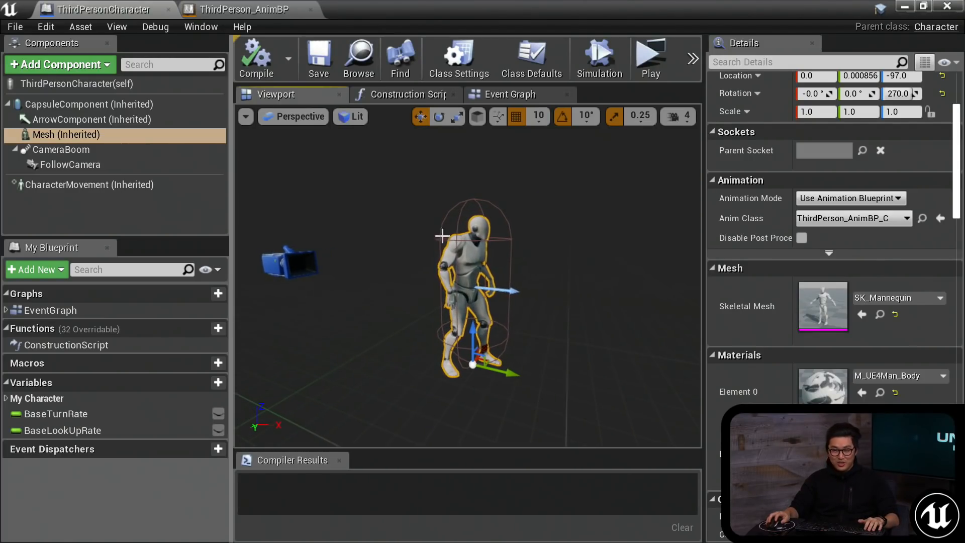
left_click(260, 63)
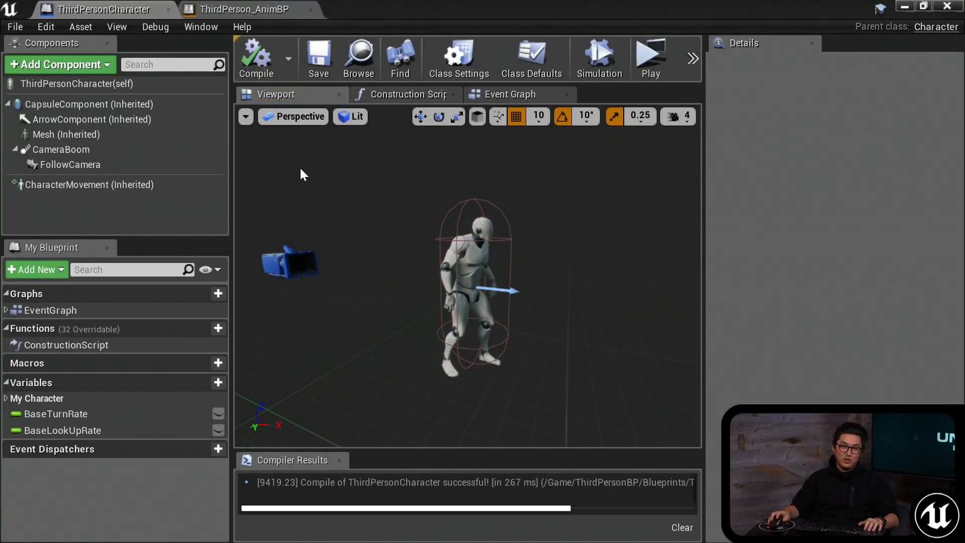
Add a new event graph and a Boolean variable named isDab? to ThirdPersonCharacter, and save the blueprint.
left_click(217, 293)
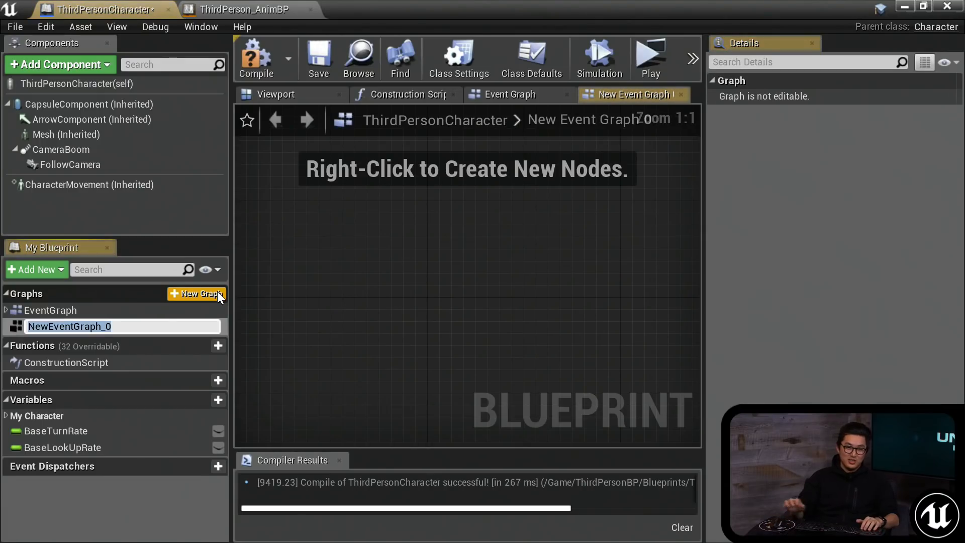
left_click(306, 296)
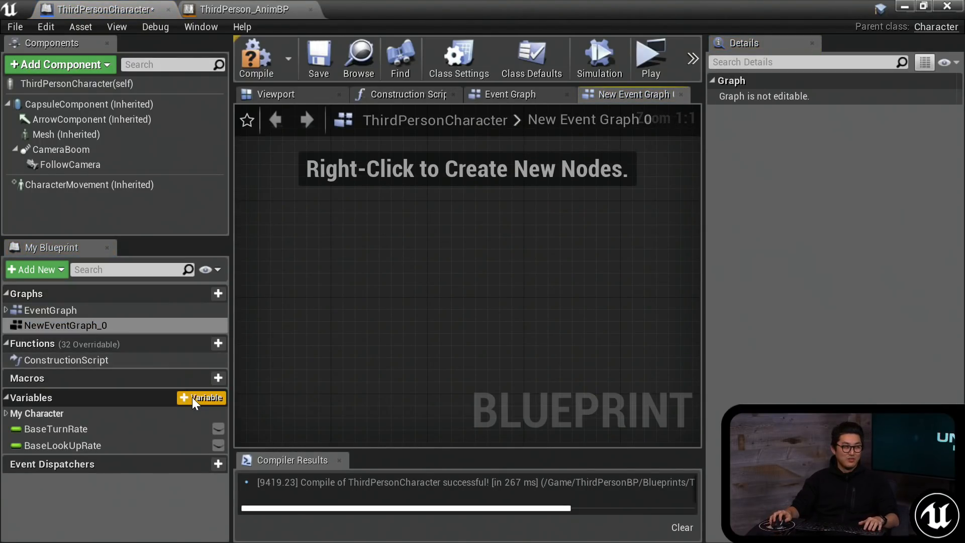
left_click(212, 399)
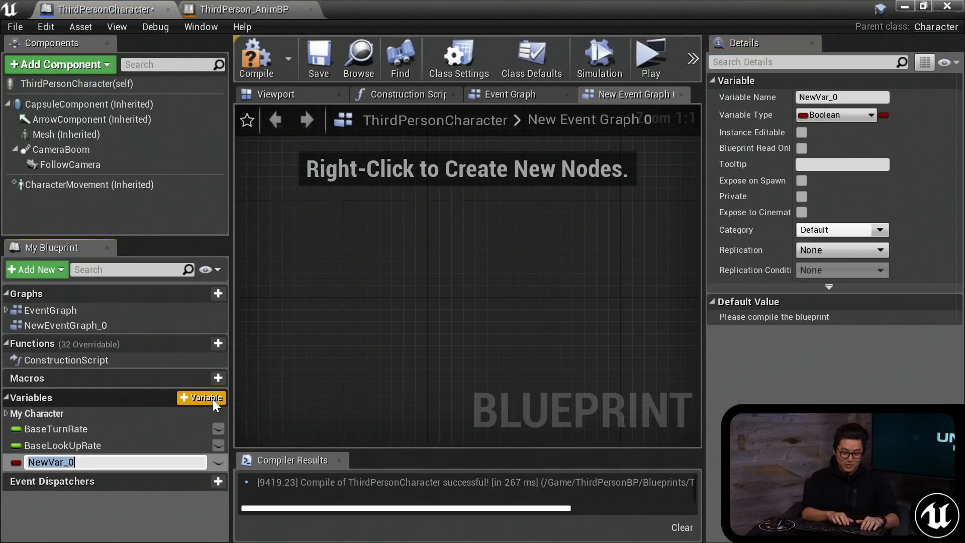
type("isDab")
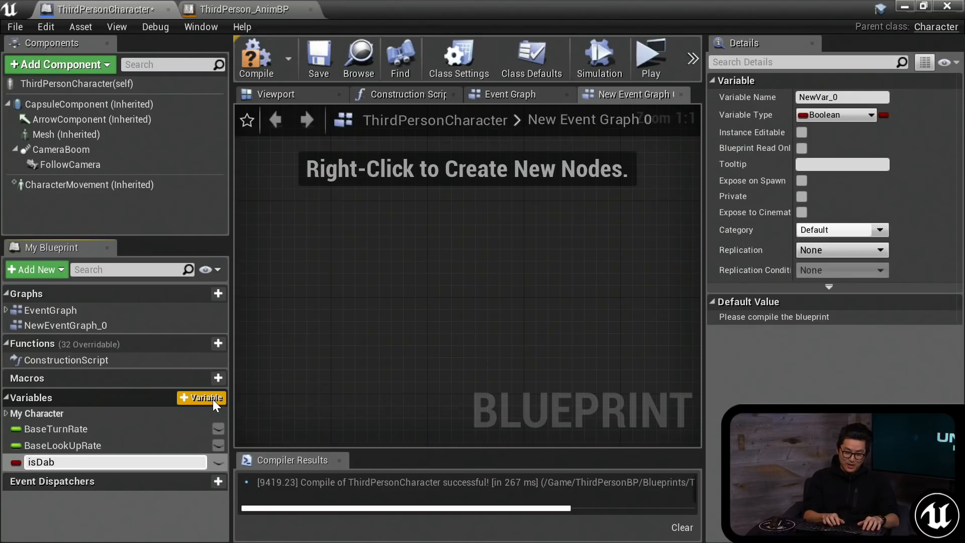
type("?")
key("Return")
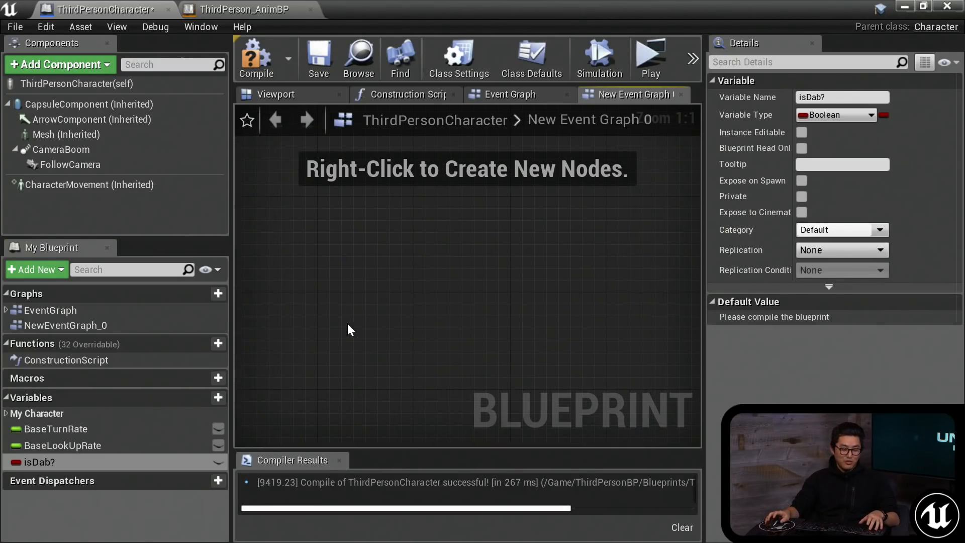
key("ctrl+s")
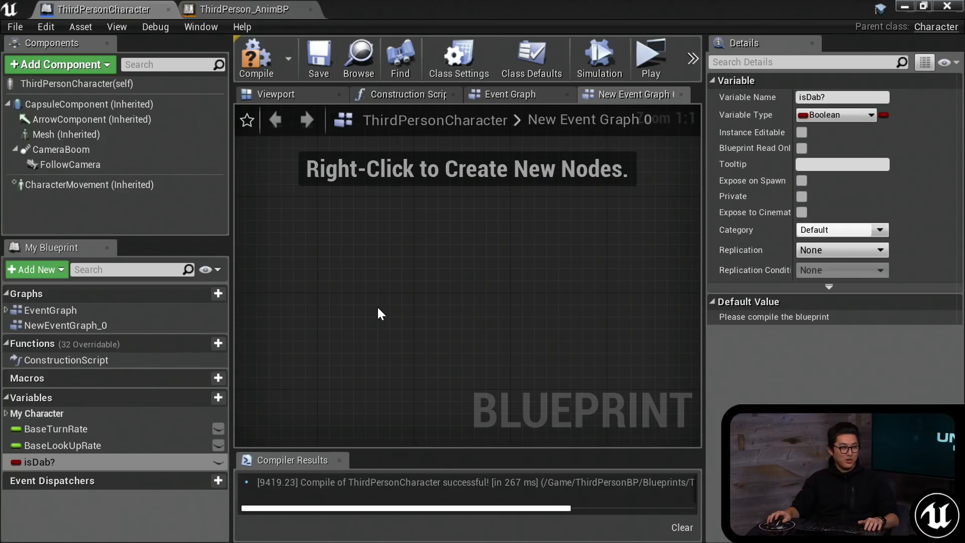
Add a Left Mouse Button event node in an empty area of ThirdPersonCharacter's original Event Graph.
right_click_drag(378, 308, 406, 312)
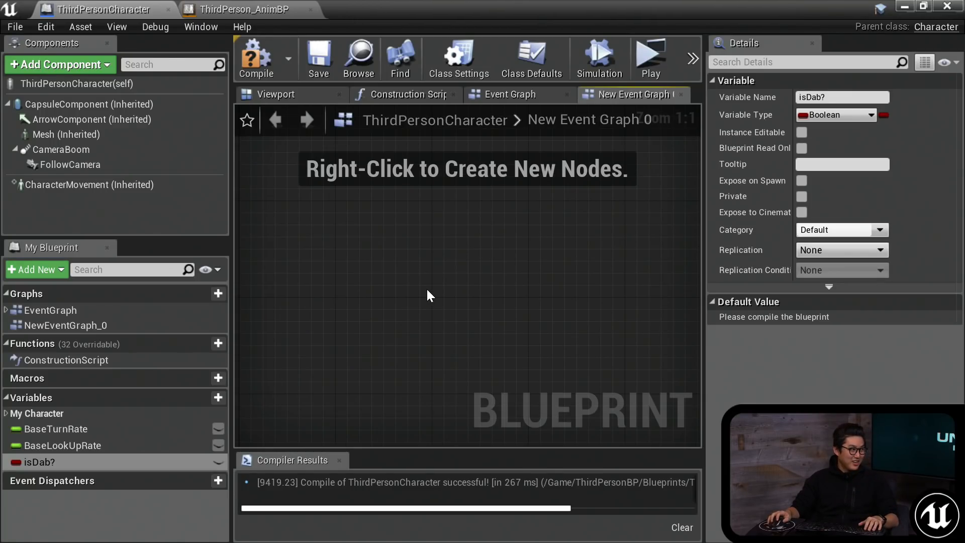
left_click(512, 98)
right_click_drag(557, 363, 558, 192)
scroll(402, 248, "up", 2)
right_click_drag(384, 261, 489, 284)
right_click(360, 315)
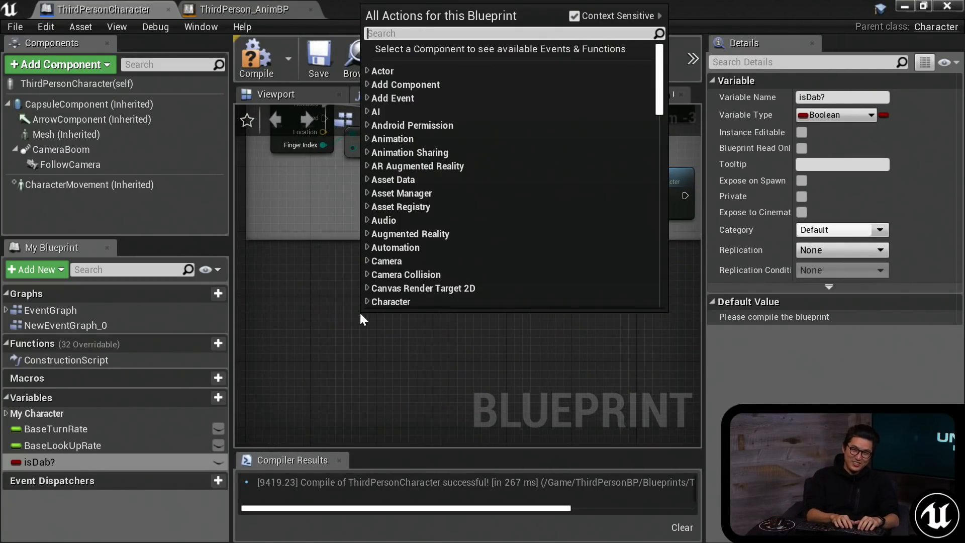
type("event m")
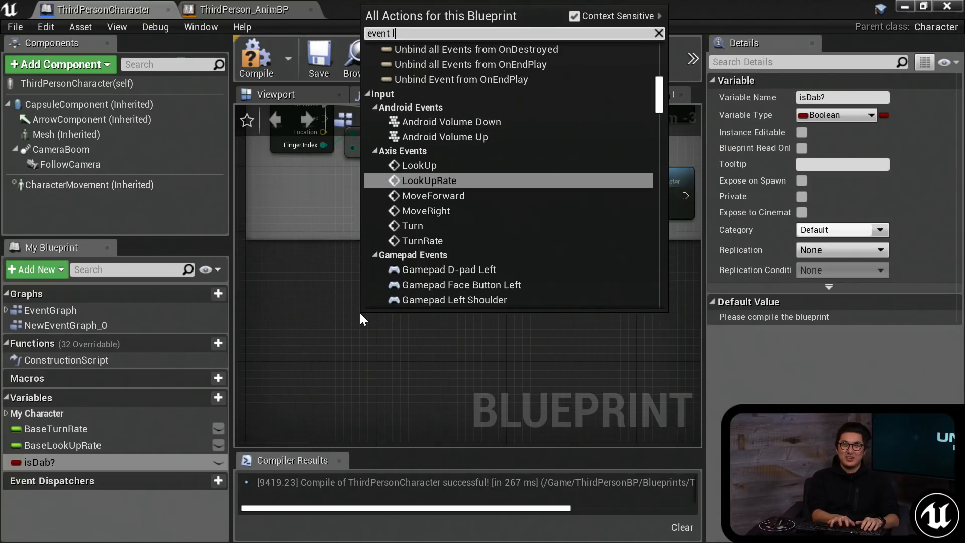
type("ouse left")
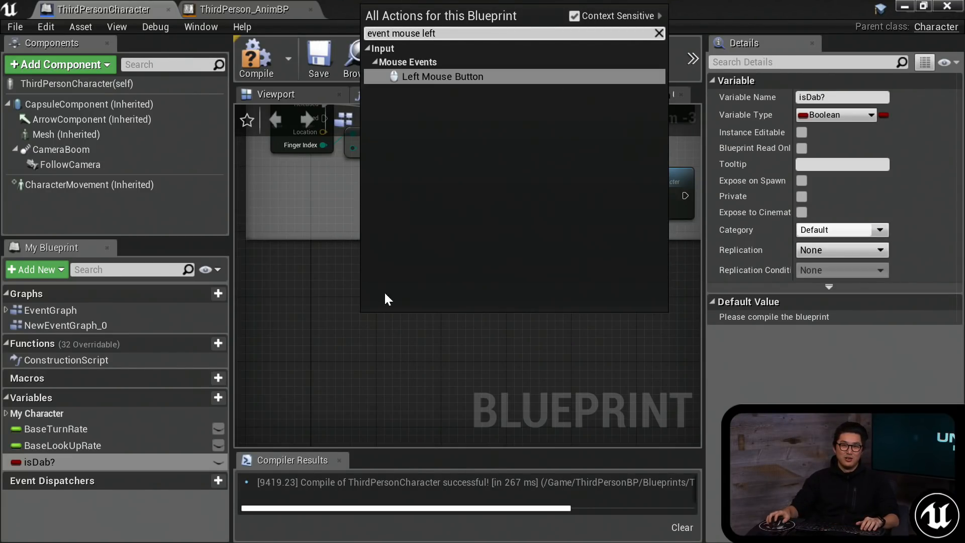
left_click(438, 77)
Place two SET nodes for the isDab? variable beside the Left Mouse Button event.
right_click_drag(467, 305, 380, 237)
left_click_drag(36, 463, 389, 236, "alt")
mouse_move(86, 462)
left_mouse_down("alt")
mouse_move(105, 430)
mouse_move(384, 302)
left_mouse_up("alt")
scroll(394, 287, "up", 3)
left_click(370, 273)
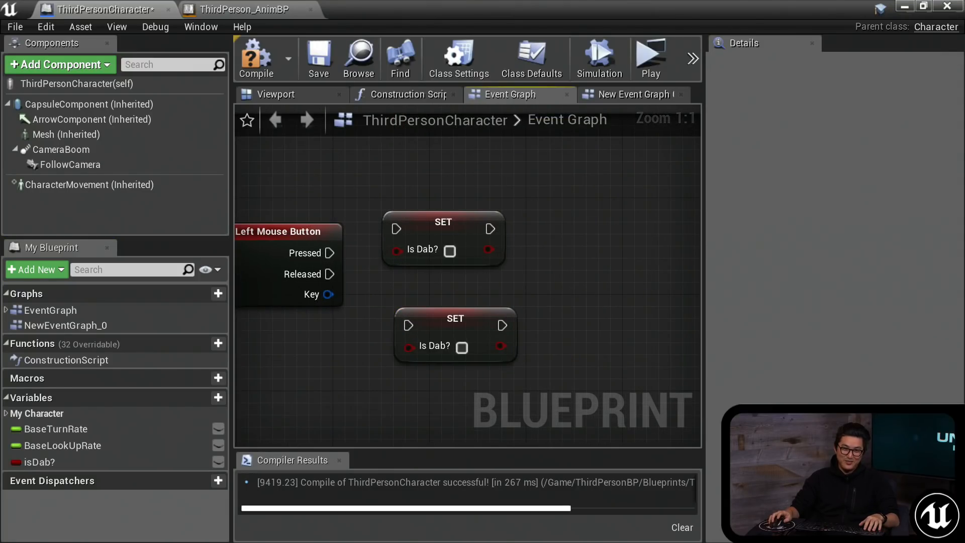
Connect Pressed to the upper SET node with Is Dab? enabled, and Released to the lower SET node with Is Dab? disabled.
right_click_drag(358, 258, 399, 282)
left_click_drag(368, 276, 436, 257)
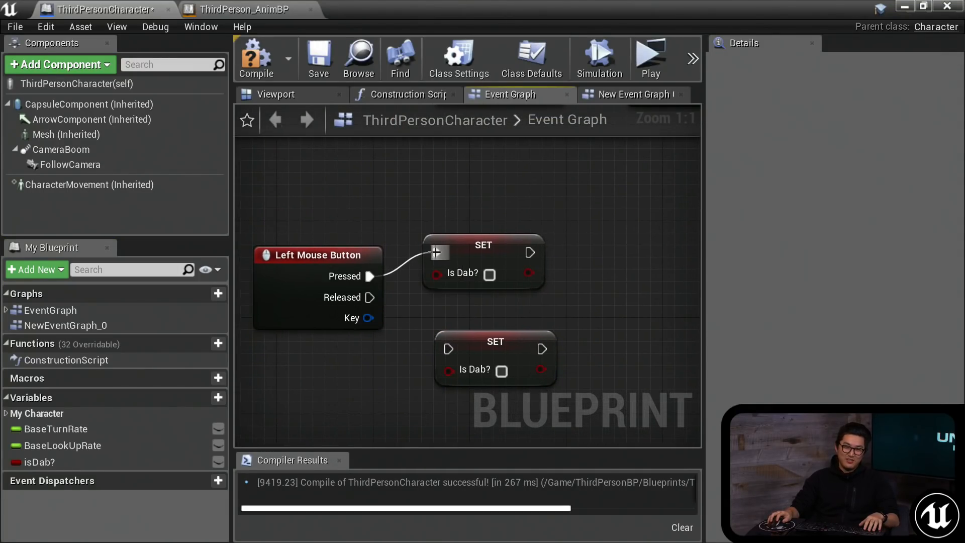
left_click(489, 274)
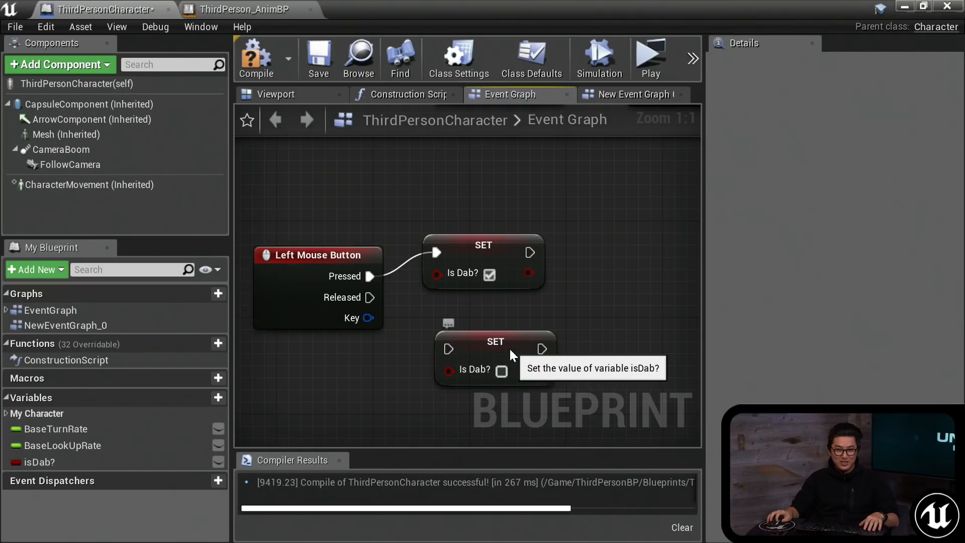
left_click_drag(510, 349, 499, 343)
left_click_drag(370, 298, 421, 337)
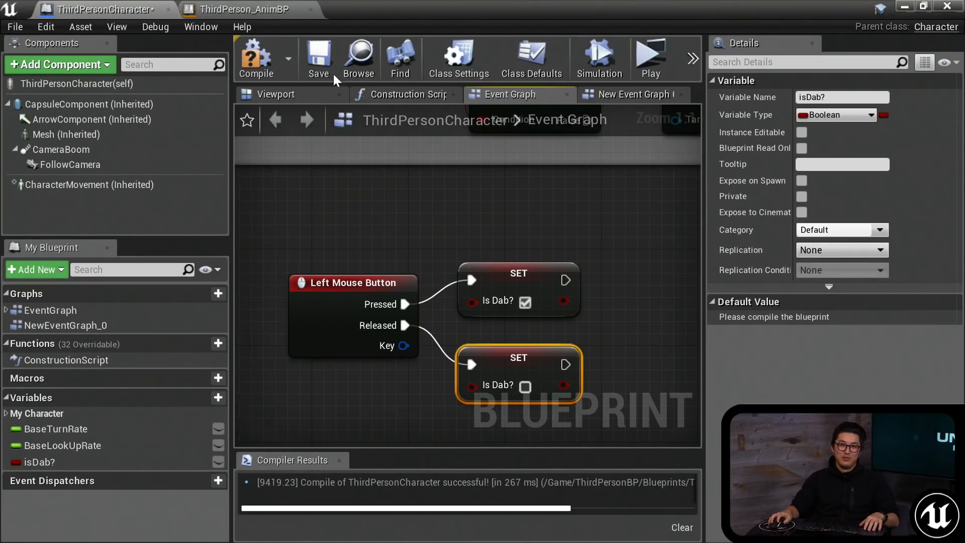
Adjust the position of the two SET nodes beside the mouse event, and compile and save the ThirdPersonCharacter blueprint.
left_click(266, 61)
left_click(318, 62)
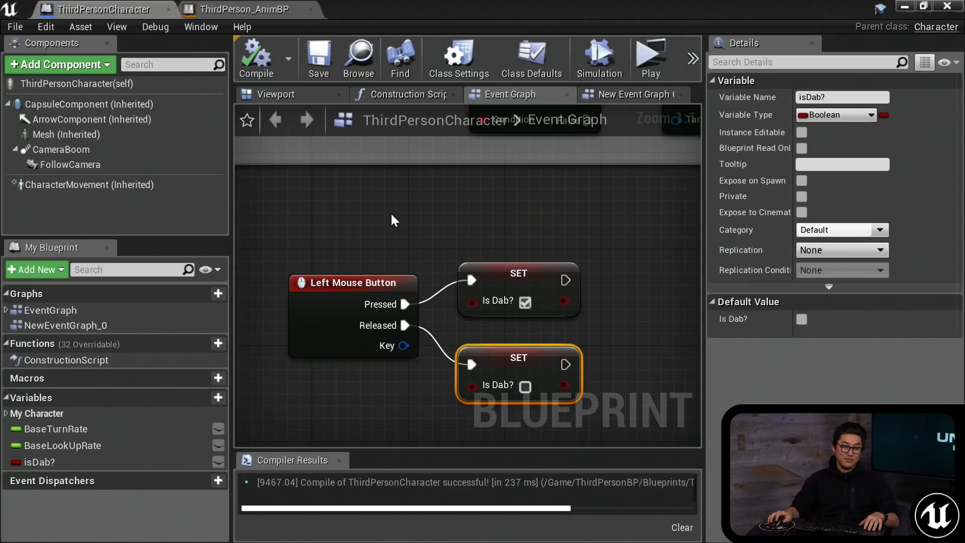
left_click_drag(455, 197, 564, 328)
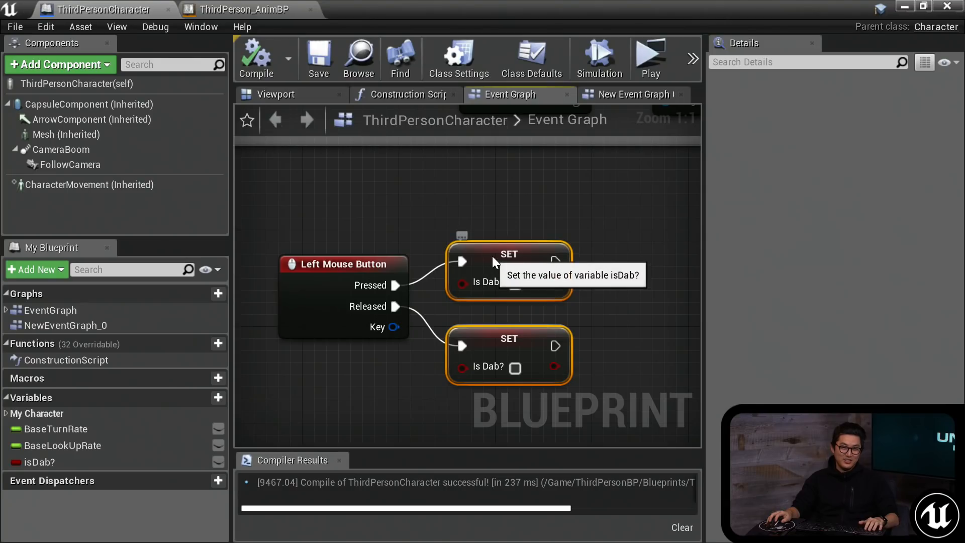
left_click_drag(493, 261, 488, 248)
left_click(421, 219)
right_click_drag(407, 217, 356, 198)
left_click(252, 61)
left_click(327, 58)
right_click_drag(331, 166, 373, 195)
left_click(256, 57)
left_click(319, 65)
left_click_drag(360, 183, 484, 327)
left_click(414, 198)
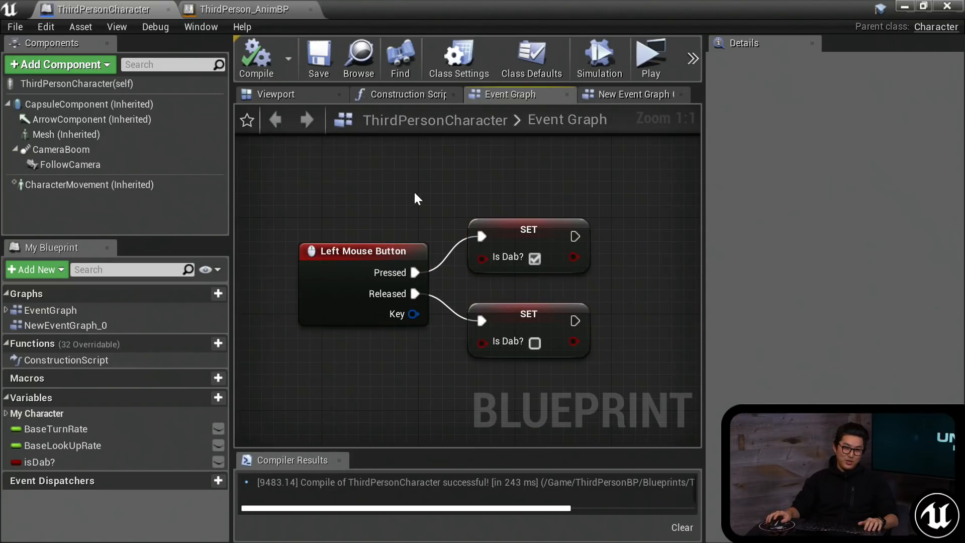
right_click_drag(413, 198, 388, 195)
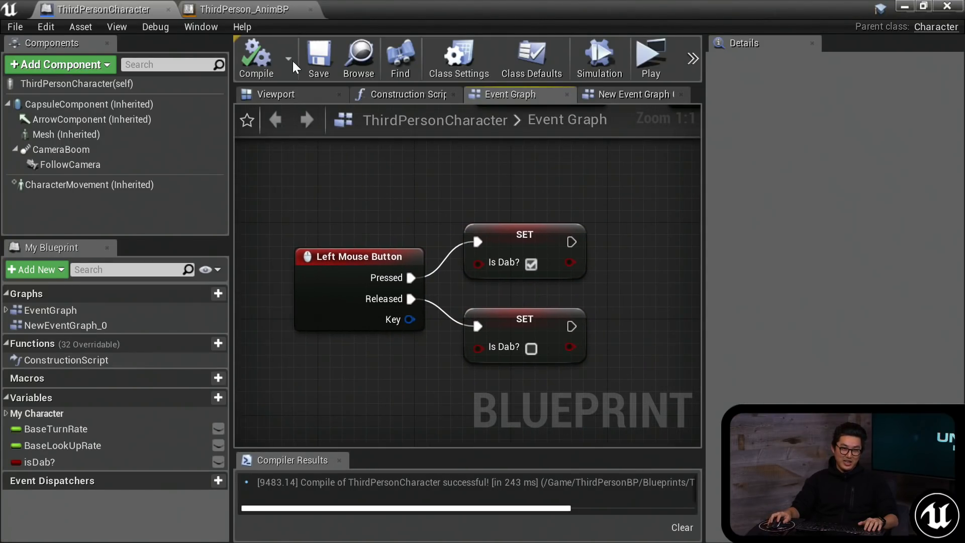
In ThirdPerson_AnimBP's Event Graph, add a Cast To ThirdPersonCharacter node fed by Try Get Pawn Owner's Return Value.
left_click(274, 13)
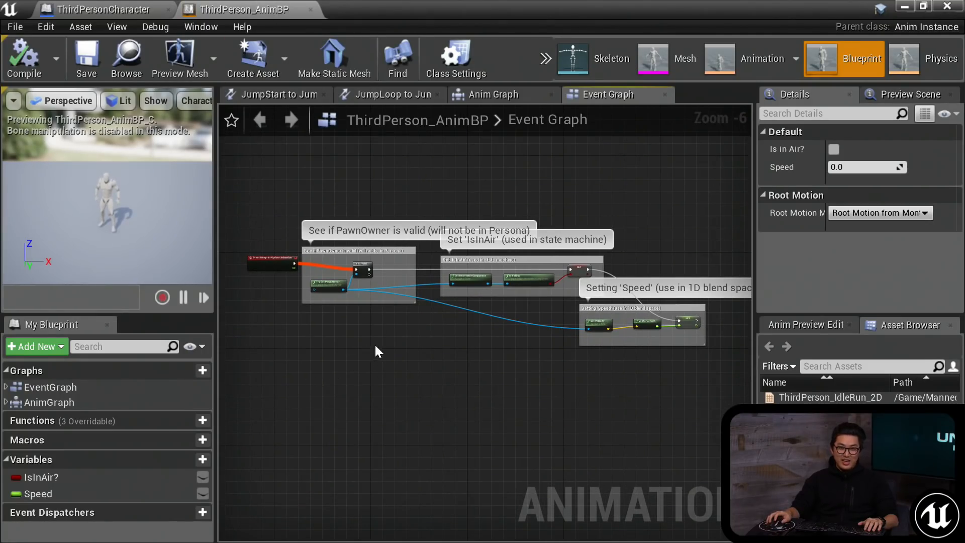
scroll(390, 377, "up", 3)
scroll(442, 397, "down", 2)
mouse_move(446, 401)
right_mouse_down()
mouse_move(403, 377)
mouse_move(449, 383)
right_mouse_up()
scroll(403, 377, "up", 2)
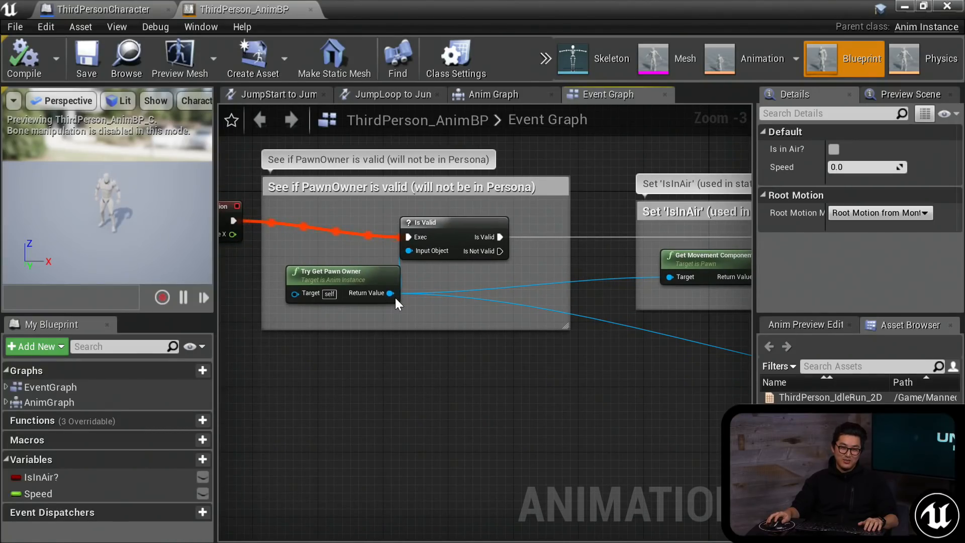
left_click_drag(395, 297, 501, 447)
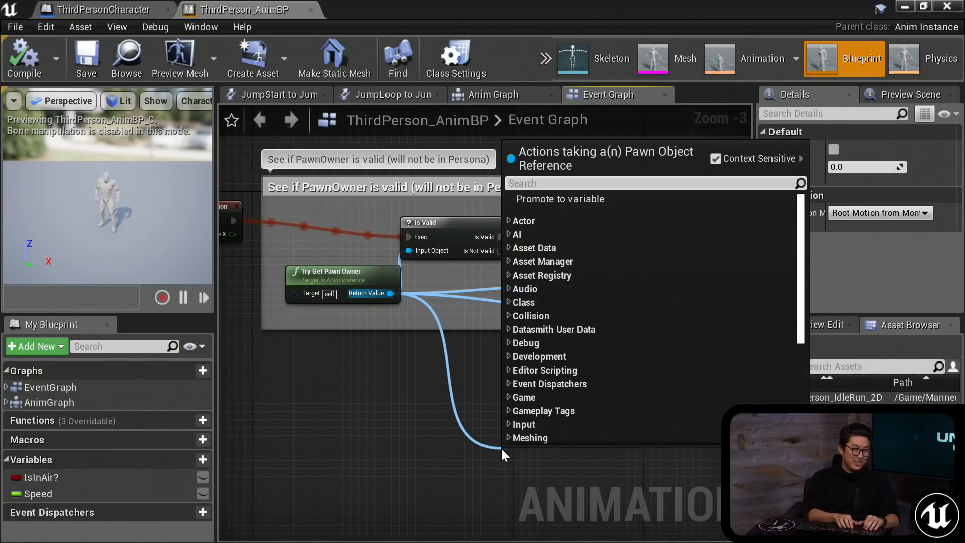
type("cast to")
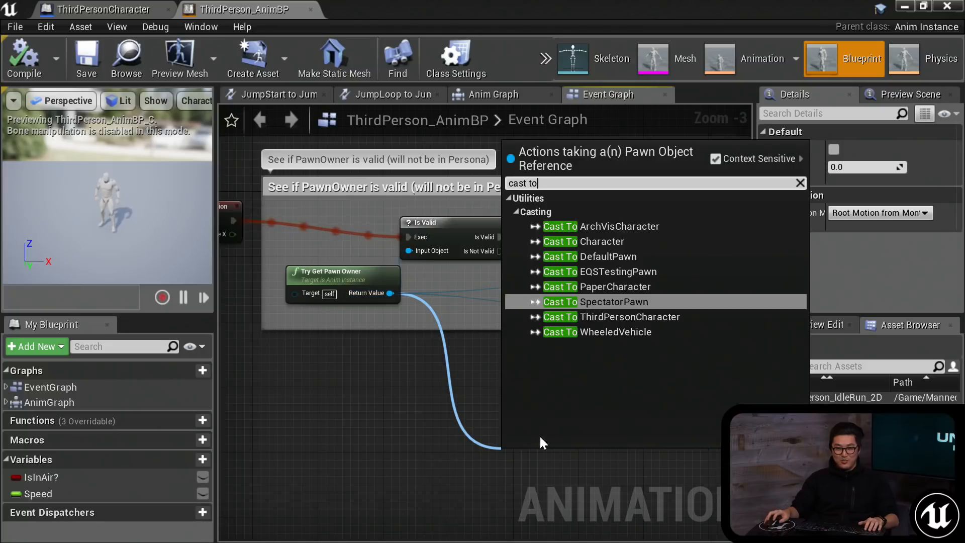
left_click(629, 318)
Move the cast node below the Setting 'Speed' comment and connect the SET Speed node's execution output to it.
right_click_drag(625, 399, 498, 347)
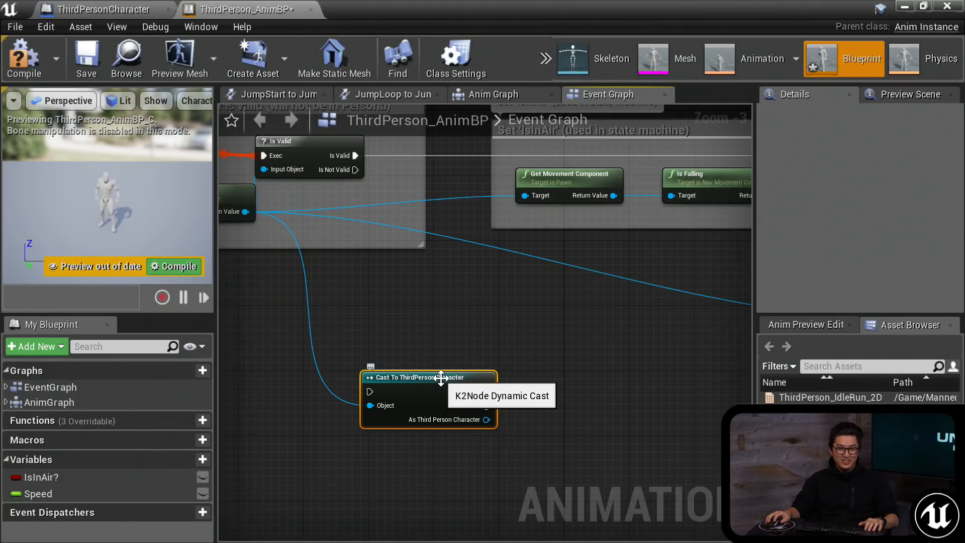
scroll(535, 349, "down", 2)
right_click_drag(548, 344, 371, 333)
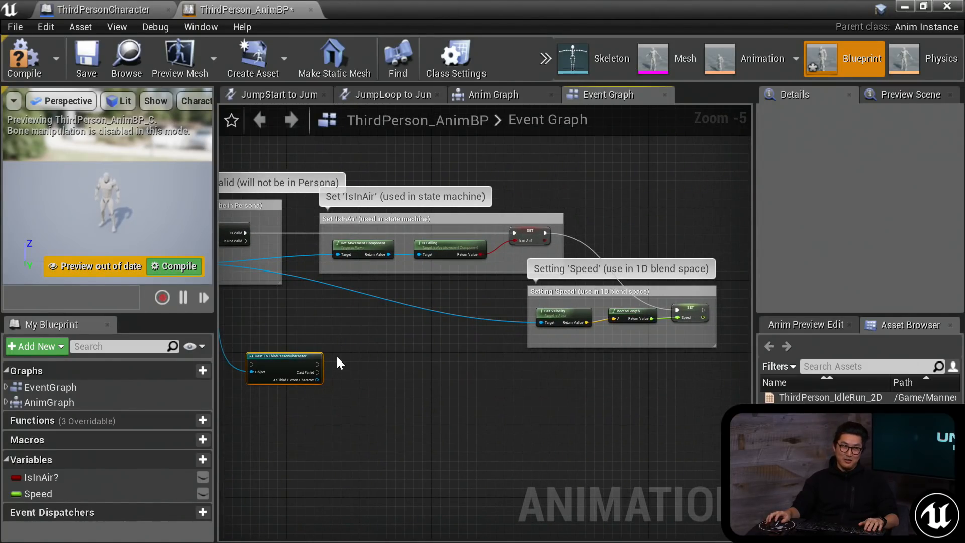
left_click_drag(301, 364, 627, 392)
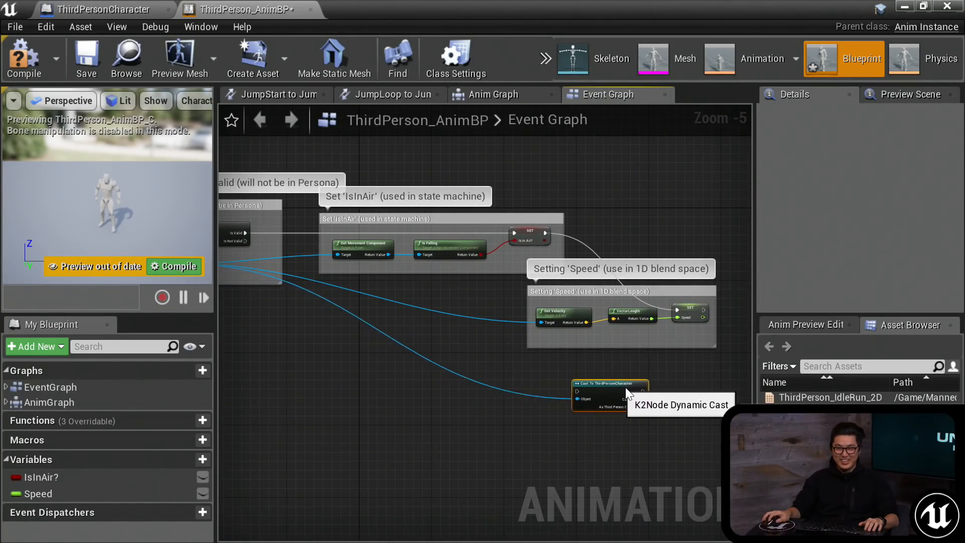
scroll(538, 355, "up", 3)
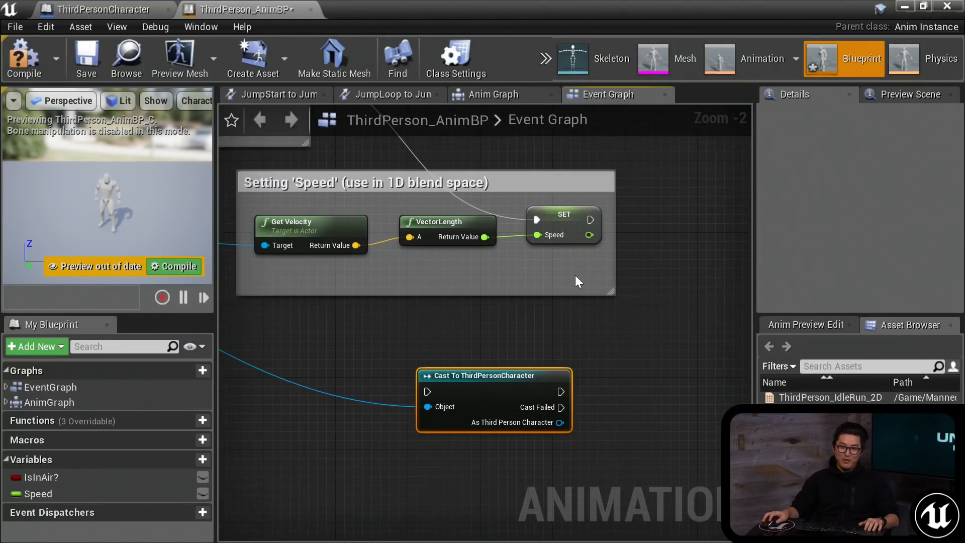
left_click_drag(590, 220, 427, 392)
Add a Get Is Dab? node fed by As Third Person Character and position it just below the cast node's output.
right_click_drag(565, 345, 440, 316)
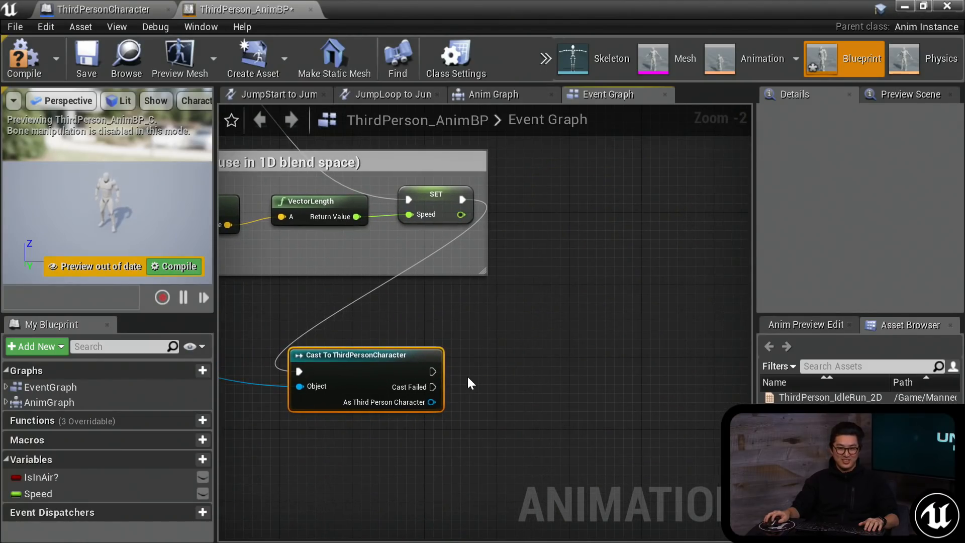
left_click_drag(431, 402, 499, 383)
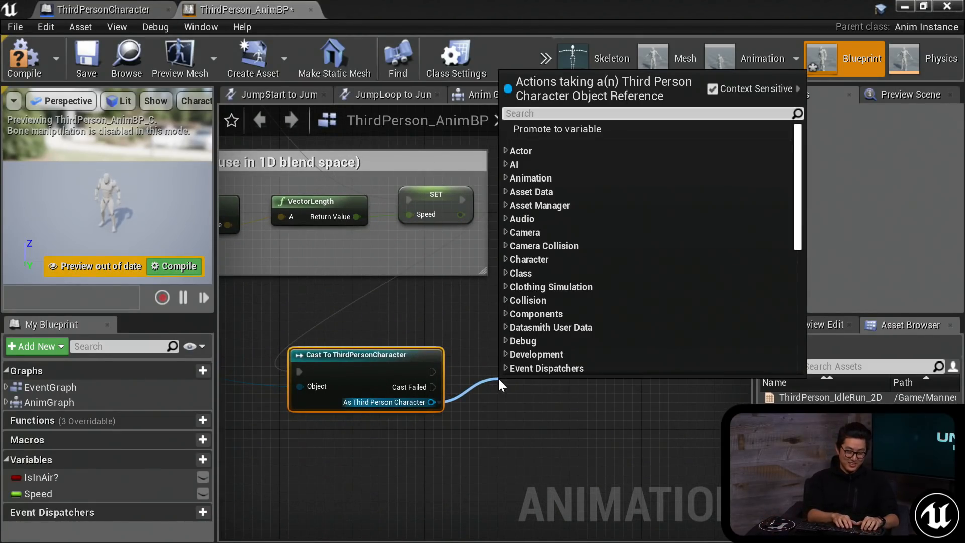
type("is dab")
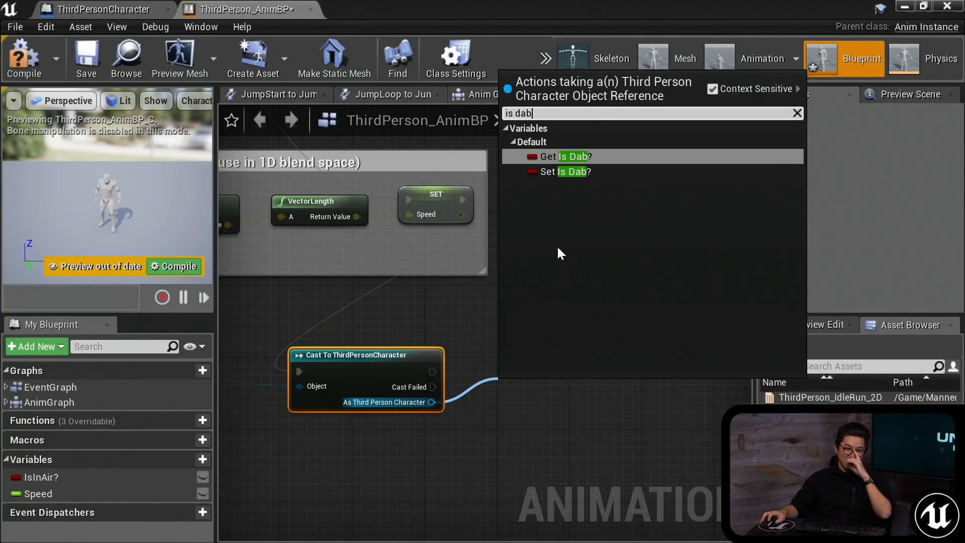
left_click(579, 157)
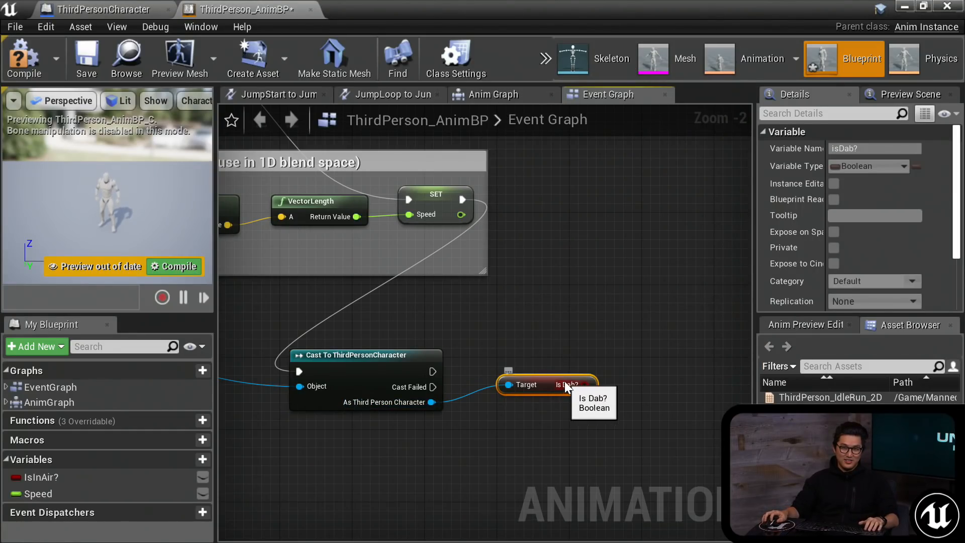
left_click_drag(568, 375, 546, 410)
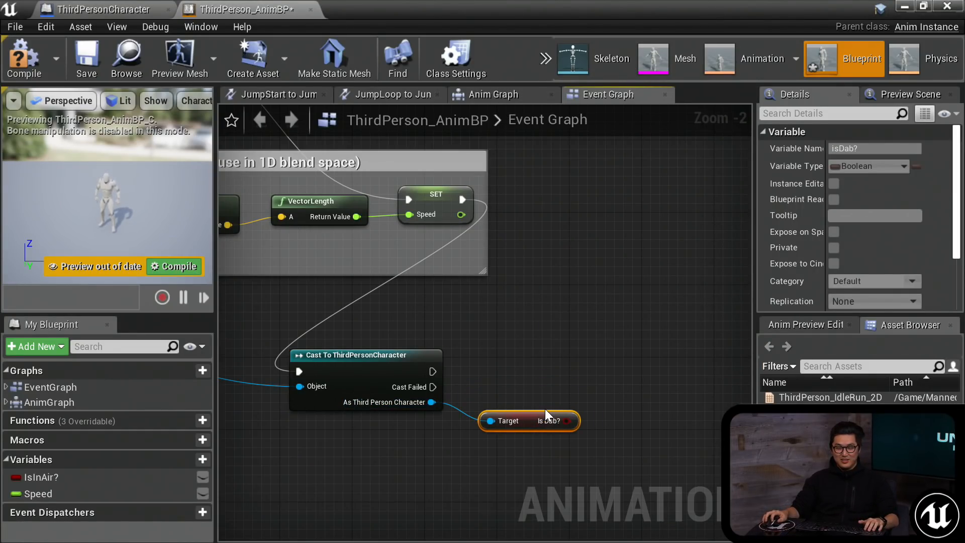
left_click(560, 376)
Examine the Event Graph's flow from the PawnOwner validity check through the Speed section to the cast and Is Dab? nodes.
right_click_drag(563, 366, 542, 354)
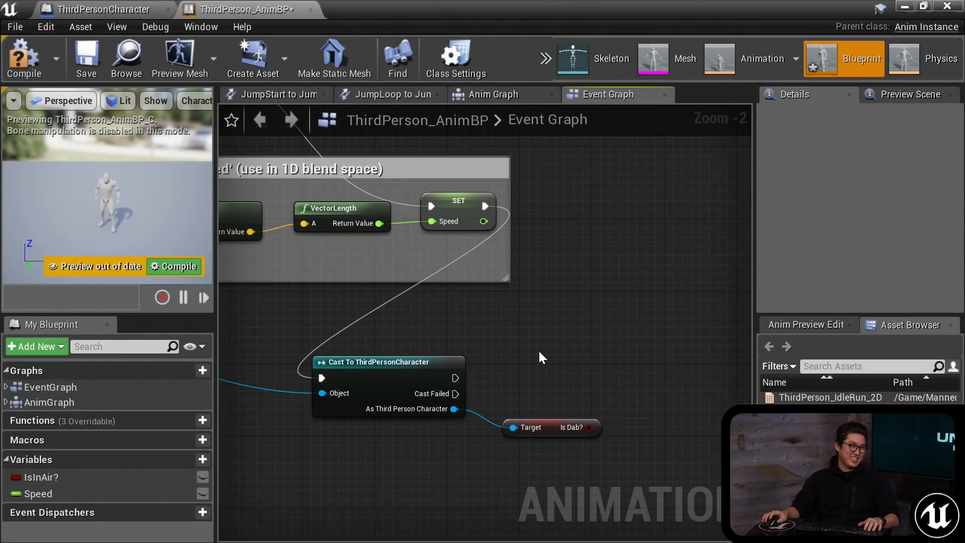
right_click_drag(539, 352, 559, 360)
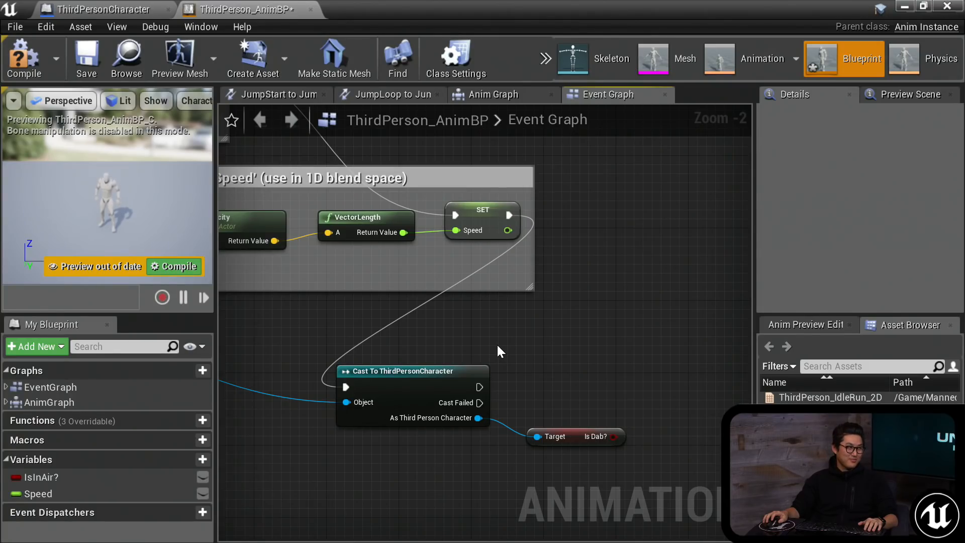
right_click_drag(487, 340, 499, 338)
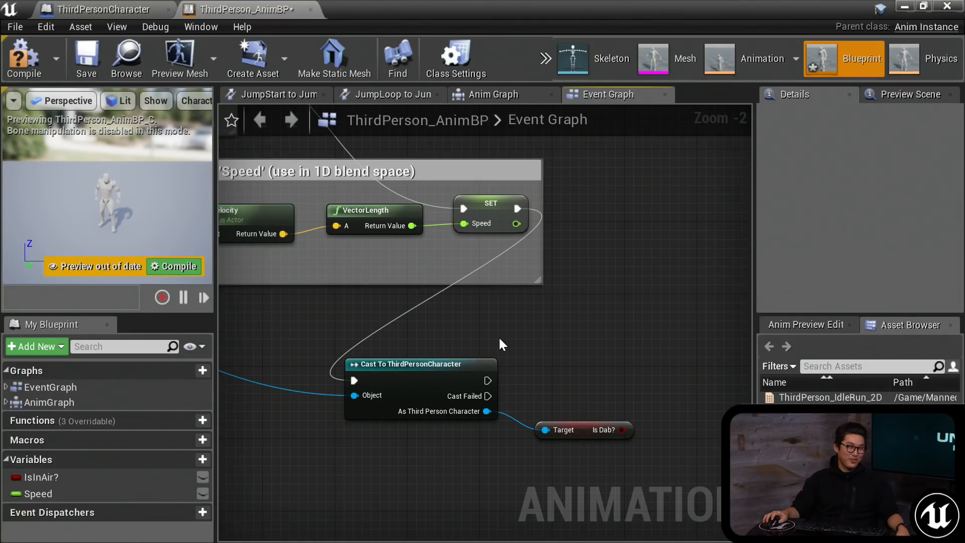
scroll(498, 336, "down", 1)
scroll(558, 340, "up", 2)
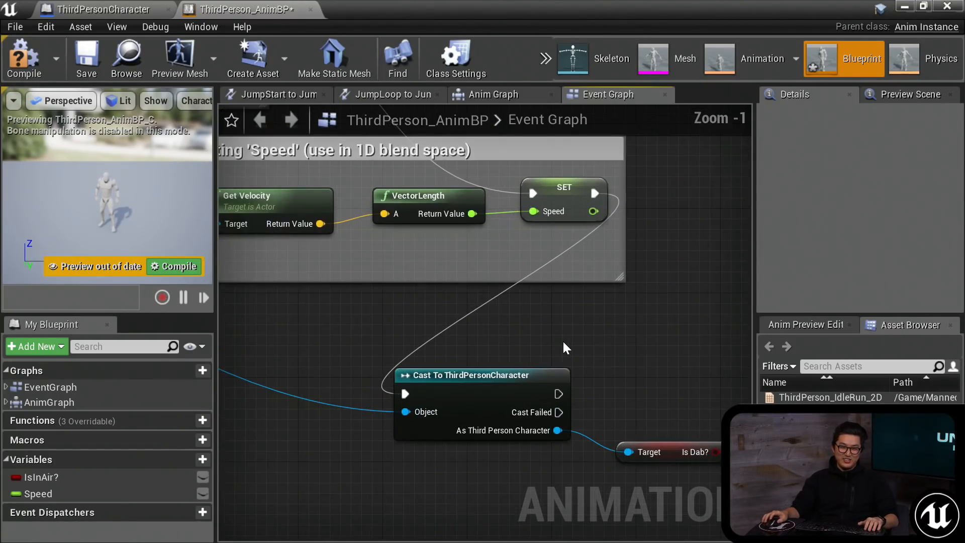
right_click_drag(570, 345, 523, 326)
scroll(522, 327, "down", 4)
right_click_drag(406, 324, 711, 377)
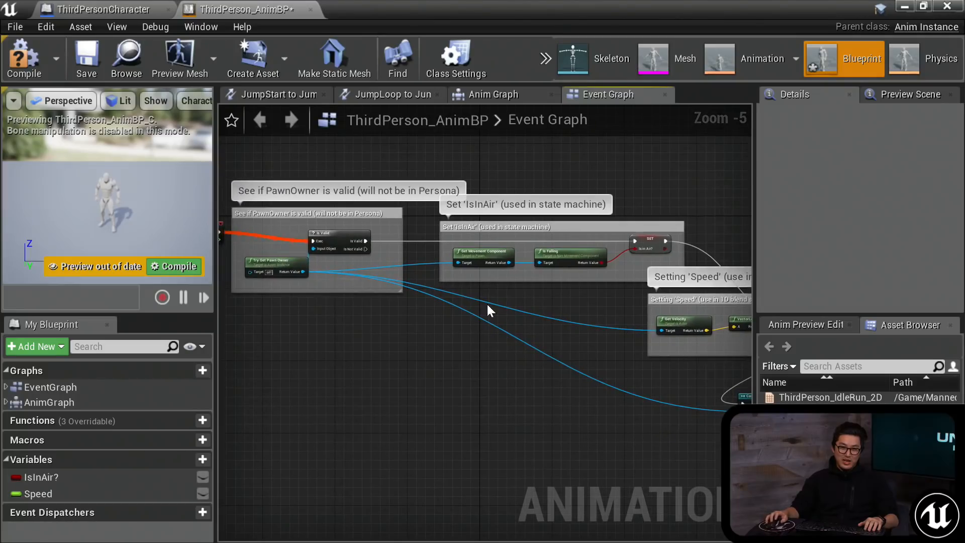
right_click_drag(486, 307, 571, 327)
scroll(500, 314, "up", 1)
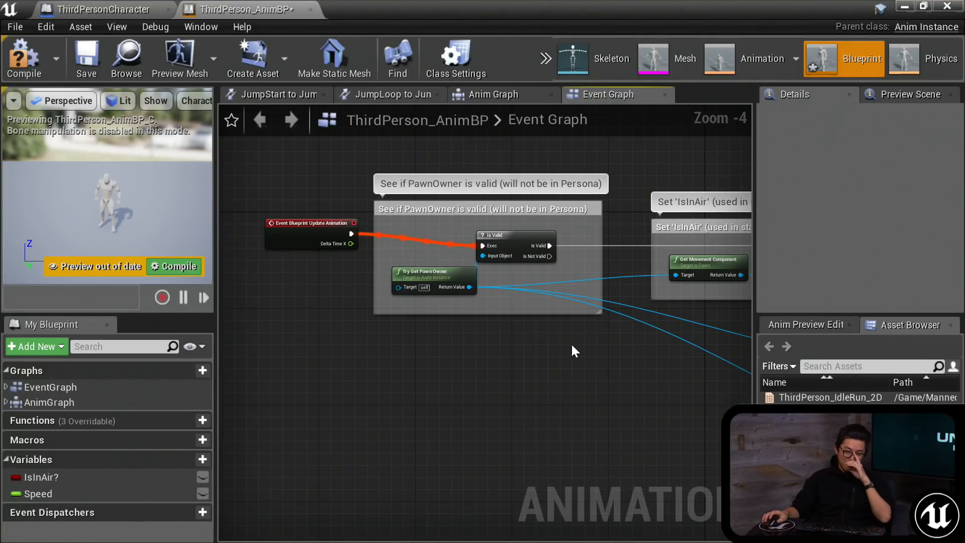
right_click_drag(631, 385, 483, 374)
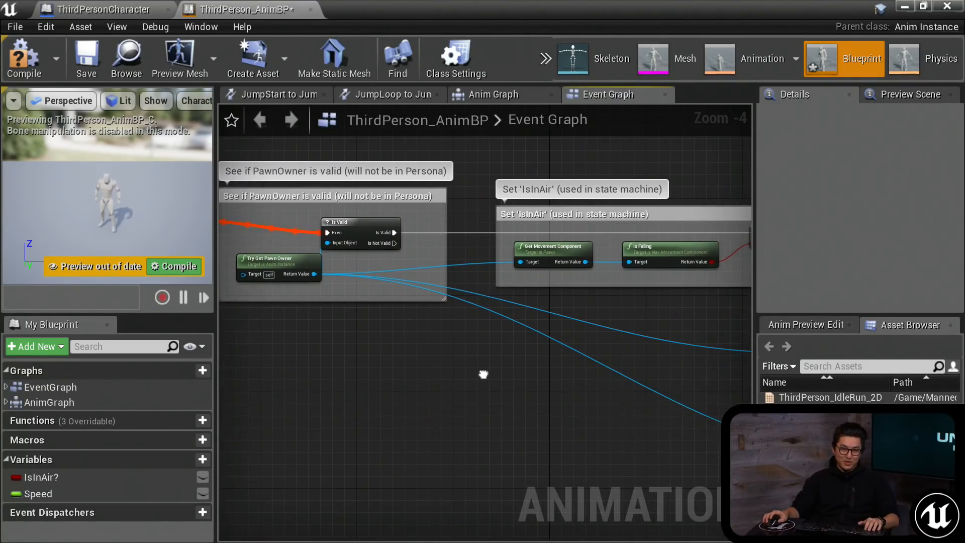
right_click_drag(593, 379, 331, 323)
right_click_drag(689, 361, 402, 315)
scroll(406, 313, "up", 2)
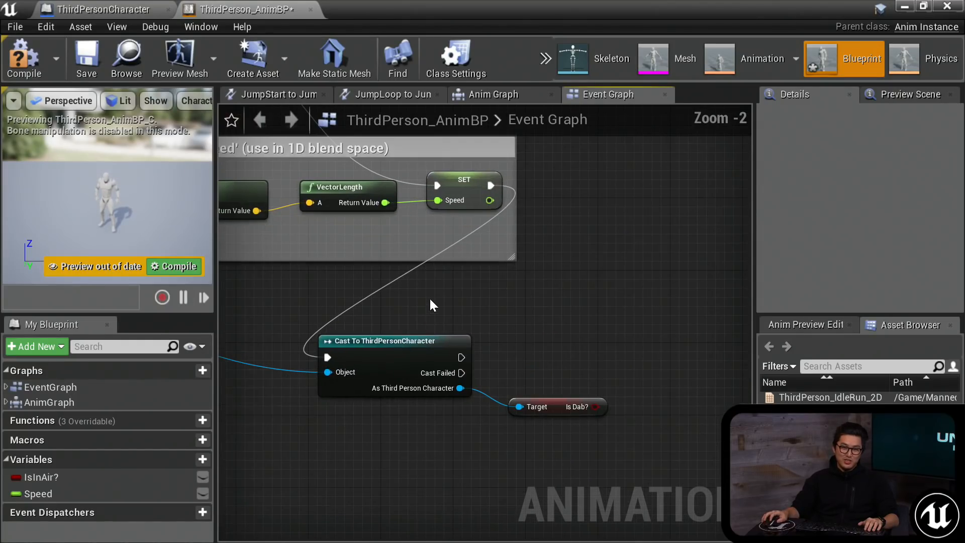
left_click_drag(404, 299, 415, 432)
right_click_drag(415, 432, 450, 374)
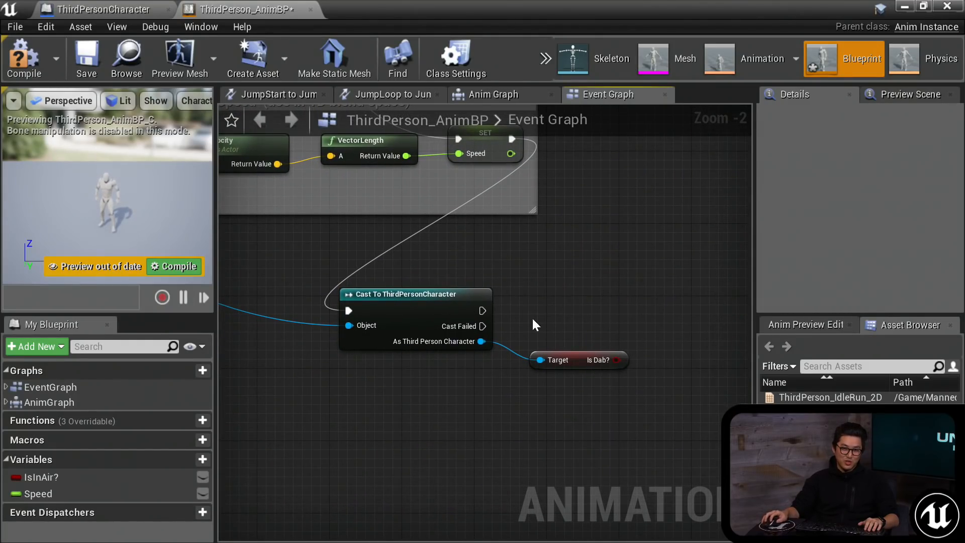
Move the Is Dab? node slightly lower and add a Branch node beyond the Cast To ThirdPersonCharacter node.
left_click_drag(573, 426, 581, 425)
mouse_move(581, 425)
right_mouse_down()
mouse_move(536, 400)
mouse_move(540, 418)
right_mouse_up()
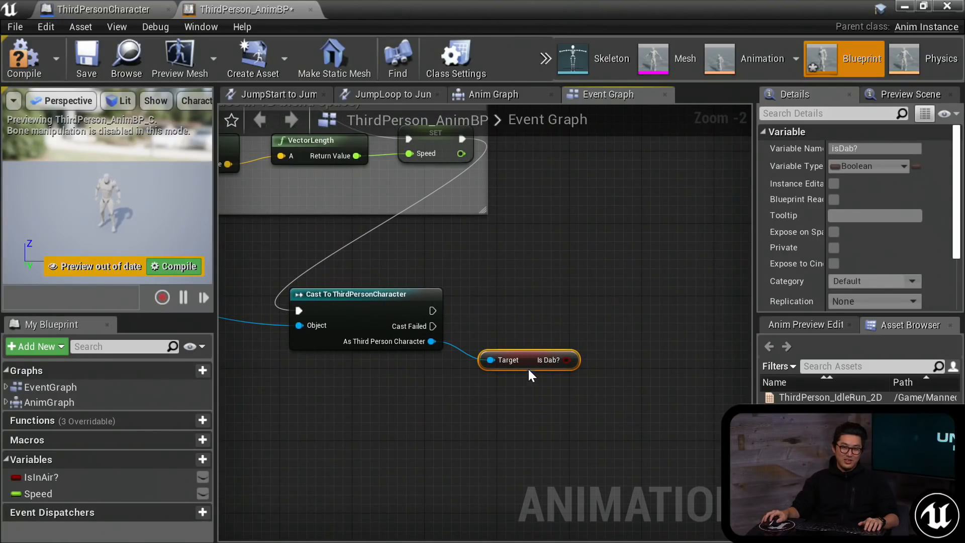
left_click_drag(534, 355, 526, 376)
left_click(606, 326)
right_click_drag(606, 325, 544, 331)
key("b")
left_click(555, 324)
left_click_drag(575, 334, 556, 316)
left_click(462, 322)
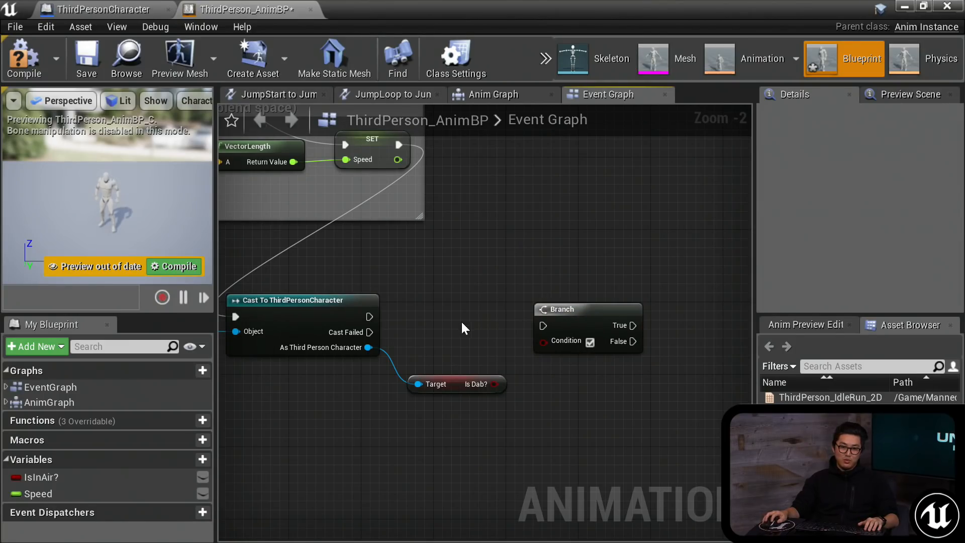
Connect the cast node's execution output to the Branch, aligning the two nodes, and wire Is Dab? into Condition.
left_click_drag(378, 316, 565, 306)
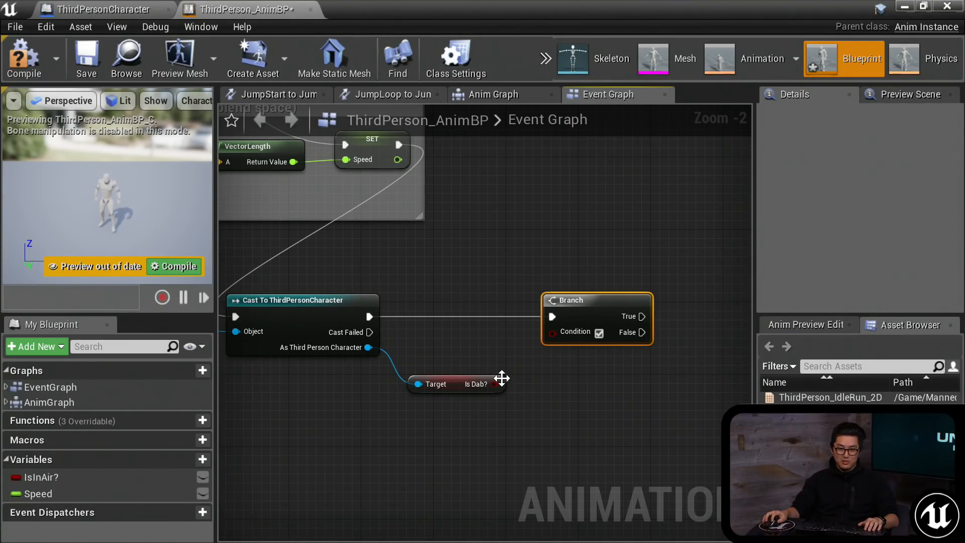
left_click_drag(502, 378, 497, 381)
left_click_drag(560, 329, 559, 329)
Create a Float variable named Dabness in ThirdPerson_AnimBP, and compile and save the blueprint.
mouse_move(581, 358)
right_mouse_down()
mouse_move(554, 371)
mouse_move(450, 367)
mouse_move(452, 325)
right_mouse_up()
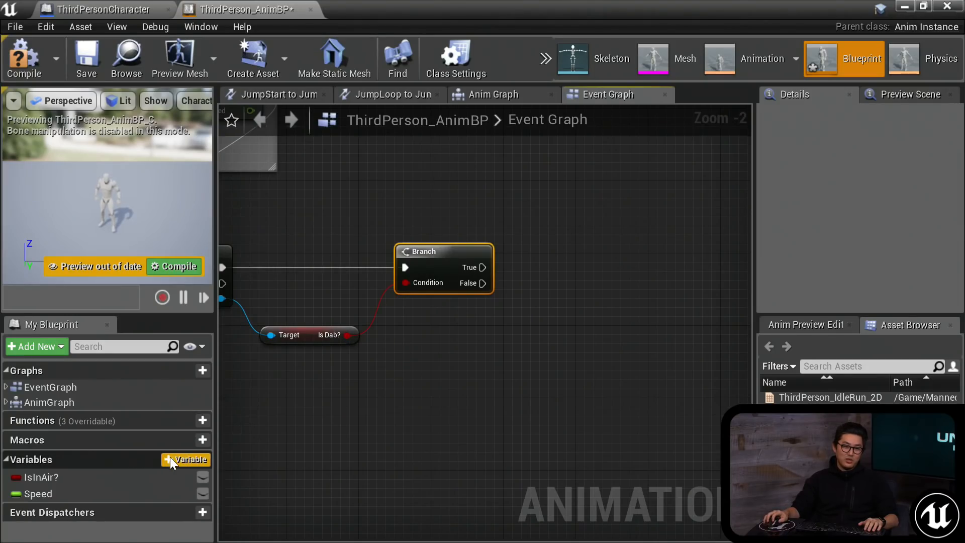
left_click(195, 460)
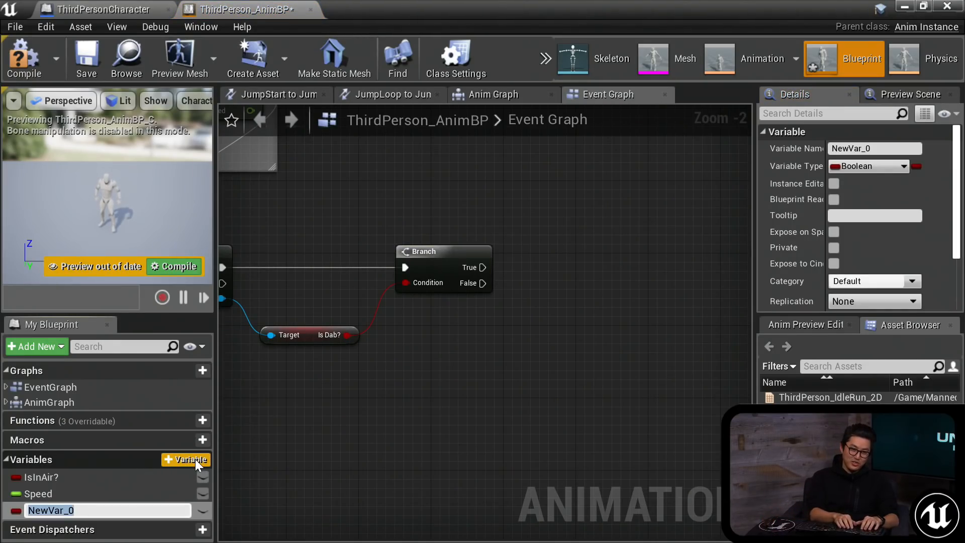
type("Dabness")
key("Return")
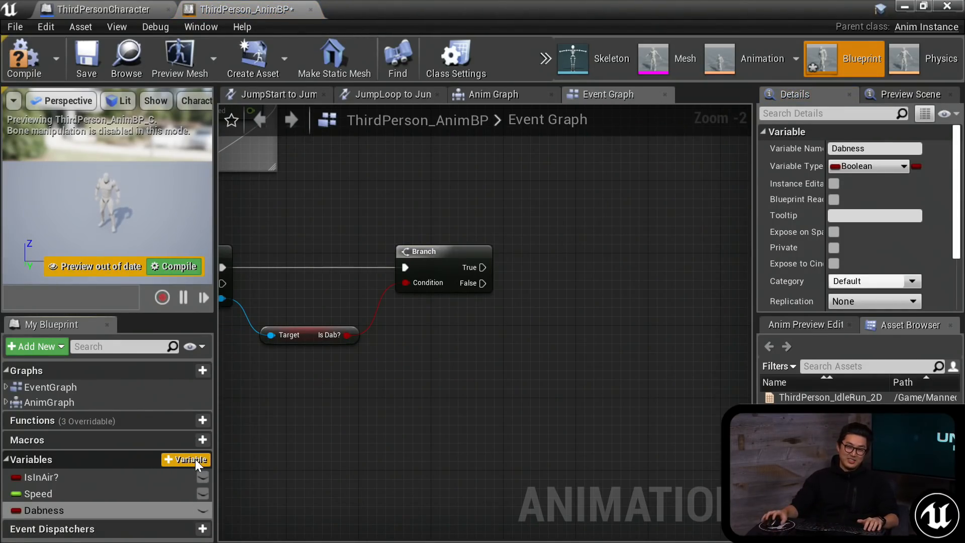
left_click(865, 165)
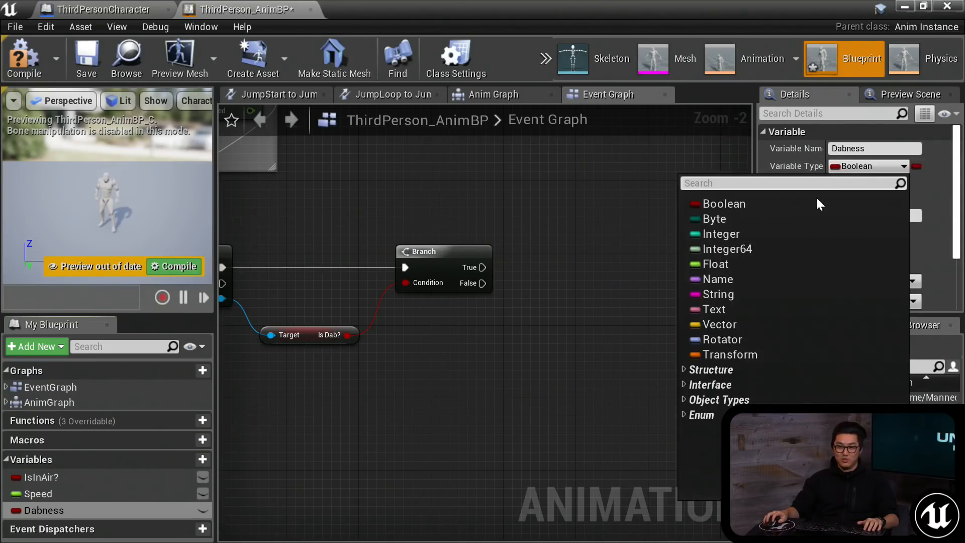
left_click(770, 261)
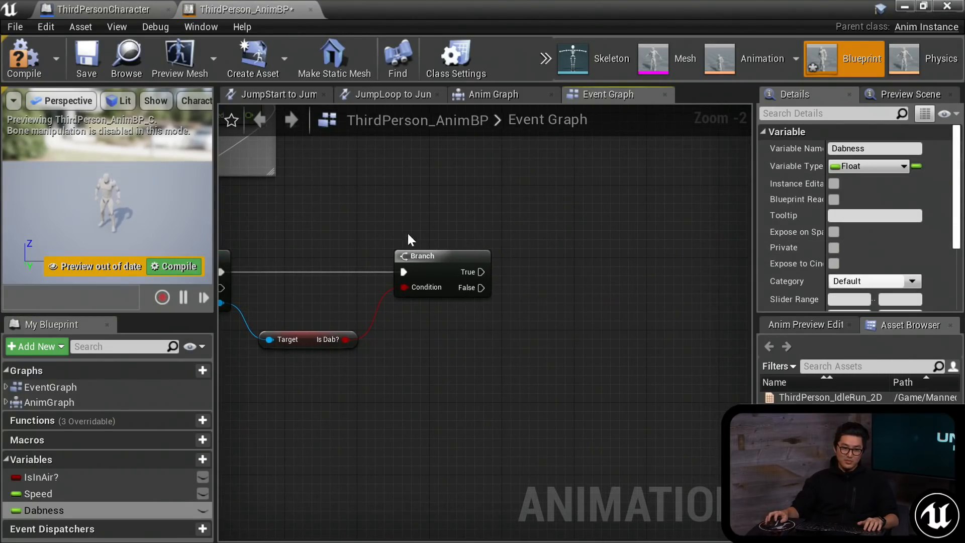
left_click(42, 65)
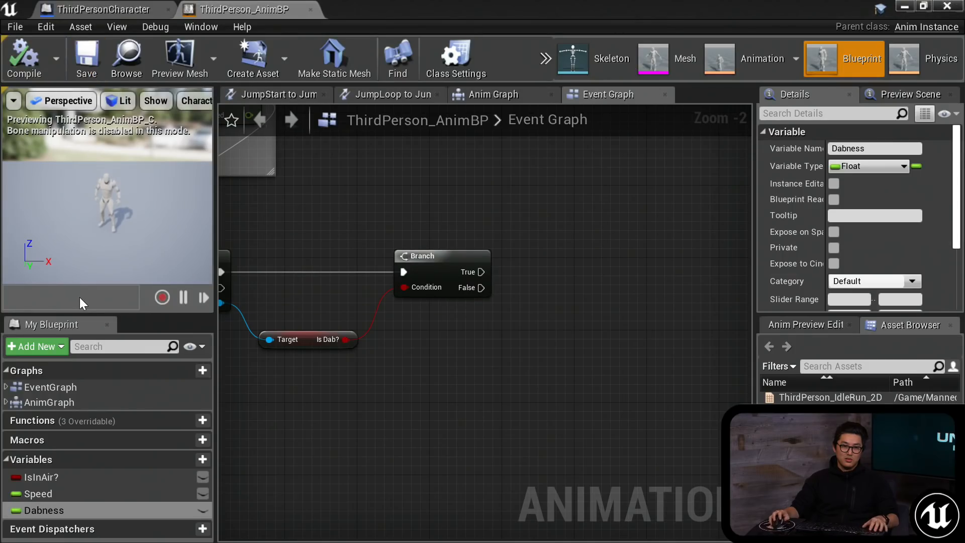
Place two SET nodes for the Dabness variable, one above the other, beside the Branch node.
left_click_drag(41, 509, 558, 221, "alt")
left_click_drag(56, 510, 584, 287)
left_click(547, 252)
mouse_move(546, 252)
right_mouse_down()
mouse_move(545, 278)
mouse_move(489, 280)
right_mouse_up()
scroll(545, 278, "up", 1)
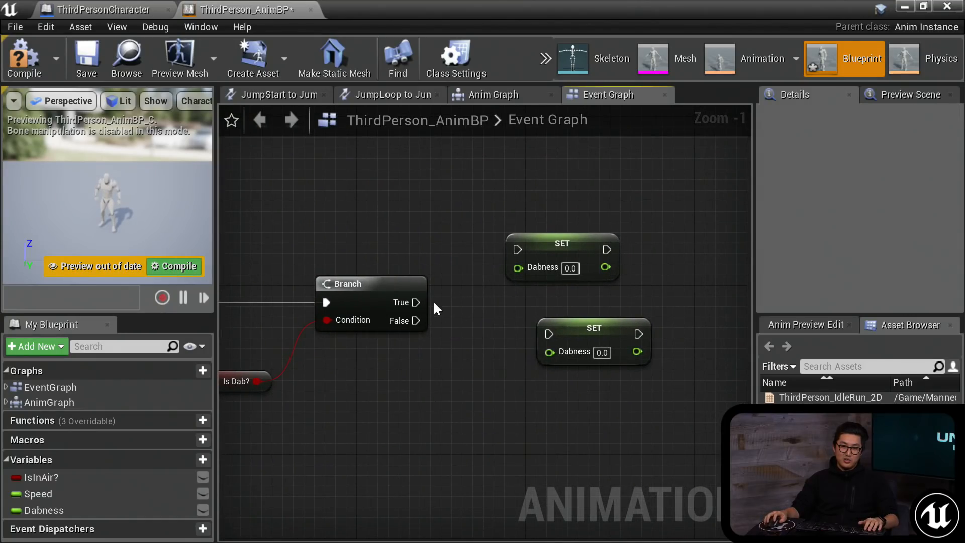
Connect Branch's True to the upper SET node with Dabness 1.0, and False to the lower SET node, aligning the SET nodes.
left_click_drag(416, 303, 502, 249)
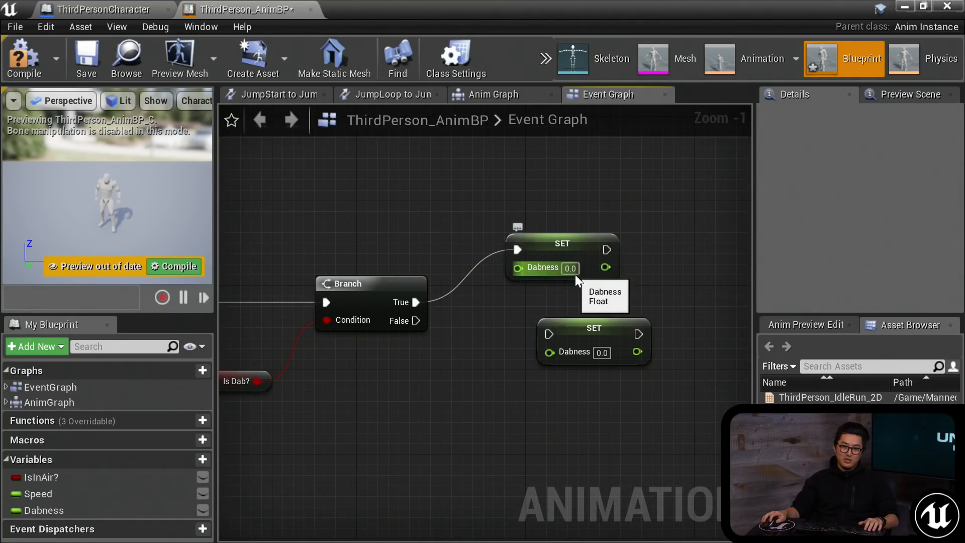
left_click(571, 268)
type("1")
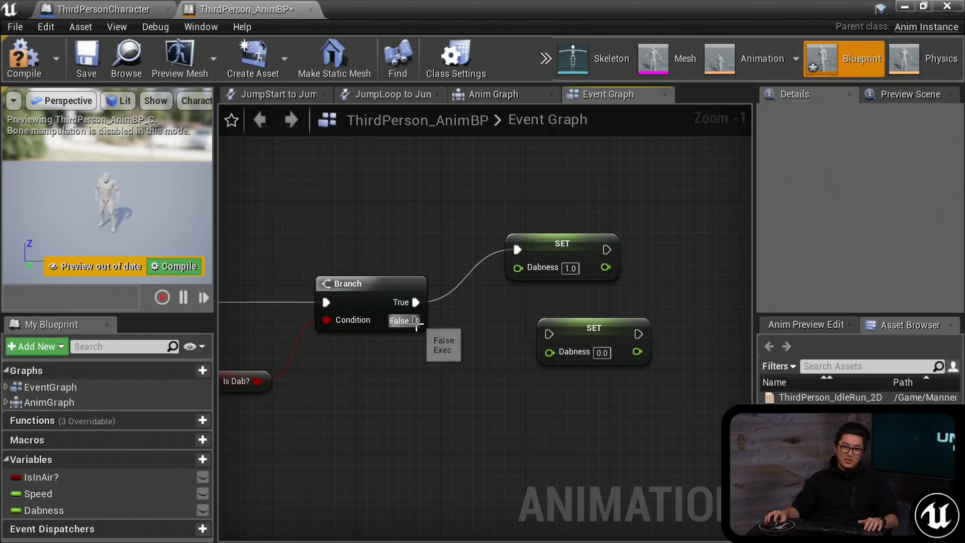
left_click_drag(545, 330, 542, 353)
left_click(485, 223)
Compile and save the ThirdPerson_AnimBP blueprint with the new Dabness logic.
right_click_drag(437, 222, 455, 240)
left_click(24, 57)
left_click(86, 58)
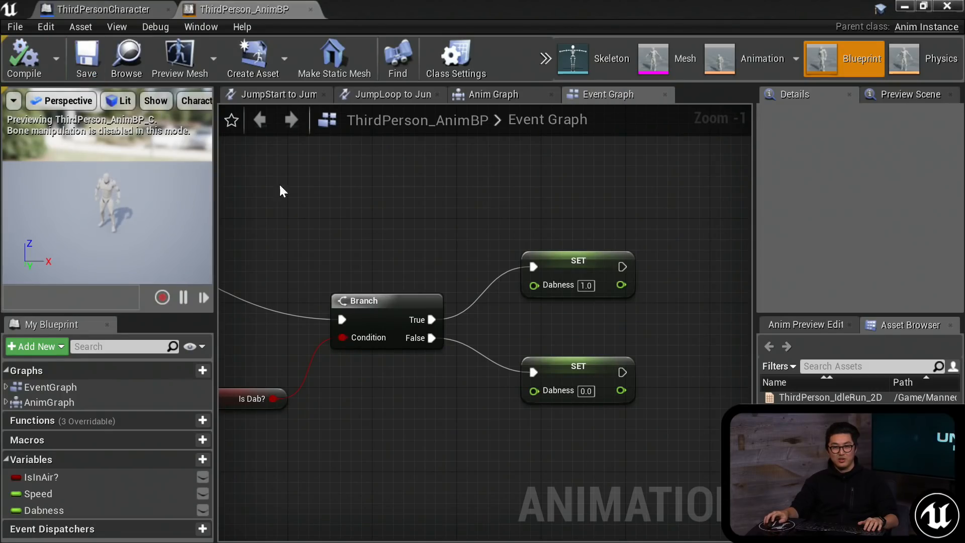
Review the finished Dabness branch in the Event Graph and the states inside the Anim Graph's Default state machine.
right_click_drag(359, 205, 467, 268)
scroll(394, 192, "down", 2)
scroll(495, 234, "down", 2)
scroll(469, 268, "up", 1)
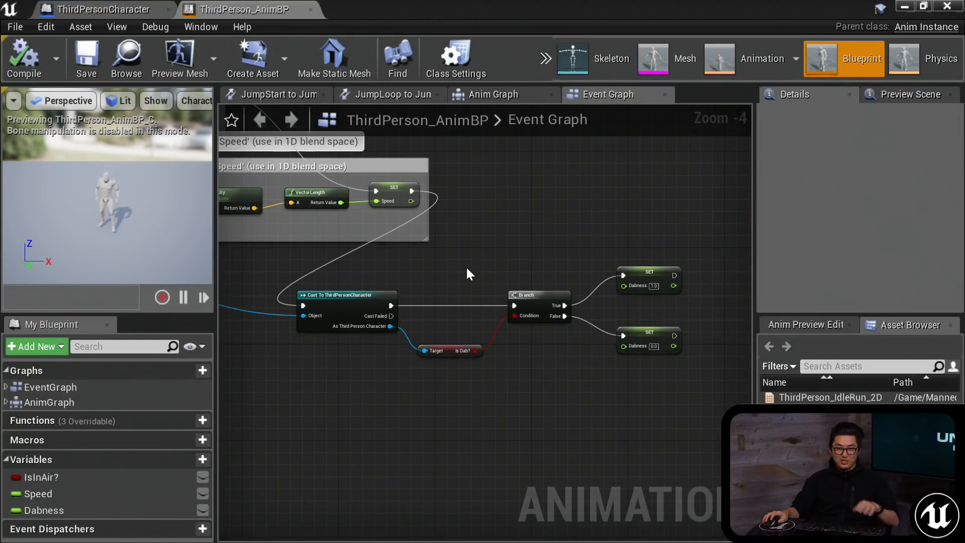
left_click(508, 96)
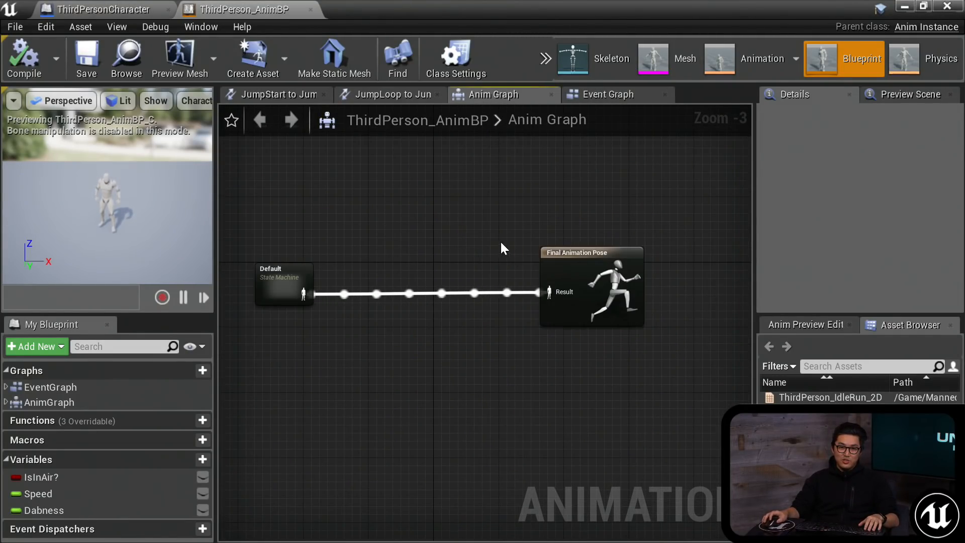
scroll(474, 237, "up", 2)
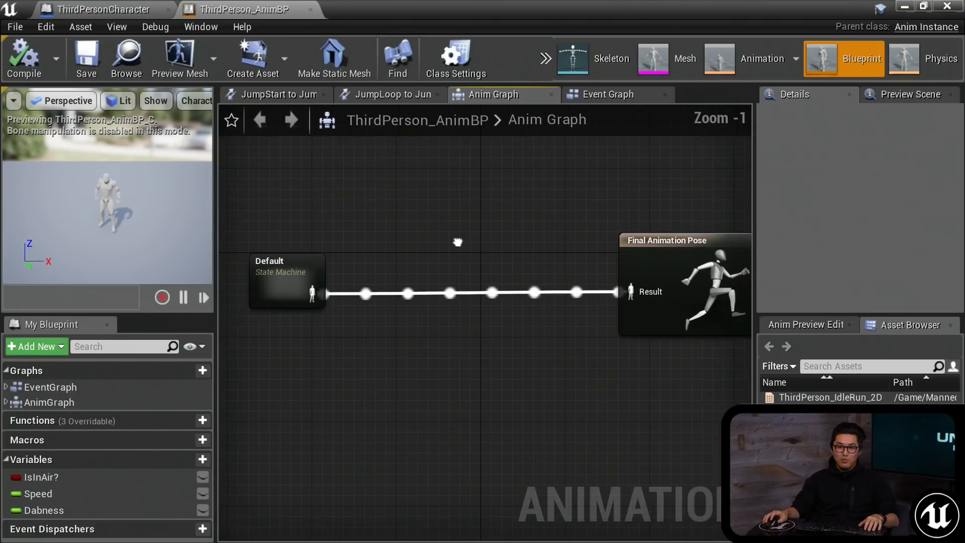
double_click(280, 281)
scroll(535, 310, "down", 1)
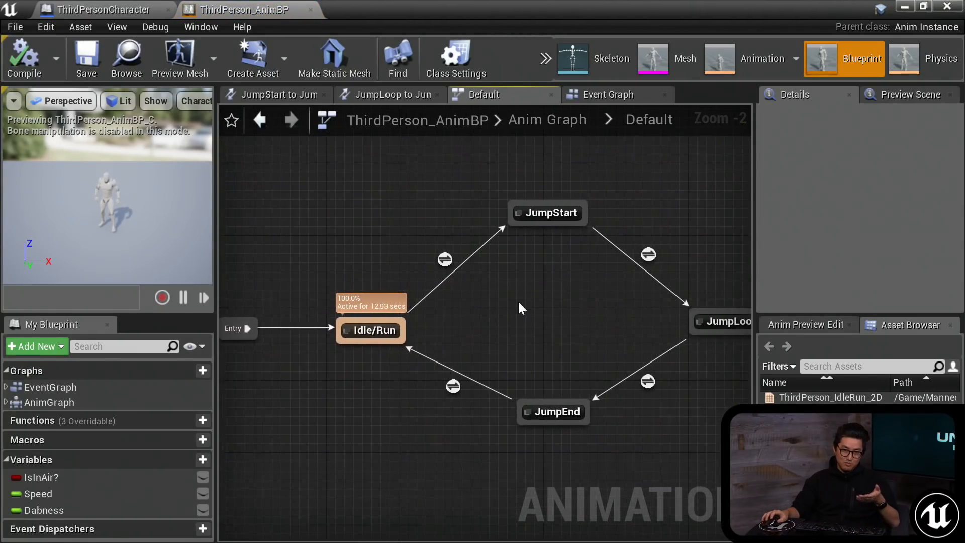
mouse_move(518, 303)
right_mouse_down()
mouse_move(499, 311)
mouse_move(509, 309)
right_mouse_up()
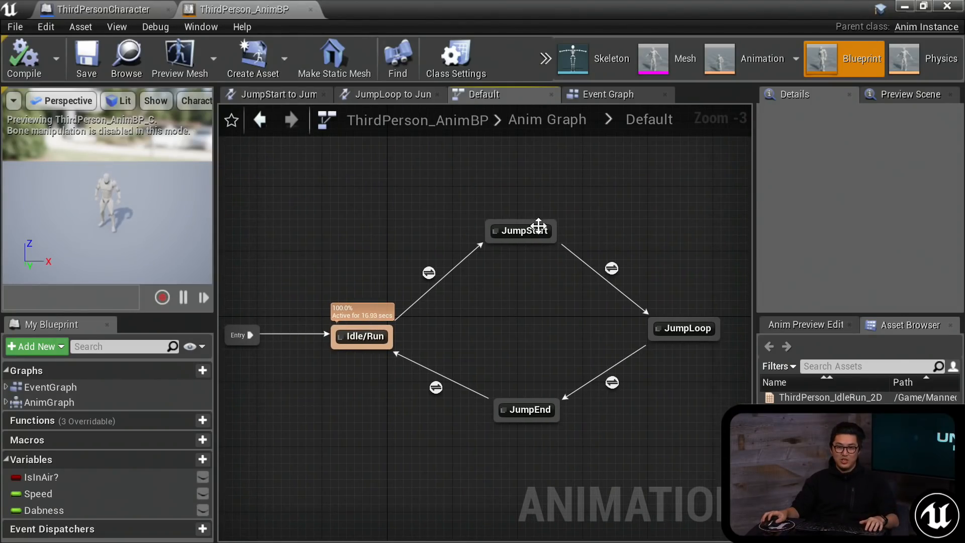
left_click(616, 98)
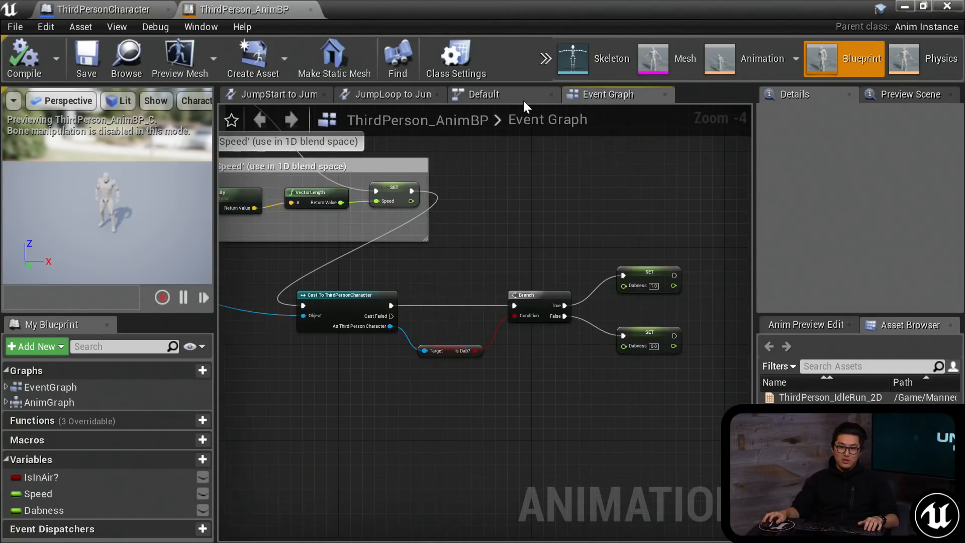
In the Anim Graph, add a Layered blend per bone node fed by the Default state machine's pose output.
left_click(492, 97)
left_click(546, 119)
right_click_drag(514, 267, 475, 281)
left_click_drag(368, 333, 475, 328)
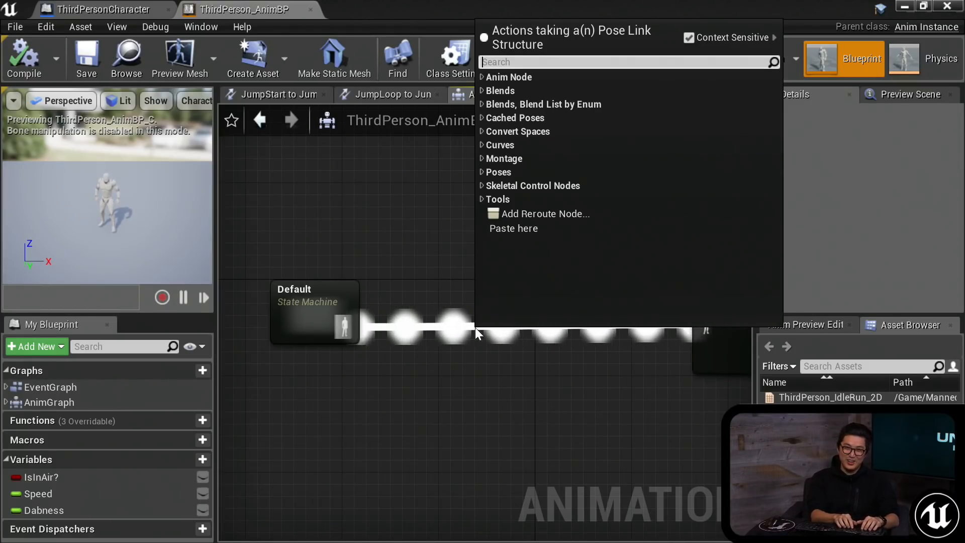
type("layer")
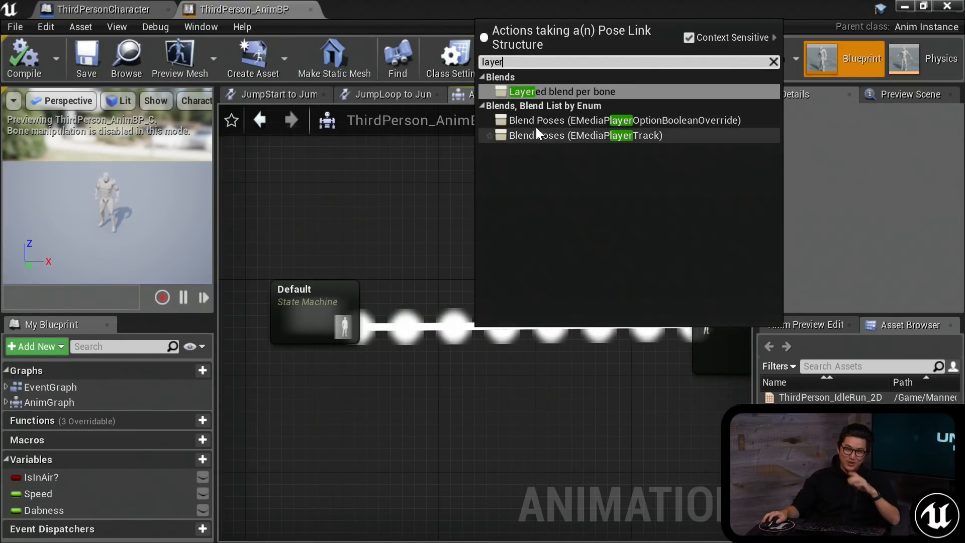
left_click(558, 92)
Place the Layered blend per bone node before Final Animation Pose and connect its output to Result.
right_click_drag(530, 324, 450, 260)
left_click_drag(472, 282, 439, 244)
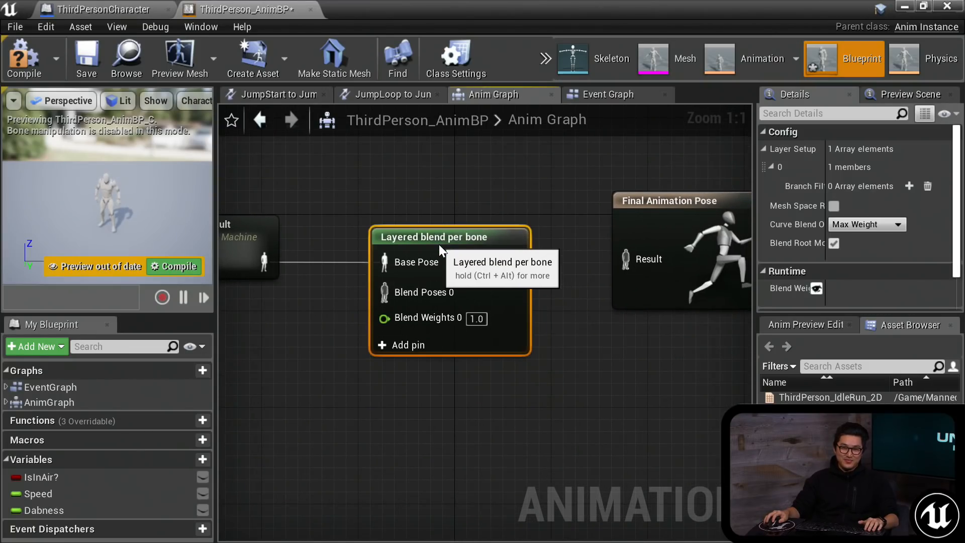
left_click_drag(513, 262, 601, 256)
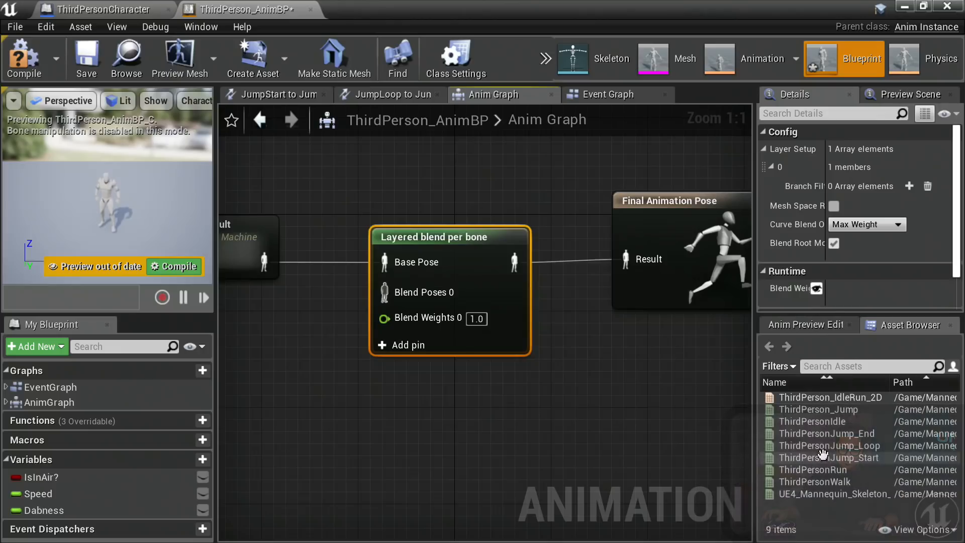
Add the imported UE4_Mannequin_Skeleton action animation below the Default state machine and connect its pose to Blend Poses 0.
left_click_drag(827, 494, 276, 400)
right_click_drag(392, 380, 625, 352)
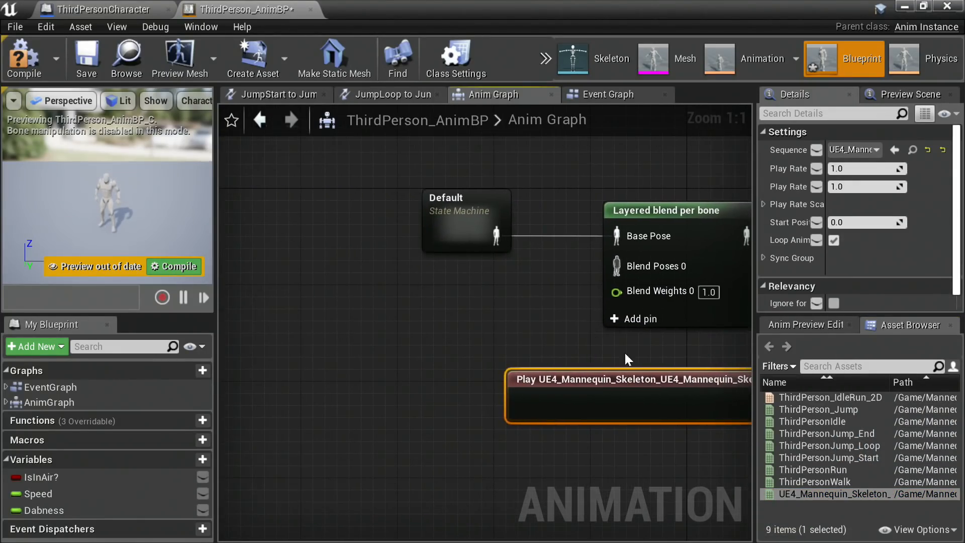
left_click_drag(652, 379, 358, 346)
right_click_drag(635, 279, 548, 303)
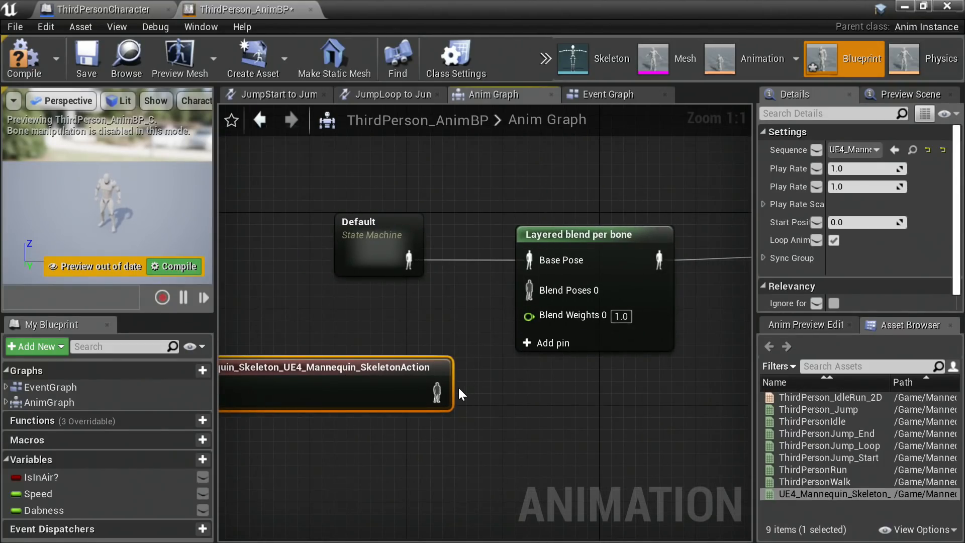
left_click_drag(432, 397, 527, 290)
right_click_drag(448, 297, 395, 311)
right_click_drag(468, 228, 475, 132)
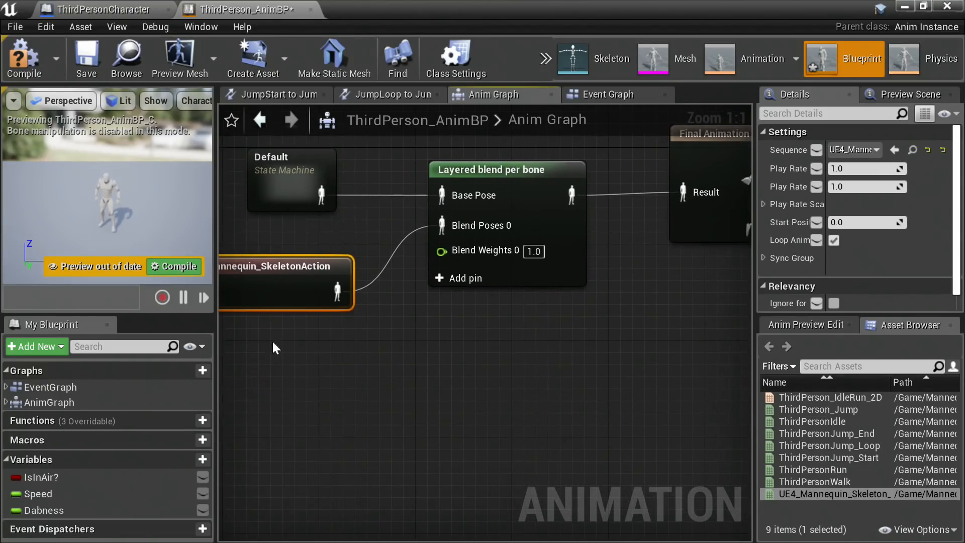
Feed the Dabness variable into Blend Weights 0 and place its node below the animation node.
right_click_drag(521, 220, 564, 274)
right_click_drag(293, 319, 386, 323)
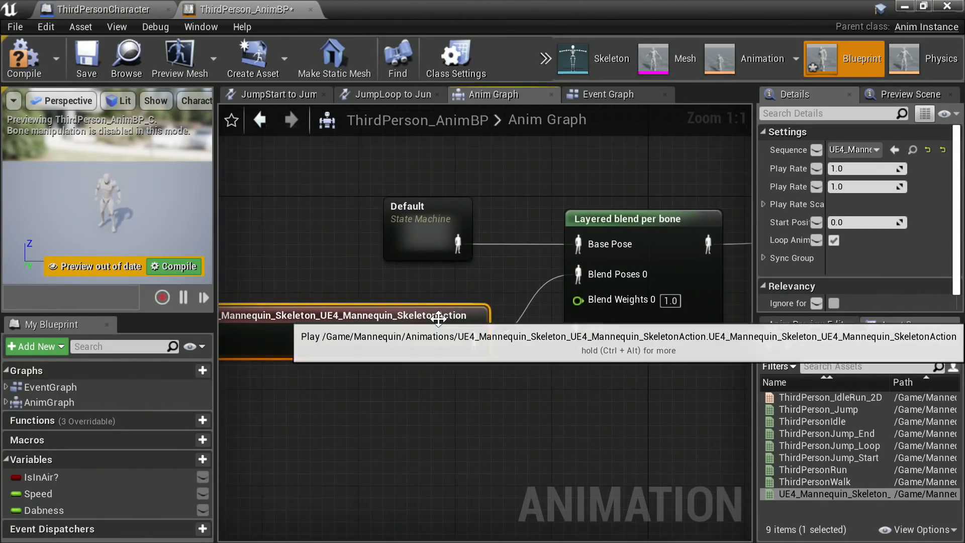
mouse_move(44, 510)
left_mouse_down()
mouse_move(696, 265)
mouse_move(607, 290)
mouse_move(591, 305)
left_mouse_up()
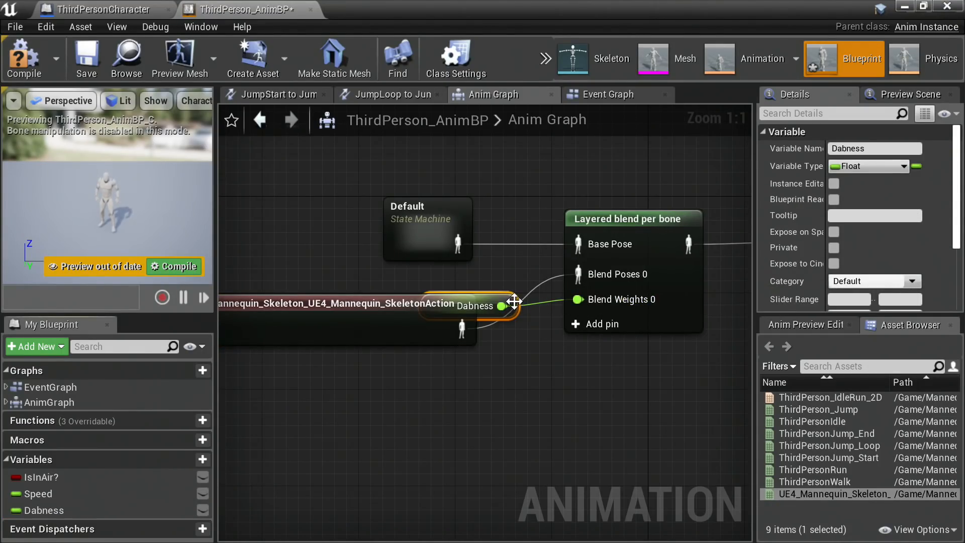
left_click_drag(514, 302, 489, 387)
right_click_drag(500, 271, 517, 277)
mouse_move(524, 276)
left_mouse_down()
mouse_move(491, 323)
mouse_move(523, 277)
left_mouse_up()
Add one branch filter to the Layered blend per bone node's layer 0 and set its bone name to spine_01.
right_click_drag(739, 194, 479, 228)
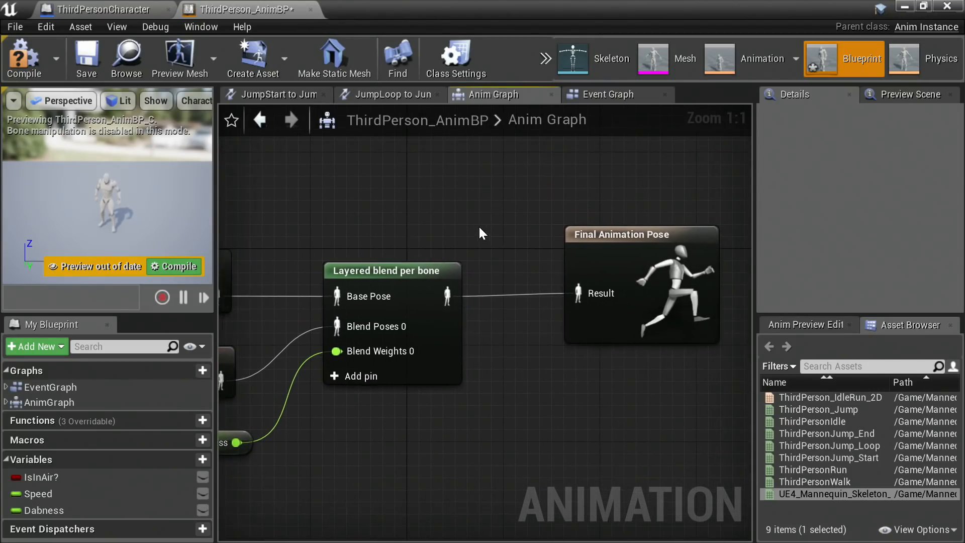
left_click(436, 271)
right_click_drag(662, 196, 626, 200)
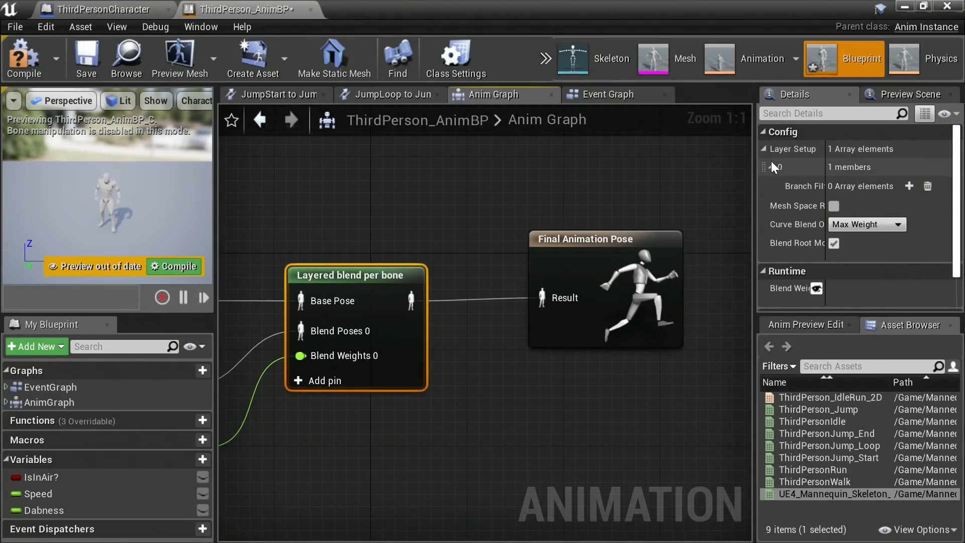
left_click(910, 186)
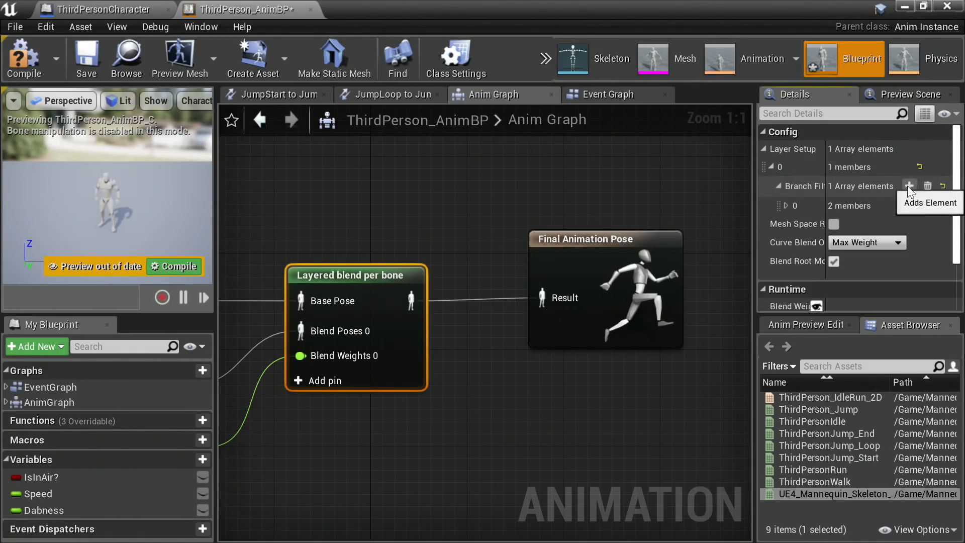
left_click(786, 205)
scroll(795, 204, "down", 1)
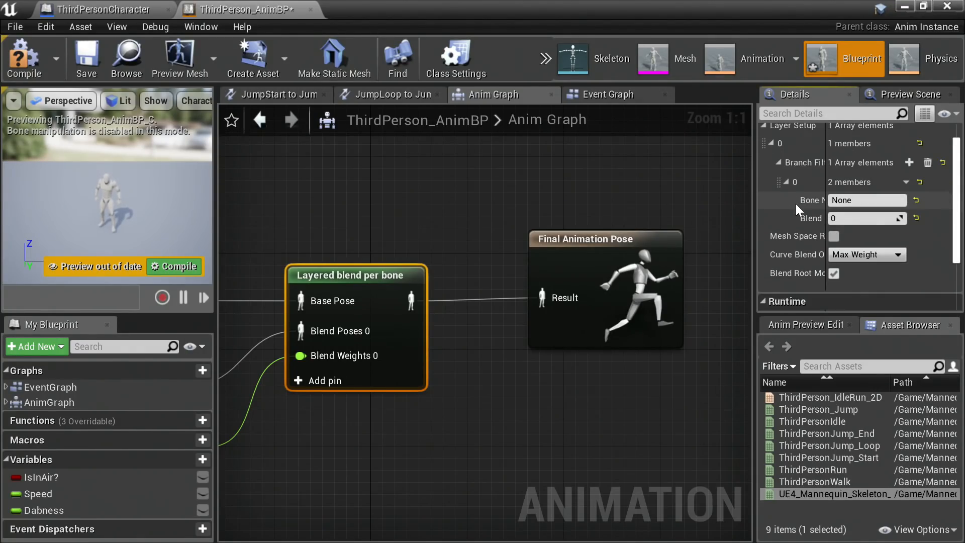
left_click(858, 200)
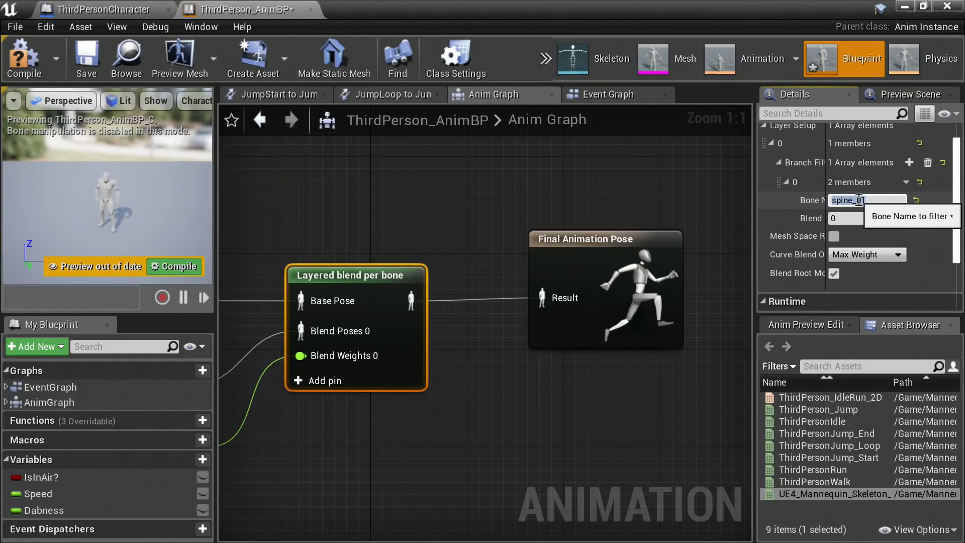
right_click_drag(519, 183, 544, 200)
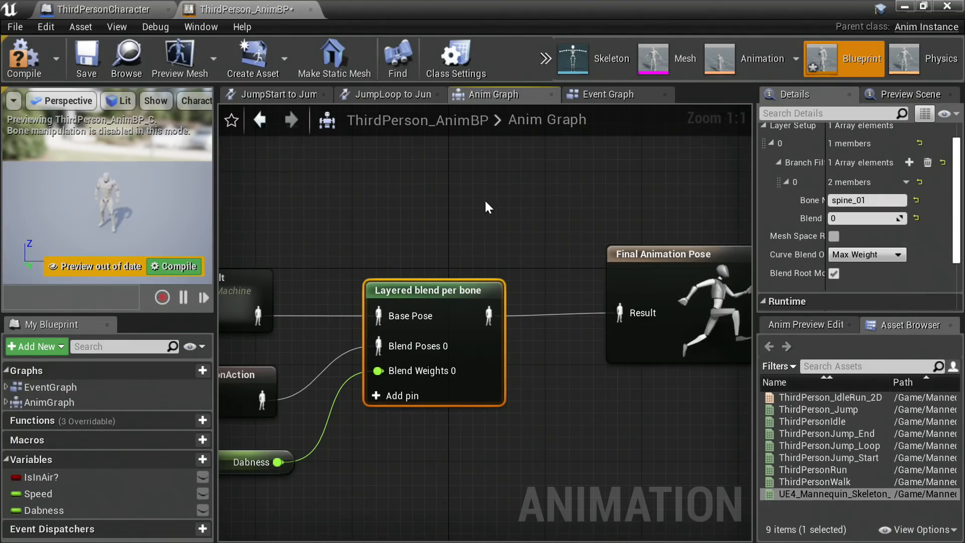
right_click_drag(486, 206, 490, 184)
Compile and save the ThirdPerson_AnimBP blueprint with the new layered blend.
left_click(19, 59)
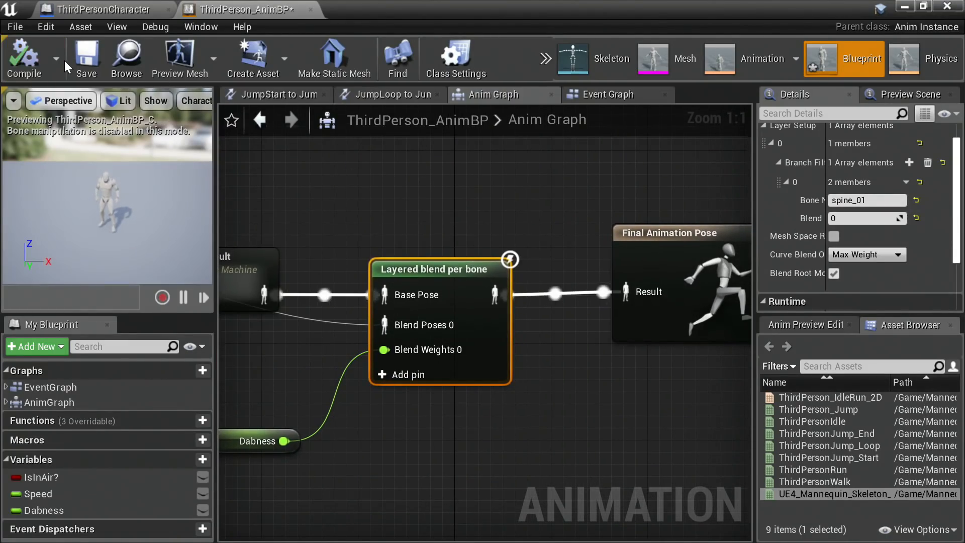
left_click(79, 61)
right_click_drag(376, 187, 458, 184)
left_click_drag(464, 197, 338, 271)
left_click(476, 201)
right_click_drag(476, 200, 410, 160)
left_click(408, 260)
left_click(449, 211)
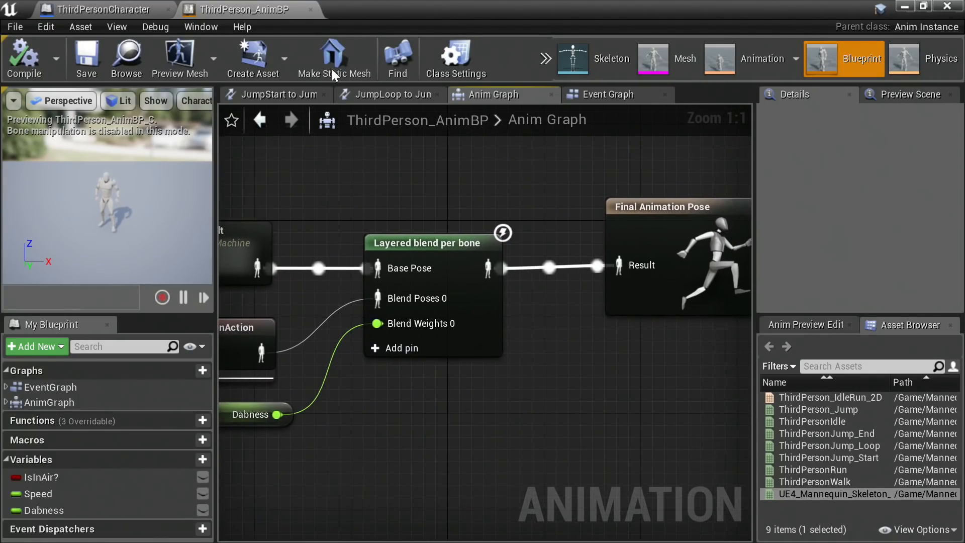
Start the game preview from the ThirdPersonCharacter blueprint and maximize the preview window.
left_click(127, 6)
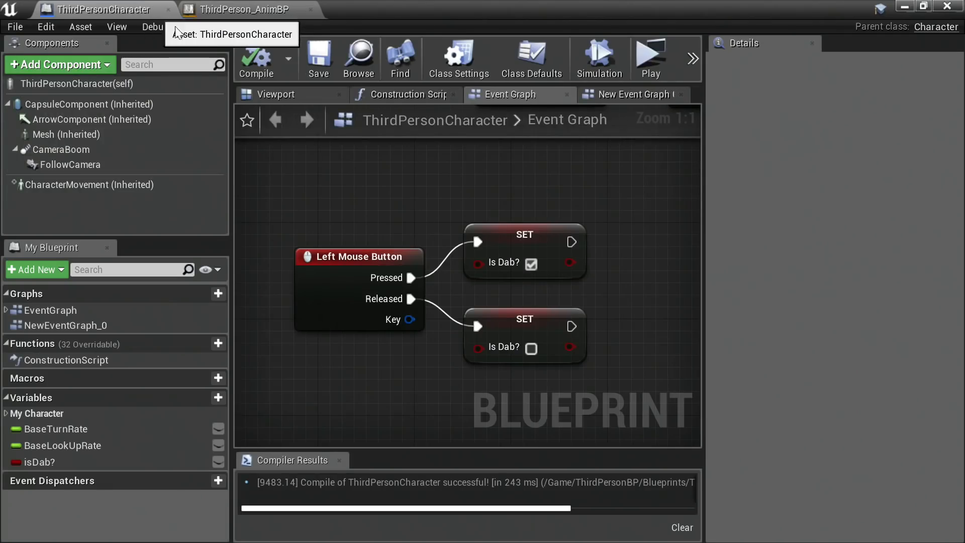
left_click(659, 62)
left_click_drag(530, 28, 557, 38)
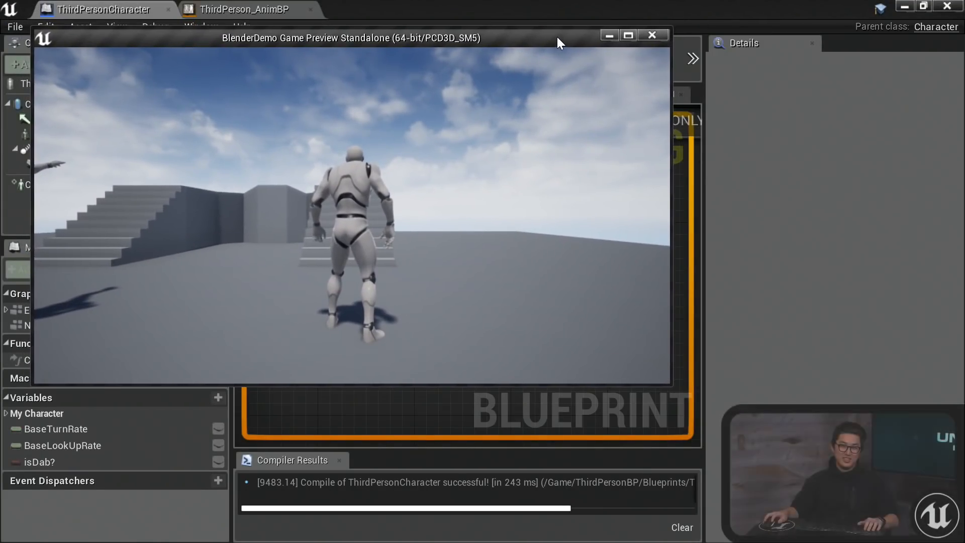
double_click(557, 38)
left_click(507, 156)
Test the character in the preview by running and jumping around the stairs and dabbing while standing.
key("w")
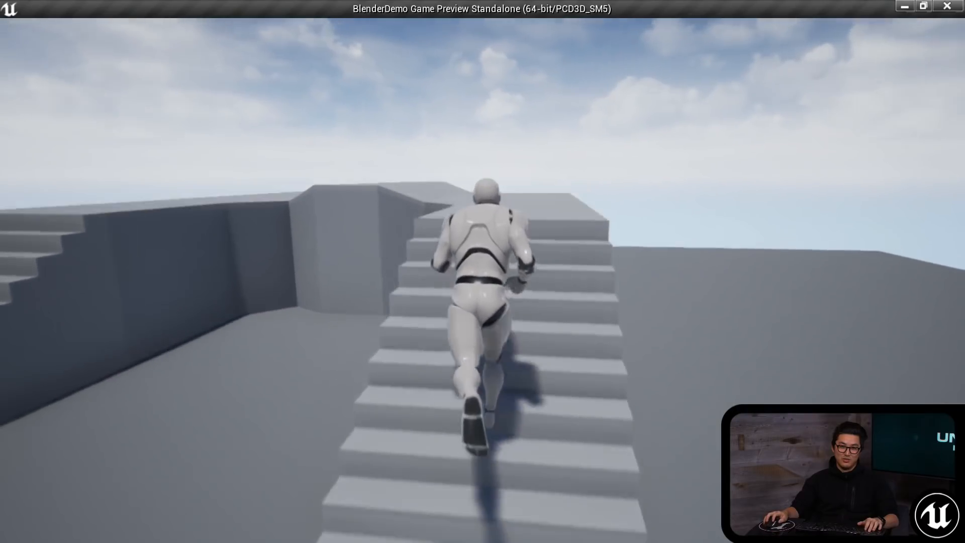
key("s")
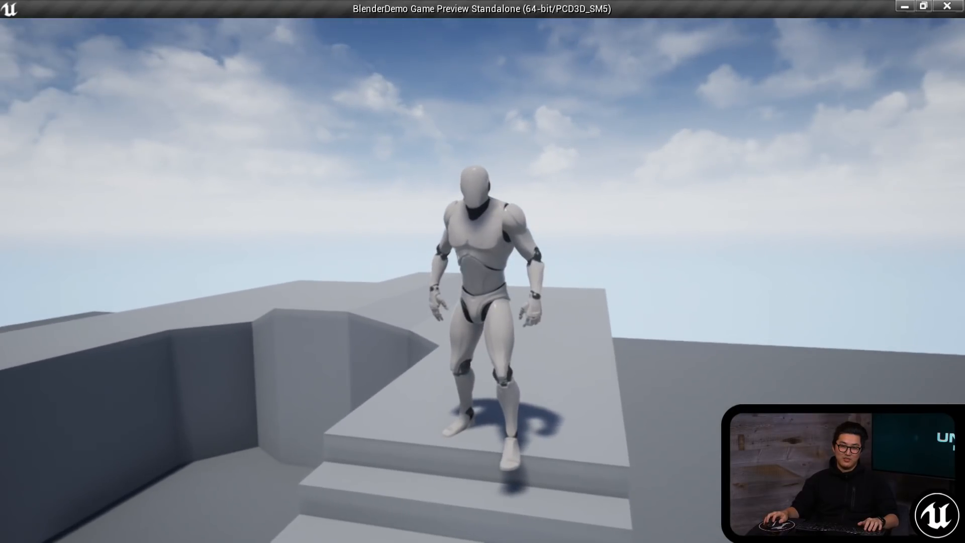
key("e")
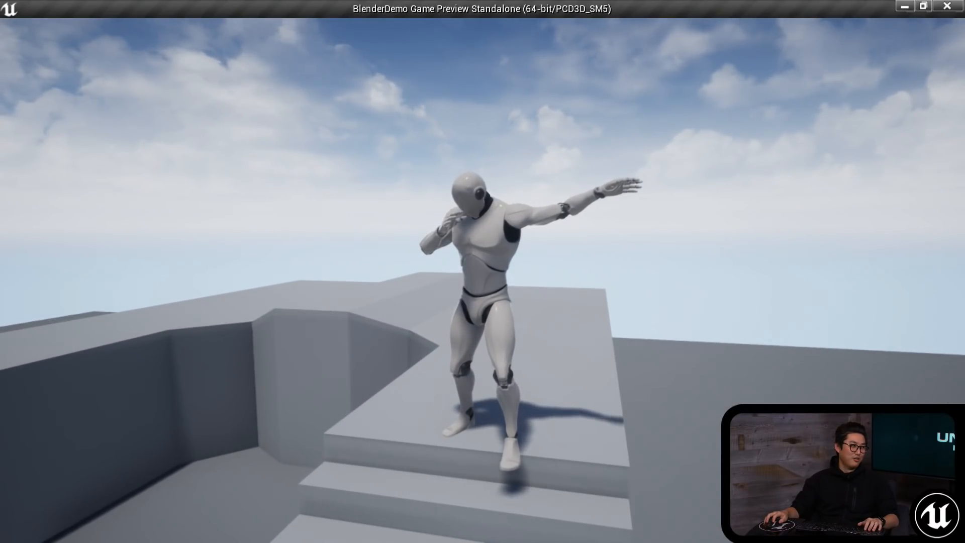
key("s")
key("space")
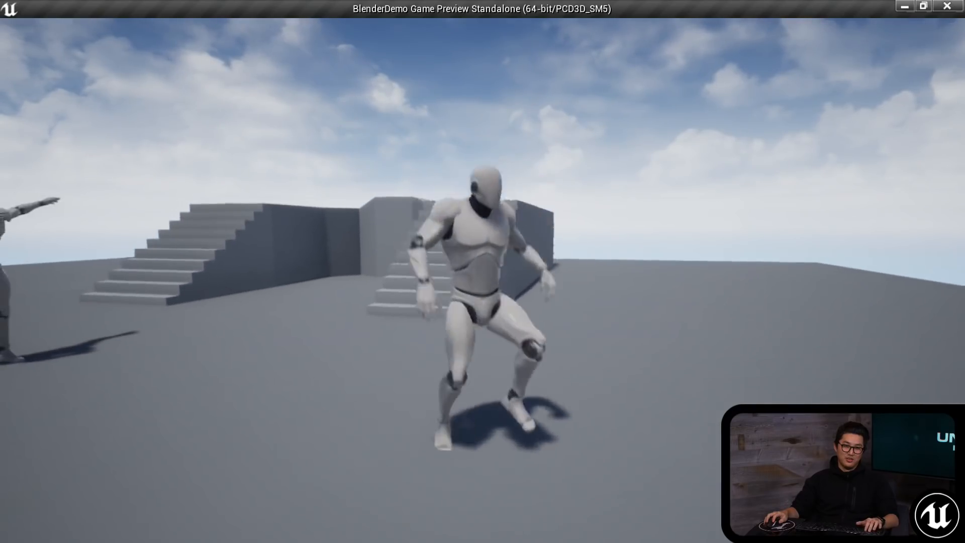
key("a")
key("s")
key("space")
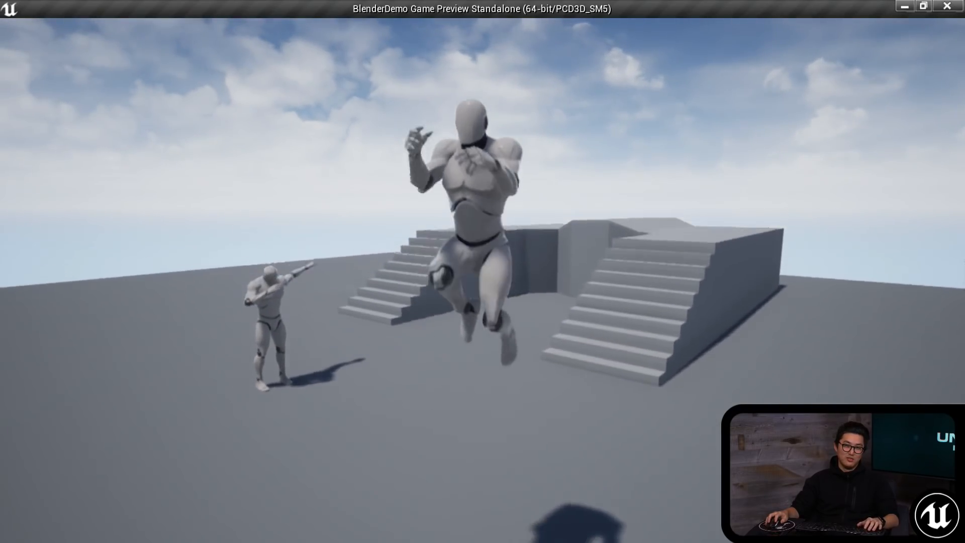
key("w")
key("space")
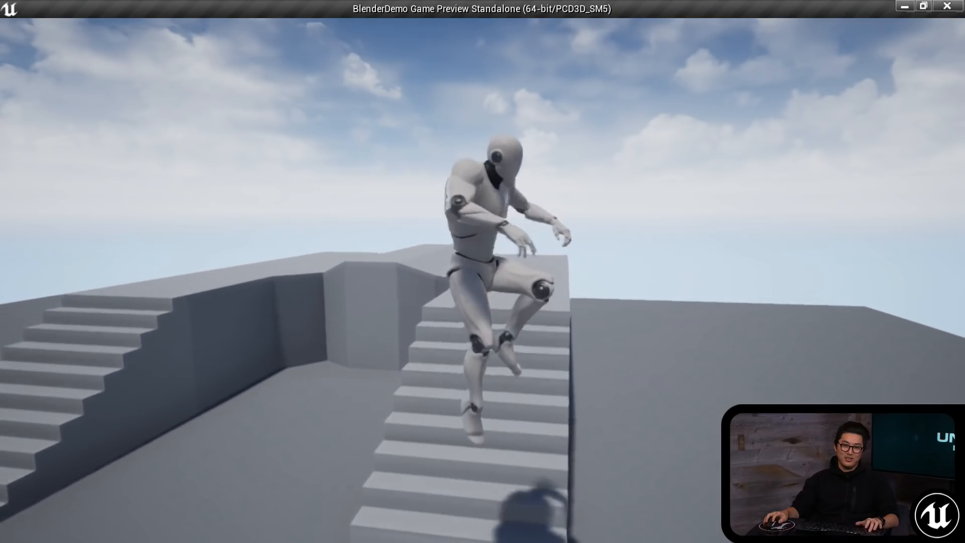
key("s")
key("w")
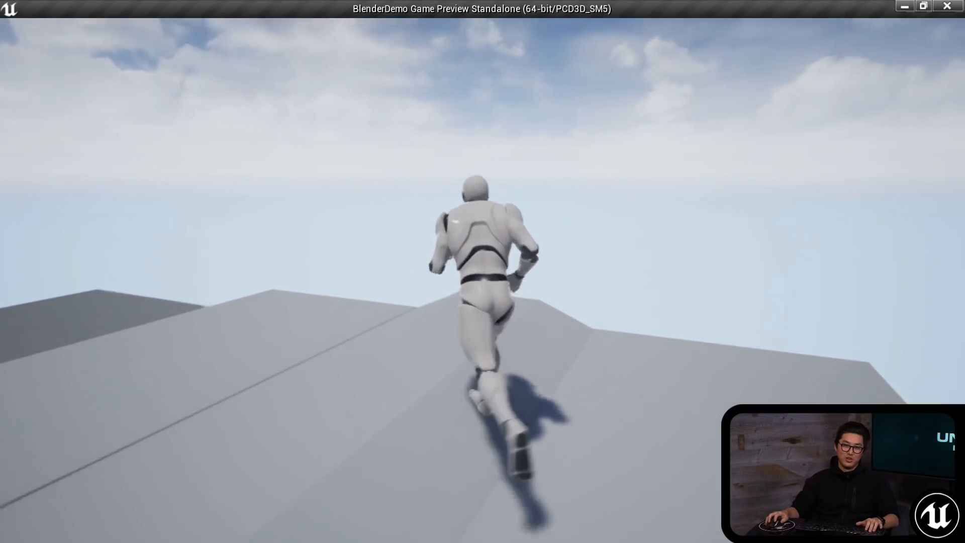
key("s")
key("space")
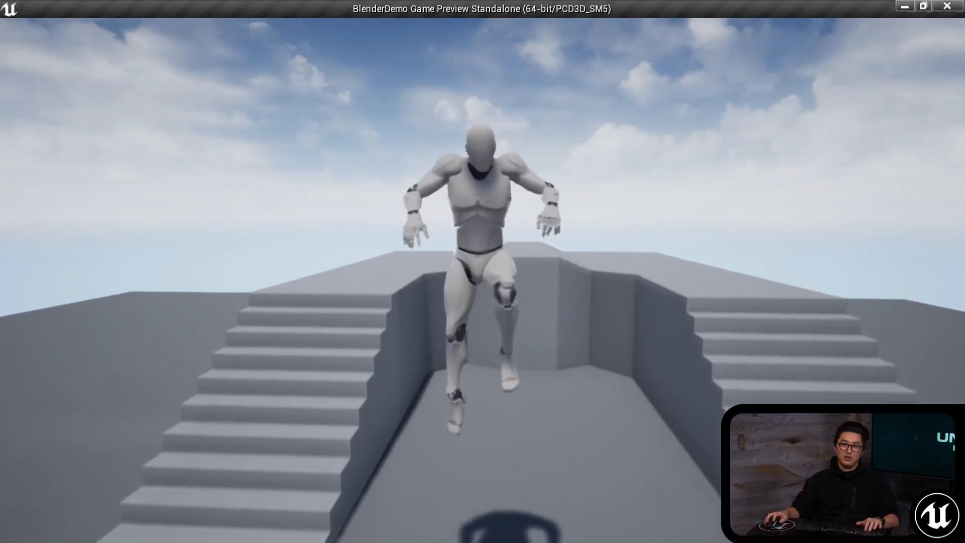
key("w")
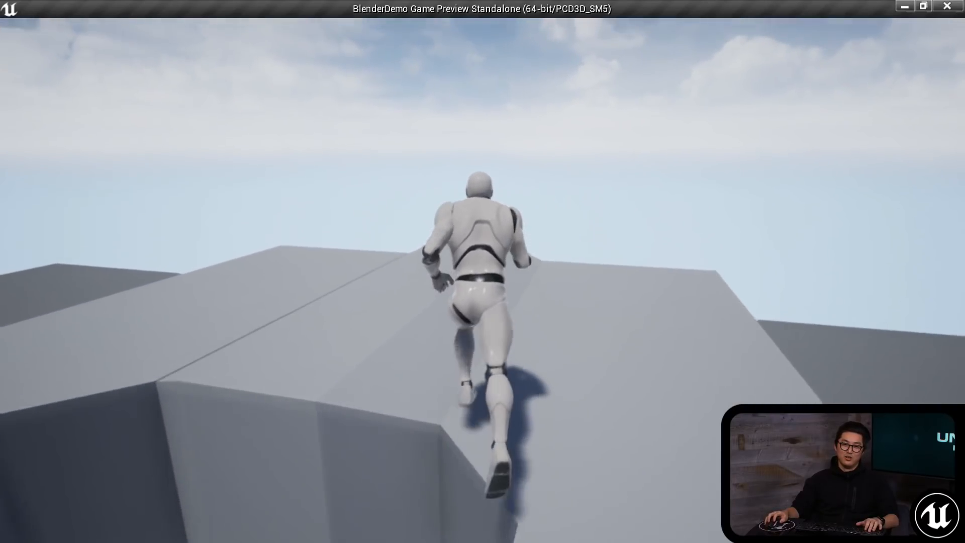
key("s")
key("w")
key("s")
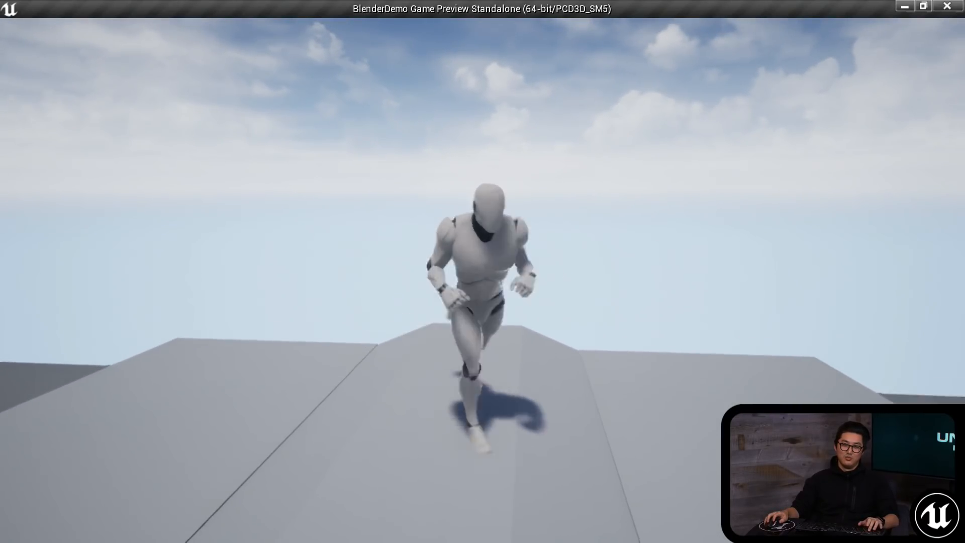
key("space")
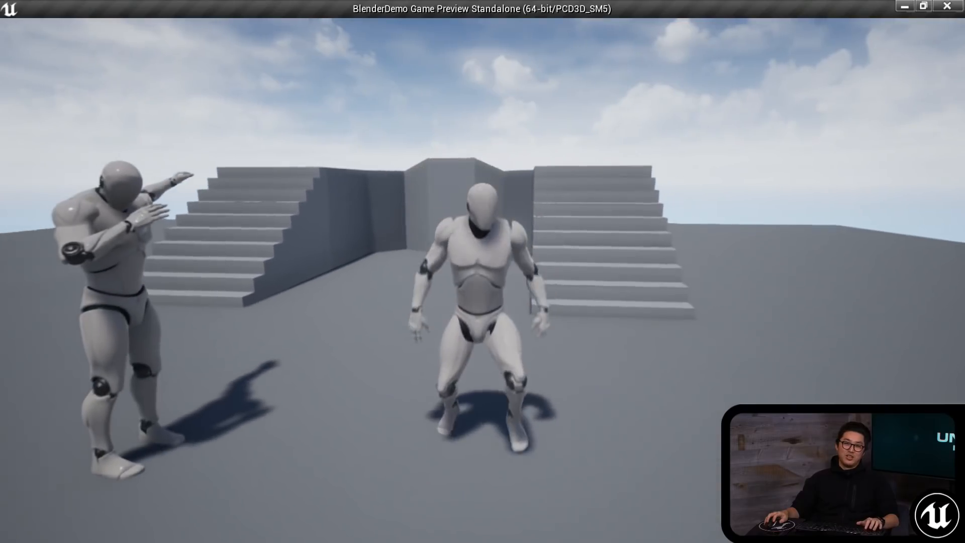
key("space")
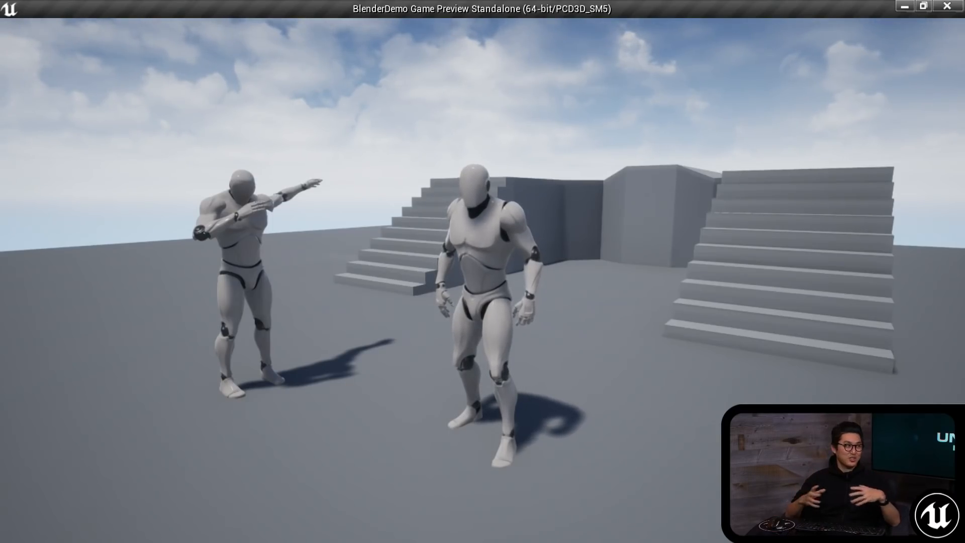
Run the character up and down the stairs in the dab pose to test the upper-body blend.
key("1")
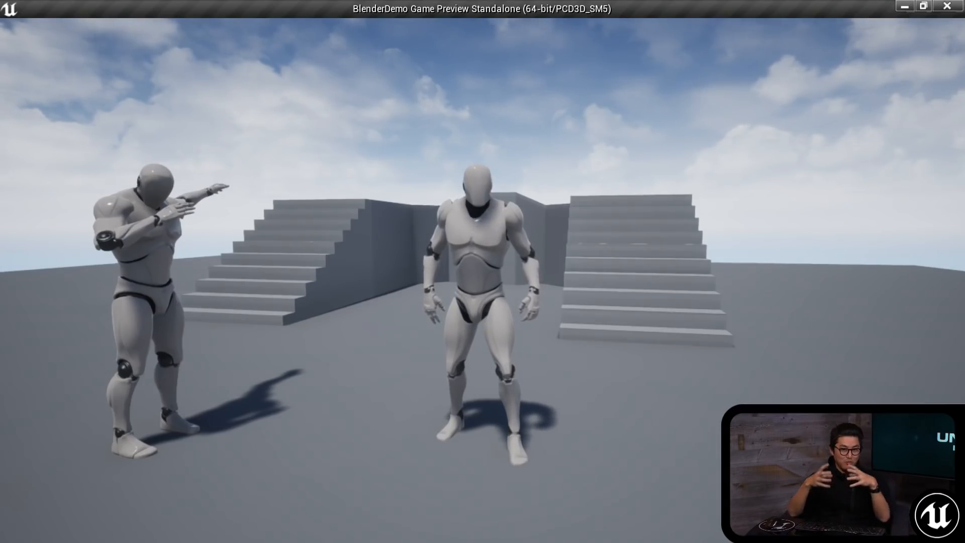
key("w")
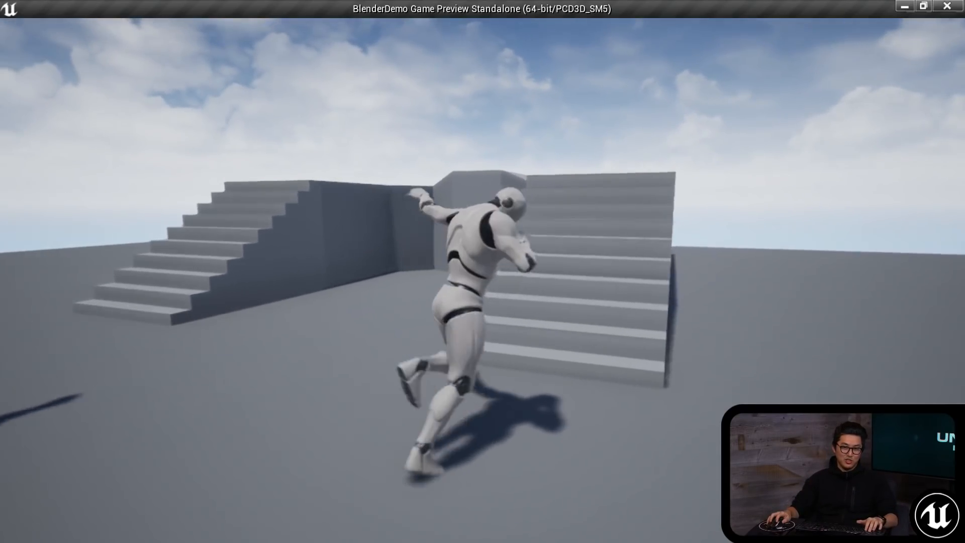
key("s")
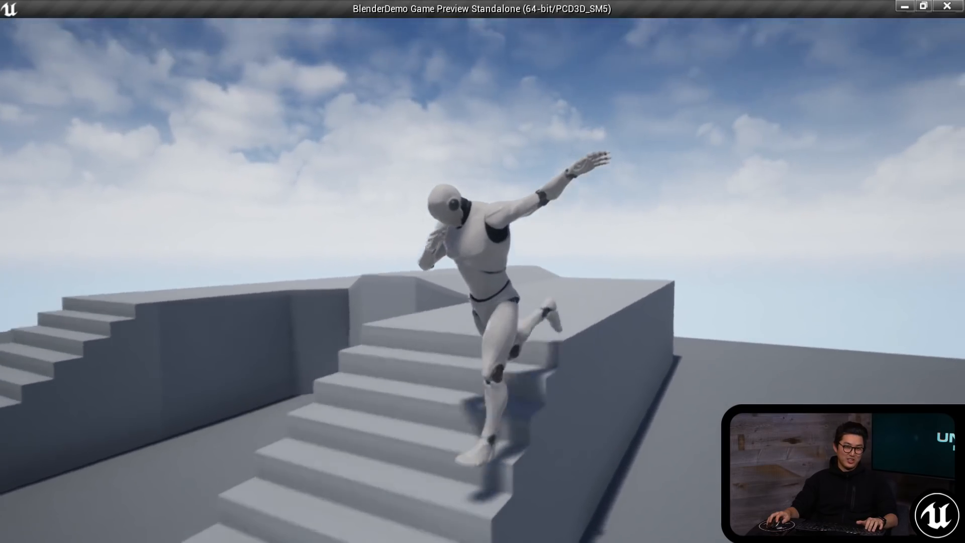
key("w")
key("s")
key("w")
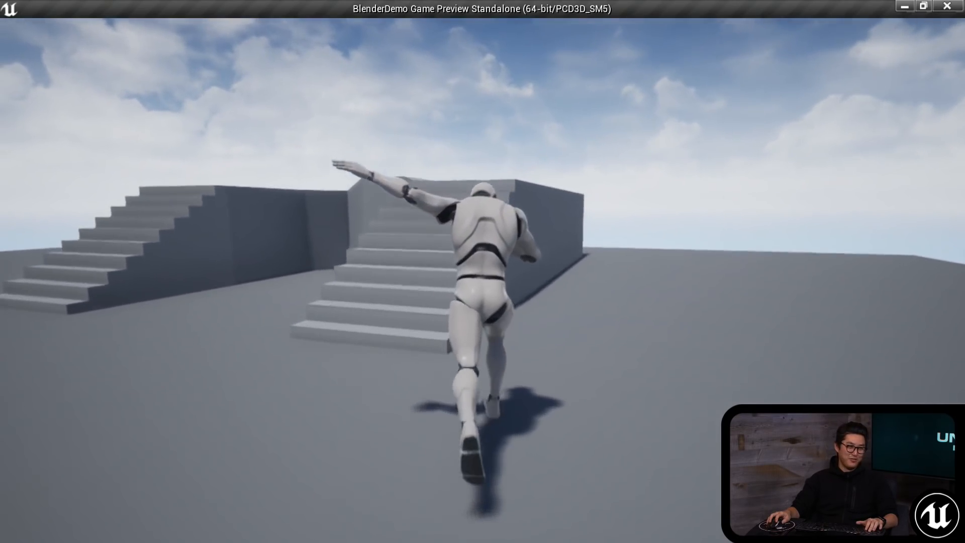
Run the character back and forth past the dabbing mannequin to test the blend, and end the game preview.
key("s")
key("w")
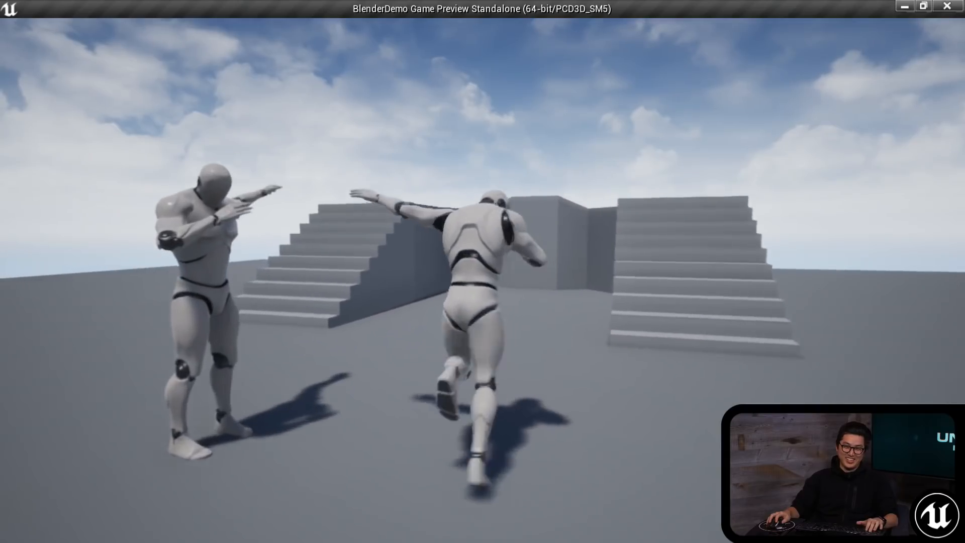
key("s")
key("w")
key("s")
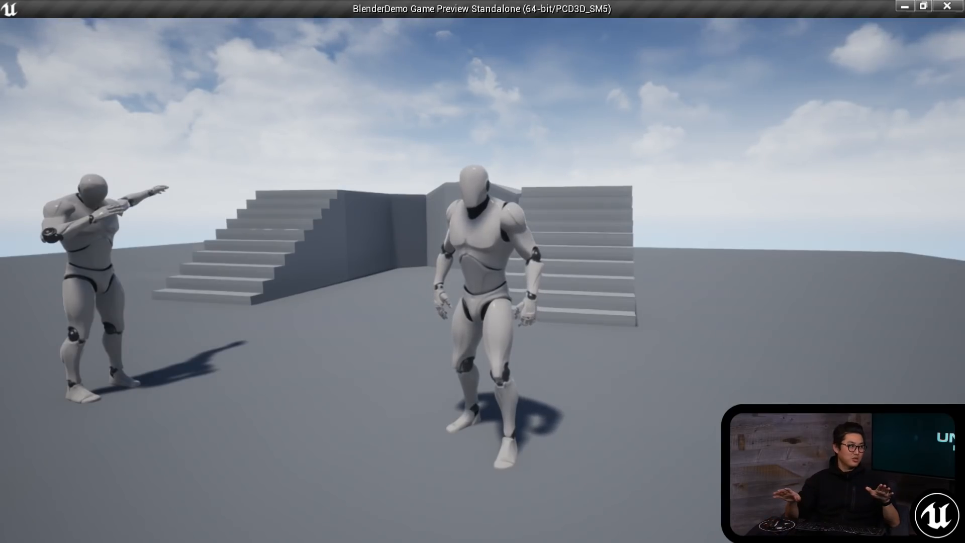
key("grave")
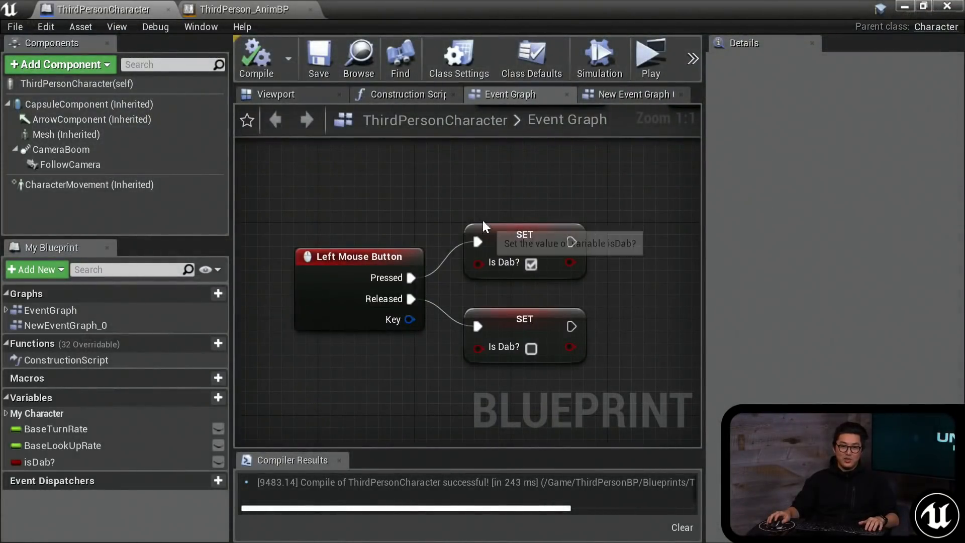
Close the blueprint editor window and save the ThirdPersonExampleMap level.
right_click_drag(482, 220, 464, 201)
left_click_drag(382, 10, 488, 90)
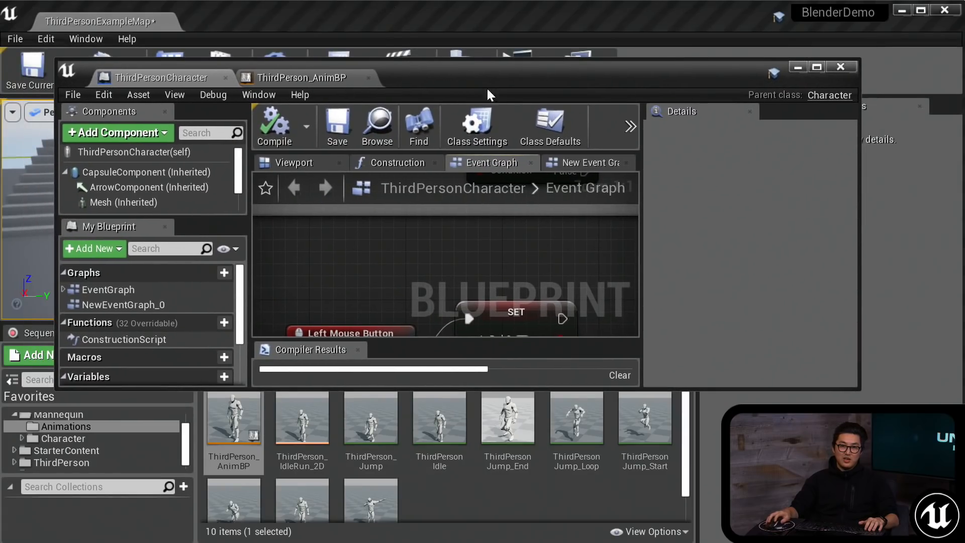
left_click(840, 67)
key("ctrl+s")
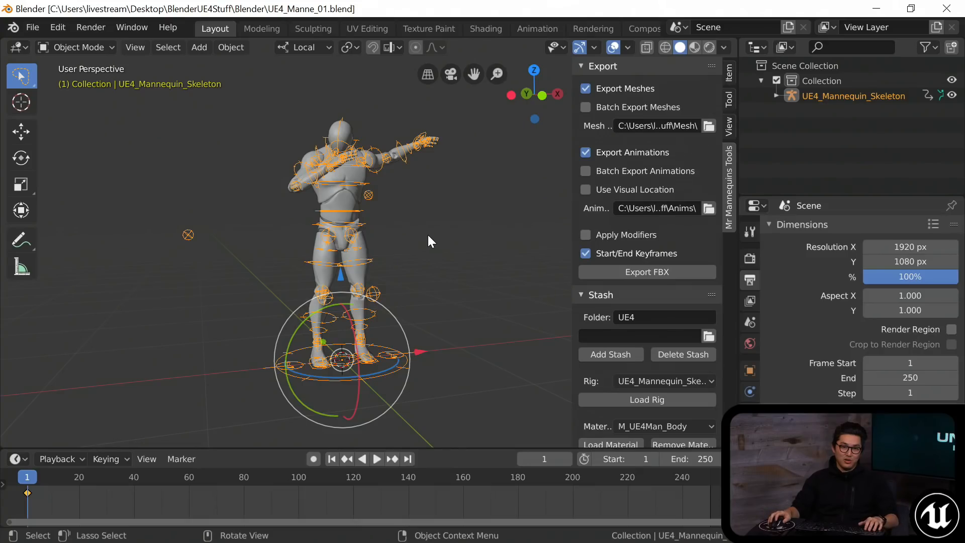
Switch to Blender and start a new file with the default cube, camera and light scene.
middle_click_drag(427, 235, 363, 239)
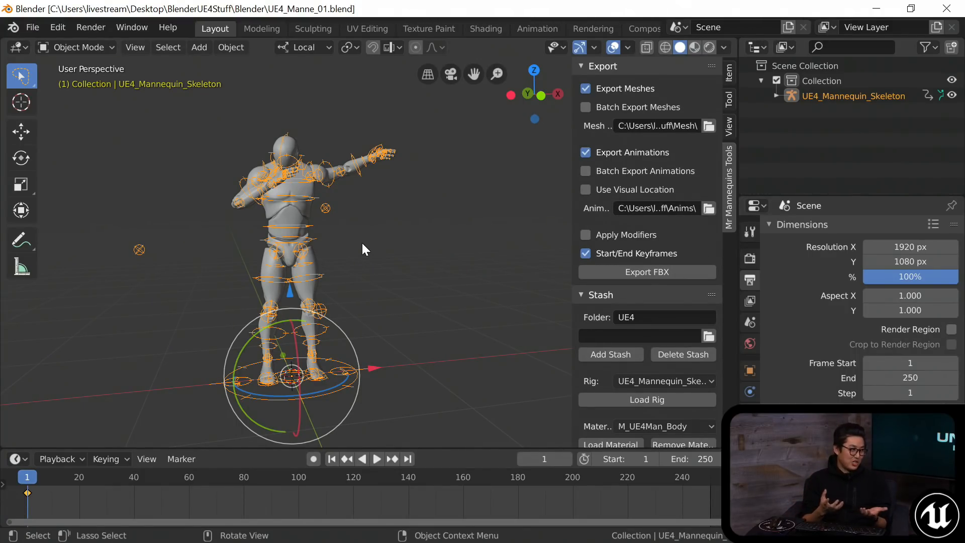
left_click(30, 27)
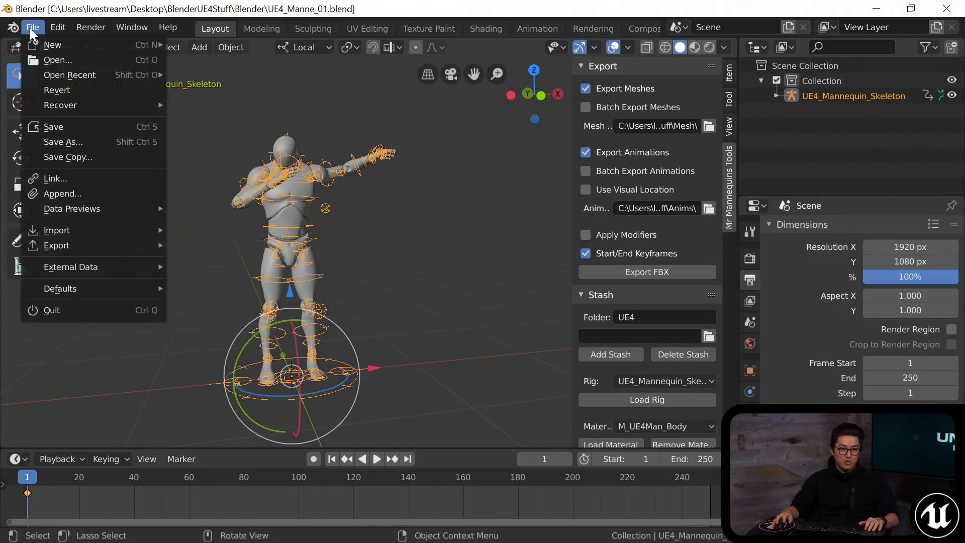
mouse_move(51, 45)
left_click(198, 43)
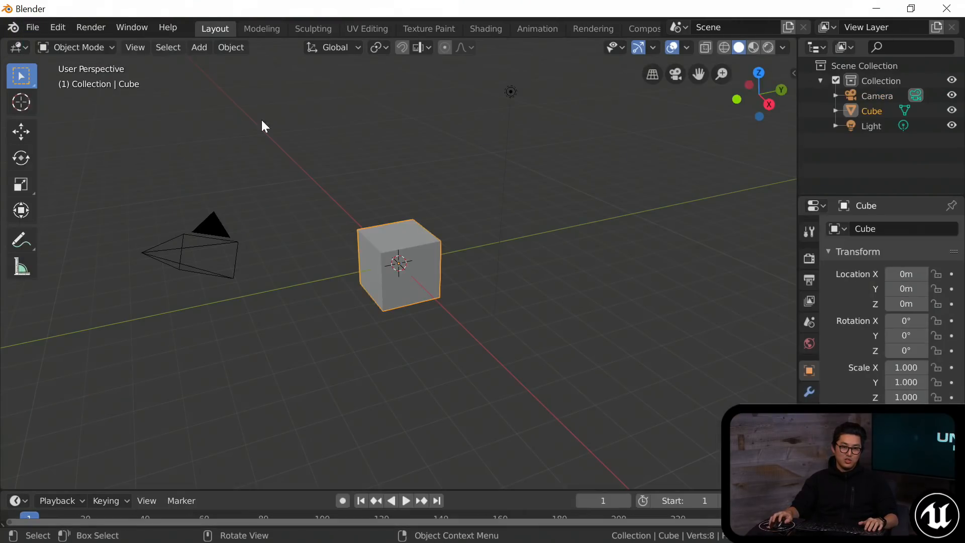
middle_click_drag(378, 247, 387, 264)
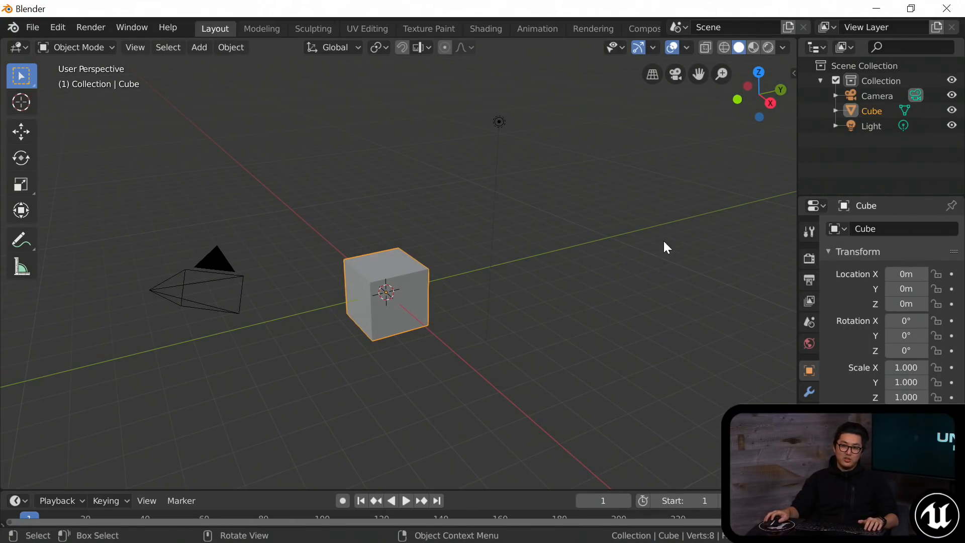
Widen the properties area, look through the tool, render, output and view layer settings, and expand the scene's Units settings.
left_click_drag(797, 186, 707, 188)
left_click(719, 299)
left_click(720, 280)
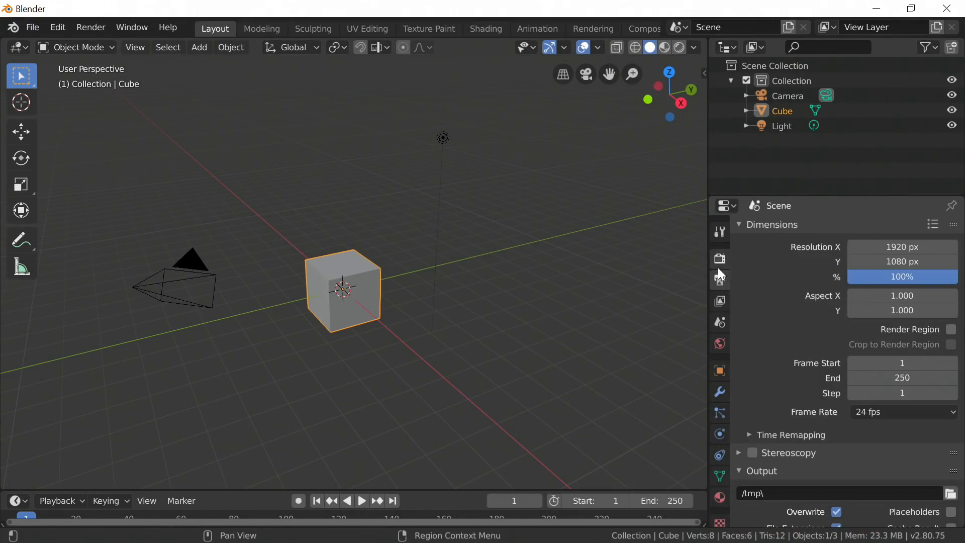
left_click(720, 258)
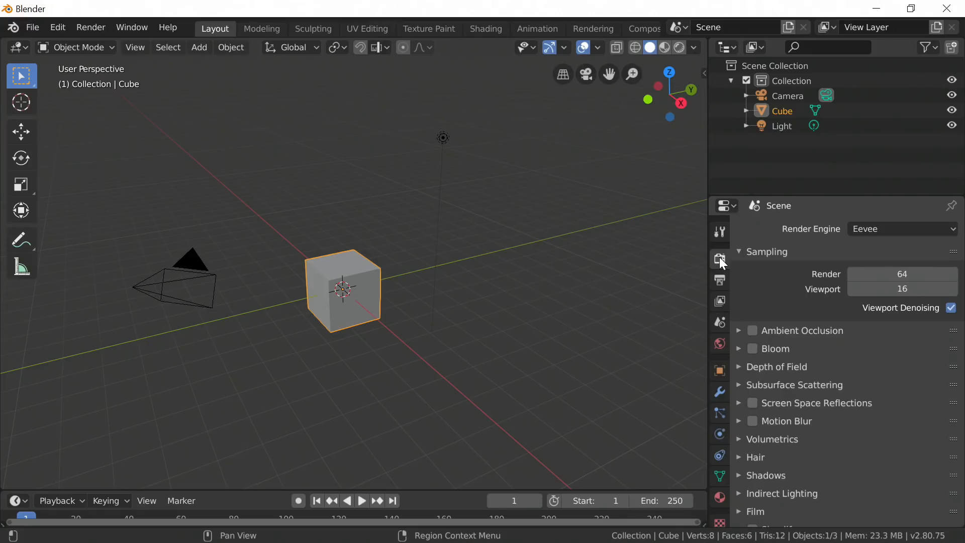
left_click(720, 232)
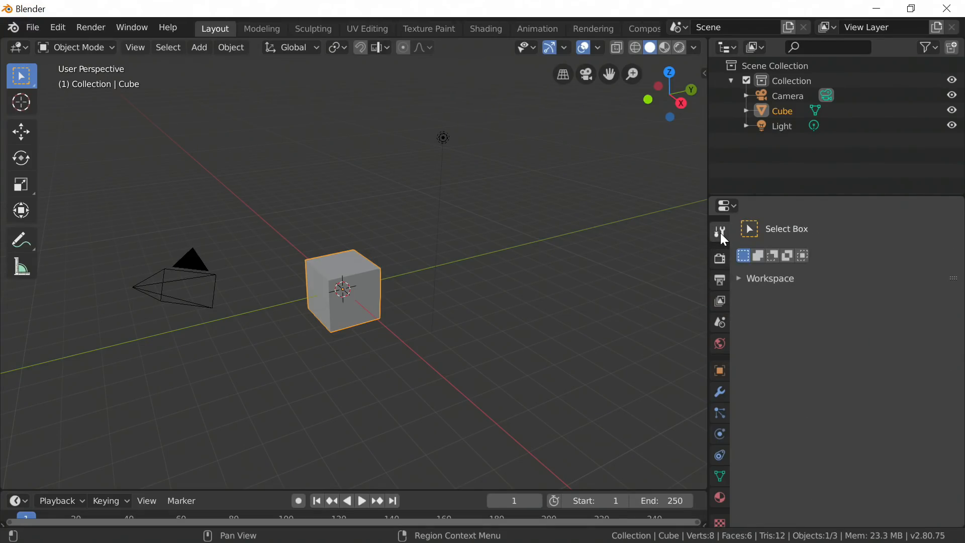
left_click(721, 258)
left_click(720, 281)
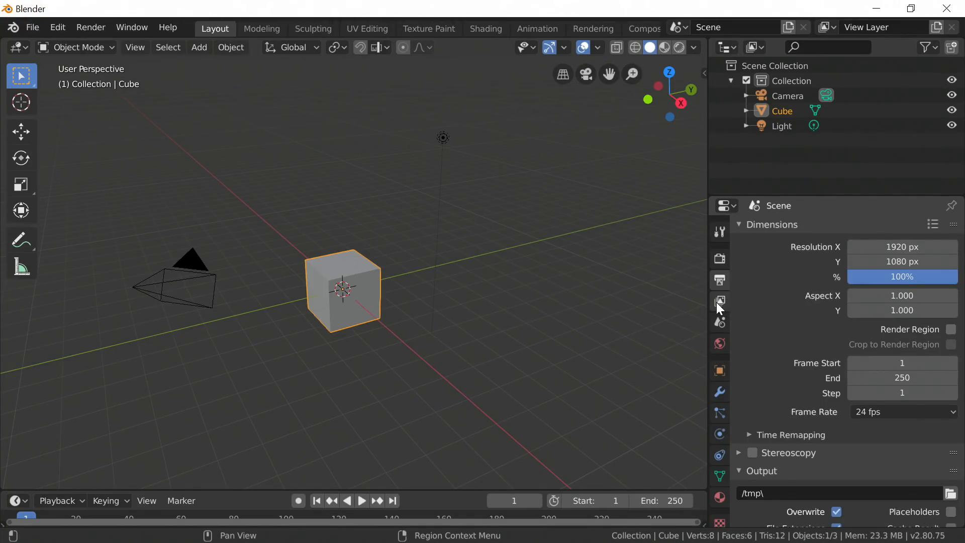
left_click(719, 301)
left_click(720, 323)
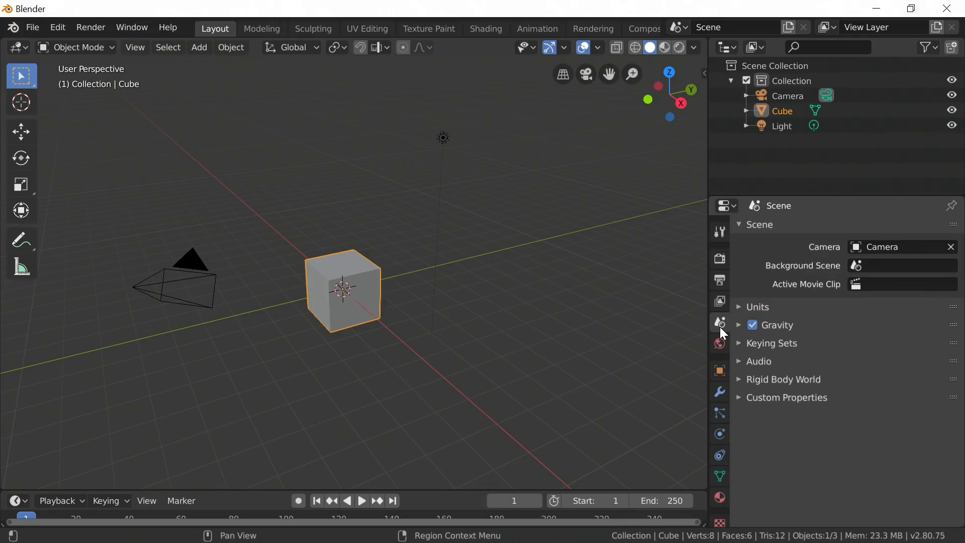
left_click(739, 309)
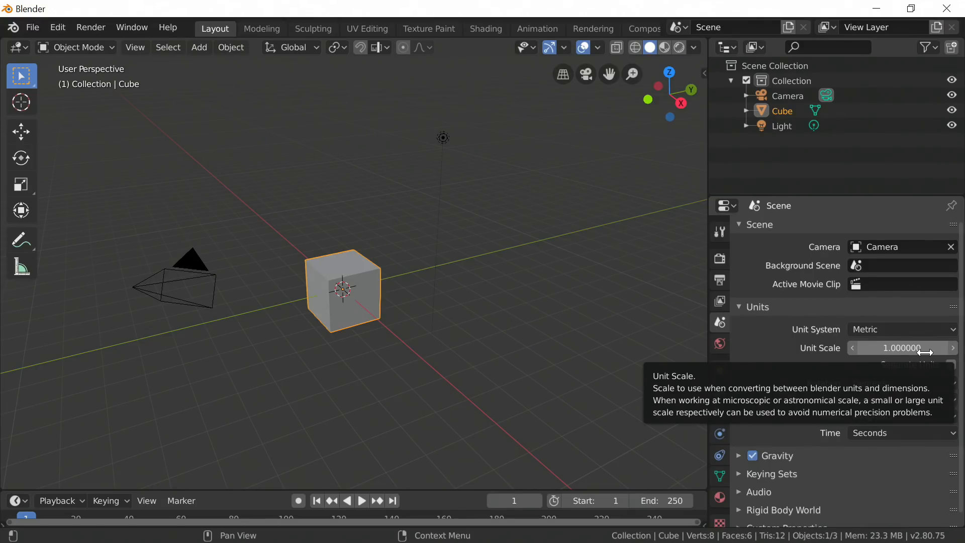
middle_click_drag(437, 320, 442, 316)
left_click(457, 316)
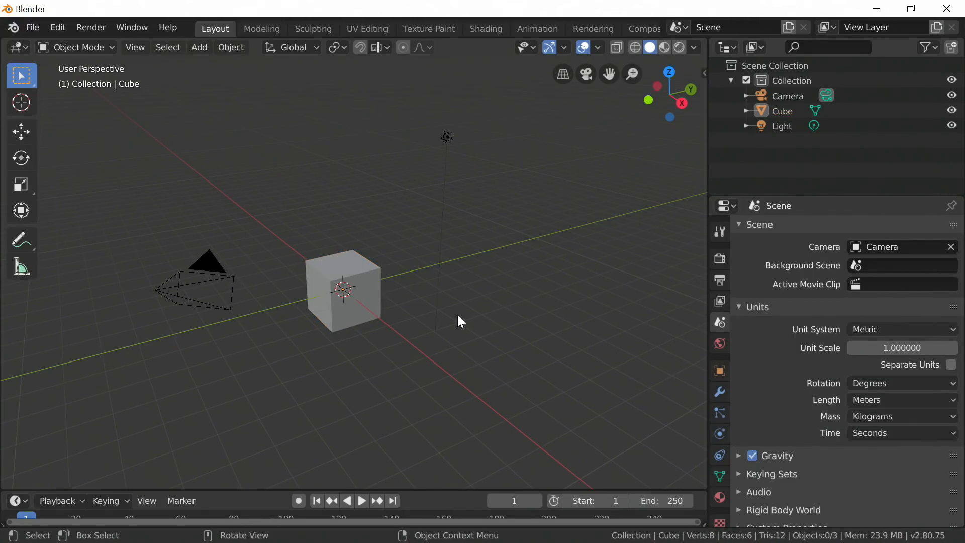
middle_click_drag(401, 306, 400, 306)
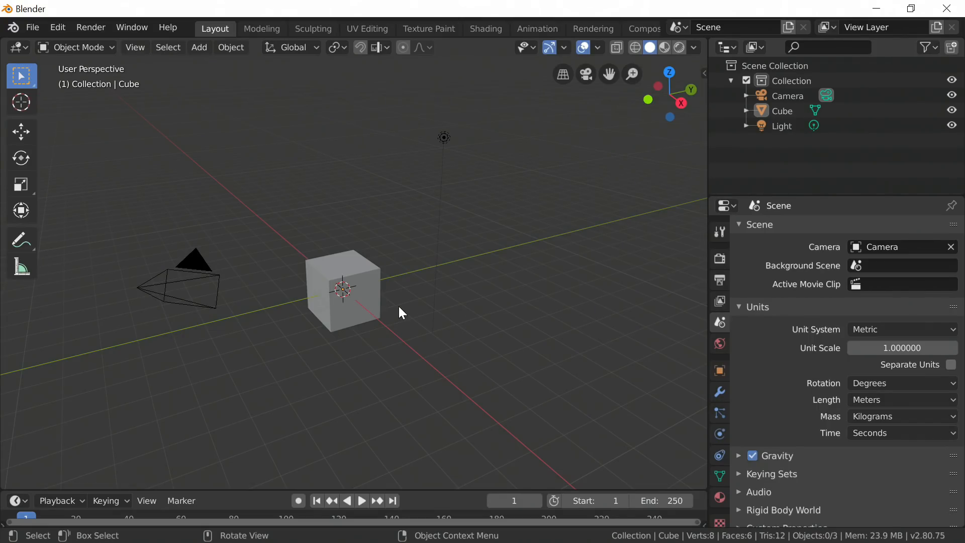
middle_click_drag(399, 306, 398, 304)
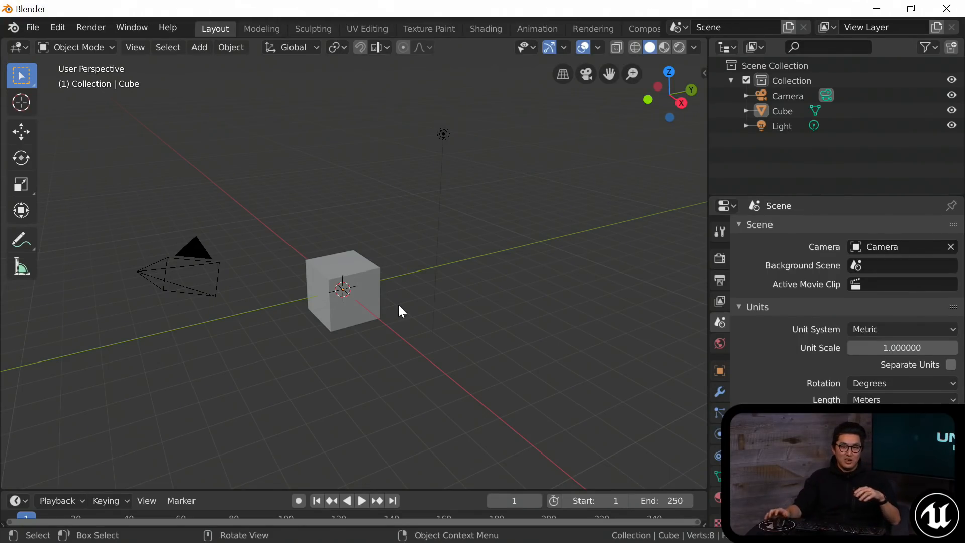
mouse_move(398, 305)
middle_mouse_down()
mouse_move(409, 308)
mouse_move(383, 303)
mouse_move(391, 292)
mouse_move(414, 311)
middle_mouse_up()
scroll(380, 296, "up", 1)
scroll(387, 294, "down", 1)
scroll(402, 302, "up", 1)
scroll(392, 303, "down", 3)
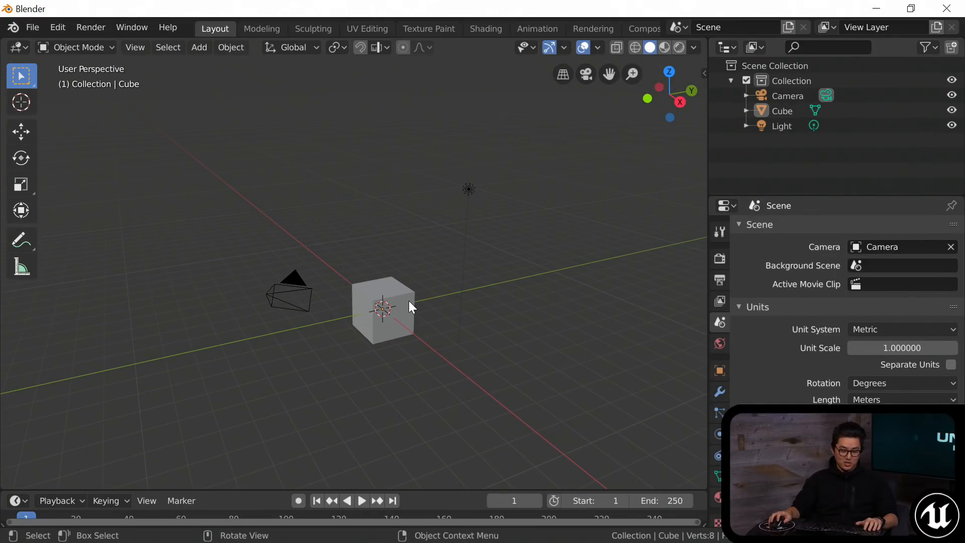
Delete the default cube, camera and light so the scene is empty.
key("a")
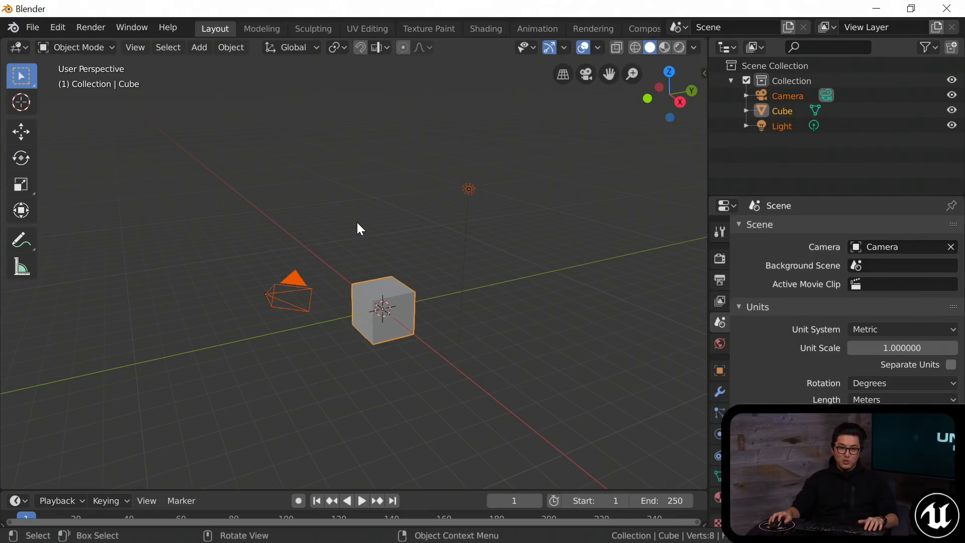
key("x")
left_click(357, 222)
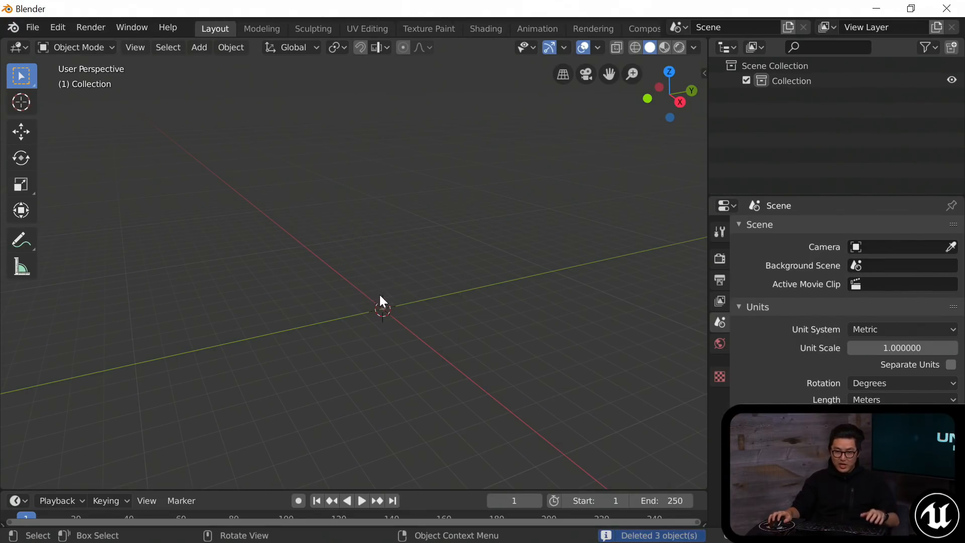
Add a cylinder mesh at the scene origin.
middle_click_drag(415, 322, 373, 276, "shift")
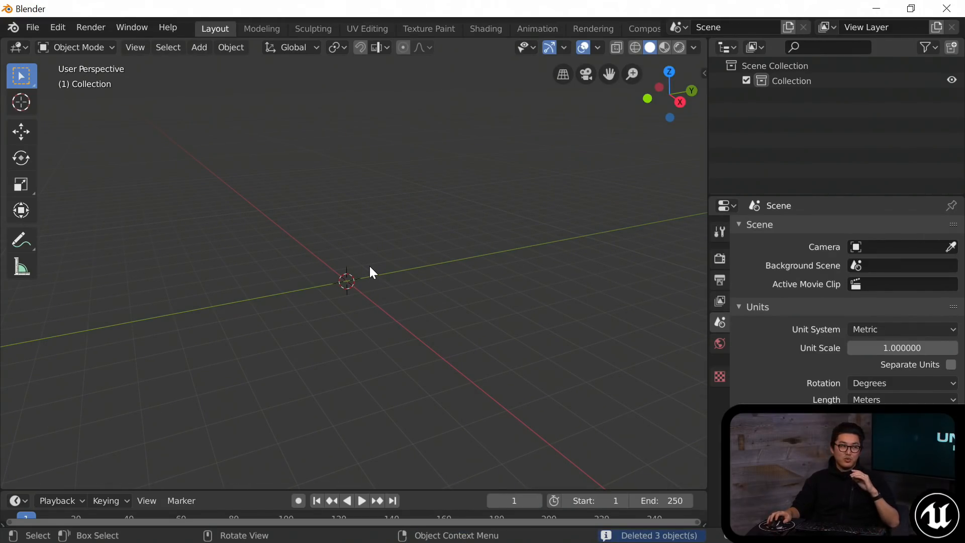
middle_click_drag(367, 266, 364, 276)
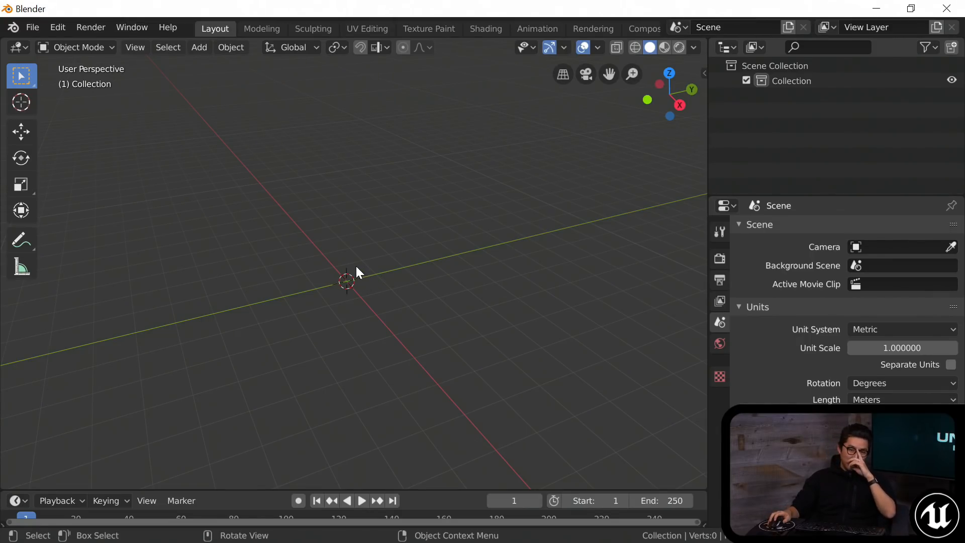
middle_click_drag(356, 266, 330, 245)
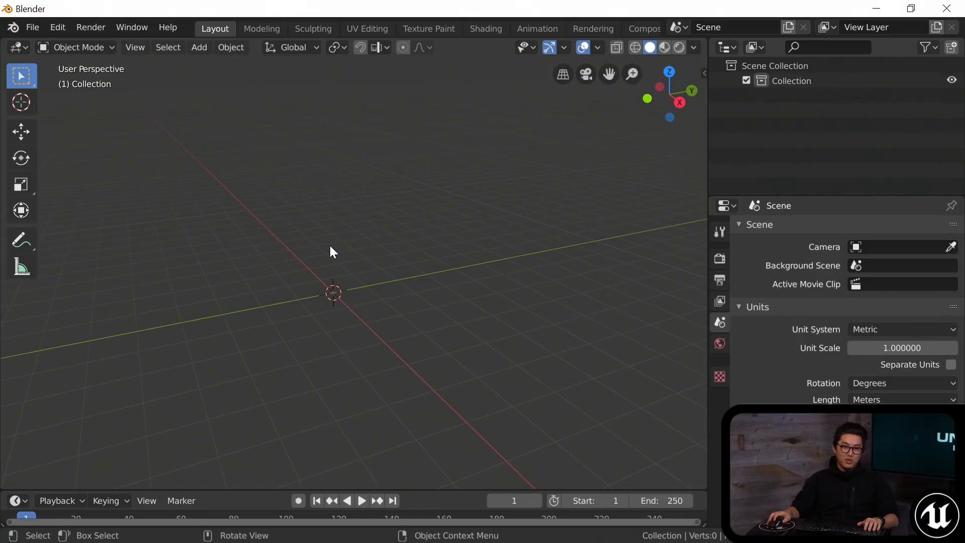
left_click(198, 47)
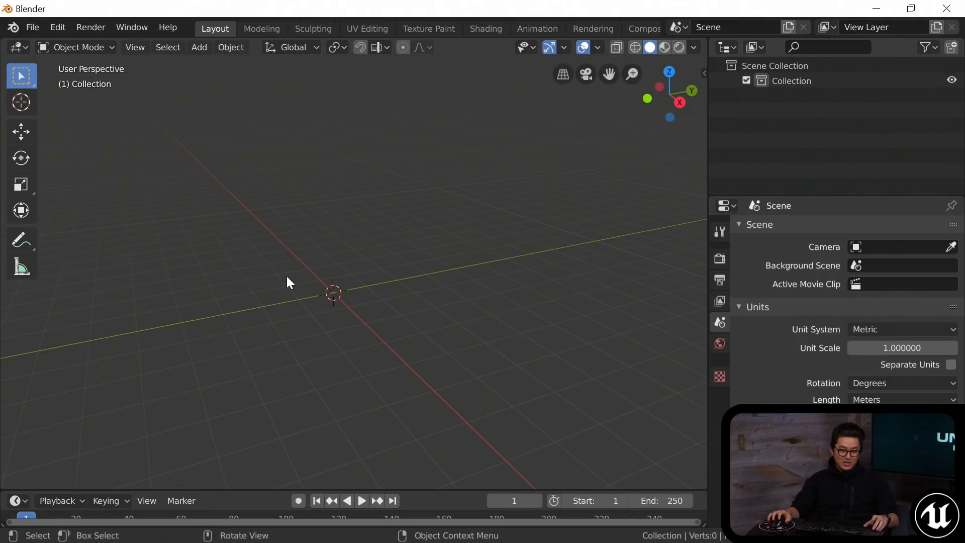
key("shift+a")
mouse_move(292, 255)
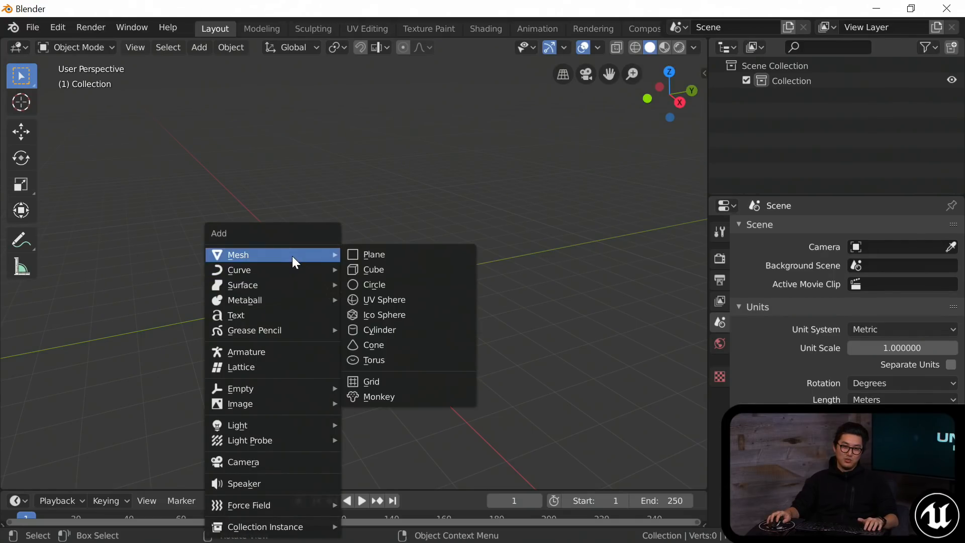
left_click(394, 336)
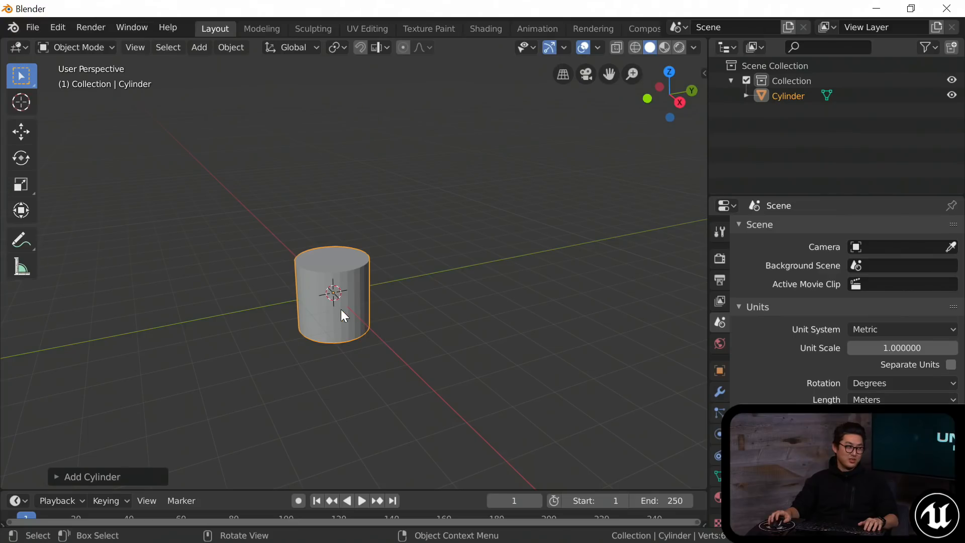
scroll(333, 305, "up", 2)
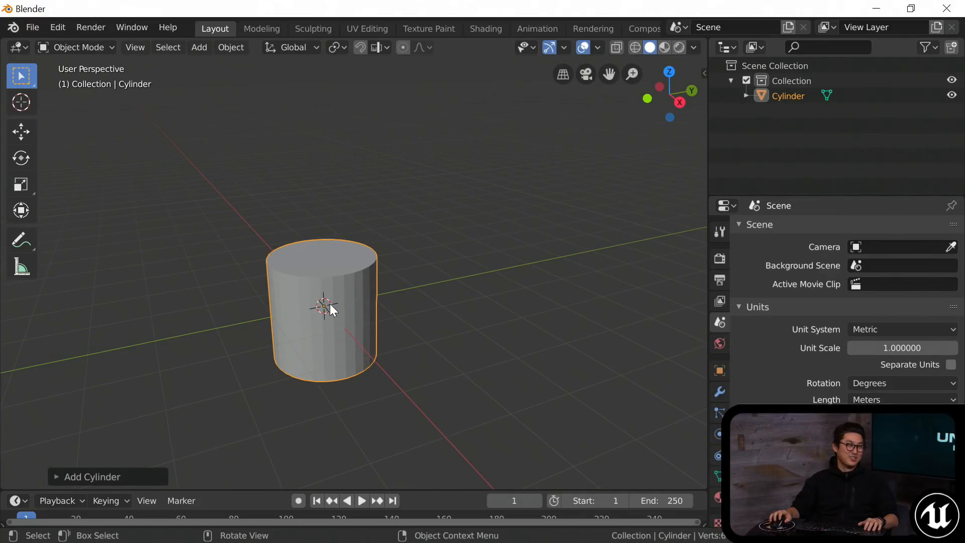
scroll(330, 304, "up", 2)
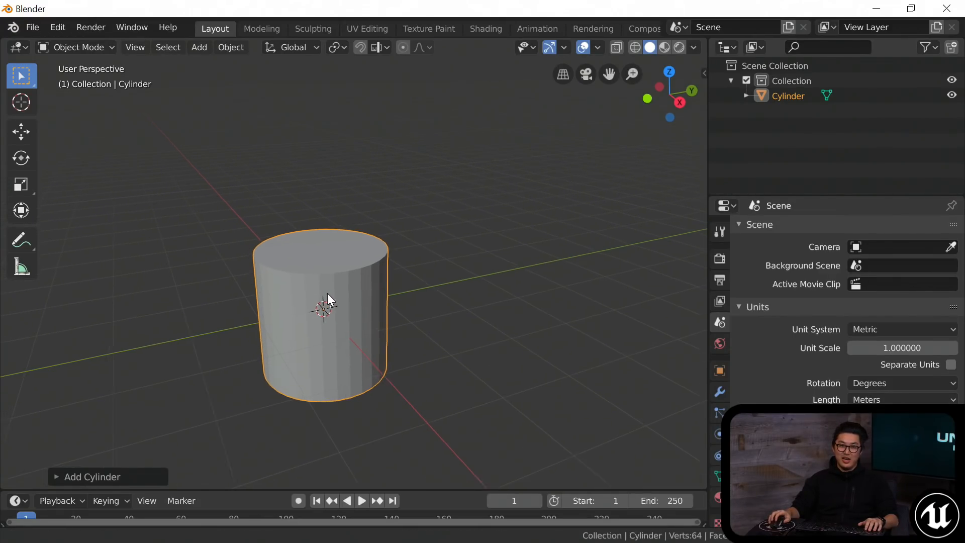
middle_click_drag(327, 293, 360, 281, "shift")
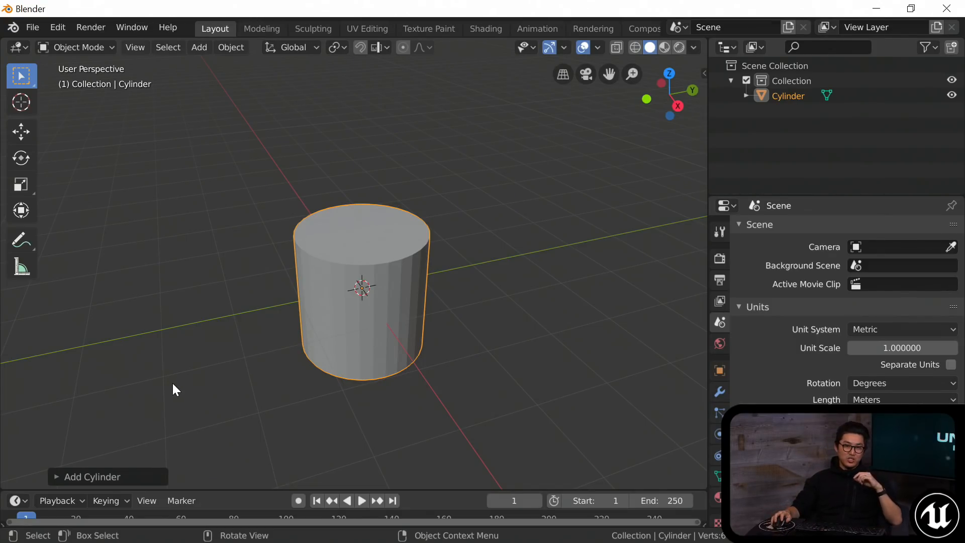
Set the new cylinder to 8 vertices with a radius of 0.1 m.
left_click(119, 477)
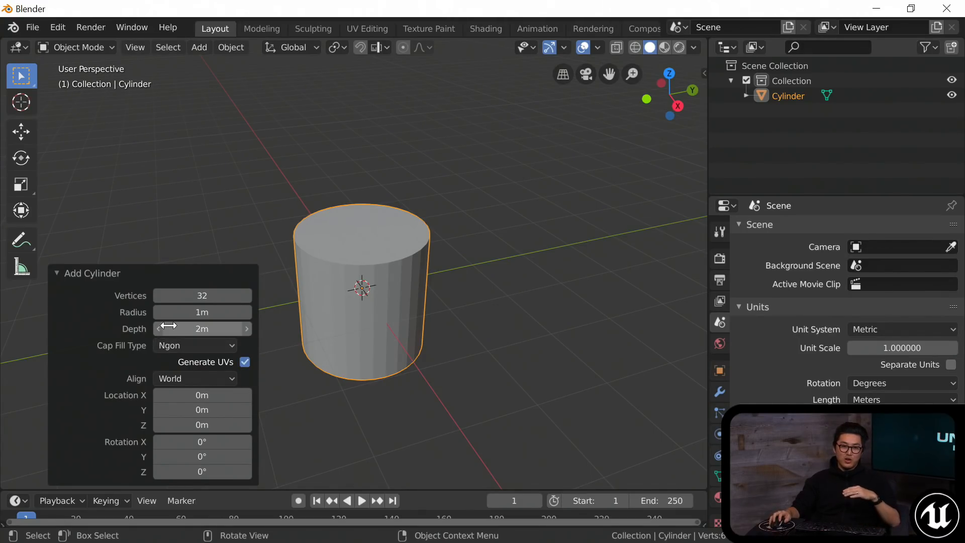
left_click(204, 296)
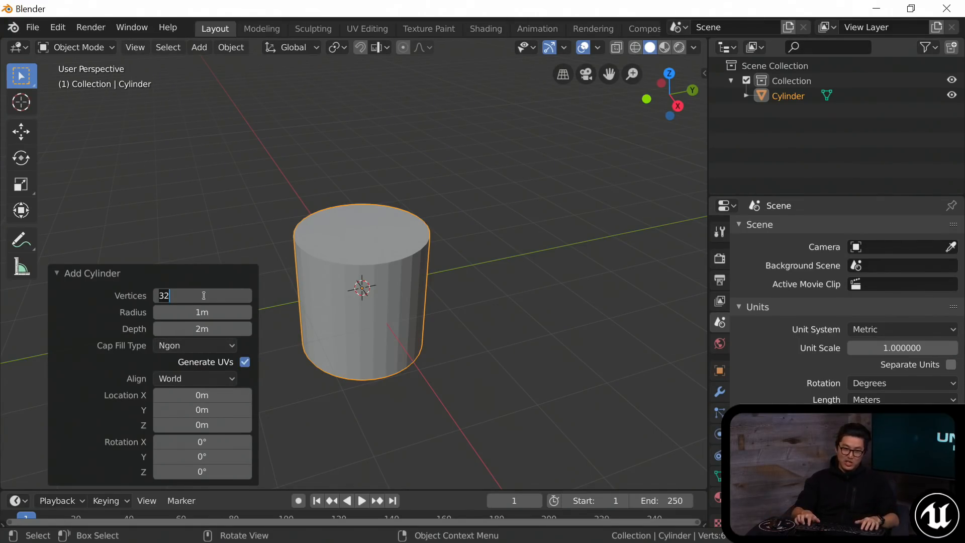
type("8")
key("Return")
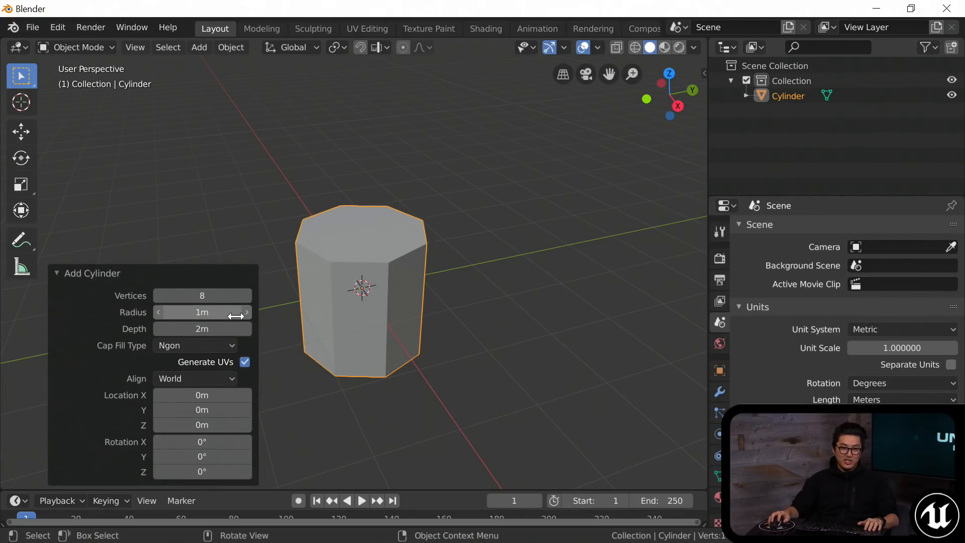
left_click(220, 313)
key("Return")
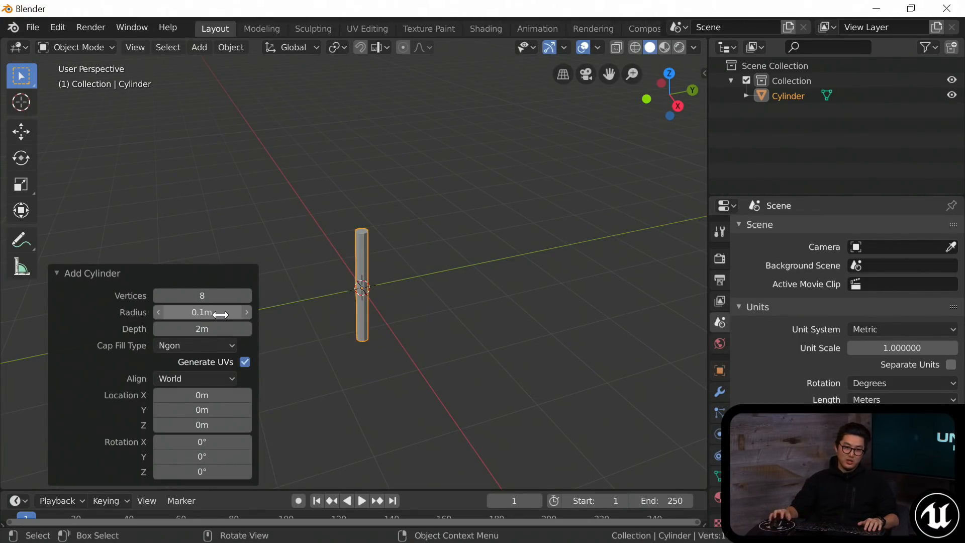
Set the new cylinder's depth to 1 m.
left_click(216, 327)
left_click(217, 326)
key("BackSpace")
key("BackSpace")
type("1m")
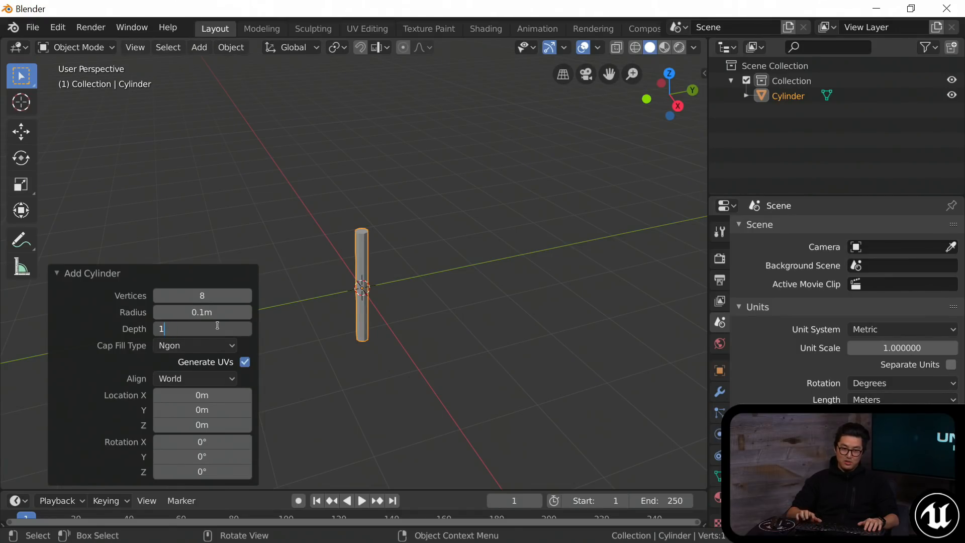
key("Return")
scroll(349, 296, "up", 2)
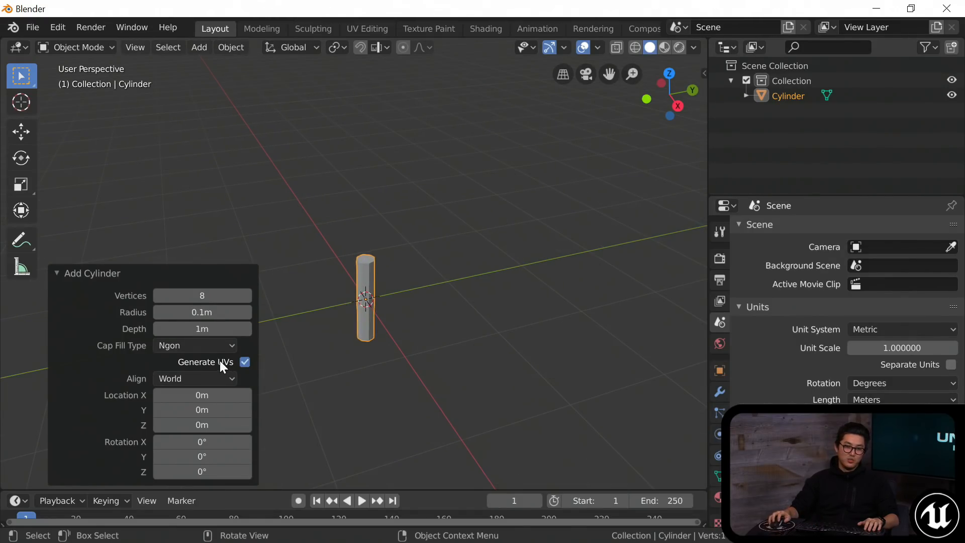
left_click(320, 337)
left_click(378, 297)
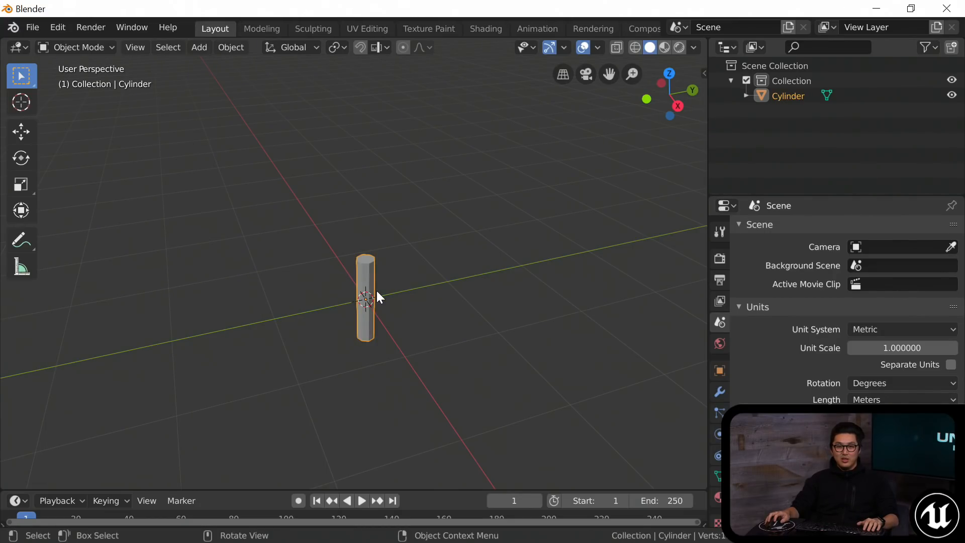
Deselect the cylinder and enlarge the timeline area upwards.
scroll(377, 292, "up", 2)
middle_click_drag(377, 291, 359, 297, "shift")
mouse_move(359, 297)
middle_mouse_down()
mouse_move(351, 276)
mouse_move(357, 293)
middle_mouse_up()
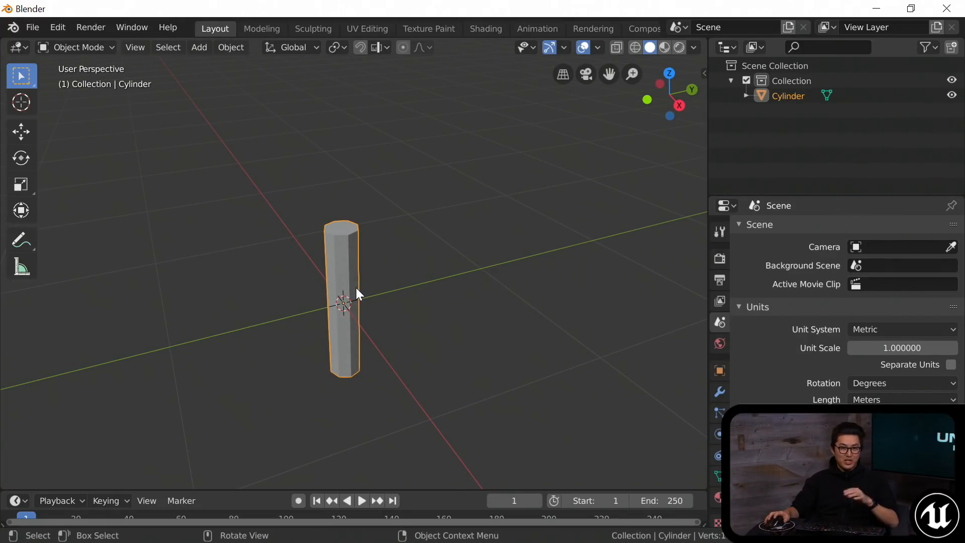
left_click(284, 286)
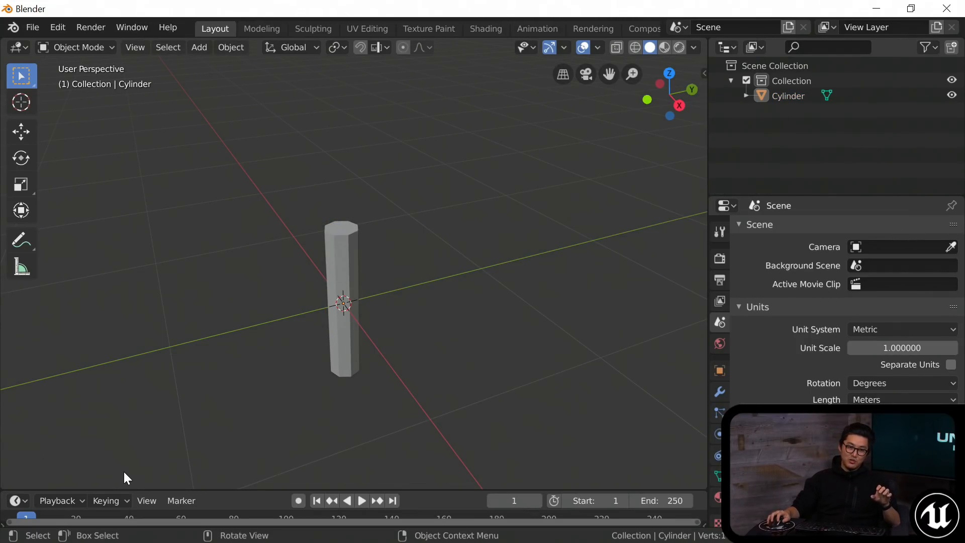
left_click(141, 498)
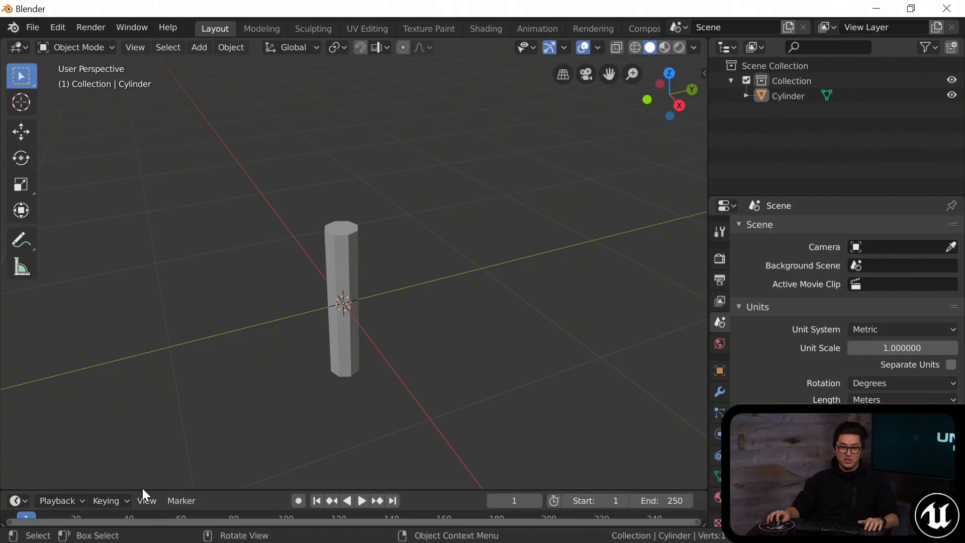
left_click_drag(144, 490, 142, 463)
scroll(321, 306, "up", 2)
middle_click_drag(340, 293, 360, 265, "shift")
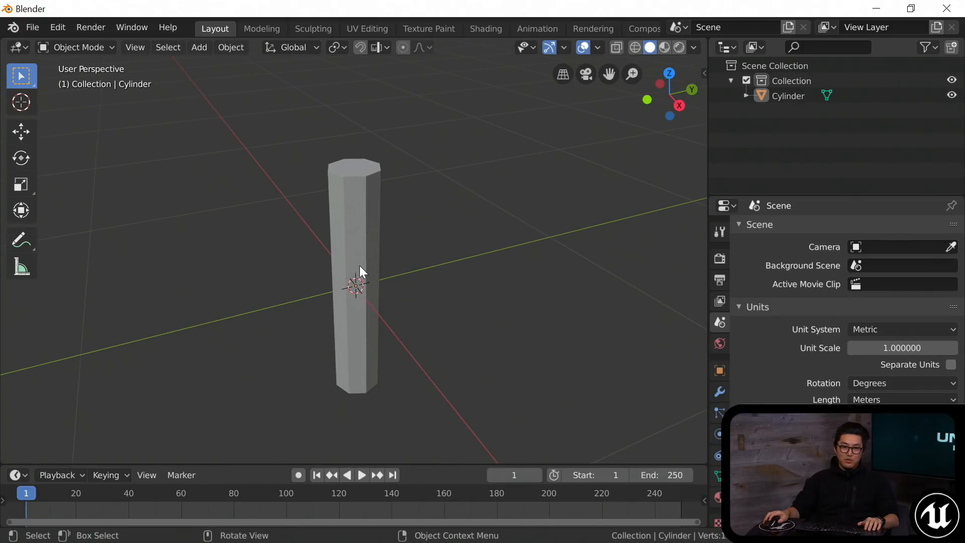
Select the cylinder and enter Edit Mode with face selection active.
left_click(360, 259)
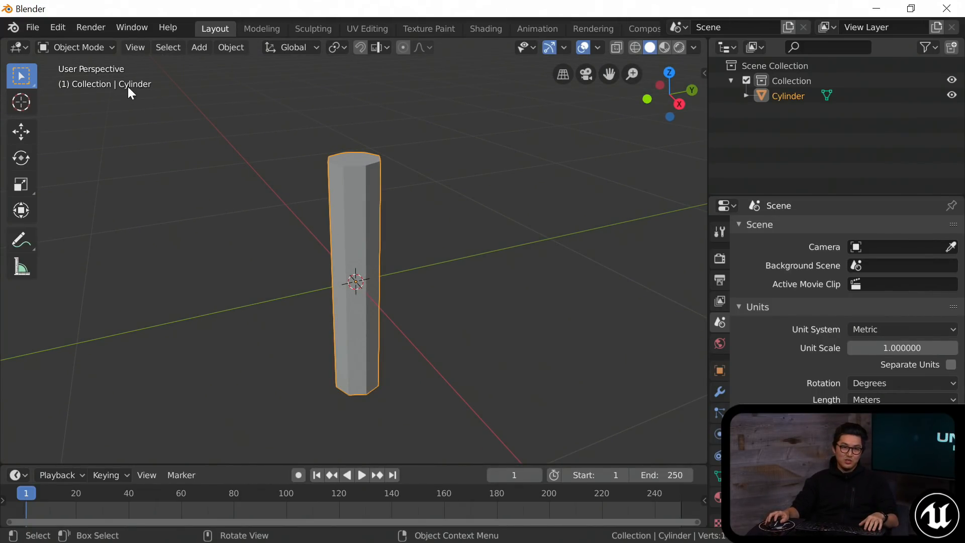
left_click(99, 47)
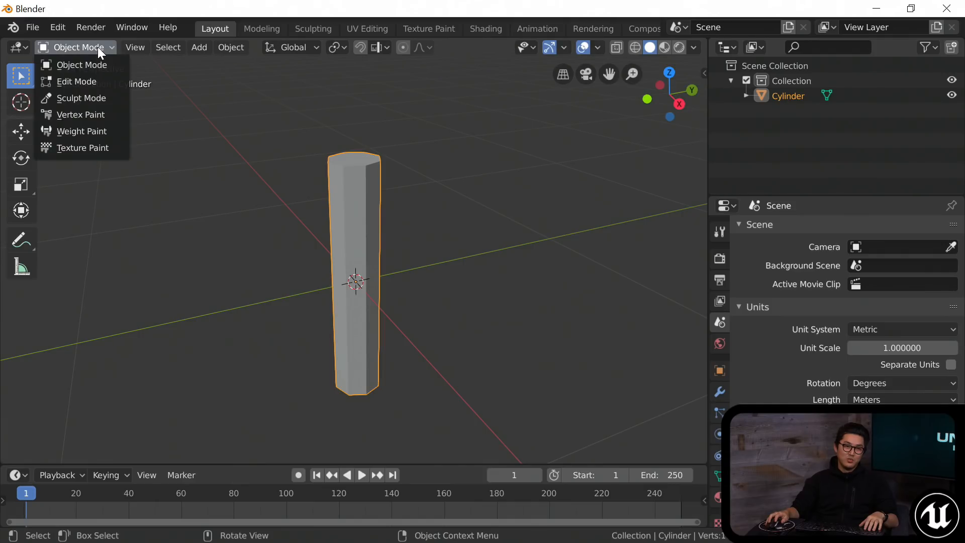
left_click(89, 83)
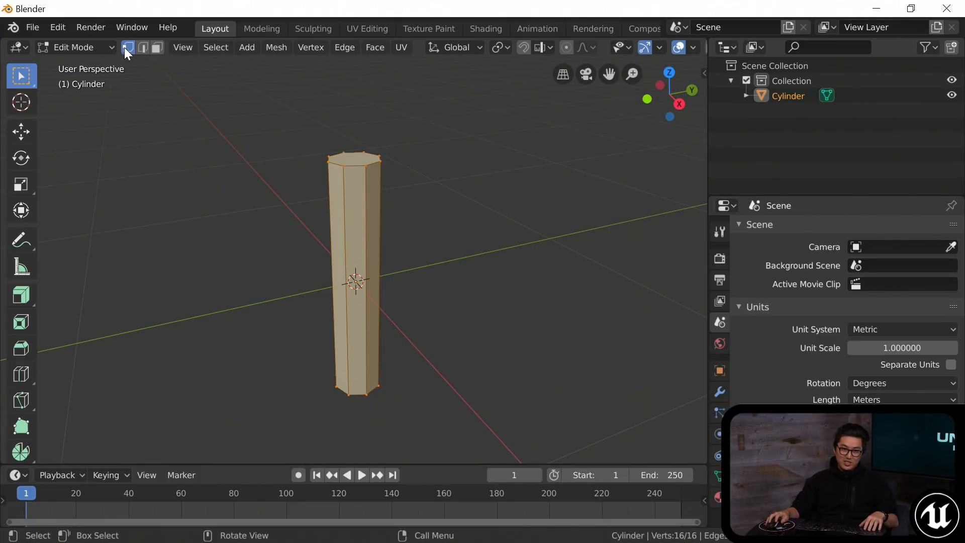
left_click(157, 47)
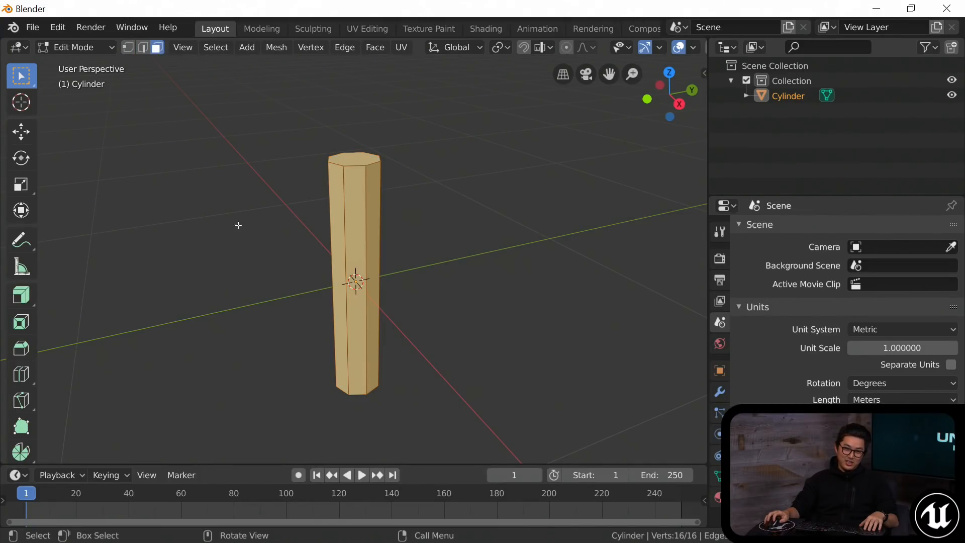
Clear the face selection, leave Edit Mode, and re-enter it with the cylinder selected.
left_click(244, 232)
key("Tab")
left_click(244, 232)
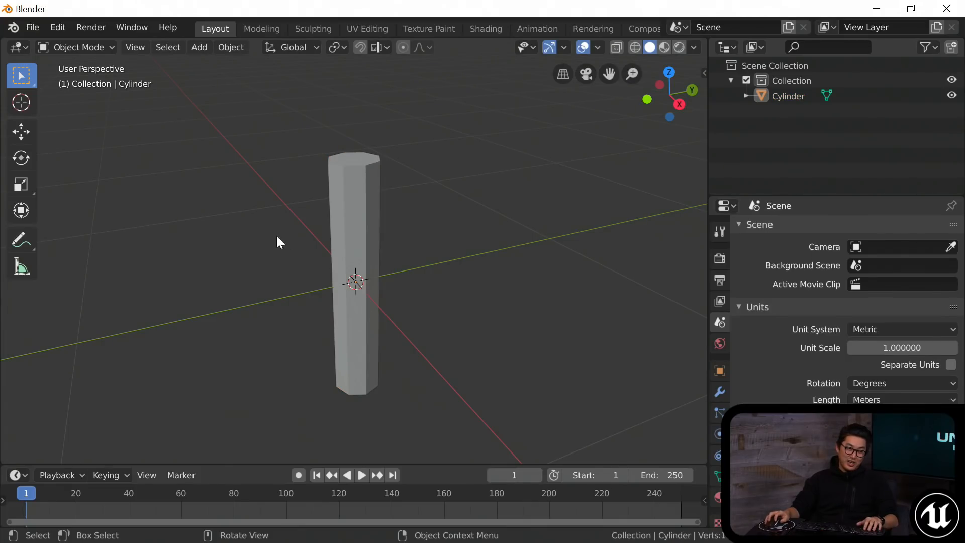
left_click(362, 203)
key("Tab")
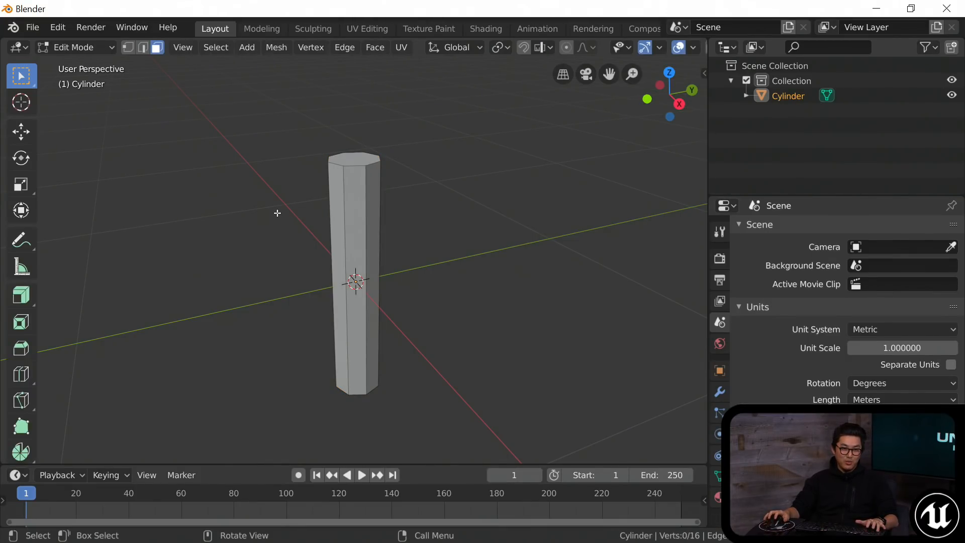
Cycle through the vertex, edge and face selection modes on the cylinder mesh to compare them.
key("1")
key("2")
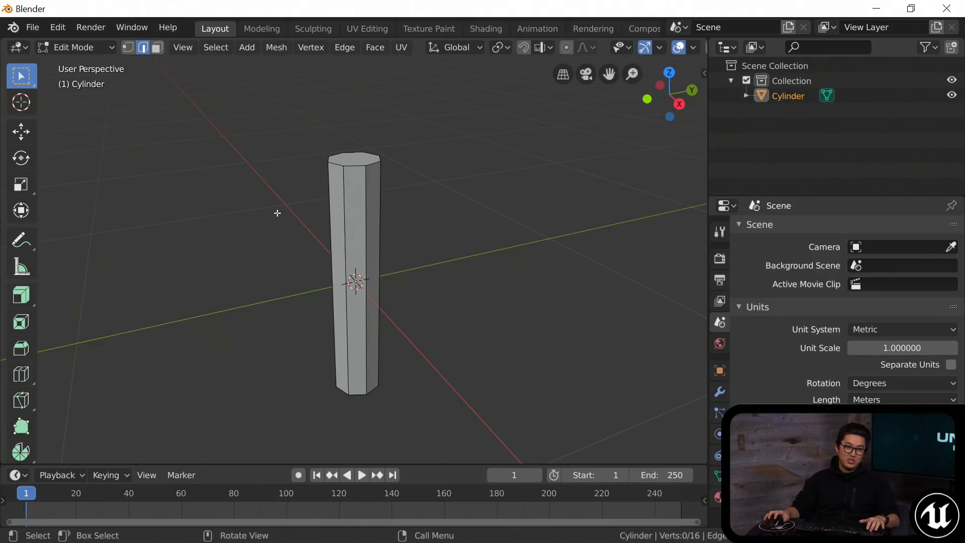
key("3")
key("1")
key("2")
key("3")
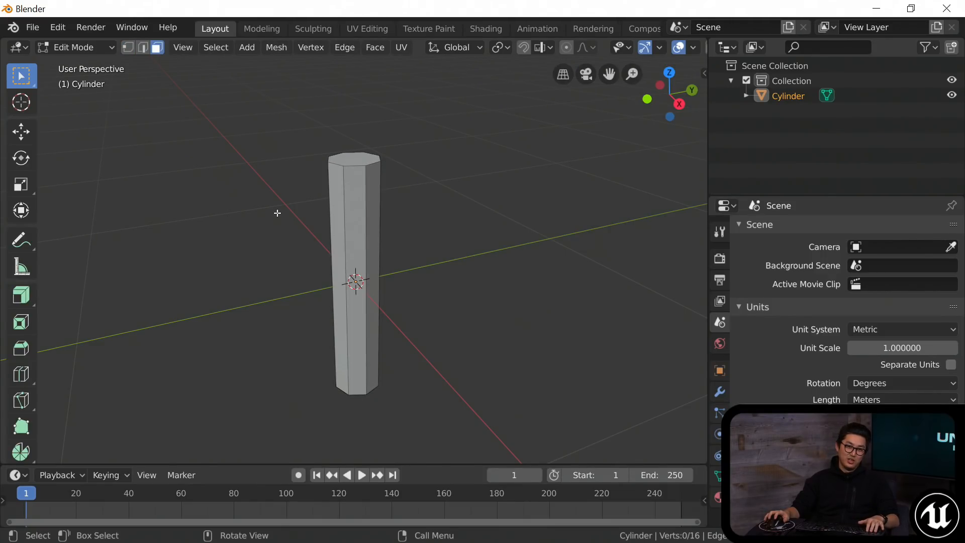
middle_click_drag(280, 213, 301, 220)
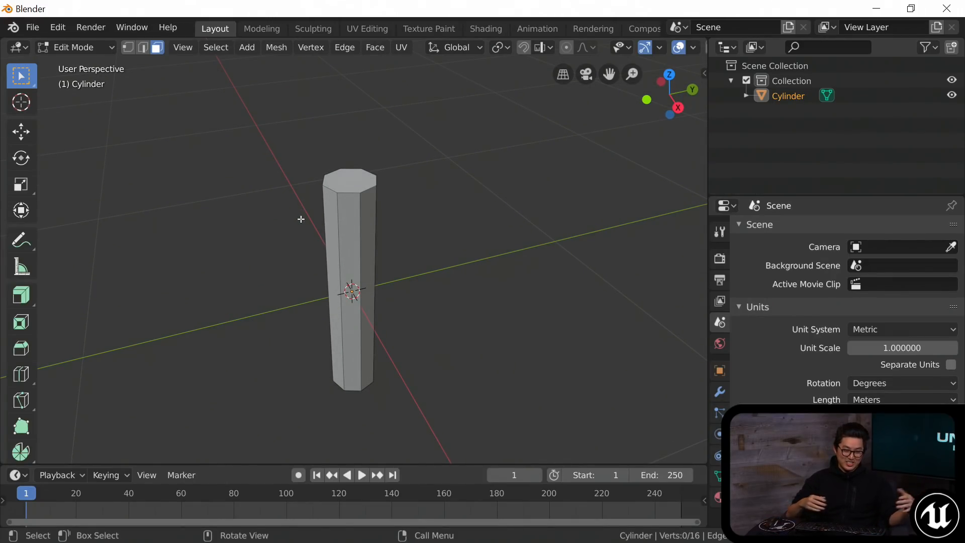
key("2")
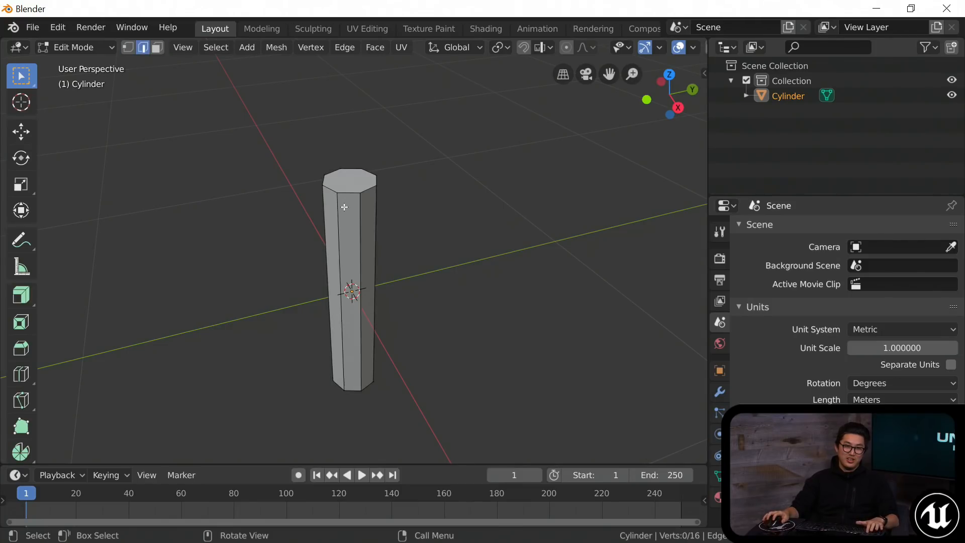
key("3")
key("2")
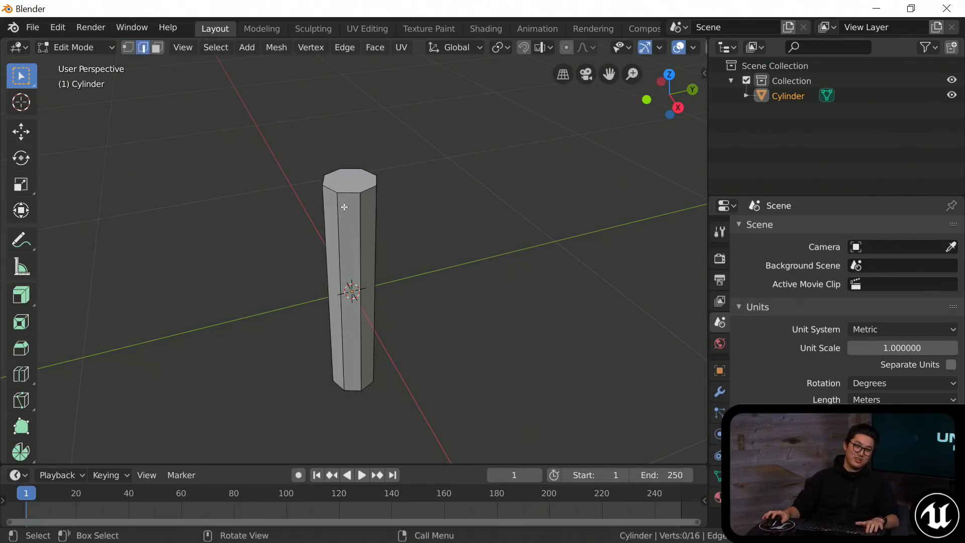
key("3")
Switch to edge selection, try box-selecting the cylinder's top and side edges in solid view, and clear the selection.
scroll(366, 201, "up", 2)
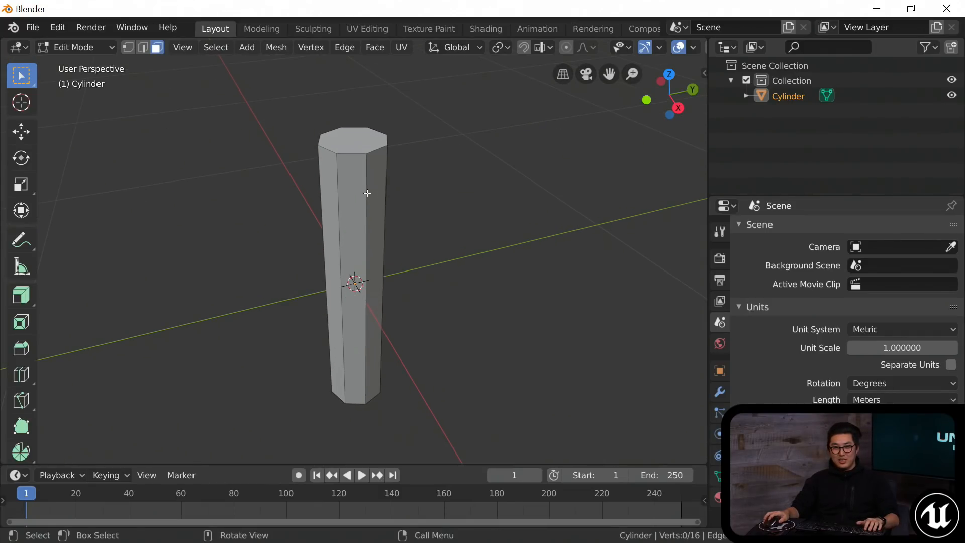
scroll(364, 187, "up", 2)
middle_click_drag(357, 194, 344, 232, "shift")
key("2")
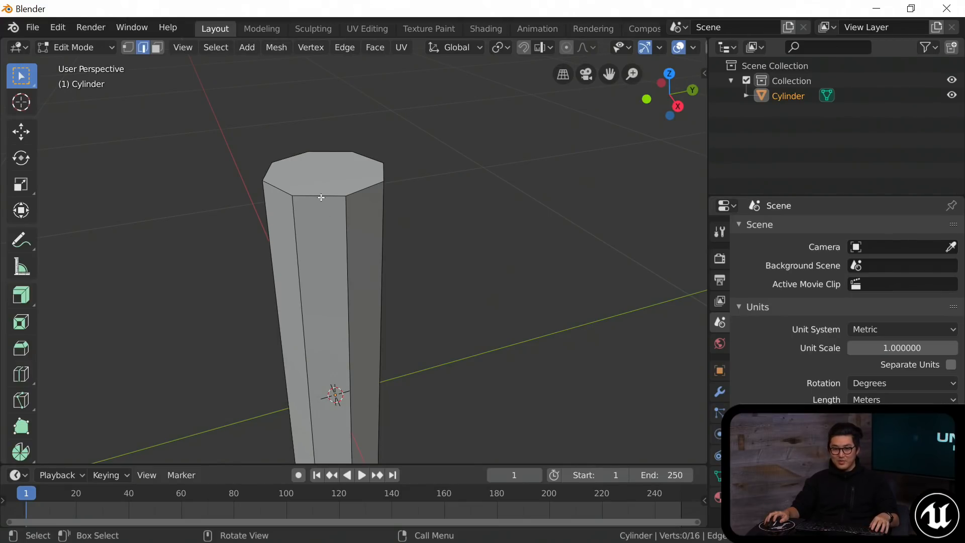
mouse_move(339, 202)
middle_mouse_down()
mouse_move(327, 183)
mouse_move(335, 197)
middle_mouse_up()
left_click_drag(209, 104, 431, 190)
middle_click_drag(368, 190, 356, 178)
scroll(364, 194, "down", 1)
left_click_drag(179, 198, 473, 225)
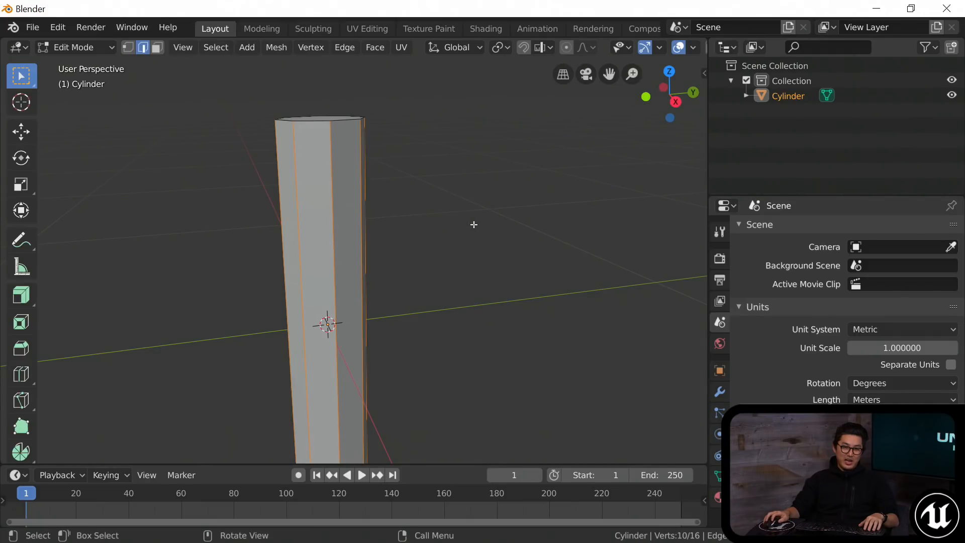
left_click(426, 219)
middle_click_drag(426, 219, 379, 206)
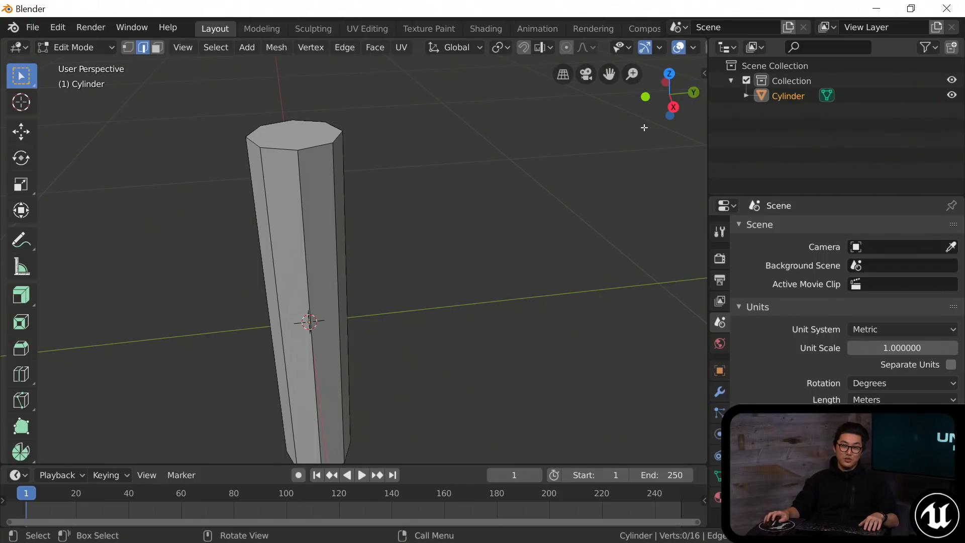
Widen the 3D viewport to reveal the shading options, and preview wireframe shading before restoring solid shading.
left_click_drag(707, 143, 808, 142)
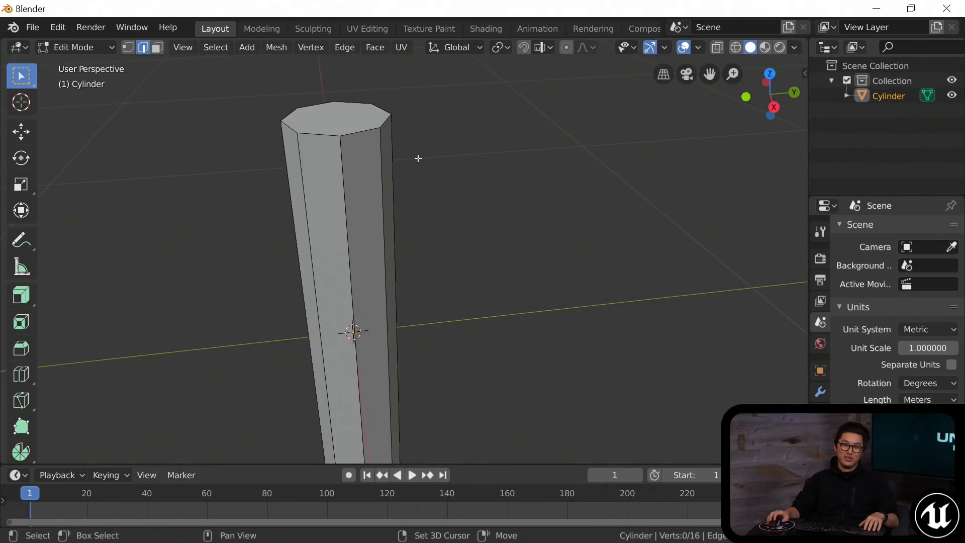
middle_click_drag(418, 157, 433, 131)
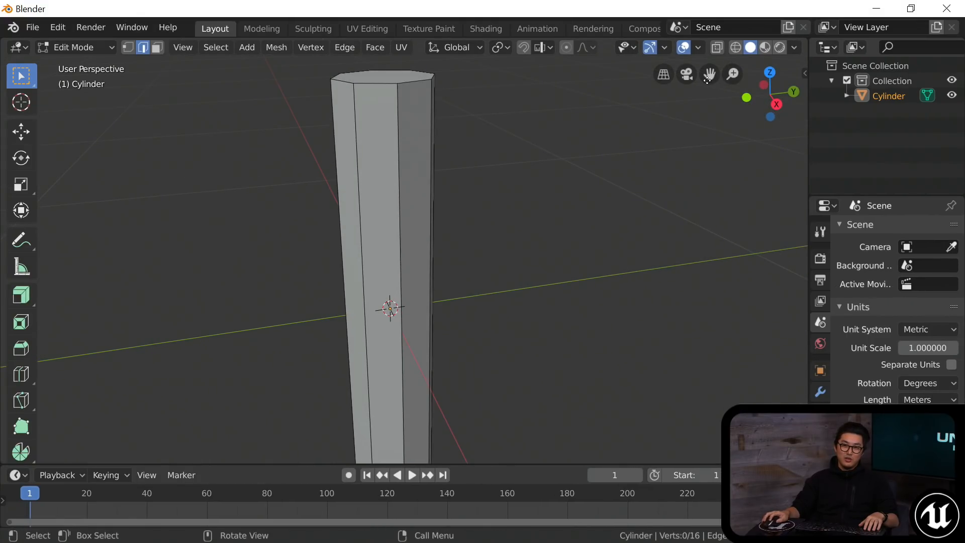
left_click(734, 48)
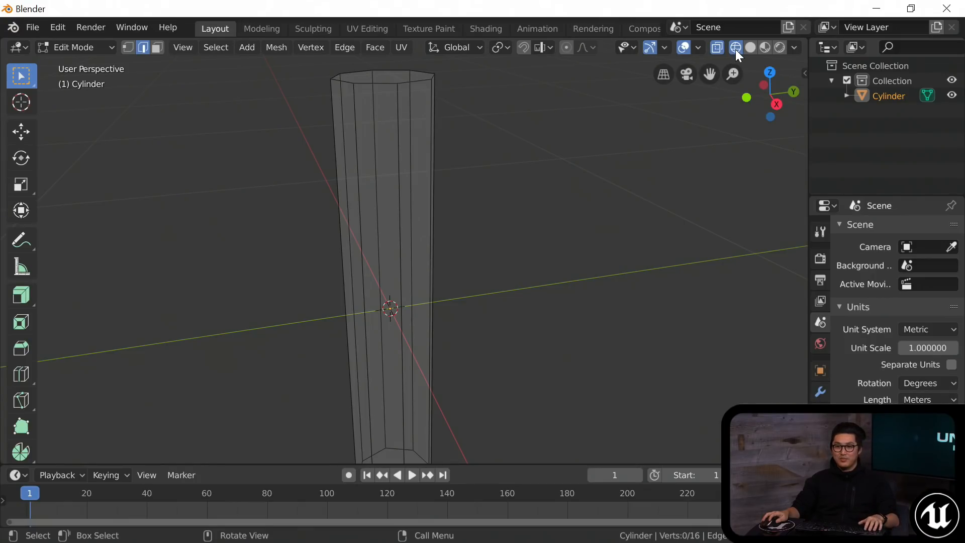
left_click(751, 48)
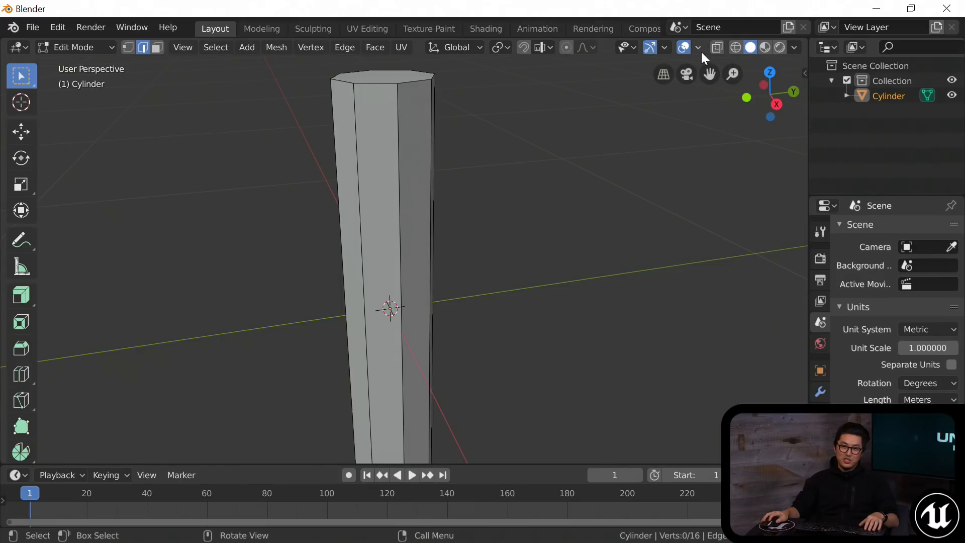
Turn on X-ray and box-select all the edges around the cylinder's top cap.
left_click(717, 48)
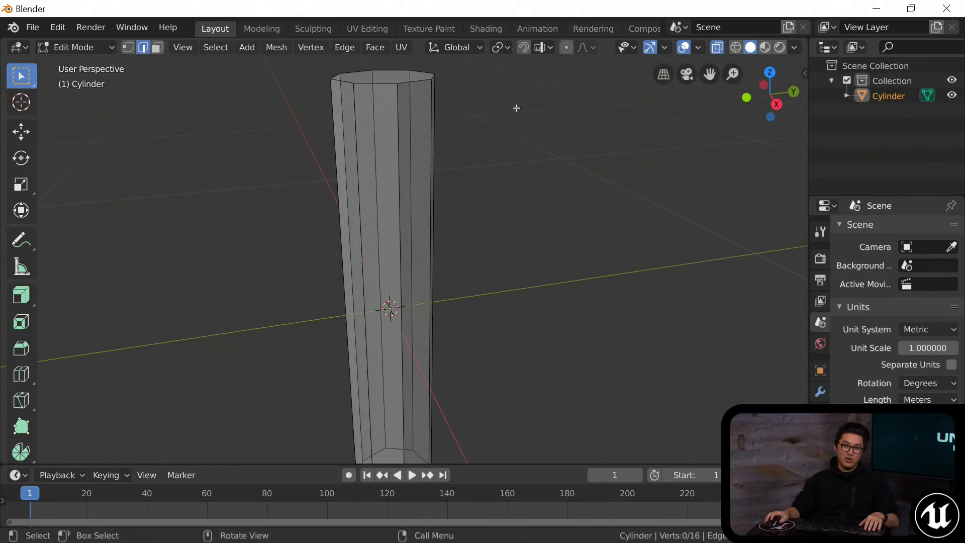
middle_click_drag(430, 112, 429, 123, "shift")
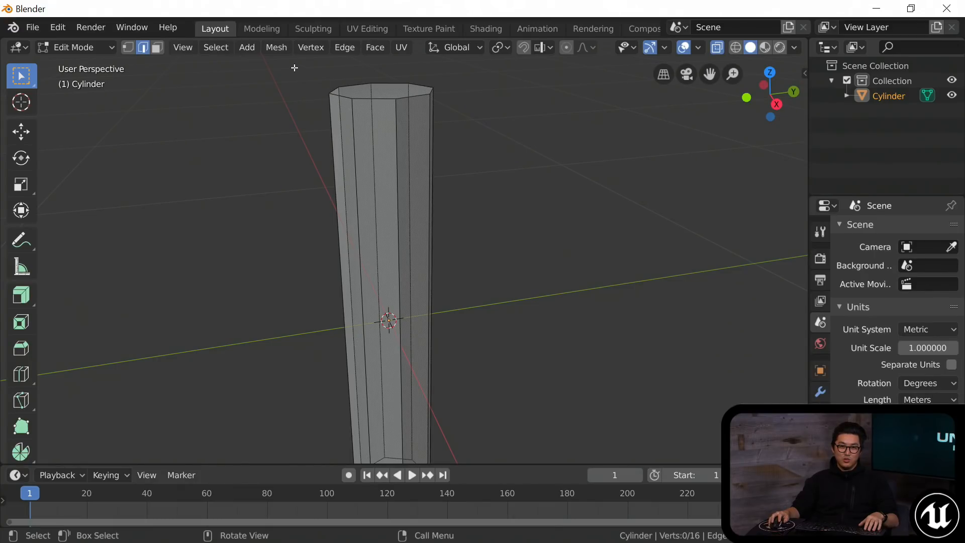
left_click_drag(294, 68, 473, 111)
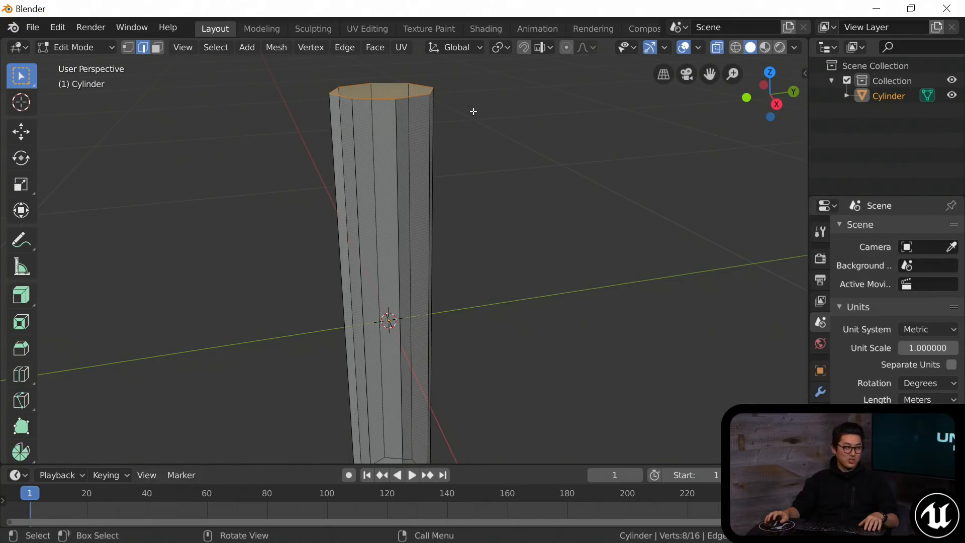
mouse_move(423, 179)
middle_mouse_down("shift")
mouse_move(402, 138)
mouse_move(412, 183)
middle_mouse_up("shift")
scroll(414, 153, "down", 2)
scroll(373, 143, "up", 1)
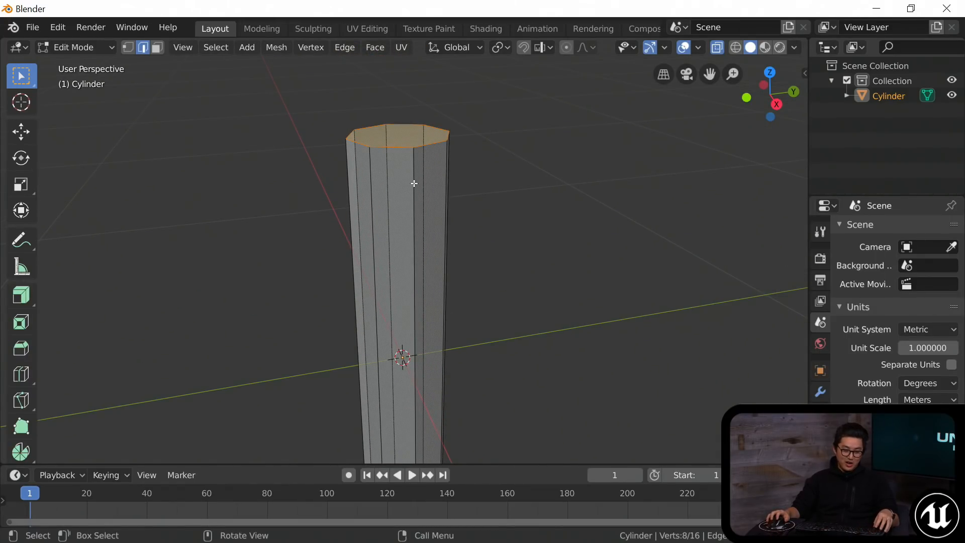
Toggle X-ray off and on repeatedly to compare how the cylinder's hidden edges display.
key("alt+z")
key("alt+z")
key("alt+z")
key("alt+z")
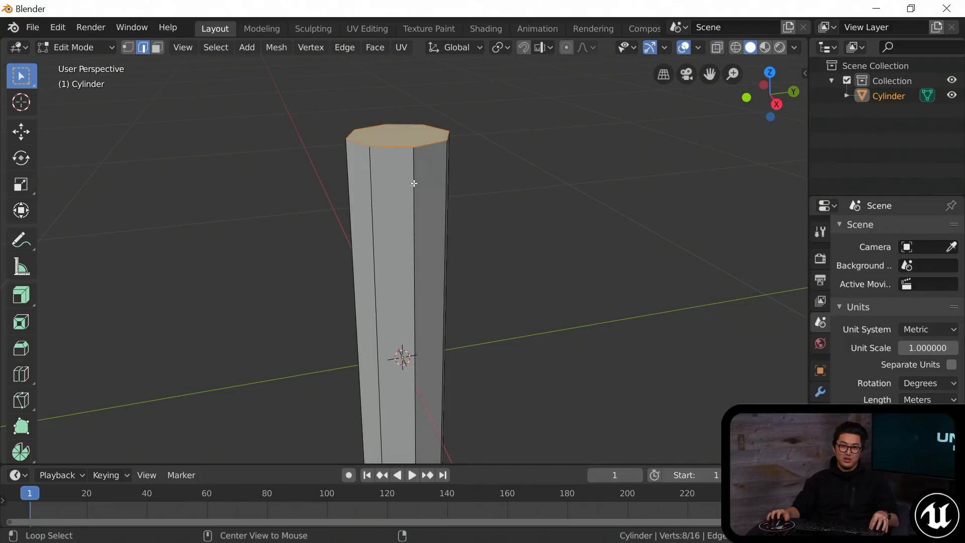
key("alt+z")
key("alt+z")
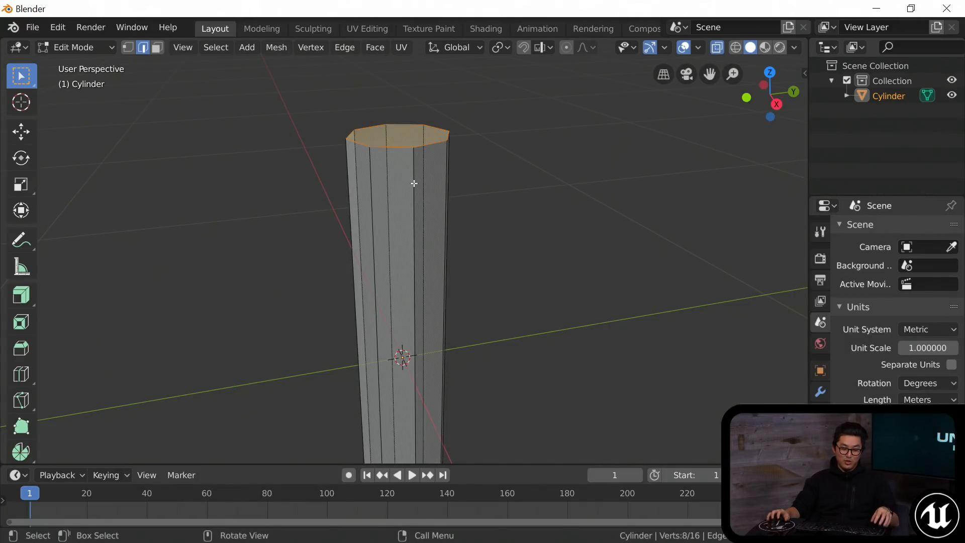
key("alt+z")
key("alt+z")
Box-select the cylinder's side edges with X-ray on, and repeat the box selection with X-ray off for comparison.
left_click_drag(306, 188, 562, 235)
key("alt+z")
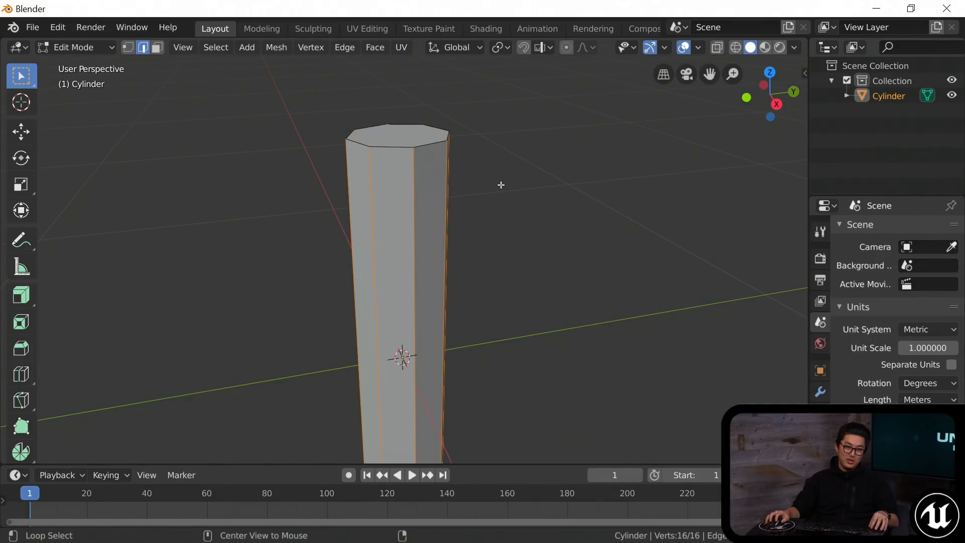
left_click_drag(233, 192, 602, 229)
middle_click_drag(554, 214, 404, 179)
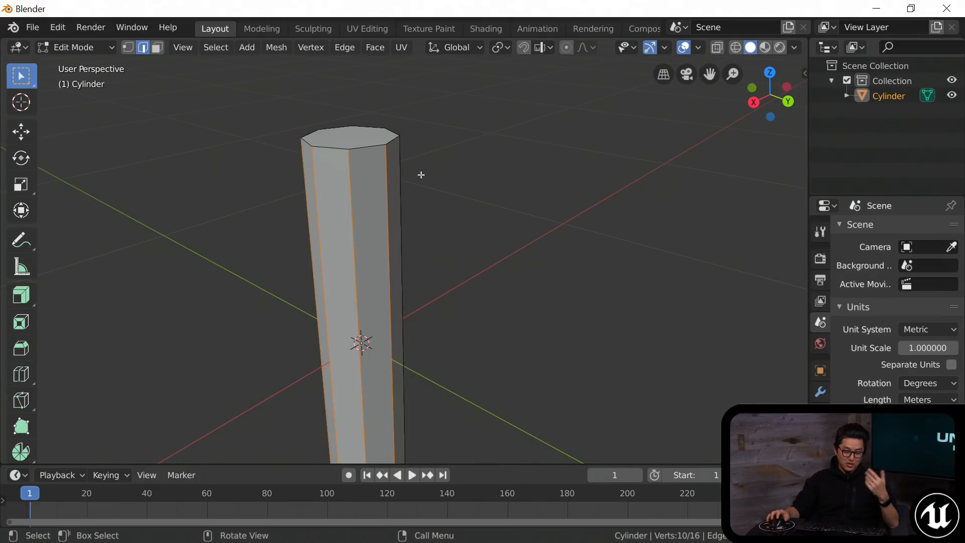
Toggle X-ray several times to inspect which side edges are selected, leaving X-ray on.
key("alt+z")
key("alt+z")
key("alt+z")
key("alt+z")
key("alt+z")
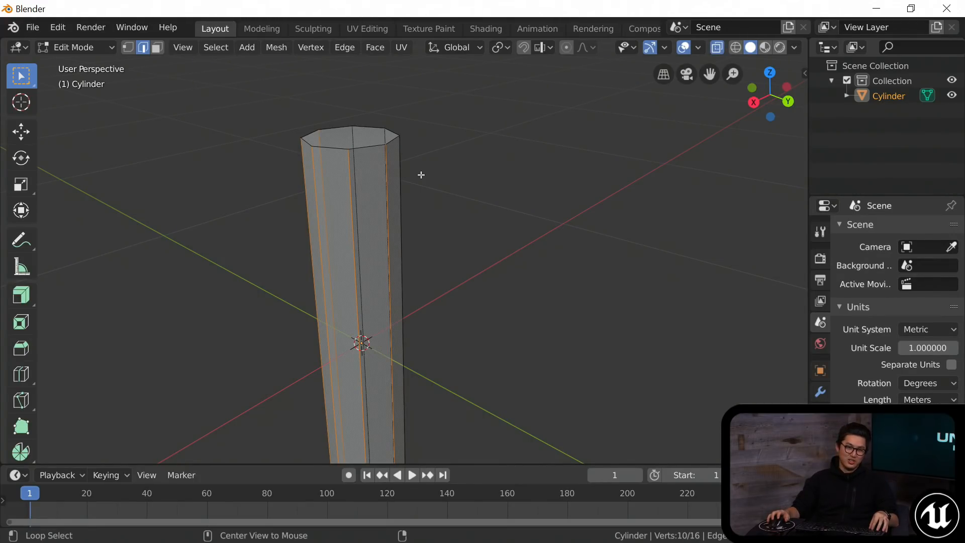
Select the full edge loop around the cylinder's top cap.
middle_click_drag(370, 179, 400, 160)
scroll(390, 156, "up", 1)
scroll(407, 172, "up", 1)
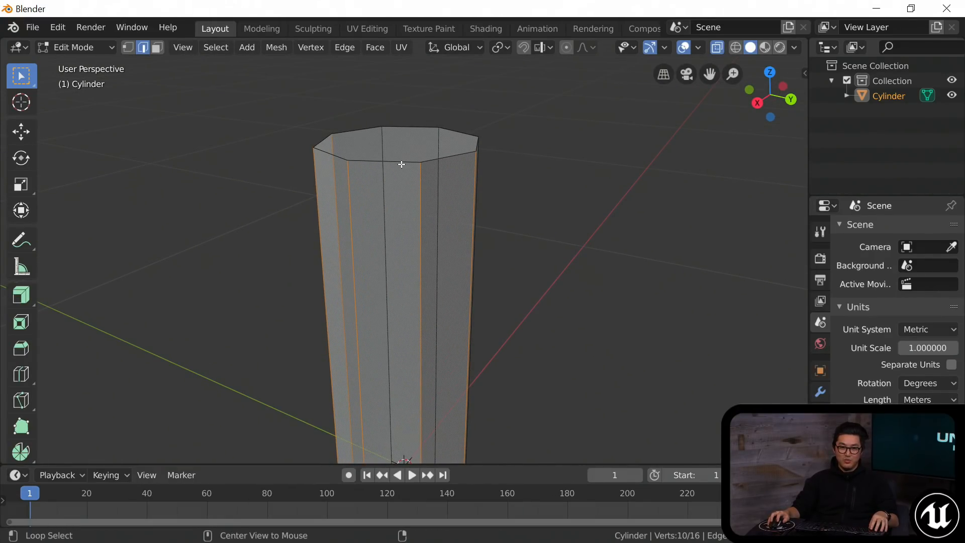
left_click(401, 164, "alt")
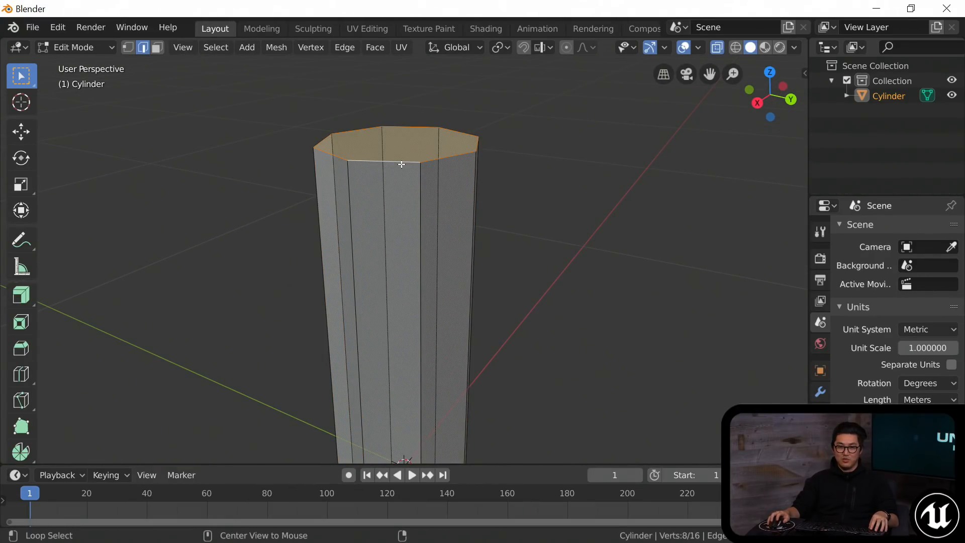
left_click(278, 162)
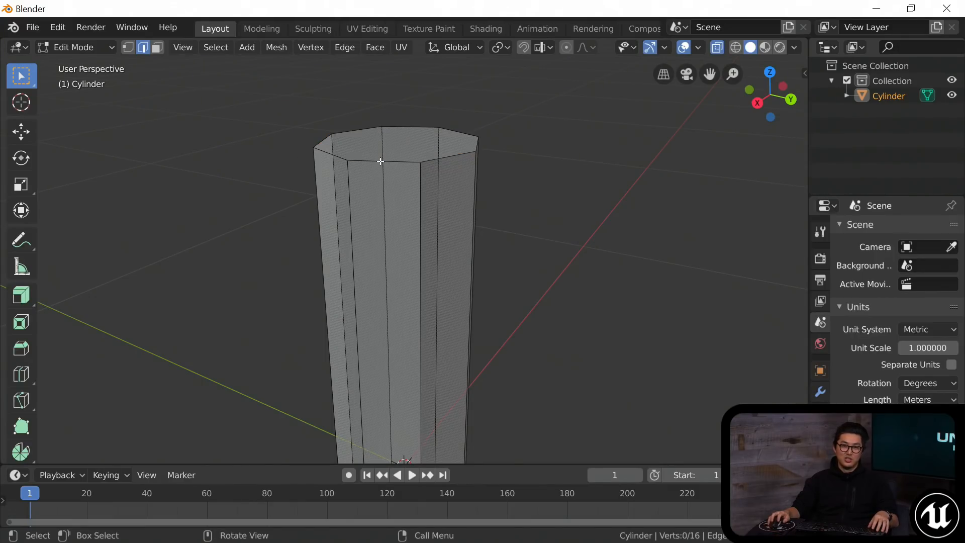
left_click(406, 162, "alt")
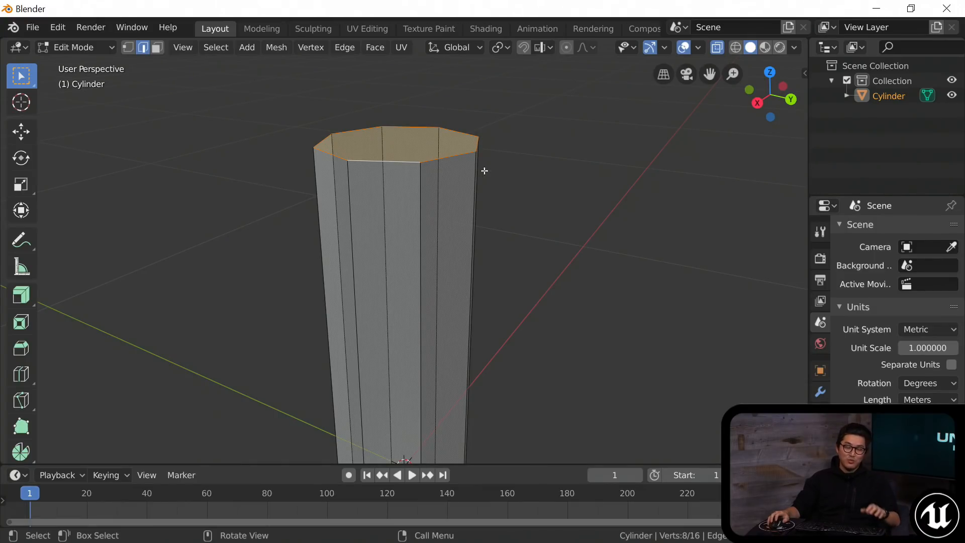
Bevel the cylinder's top edge loop with 3 segments.
key("g")
middle_click_drag(440, 164, 434, 172)
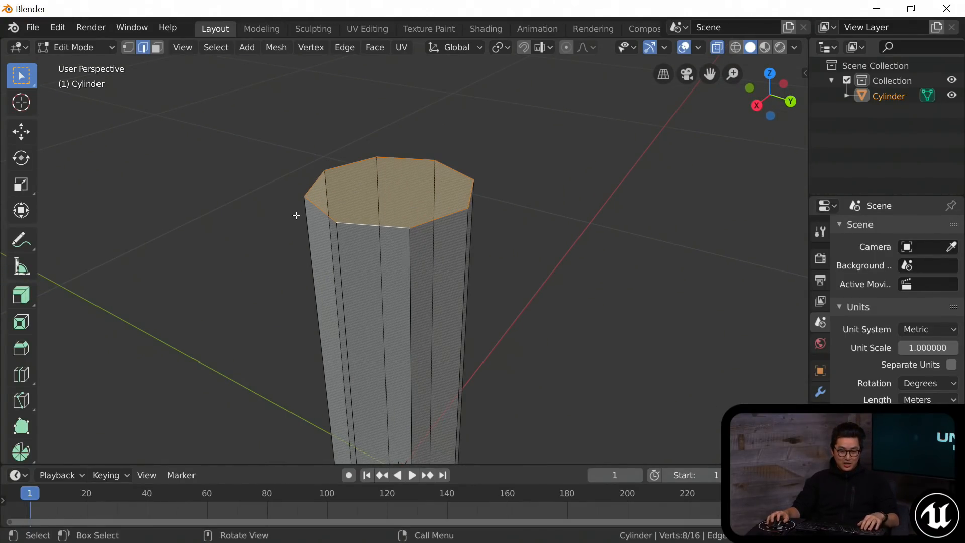
key("ctrl+b")
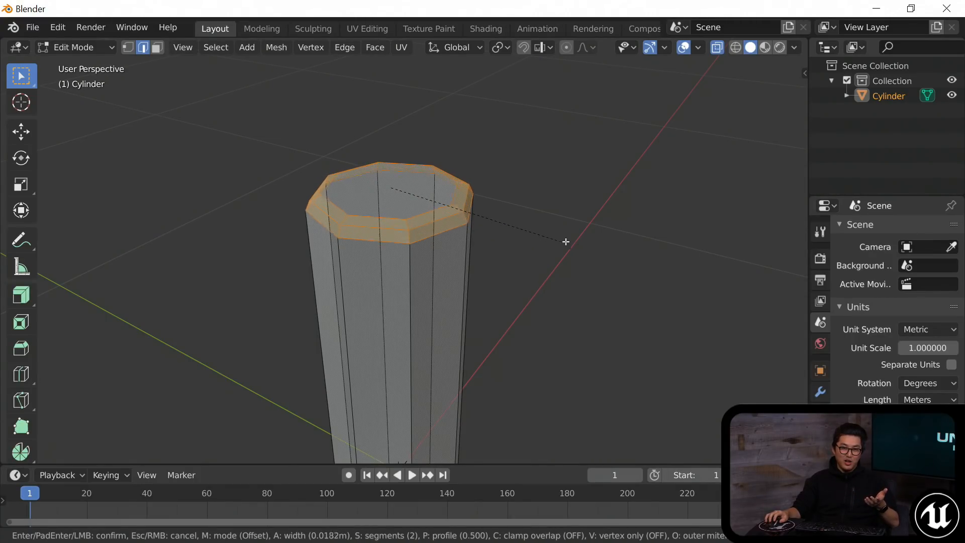
scroll(578, 236, "up", 1)
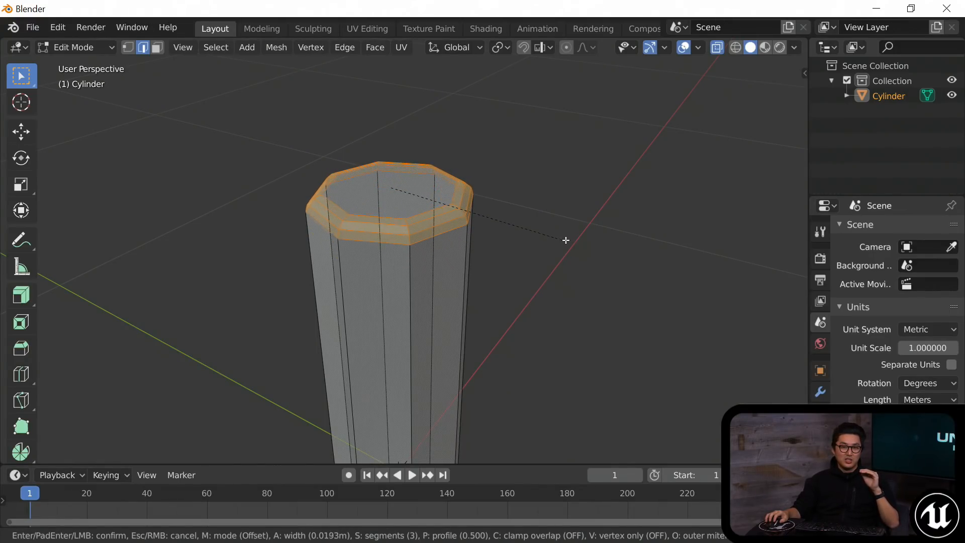
left_click(565, 240)
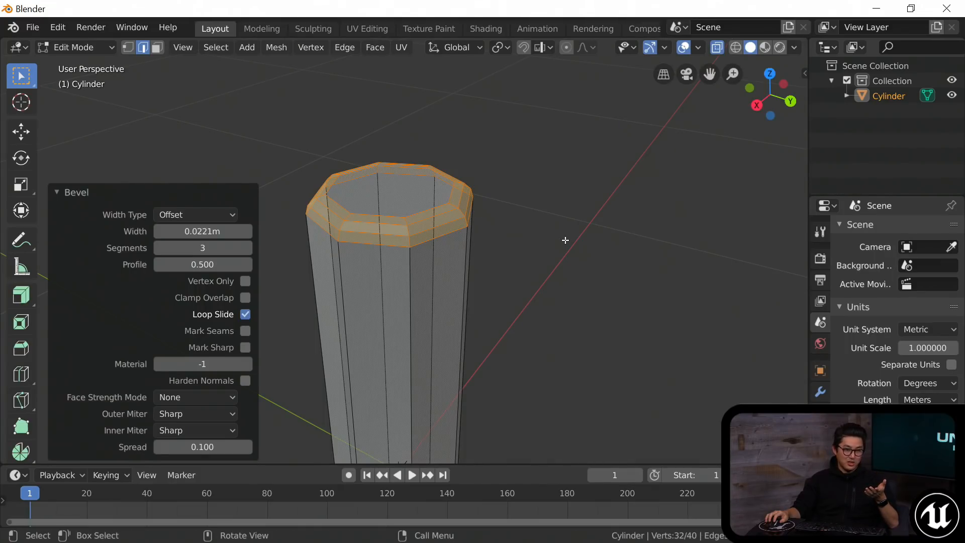
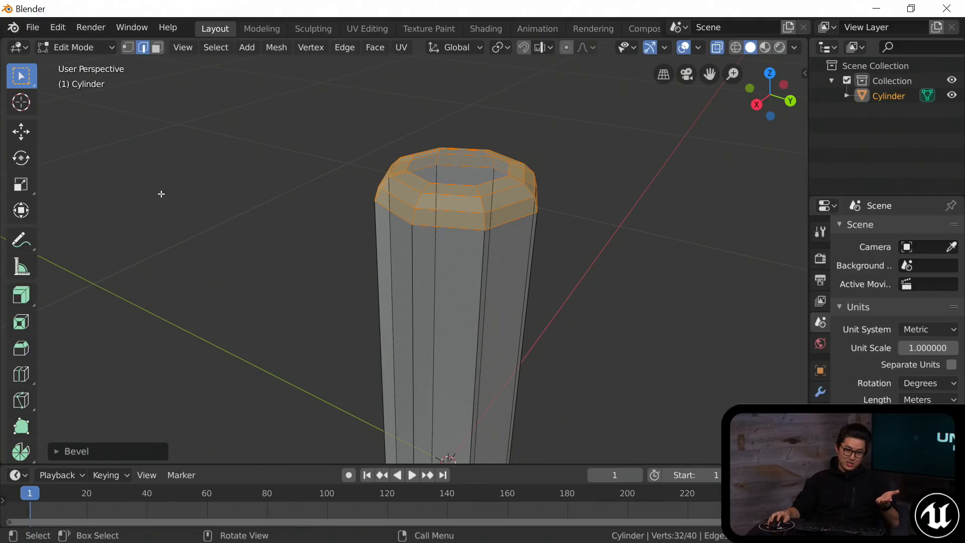
Set the bevel's width to 0.03 m in the operation's settings.
left_click(110, 453)
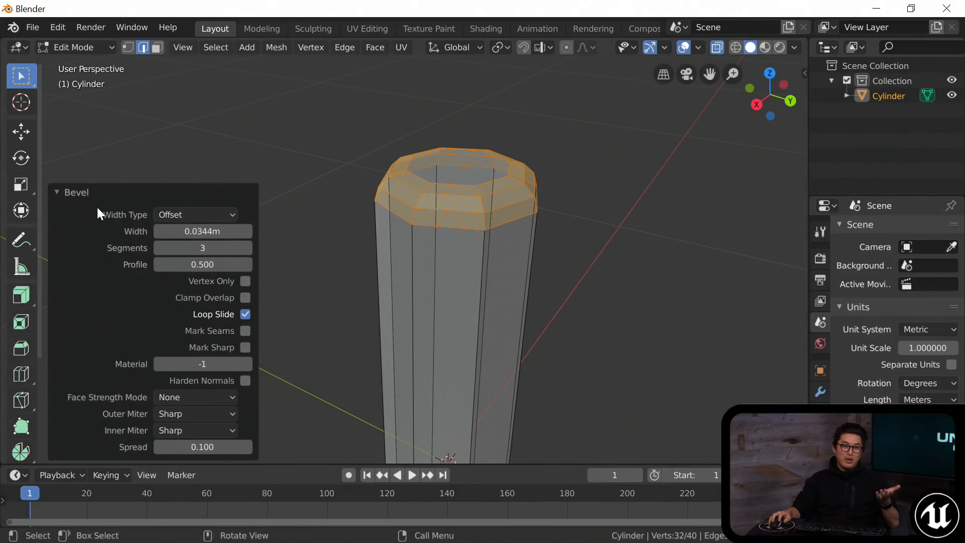
double_click(217, 231)
key("ctrl+a")
type("0.03")
key("Return")
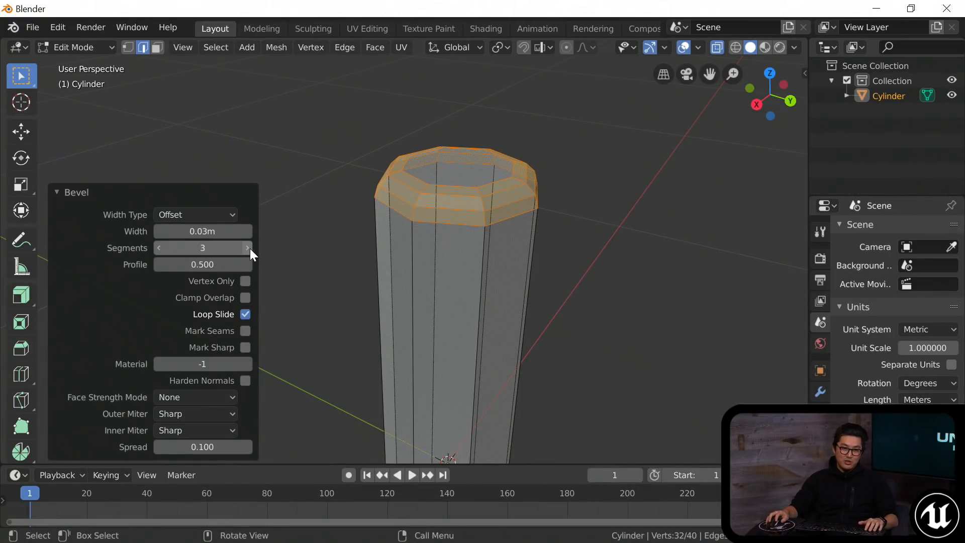
Try higher segment counts on the top bevel and return the count to 3.
left_click(247, 248)
left_click(160, 248)
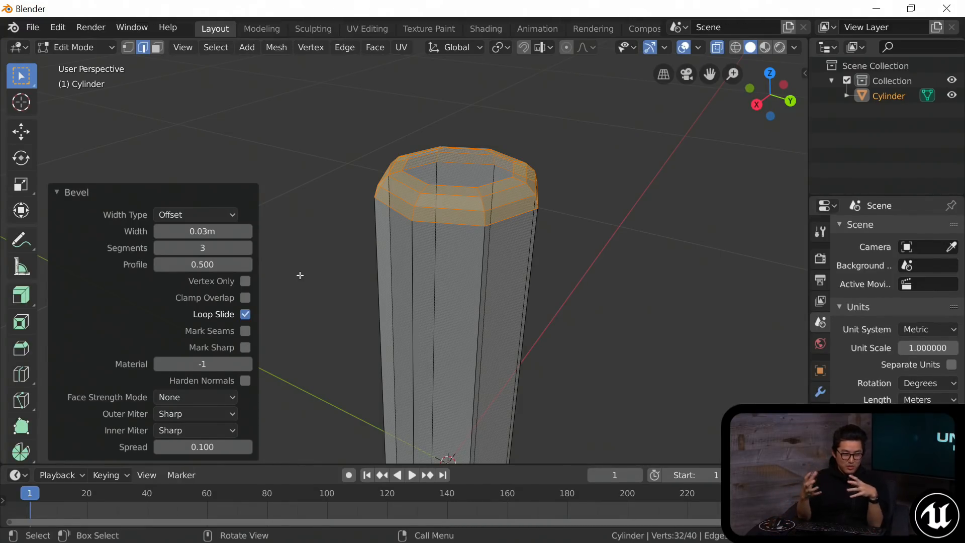
left_click(247, 248)
left_click(248, 248)
left_click(247, 248)
left_click(159, 248)
left_click(160, 248)
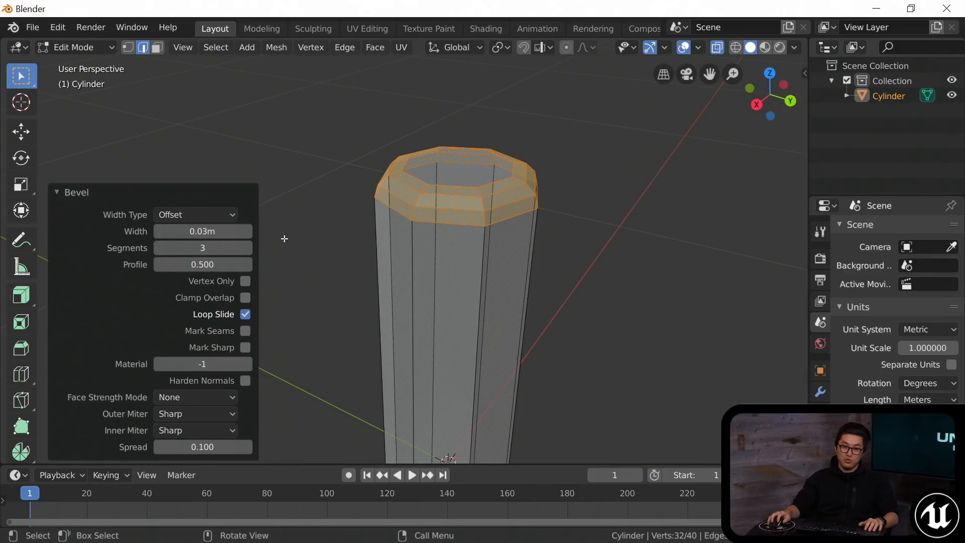
Preview several loop cut counts along the cylinder, and add a single centred cut around its body with no slide.
left_click(327, 251)
middle_click_drag(430, 302, 401, 197, "shift")
scroll(418, 237, "down", 3)
middle_click_drag(400, 197, 389, 188)
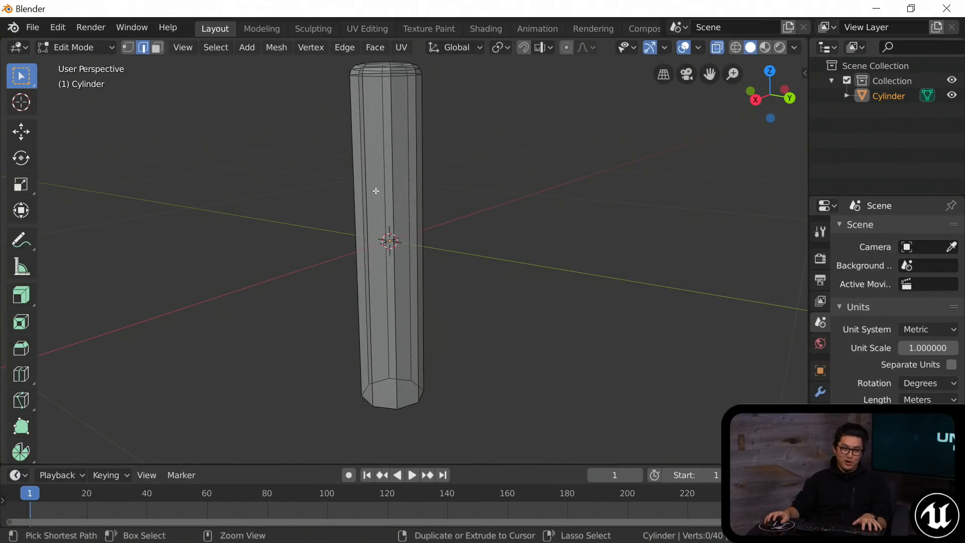
key("ctrl+r")
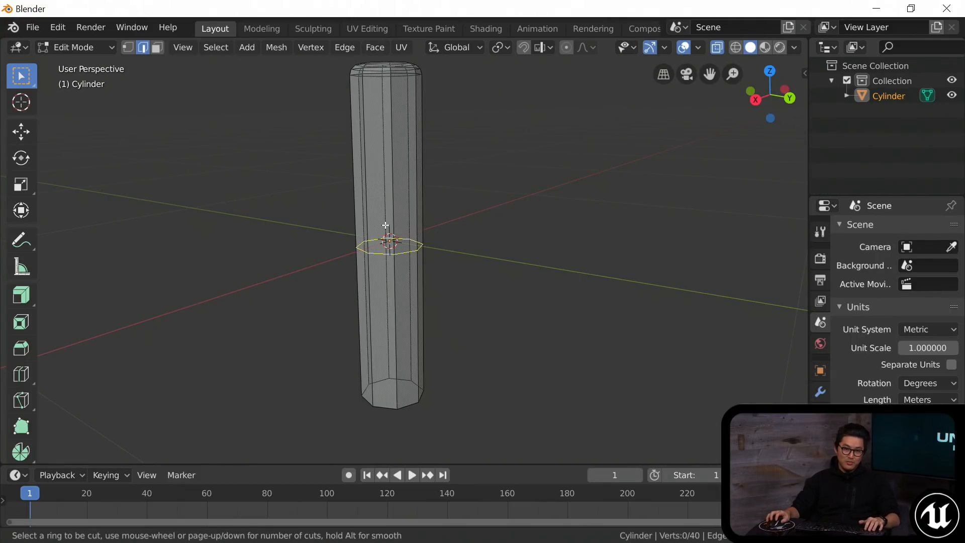
scroll(391, 228, "up", 6)
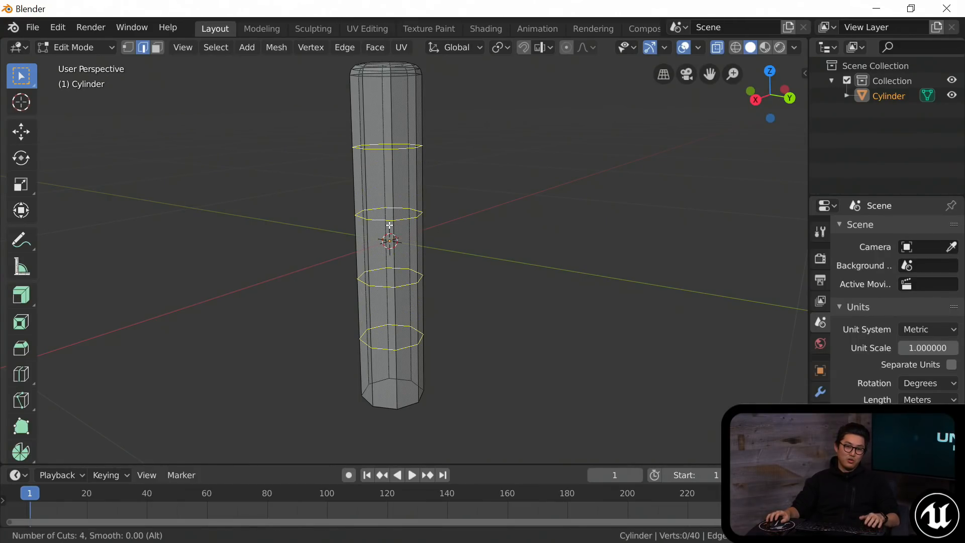
scroll(390, 225, "down", 6)
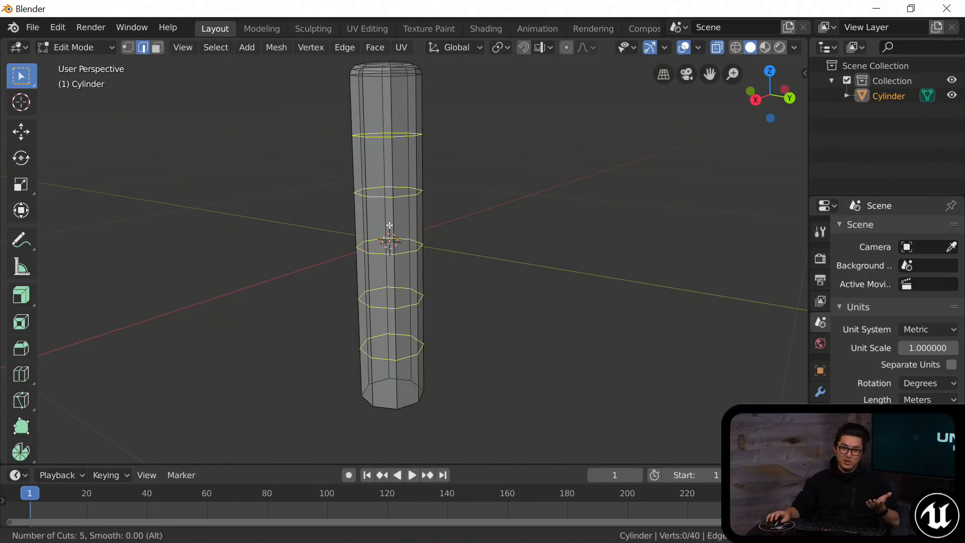
scroll(389, 226, "up", 2)
scroll(389, 225, "down", 2)
left_click(390, 225)
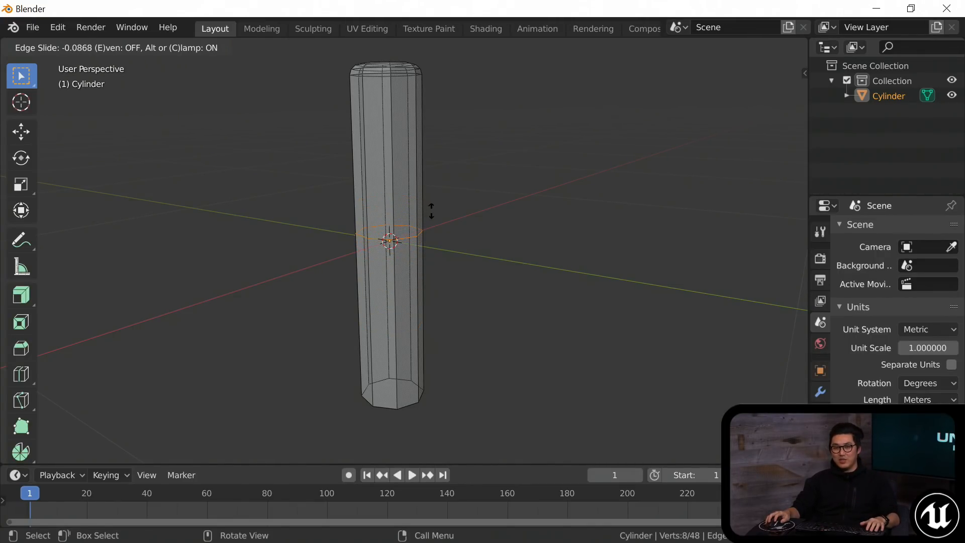
right_click(463, 198)
middle_click_drag(455, 200, 479, 221)
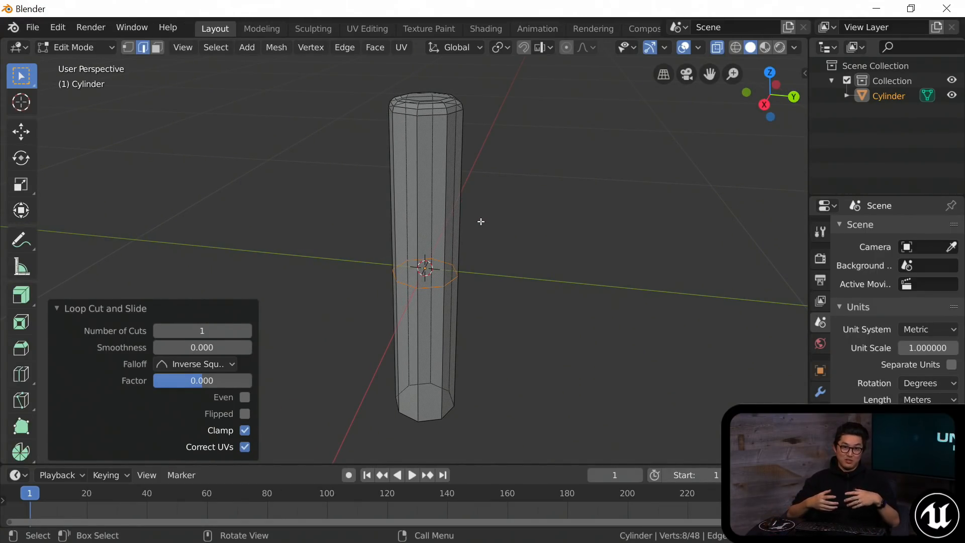
Try adding a single loop cut around the cylinder's upper section, and undo it.
middle_click_drag(448, 235, 410, 227)
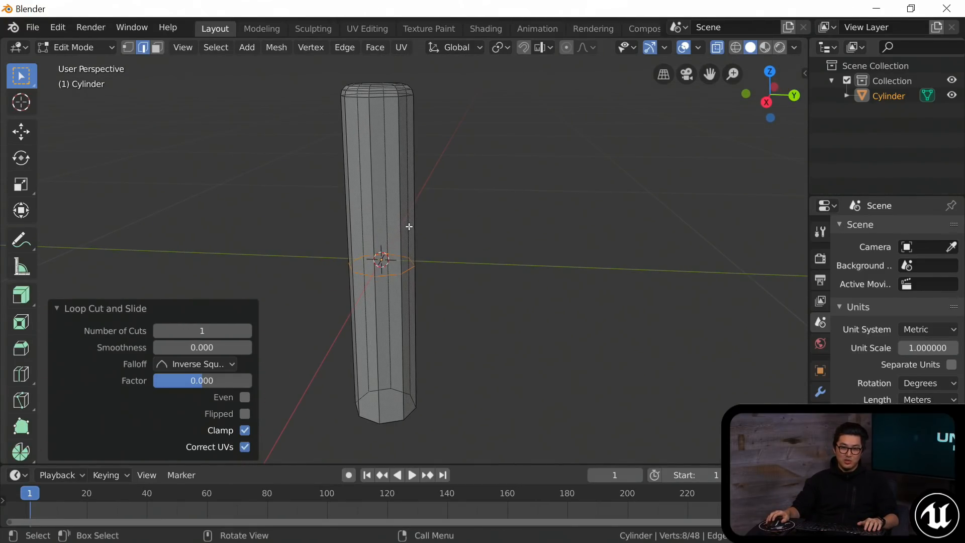
middle_click_drag(380, 275, 410, 258, "shift")
left_click(321, 220)
middle_click_drag(415, 203, 413, 227, "shift")
left_click_drag(311, 198, 454, 208)
key("ctrl+r")
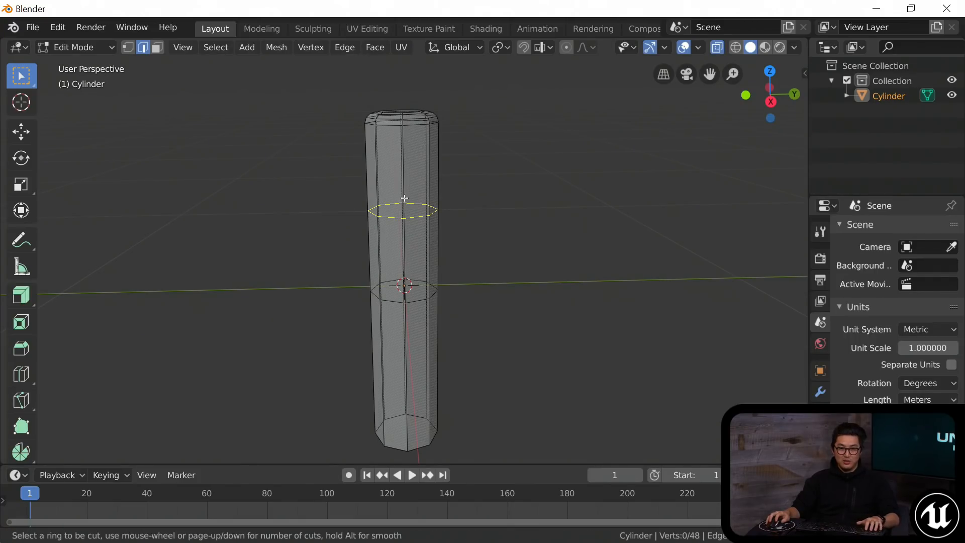
left_click(412, 198)
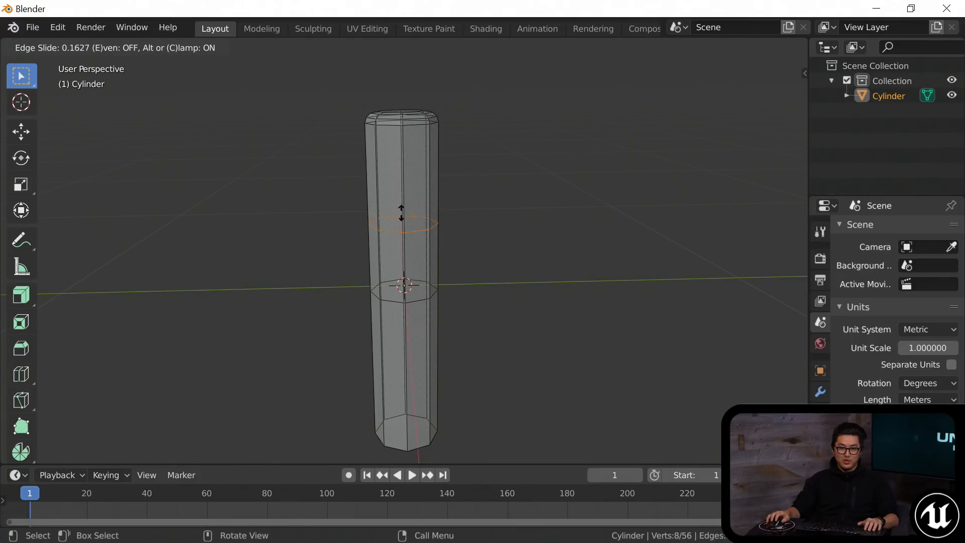
left_click(412, 201)
key("ctrl+z")
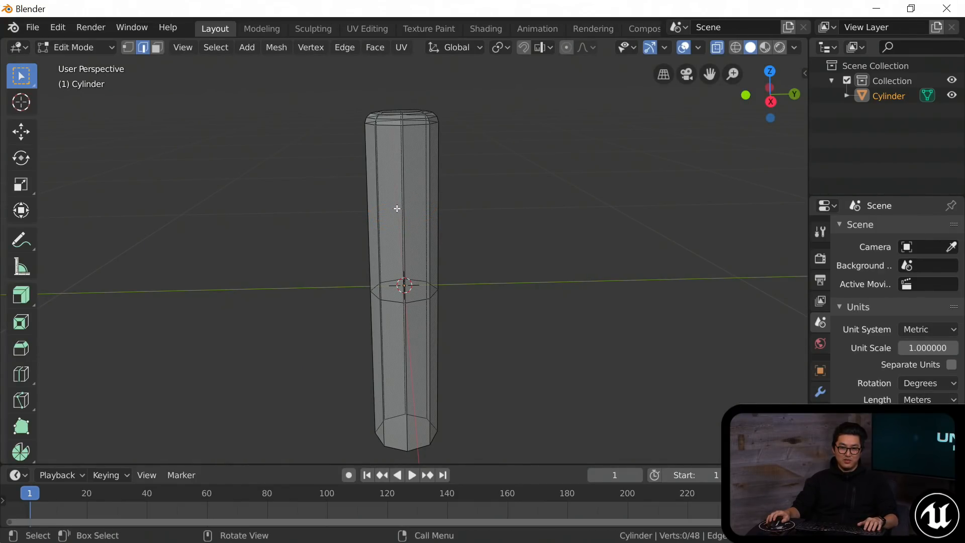
Add two evenly spaced loop cuts around the cylinder's upper section with no slide.
middle_click_drag(397, 208, 328, 212)
middle_click_drag(399, 207, 392, 198)
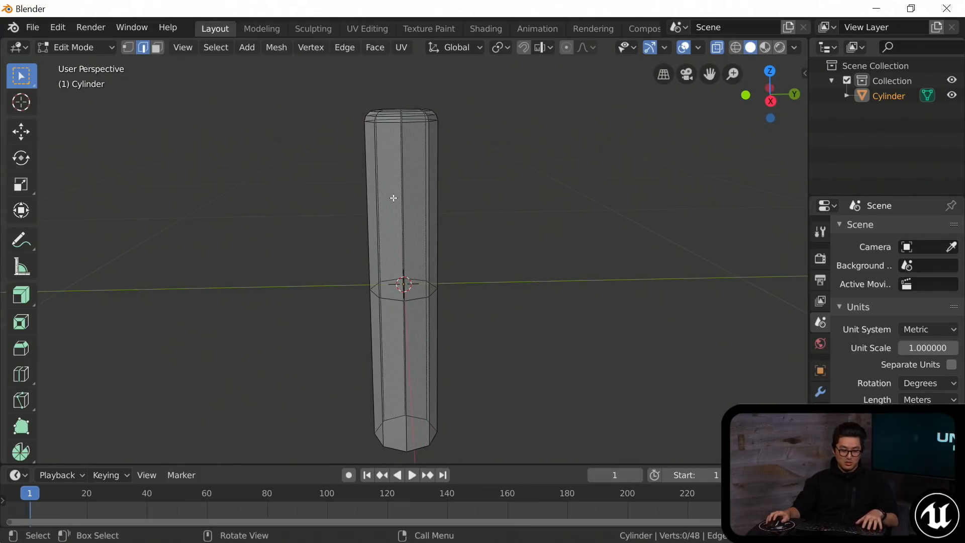
key("ctrl+r")
scroll(402, 218, "up", 1)
left_click(403, 217)
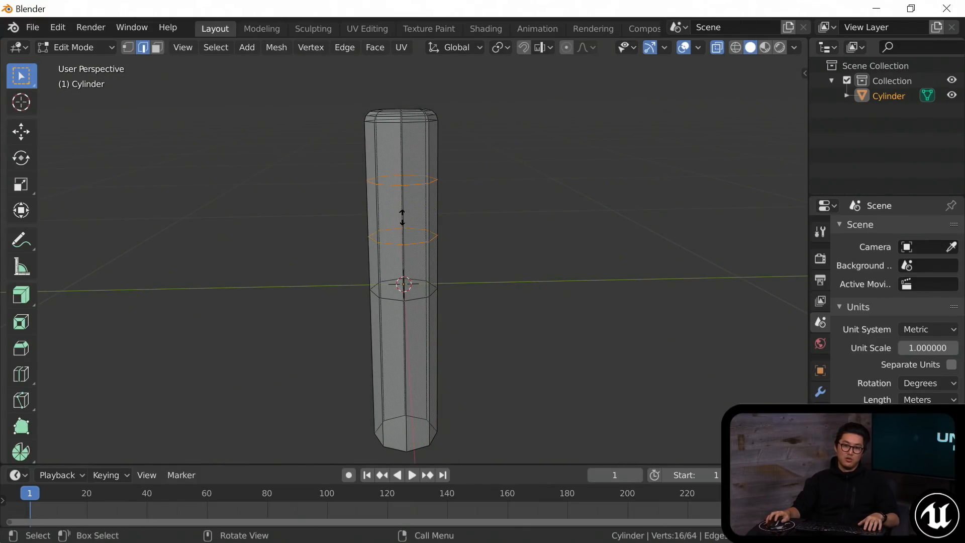
right_click(409, 220)
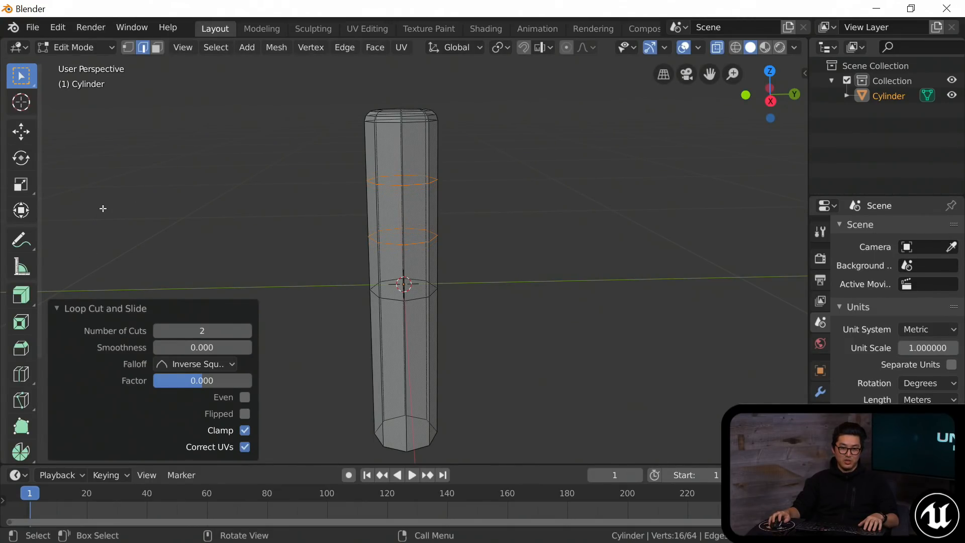
Switch to face selection mode and toggle X-ray repeatedly to compare how the cylinder's faces display.
middle_click_drag(251, 216, 355, 205)
left_click(158, 48)
left_click_drag(347, 188, 263, 202)
key("alt+z")
key("alt+z")
key("alt+z")
key("alt+z")
key("alt+z")
key("alt+z")
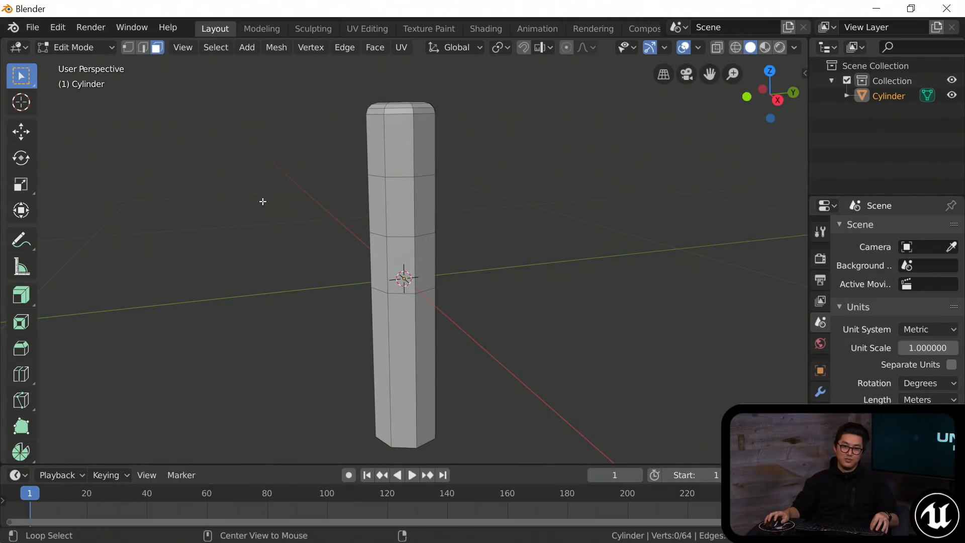
Turn X-ray on and box-select the full band of faces between the two upper loop cuts.
left_click(717, 47)
left_click(717, 47)
left_click_drag(331, 185, 507, 226)
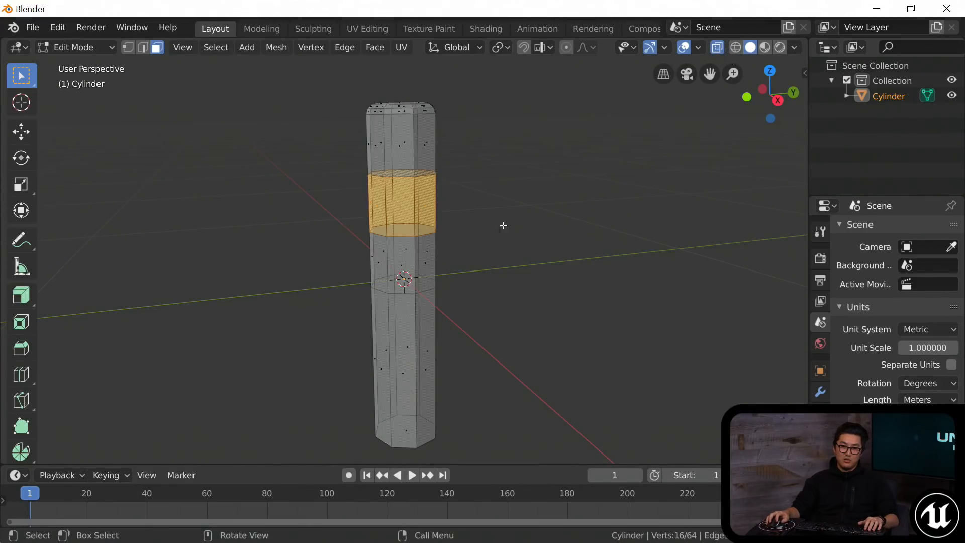
Extrude the selected face band inward along its normals to form a narrower neck.
left_click(22, 299)
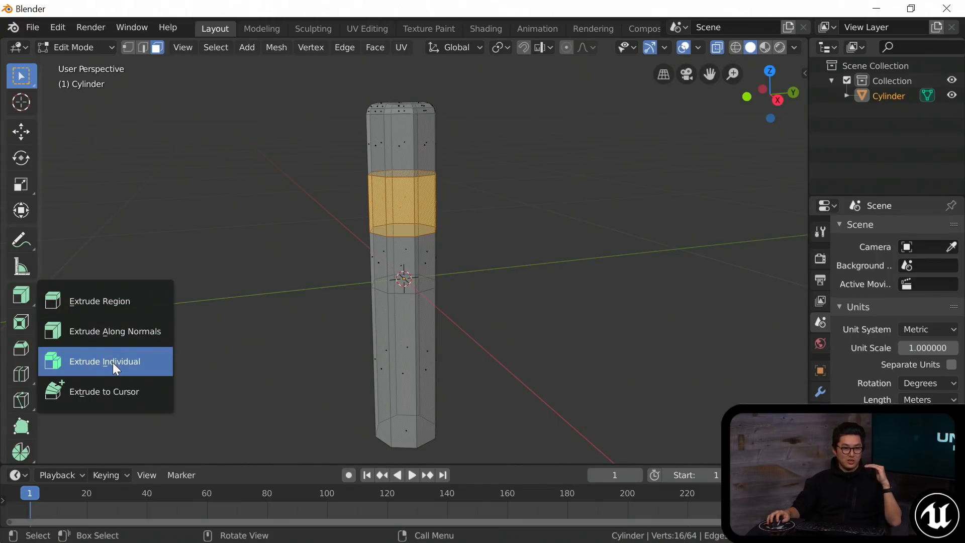
left_click(104, 332)
scroll(345, 255, "up", 4)
left_click_drag(413, 182, 429, 160)
Return to Object Mode and deselect the cylinder to inspect the recessed neck from the side.
middle_click_drag(429, 159, 397, 204)
key("Tab")
left_click(322, 240)
middle_click_drag(322, 243, 386, 188)
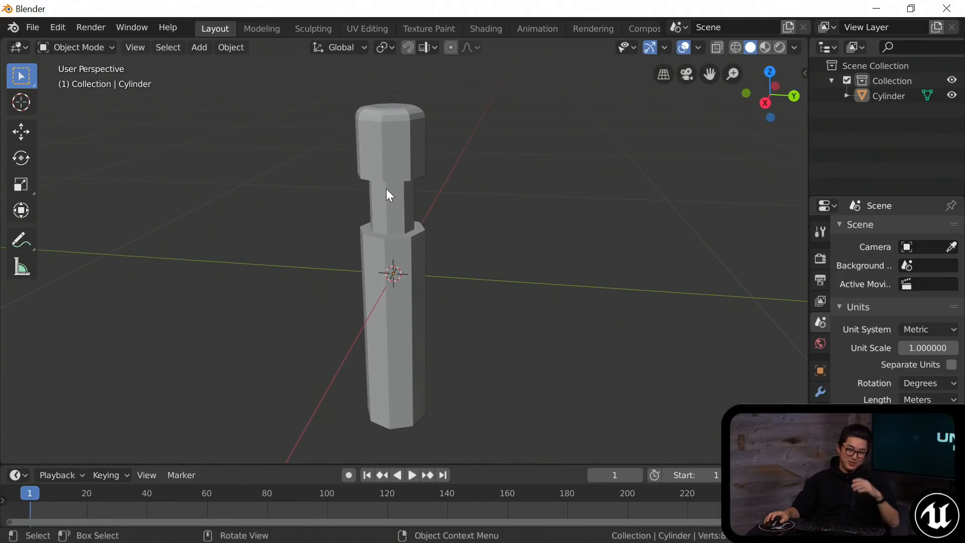
Select the cylinder object and apply Shade Smooth to it.
left_click_drag(309, 141, 434, 210)
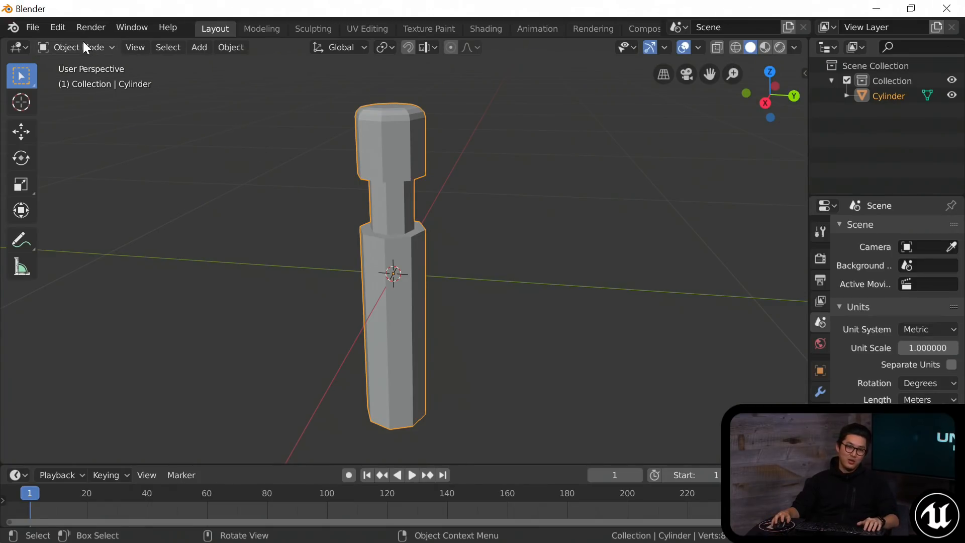
left_click(225, 154)
left_click(402, 134)
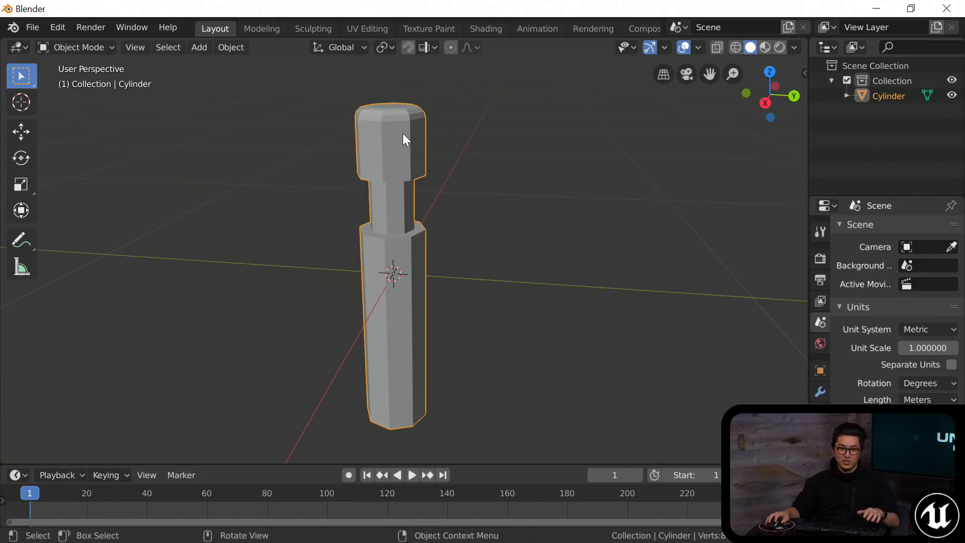
right_click(400, 140)
left_click(400, 139)
mouse_move(398, 149)
middle_mouse_down()
mouse_move(375, 168)
mouse_move(394, 150)
mouse_move(378, 154)
mouse_move(363, 179)
mouse_move(412, 156)
mouse_move(428, 170)
middle_mouse_up()
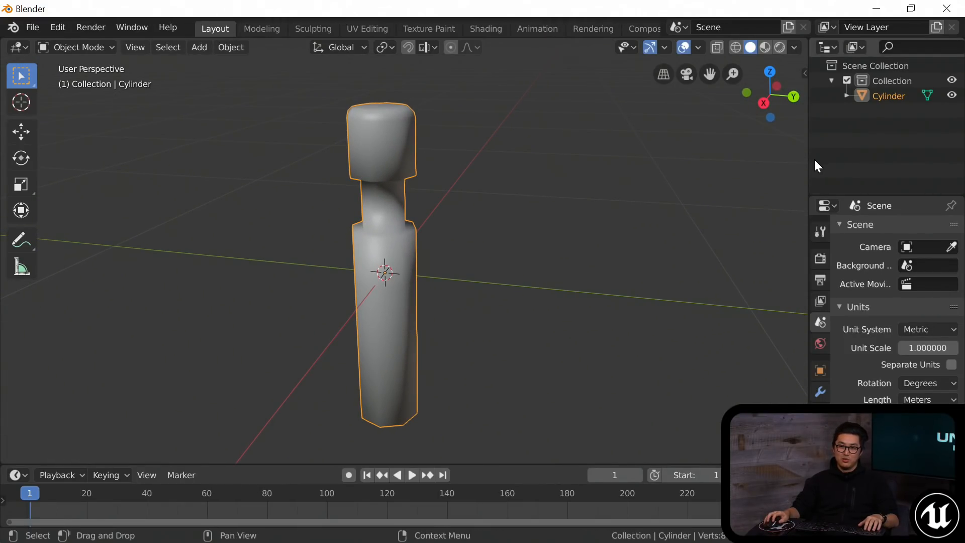
Enlarge the Properties editor in width and height to reveal all its category icons.
left_click_drag(807, 165, 737, 176)
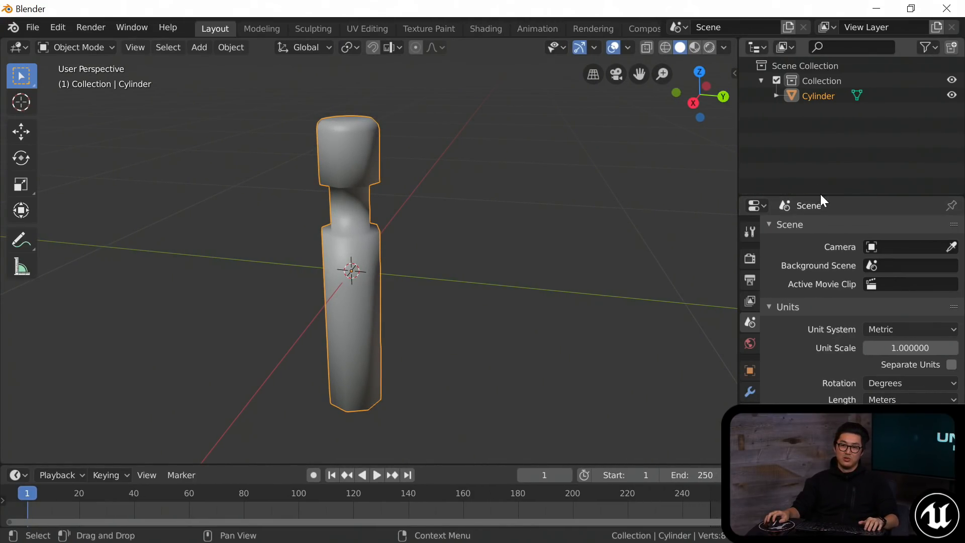
left_click_drag(847, 198, 837, 140)
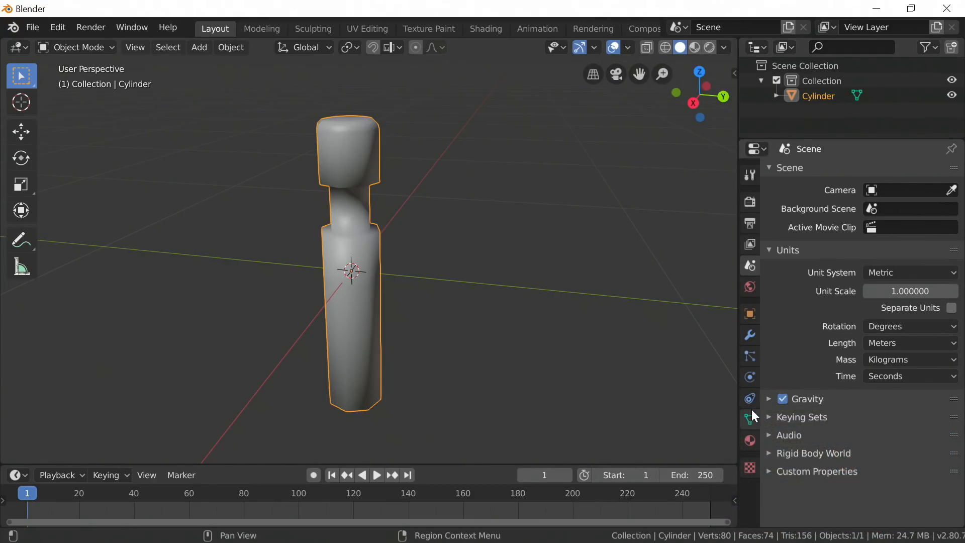
Enable Auto Smooth in the cylinder's mesh normals settings and set its angle to 48.1°.
left_click(751, 417)
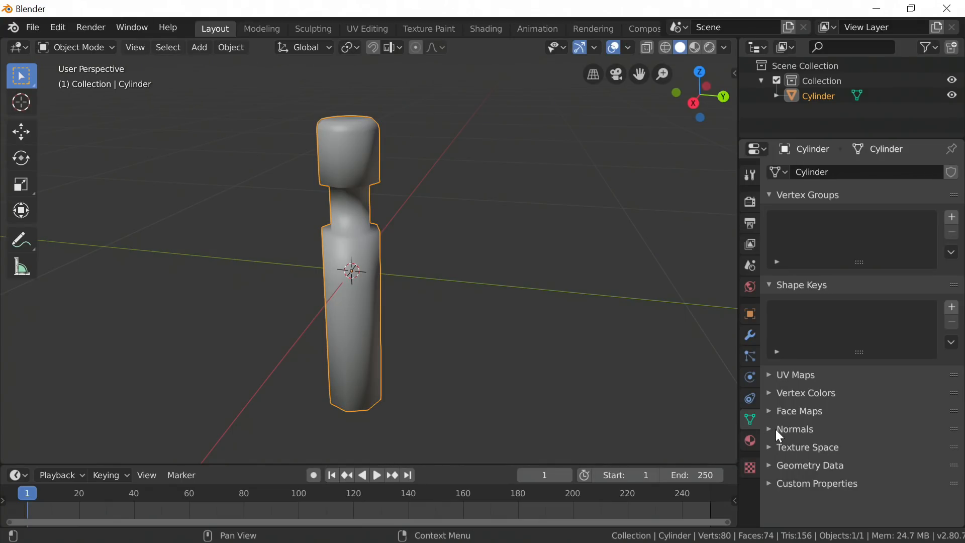
left_click(769, 429)
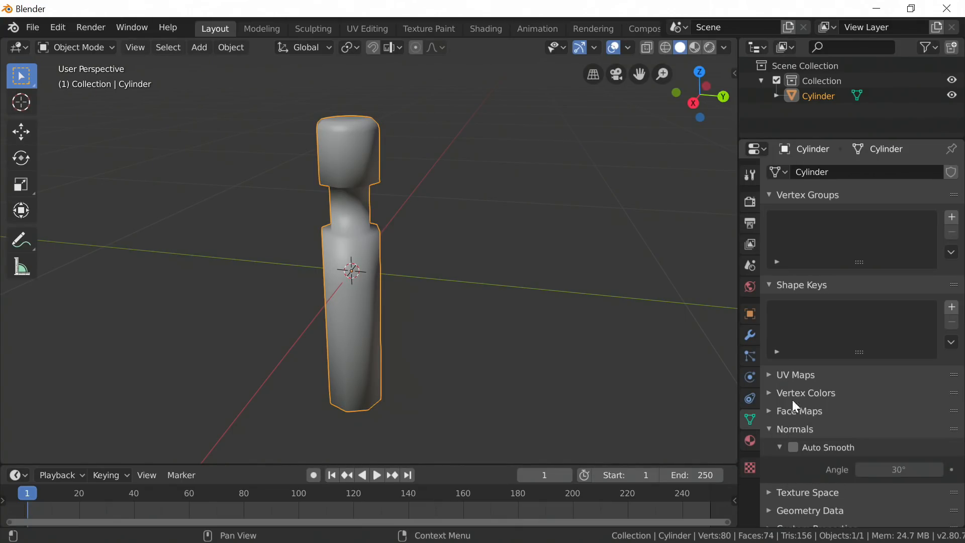
scroll(794, 404, "down", 1)
left_click(795, 437)
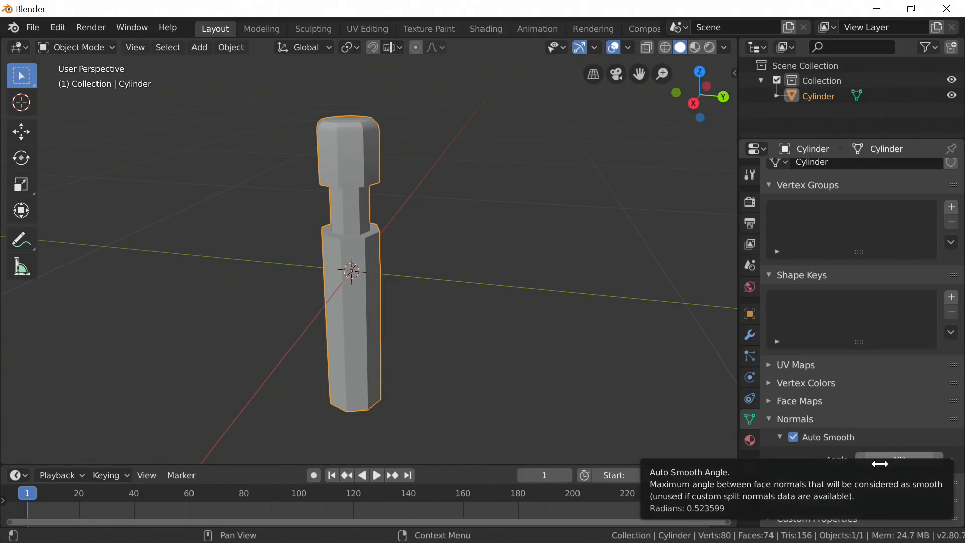
mouse_move(899, 459)
left_mouse_down()
mouse_move(920, 459)
mouse_move(892, 459)
mouse_move(903, 459)
left_mouse_up()
middle_click_drag(369, 255, 324, 312, "shift")
scroll(385, 292, "up", 2)
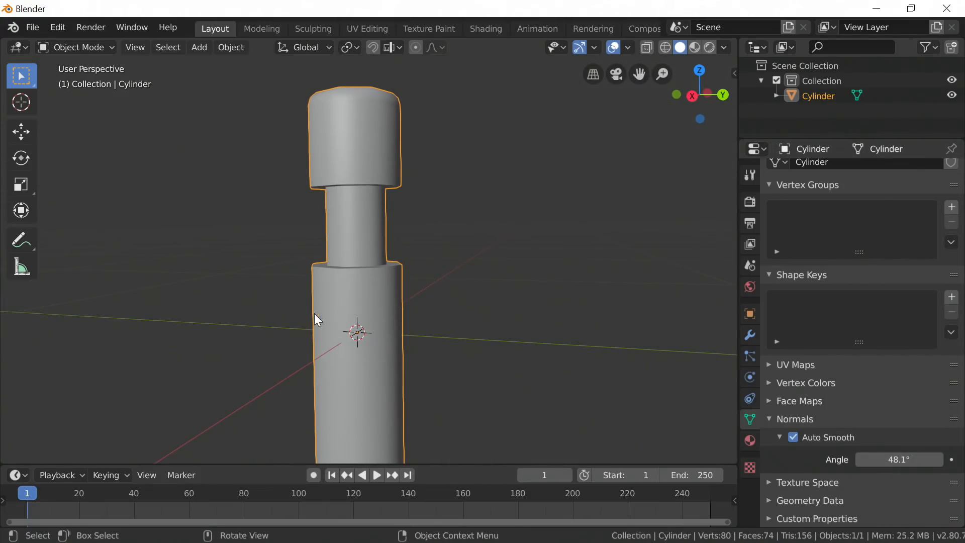
Examine the auto-smoothed shading on the cylinder's cap, neck and body from several angles.
middle_click_drag(418, 291, 357, 318)
scroll(361, 324, "down", 2)
middle_click_drag(390, 367, 361, 246, "shift")
scroll(364, 259, "down", 1)
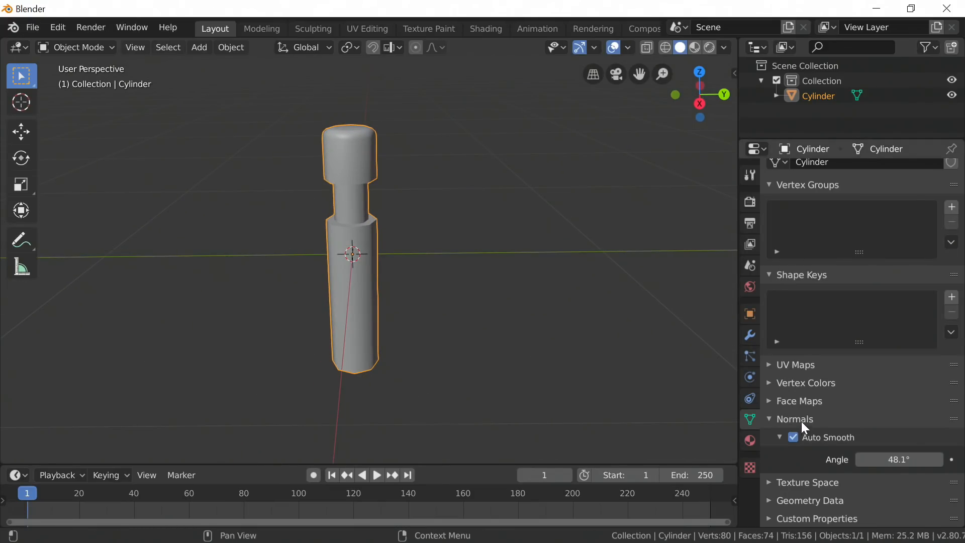
scroll(368, 262, "up", 1)
middle_click_drag(358, 260, 379, 273)
mouse_move(257, 225)
left_mouse_down()
mouse_move(436, 313)
mouse_move(240, 236)
left_mouse_up()
left_click_drag(232, 225, 412, 294)
middle_click_drag(412, 294, 376, 258)
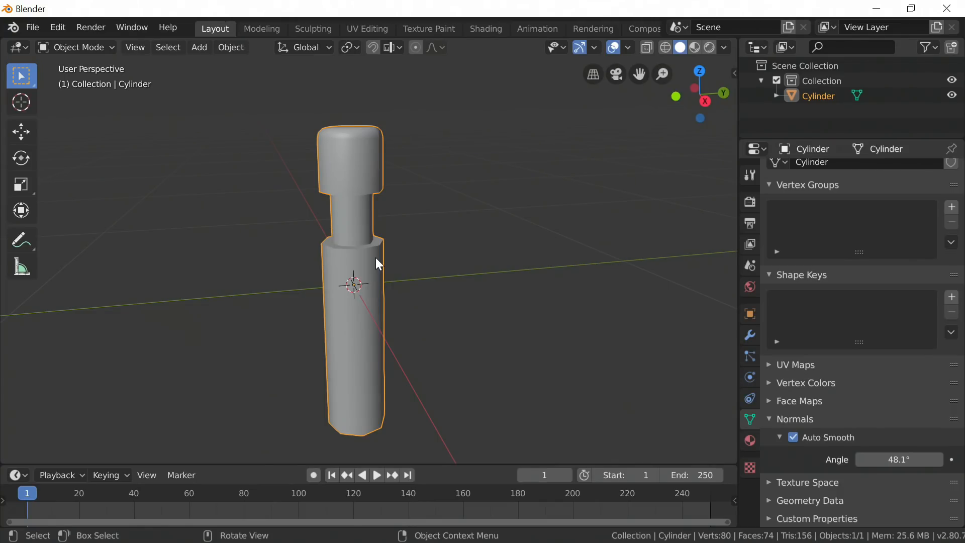
middle_click_drag(375, 257, 354, 270)
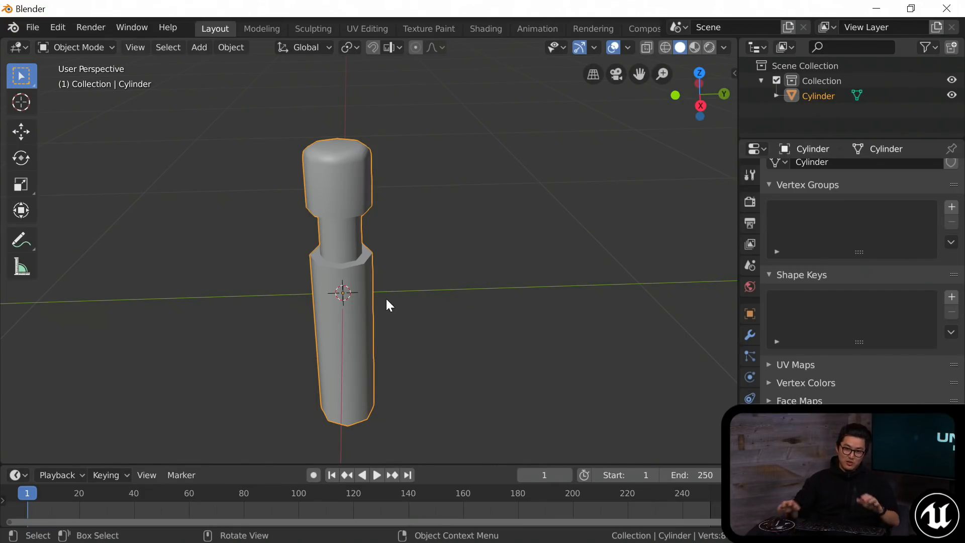
right_click(337, 281)
left_click(341, 280)
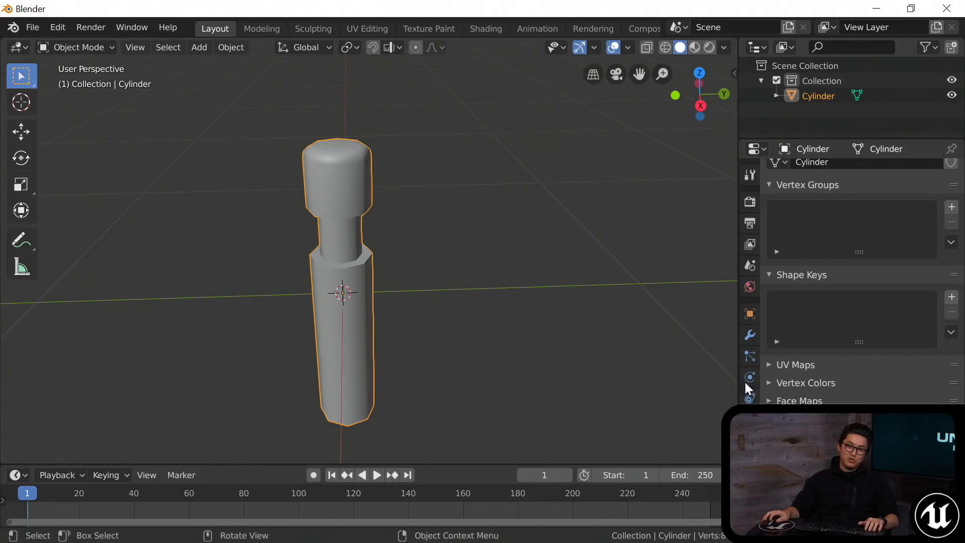
left_click(806, 437)
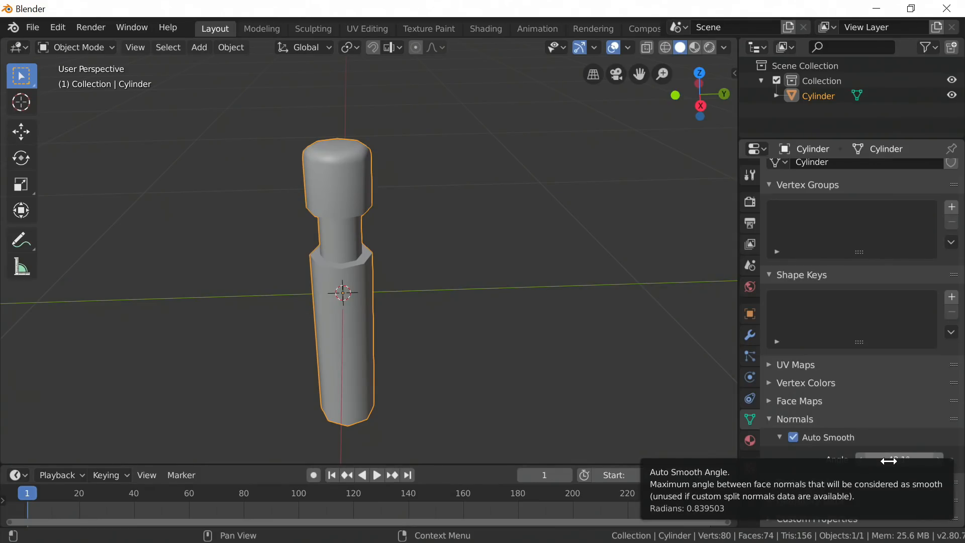
Save the scene as thing_01.blend in the BlenderUE4Stuff\Blender folder.
key("ctrl+s")
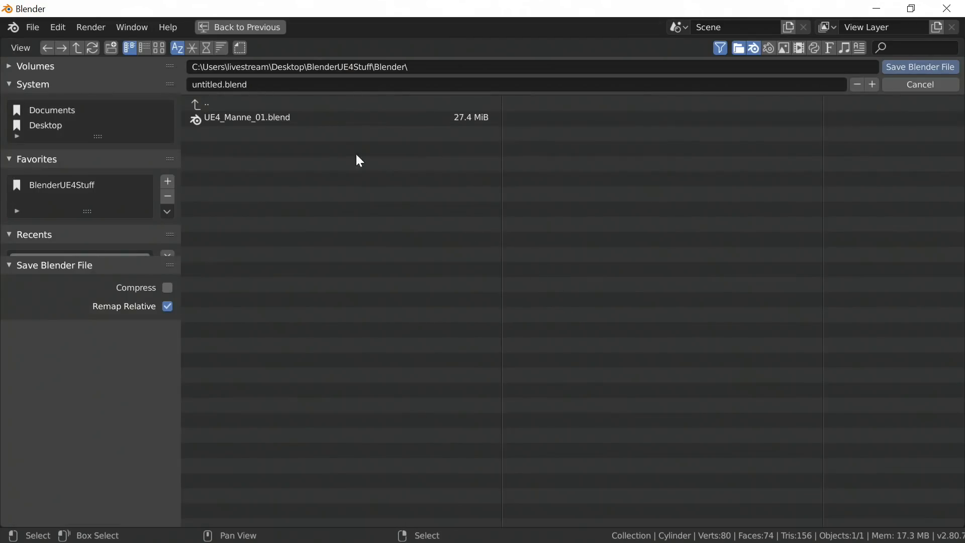
left_click(211, 84)
left_click_drag(222, 84, 186, 85)
type("thing_01")
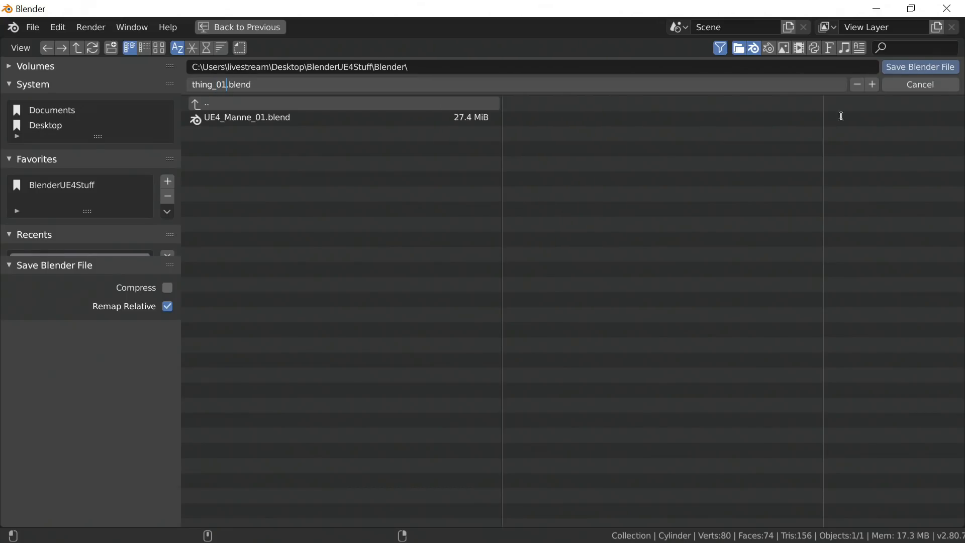
left_click(910, 66)
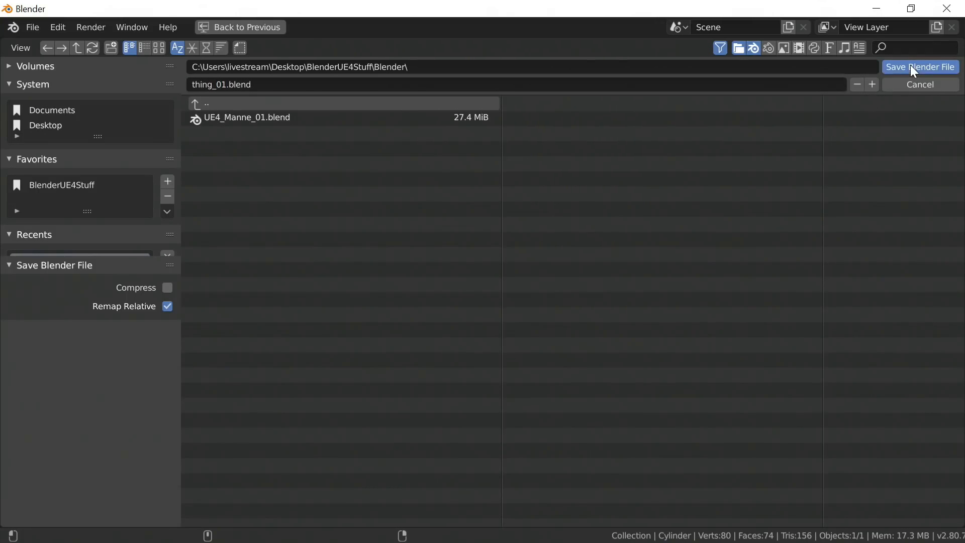
middle_click_drag(380, 236, 397, 221, "shift")
middle_click_drag(397, 221, 360, 254)
key("ctrl+s")
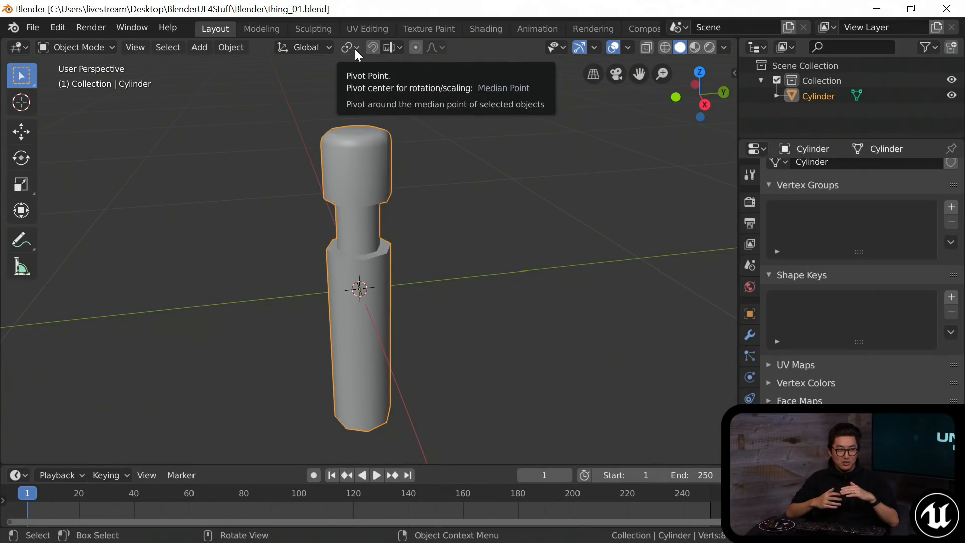
Activate the Move tool and bring the cylinder's origin gizmo and bottom face into view.
mouse_move(383, 194)
middle_mouse_down()
mouse_move(381, 221)
mouse_move(391, 203)
middle_mouse_up()
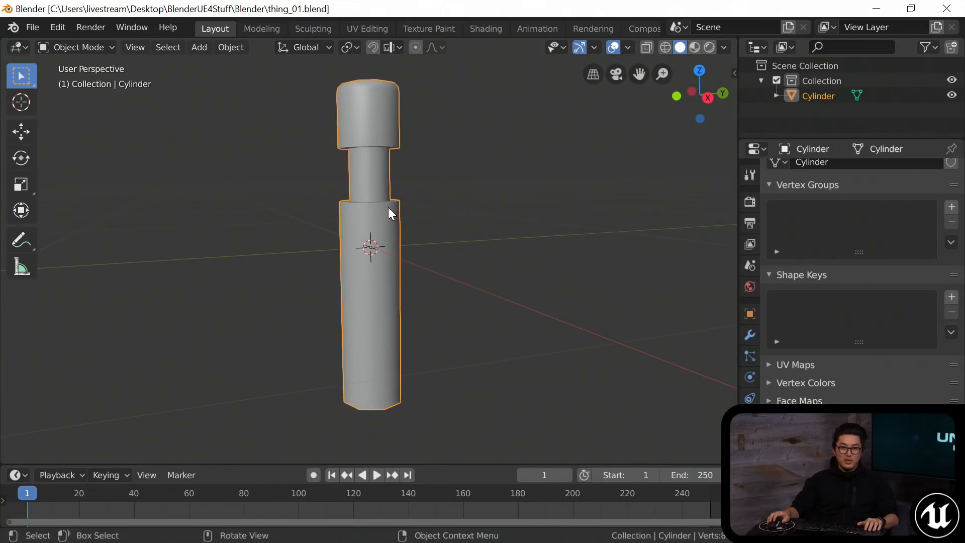
left_click(21, 131)
middle_click_drag(306, 198, 384, 263)
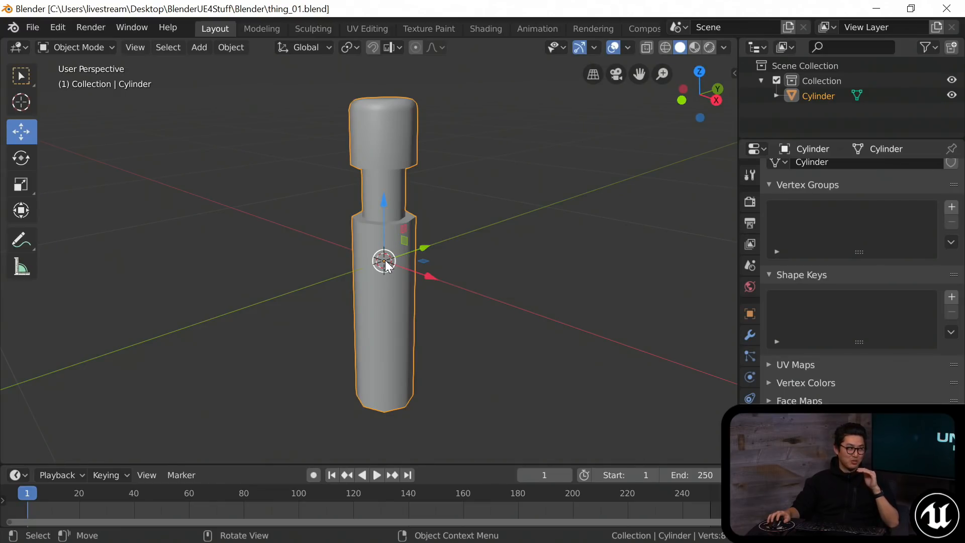
middle_click_drag(398, 267, 364, 257)
scroll(358, 300, "up", 3)
scroll(369, 302, "up", 1)
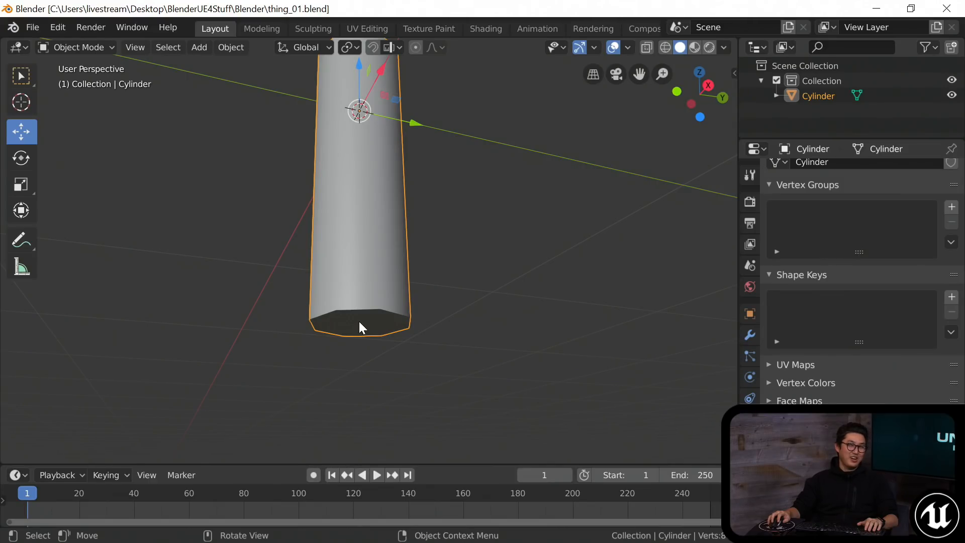
middle_click_drag(365, 268, 369, 249, "shift")
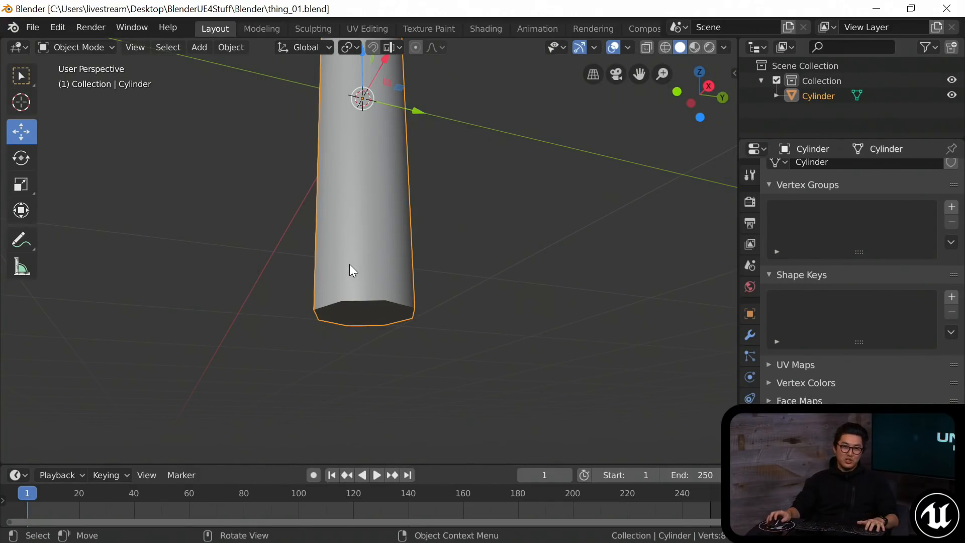
In Edit Mode, select the cylinder's bottom face and snap the 3D cursor to it.
key("Tab")
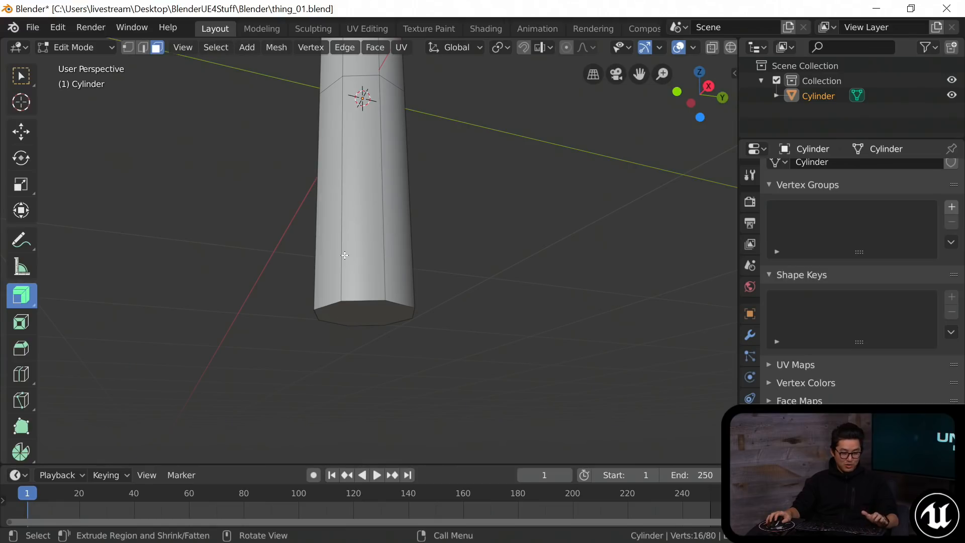
left_click(365, 308)
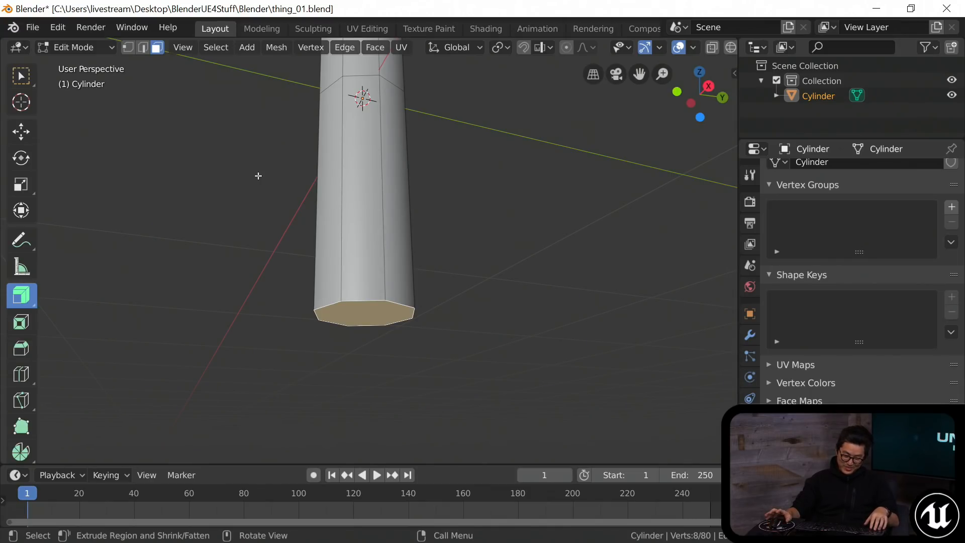
key("shift+s")
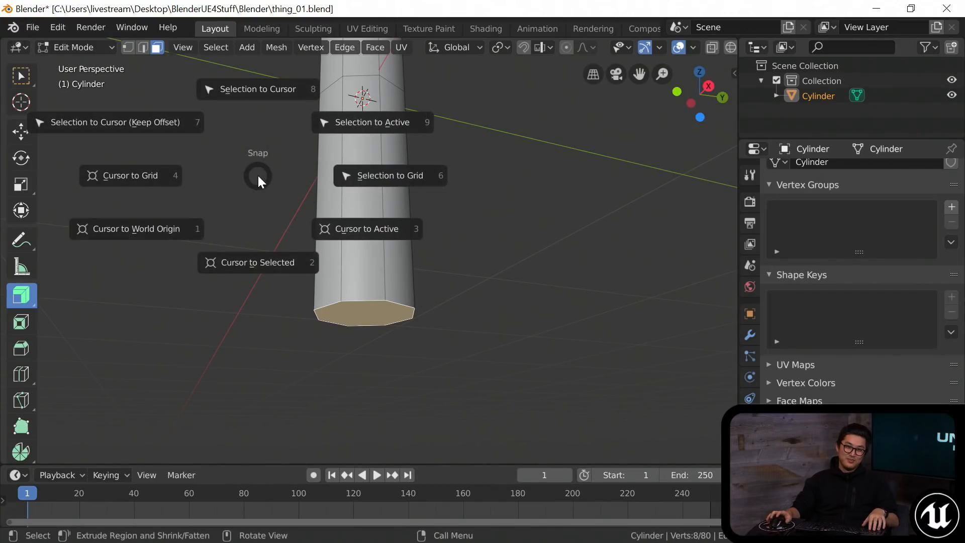
left_click(260, 264)
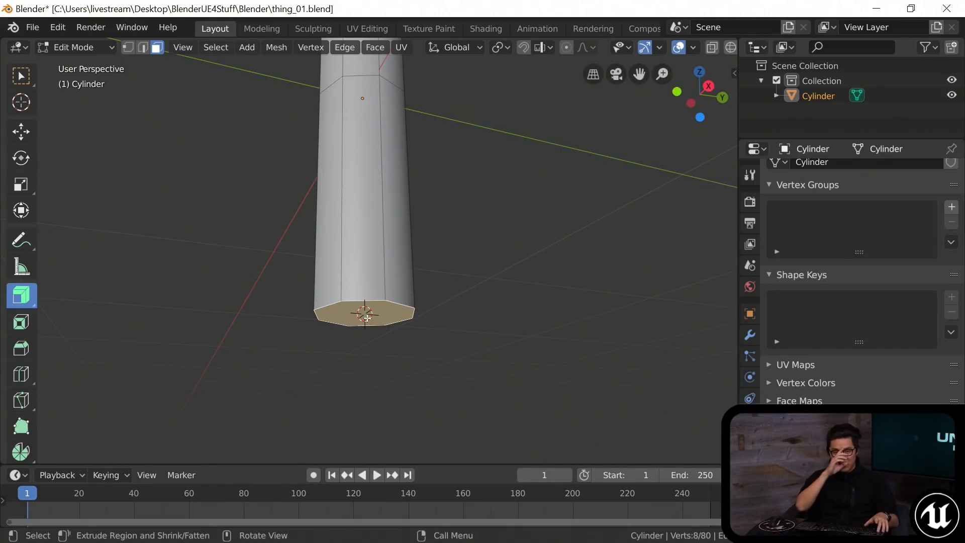
Return to Object Mode and set the cylinder's origin to the 3D cursor at its base.
key("Tab")
mouse_move(361, 220)
middle_mouse_down()
mouse_move(371, 256)
mouse_move(357, 231)
middle_mouse_up()
scroll(374, 263, "down", 3)
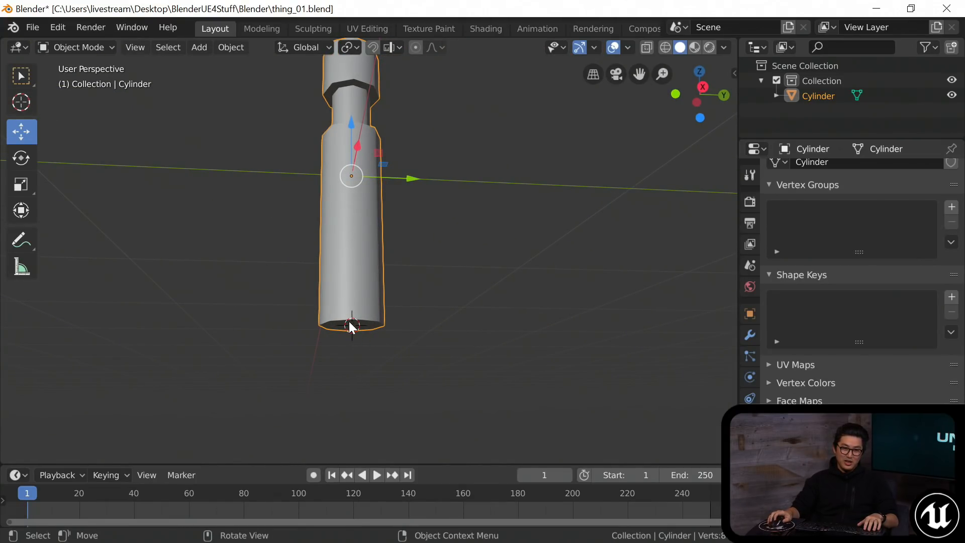
scroll(350, 332, "up", 2)
middle_click_drag(343, 368, 356, 347)
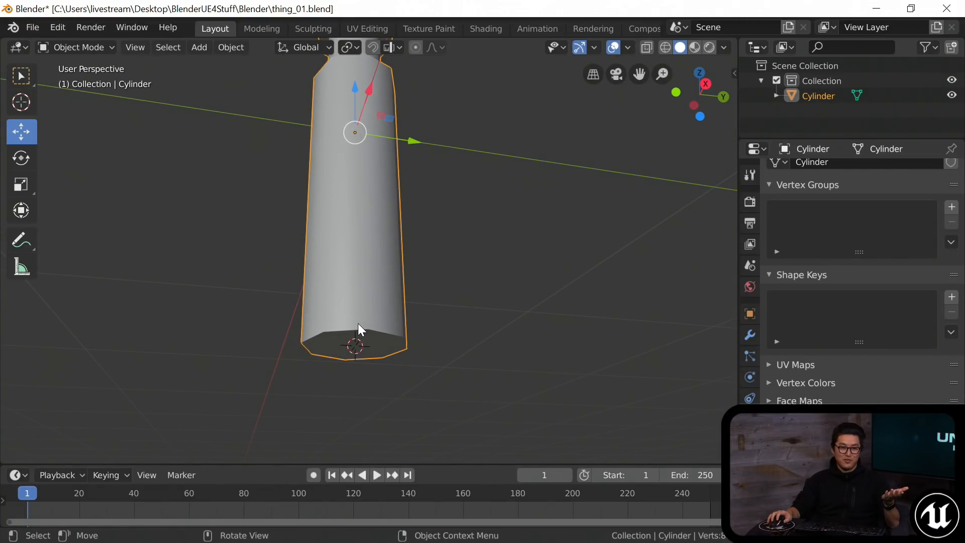
middle_click_drag(358, 330, 358, 261)
right_click(360, 251)
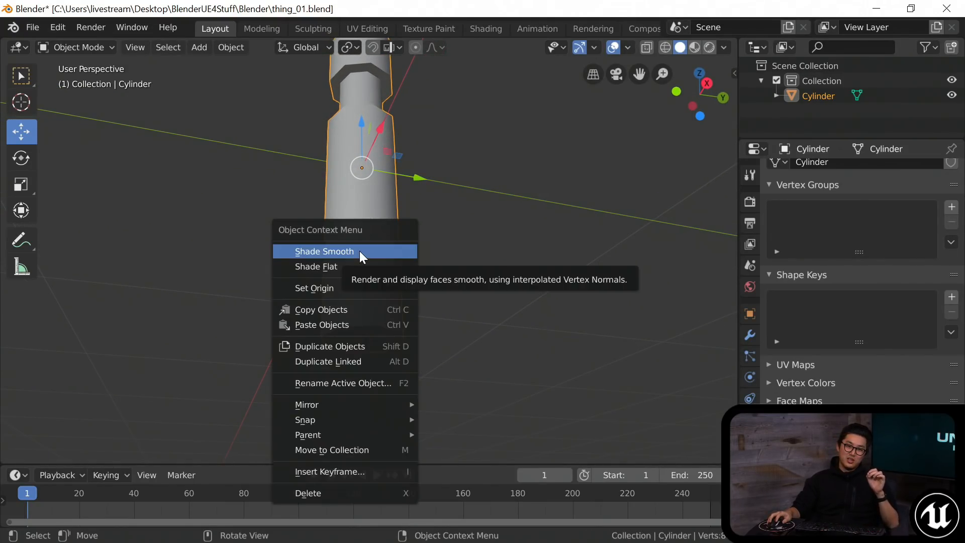
mouse_move(359, 286)
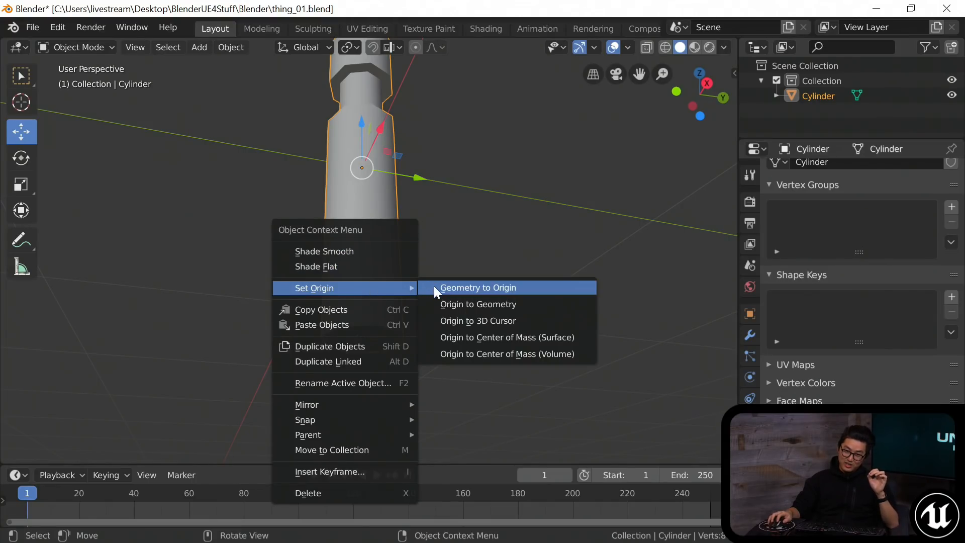
left_click(480, 320)
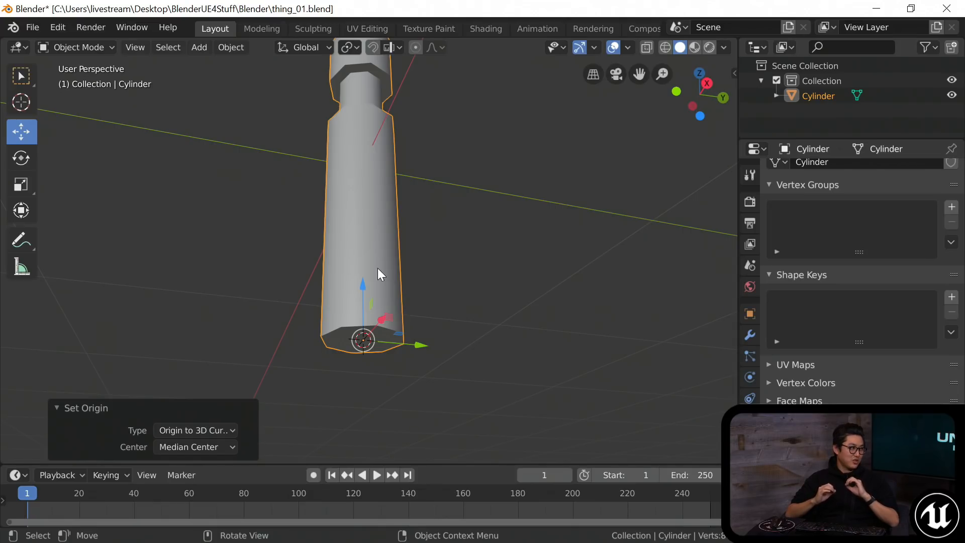
Show the cylinder's transform values and set its Z location to 0 m.
middle_click_drag(369, 251, 375, 281)
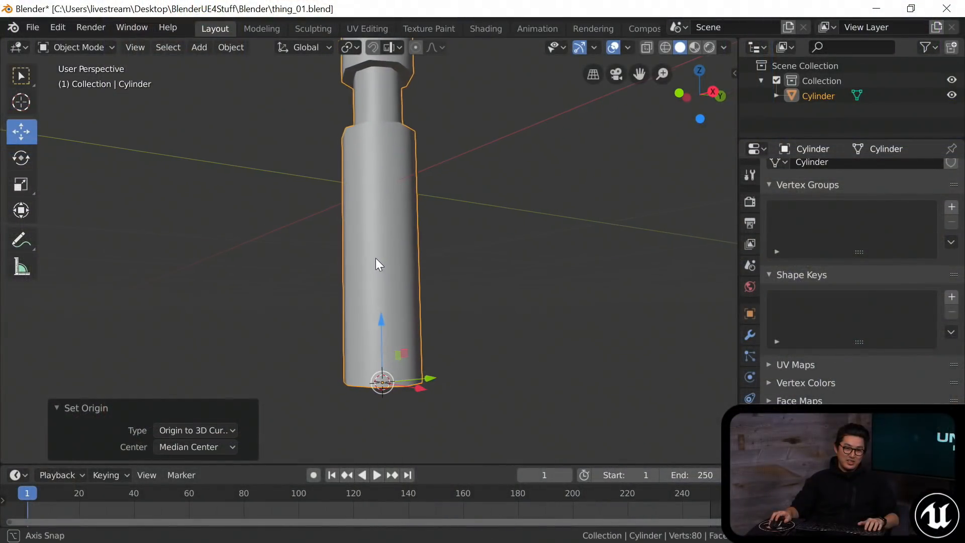
middle_click_drag(376, 258, 384, 228)
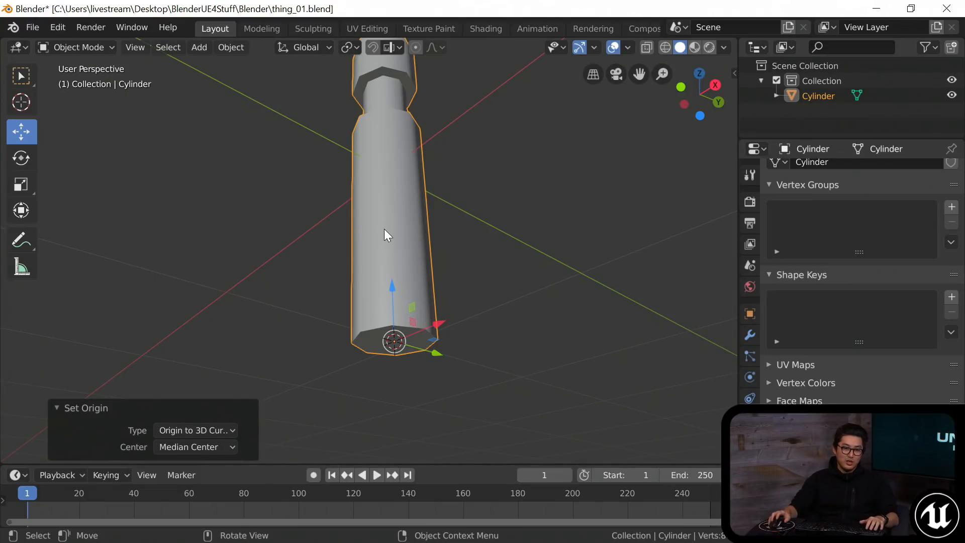
mouse_move(382, 210)
middle_mouse_down()
mouse_move(373, 282)
mouse_move(372, 222)
middle_mouse_up()
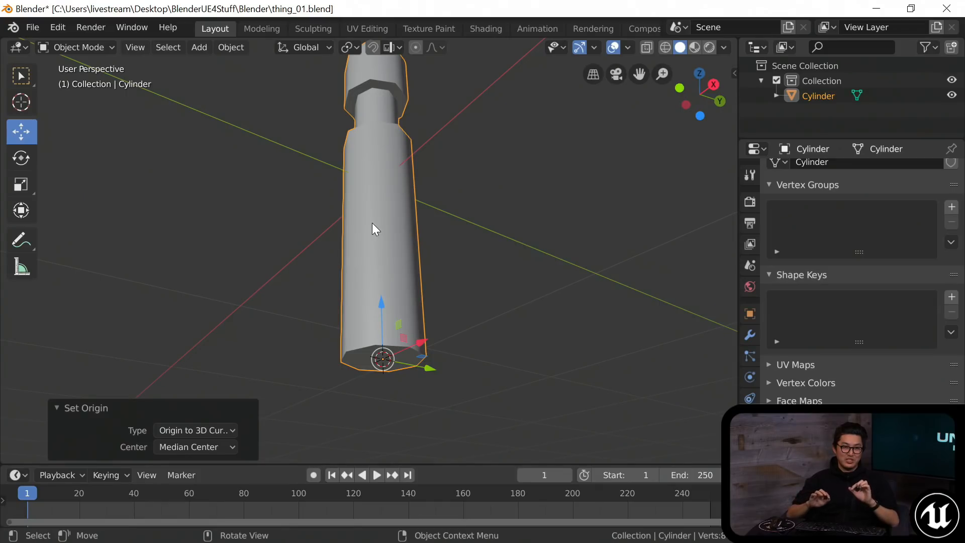
middle_click_drag(379, 231, 376, 264)
key("n")
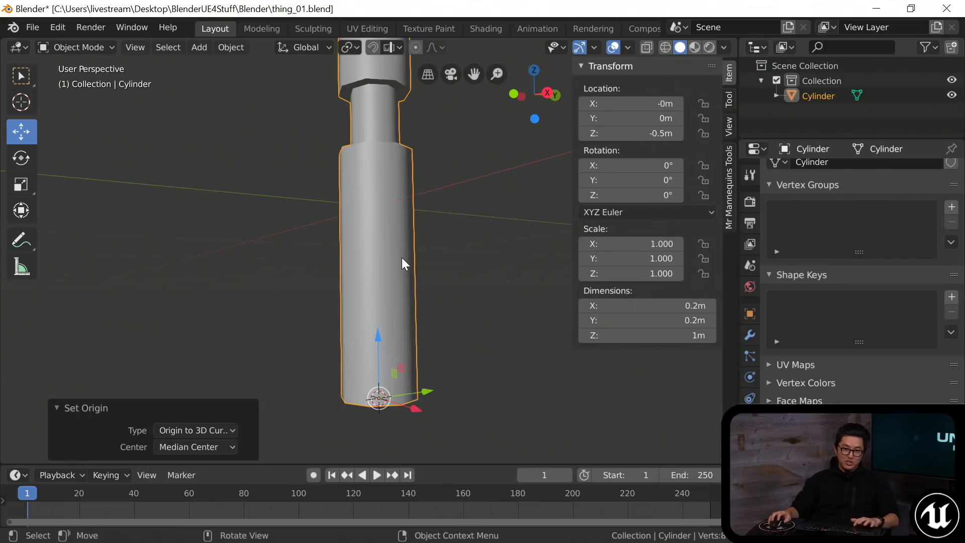
double_click(647, 133)
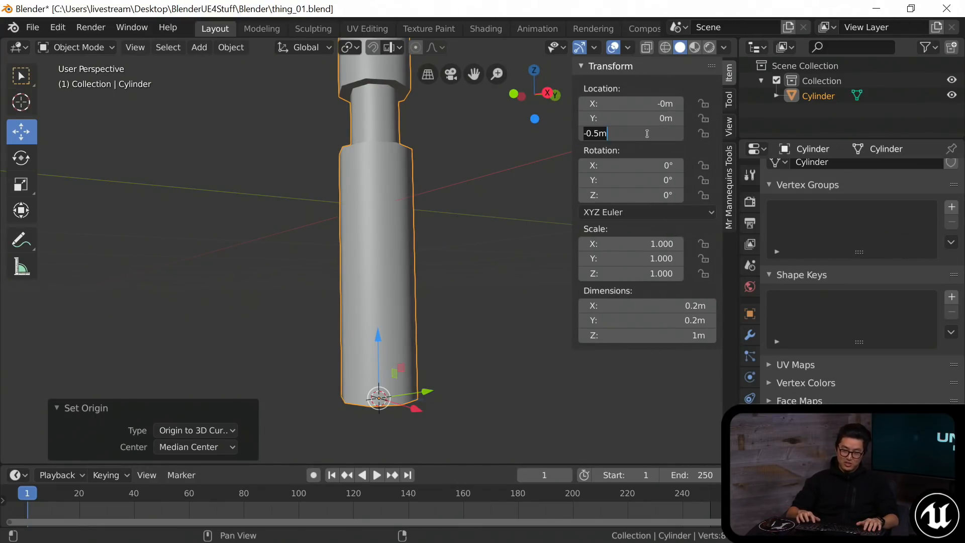
type("0")
key("Return")
middle_click_drag(429, 258, 404, 292)
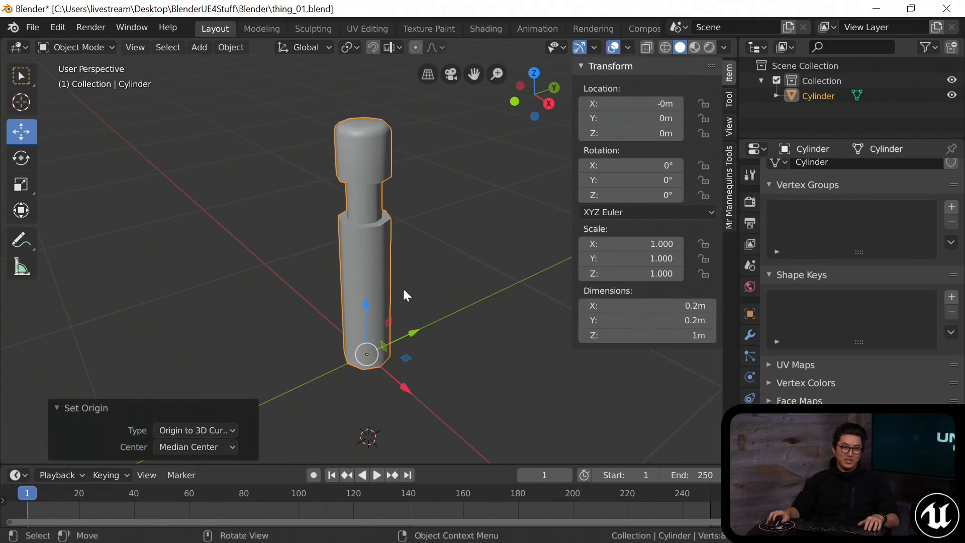
Inspect the cylinder standing on the grid from several angles and leave it deselected.
left_click(246, 272)
middle_click_drag(352, 269, 372, 261)
left_click(375, 247)
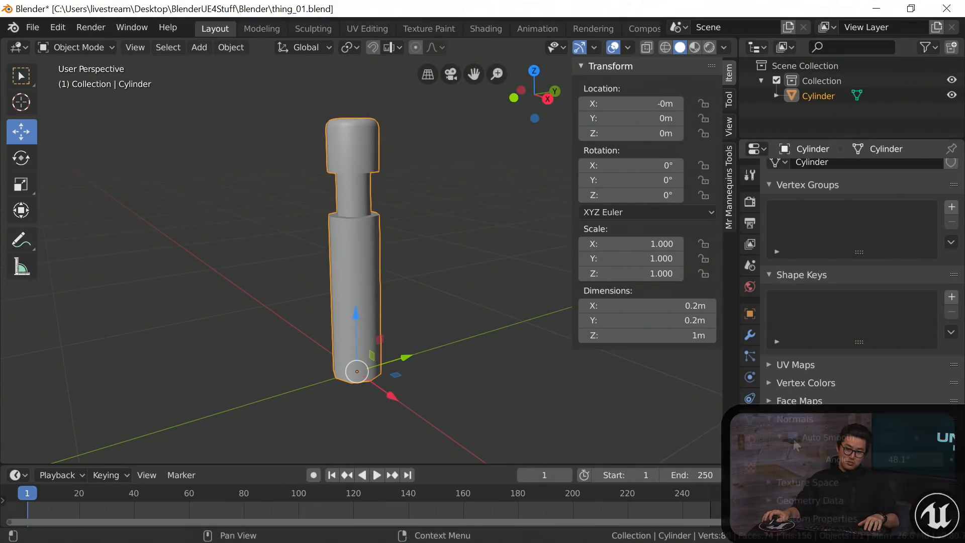
middle_click_drag(339, 224, 343, 233)
mouse_move(352, 246)
middle_mouse_down("shift")
mouse_move(352, 224)
mouse_move(355, 233)
middle_mouse_up("shift")
middle_click_drag(355, 233, 357, 252, "shift")
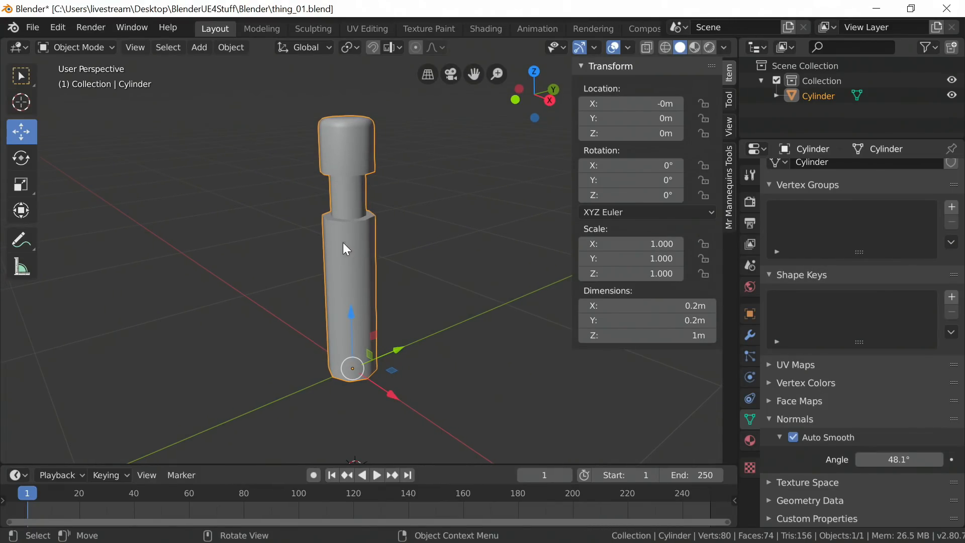
left_click(34, 27)
left_click(280, 183)
mouse_move(324, 217)
middle_mouse_down("shift")
mouse_move(295, 229)
mouse_move(300, 216)
mouse_move(333, 211)
middle_mouse_up("shift")
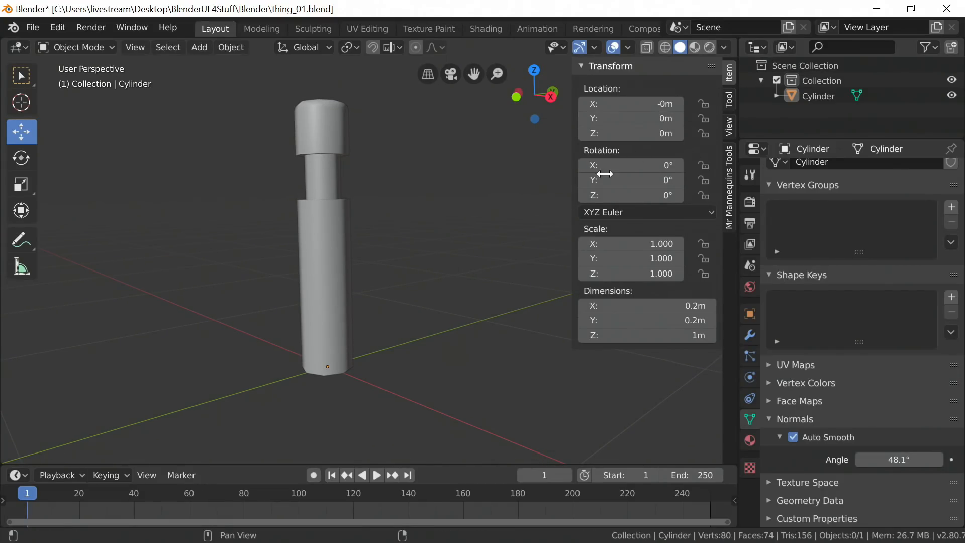
Hide the transform values, select the cylinder, and add an empty material slot to it.
key("n")
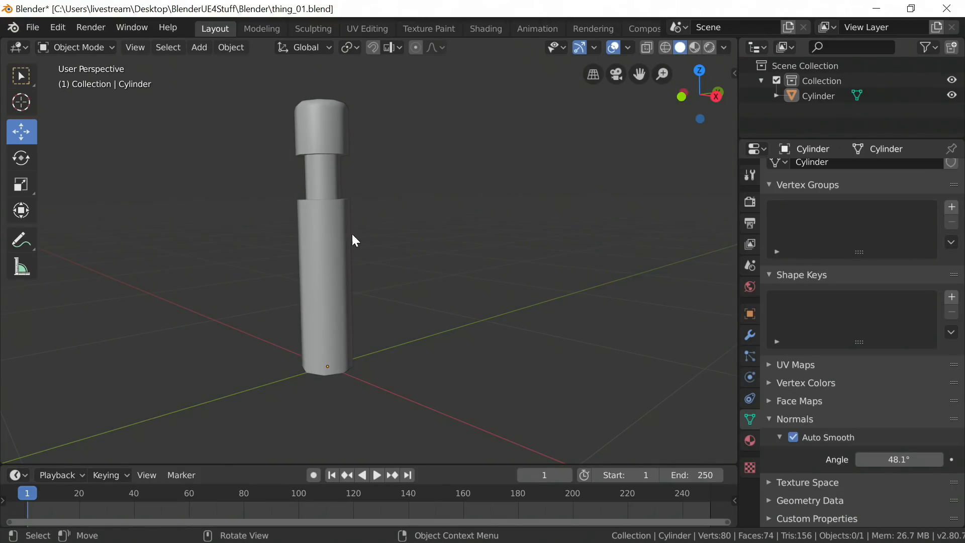
left_click(335, 229)
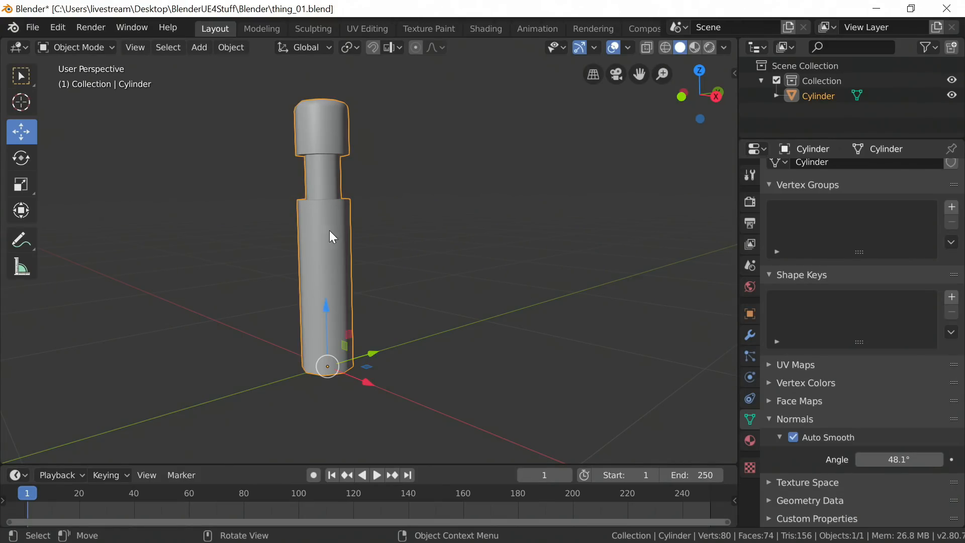
left_click(749, 439)
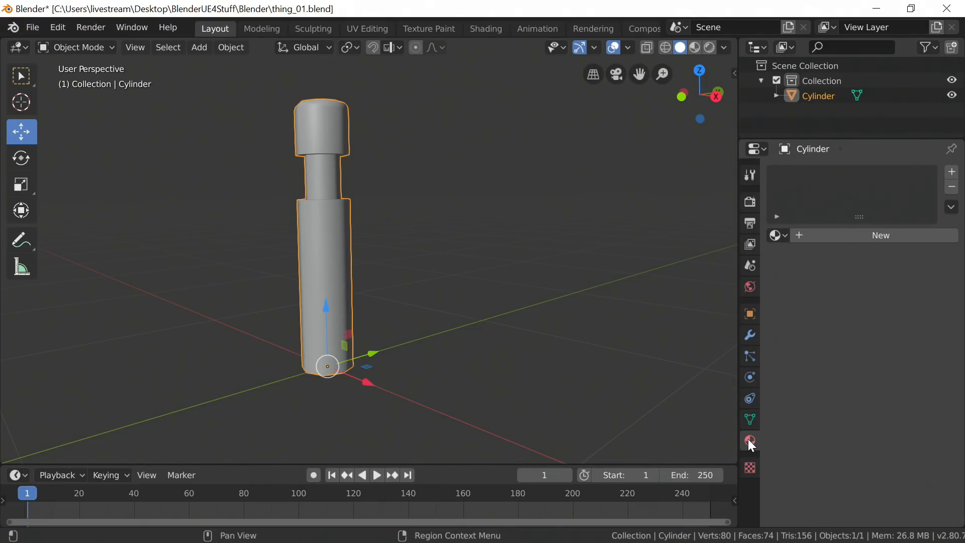
middle_click_drag(376, 169, 377, 195)
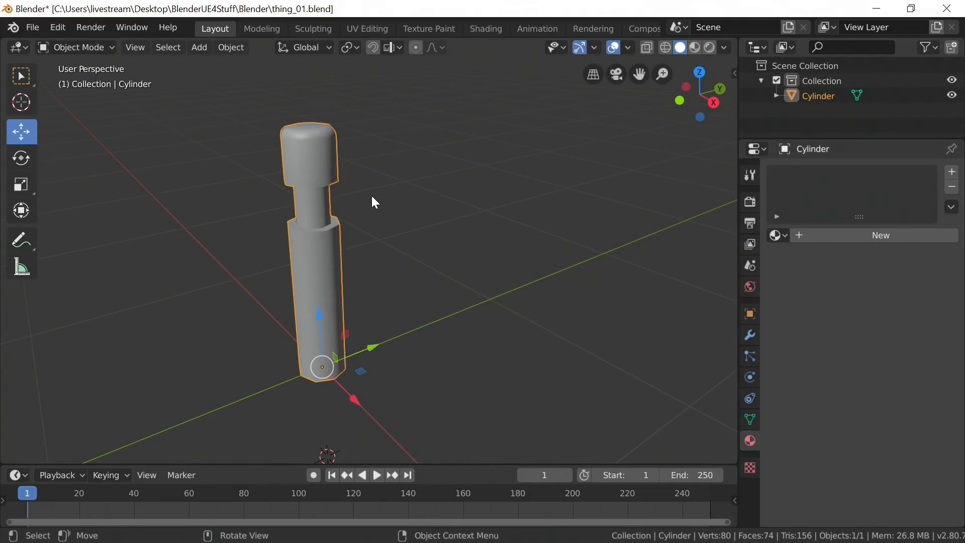
middle_click_drag(461, 208, 480, 222)
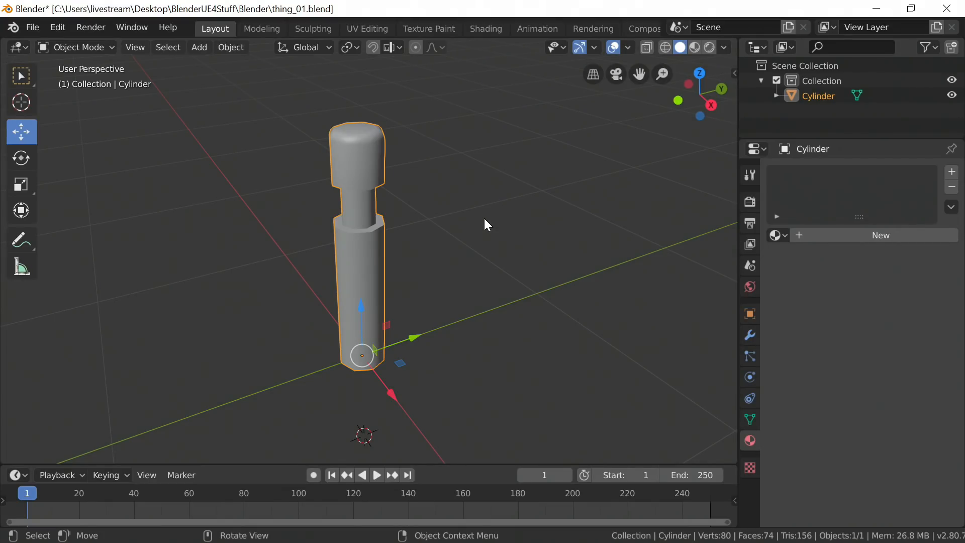
middle_click_drag(485, 222, 541, 201)
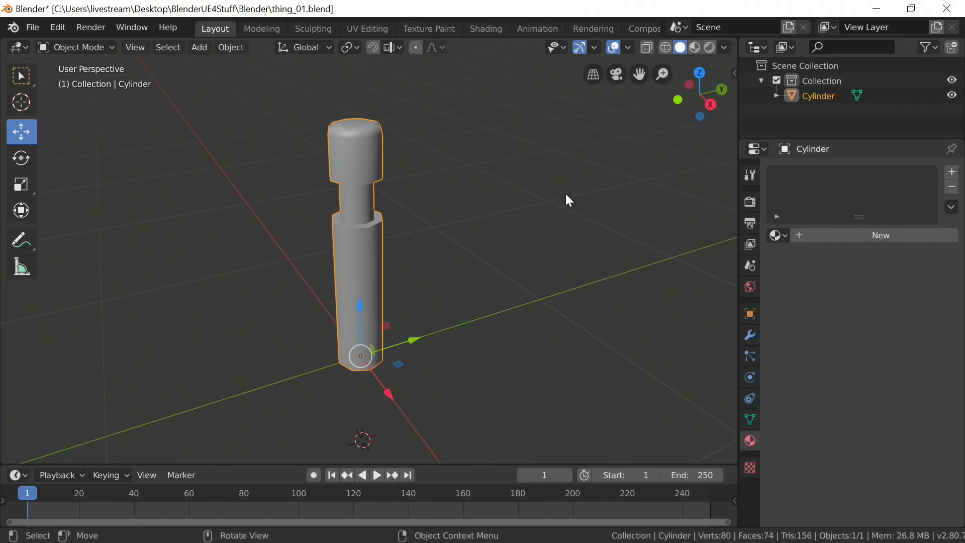
left_click(952, 172)
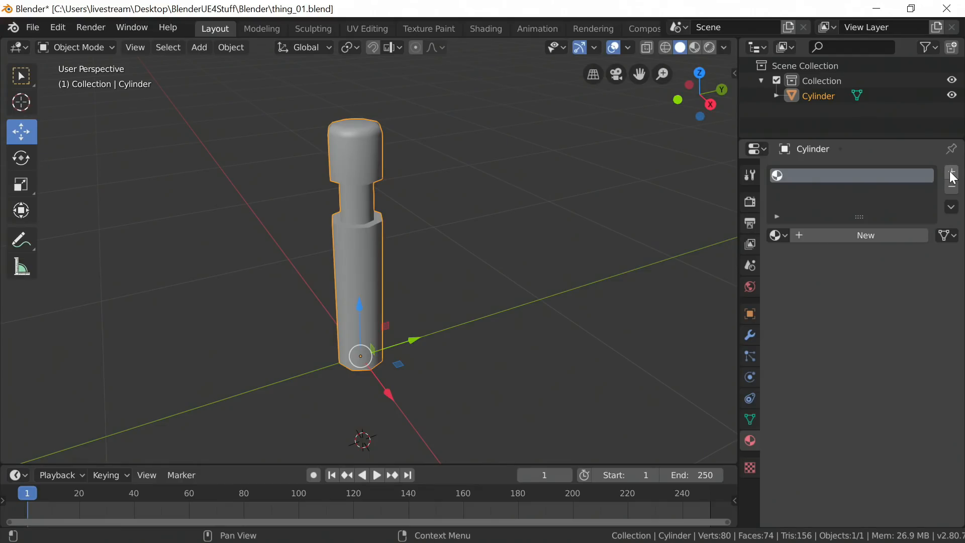
Add two more material slots to the cylinder and create a new material in the first slot.
left_click(952, 173)
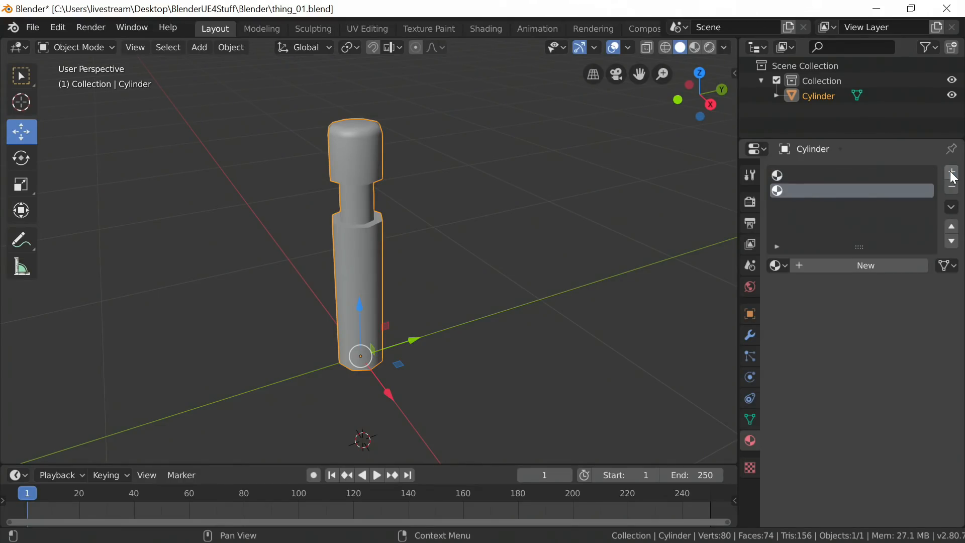
left_click(953, 172)
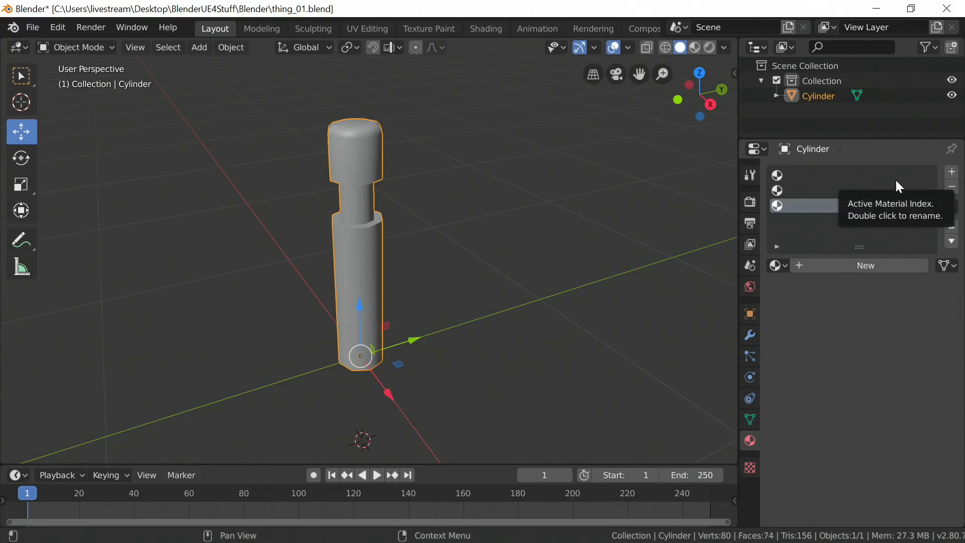
left_click(896, 179)
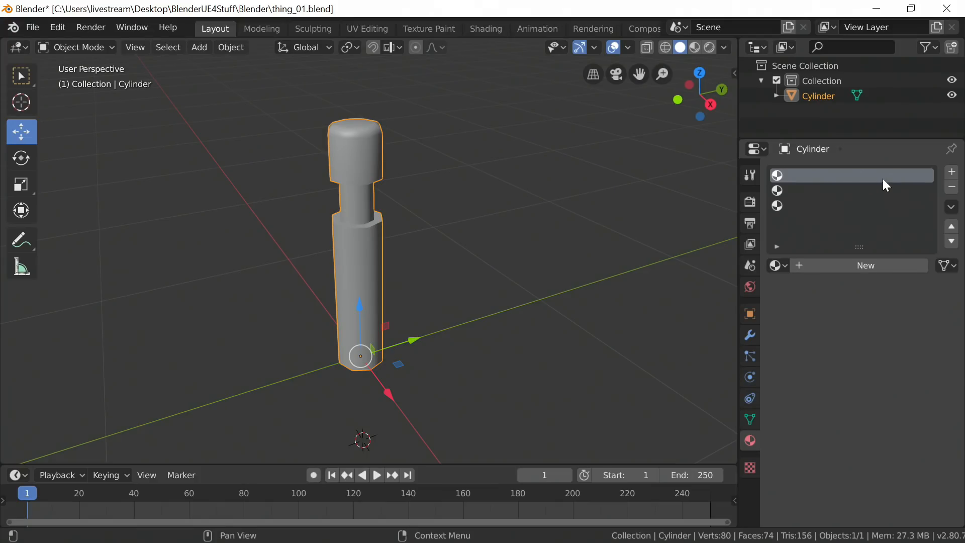
middle_click_drag(401, 270, 438, 270, "shift")
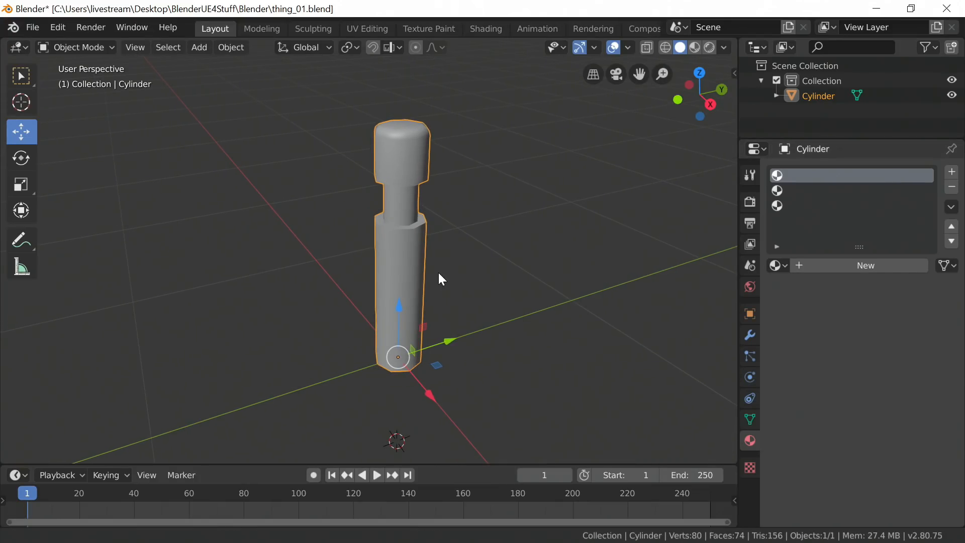
left_click(854, 270)
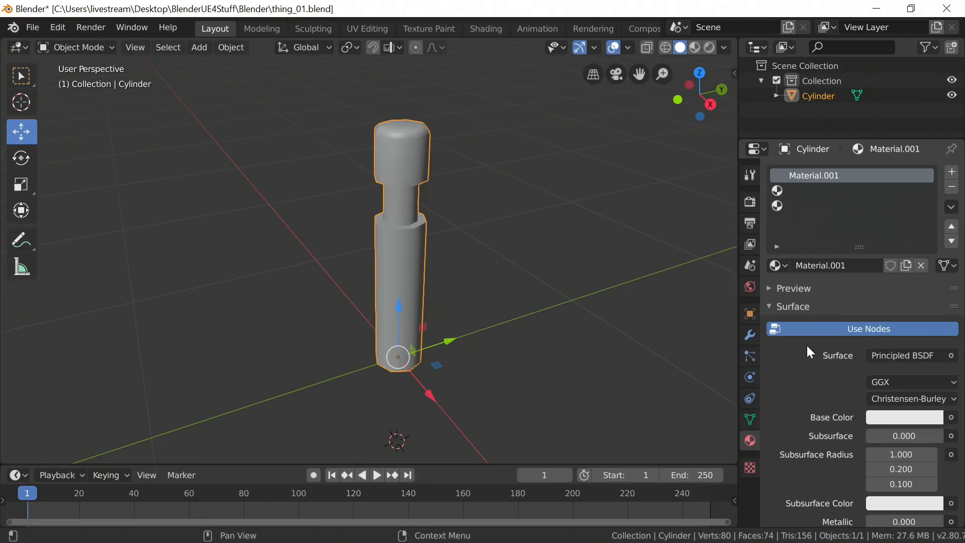
Set the new material's Metallic and Specular to 1.000 and its Roughness to 0.000.
scroll(796, 367, "down", 7)
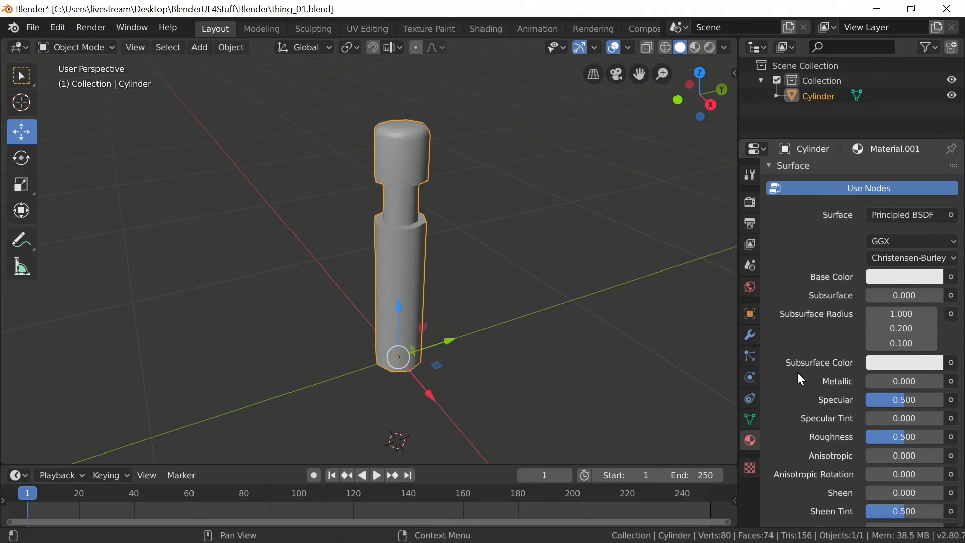
scroll(798, 372, "down", 2)
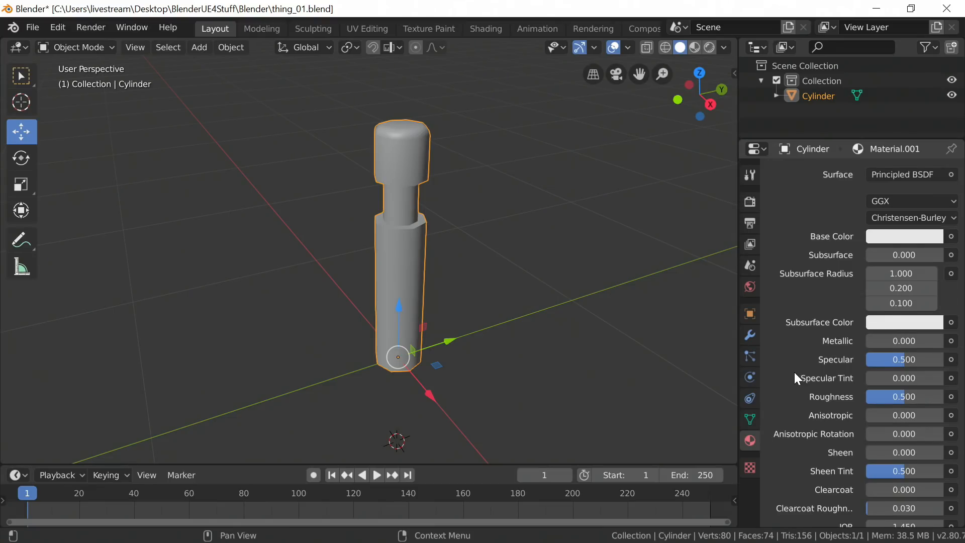
scroll(795, 372, "down", 2)
middle_click_drag(548, 295, 536, 299)
left_click_drag(877, 303, 939, 320)
left_click_drag(919, 355, 862, 353)
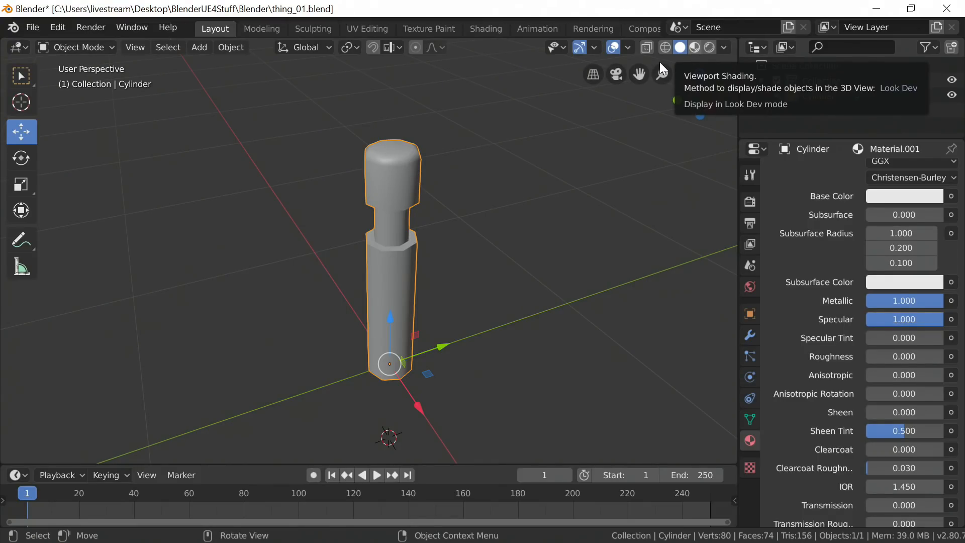
Display the viewport in Look Dev shading and set the material's Roughness to 0.397.
left_click(695, 47)
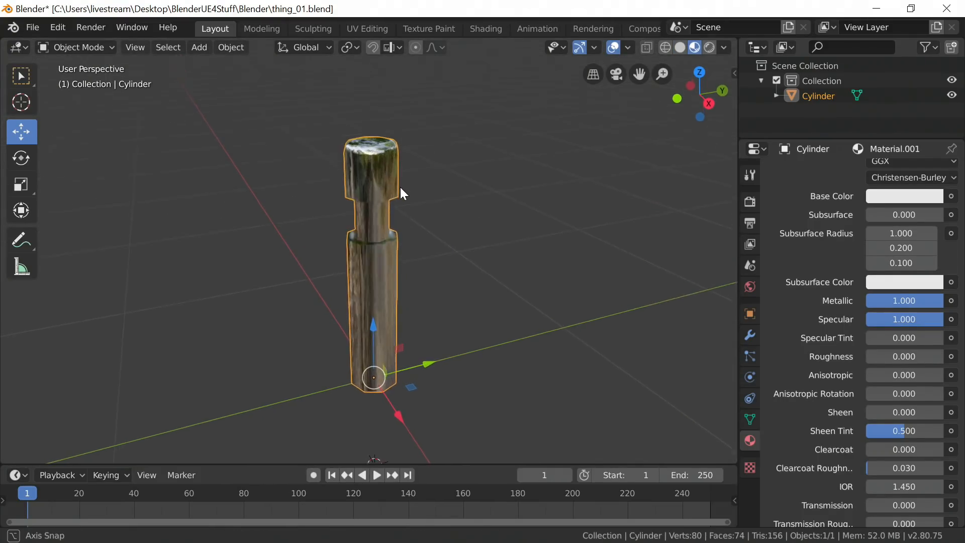
middle_click_drag(406, 184, 440, 219)
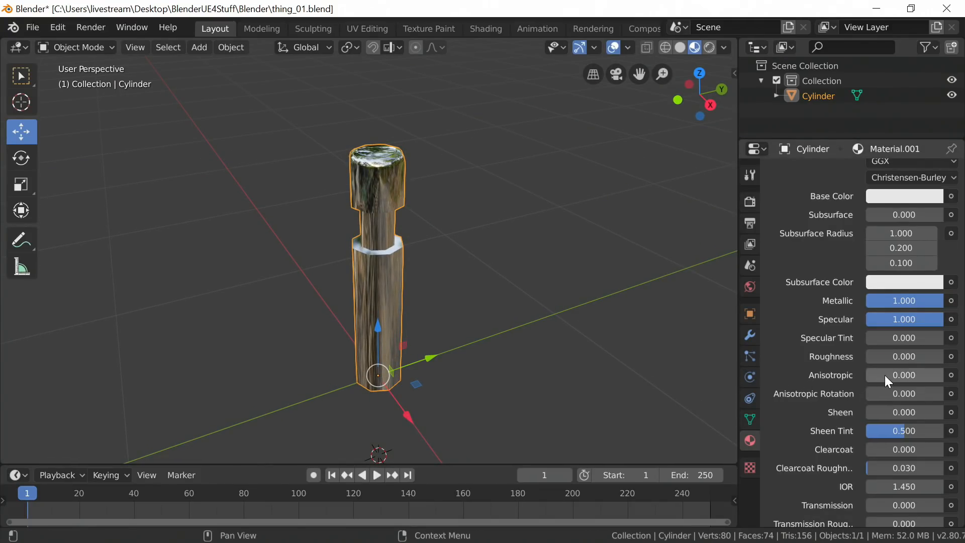
mouse_move(894, 354)
left_mouse_down()
mouse_move(940, 356)
mouse_move(865, 356)
mouse_move(897, 356)
left_mouse_up()
middle_click_drag(488, 284, 469, 270, "shift")
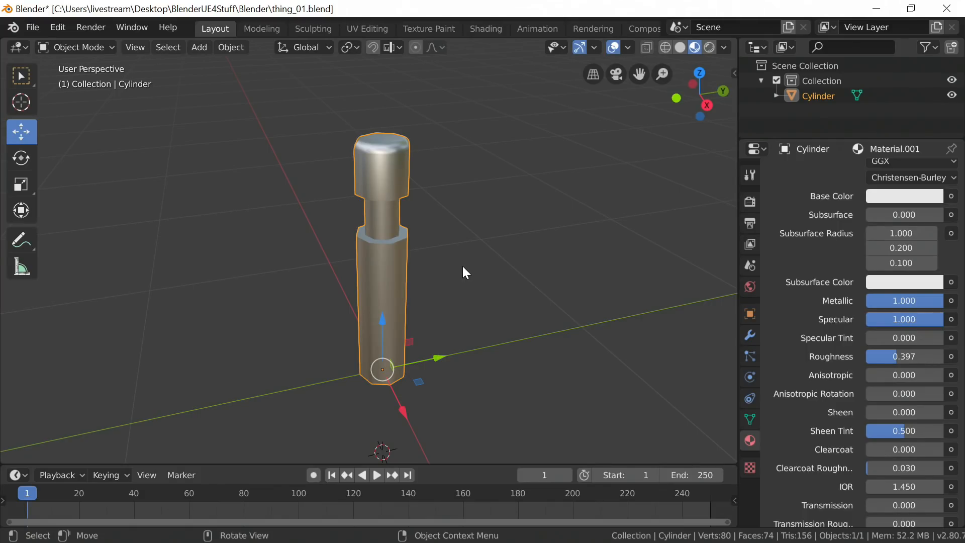
mouse_move(444, 259)
middle_mouse_down("shift")
mouse_move(433, 252)
mouse_move(428, 267)
mouse_move(441, 255)
mouse_move(440, 271)
middle_mouse_up("shift")
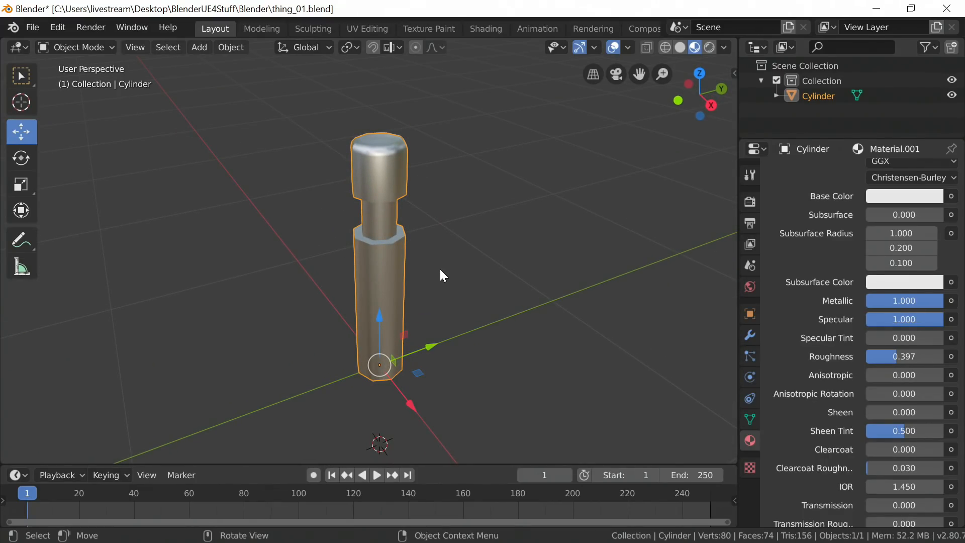
middle_click_drag(440, 270, 418, 262, "shift")
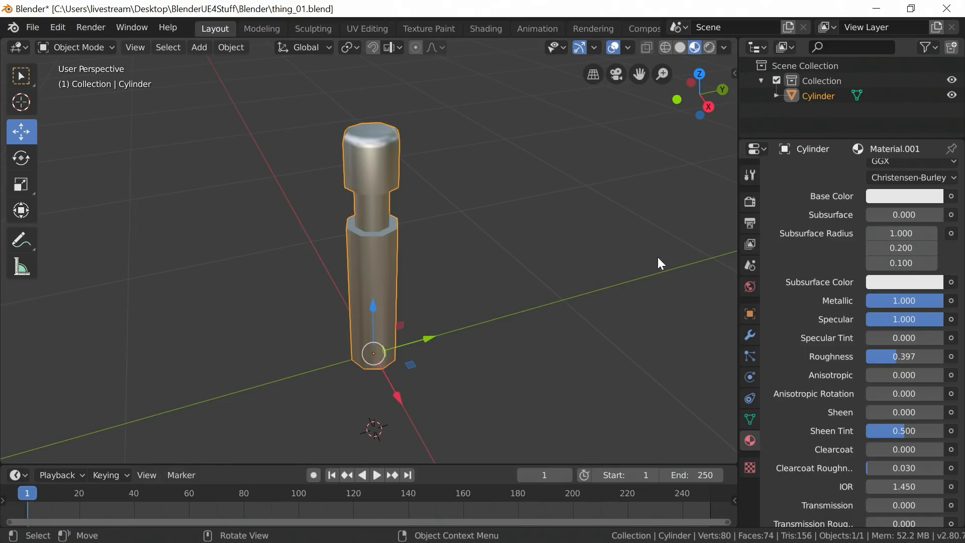
Rename the material in the first slot as mat01.
scroll(822, 254, "up", 10)
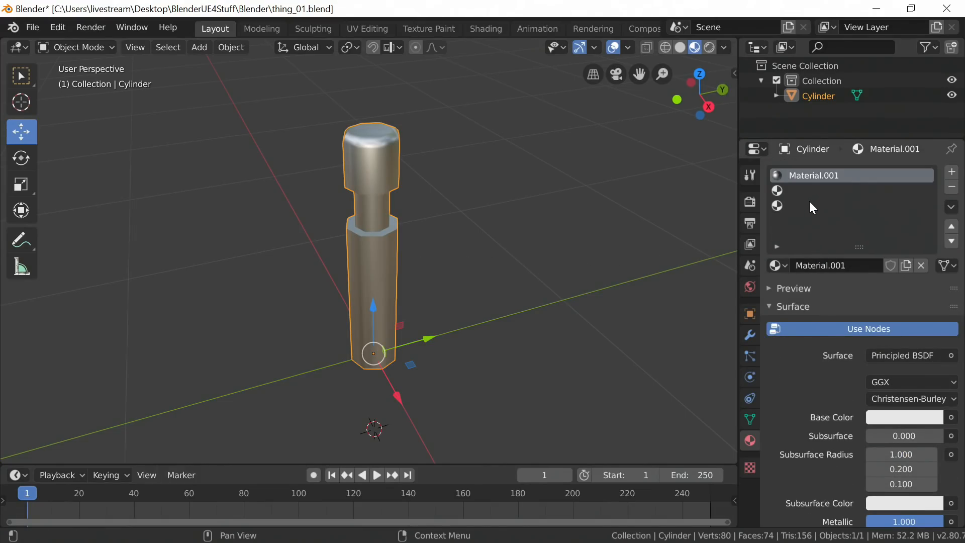
type("mat01")
key("Return")
Create a new material in the second slot and name it mat02.
left_click(808, 191)
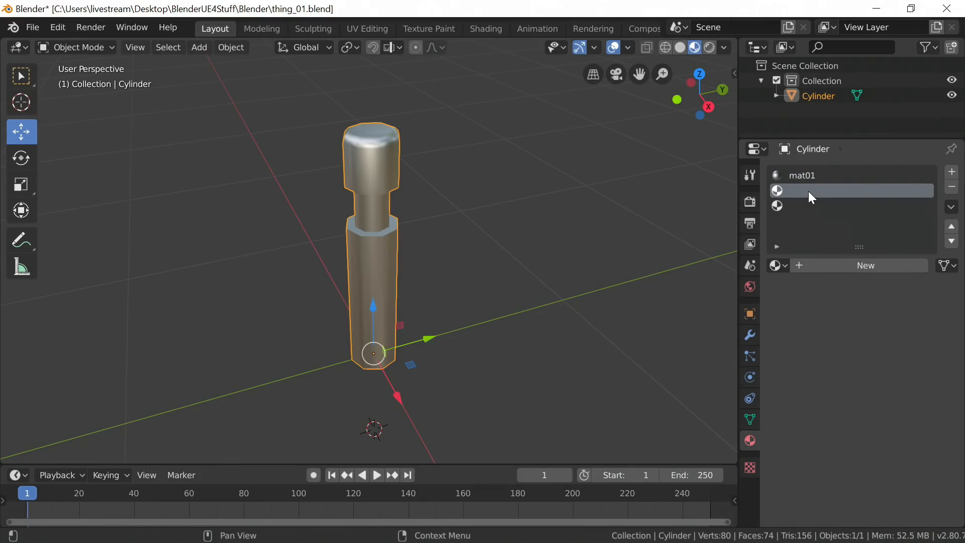
left_click(816, 267)
type("mat02")
key("Return")
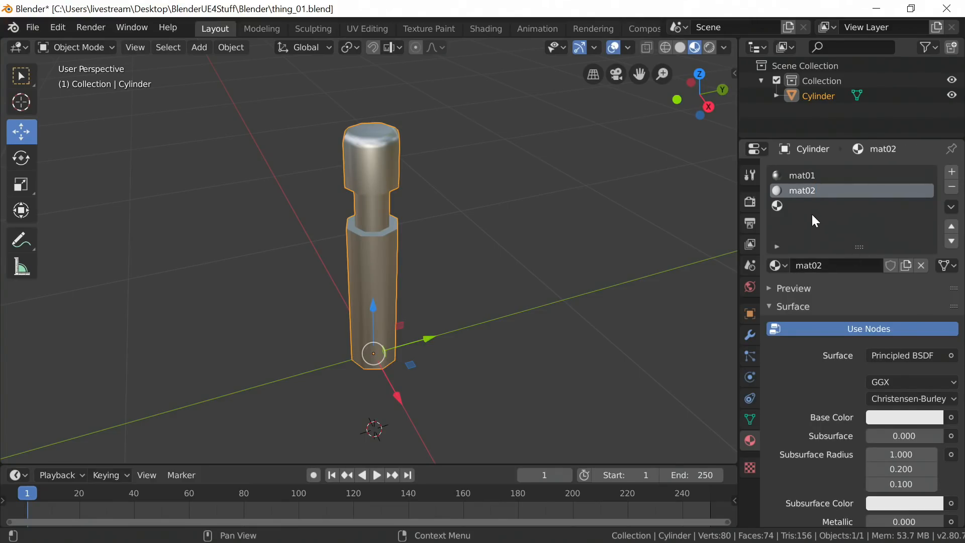
Create a new material in the third slot and name it mat03.
left_click(814, 202)
left_click(840, 266)
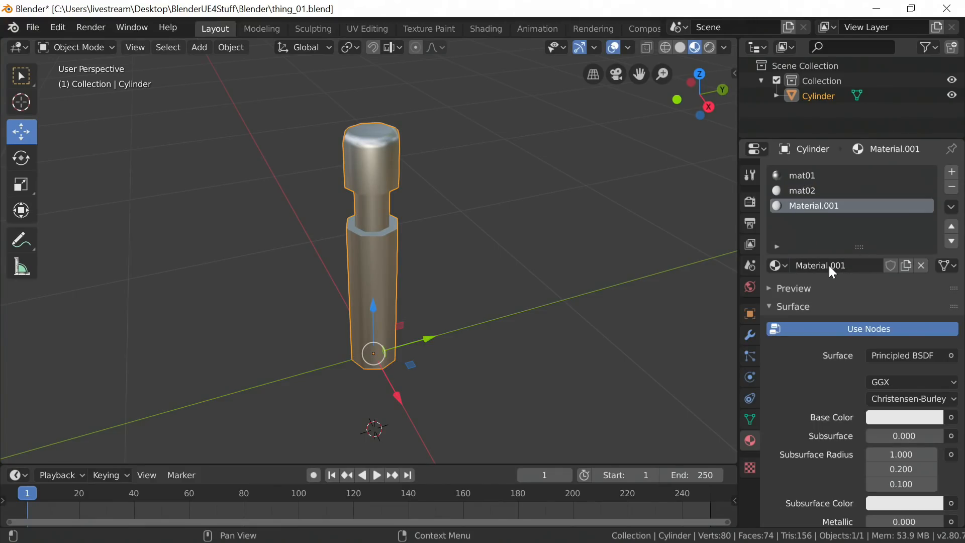
left_click(828, 265)
type("mat")
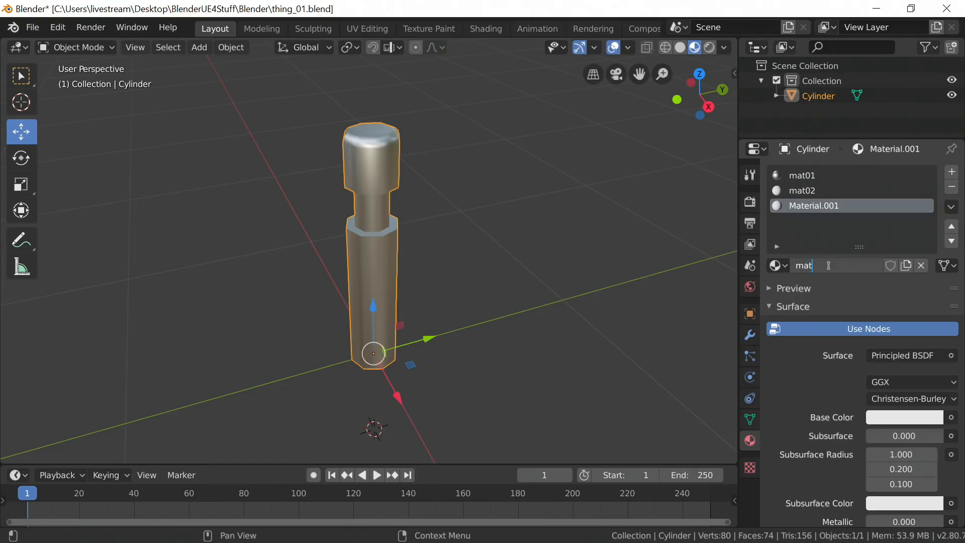
type("03")
key("Return")
Set the Base Color of mat02 to saturated red (H 0.002, S 1.000, V 0.906).
middle_click_drag(455, 222, 421, 213)
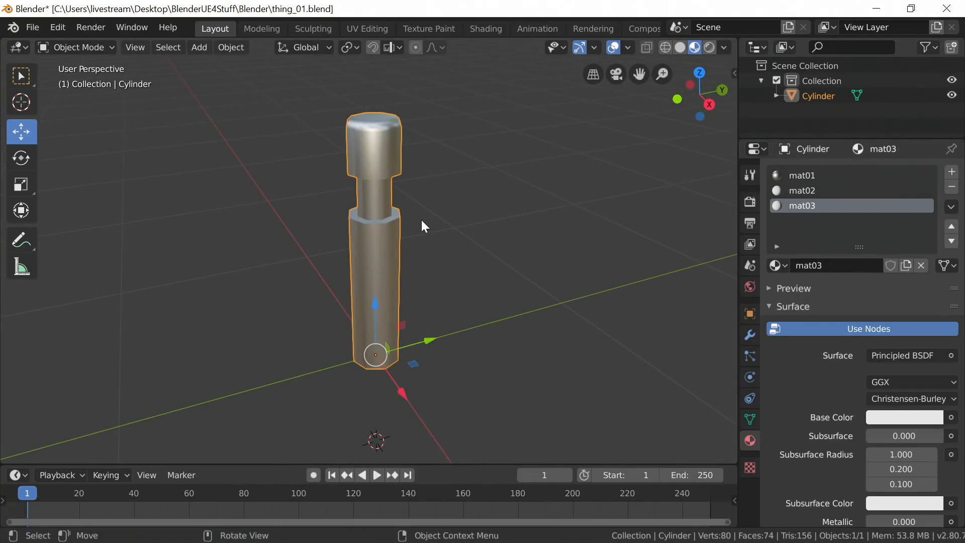
left_click(813, 190)
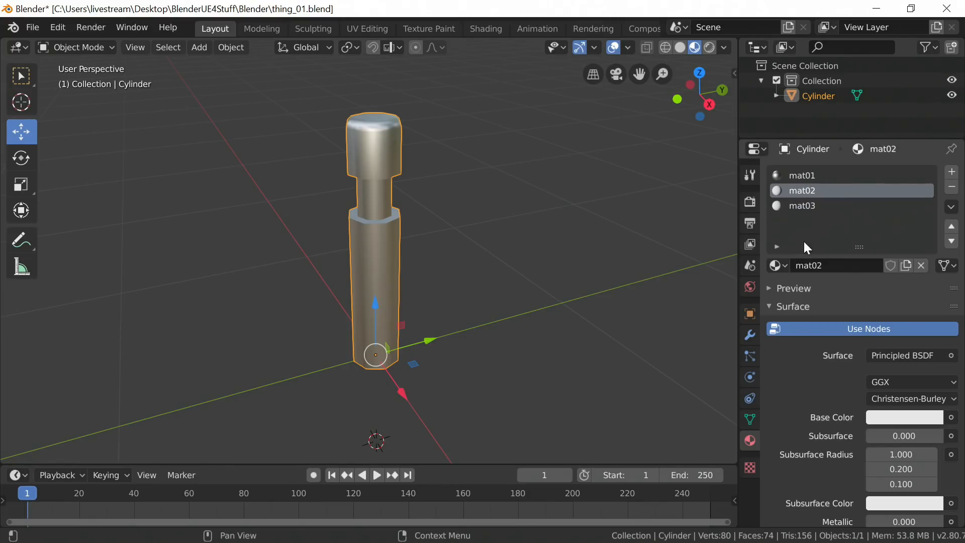
left_click(903, 416)
left_click_drag(870, 289, 864, 312)
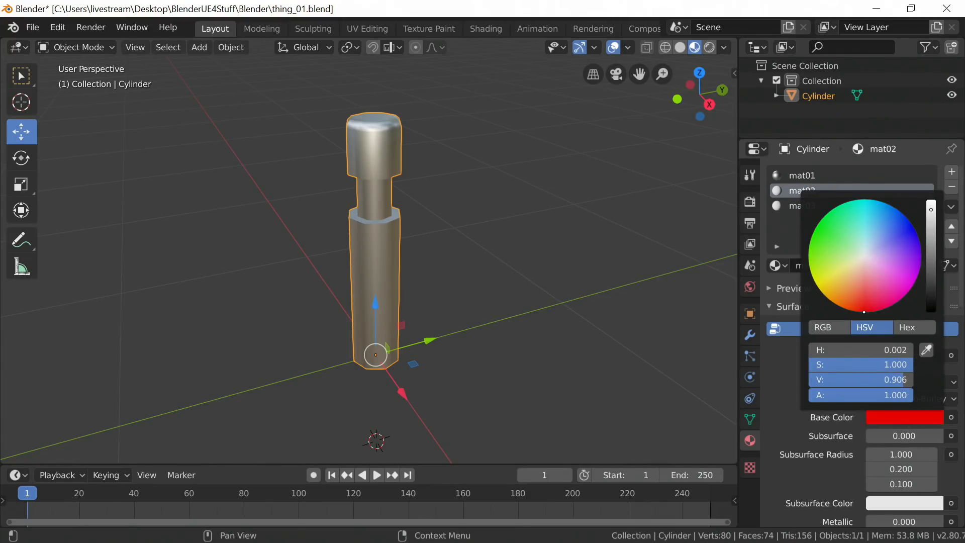
left_click(639, 246)
Set the Base Color of mat03 to bright green.
left_click(799, 204)
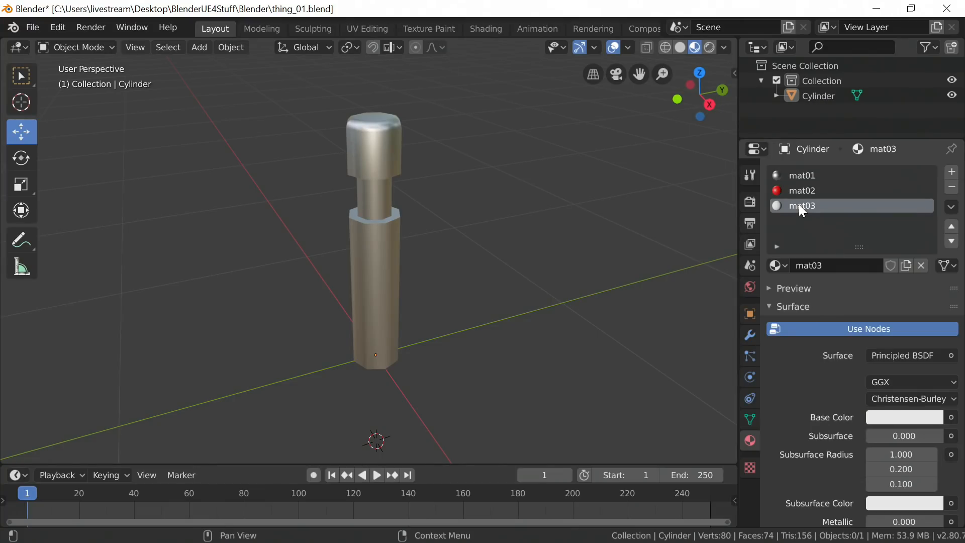
left_click(887, 416)
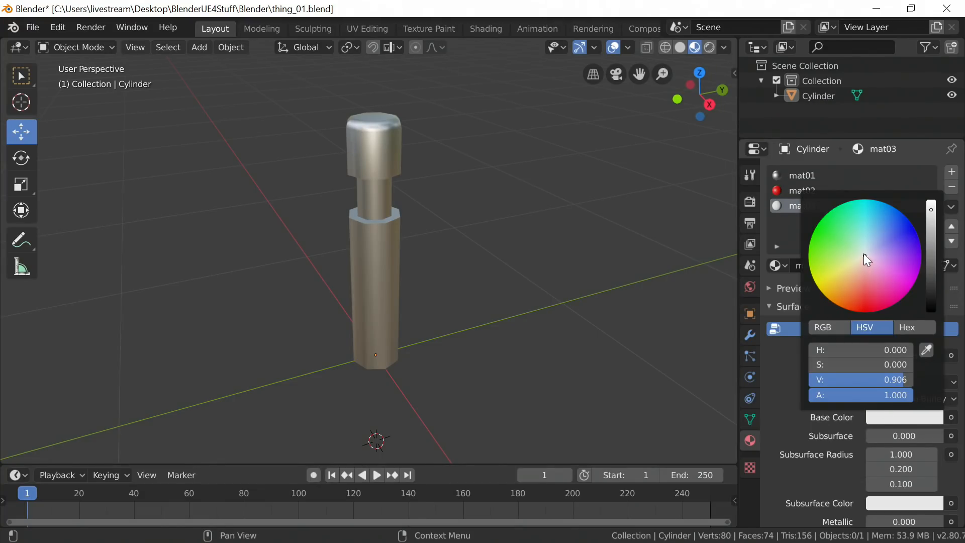
left_click_drag(863, 254, 812, 235)
Put the cylinder into Edit Mode with X-ray display turned on.
middle_click_drag(448, 230, 409, 231)
scroll(409, 230, "up", 3)
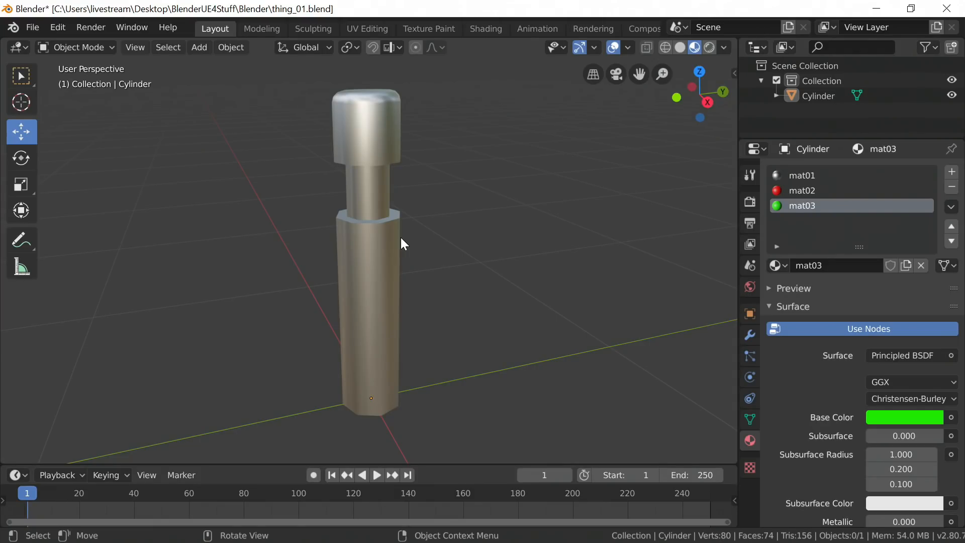
left_click(358, 153)
mouse_move(385, 176)
middle_mouse_down()
mouse_move(395, 162)
mouse_move(382, 182)
middle_mouse_up()
scroll(382, 184, "up", 2)
mouse_move(385, 190)
middle_mouse_down()
mouse_move(390, 176)
mouse_move(394, 186)
mouse_move(391, 159)
mouse_move(393, 200)
mouse_move(388, 177)
middle_mouse_up()
key("Tab")
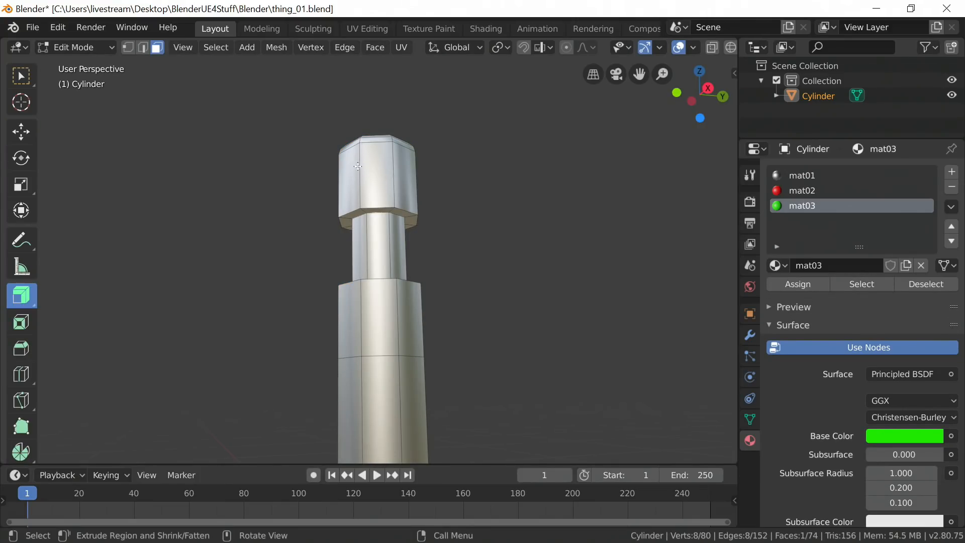
key("alt+z")
middle_click_drag(437, 160, 387, 199)
Undo the accidental face extrusion and switch to the Select Box tool.
left_click_drag(263, 156, 451, 258)
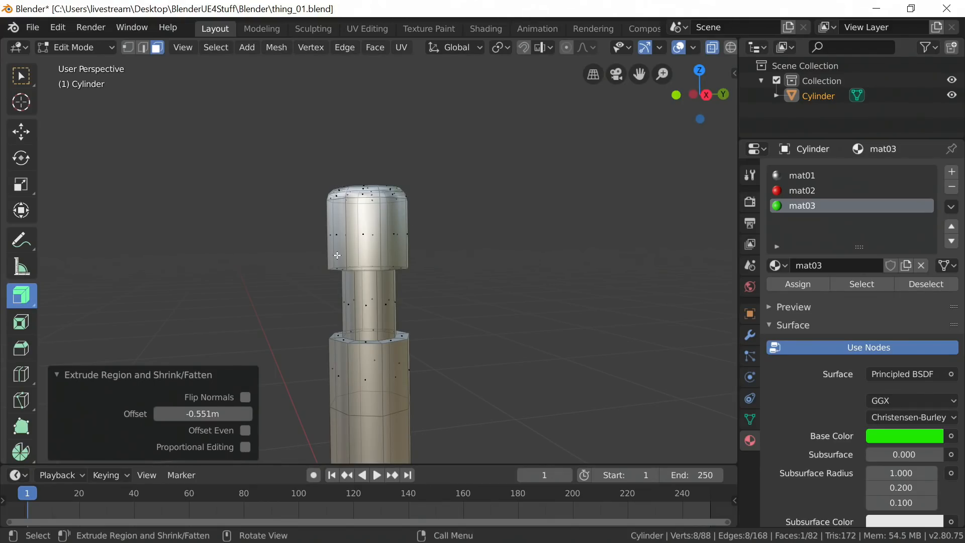
key("ctrl+z")
left_click(20, 76)
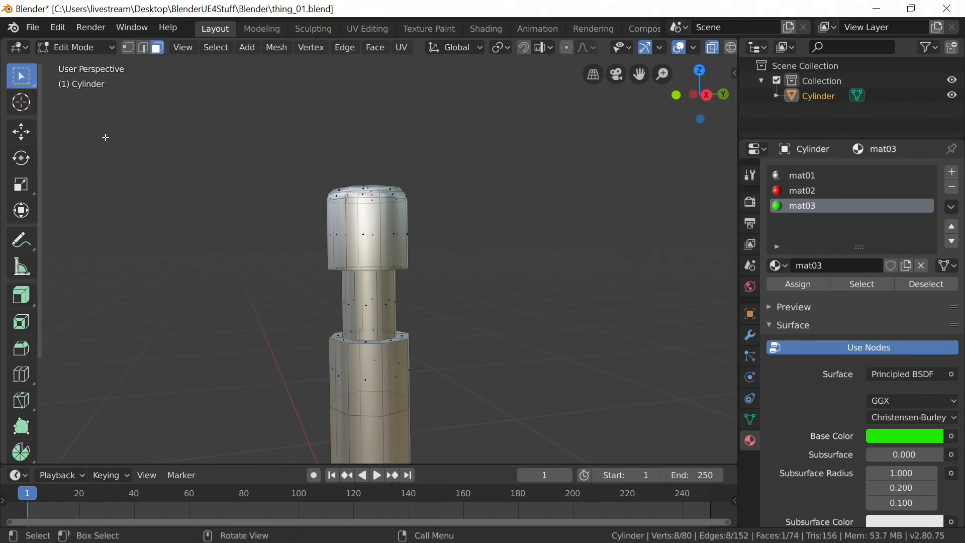
Box-select all faces of the wide cap at the top of the cylinder and assign mat02 to them.
middle_click_drag(91, 130, 90, 118)
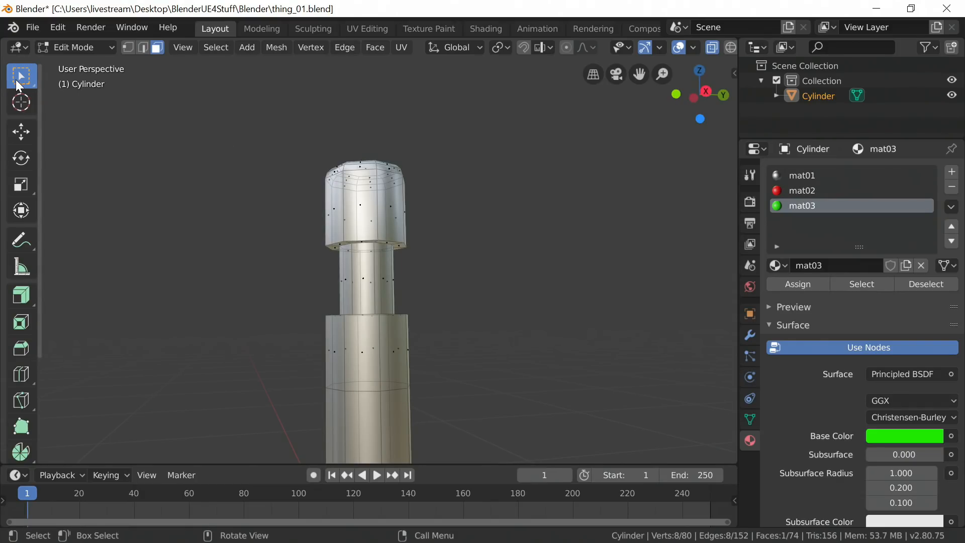
left_click_drag(232, 122, 422, 228)
middle_click_drag(423, 228, 406, 189, "shift")
middle_click_drag(374, 187, 398, 180)
scroll(354, 164, "up", 2)
scroll(377, 158, "down", 2)
scroll(406, 199, "down", 2)
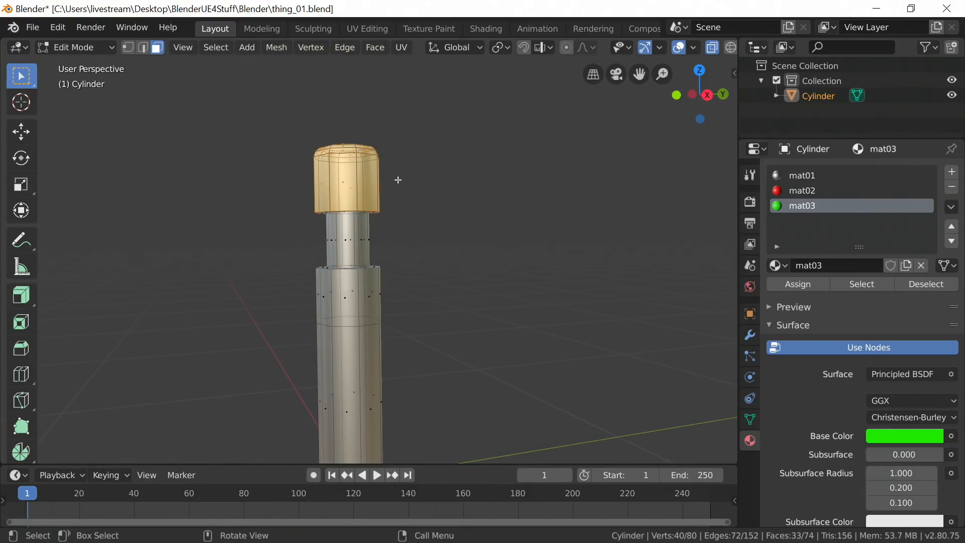
left_click(803, 192)
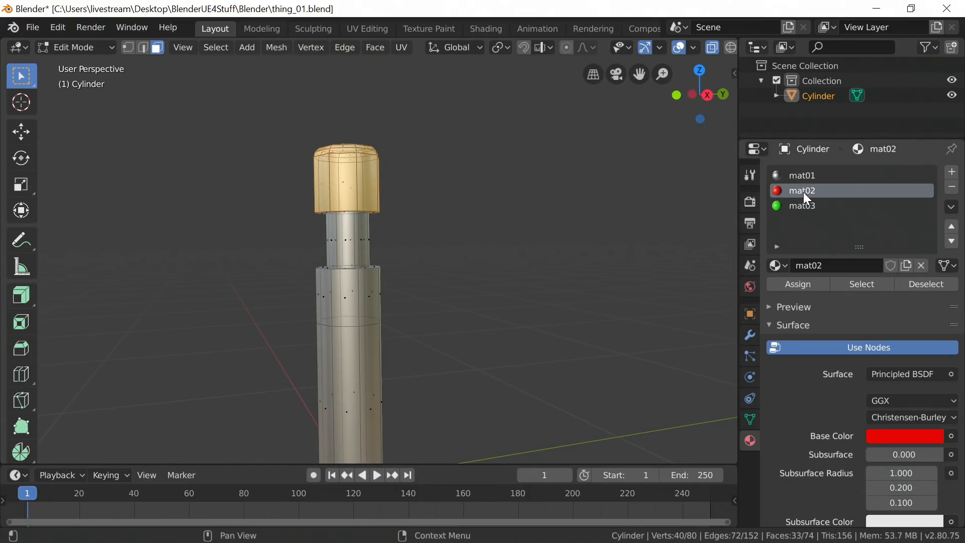
left_click(793, 287)
left_click(488, 250)
Assign mat03 to the side and bottom faces of the lower body, leaving the narrow neck out, and return to Object Mode.
middle_click_drag(409, 286, 450, 191, "shift")
scroll(421, 219, "down", 1)
left_click_drag(326, 199, 459, 400)
scroll(407, 196, "up", 2, "shift")
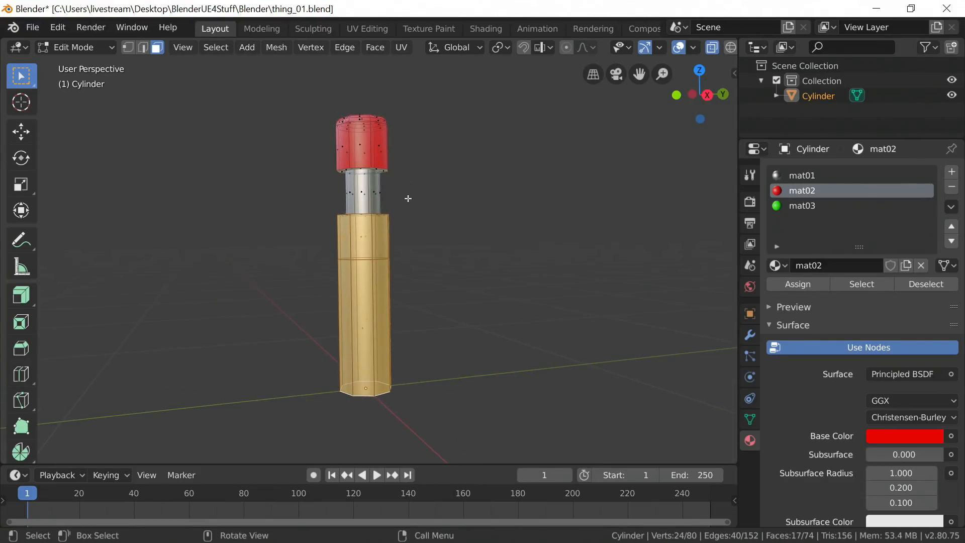
scroll(407, 197, "up", 1, "shift")
left_click(807, 206)
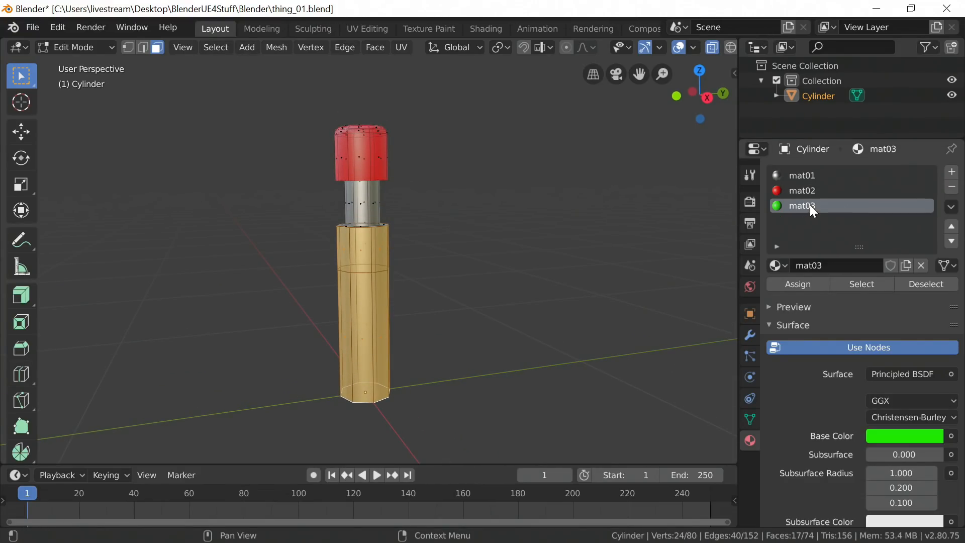
left_click(813, 288)
left_click(523, 233)
middle_click_drag(457, 224, 434, 213)
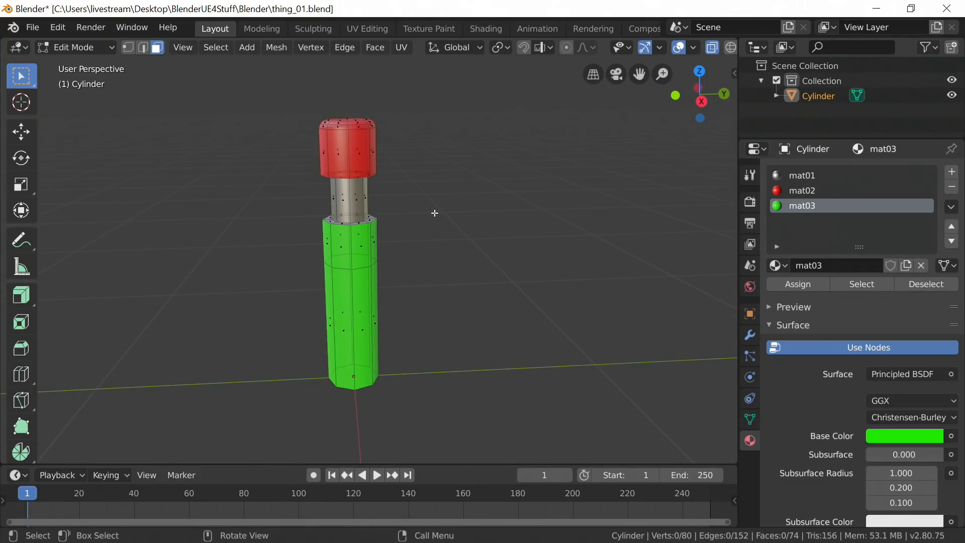
key("Tab")
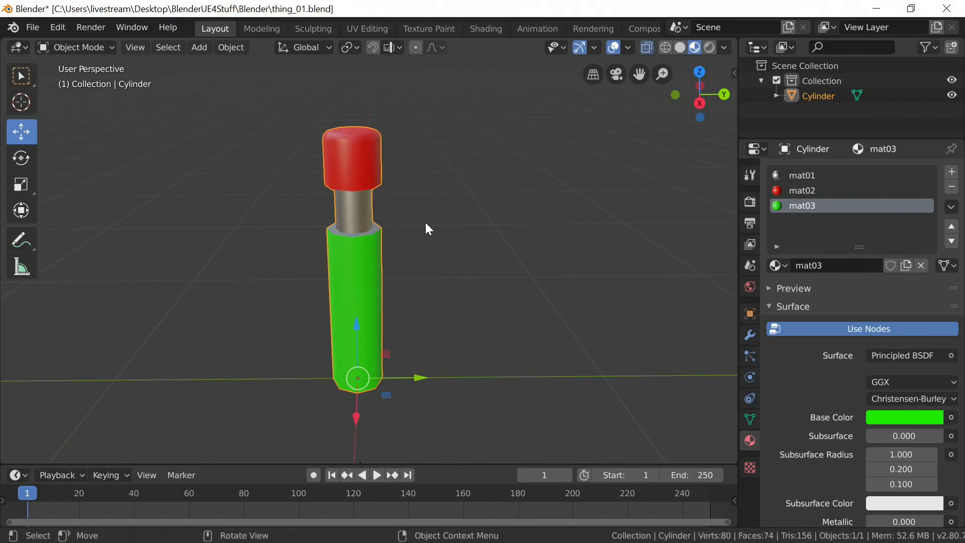
middle_click_drag(411, 206, 408, 217)
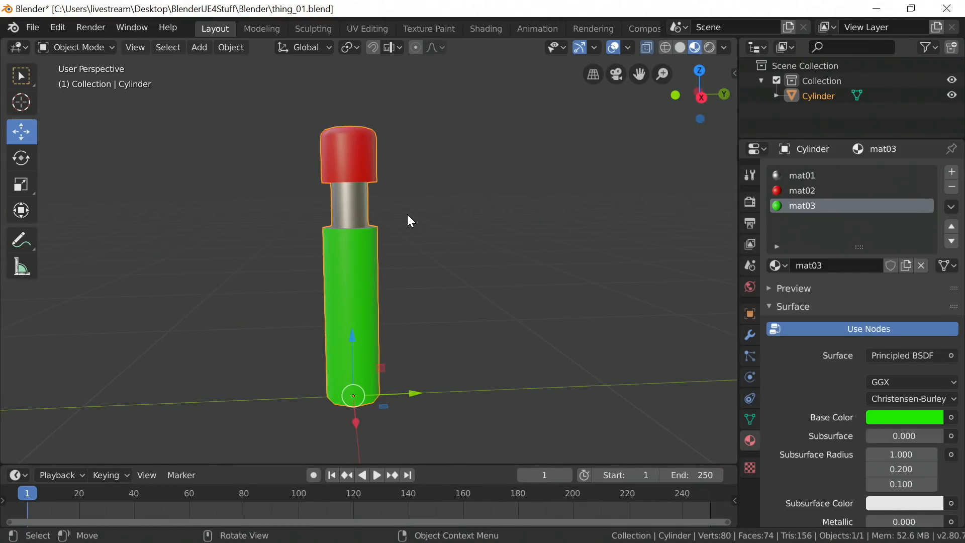
Save the cylinder scene to thing_01.blend, leaving the cylinder selected in Object Mode.
key("ctrl+s")
mouse_move(405, 214)
middle_mouse_down()
mouse_move(432, 224)
mouse_move(427, 214)
mouse_move(416, 222)
mouse_move(385, 207)
mouse_move(377, 225)
mouse_move(405, 221)
middle_mouse_up()
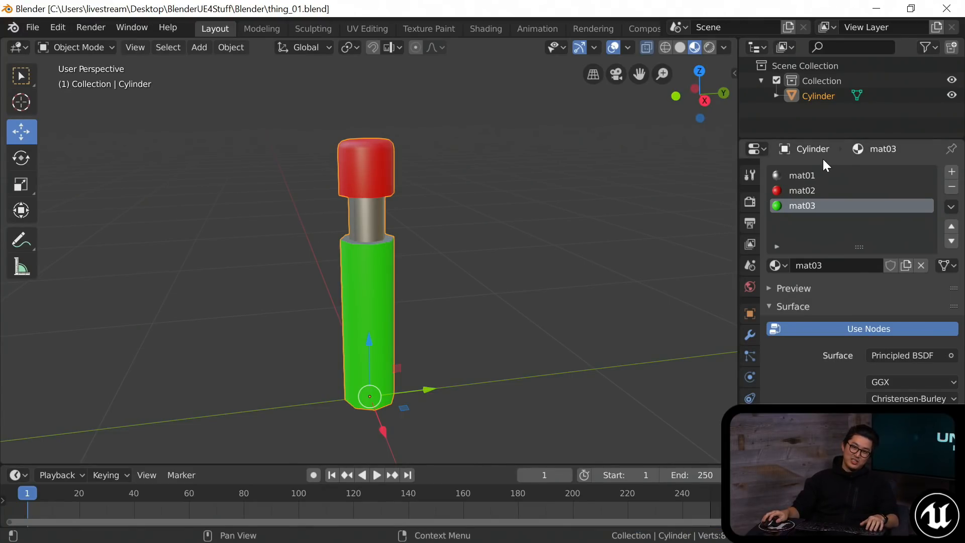
middle_click_drag(415, 177, 418, 177, "shift")
key("ctrl+s")
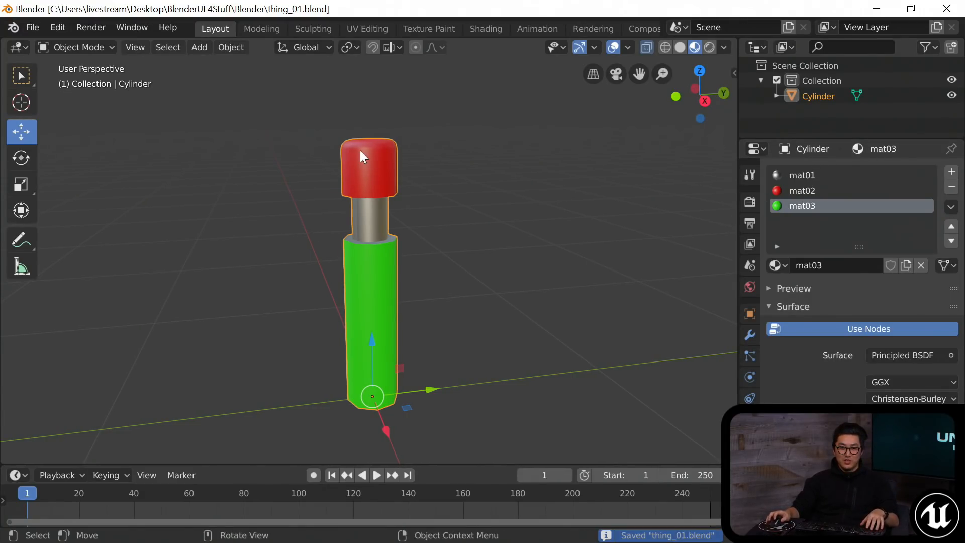
key("Tab")
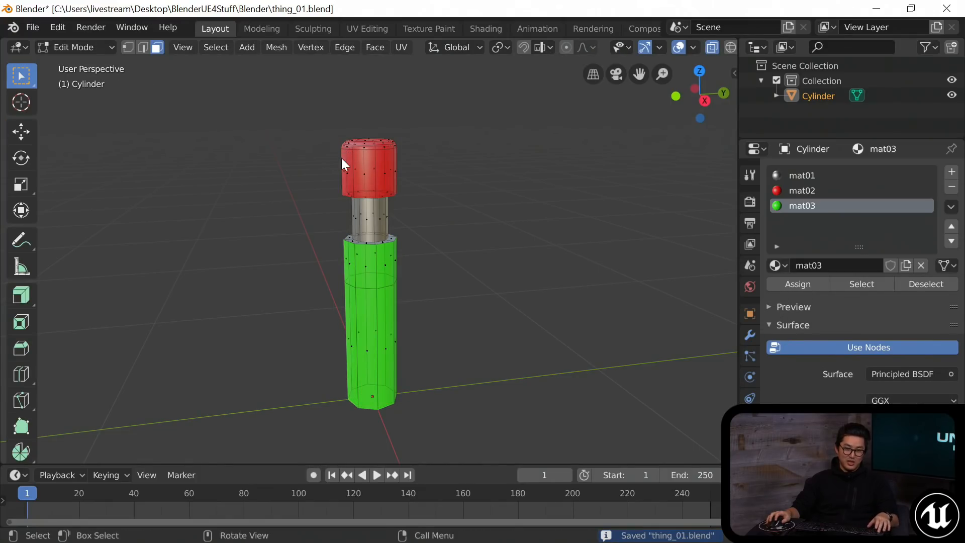
key("Tab")
middle_click_drag(353, 167, 297, 149, "shift")
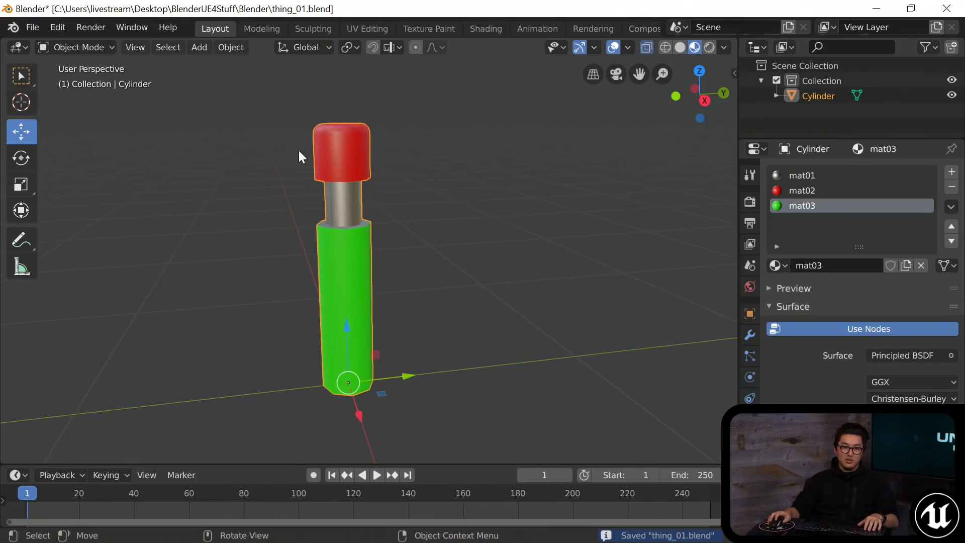
Set up an FBX export limited to Selected Objects, with geometry smoothing set to Face.
left_click(31, 28)
mouse_move(90, 244)
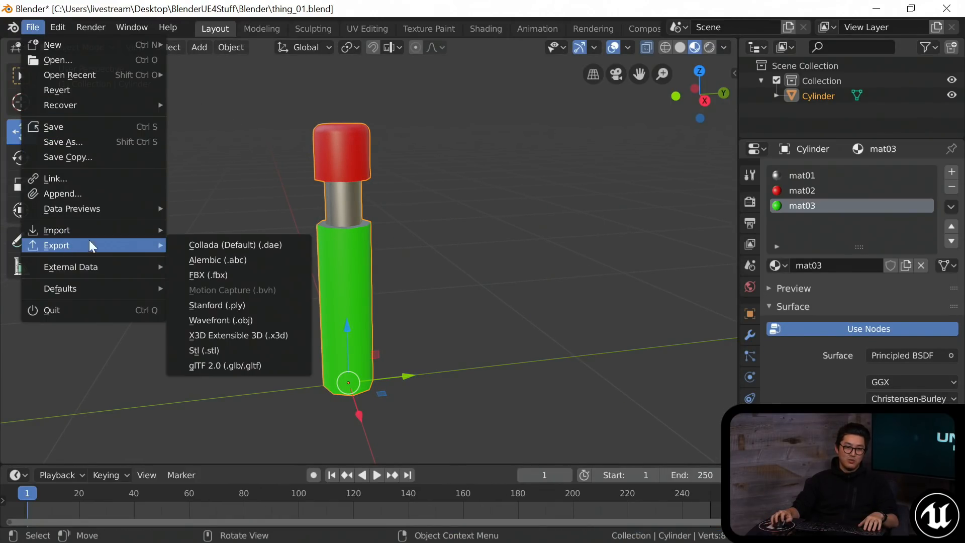
left_click(230, 275)
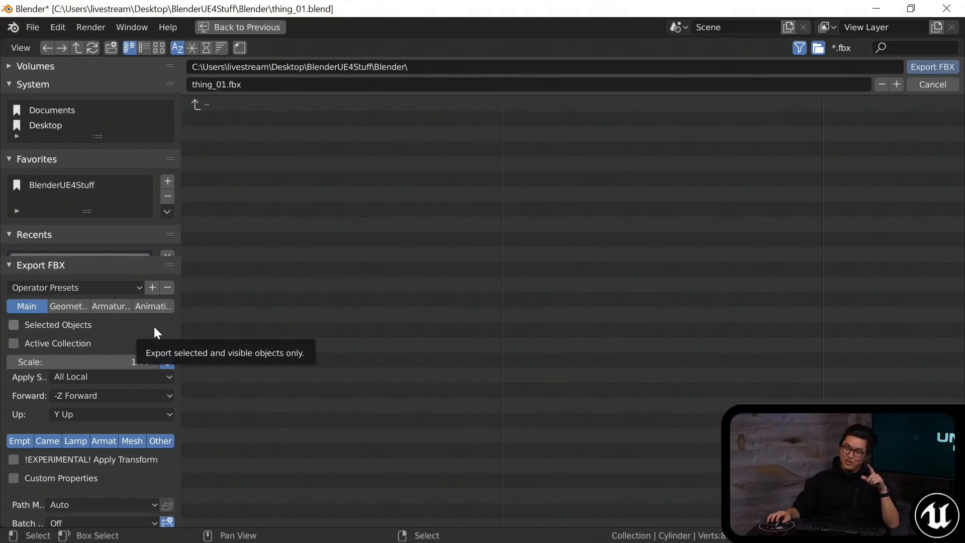
left_click(67, 324)
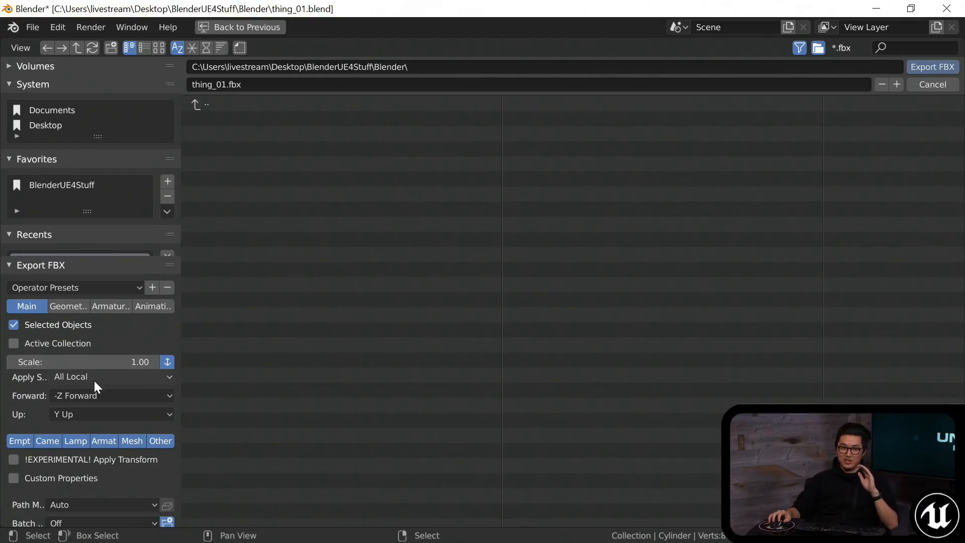
left_click(75, 307)
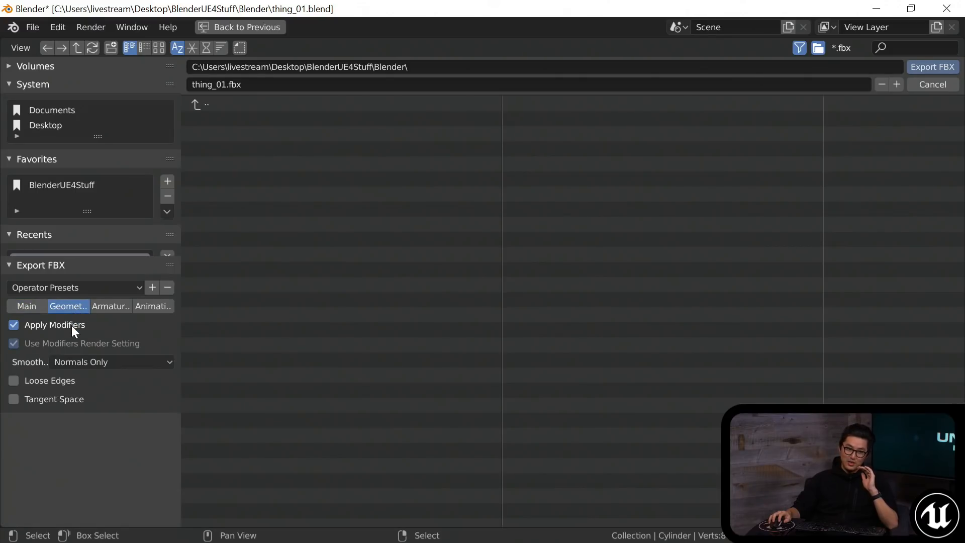
left_click(104, 358)
left_click(86, 396)
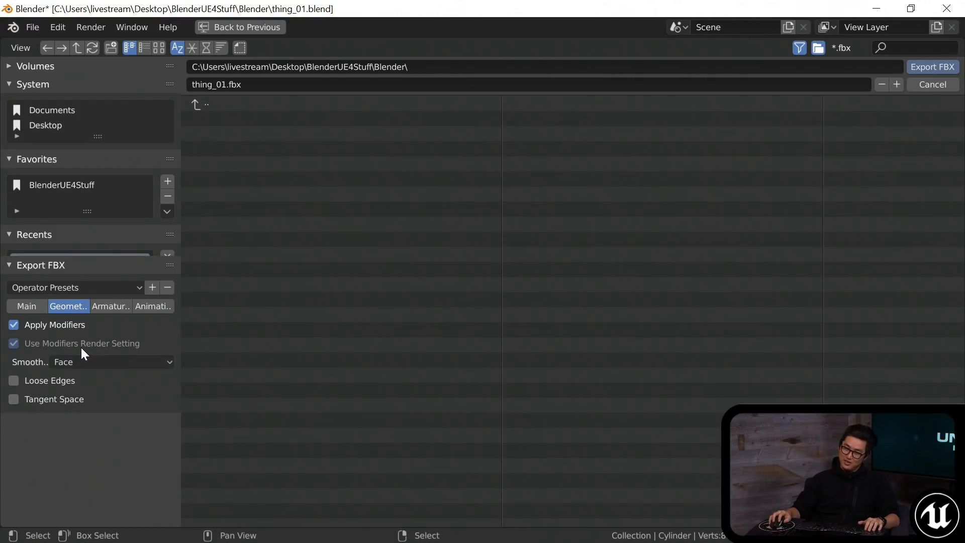
Turn off Add Leaf Bones and export the cylinder as thing_01.fbx to the BlenderUE4Stuff folder.
left_click(108, 308)
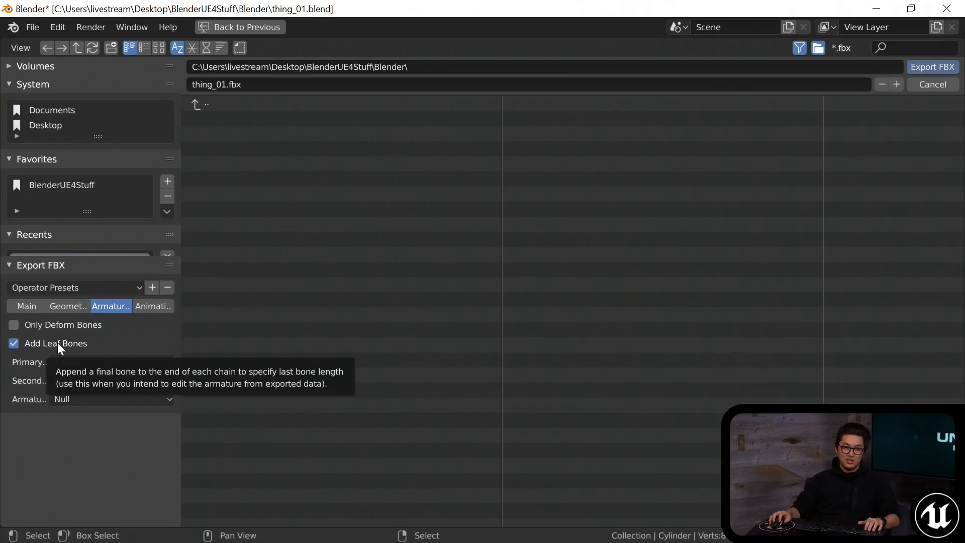
left_click(57, 342)
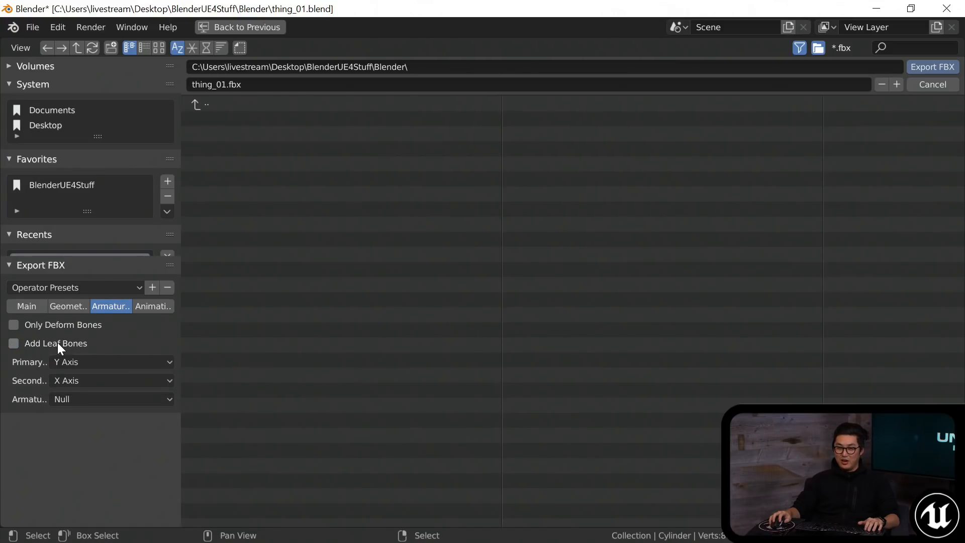
left_click(68, 306)
left_click(20, 306)
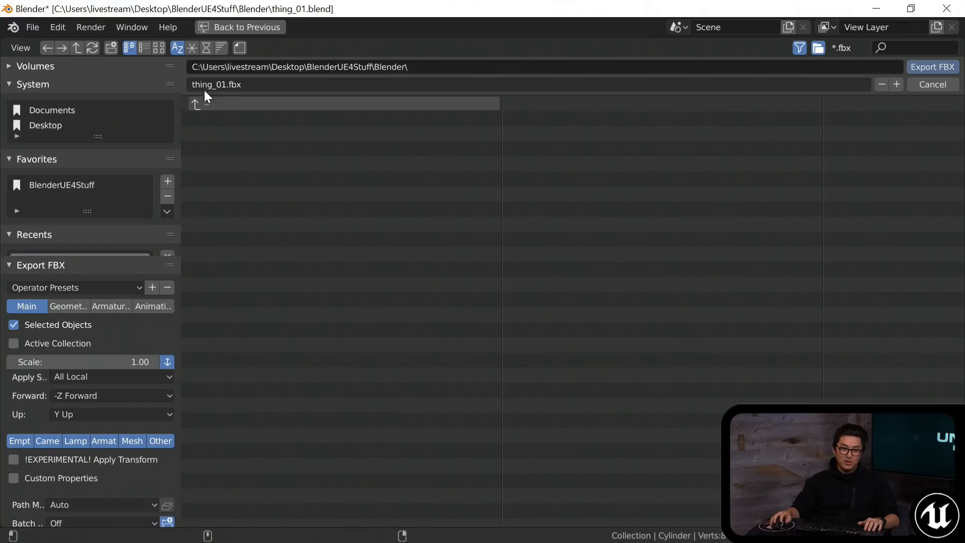
left_click(213, 105)
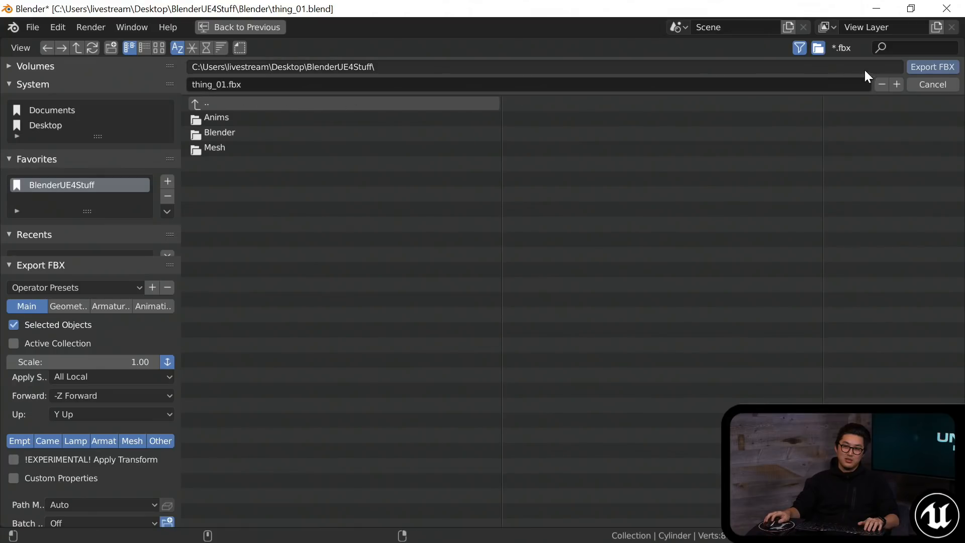
left_click(932, 67)
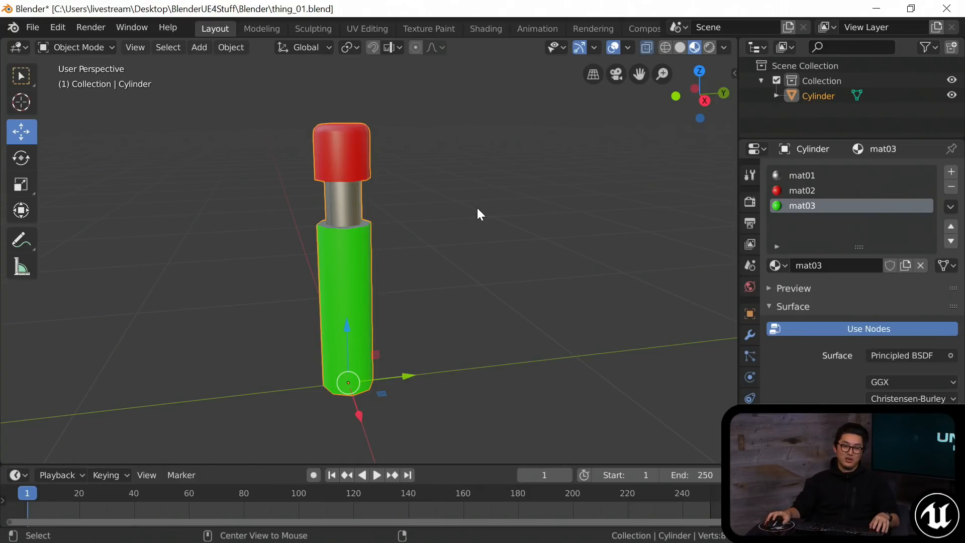
Switch to the Unreal Editor, look through the project's Content folder and open its Geometry subfolder.
key("alt+Tab")
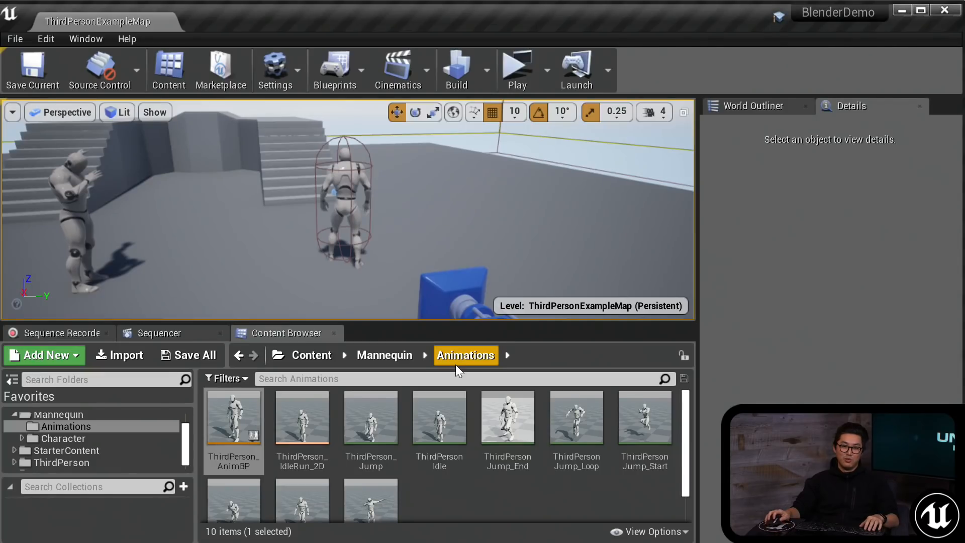
left_click(86, 425)
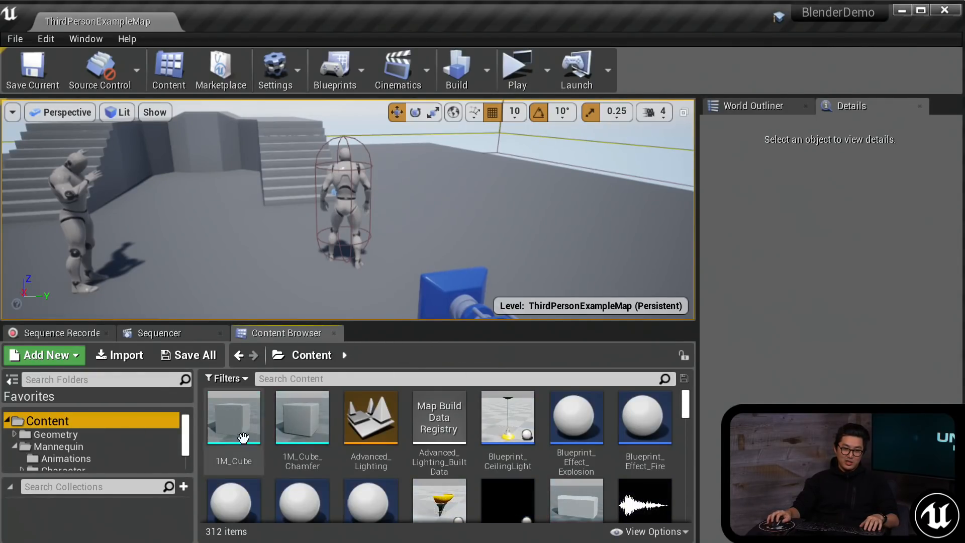
scroll(415, 441, "down", 2)
scroll(415, 441, "down", 8)
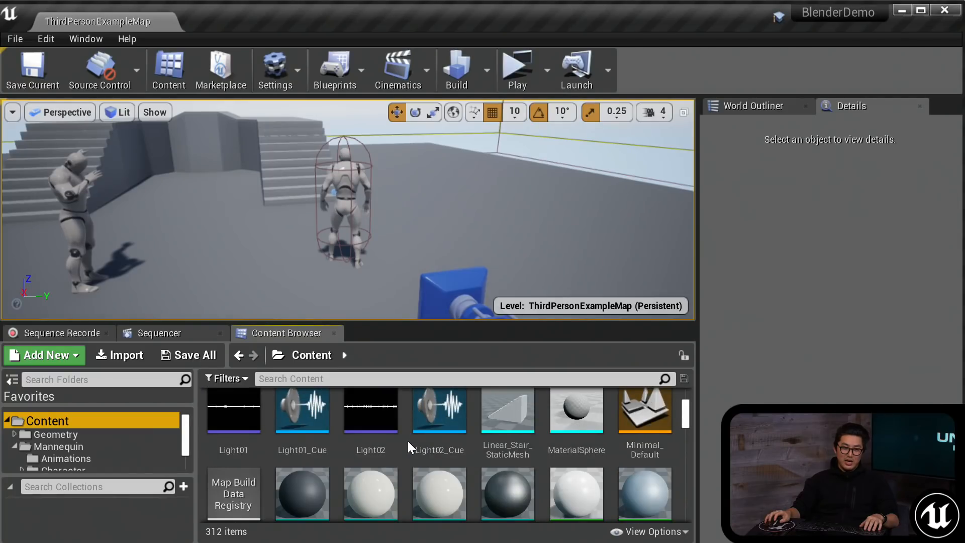
scroll(364, 435, "down", 3)
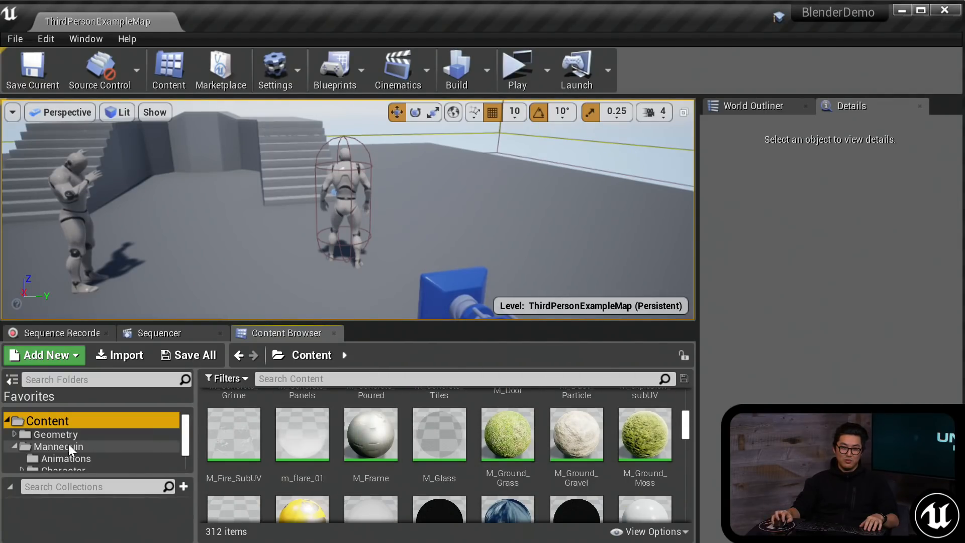
left_click(14, 445)
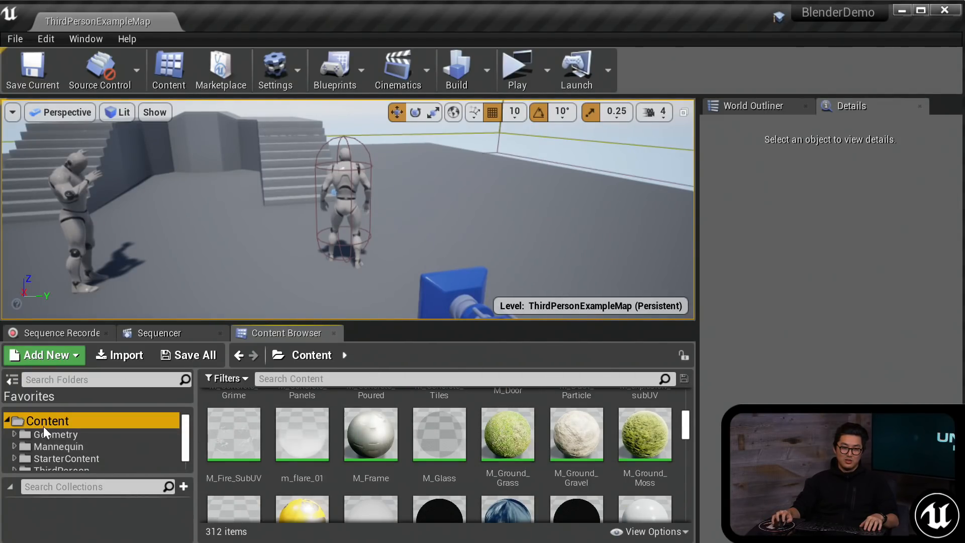
left_click(60, 434)
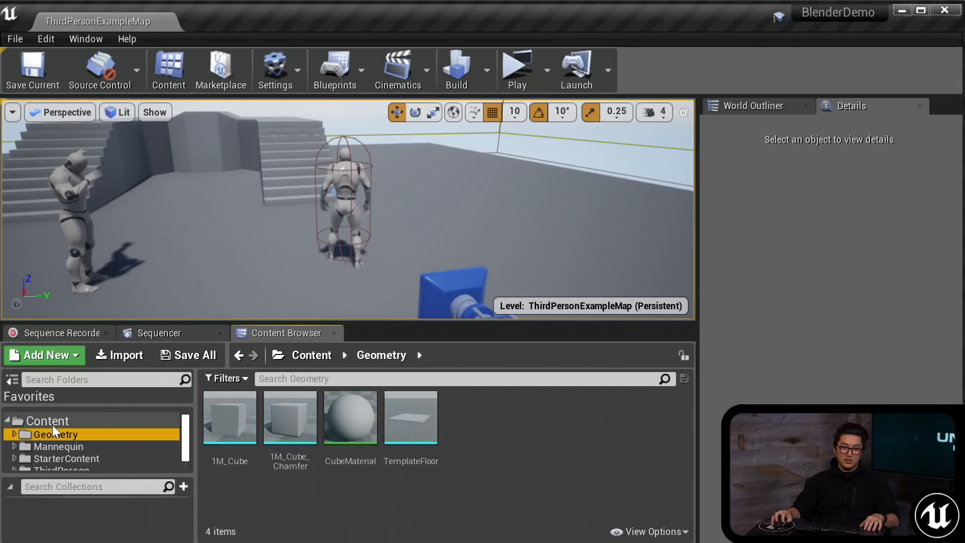
left_click(50, 420)
scroll(345, 446, "down", 8)
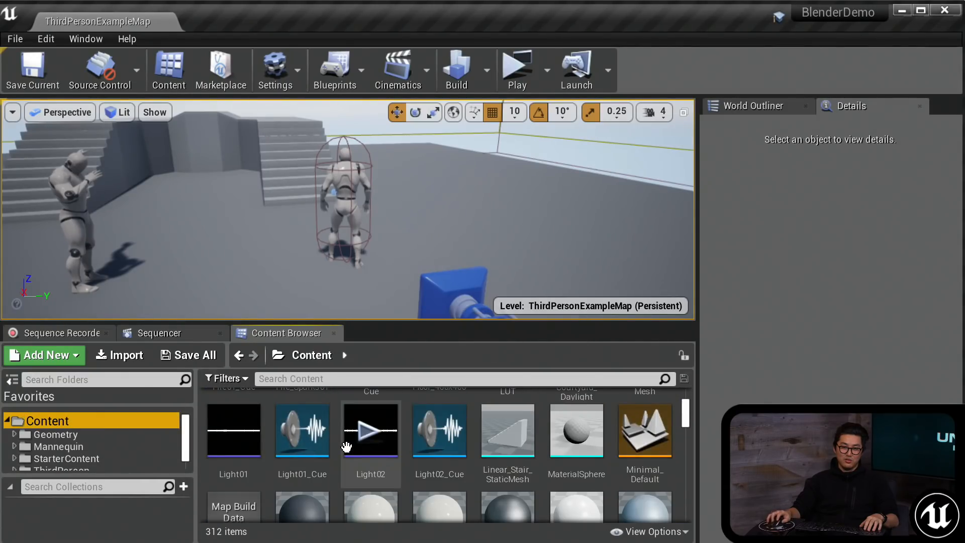
left_click(45, 434)
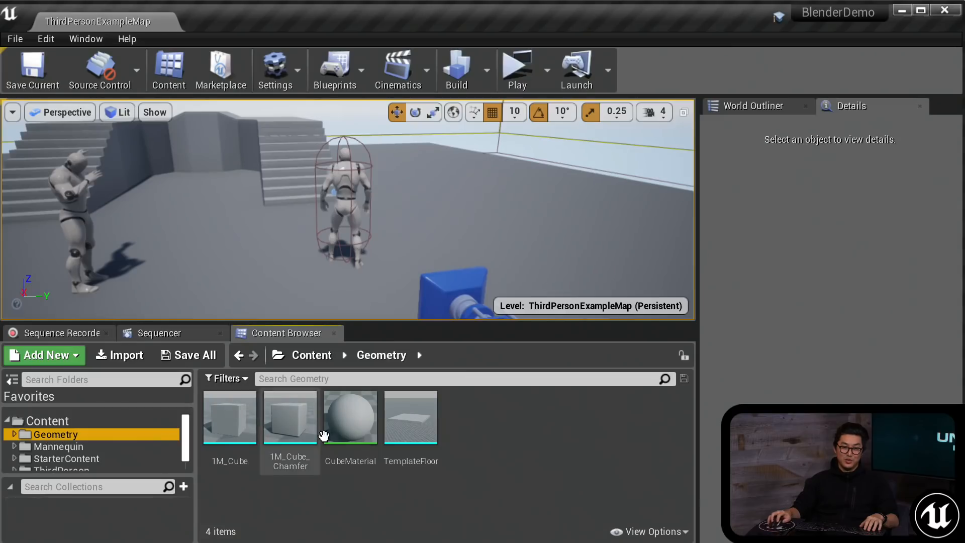
left_click(137, 354)
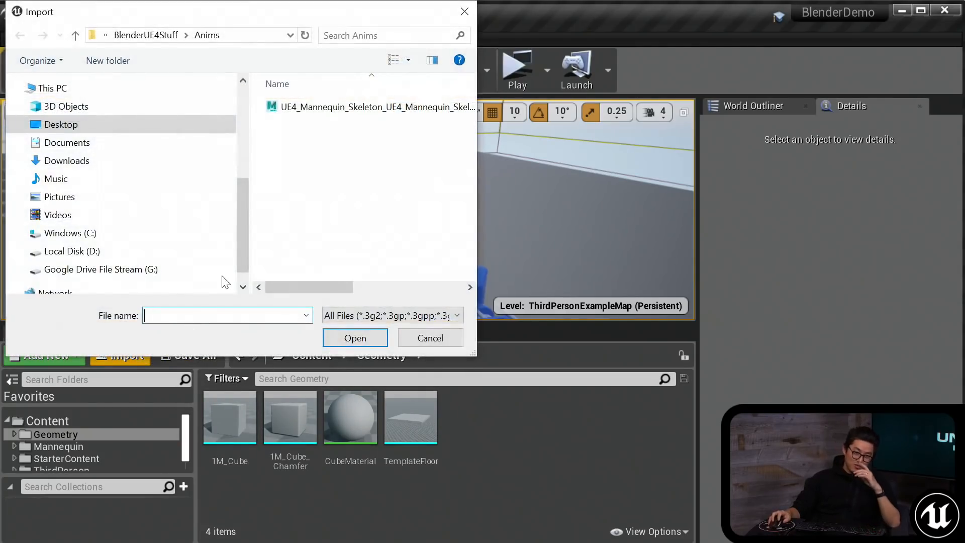
left_click_drag(323, 17, 364, 55)
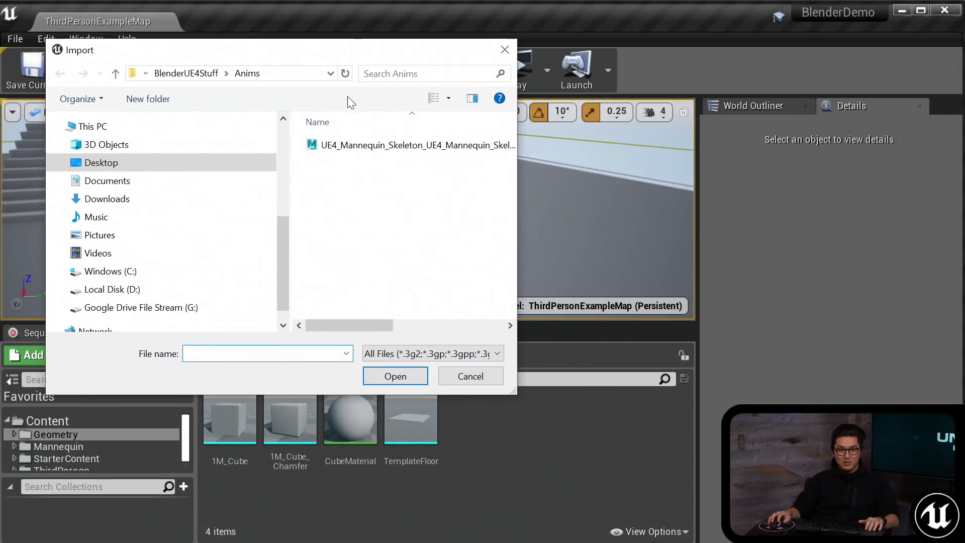
scroll(180, 153, "up", 2)
scroll(161, 151, "up", 2)
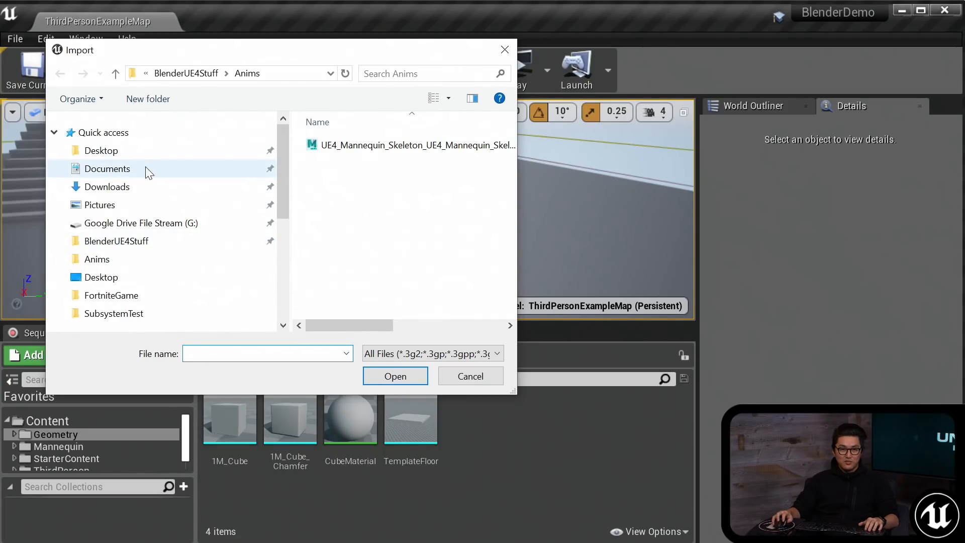
left_click(150, 241)
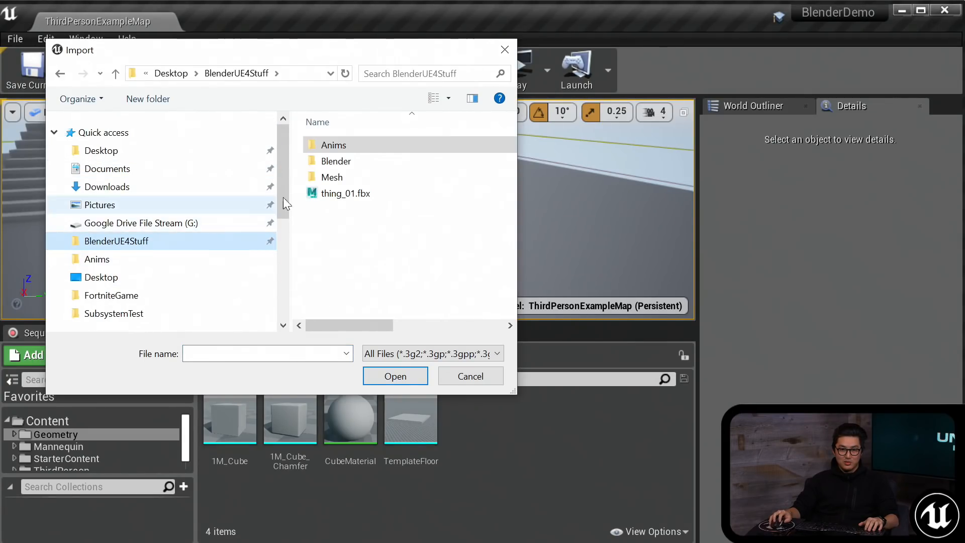
left_click(337, 196)
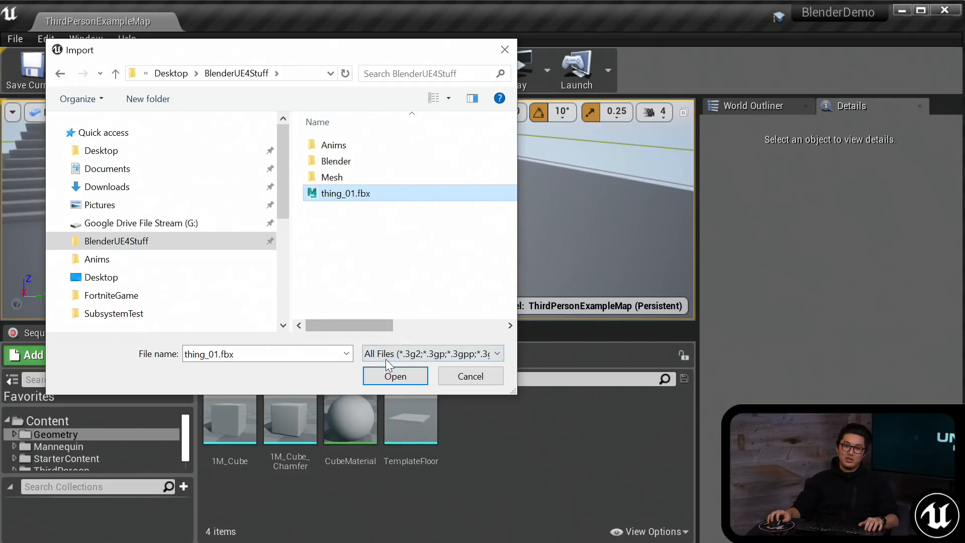
left_click(395, 376)
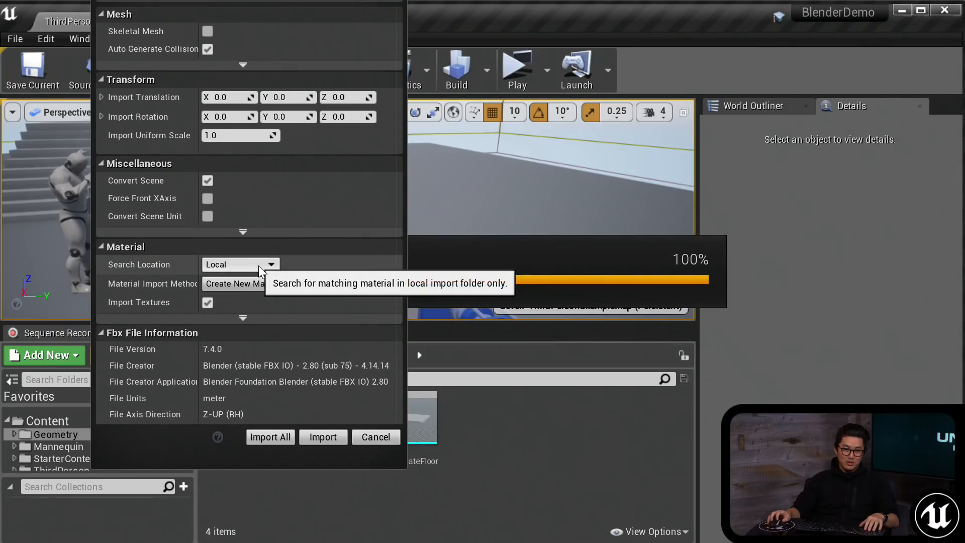
left_click(245, 231)
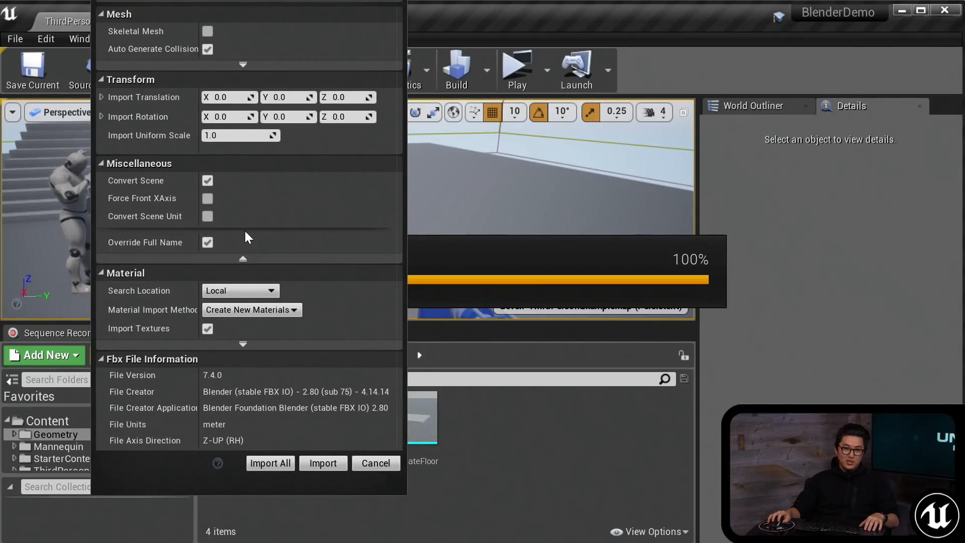
left_click(245, 258)
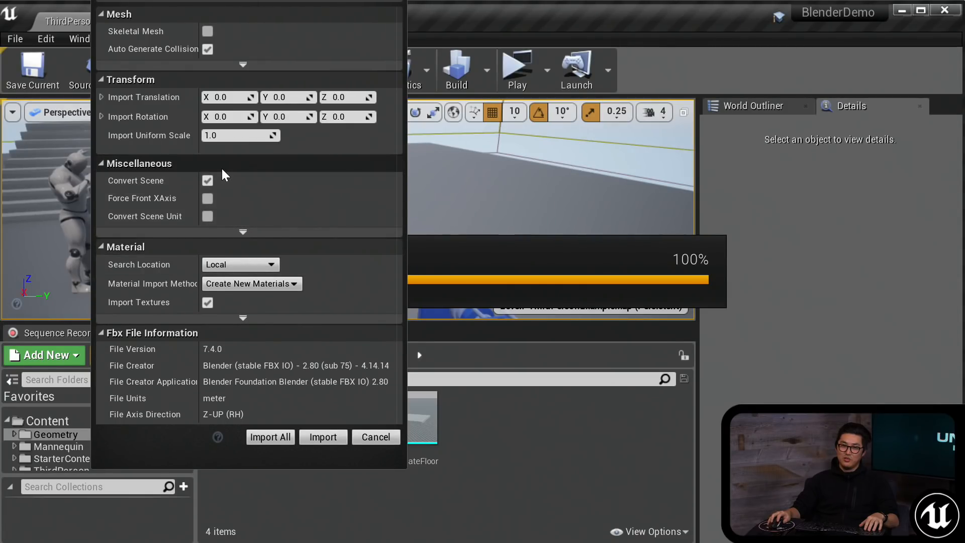
left_click(372, 438)
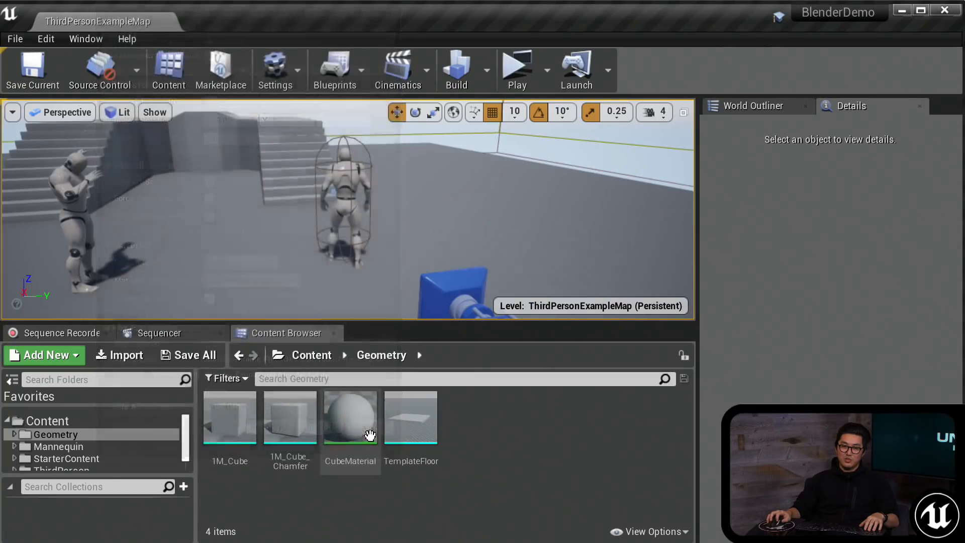
Start importing thing_01.fbx from the BlenderUE4Stuff folder into the Geometry folder.
left_click(126, 353)
left_click(305, 156)
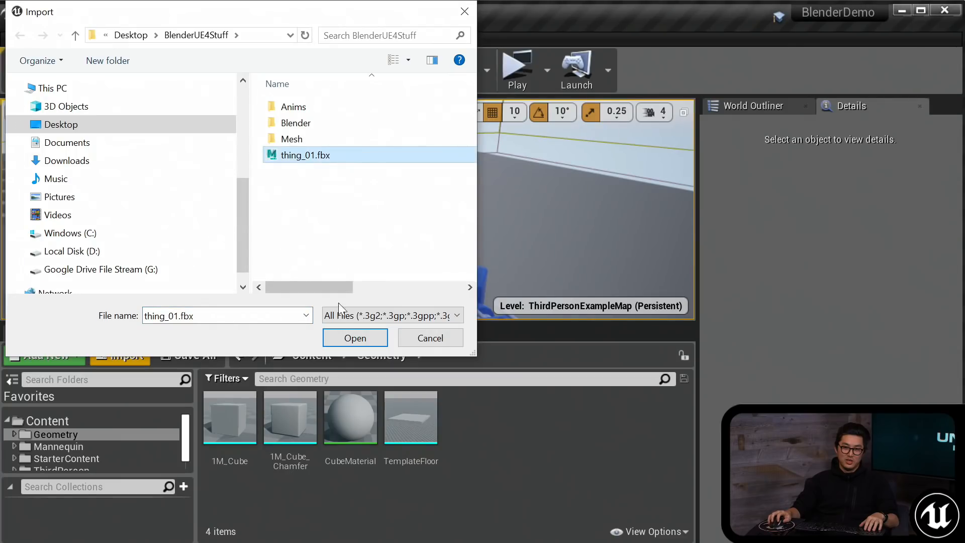
left_click(355, 338)
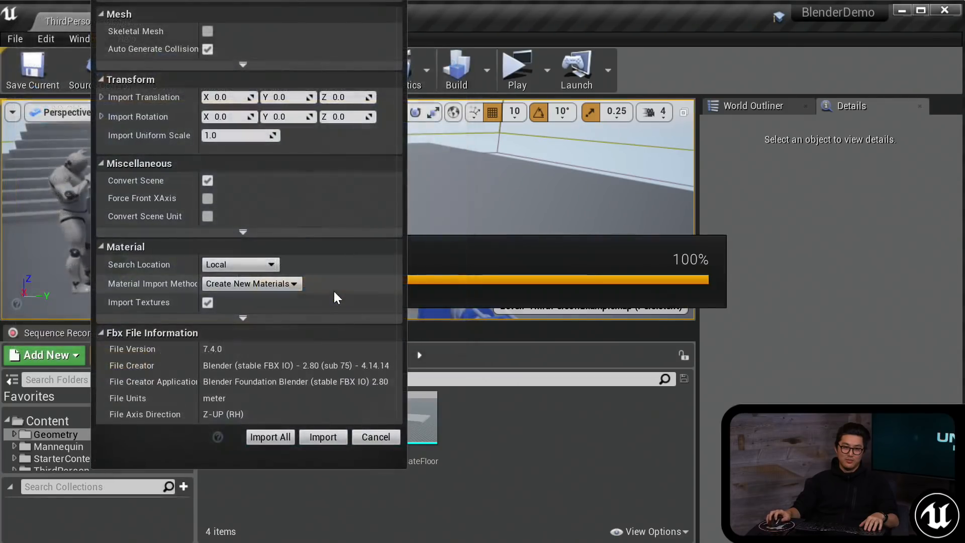
Review the advanced mesh import options, keep Normal Import Method at Import Normals, and import the file as a static mesh with new materials.
left_click(243, 233)
left_click(241, 259)
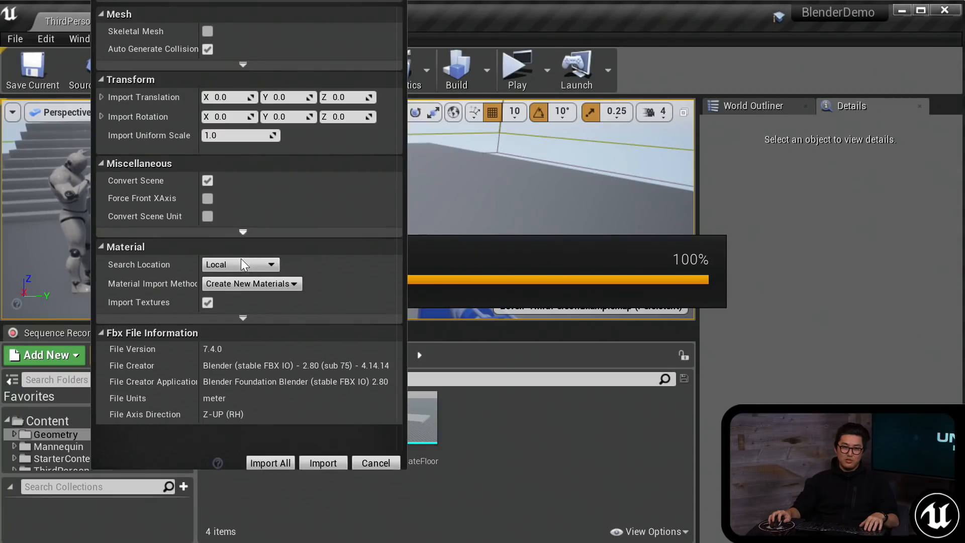
left_click(243, 64)
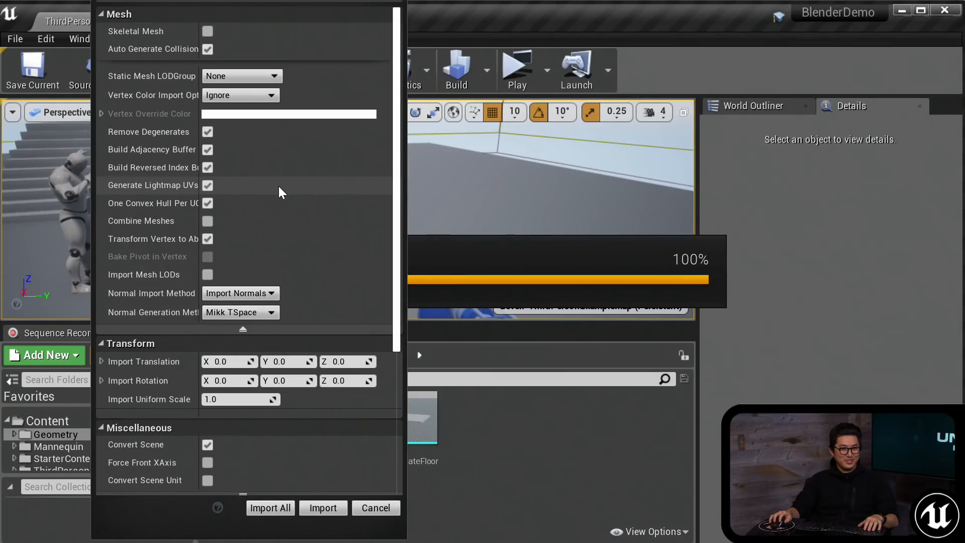
left_click(249, 294)
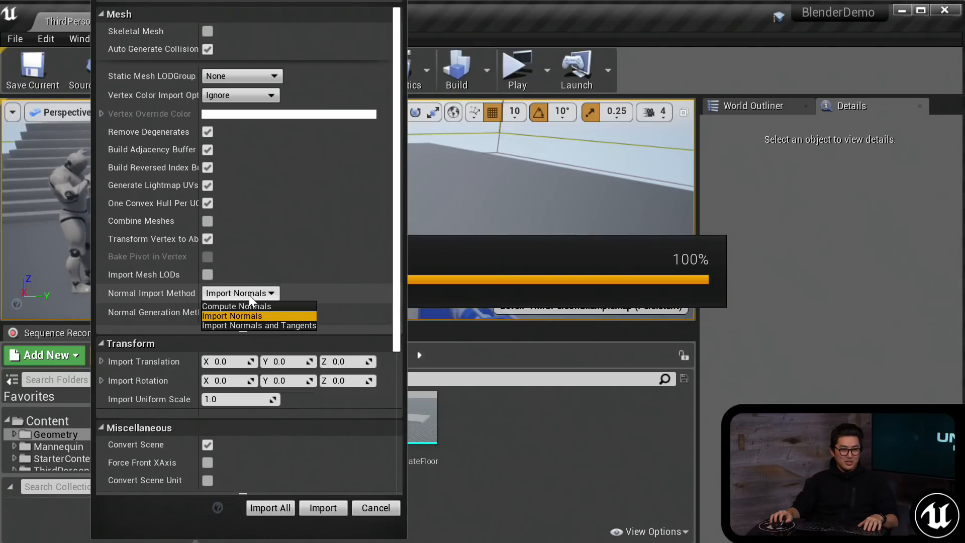
left_click(243, 295)
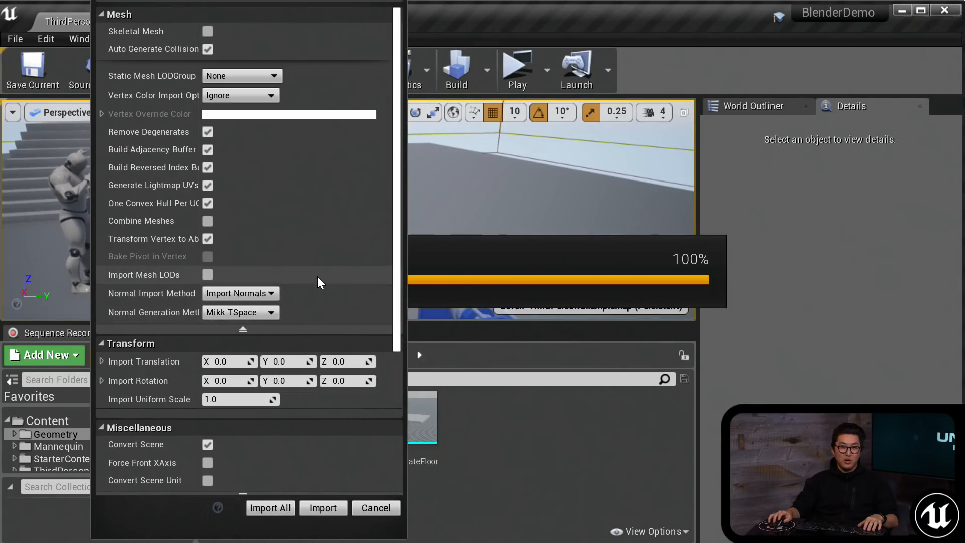
left_click(248, 330)
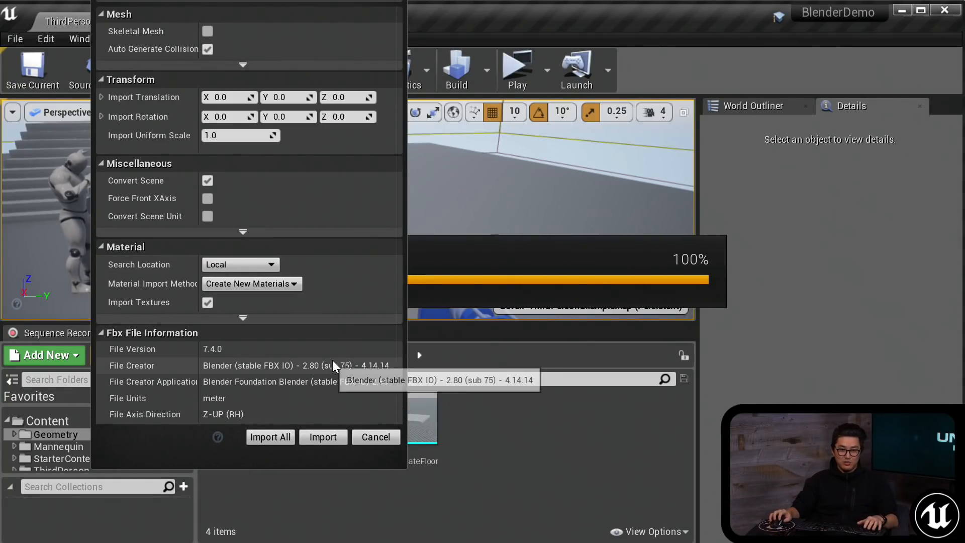
left_click(329, 436)
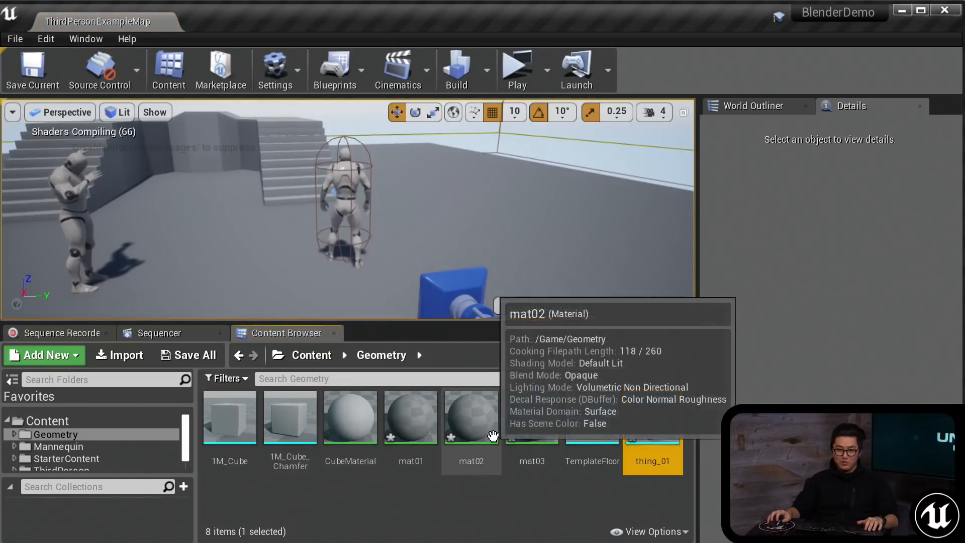
Open the imported thing_01 mesh in a maximized editor and inspect its shape and three material slots up close.
double_click(649, 409)
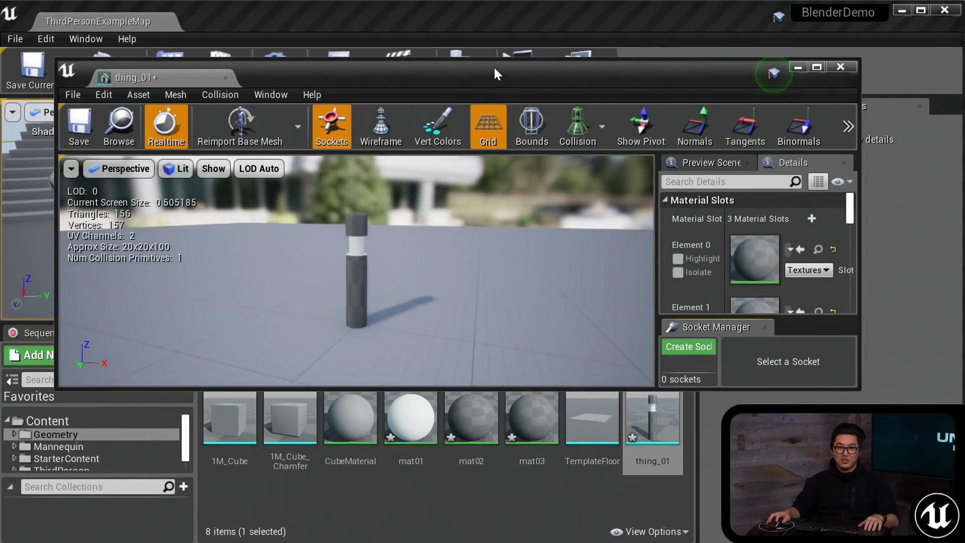
double_click(493, 66)
right_click_drag(360, 314, 375, 302)
key("w")
key("s")
key("w")
right_click_drag(388, 261, 384, 250)
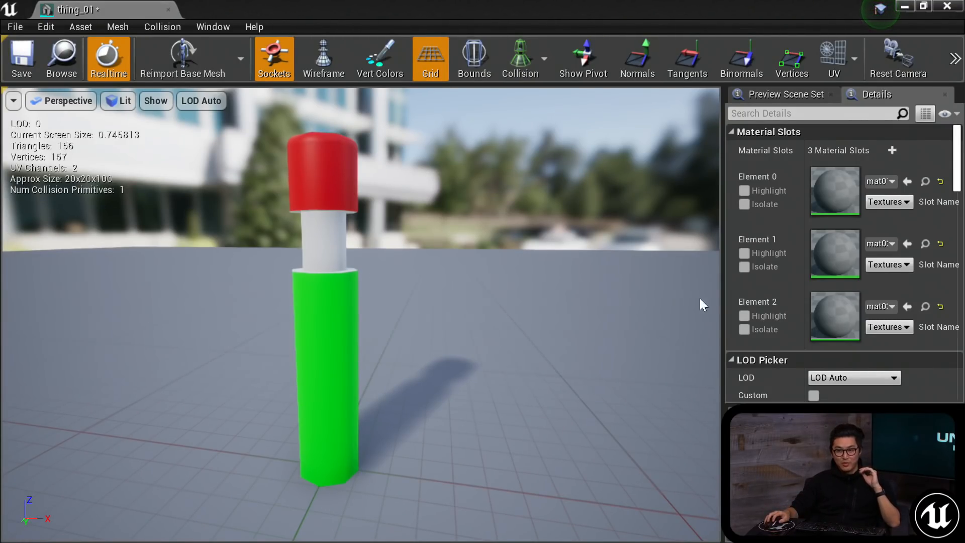
left_click_drag(722, 299, 660, 303)
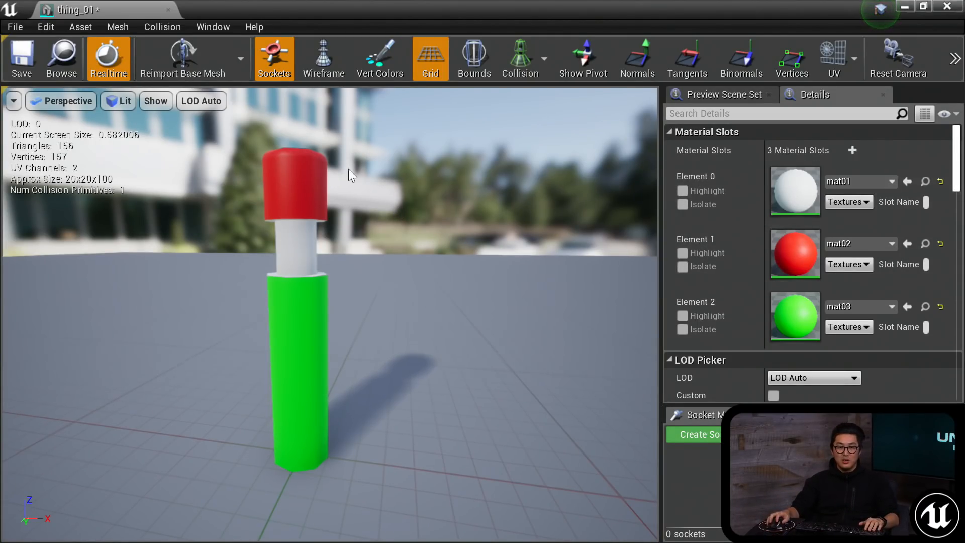
Save the thing_01 static mesh, restore its editor window and close it.
left_click(22, 62)
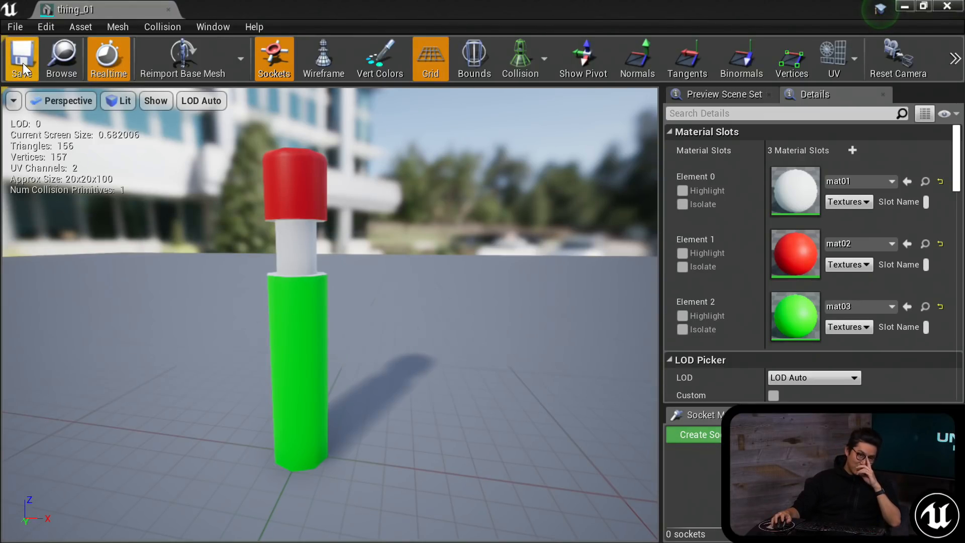
double_click(378, 9)
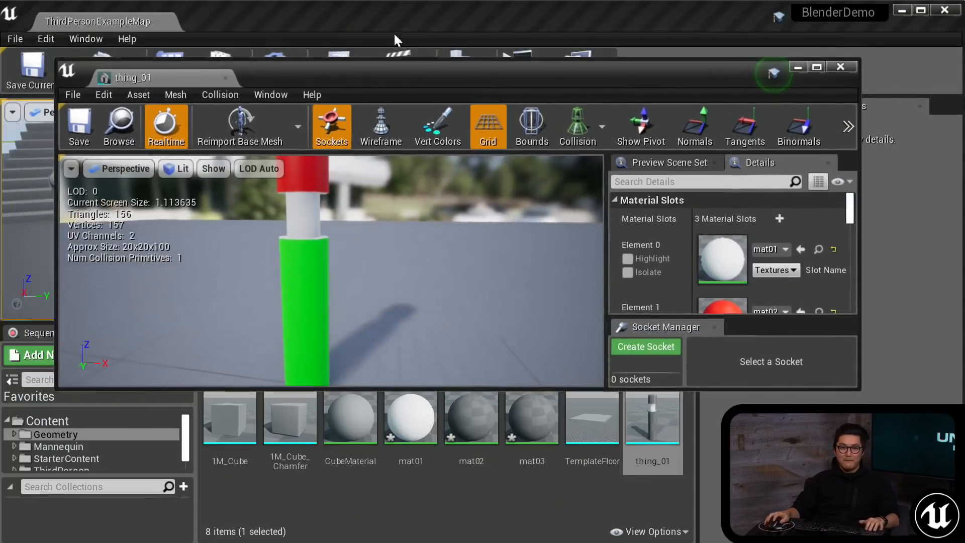
left_click(841, 67)
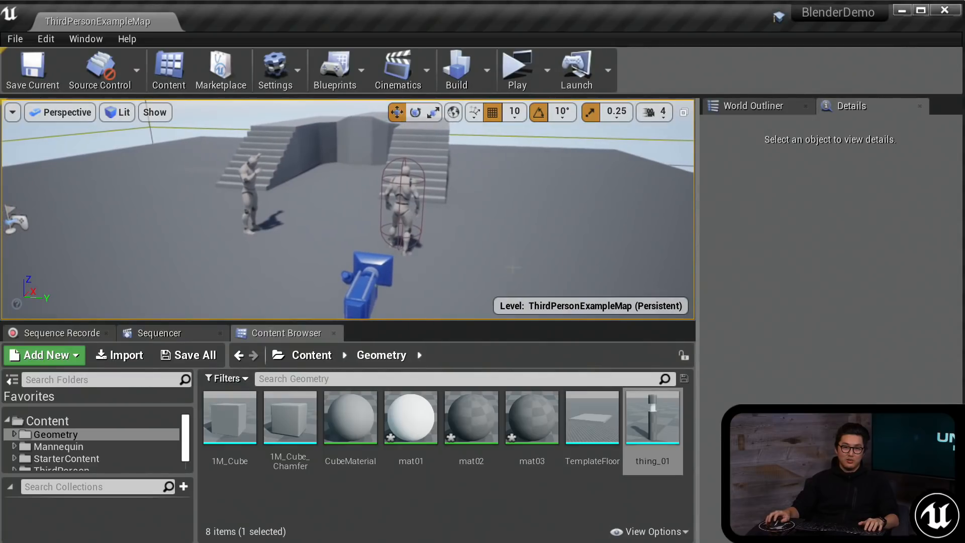
Place three instances of thing_01 in a row on the level floor near the posed mannequin, and save the level.
left_click_drag(652, 423, 186, 258)
key("f")
left_click_drag(652, 422, 260, 247)
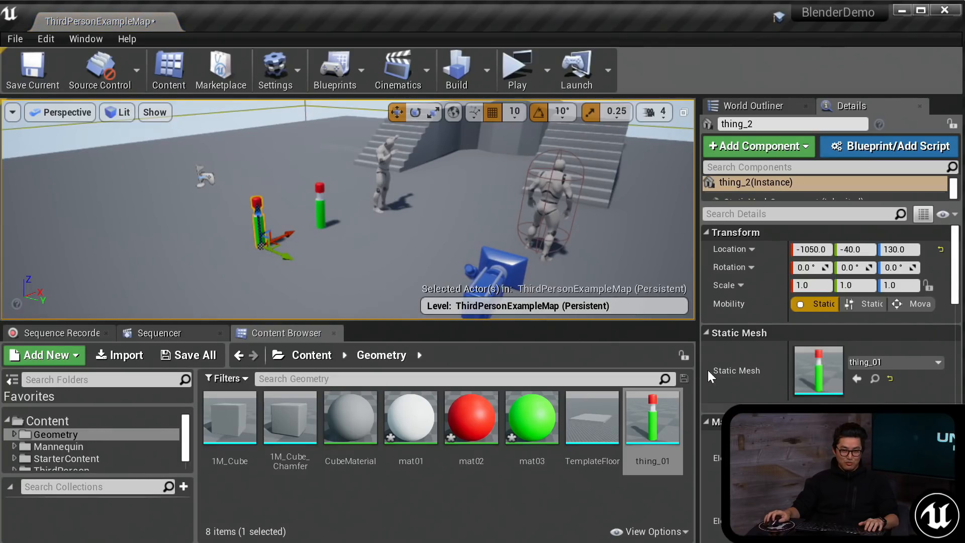
left_click_drag(671, 424, 198, 271)
right_click_drag(198, 271, 146, 271)
key("ctrl+s")
right_click_drag(429, 228, 491, 231)
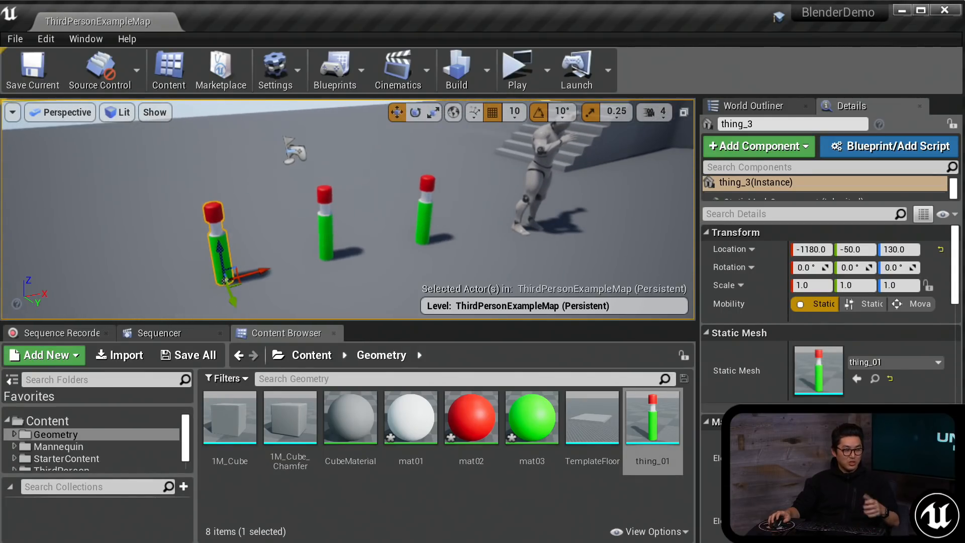
Play the level in a standalone preview, maximize the preview window and give it control.
left_click(512, 73)
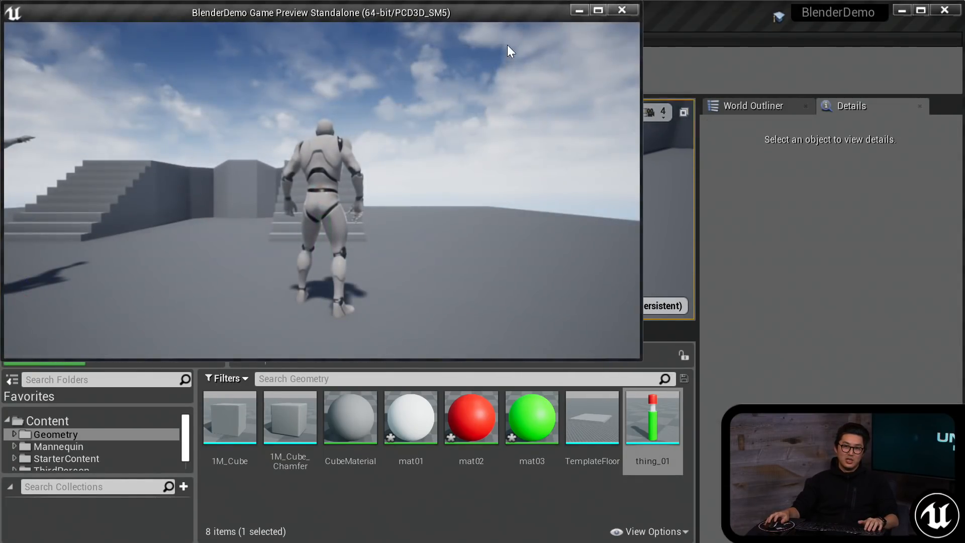
left_click_drag(523, 12, 553, 28)
double_click(553, 27)
left_click(544, 104)
Run the character around and against the three placed cylinders to test their collision, and end the play session.
key("w")
key("w")
key("a")
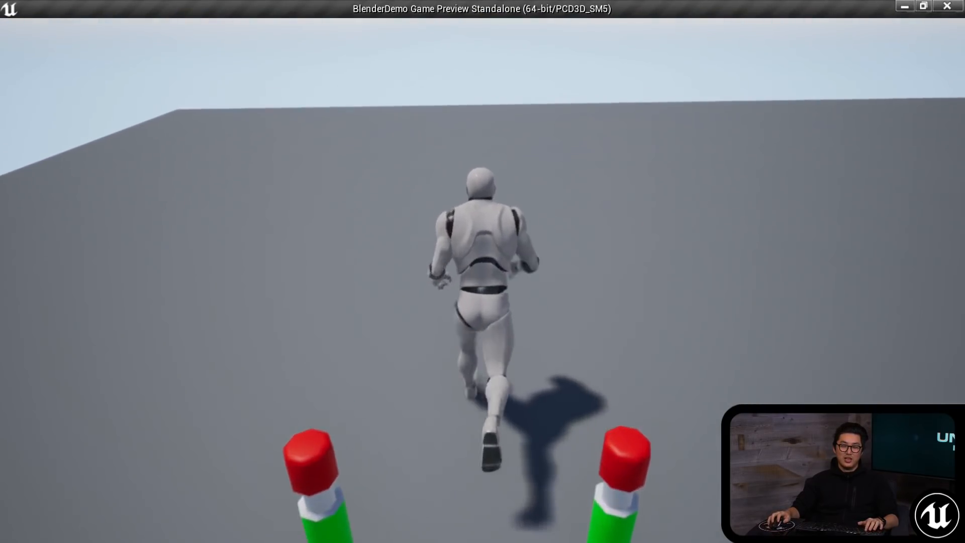
key("s")
key("s")
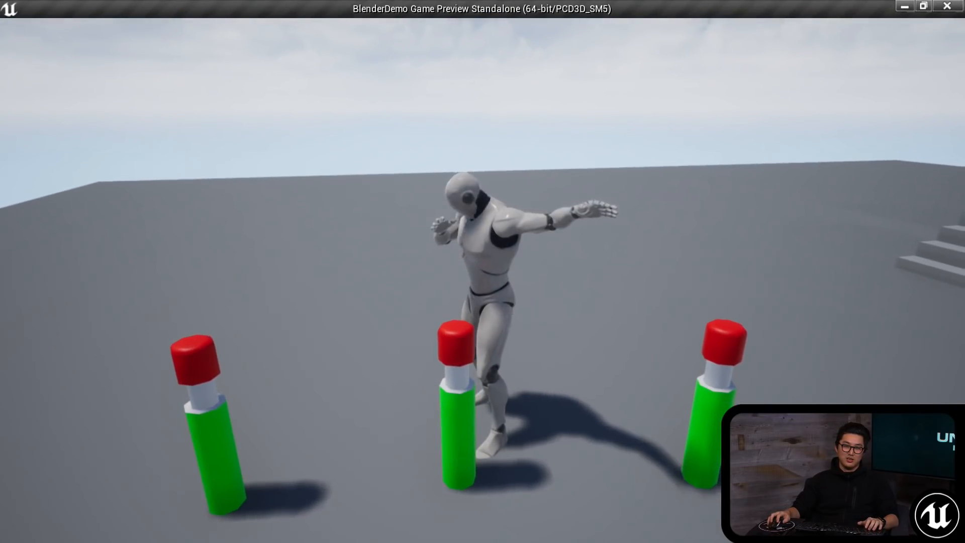
key("e")
key("a")
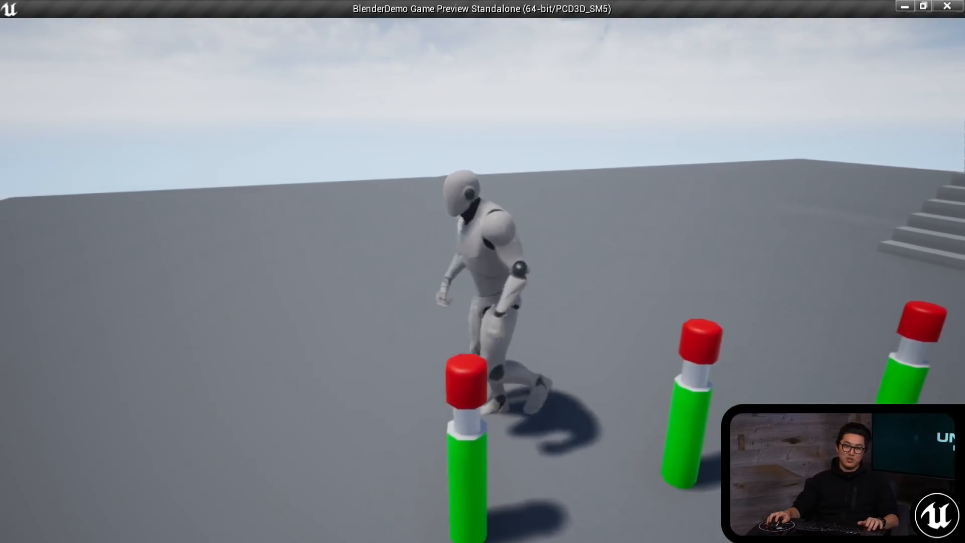
key("s")
key("e")
key("w")
key("d")
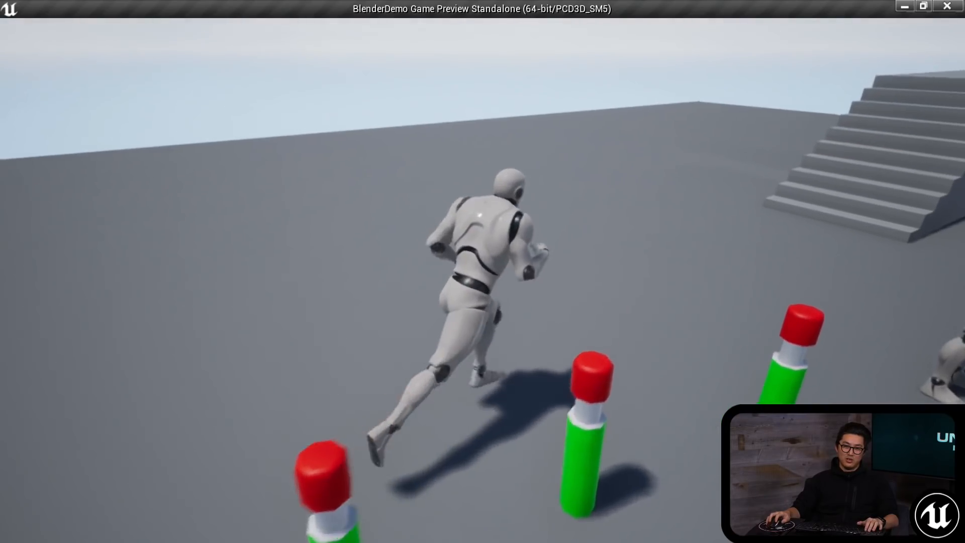
key("s")
key("e")
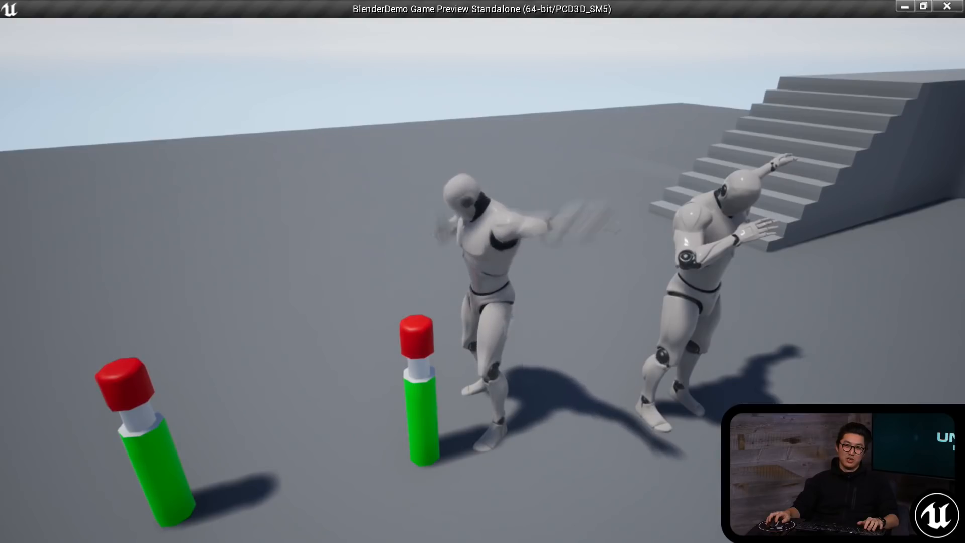
key("s")
key("w")
key("a")
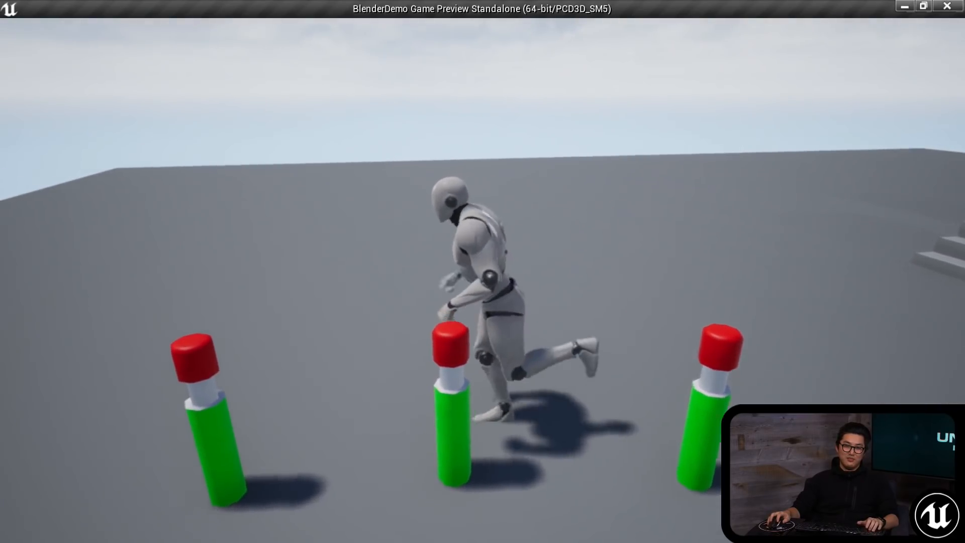
key("s")
key("d")
key("a")
key("w")
key("d")
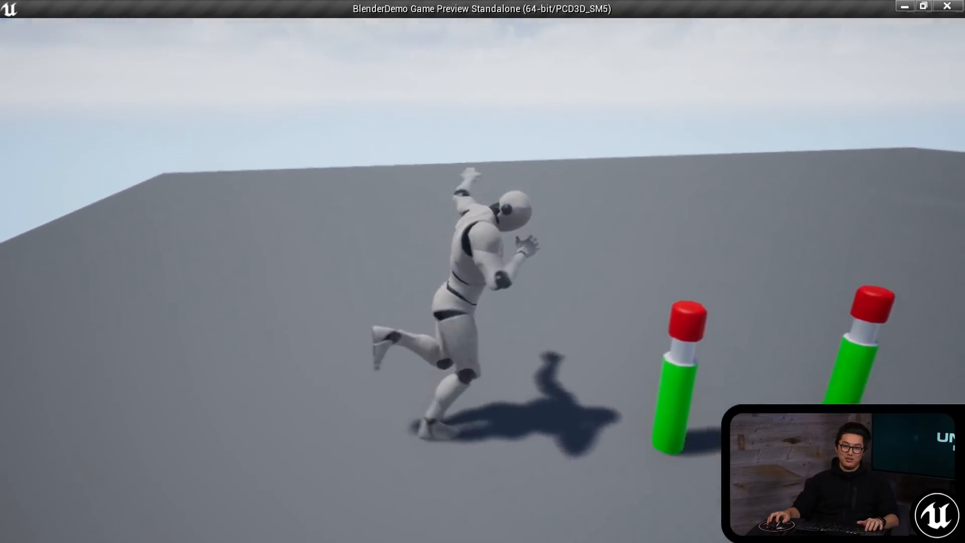
key("s")
key("w")
key("s")
key("w")
key("a")
key("s")
key("a")
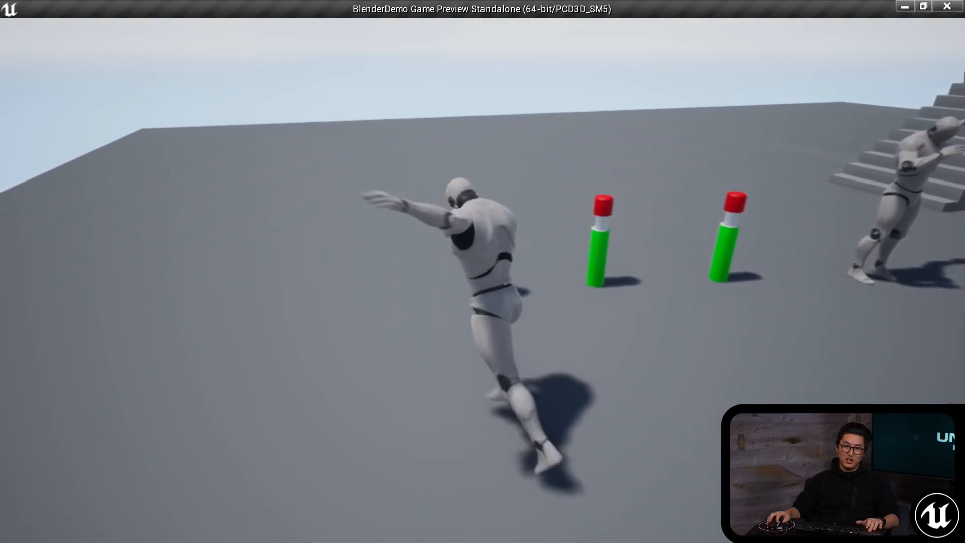
key("w")
key("s")
key("d")
key("w")
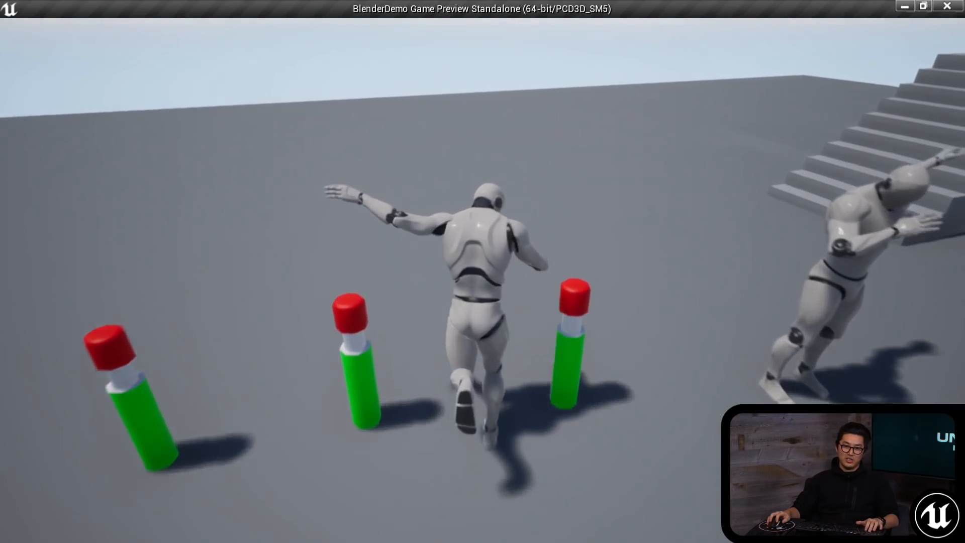
key("s")
key("w")
key("a")
key("s")
key("w")
key("s")
key("w")
key("d")
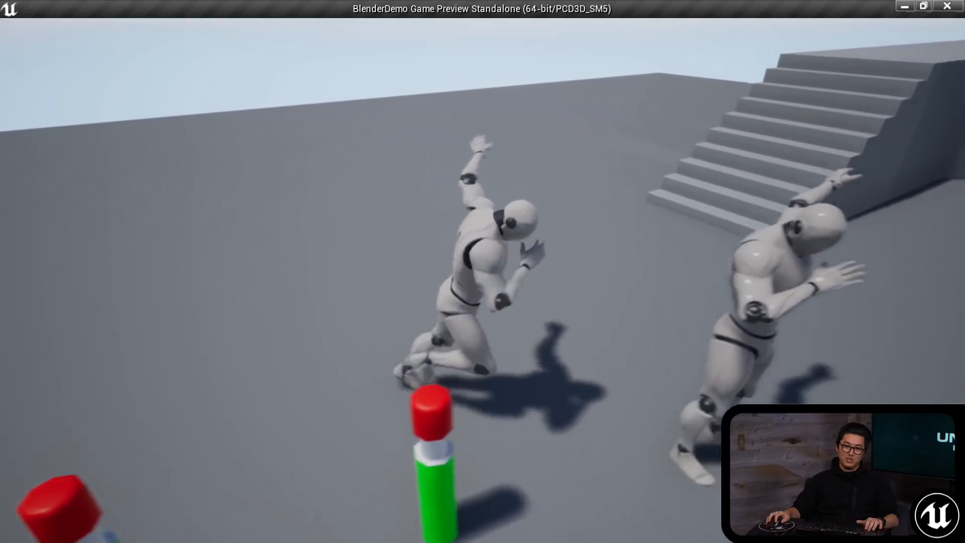
key("a")
key("s")
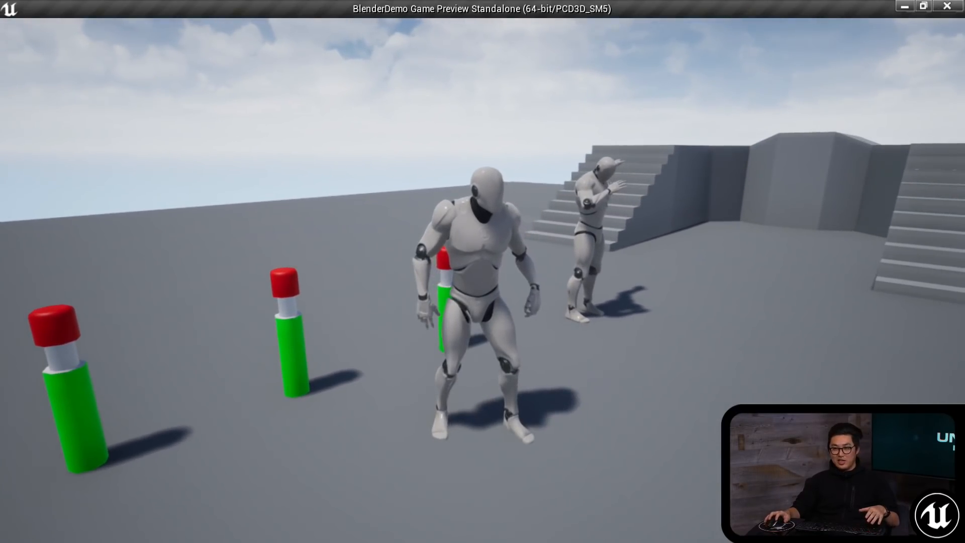
key("Escape")
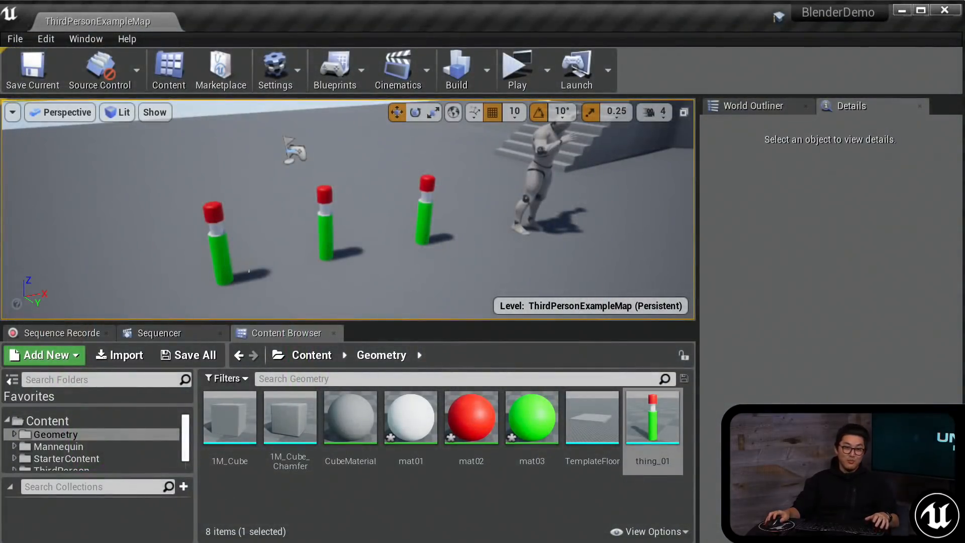
Save all unsaved content, including the materials mat01, mat02 and mat03.
right_click_drag(329, 216, 414, 227)
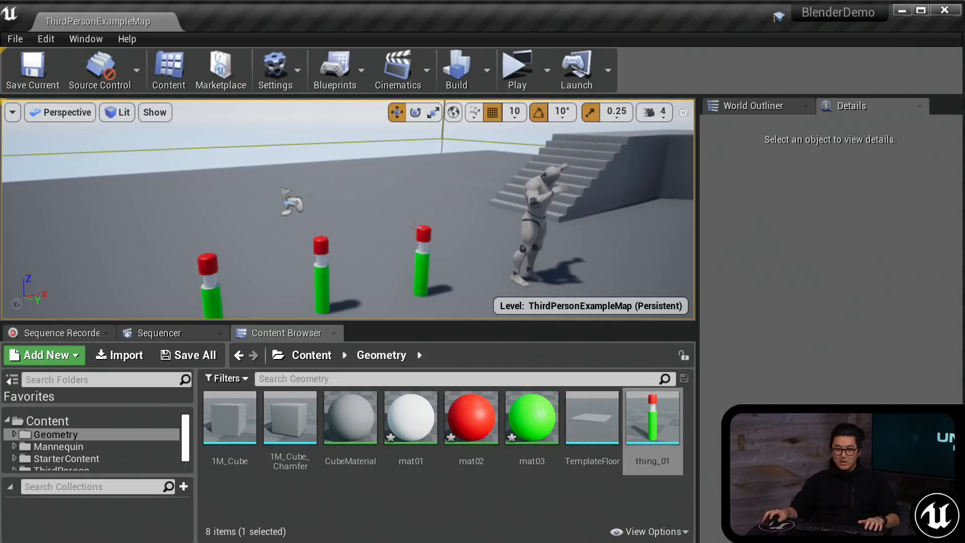
left_click(187, 357)
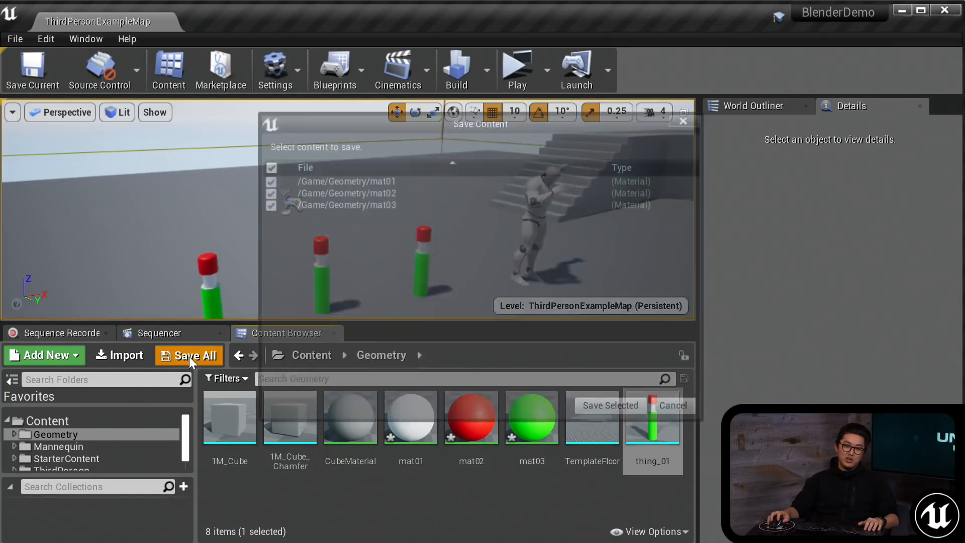
left_click(596, 407)
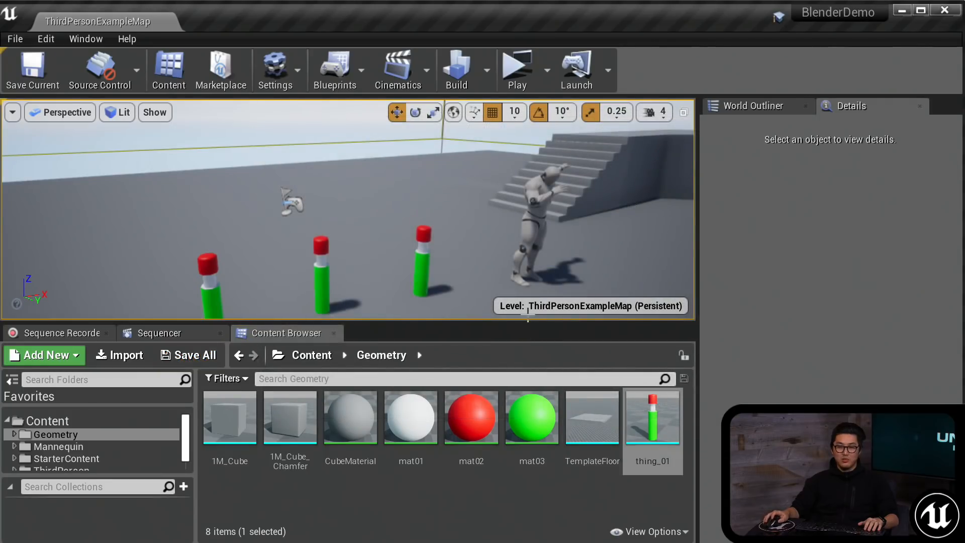
Frame the three cylinders and the posed mannequin together in the viewport and save the current level.
mouse_move(347, 209)
right_mouse_down()
mouse_move(272, 216)
mouse_move(352, 221)
right_mouse_up()
right_click_drag(500, 252, 500, 239)
key("ctrl+s")
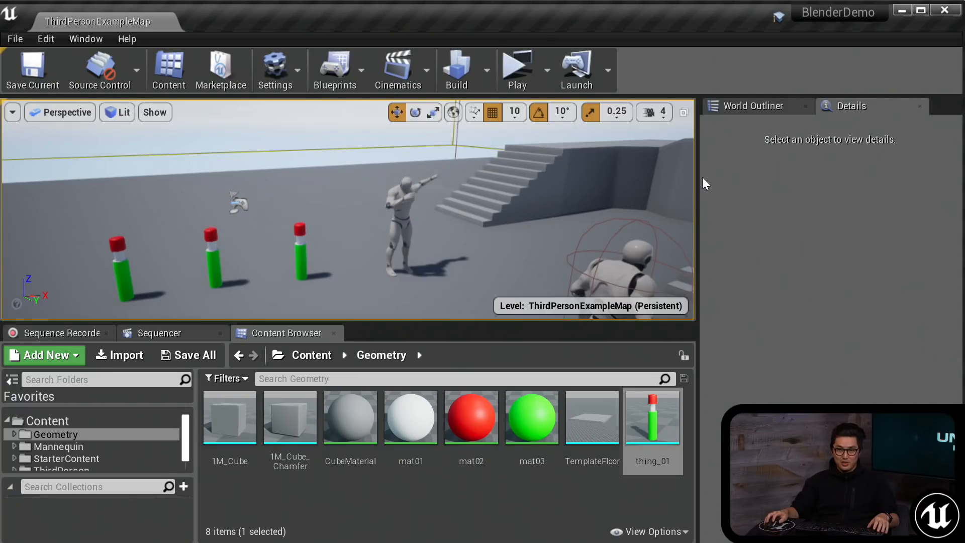
mouse_move(592, 190)
right_mouse_down()
mouse_move(558, 184)
mouse_move(593, 194)
mouse_move(545, 216)
mouse_move(545, 207)
right_mouse_up()
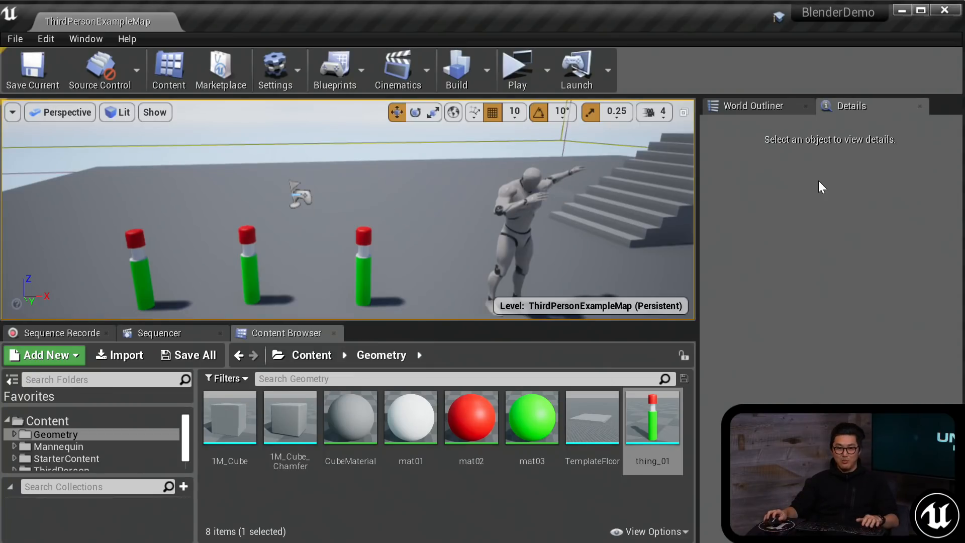
key("s")
right_click_drag(663, 197, 663, 196)
key("ctrl+s")
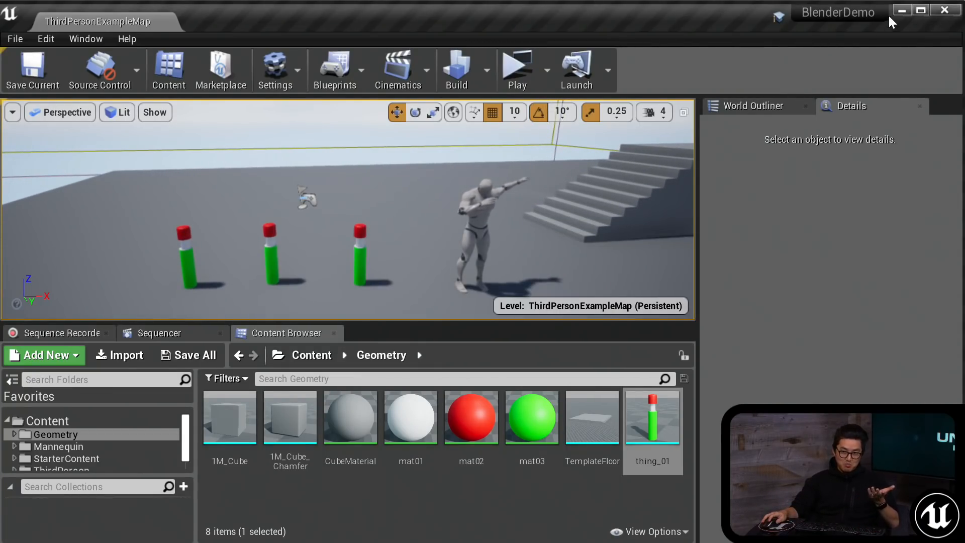
Switch from Unreal to Blender and save the cylinder scene thing_01.blend.
left_click(901, 11)
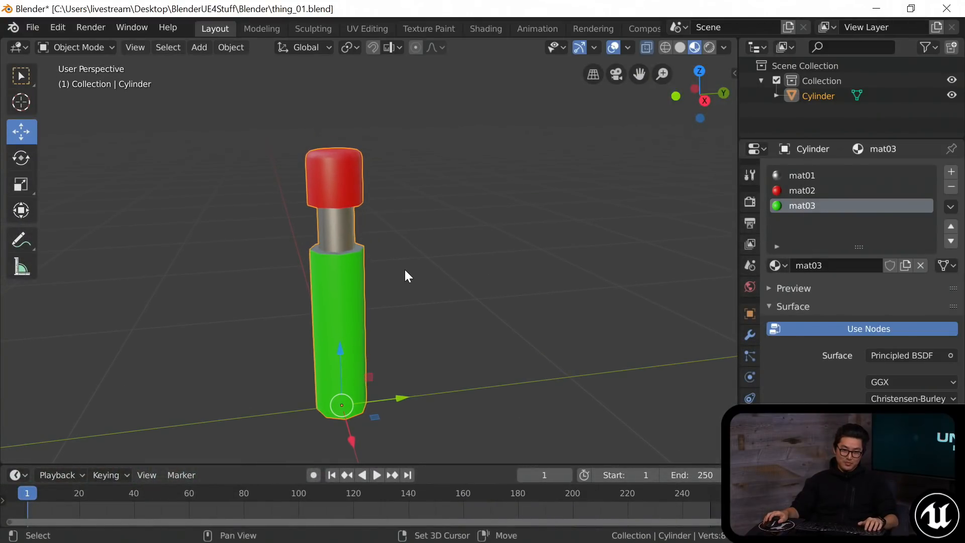
scroll(388, 262, "down", 1)
middle_click_drag(378, 263, 400, 277, "shift")
scroll(377, 279, "down", 2)
key("ctrl+s")
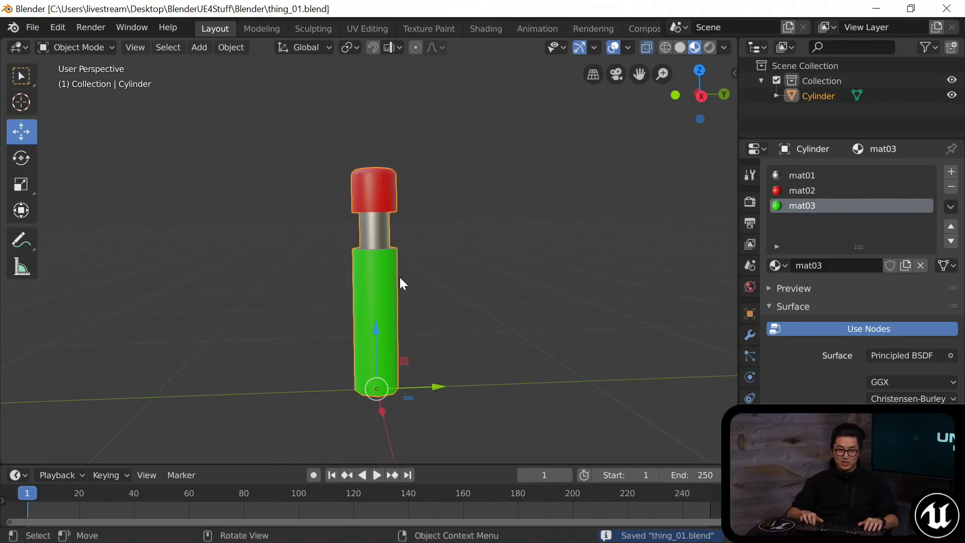
Duplicate the cylinder in front view and move the copy about 1.12 m straight up along Z, above the original.
key("KP_1")
scroll(382, 299, "down", 2)
middle_click_drag(481, 256, 363, 336, "shift")
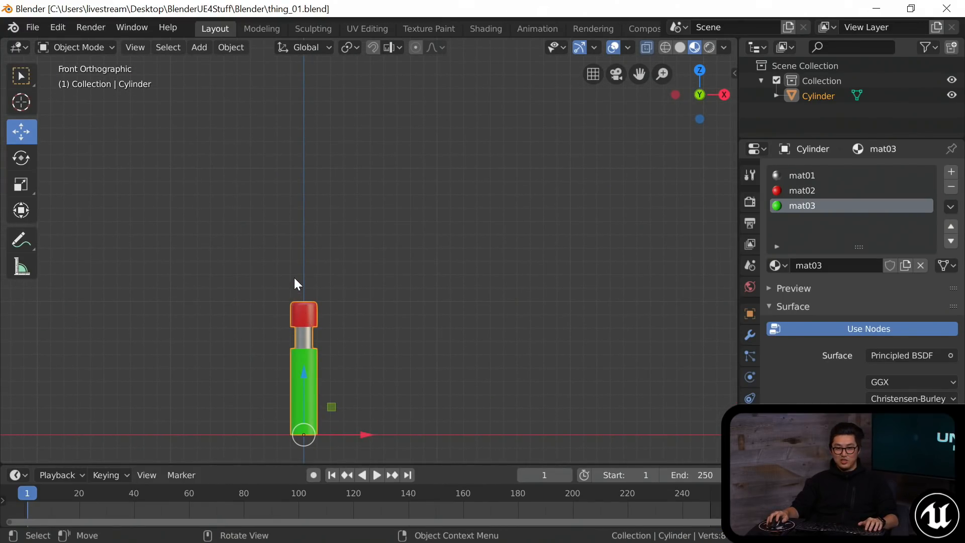
key("shift+d")
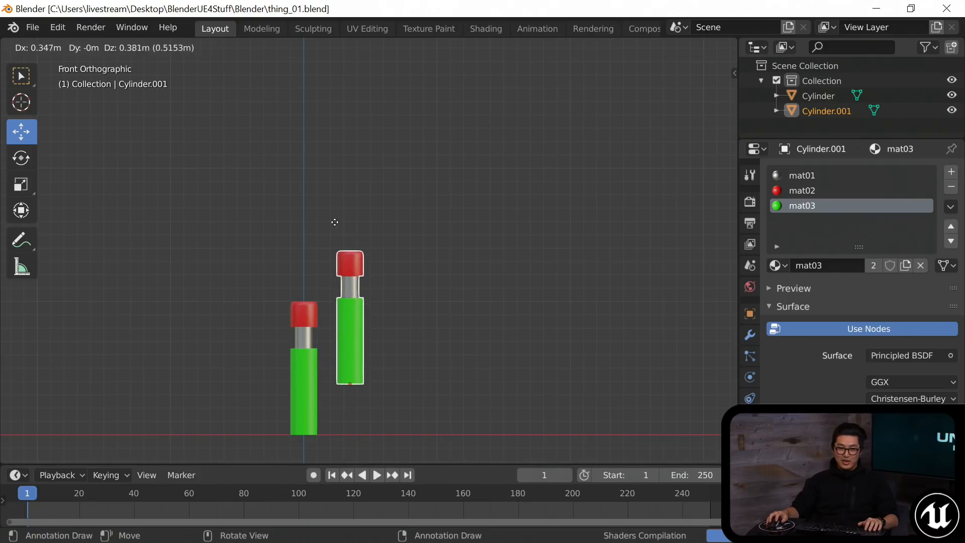
key("Escape")
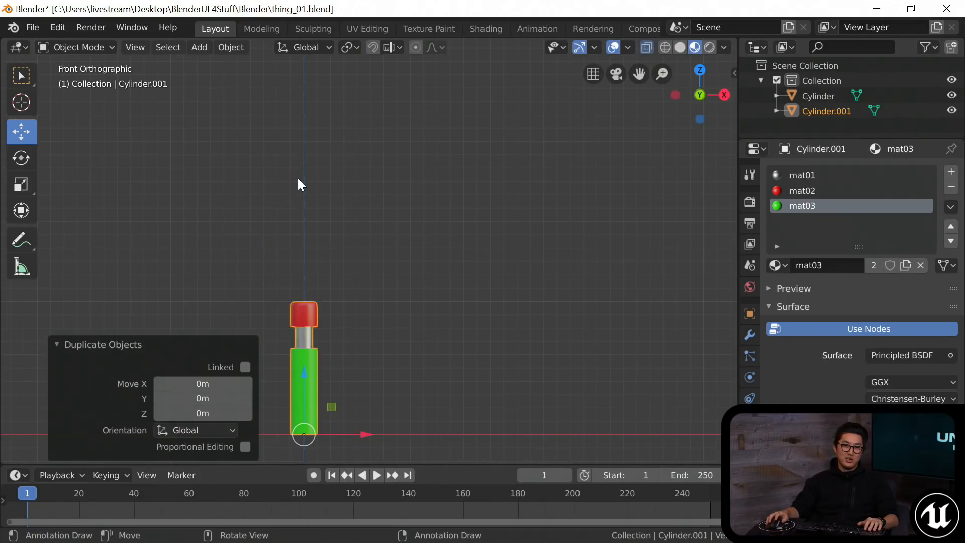
left_click_drag(300, 373, 290, 224)
middle_click_drag(370, 194, 428, 272, "shift")
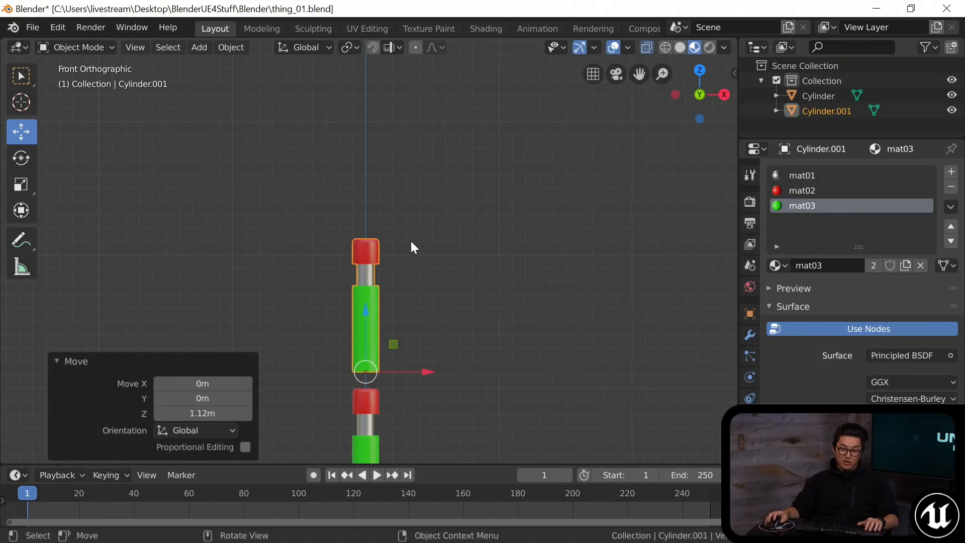
Duplicate the raised cylinder again and place the new copy 1.12 m higher along the Z axis to form a stack of three.
key("shift+d")
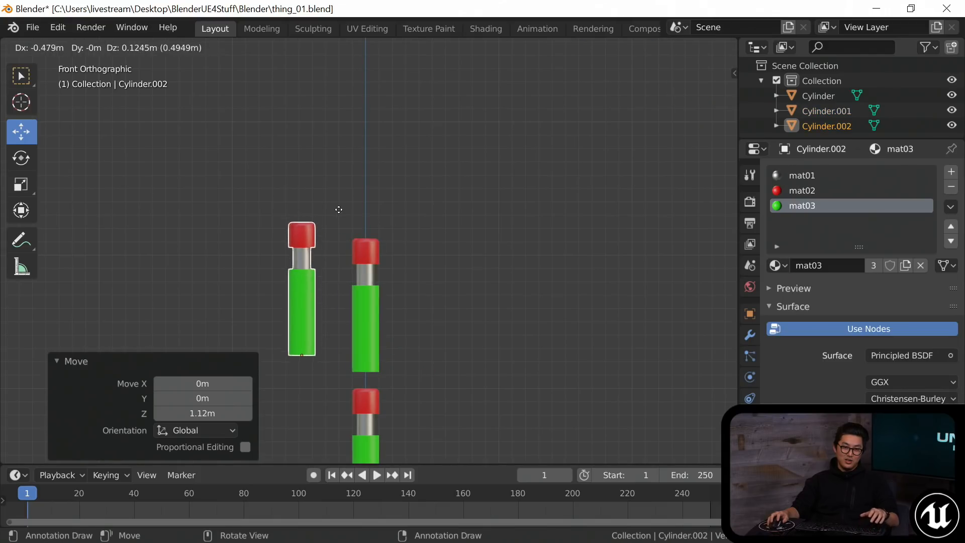
key("z")
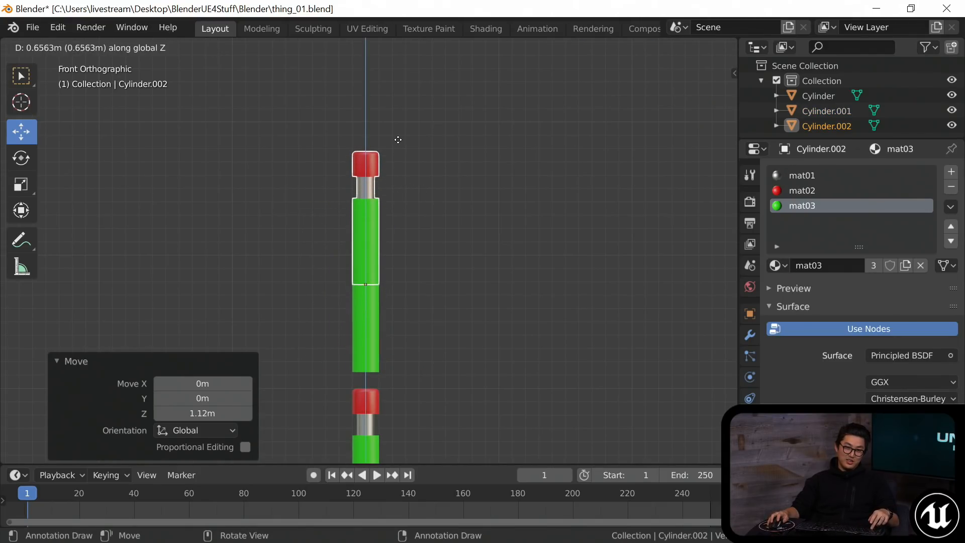
left_click(407, 86)
scroll(430, 211, "down", 3)
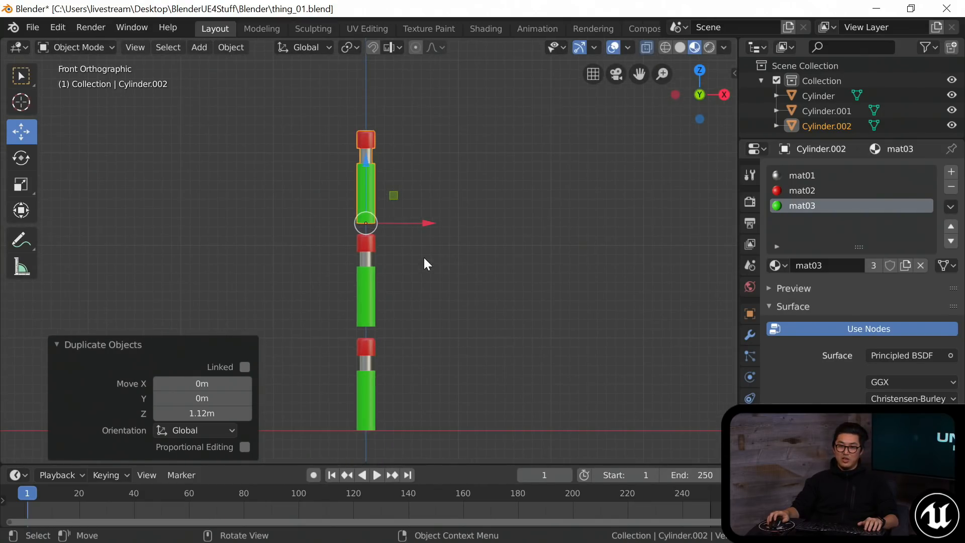
middle_click_drag(423, 242, 427, 246, "shift")
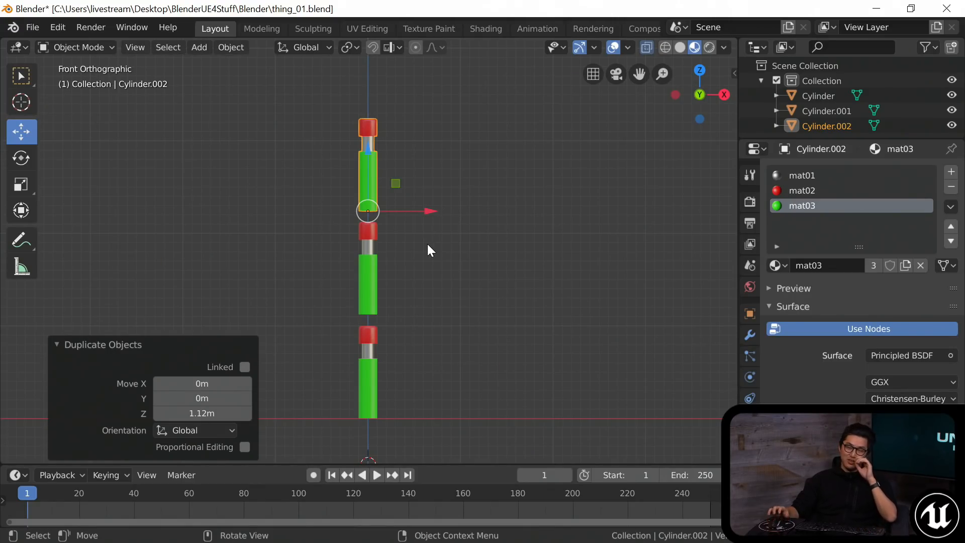
scroll(423, 243, "up", 2)
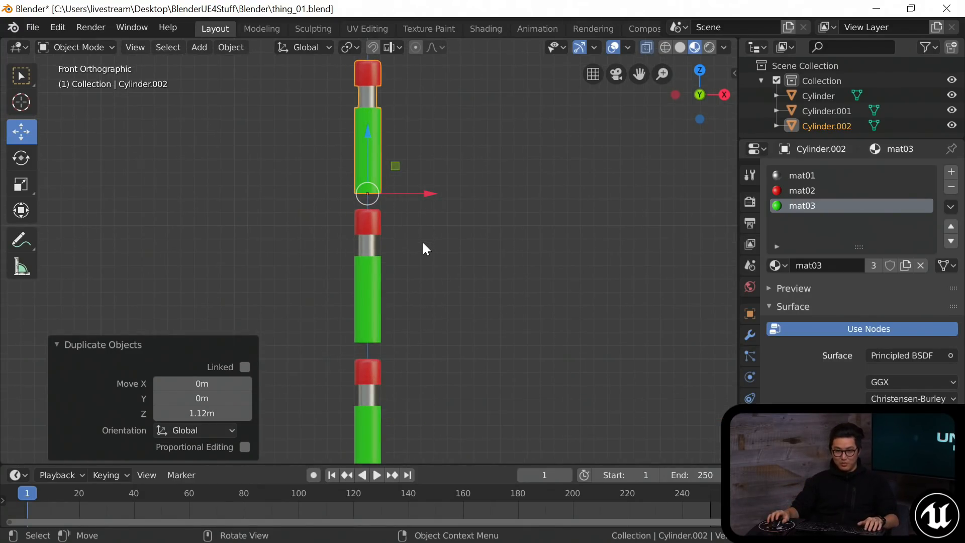
scroll(424, 250, "down", 2)
mouse_move(422, 270)
middle_mouse_down("shift")
mouse_move(420, 250)
mouse_move(414, 271)
middle_mouse_up("shift")
Select all three stacked cylinders, join them into one object and clear the selection.
left_click(419, 261)
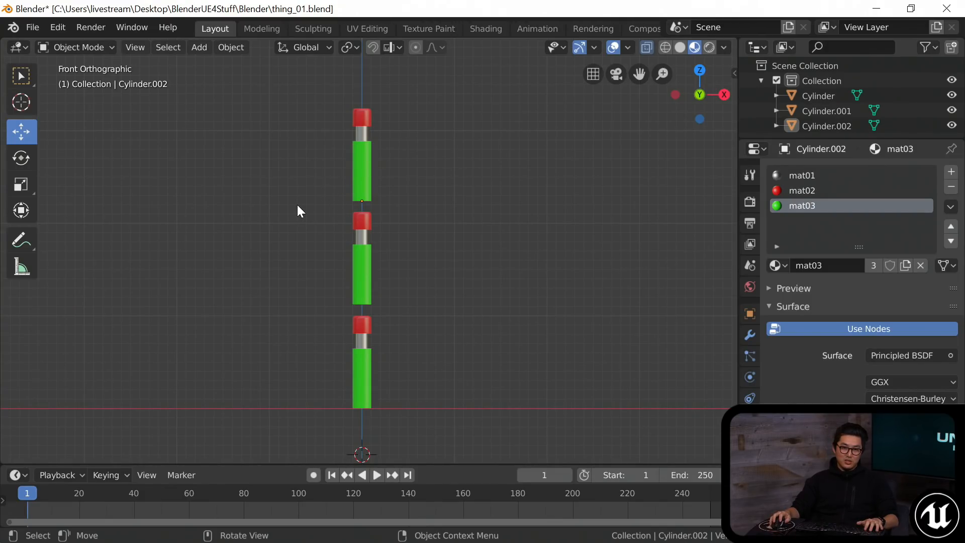
key("w")
left_click_drag(304, 158, 446, 375)
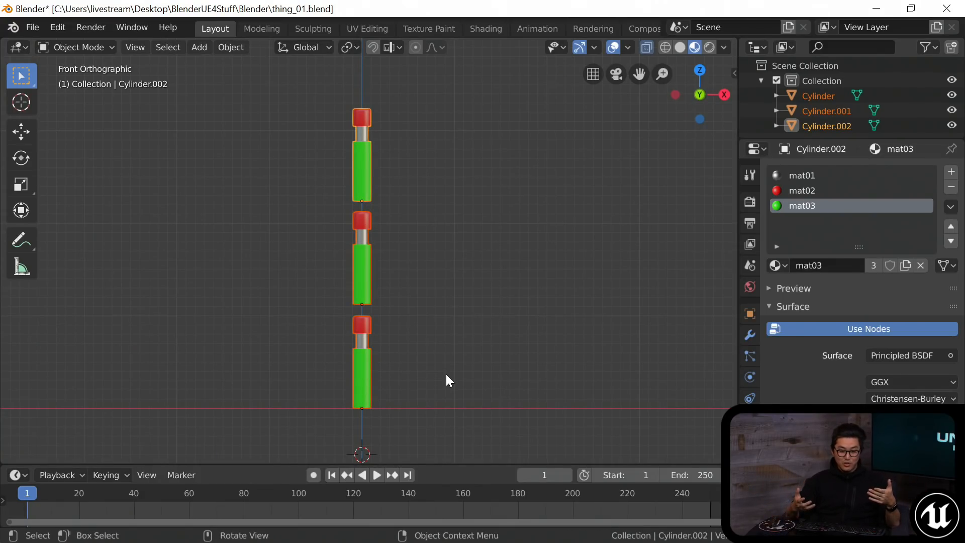
key("ctrl")
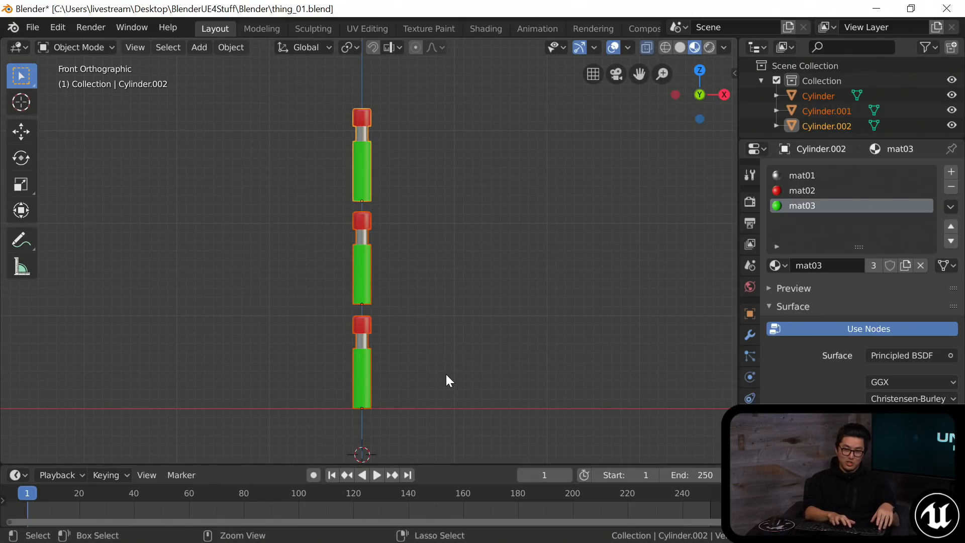
key("ctrl+j")
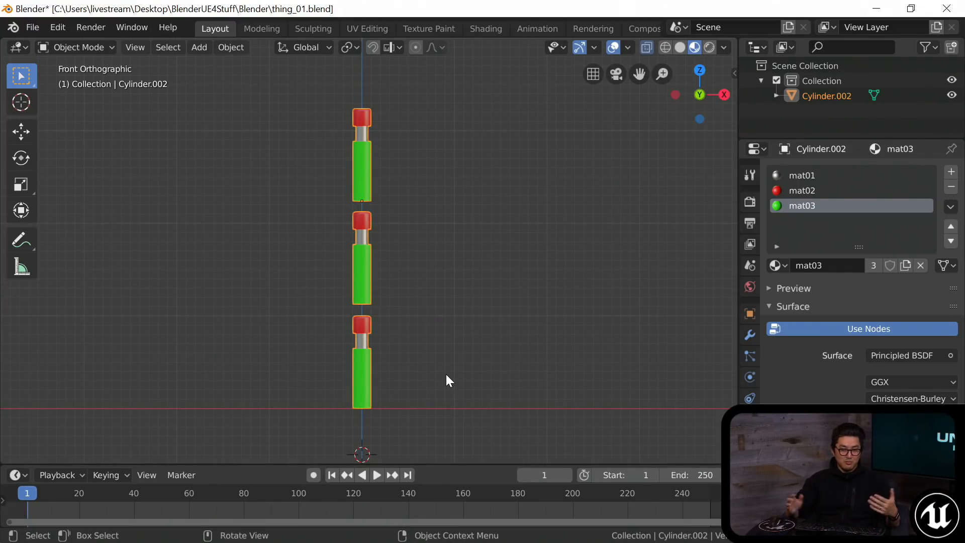
left_click(451, 282)
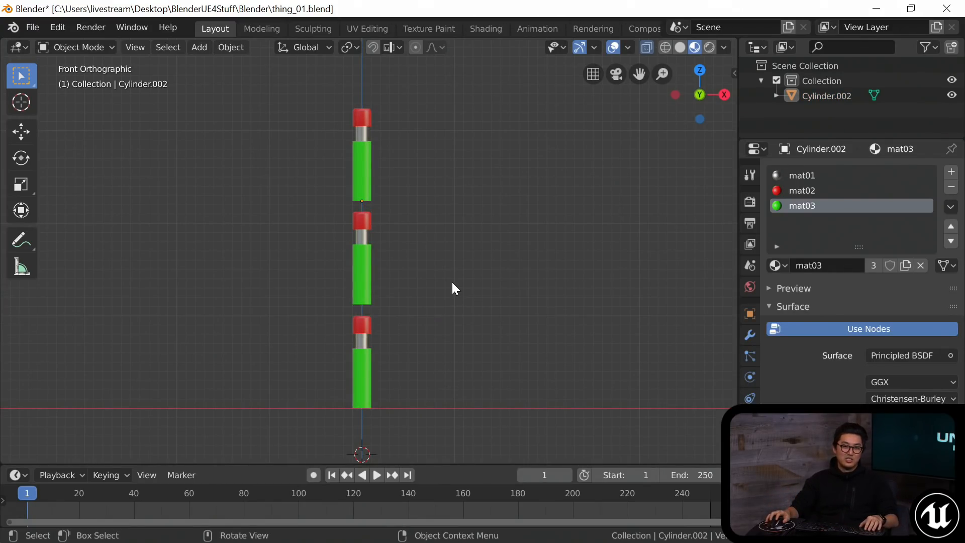
Start and stop timeline playback, and set the current frame to 0.
key("space")
key("space")
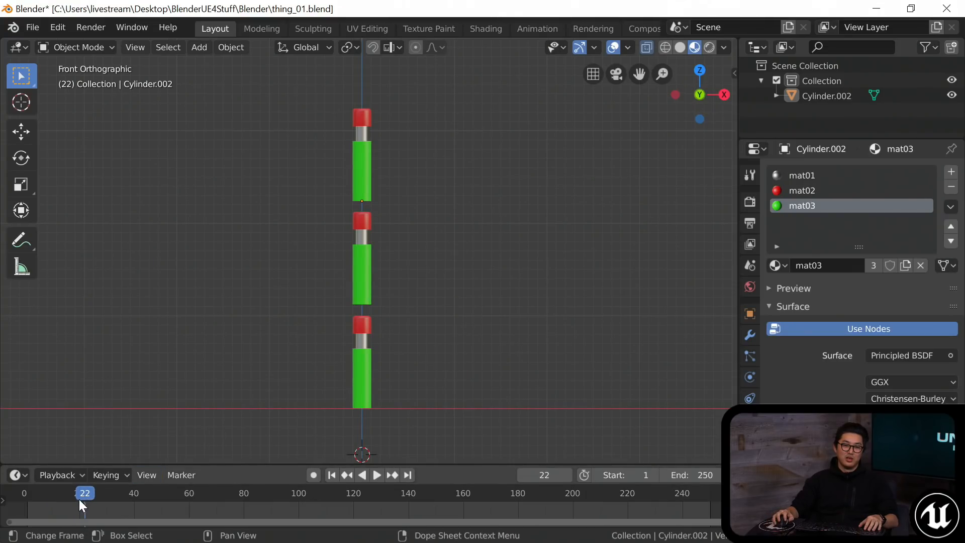
middle_click_drag(270, 286, 270, 285, "shift")
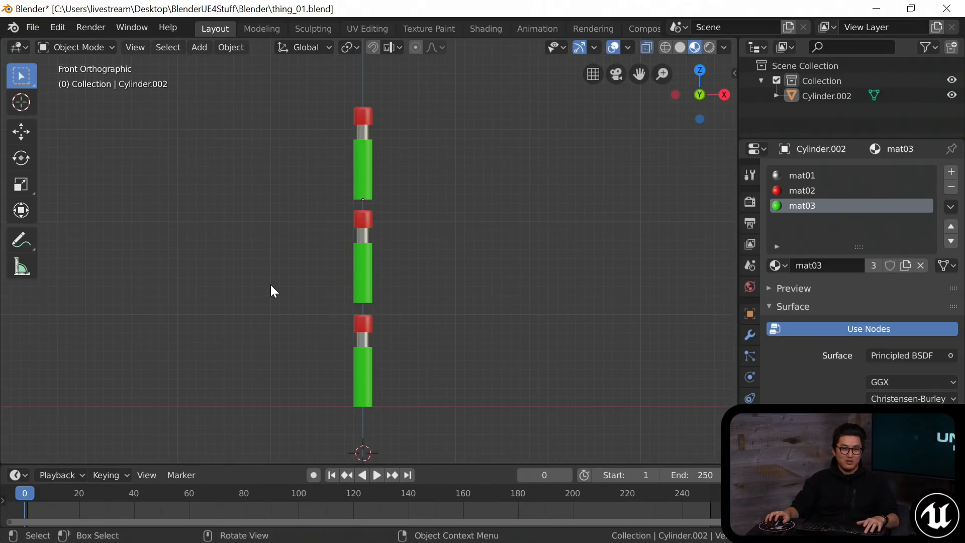
Examine the command list of the operator search and close it without running anything.
key("F3")
key("Escape")
key("F3")
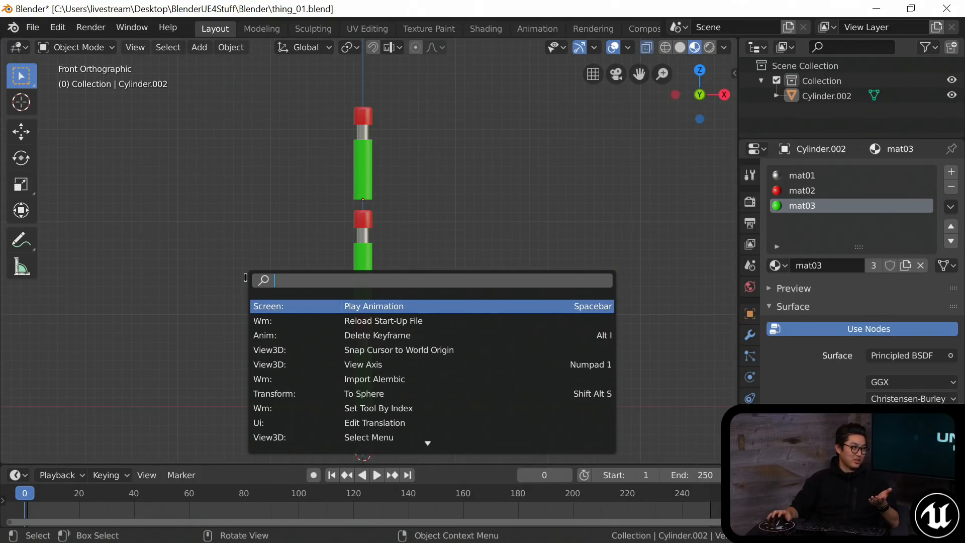
key("Down")
key("Down")
key("Down")
key("Up")
key("Up")
key("Up")
key("Escape")
key("F3")
key("Escape")
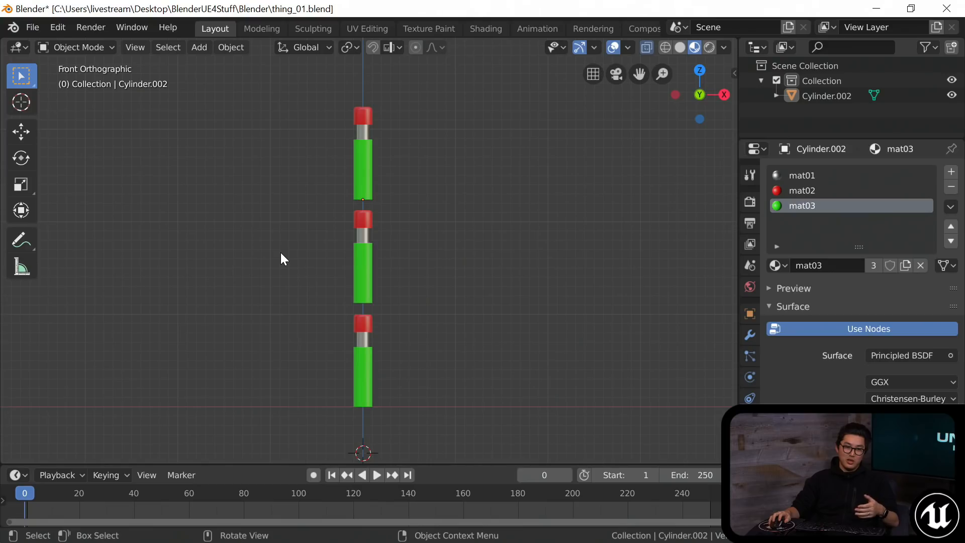
Rename the joined cylinder object spinyBoy and save the Blender file.
left_click_drag(284, 188, 452, 354)
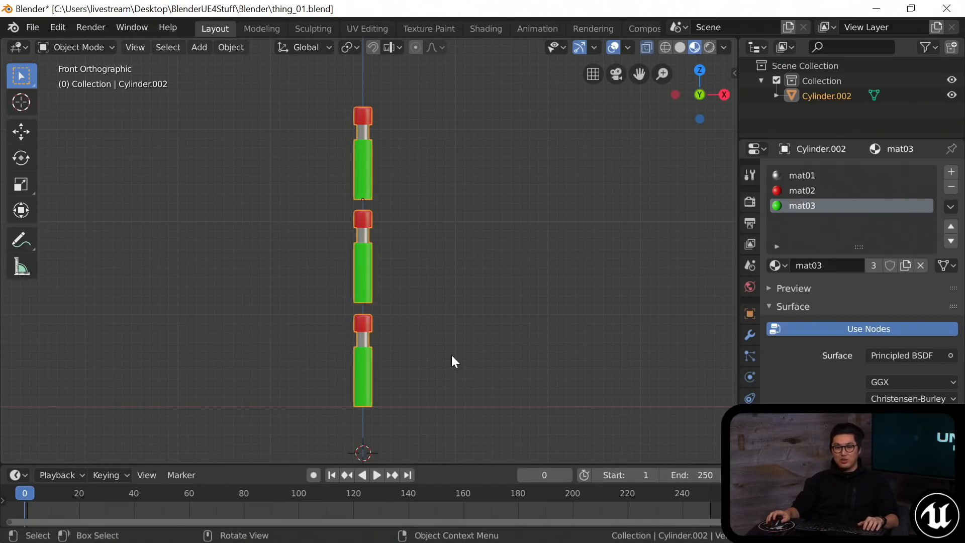
double_click(815, 96)
type("spinyBoy")
key("Return")
middle_click_drag(511, 197, 476, 200, "shift")
key("ctrl+s")
scroll(436, 209, "down", 1, "shift")
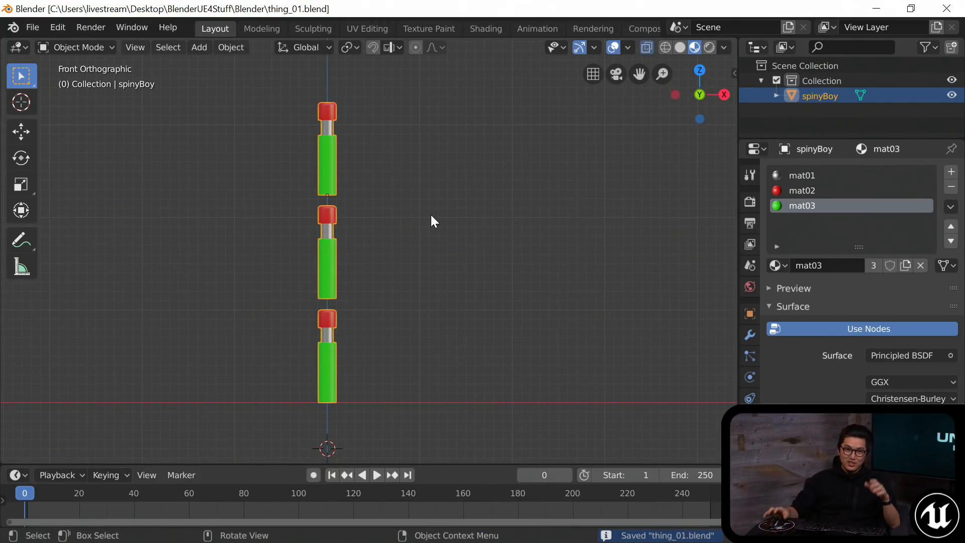
Try to add an armature at the 3D cursor below the lowest cylinder.
left_click(199, 48)
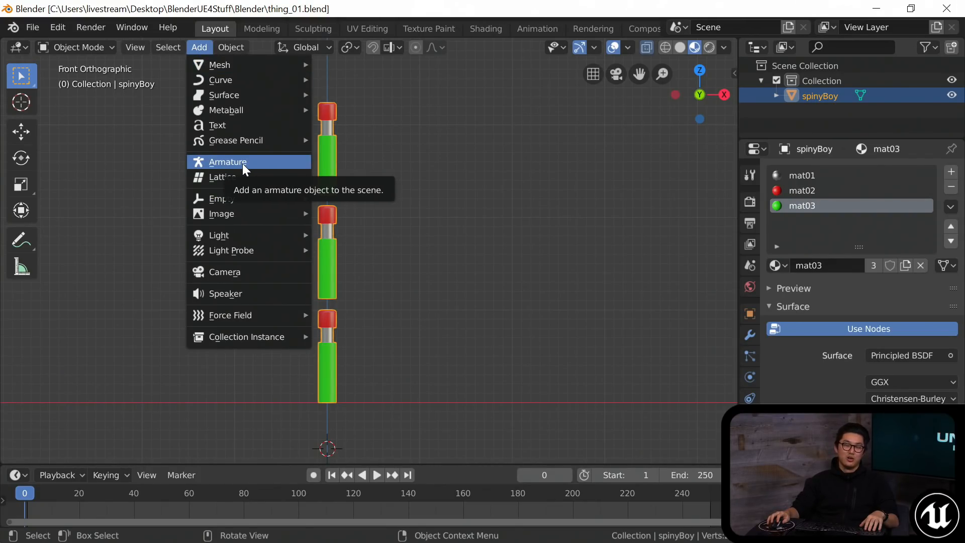
left_click(140, 251)
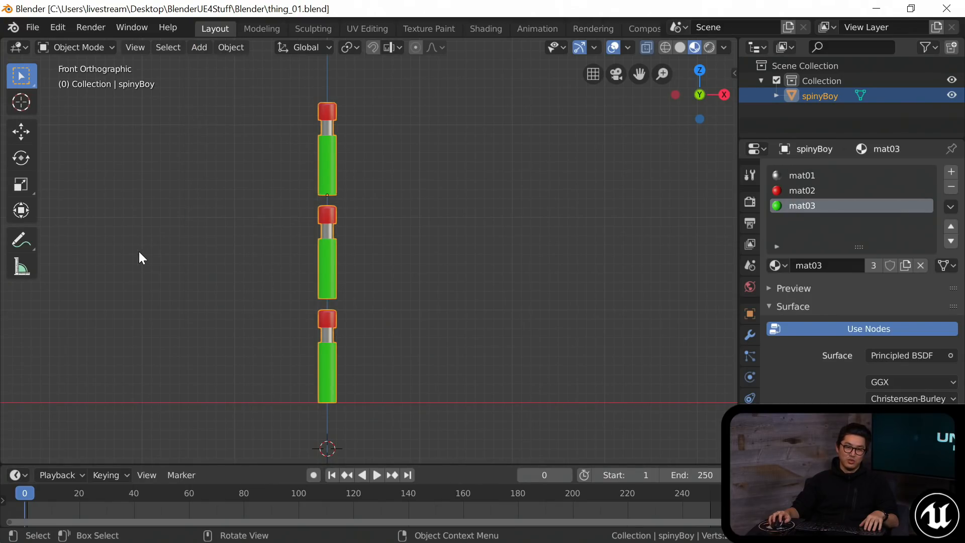
middle_click_drag(220, 220, 203, 227, "shift")
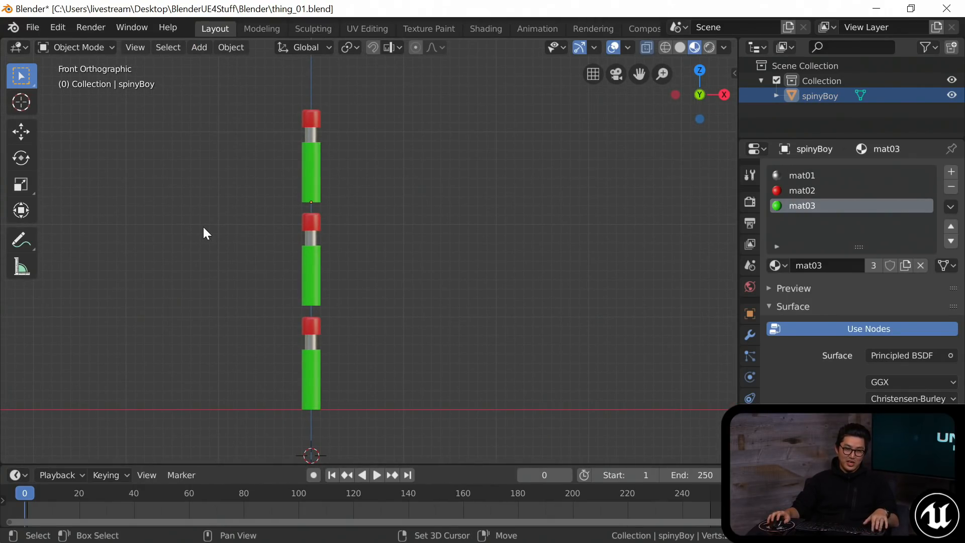
key("shift+a")
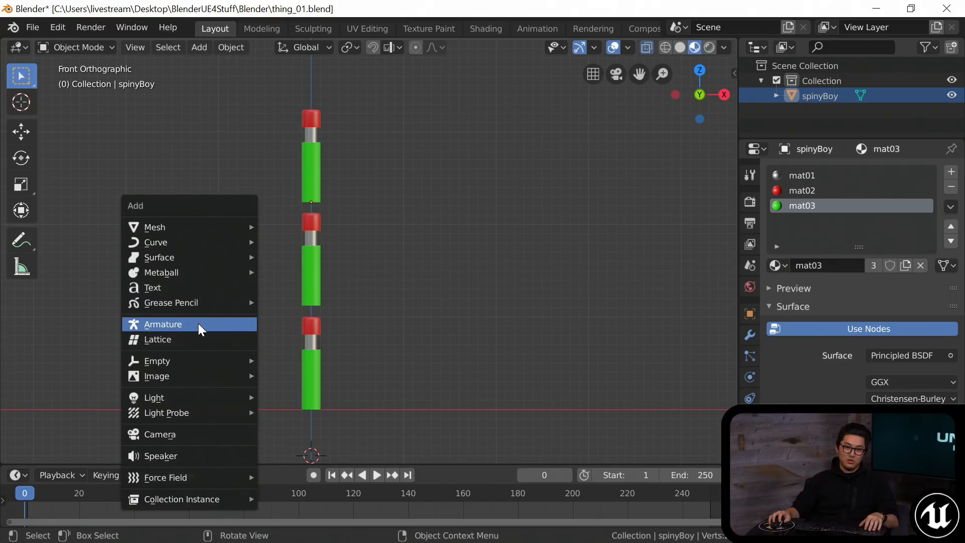
left_click(198, 324)
middle_click_drag(283, 354, 323, 245, "shift")
scroll(338, 302, "up", 2)
middle_click_drag(351, 354, 401, 282, "shift")
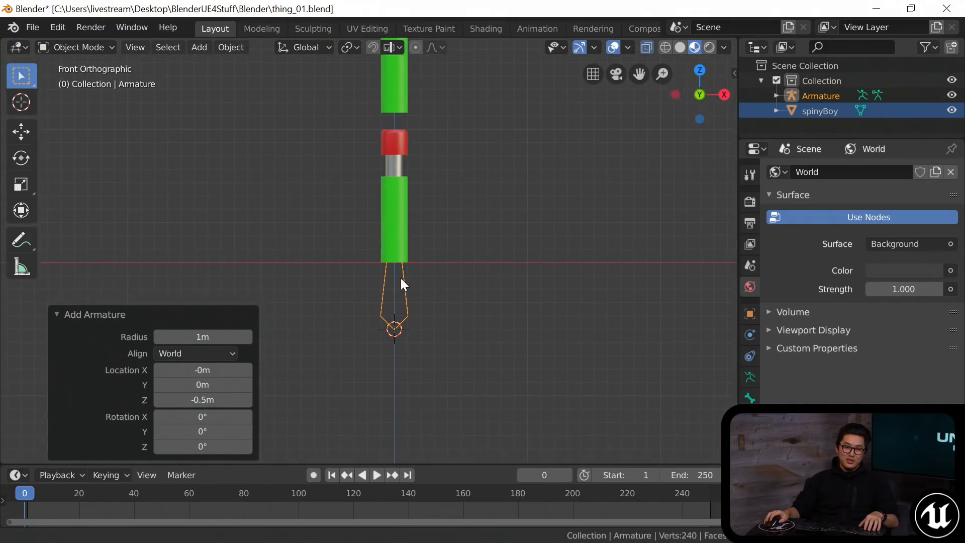
scroll(401, 294, "up", 1)
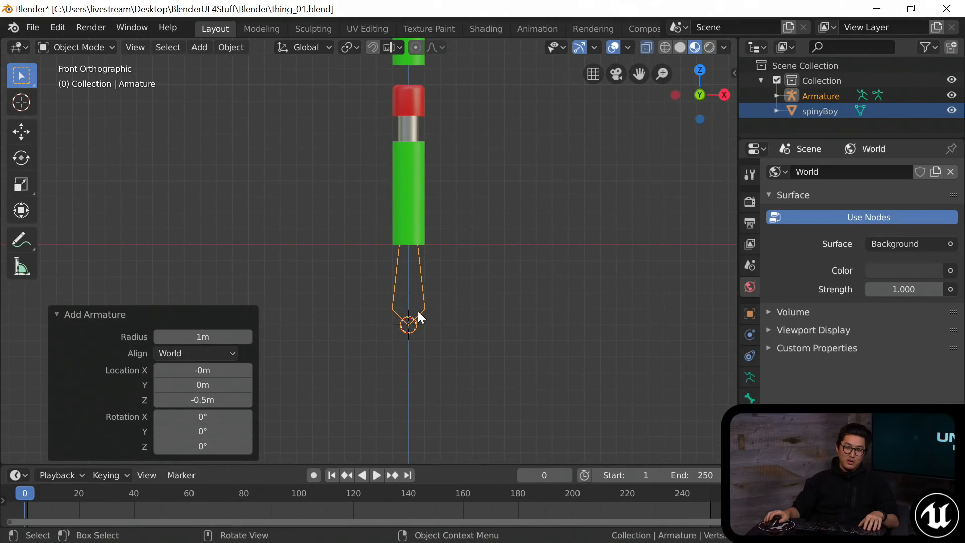
middle_click_drag(424, 301, 427, 323, "shift")
key("ctrl+z")
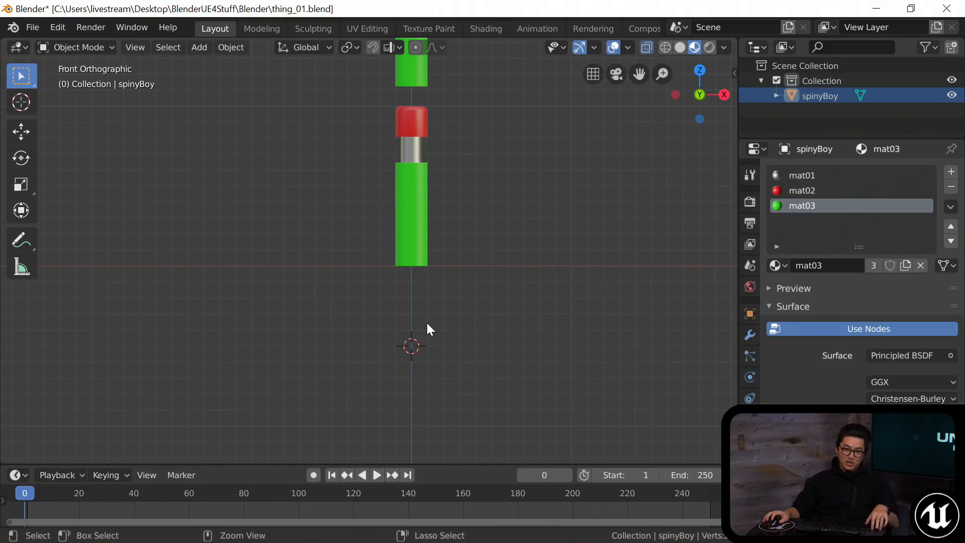
key("ctrl+z")
Deselect the spinyBoy mesh and snap the 3D cursor to the world origin at the base of the lowest cylinder.
middle_click_drag(463, 259, 397, 331, "shift")
scroll(427, 296, "down", 2)
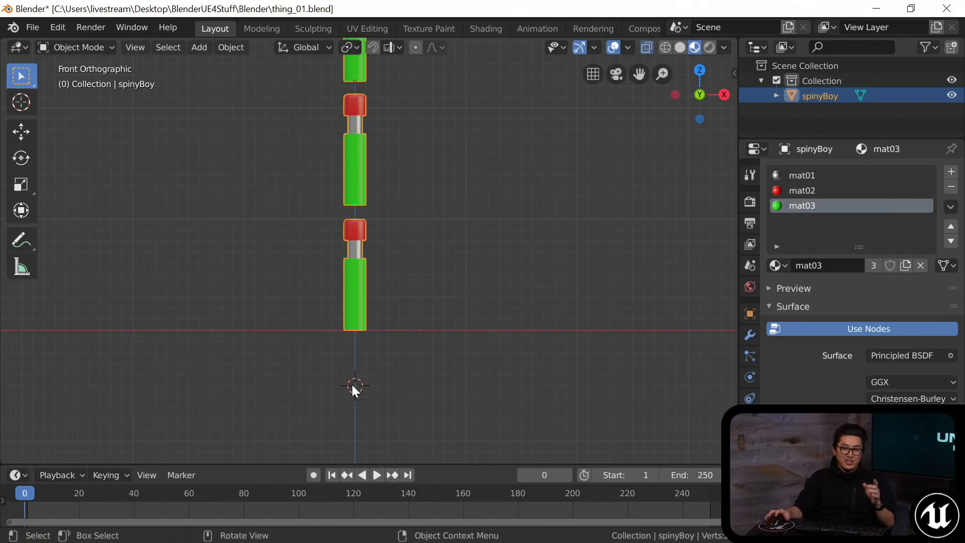
middle_click_drag(317, 292, 344, 290, "shift")
left_click(322, 274)
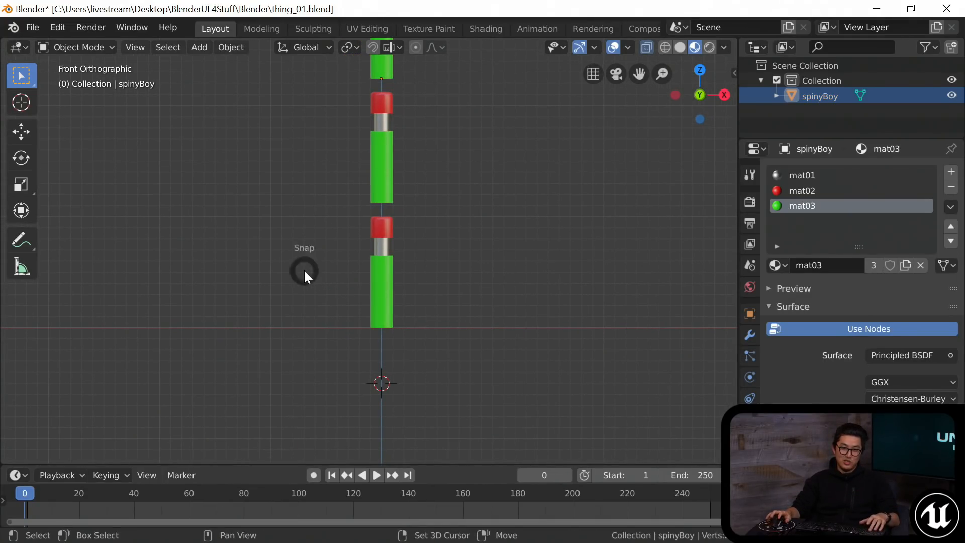
key("shift+s")
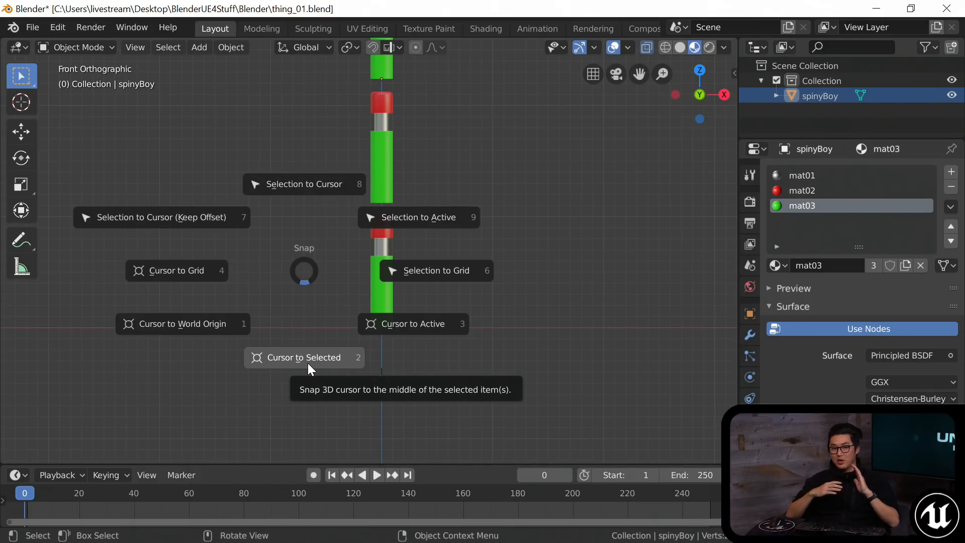
left_click(315, 260)
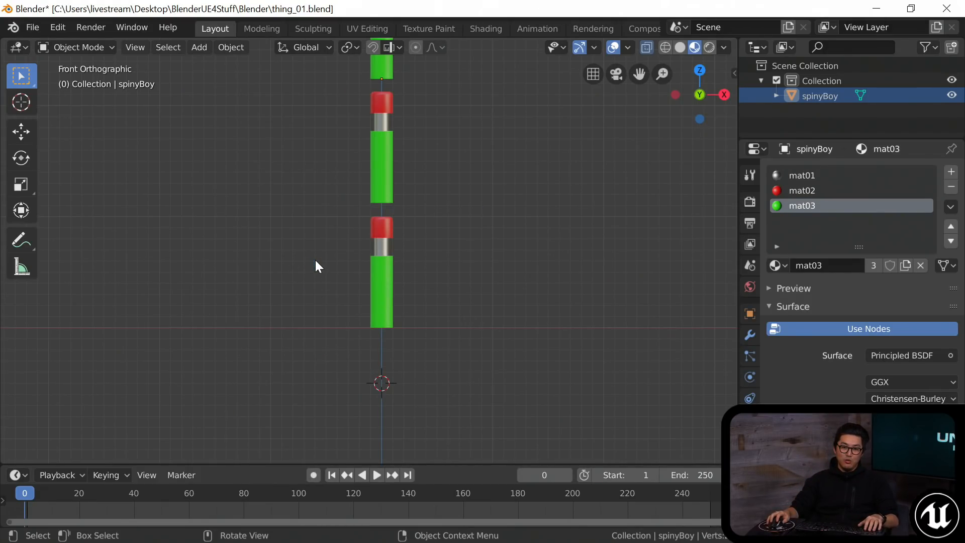
key("shift+s")
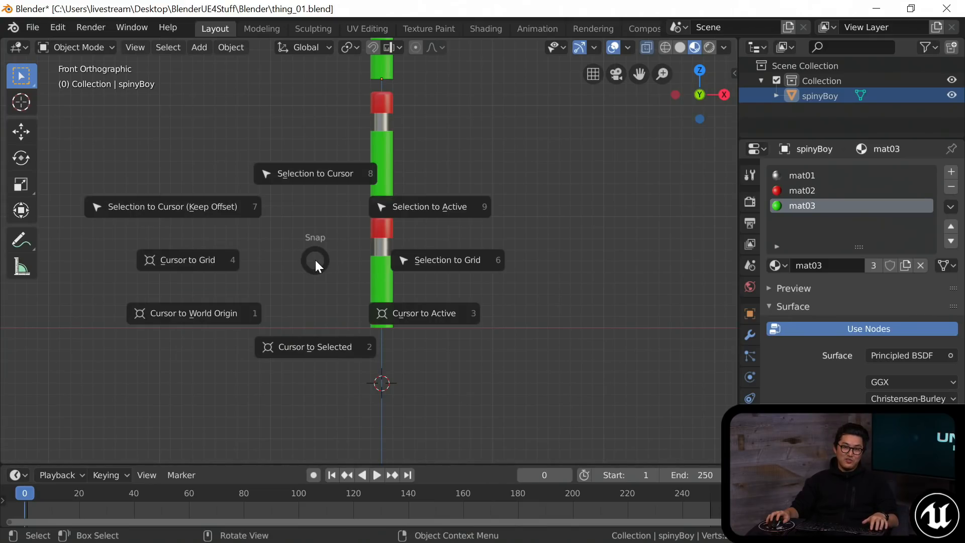
key("1")
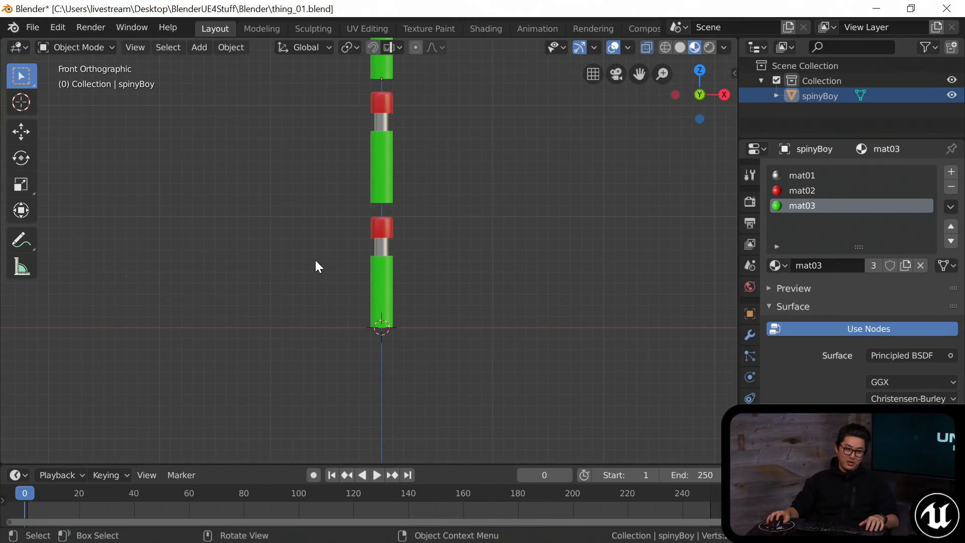
Save the file and add an armature at the world origin, at the base of the lowest cylinder.
middle_click_drag(378, 262, 396, 306, "shift")
scroll(346, 305, "down", 1)
key("ctrl+s")
key("shift+a")
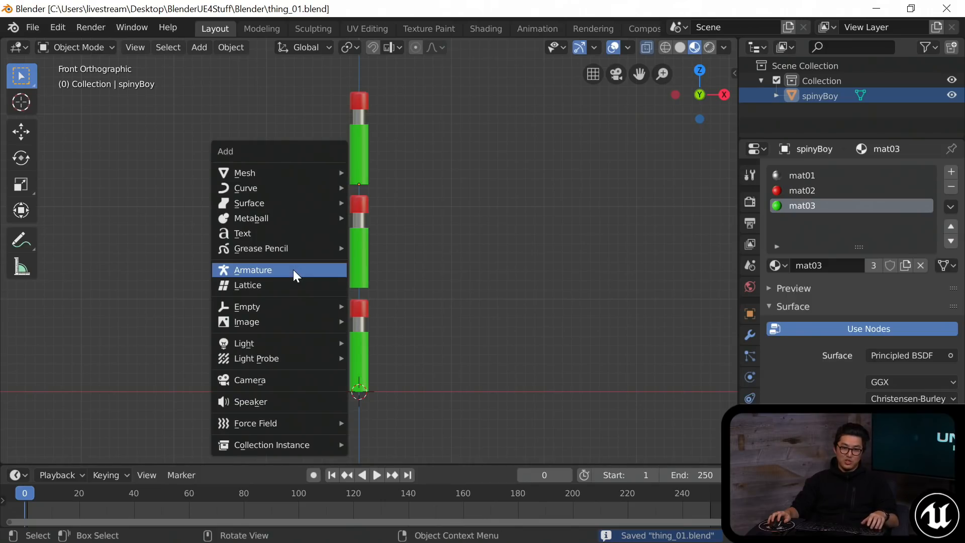
left_click(294, 271)
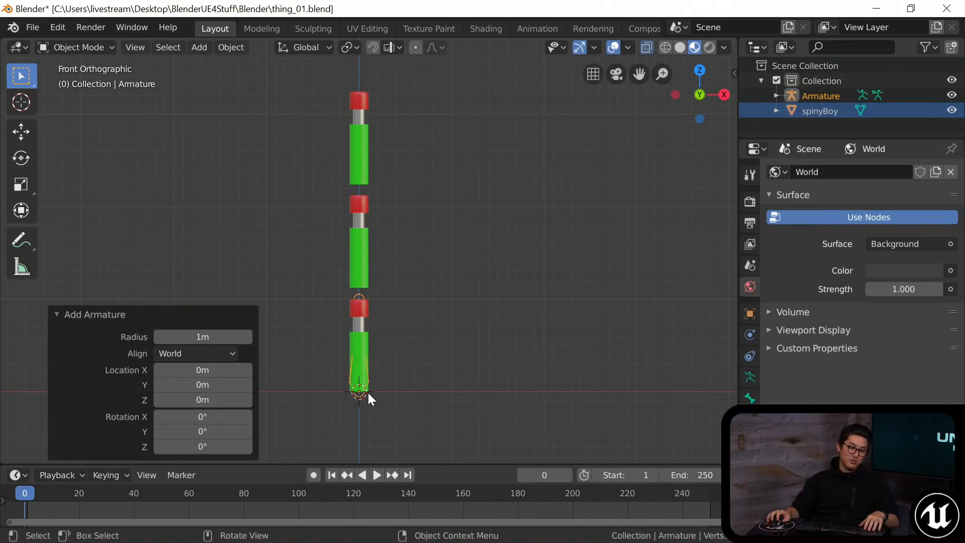
Enable In Front in the armature's viewport display settings so its bone draws over the mesh.
scroll(368, 393, "up", 1)
middle_click_drag(409, 376, 431, 381, "shift")
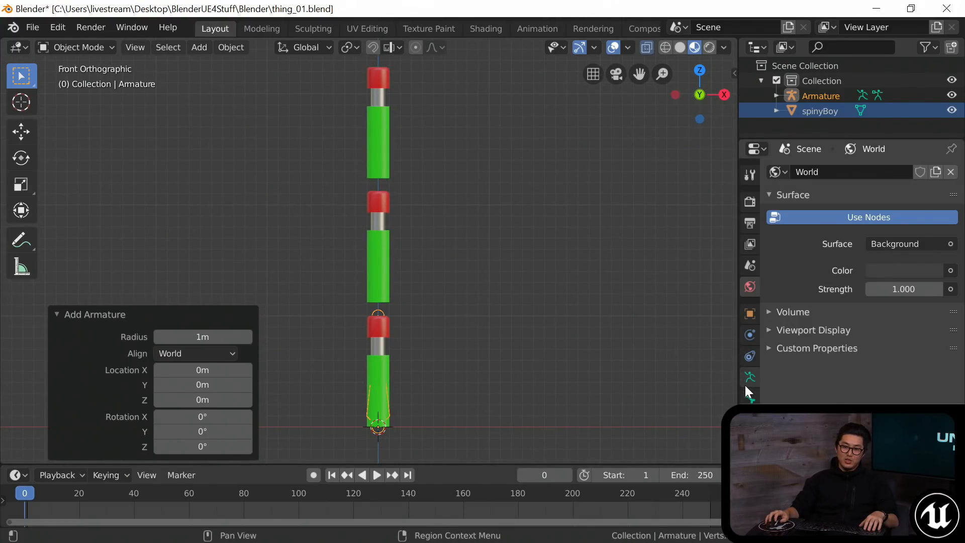
left_click(750, 400)
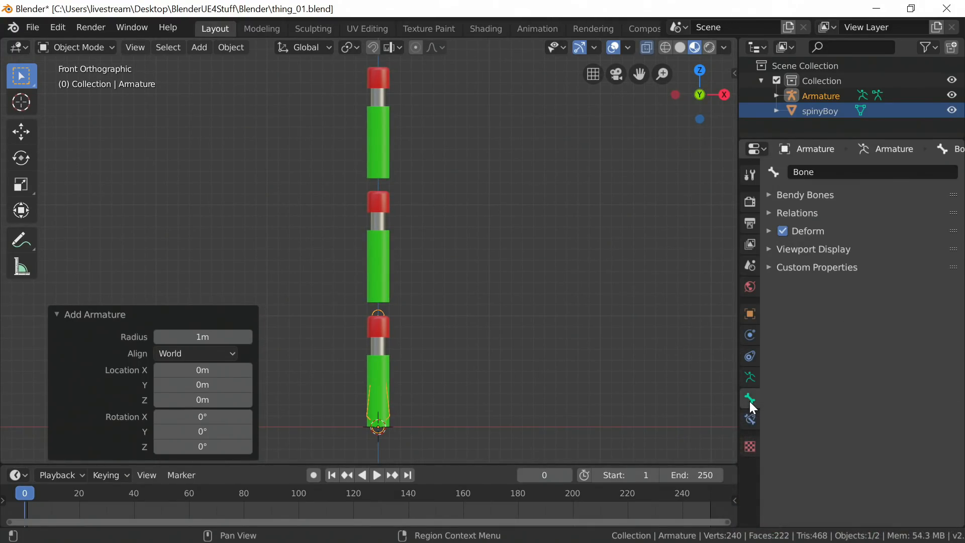
left_click(749, 378)
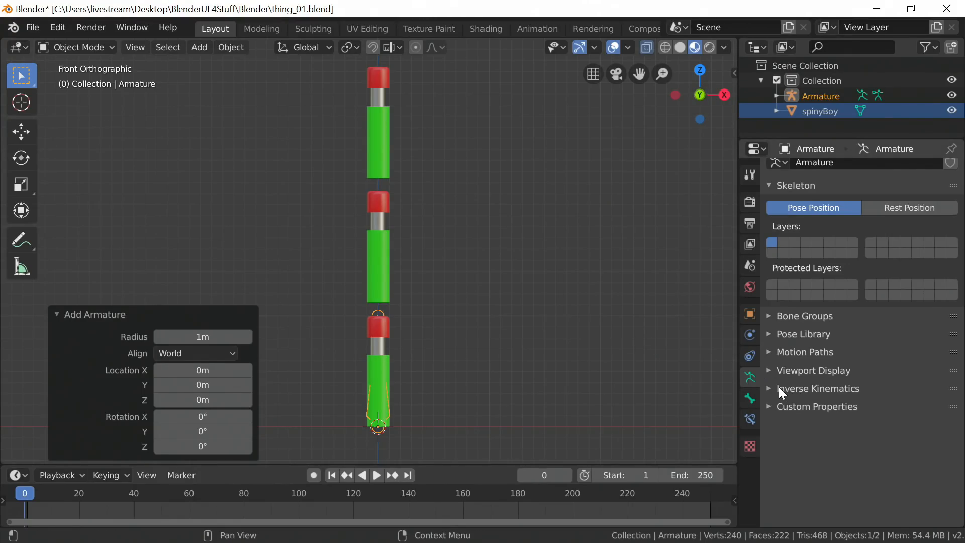
left_click(773, 371)
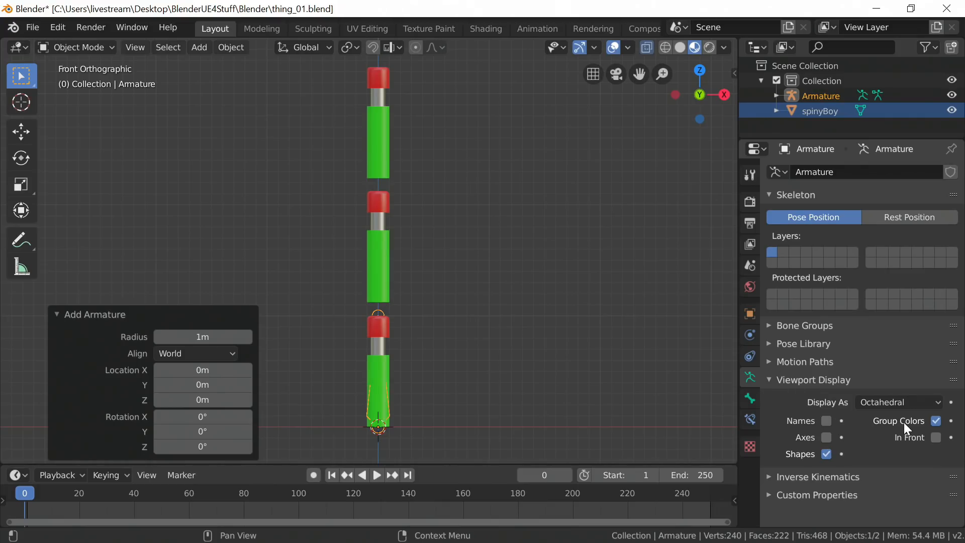
left_click(935, 438)
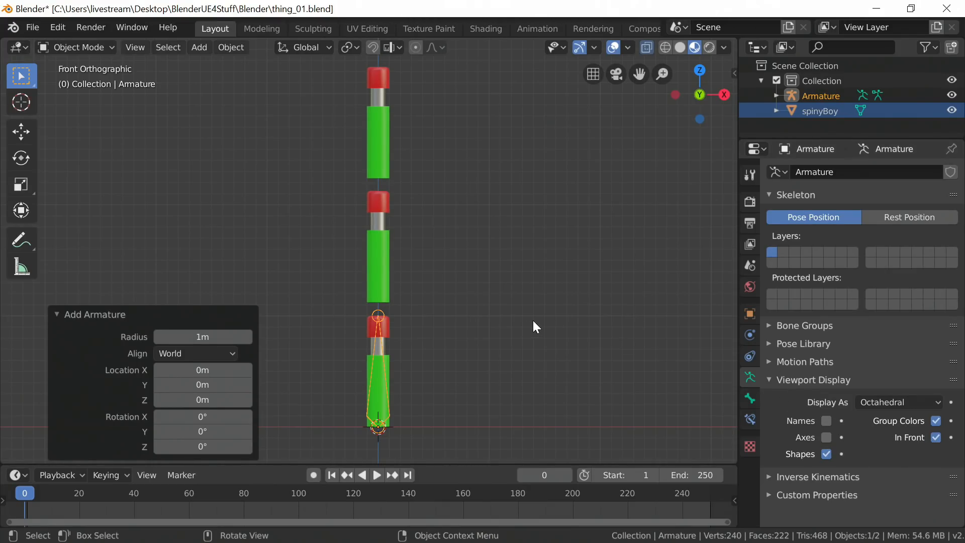
mouse_move(443, 299)
middle_mouse_down("shift")
mouse_move(462, 304)
mouse_move(439, 300)
middle_mouse_up("shift")
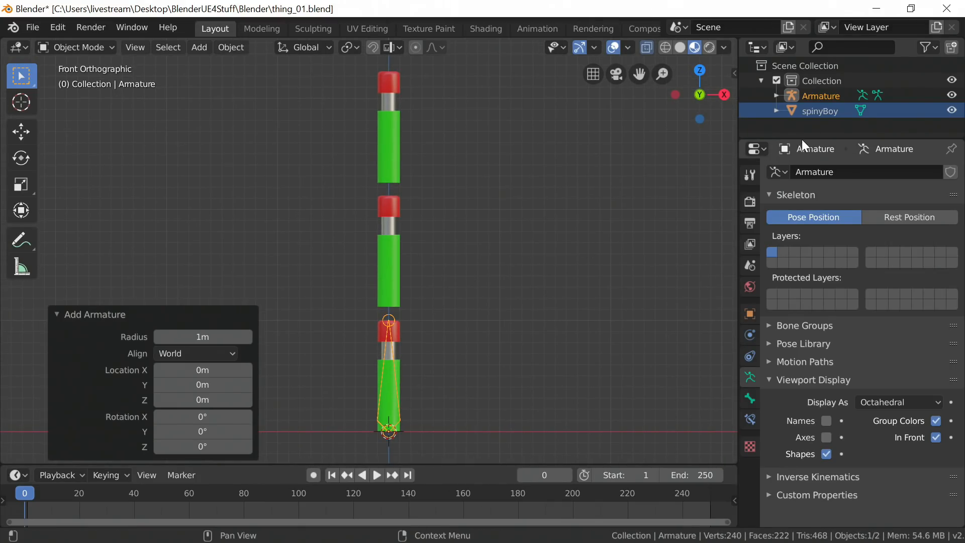
Enlarge the outliner, select the Armature object and expand its hierarchy.
left_click_drag(804, 137, 782, 303)
left_click_drag(737, 216, 705, 222)
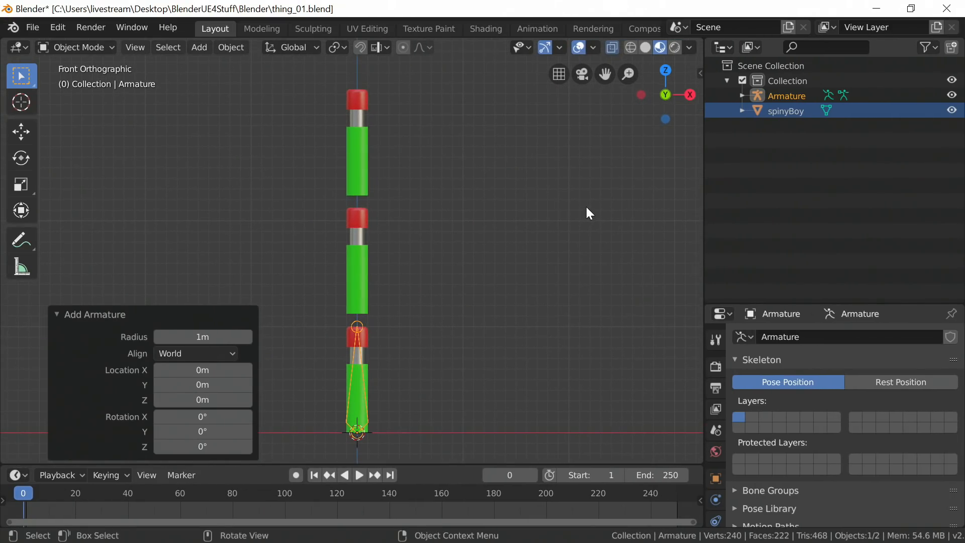
left_click(789, 97)
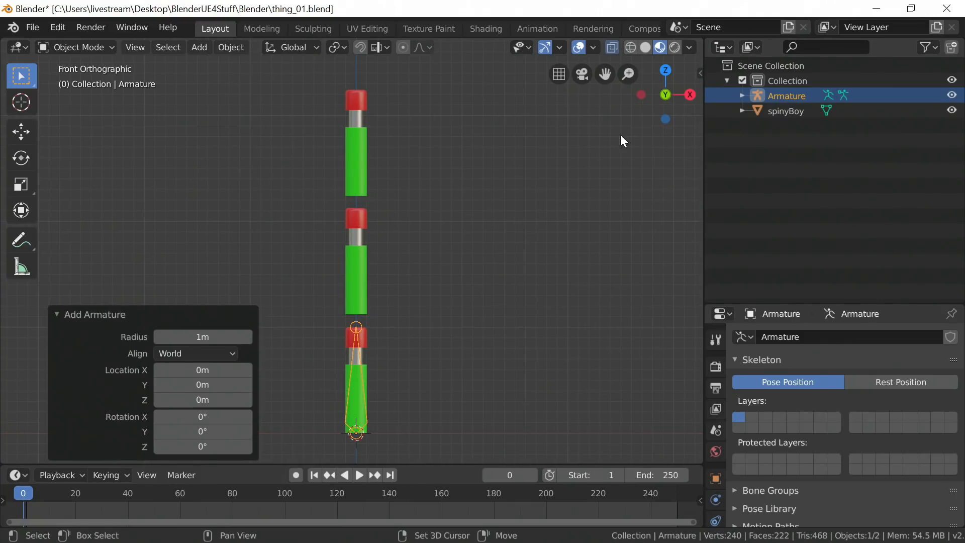
left_click(742, 96)
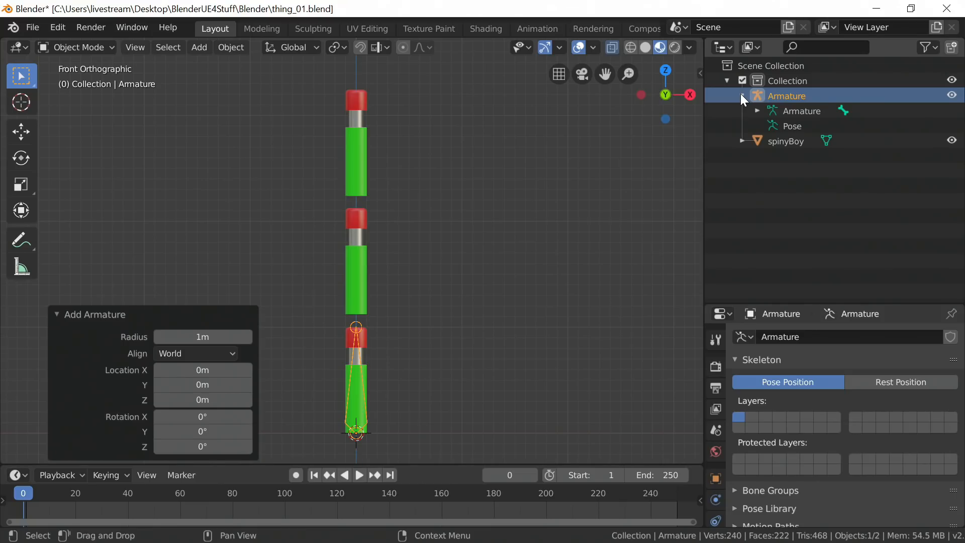
Compare the armature's Edit Mode and Pose Mode by switching repeatedly between its Armature and Pose entries in the outliner.
left_click(794, 112)
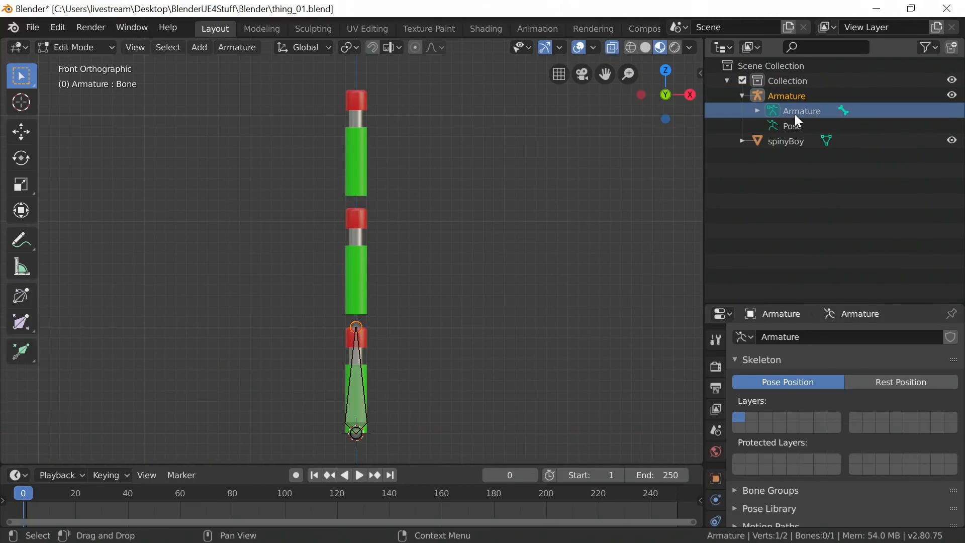
left_click(794, 126)
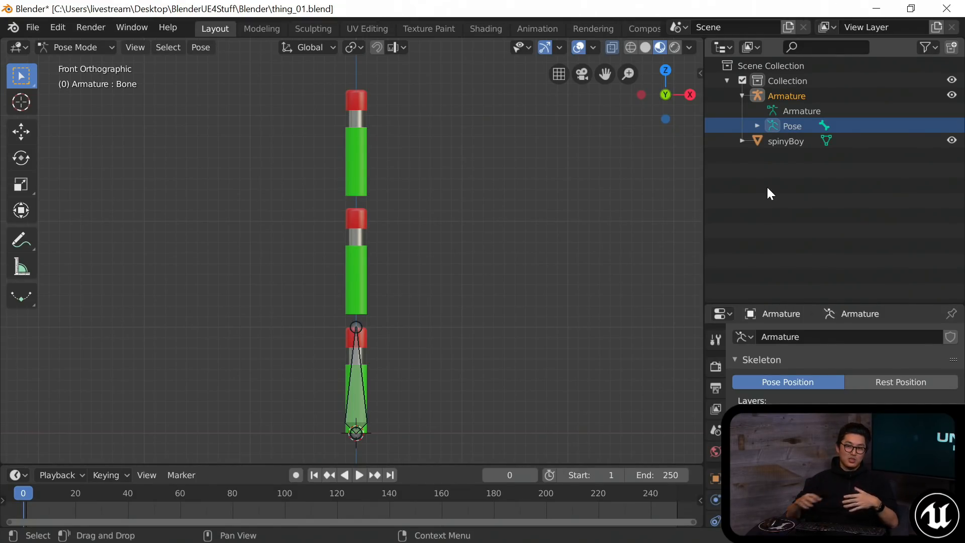
left_click(795, 110)
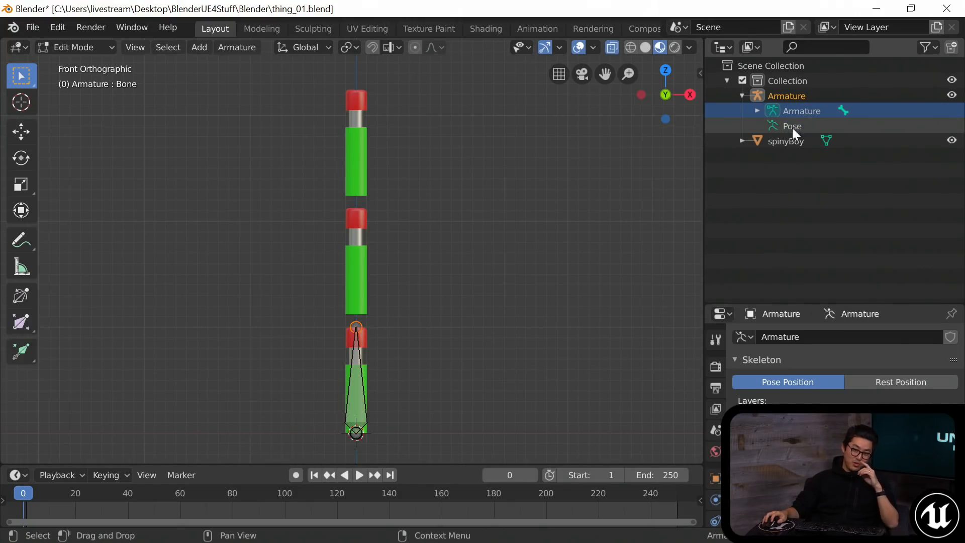
left_click(794, 126)
left_click(800, 112)
left_click(795, 127)
left_click(797, 111)
left_click(797, 120)
left_click(798, 110)
left_click(801, 119)
left_click(799, 112)
left_click(796, 126)
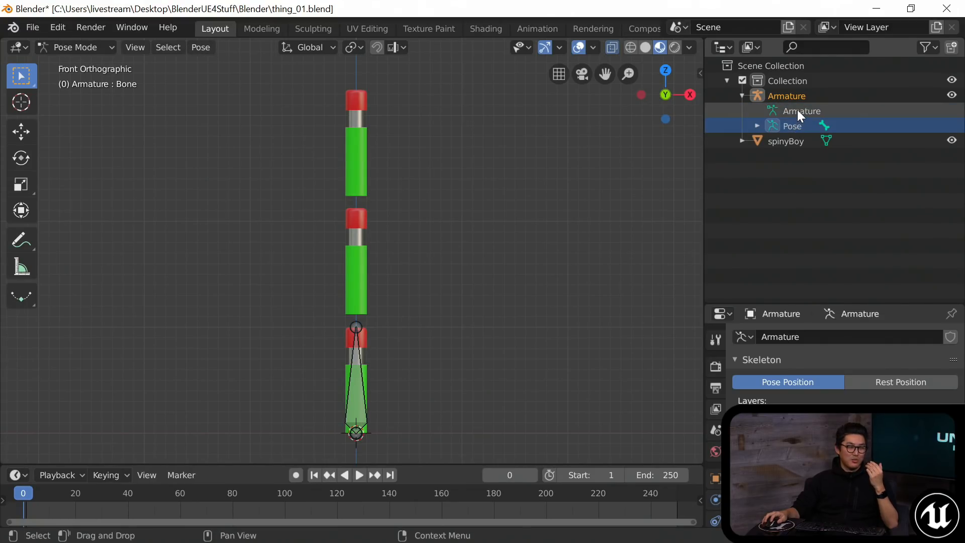
left_click(798, 109)
left_click(797, 122)
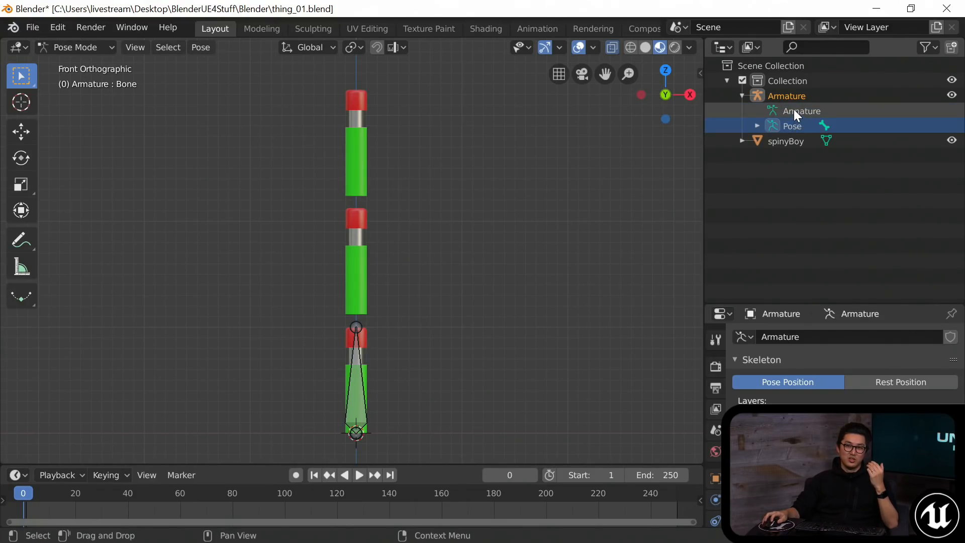
left_click(794, 110)
Cycle the armature through its available interaction modes in the viewport, ending in Object Mode.
left_click(96, 48)
left_click(83, 83)
left_click(85, 48)
left_click(87, 98)
left_click(90, 47)
left_click(89, 61)
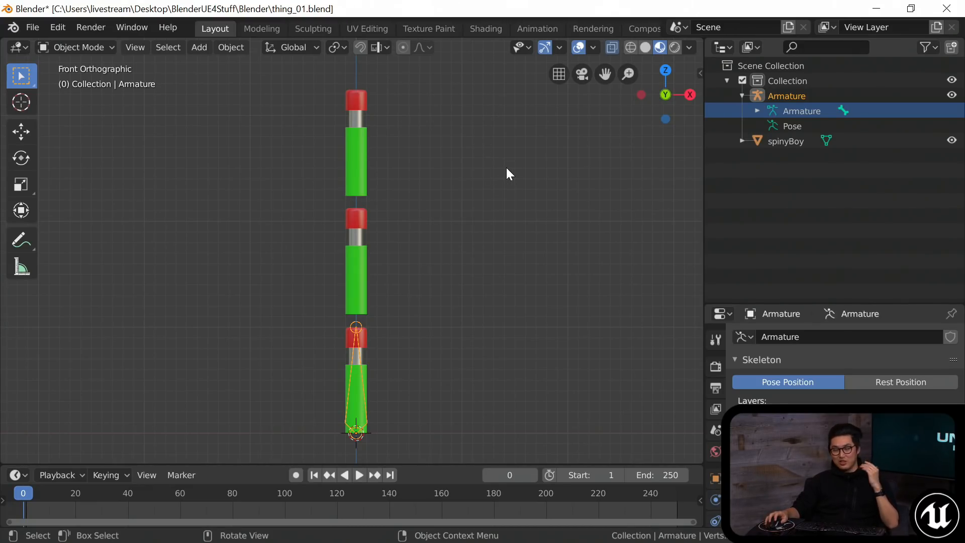
Switch the armature between Pose Mode and Edit Mode from its outliner entries, finishing in Edit Mode.
left_click(782, 130)
left_click(800, 112)
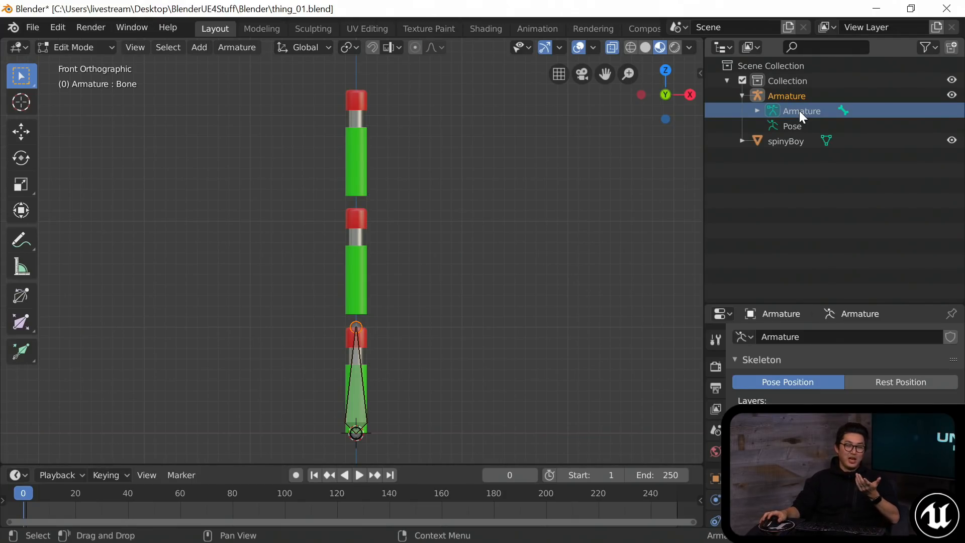
left_click(798, 125)
left_click(798, 114)
left_click(797, 122)
left_click(796, 110)
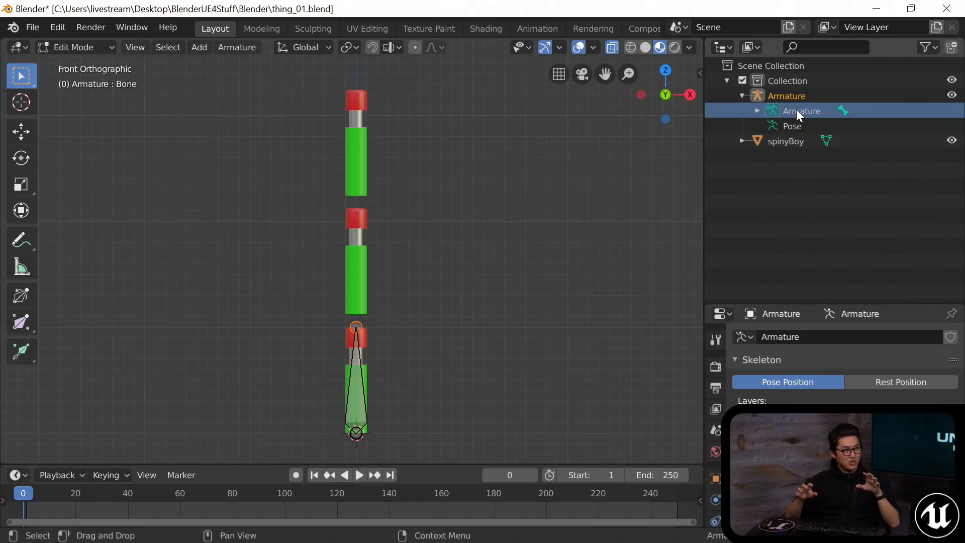
left_click(794, 124)
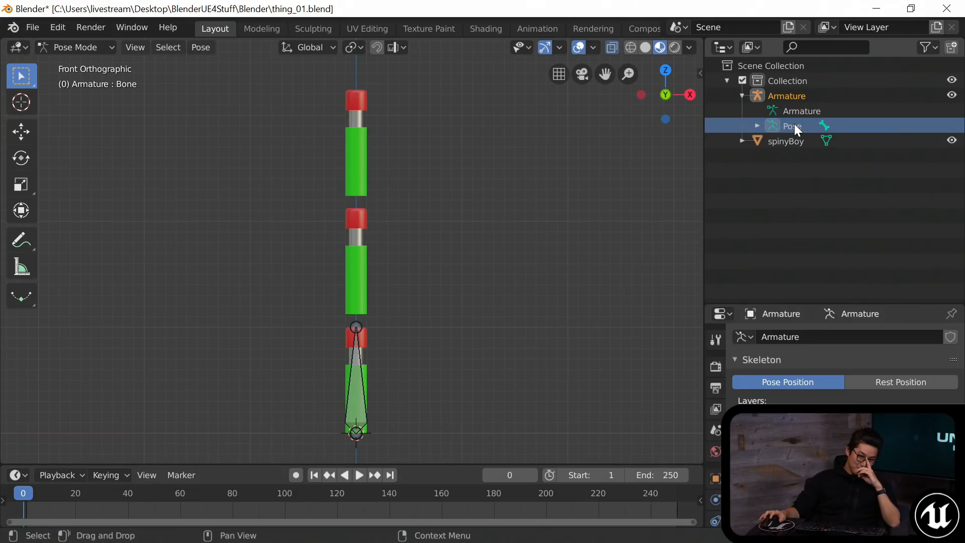
left_click(797, 111)
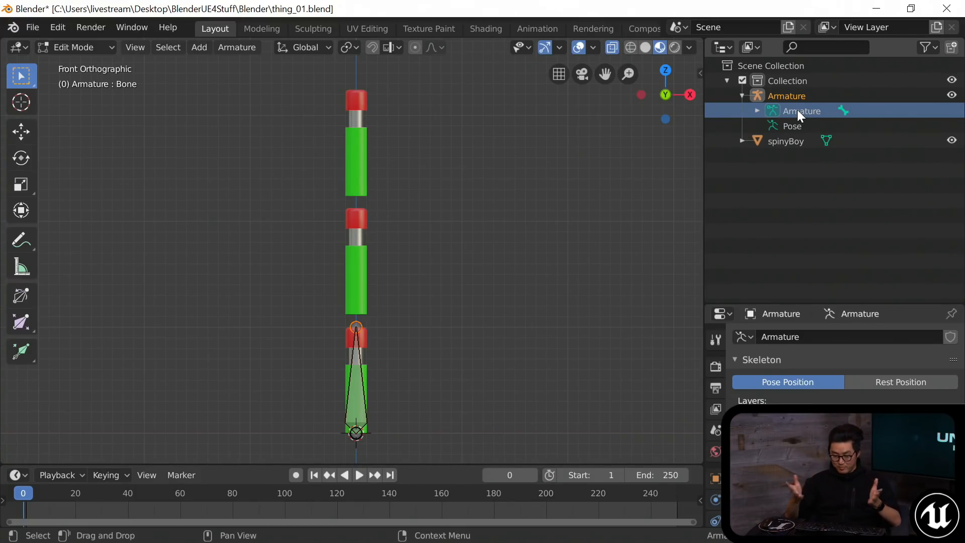
Expand the armature data to reveal its bone and rename the armature object root.
left_click(757, 111)
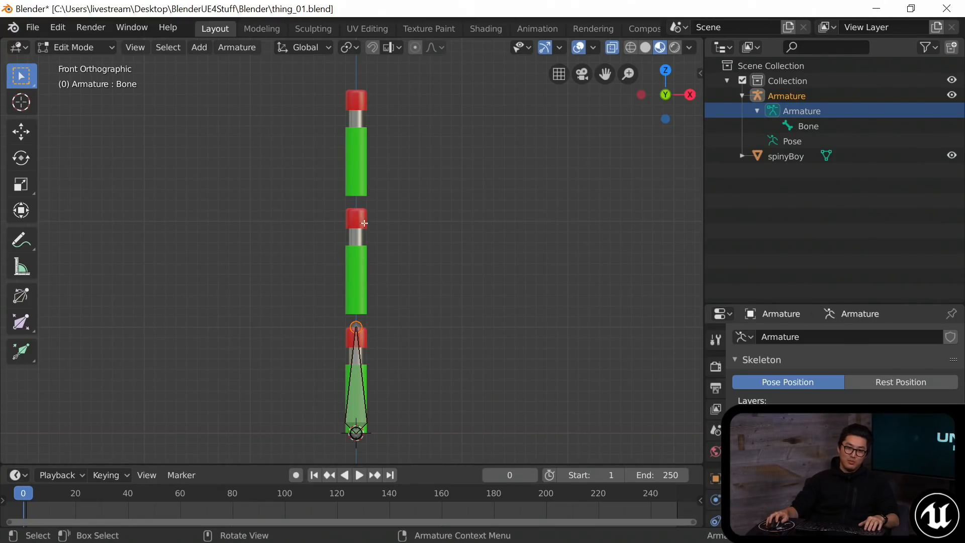
left_click(797, 123)
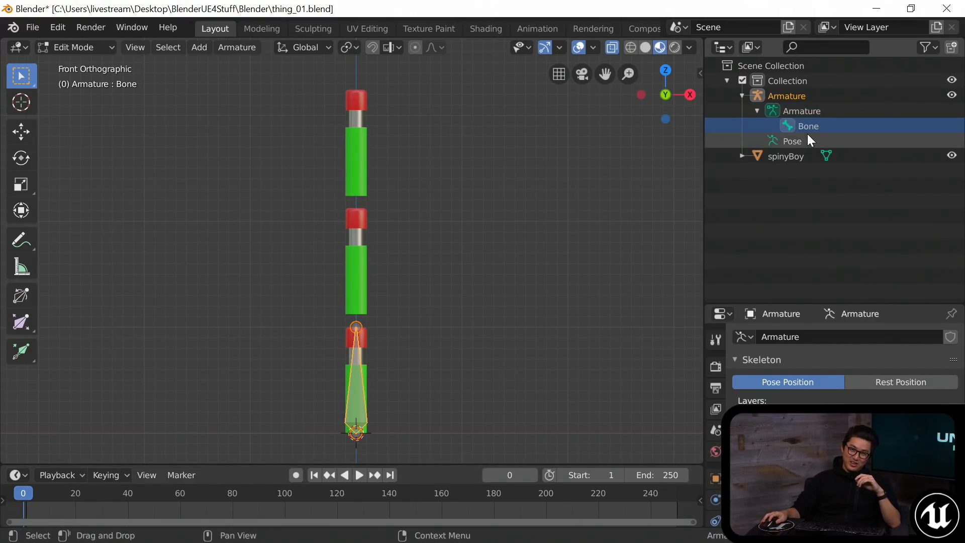
left_click(788, 96)
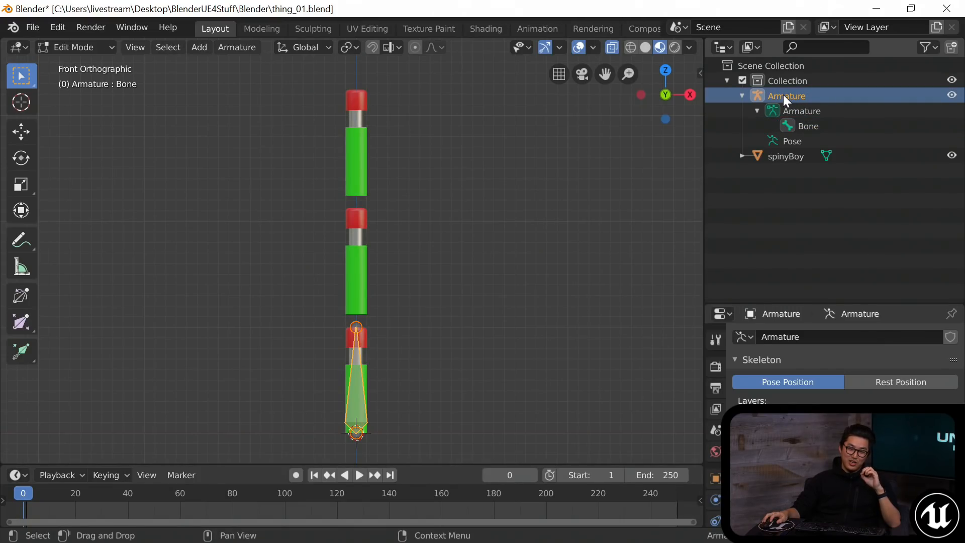
double_click(783, 94)
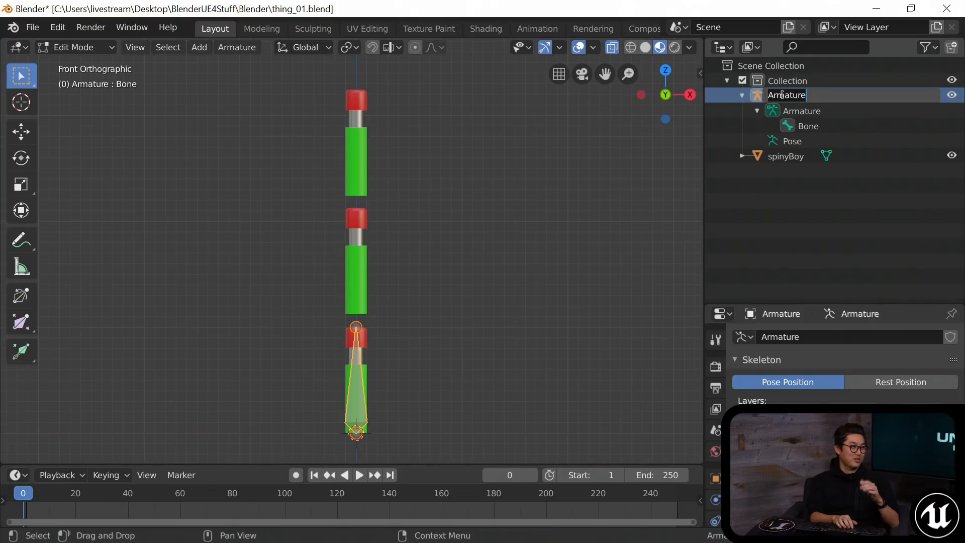
type("root")
key("Return")
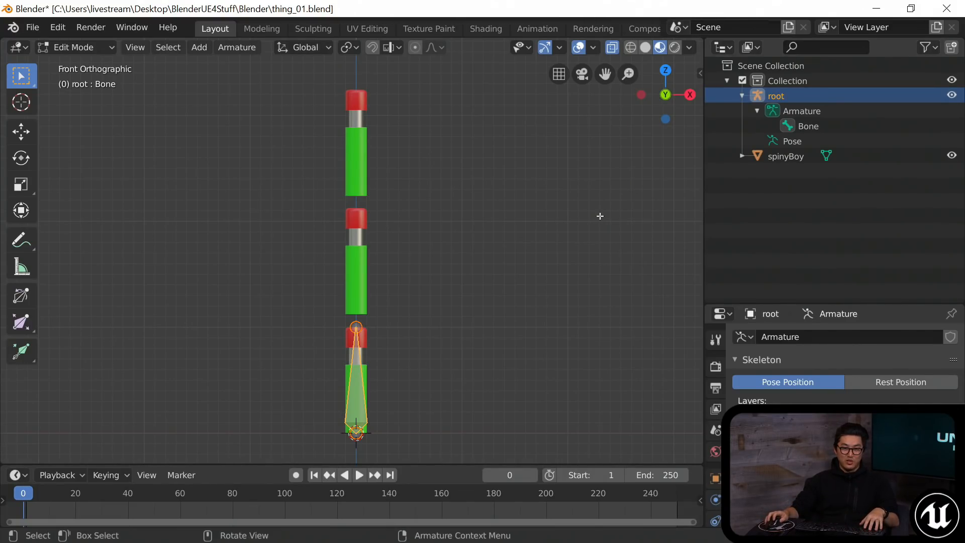
Extrude two more bones straight up along Z from the first bone's tip, spanning the middle and upper cylinders, the last about 1.08 m long.
left_click(809, 126)
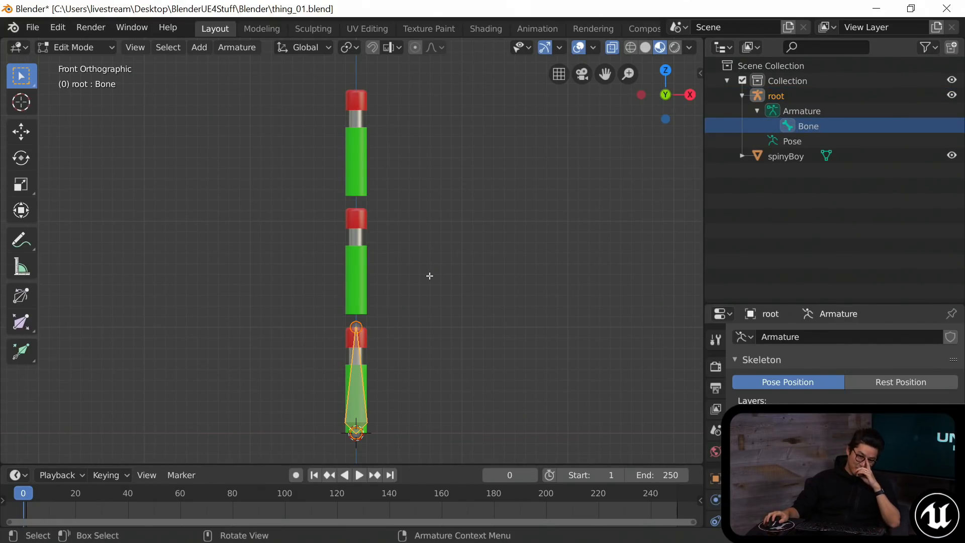
left_click(22, 133)
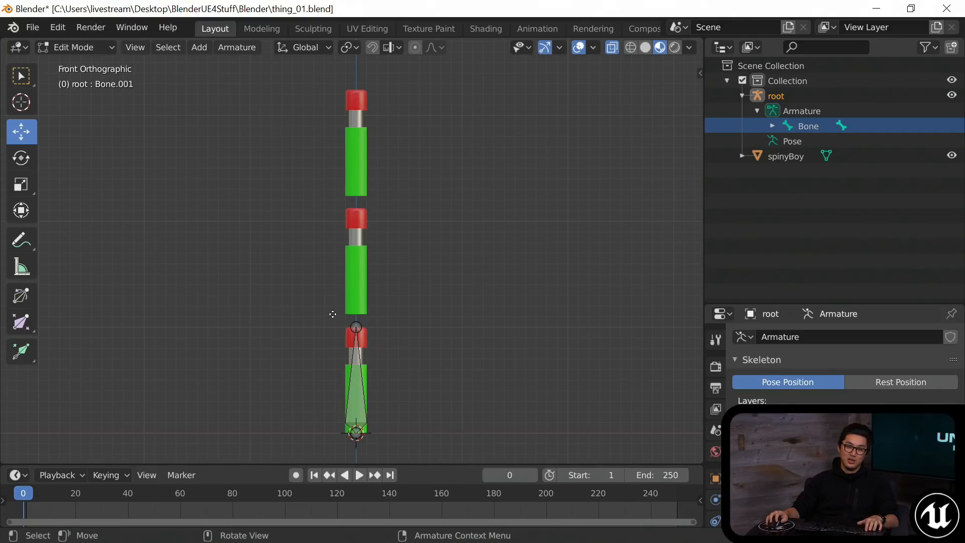
key("e")
key("z")
left_click(332, 201)
middle_click_drag(427, 194, 403, 224, "shift")
key("e")
key("z")
left_click(391, 109)
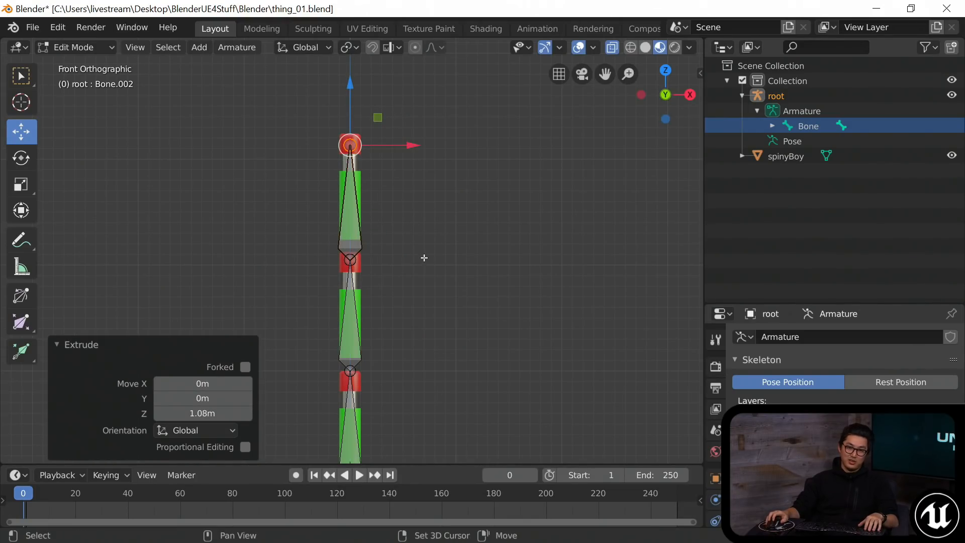
middle_click_drag(425, 257, 442, 231, "shift")
scroll(524, 213, "down", 1)
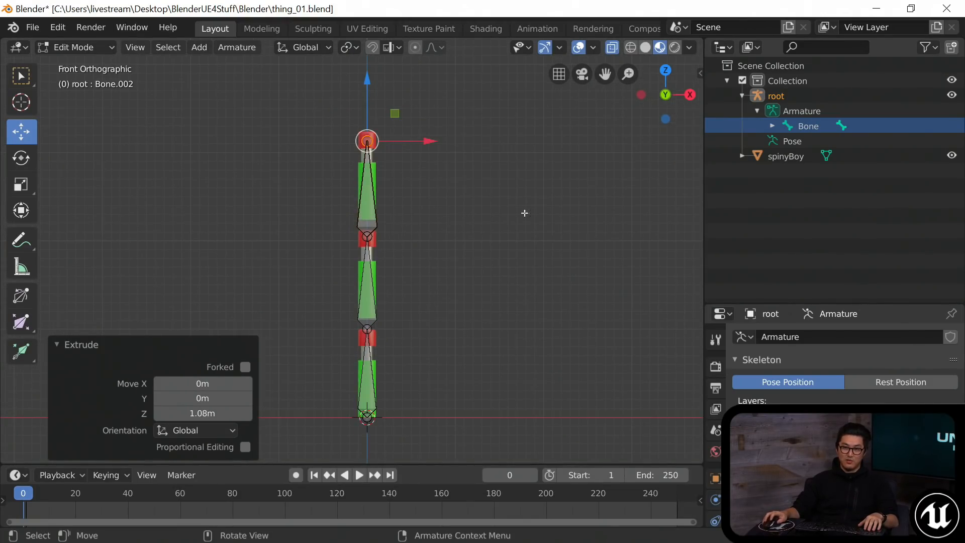
Expand the bone hierarchy in the outliner and rename the lowest bone spin_01.
left_click(773, 126)
left_click(787, 141)
left_click(806, 126)
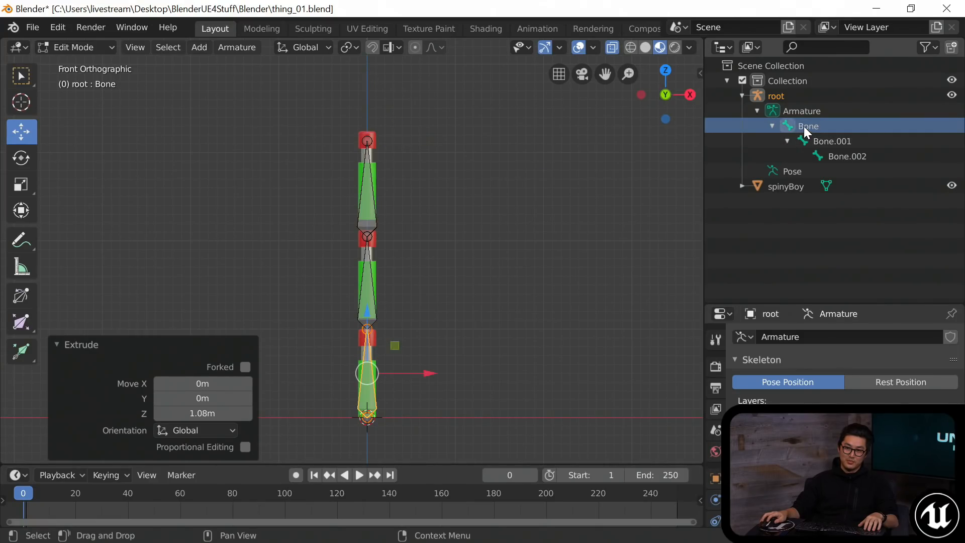
double_click(811, 126)
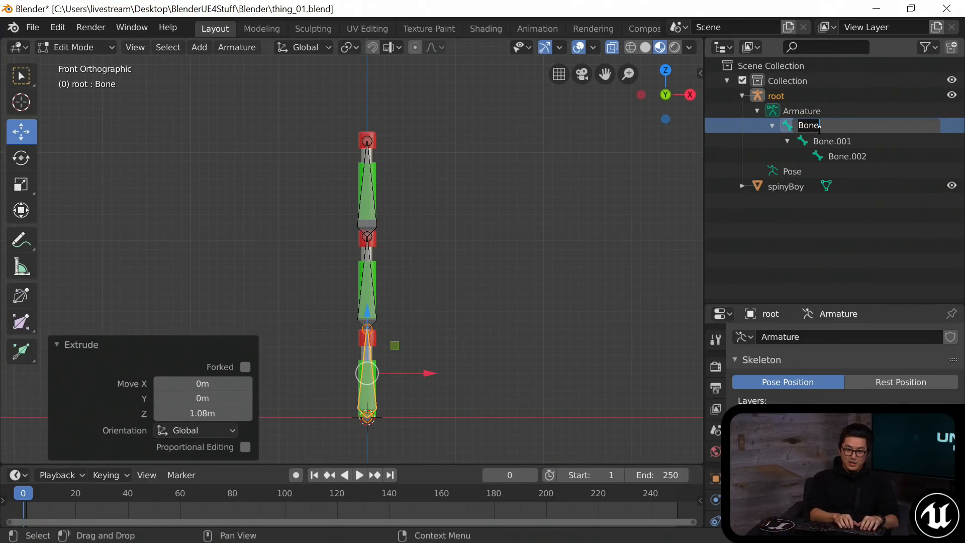
type("spin")
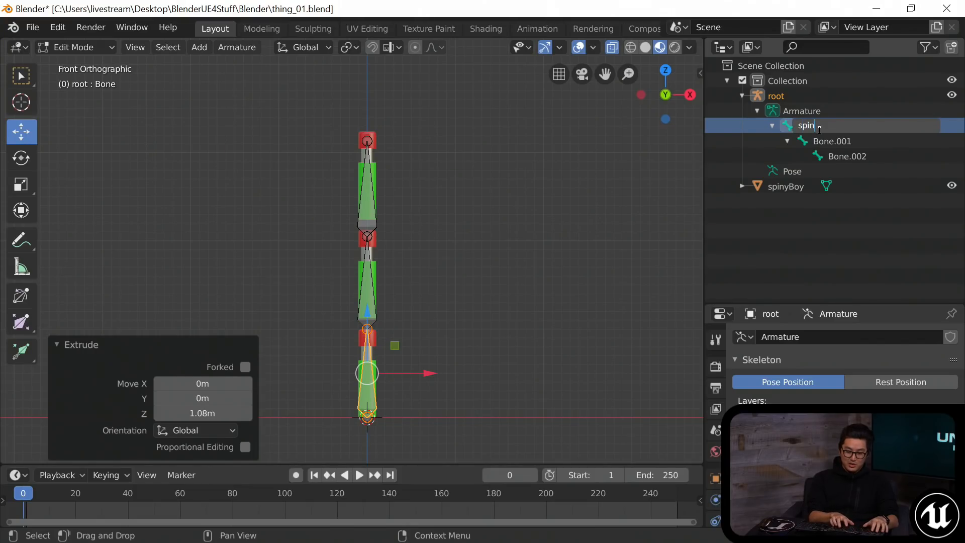
type("_01")
key("Return")
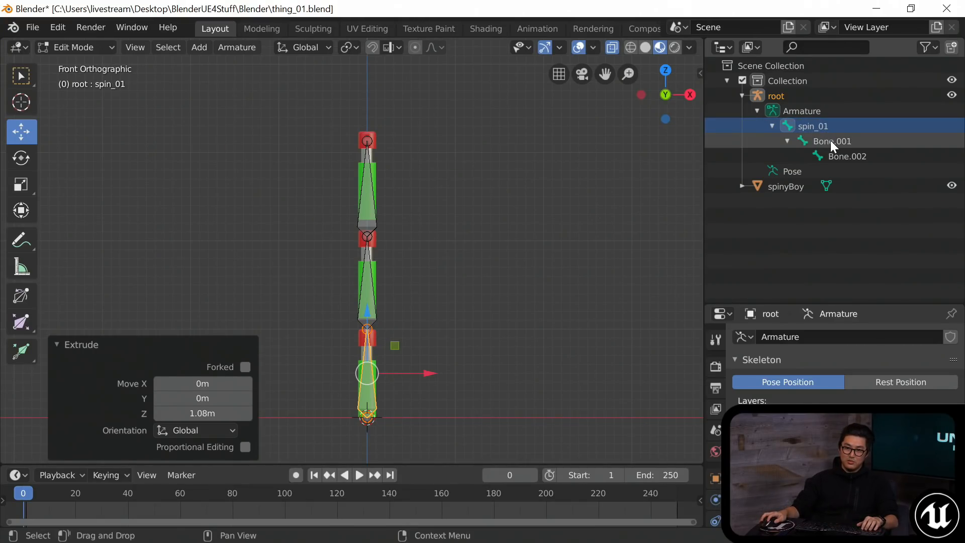
Rename the middle bone of the chain spin_02 in the outliner.
double_click(830, 140)
type("spin")
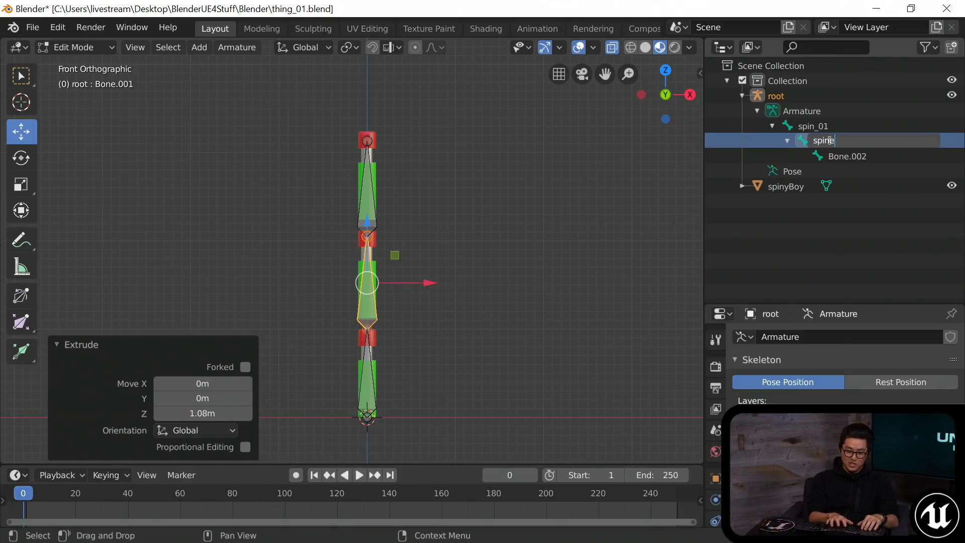
key("Return")
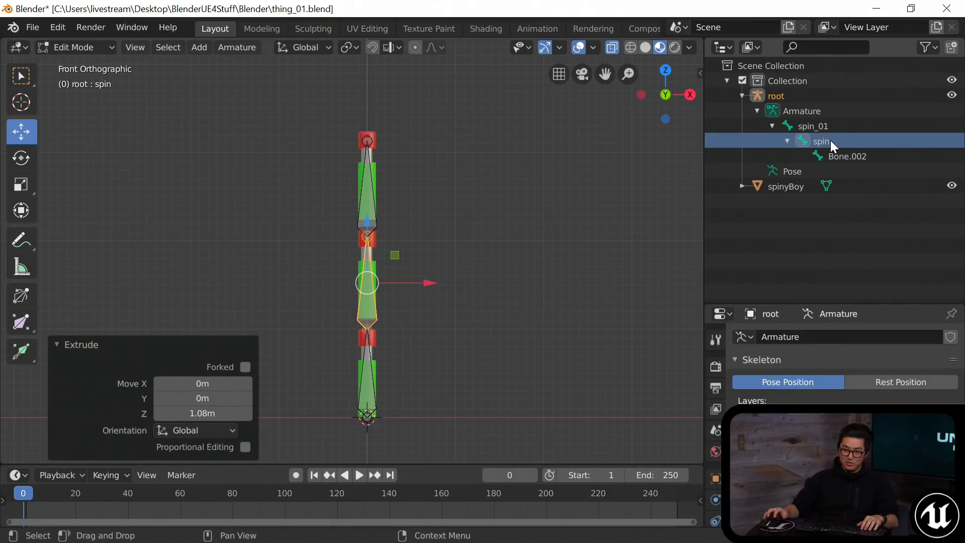
double_click(826, 140)
left_click(847, 145)
type("_02")
key("Return")
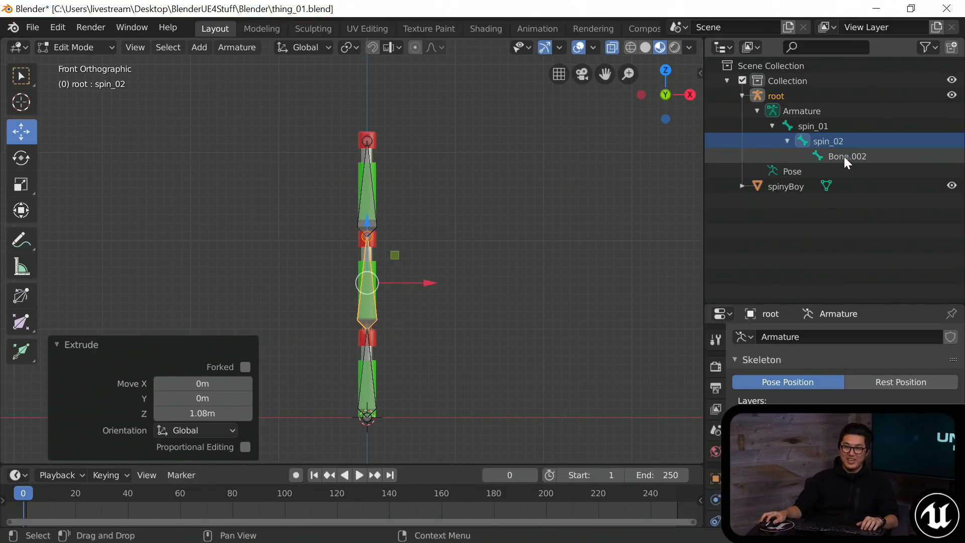
Rename the uppermost bone of the chain spin_03 and save the file.
double_click(843, 156)
type("s")
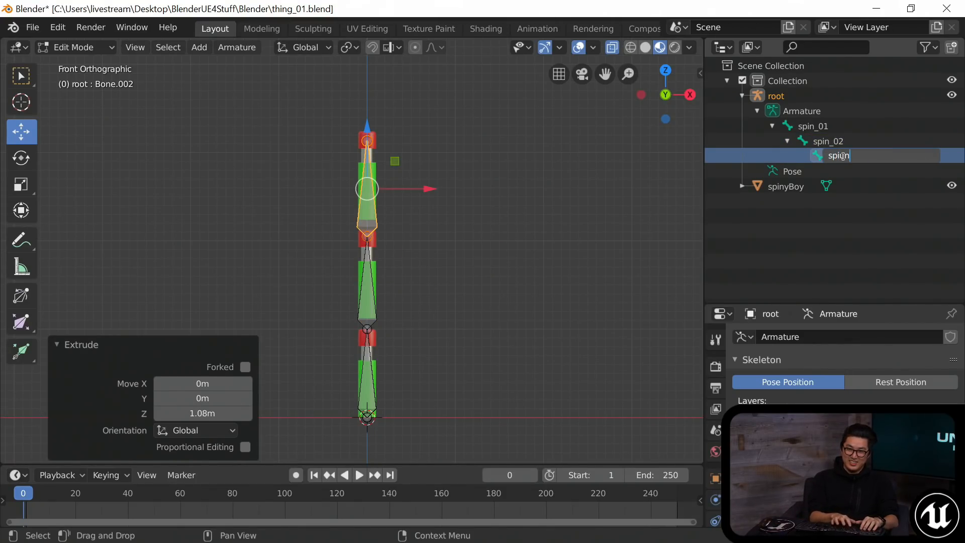
type("pin_03")
key("Return")
middle_click_drag(431, 264, 488, 251, "shift")
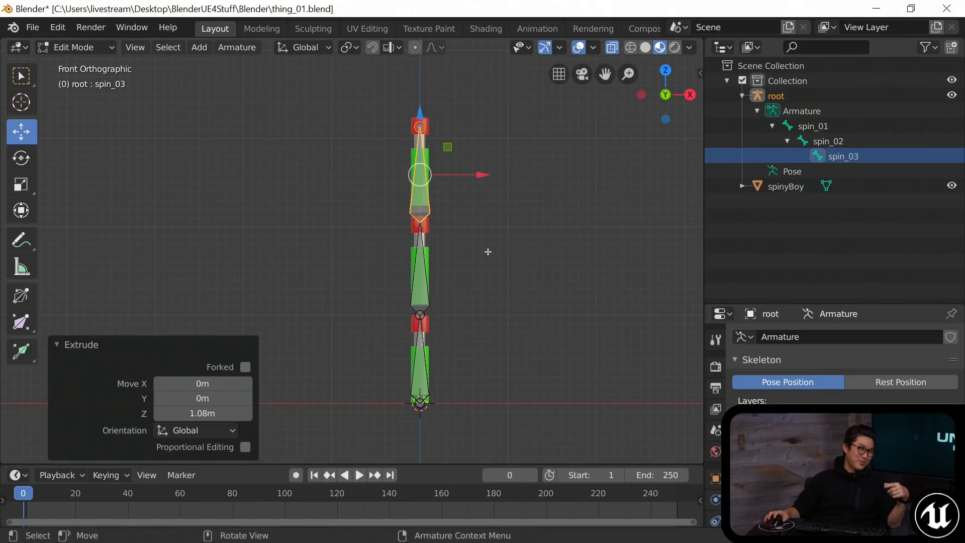
scroll(491, 263, "up", 1)
middle_click_drag(482, 263, 457, 258, "shift")
key("ctrl+s")
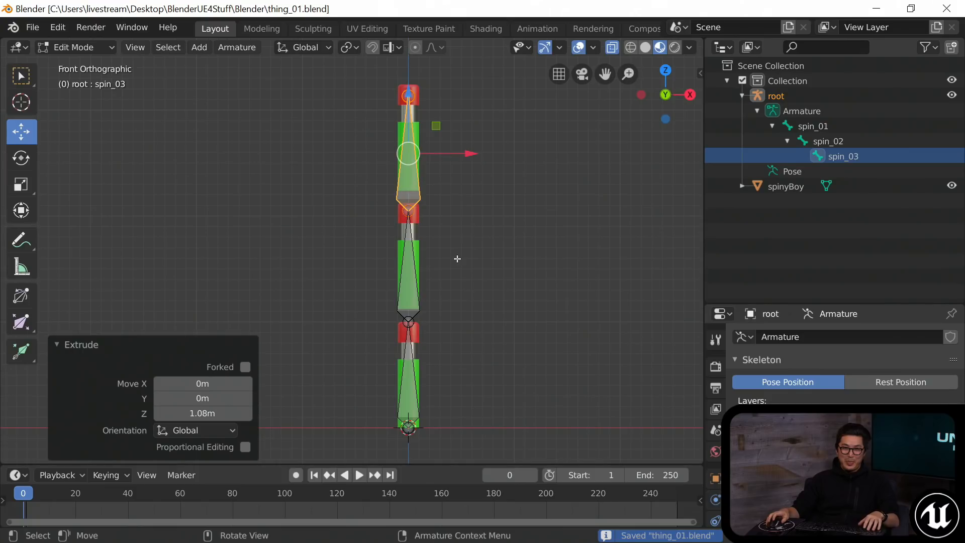
middle_click_drag(501, 237, 433, 250, "shift")
scroll(447, 254, "down", 1)
scroll(443, 256, "up", 1)
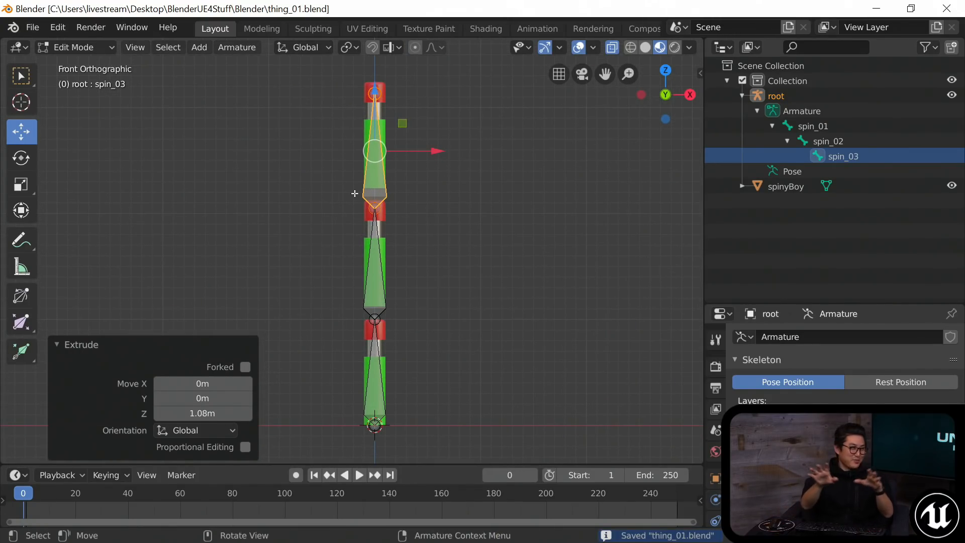
middle_click_drag(408, 239, 415, 237, "shift")
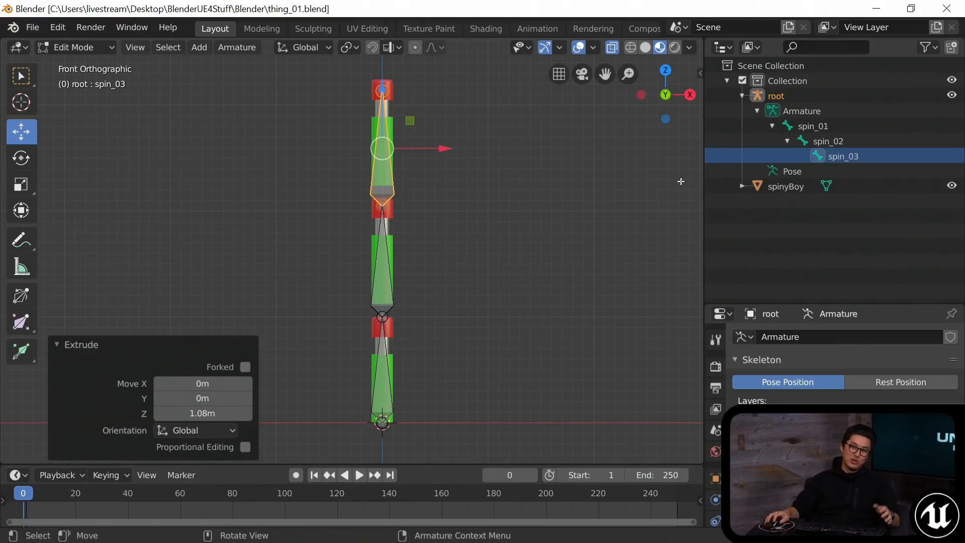
middle_click_drag(460, 228, 448, 227, "shift")
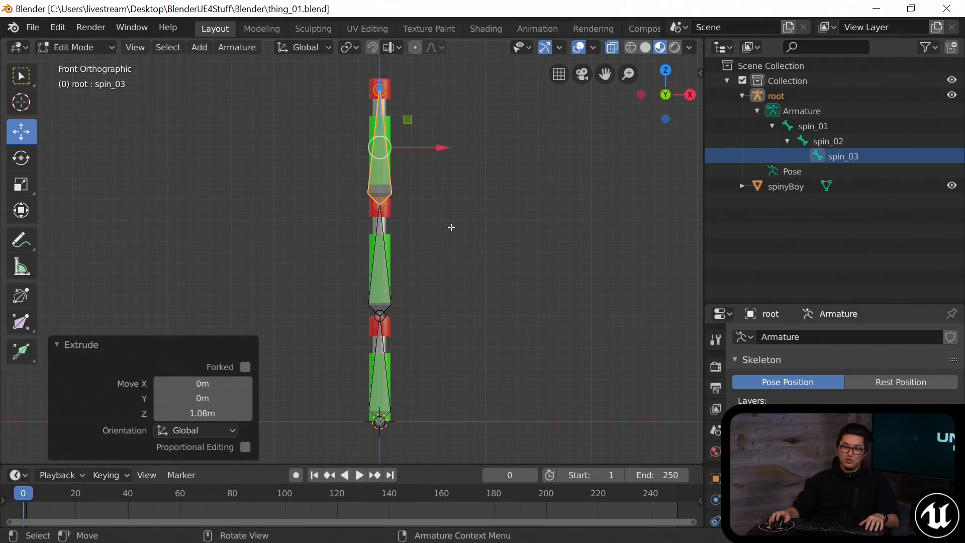
middle_click_drag(463, 228, 456, 228, "shift")
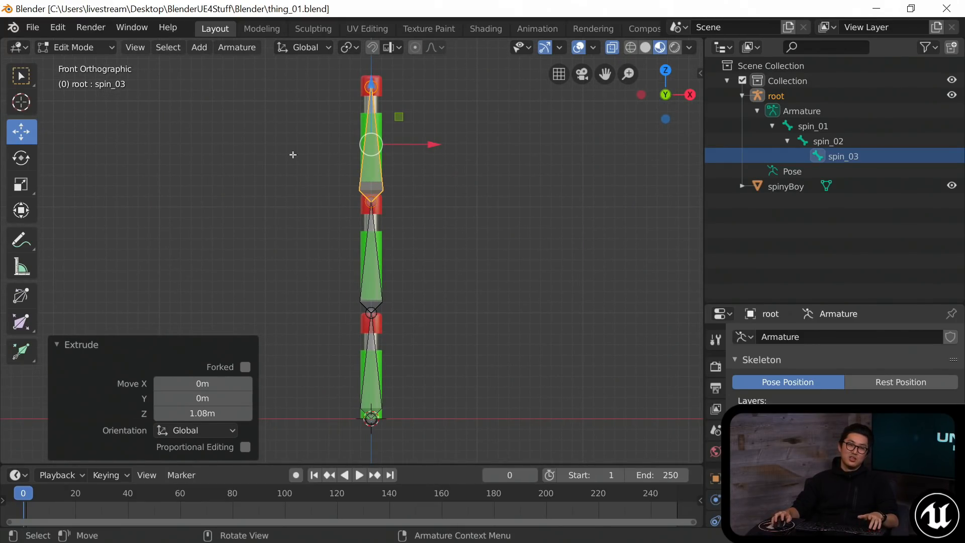
Return the armature to Object Mode with the selection tool active, deselect everything and save the file.
left_click(20, 79)
left_click(264, 179)
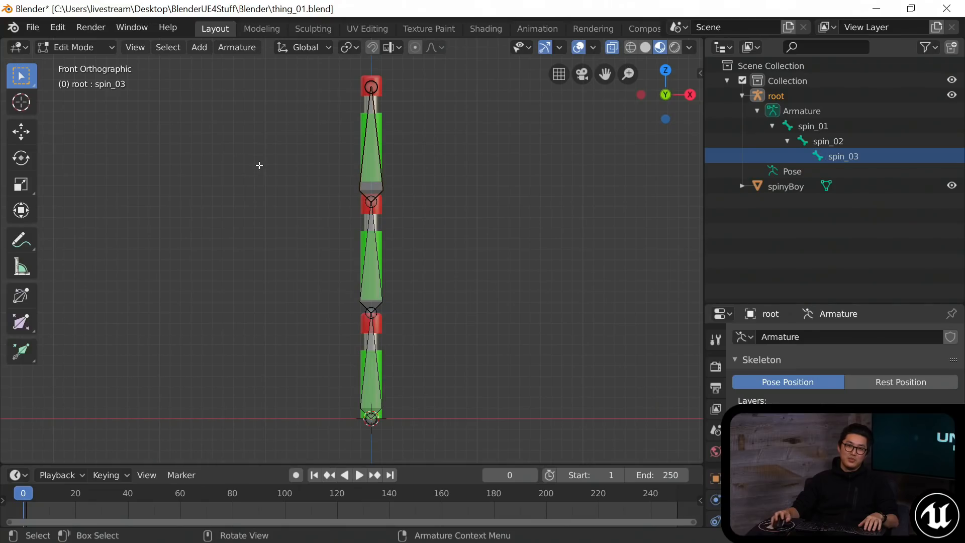
left_click(93, 47)
left_click(92, 62)
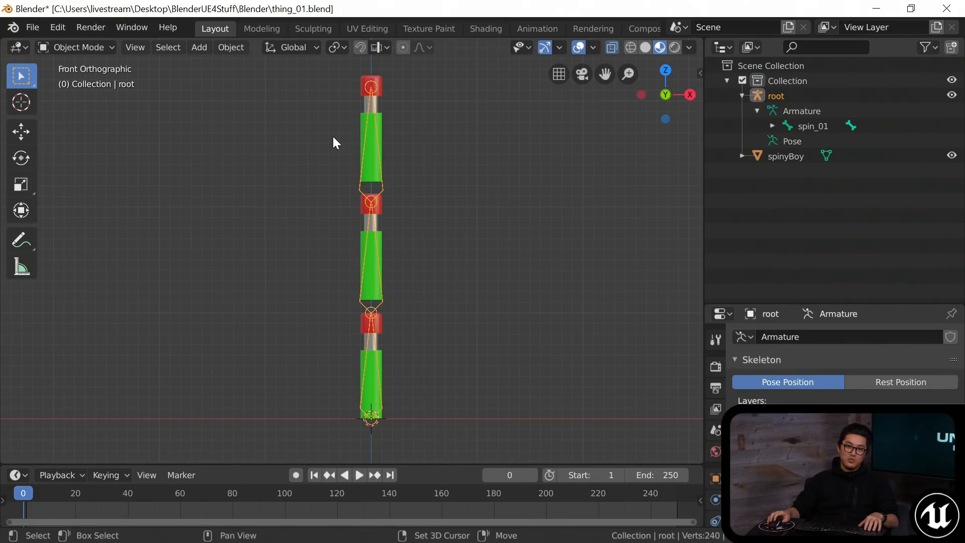
middle_click_drag(332, 136, 305, 140, "shift")
left_click(306, 142)
key("ctrl+s")
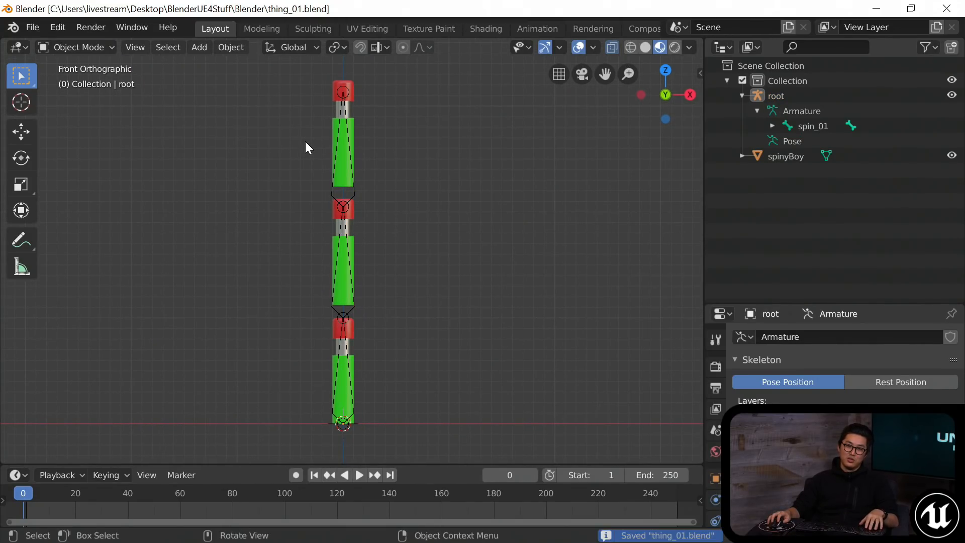
Select the spinyBoy mesh and add the root armature to the selection, parenting the mesh to it With Automatic Weights.
left_click(349, 93)
scroll(351, 181, "up", 2)
scroll(361, 169, "down", 3)
left_click(352, 110)
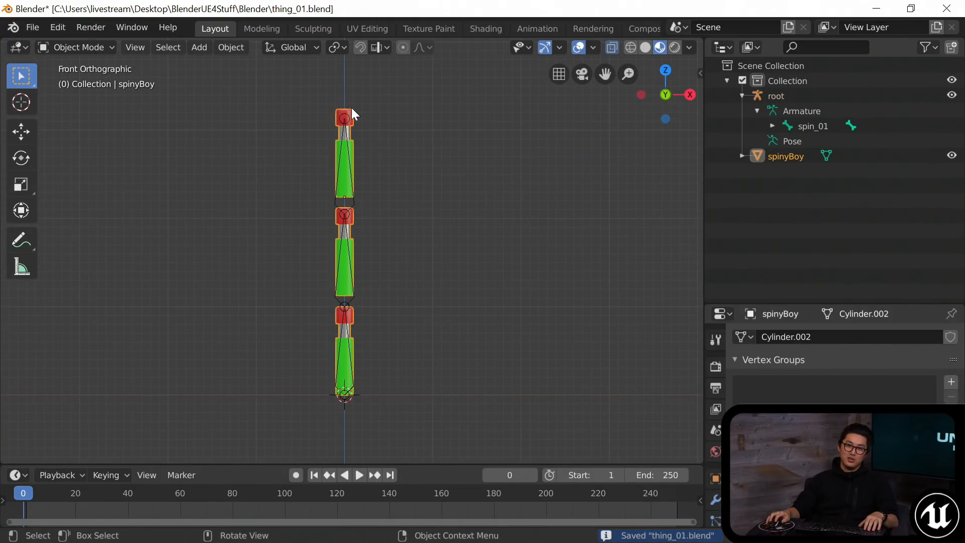
scroll(350, 137, "up", 3)
left_click(353, 171)
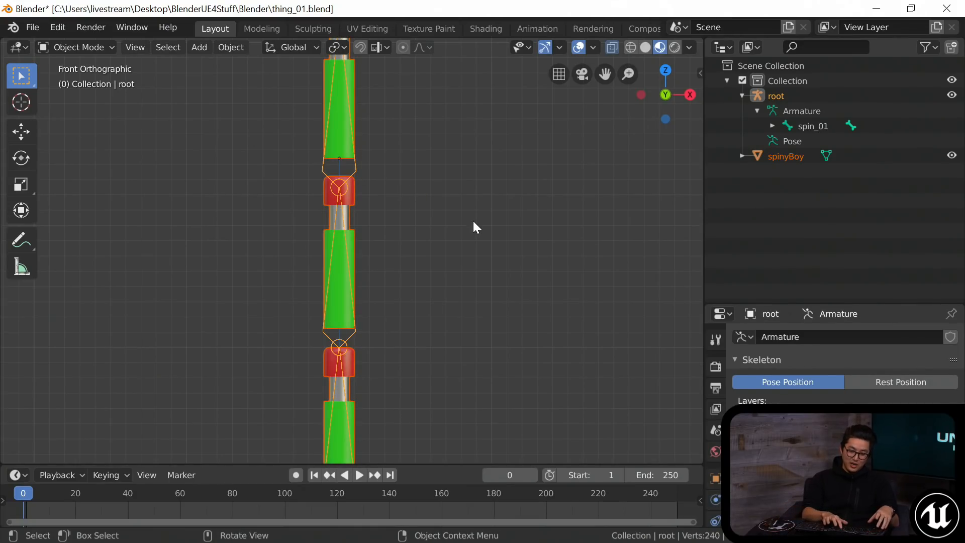
key("ctrl+p")
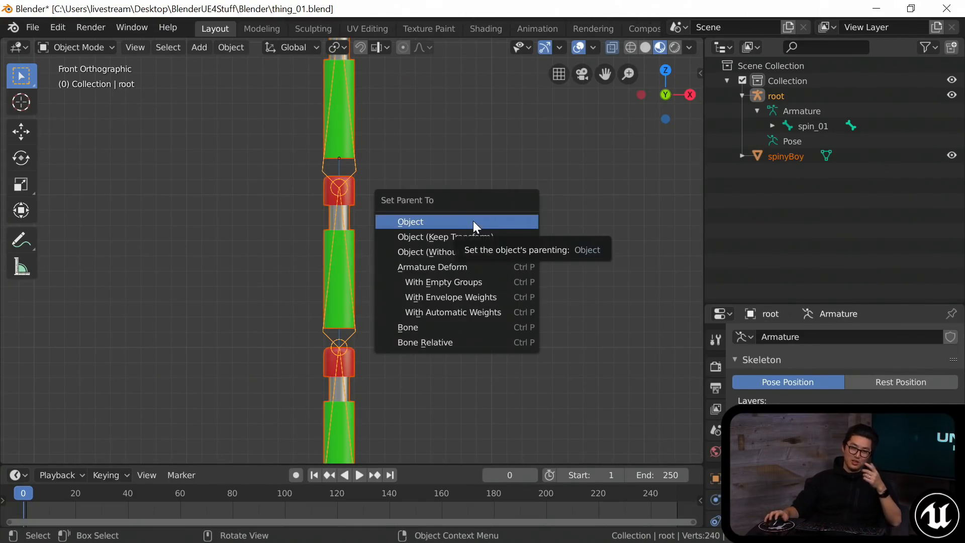
left_click(451, 311)
scroll(394, 249, "down", 3)
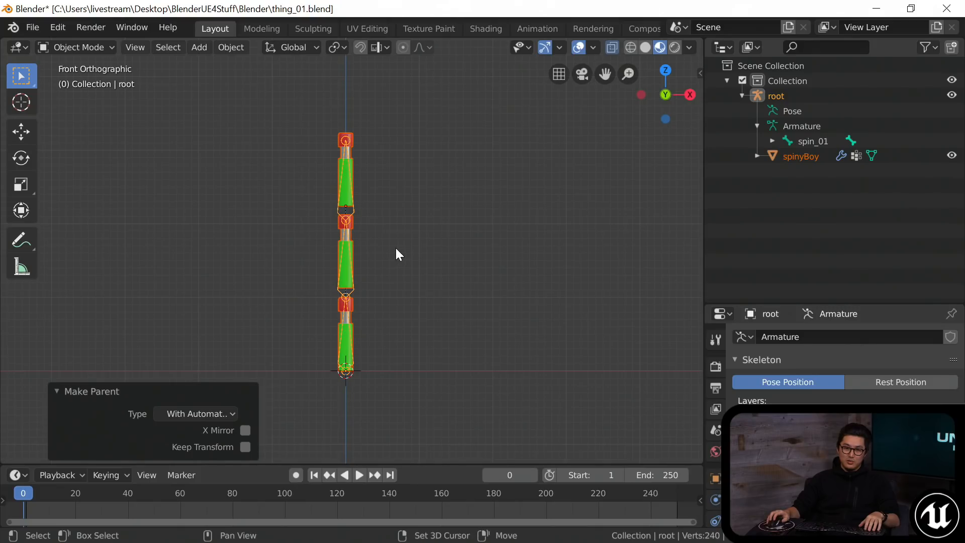
middle_click_drag(395, 248, 414, 245, "shift")
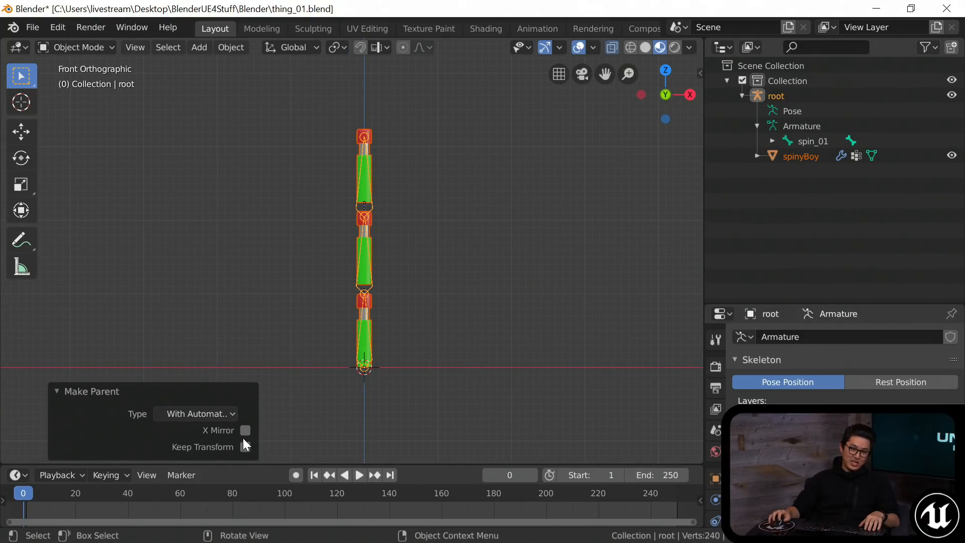
Clear the selection, select only the root armature and switch it to Pose Mode.
scroll(462, 247, "up", 2)
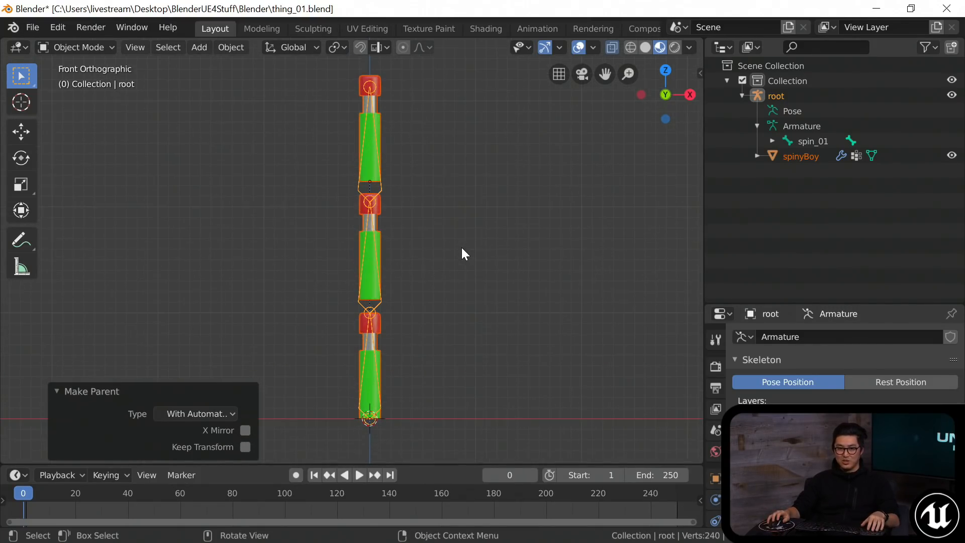
scroll(458, 249, "down", 2)
left_click(457, 250)
scroll(453, 249, "up", 1)
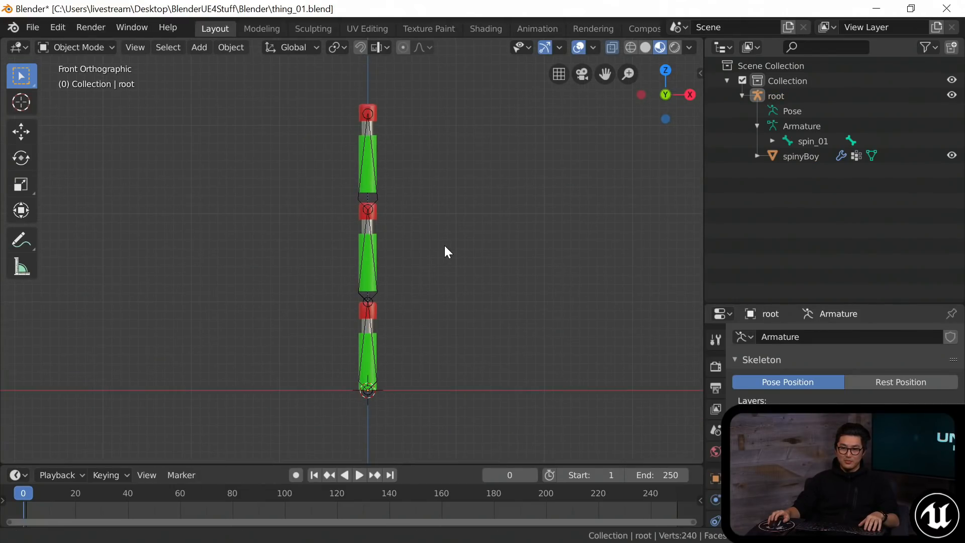
middle_click_drag(444, 246, 436, 242, "shift")
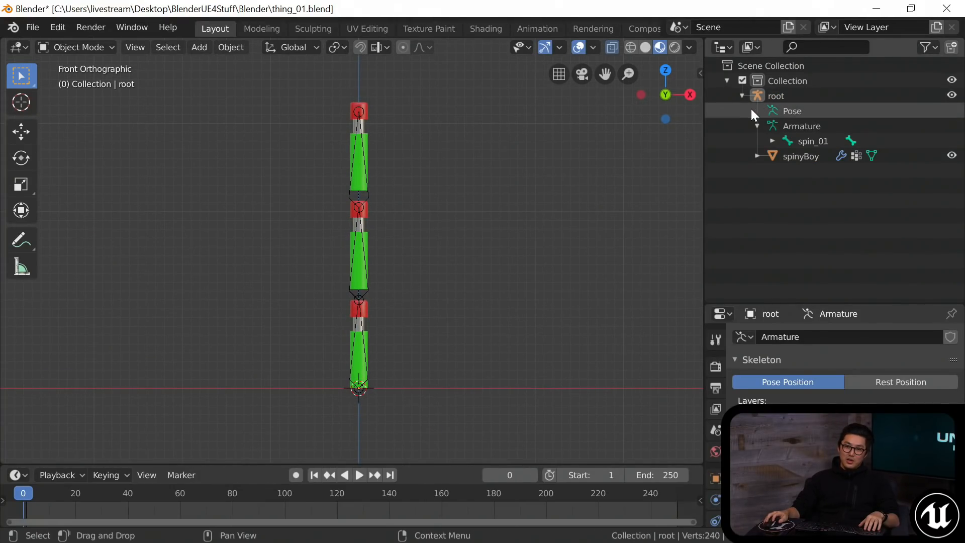
scroll(422, 147, "up", 2)
left_click(365, 173)
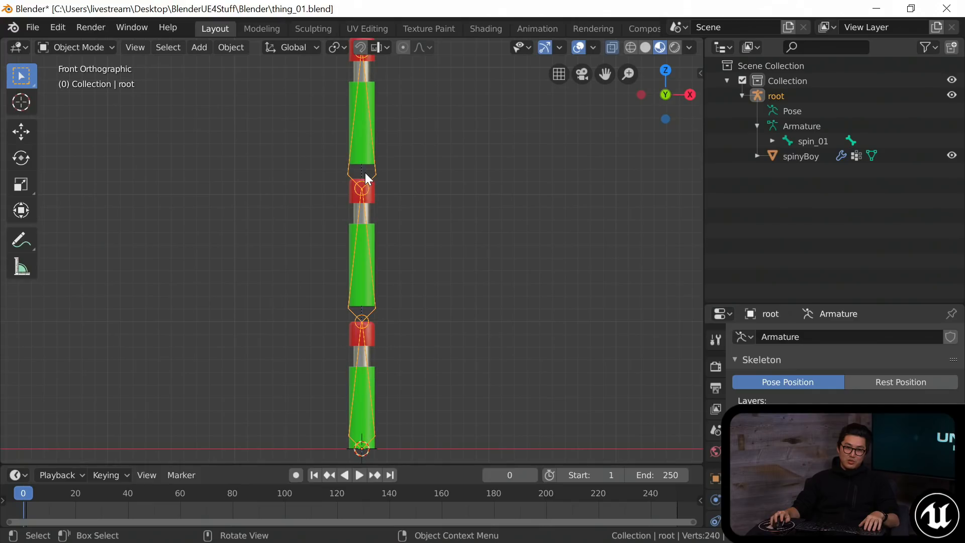
middle_click_drag(328, 169, 284, 163, "shift")
left_click(80, 48)
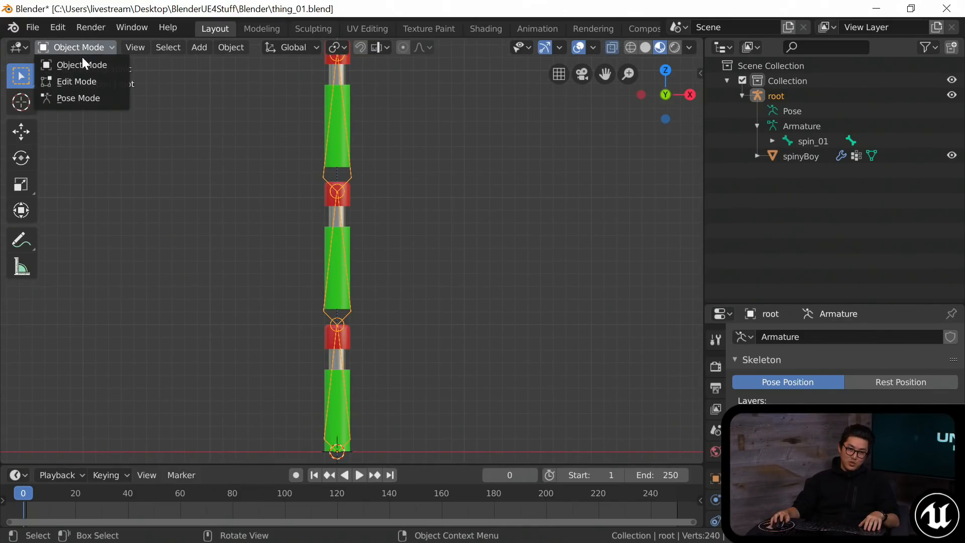
left_click(83, 99)
scroll(310, 158, "down", 3)
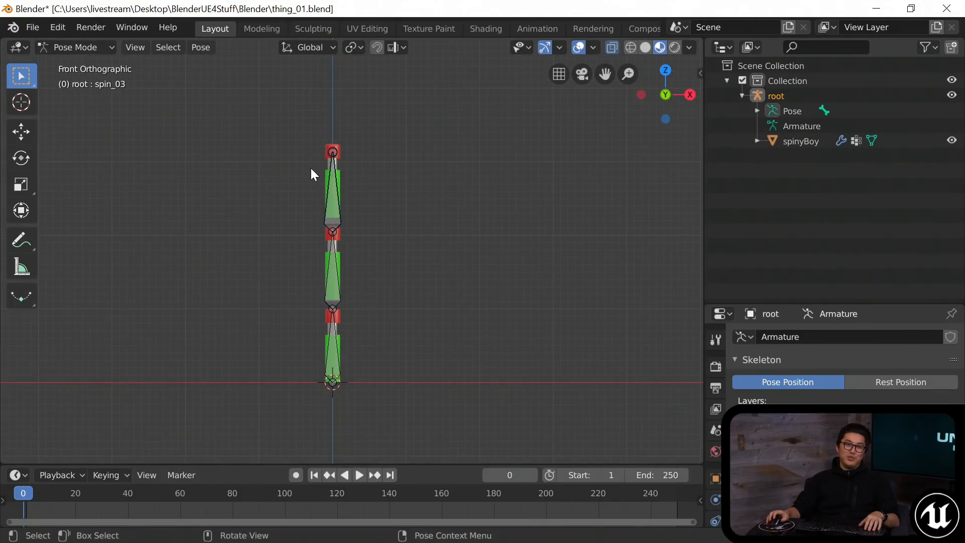
Rotate the spin_03 bone to test how the upper cylinder deforms and clear its rotation again.
mouse_move(328, 168)
middle_mouse_down("shift")
mouse_move(340, 161)
mouse_move(327, 160)
middle_mouse_up("shift")
scroll(340, 167, "up", 2)
scroll(340, 160, "down", 1)
left_click(318, 145)
key("r")
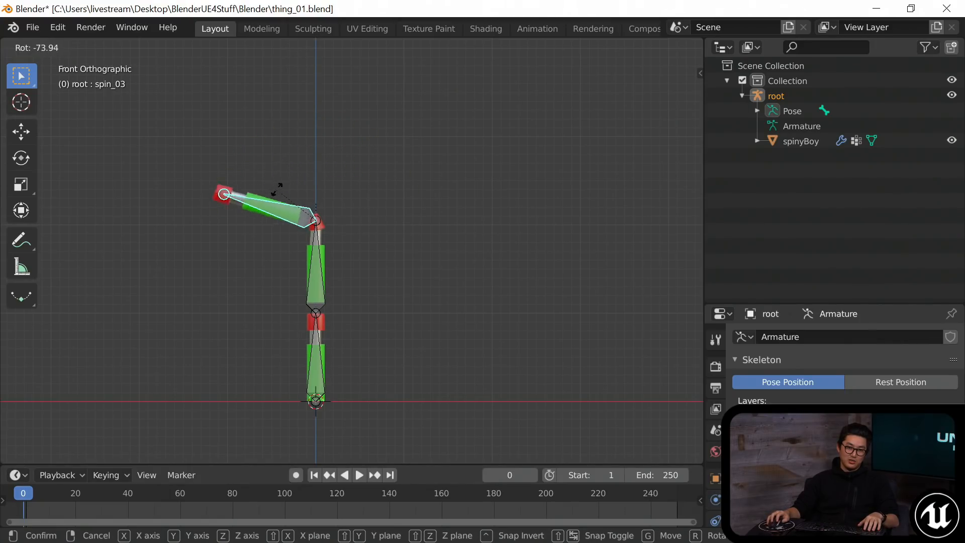
left_click(355, 209)
key("alt+r")
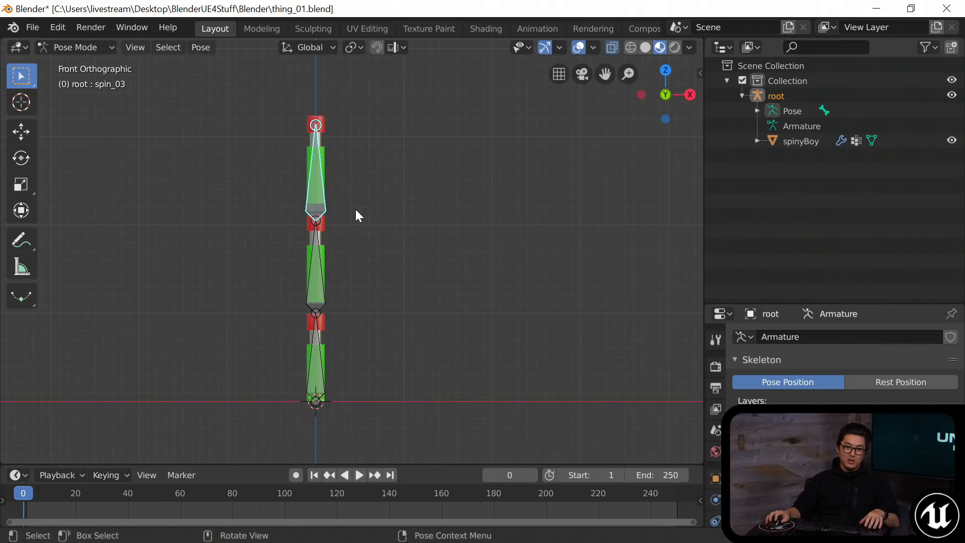
left_click(92, 48)
left_click(92, 48)
scroll(341, 175, "up", 1)
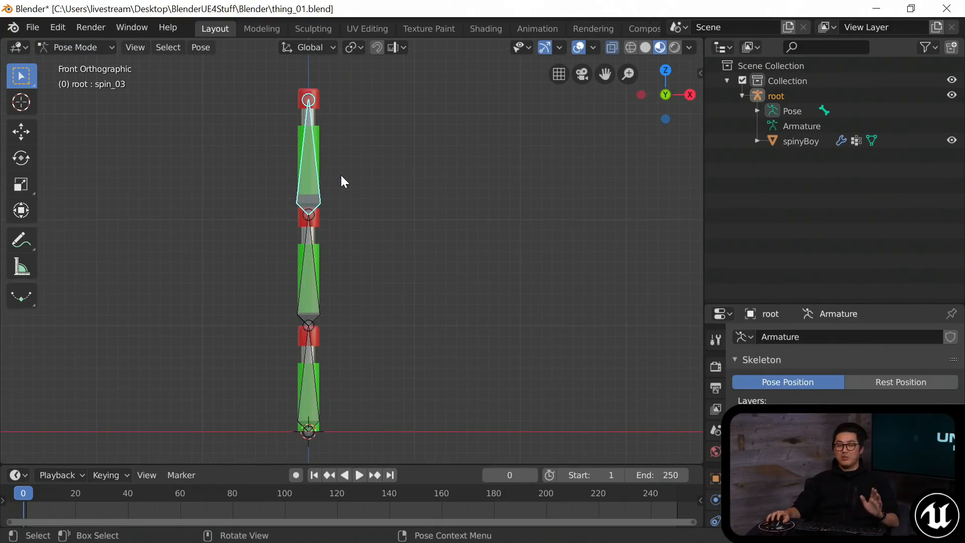
mouse_move(352, 174)
middle_mouse_down("shift")
mouse_move(364, 185)
mouse_move(368, 173)
middle_mouse_up("shift")
left_click_drag(774, 304, 682, 158)
middle_click_drag(447, 171, 466, 161, "shift")
middle_click_drag(405, 168, 418, 170, "shift")
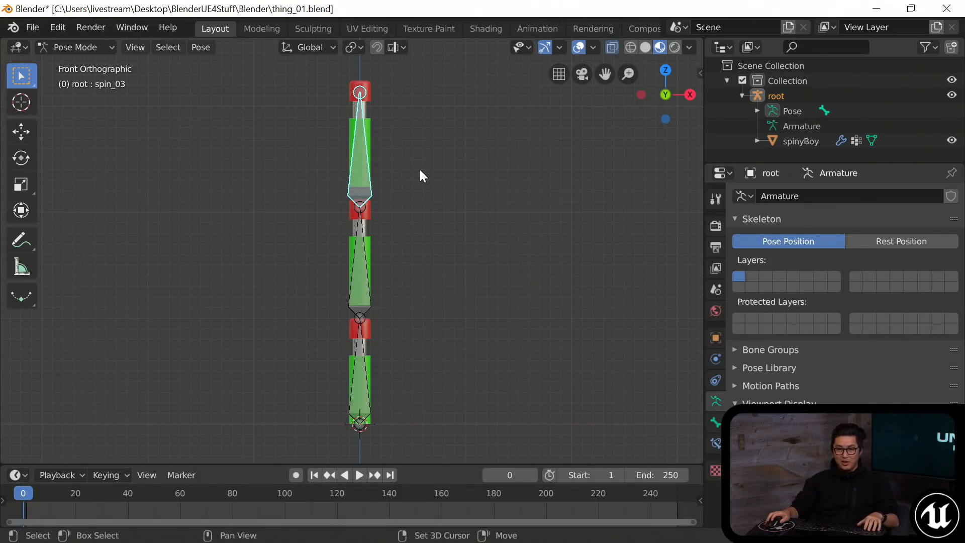
middle_click_drag(420, 170, 404, 174, "shift")
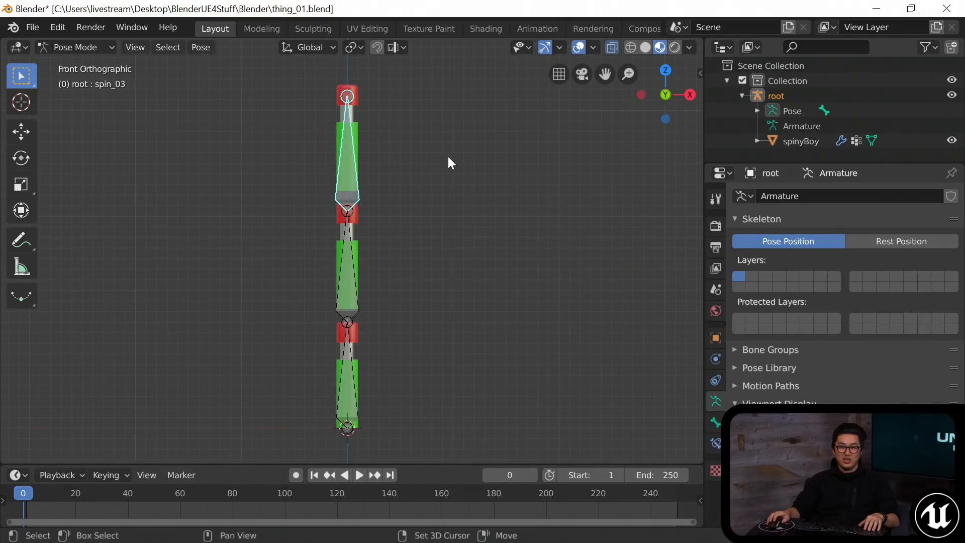
middle_click_drag(451, 156, 463, 154, "shift")
Expand spinyBoy in the outliner and open its mesh data in Edit Mode to show the vertex groups.
left_click_drag(798, 163, 807, 243)
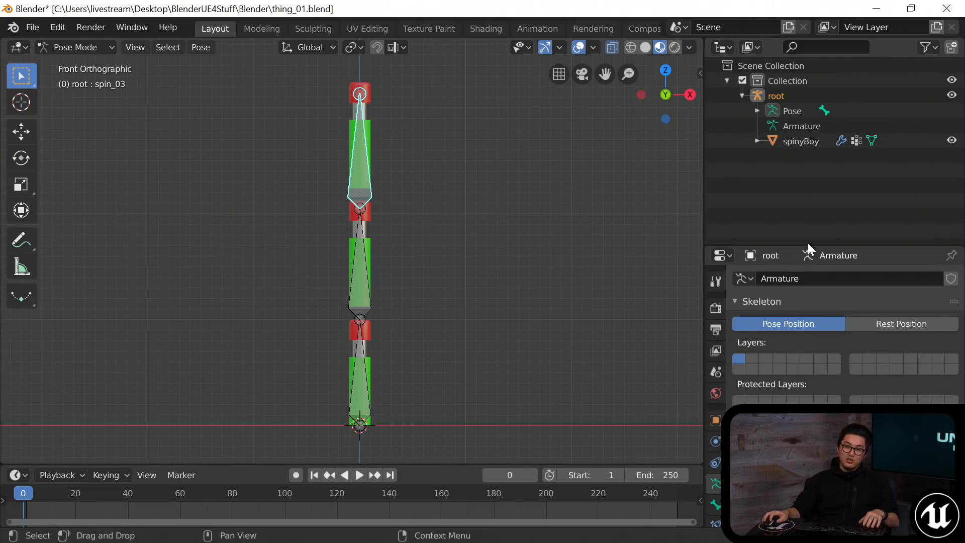
left_click(777, 92)
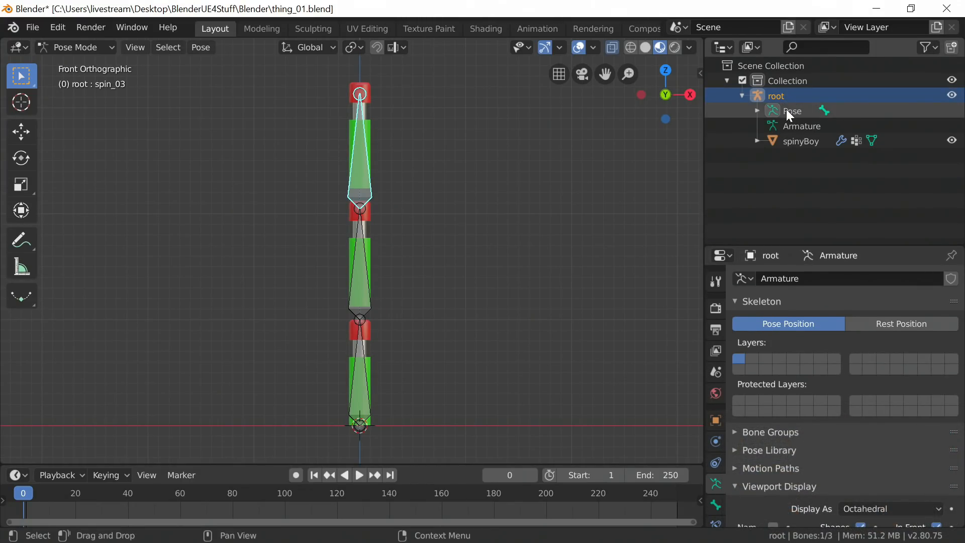
left_click(795, 140)
left_click(757, 140)
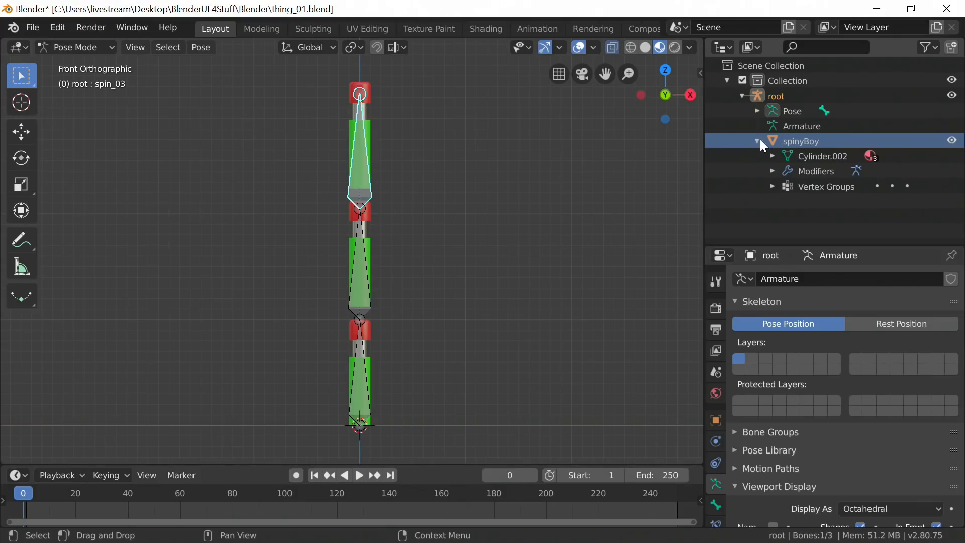
left_click(806, 157)
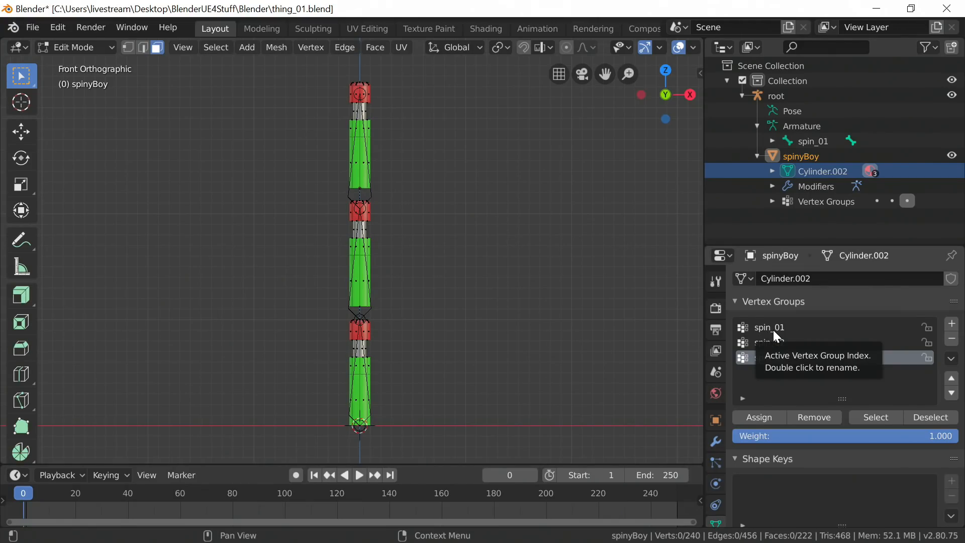
Go through the mesh's vertex groups spin_01, spin_02 and spin_03 against the three cylinders.
left_click_drag(317, 69, 407, 108)
left_click(411, 122)
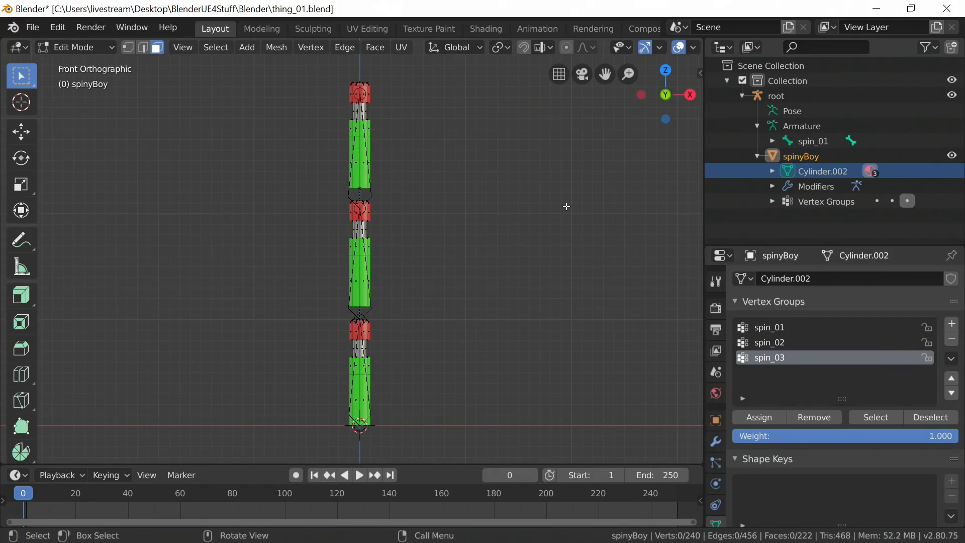
left_click(774, 326)
left_click(789, 342)
left_click(790, 357)
middle_click_drag(467, 213, 473, 239, "shift")
middle_click_drag(550, 284, 547, 258, "shift")
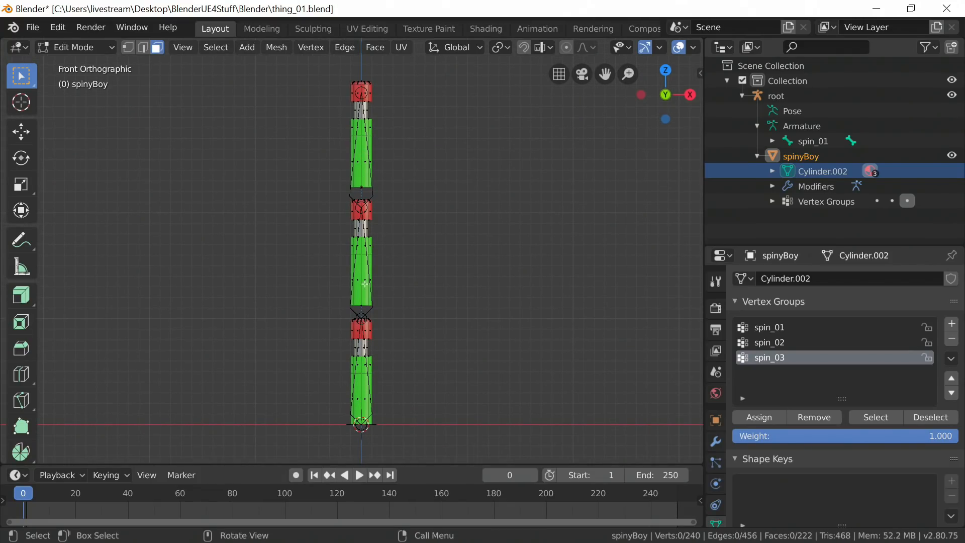
Select all vertices of the three cylinders in vertex select mode and remove them from the vertex groups spin_01, spin_02 and spin_03.
middle_click_drag(390, 147, 409, 212, "shift")
scroll(390, 197, "up", 2)
scroll(412, 247, "down", 2)
middle_click_drag(412, 247, 399, 176, "shift")
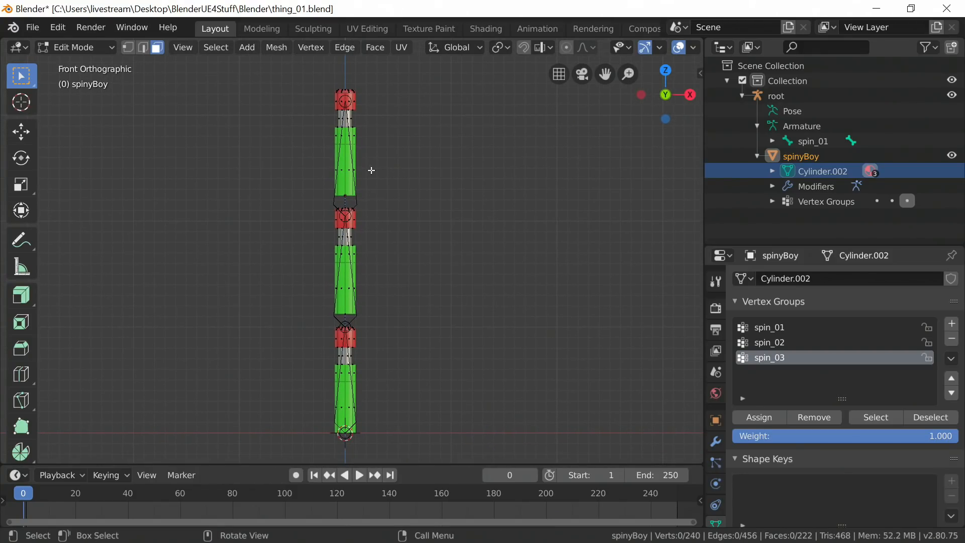
left_click_drag(292, 65, 438, 459)
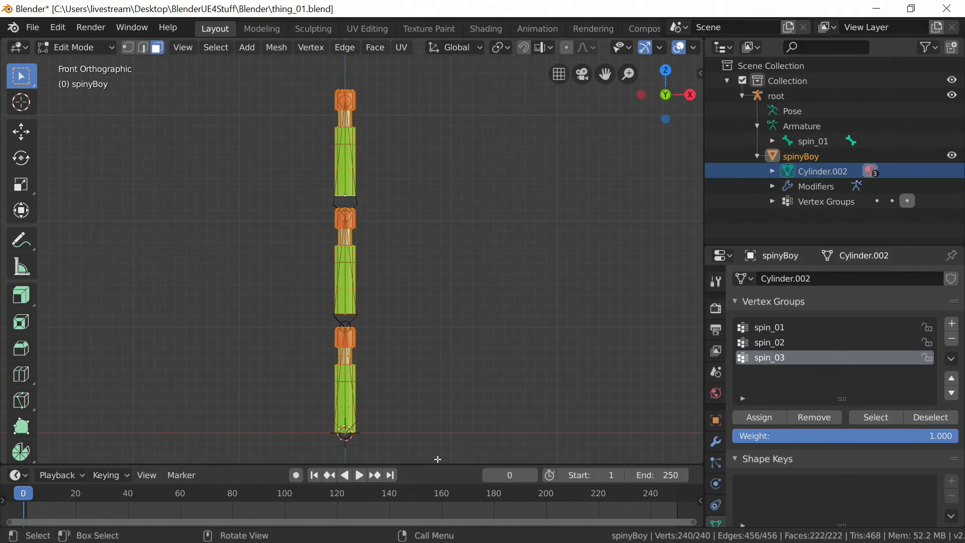
key("alt+z")
key("alt+z")
left_click_drag(286, 73, 444, 439)
key("1")
left_click_drag(291, 59, 442, 456)
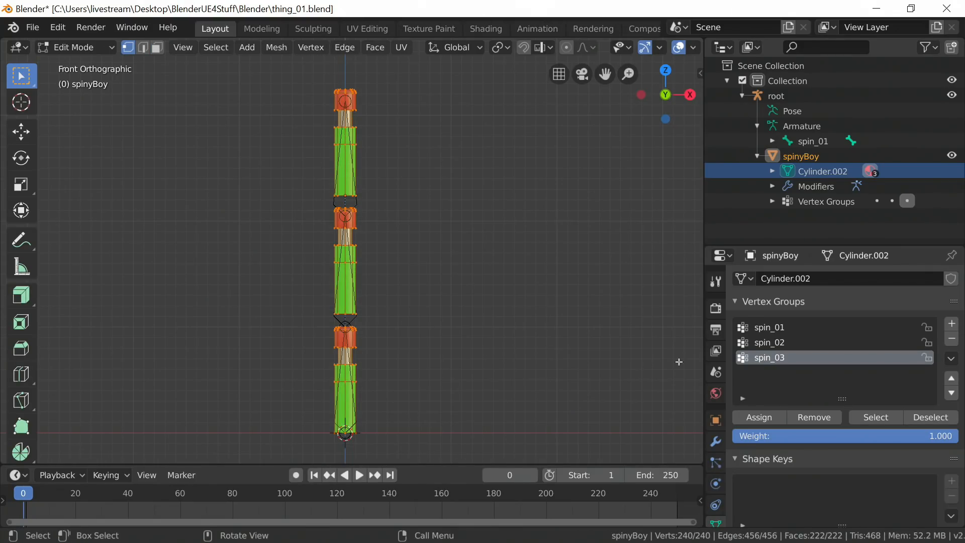
left_click(770, 327)
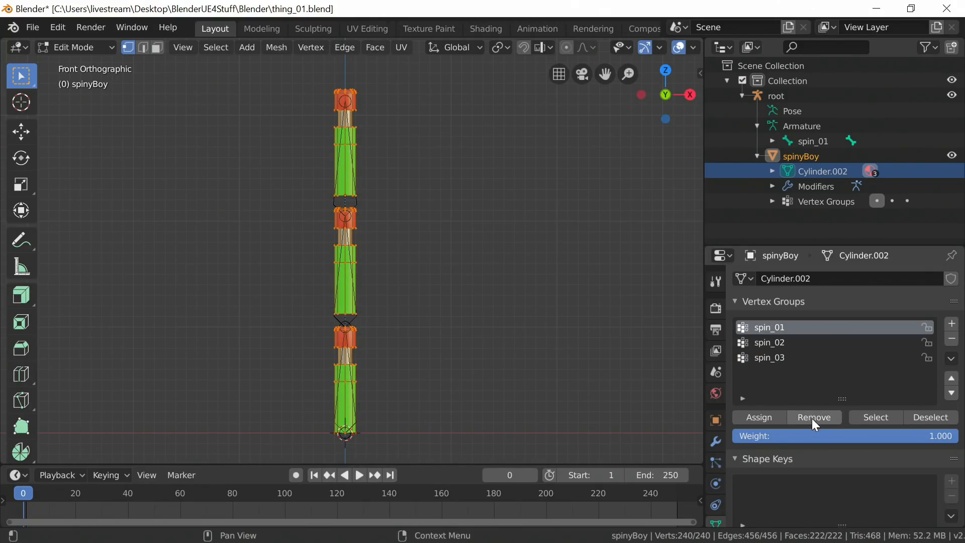
left_click(788, 342)
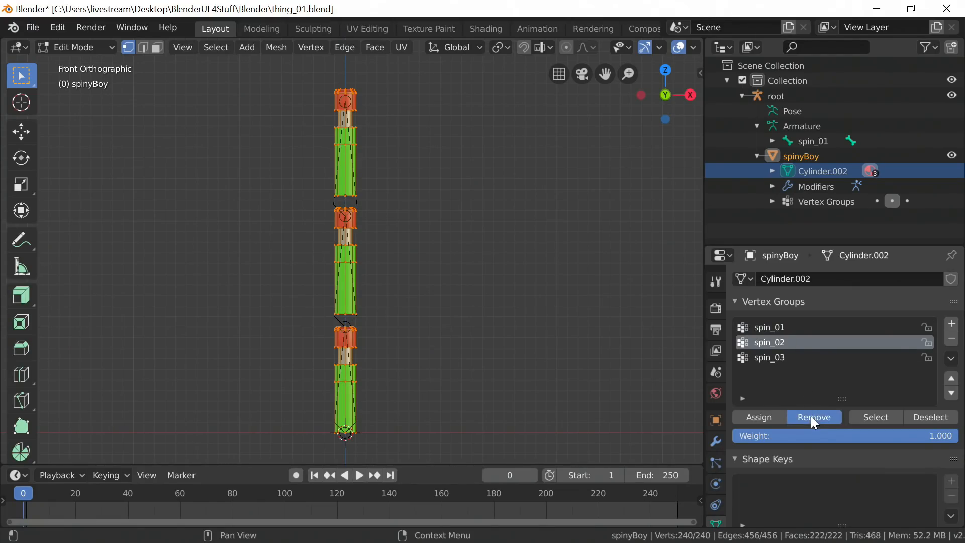
left_click(785, 358)
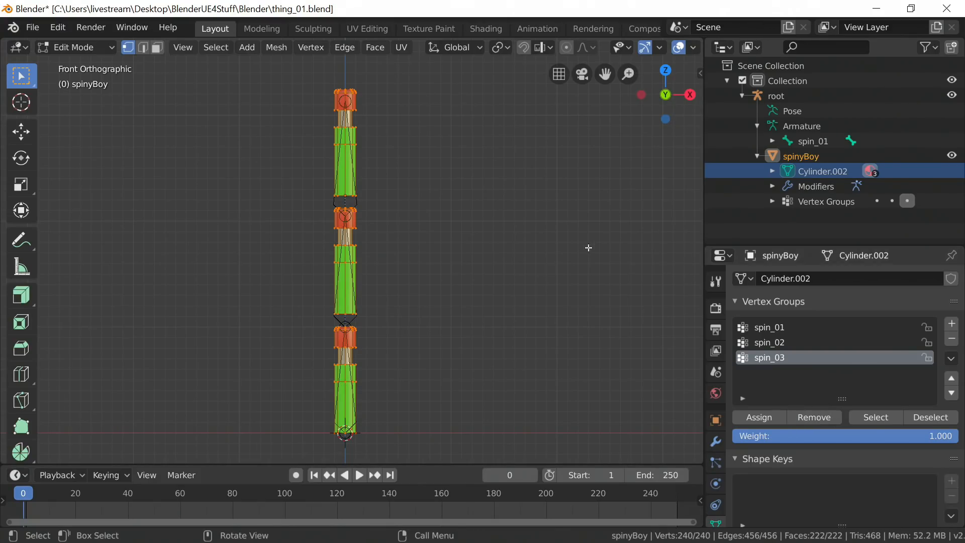
Select all vertices of the upper cylinder and assign them to the vertex group spin_03.
middle_click_drag(493, 218, 494, 246, "shift")
scroll(486, 241, "up", 1)
middle_click_drag(427, 212, 425, 244, "shift")
left_click_drag(292, 91, 424, 266)
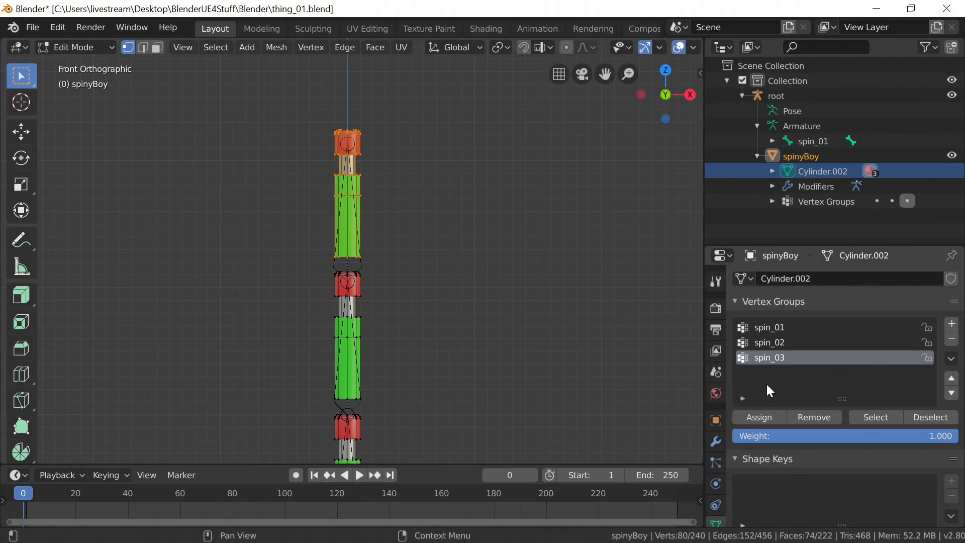
Select all vertices of the middle cylinder and assign them to the vertex group spin_02.
middle_click_drag(383, 316, 346, 213, "shift")
left_click_drag(312, 214, 420, 358)
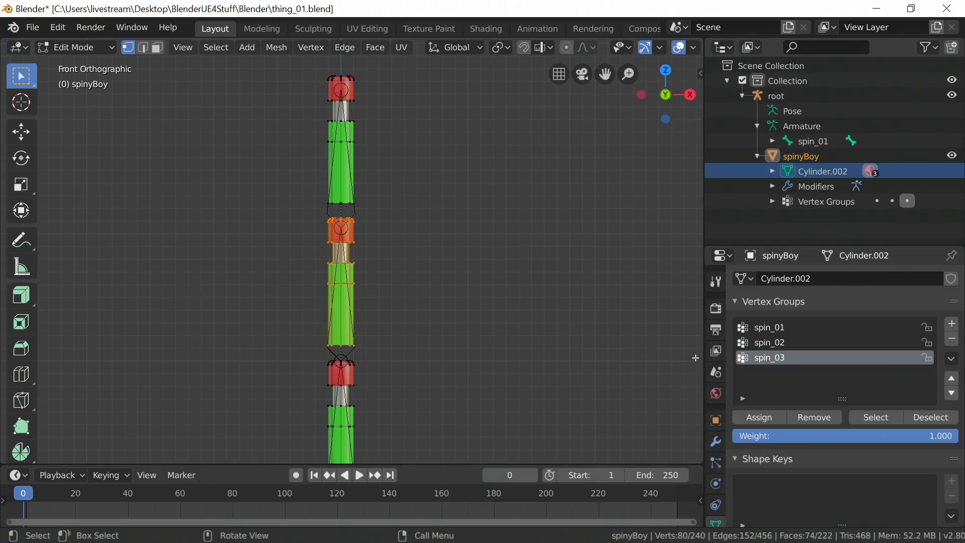
left_click(780, 342)
Assign the lower cylinder's vertices to the vertex group spin_01 and save the file.
middle_click_drag(448, 322, 438, 226, "shift")
left_click_drag(309, 258, 467, 454)
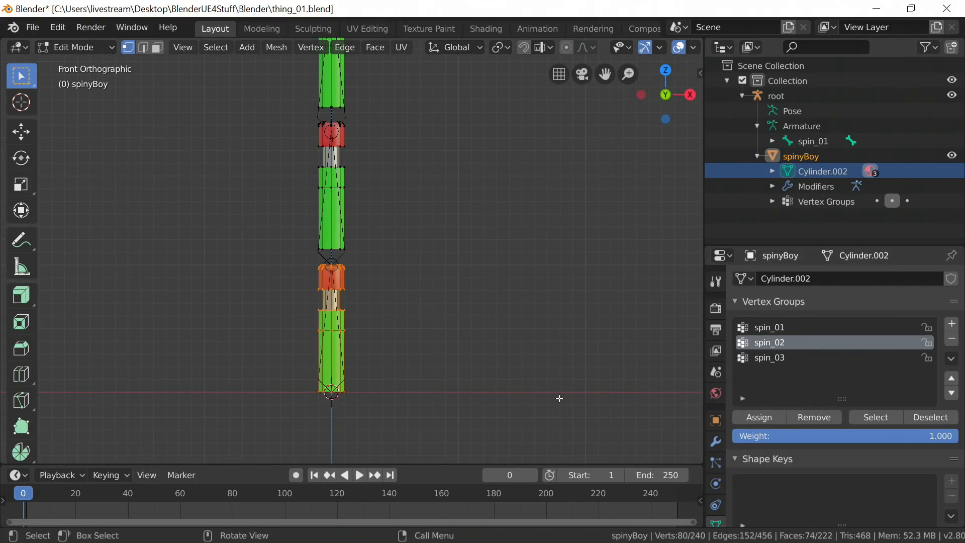
left_click(764, 329)
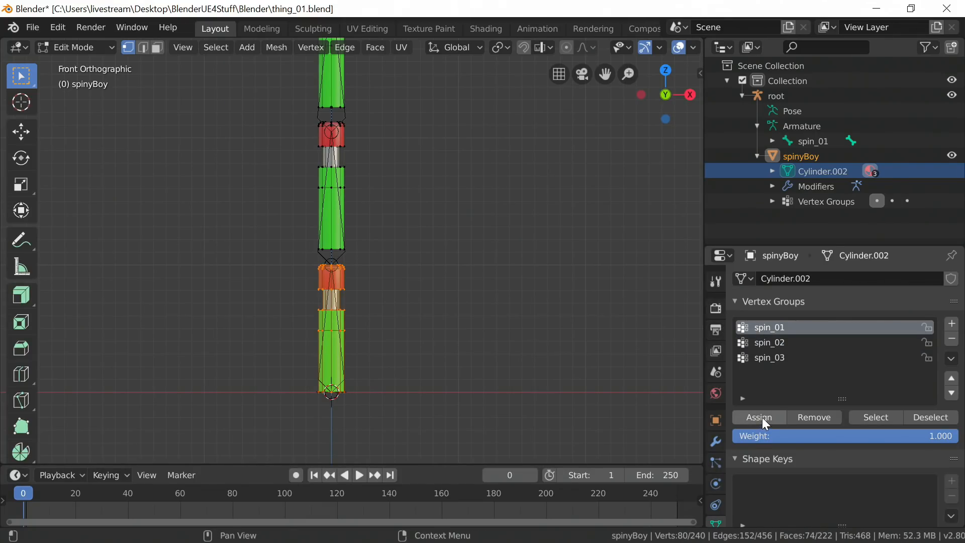
scroll(487, 259, "up", 3, "shift")
key("ctrl+s")
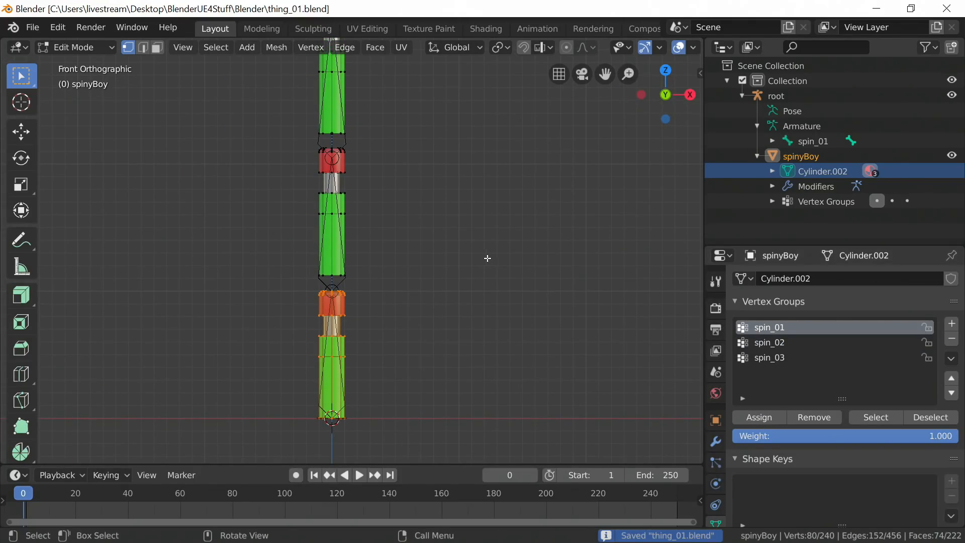
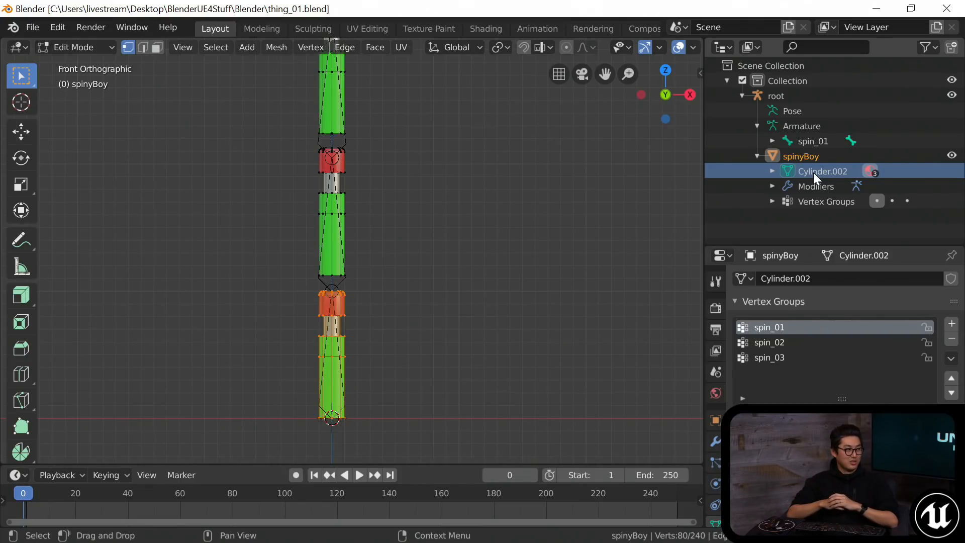
Return the spinyBoy mesh to Object Mode and save the file.
middle_click_drag(591, 177, 572, 211, "shift")
scroll(519, 218, "down", 1)
middle_click_drag(478, 203, 488, 210, "shift")
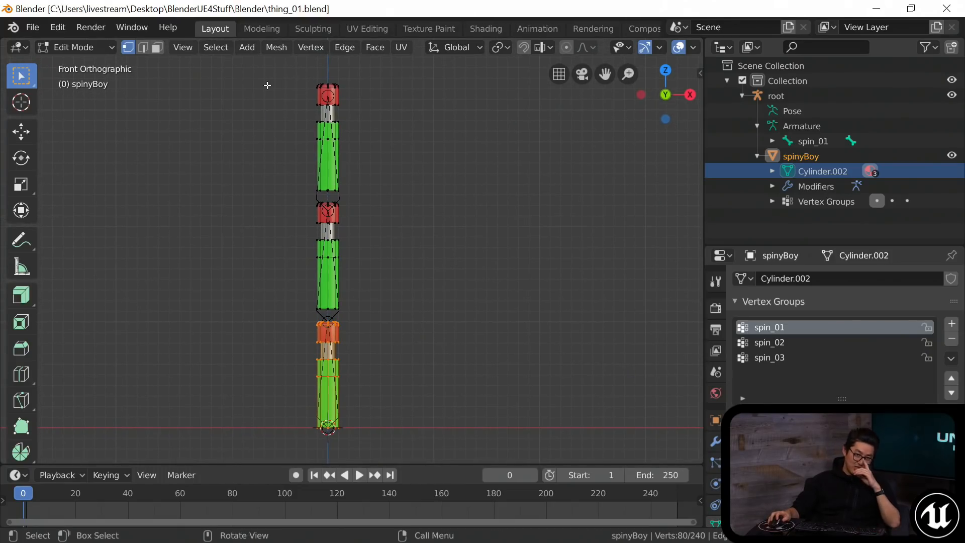
left_click(84, 50)
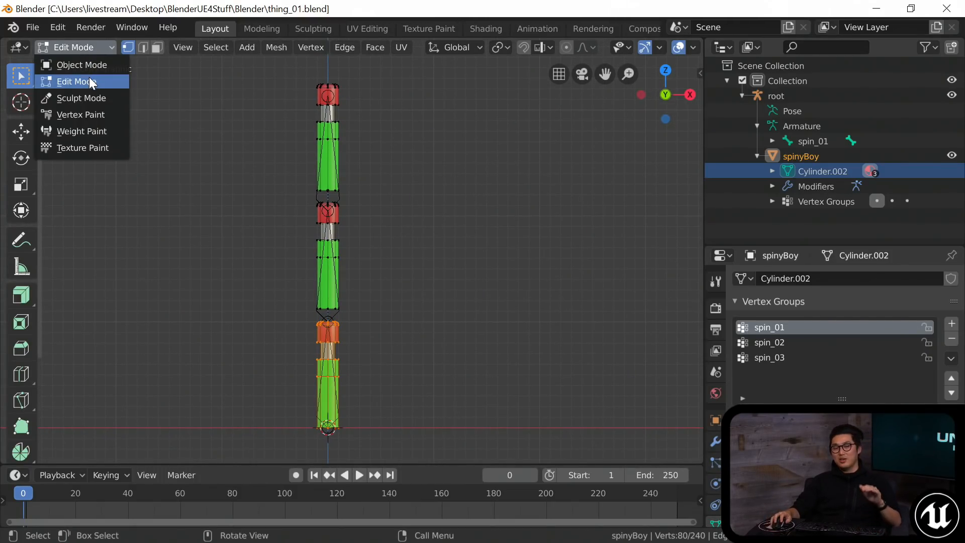
left_click(88, 63)
middle_click_drag(210, 103, 260, 125, "shift")
key("ctrl+s")
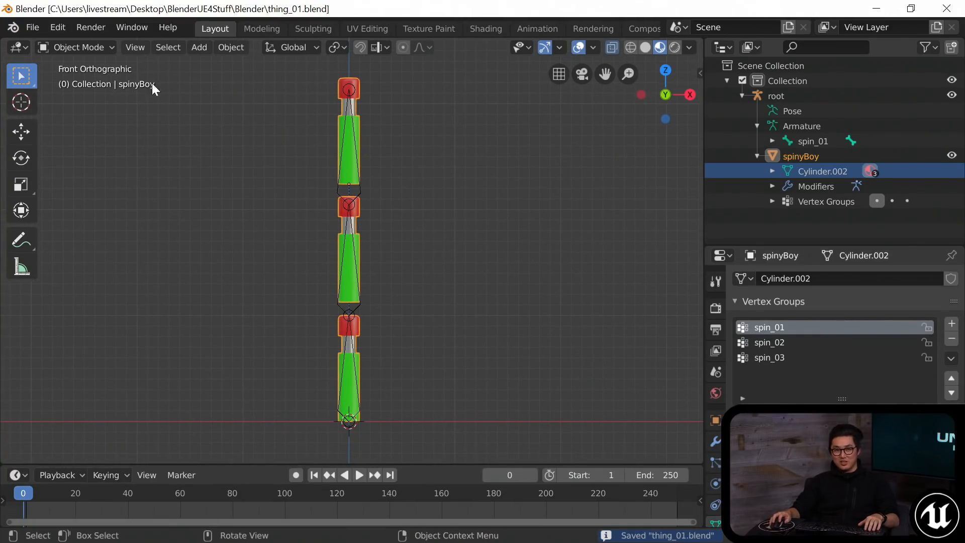
Deselect the mesh, select only the root armature and switch it to Pose Mode.
left_click(95, 47)
mouse_move(136, 47)
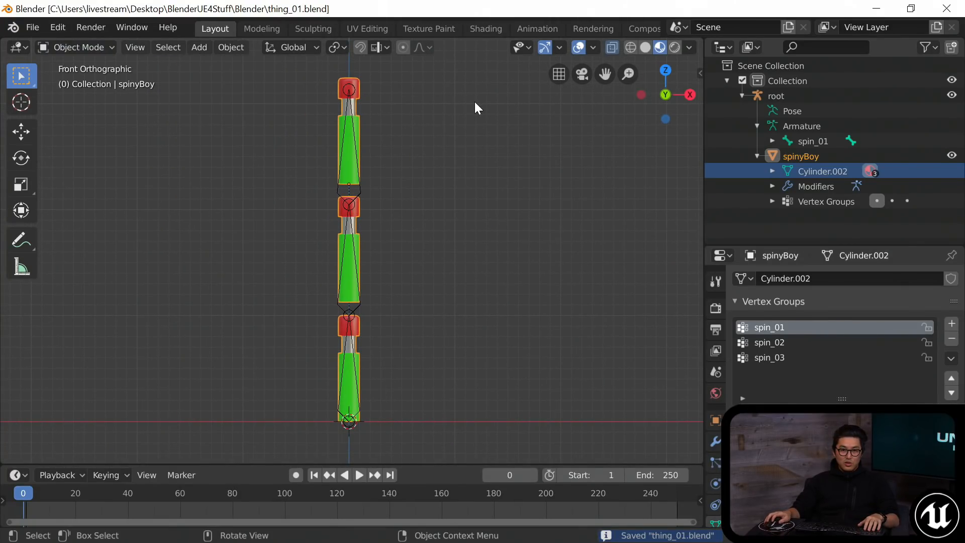
left_click(475, 102)
left_click(360, 190)
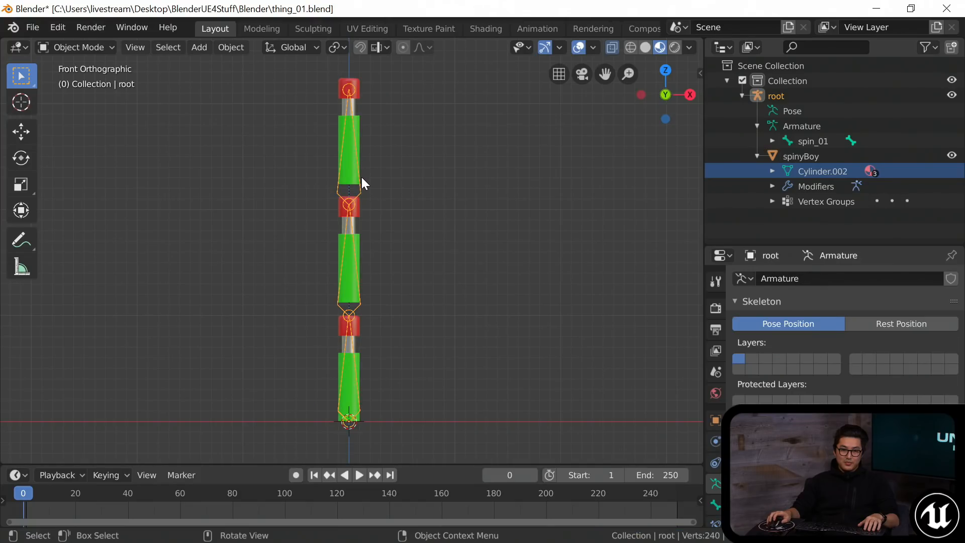
middle_click_drag(360, 180, 363, 144, "shift")
left_click(108, 50)
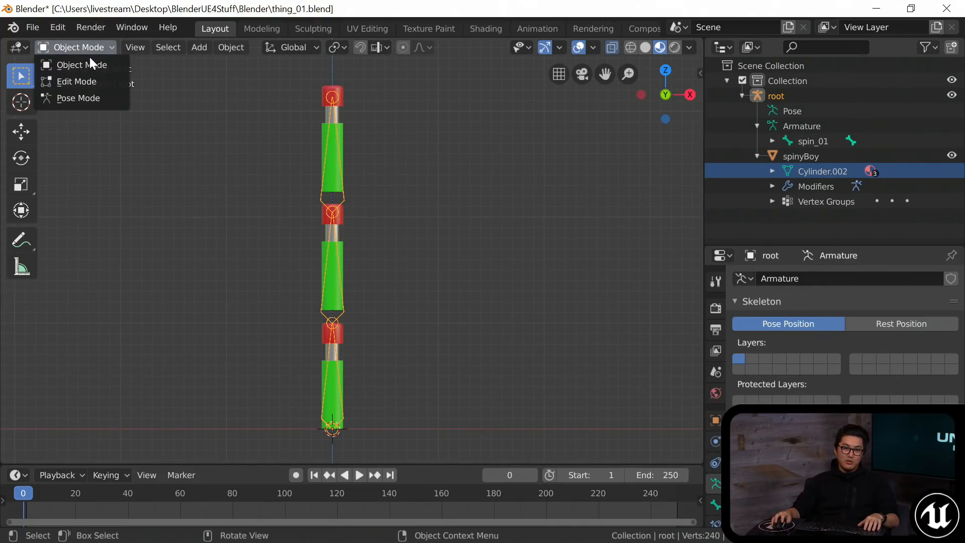
left_click(92, 96)
Rotate the spin_03 bone about 17.7° to test the new weights on the upper cylinder, and clear its rotation.
scroll(352, 171, "up", 1)
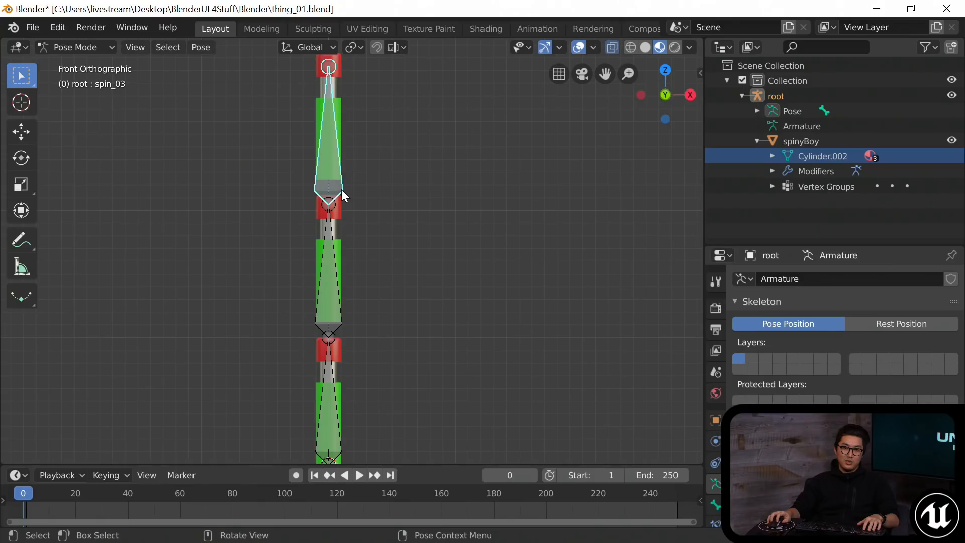
left_click(367, 185)
left_click(341, 188)
key("r")
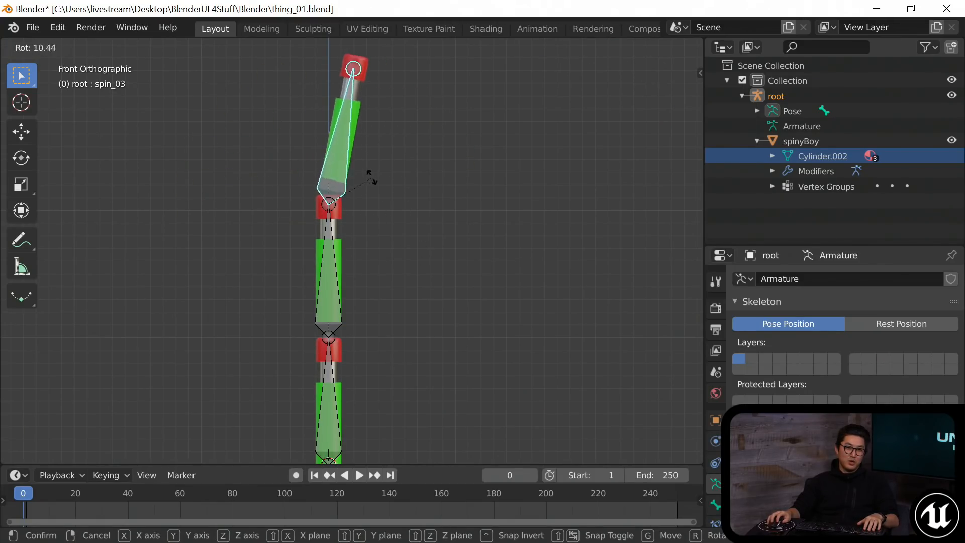
left_click(391, 176)
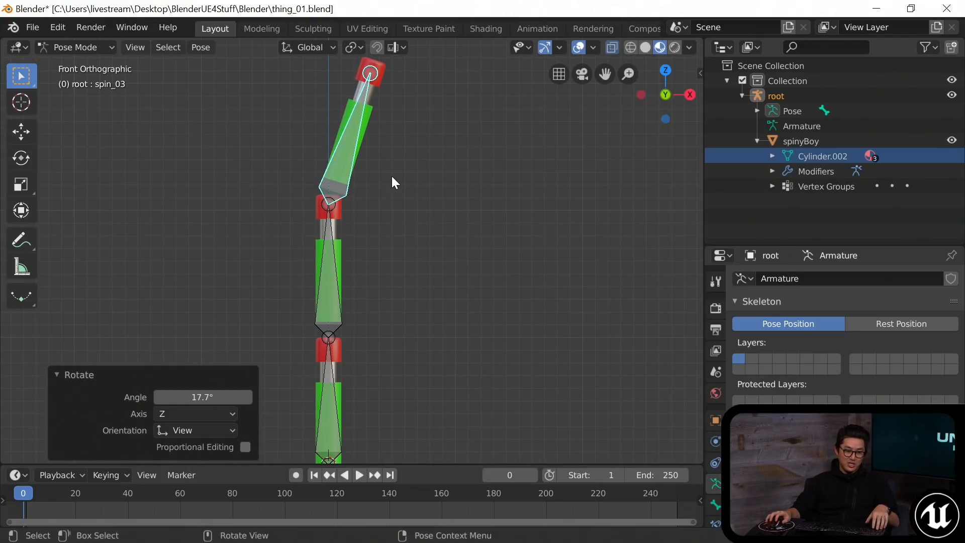
key("alt+r")
scroll(394, 177, "down", 1)
middle_click_drag(393, 191, 386, 170, "shift")
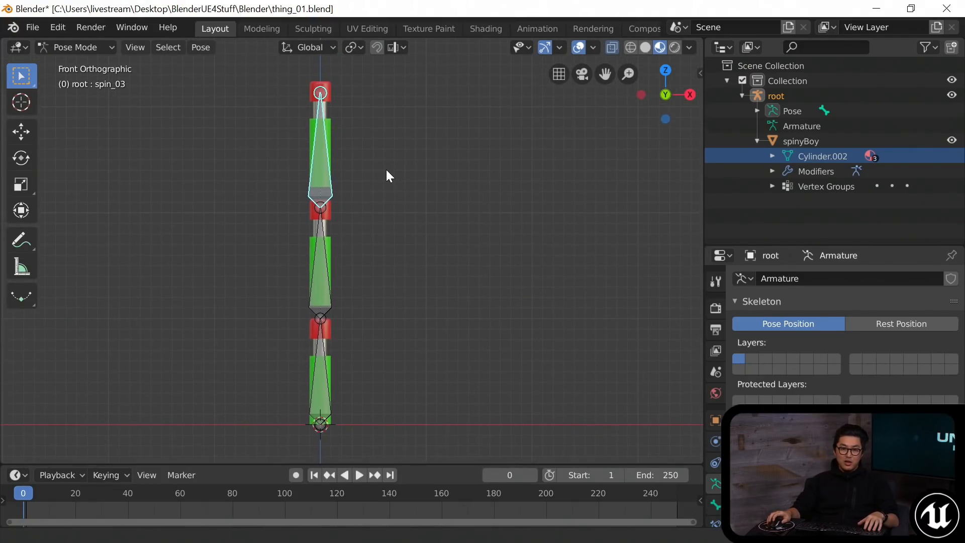
Save the file and collapse spinyBoy in the outliner.
key("ctrl+s")
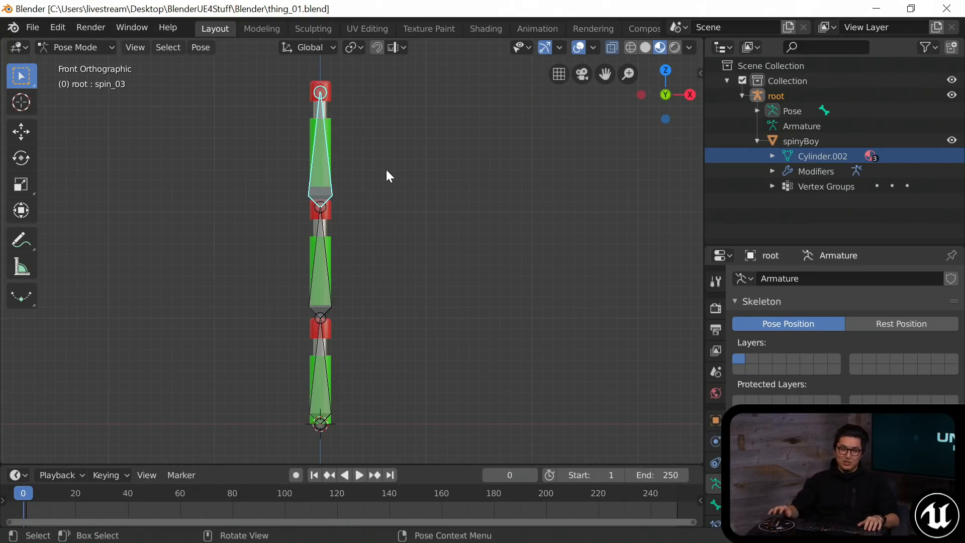
mouse_move(384, 169)
middle_mouse_down("shift")
mouse_move(416, 173)
mouse_move(397, 179)
mouse_move(407, 176)
mouse_move(387, 166)
middle_mouse_up("shift")
key("ctrl+s")
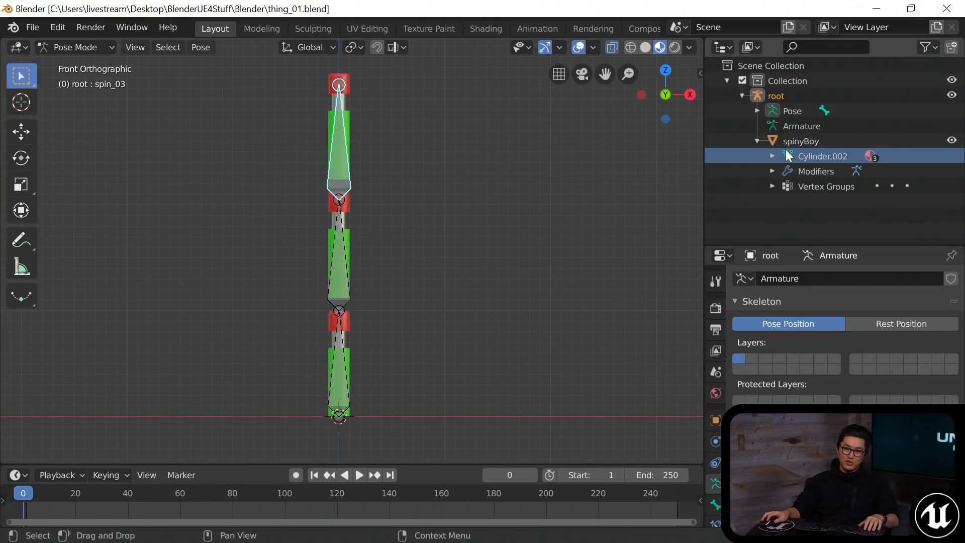
left_click(758, 140)
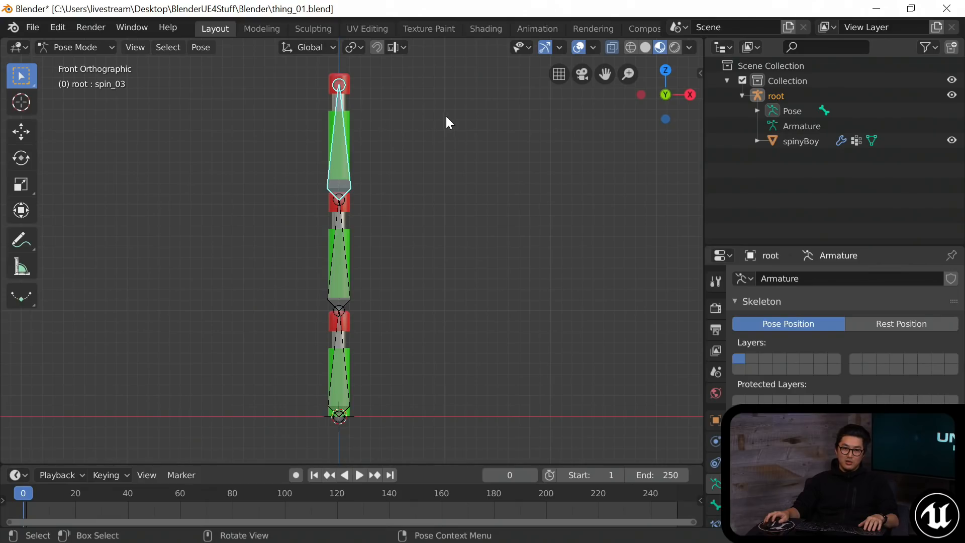
Switch the root armature to Object Mode and back to Pose Mode, and save the file.
left_click(75, 54)
left_click(78, 63)
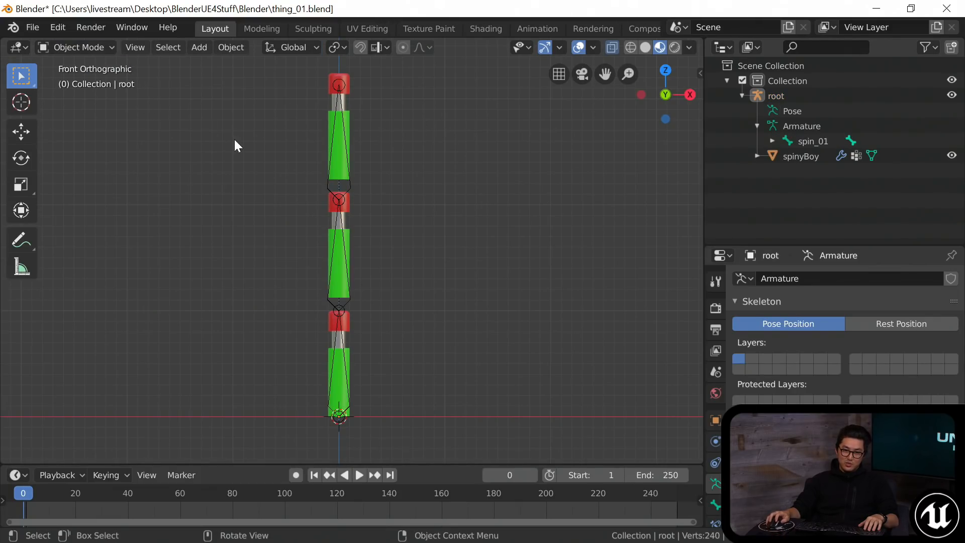
left_click(327, 187)
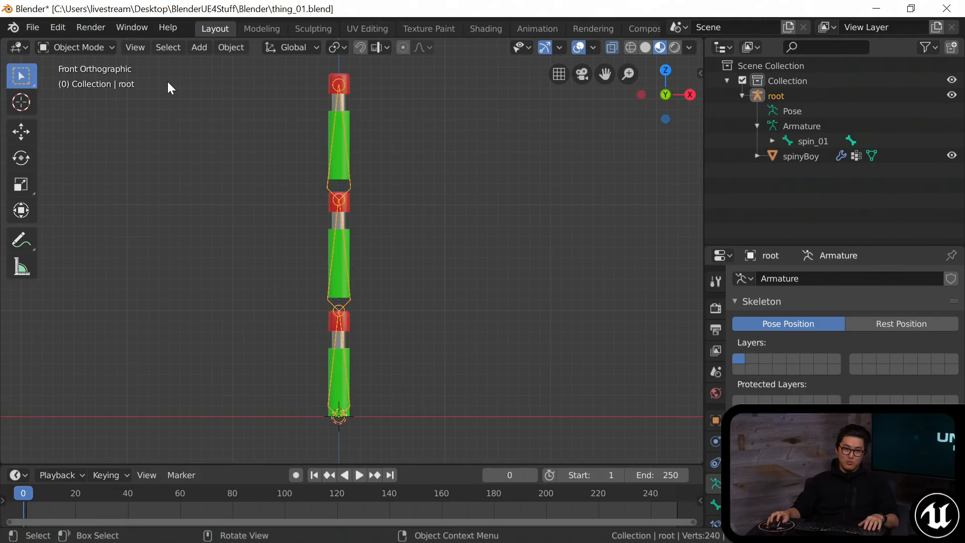
left_click(98, 46)
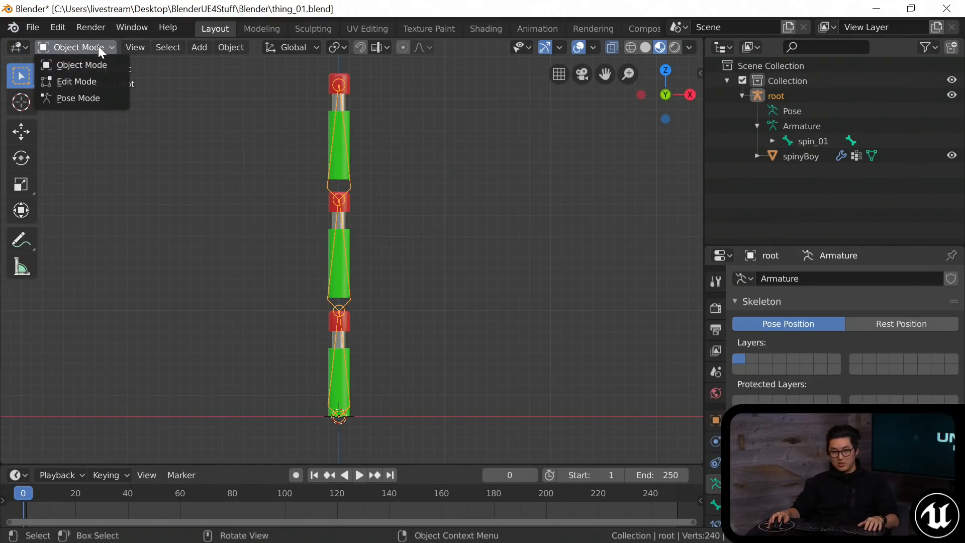
left_click(87, 97)
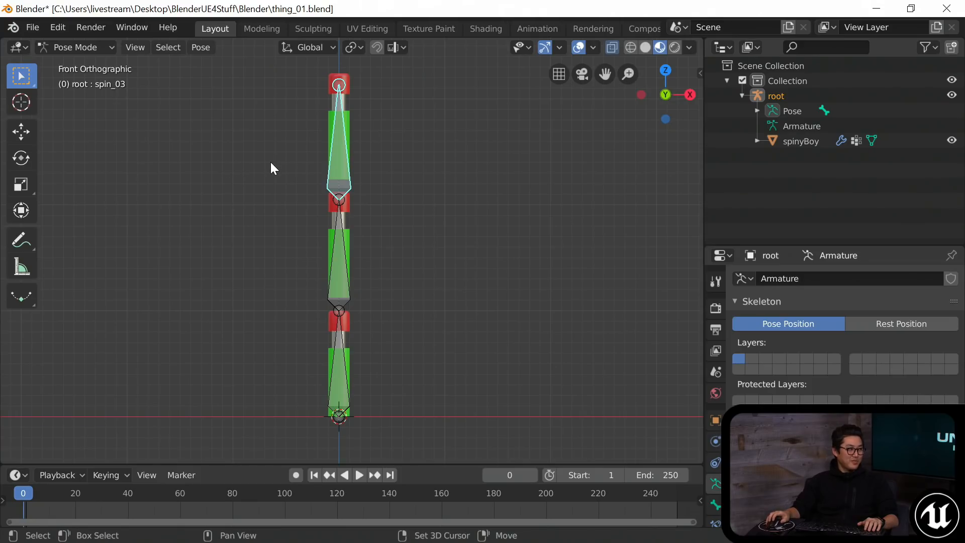
key("ctrl+s")
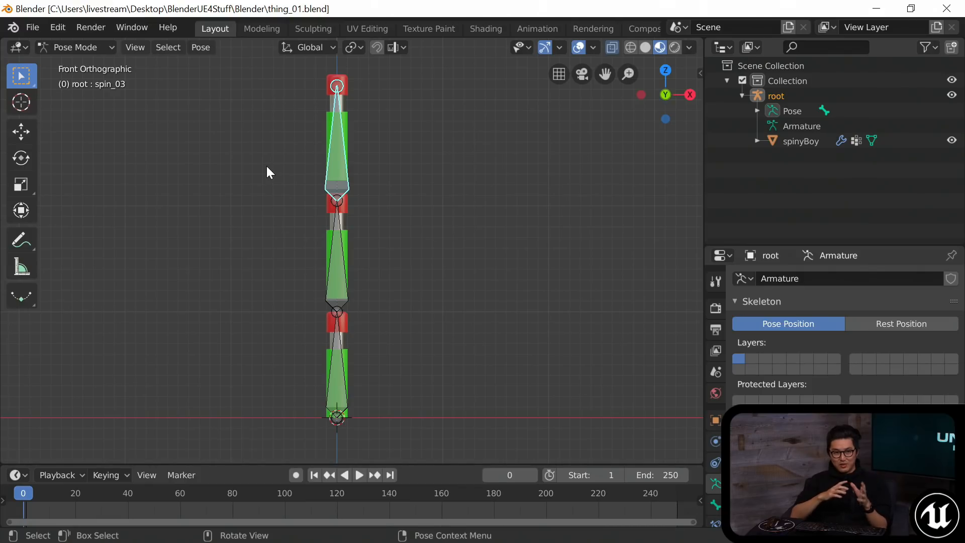
mouse_move(297, 205)
middle_mouse_down("shift")
mouse_move(325, 205)
mouse_move(312, 203)
middle_mouse_up("shift")
key("ctrl+s")
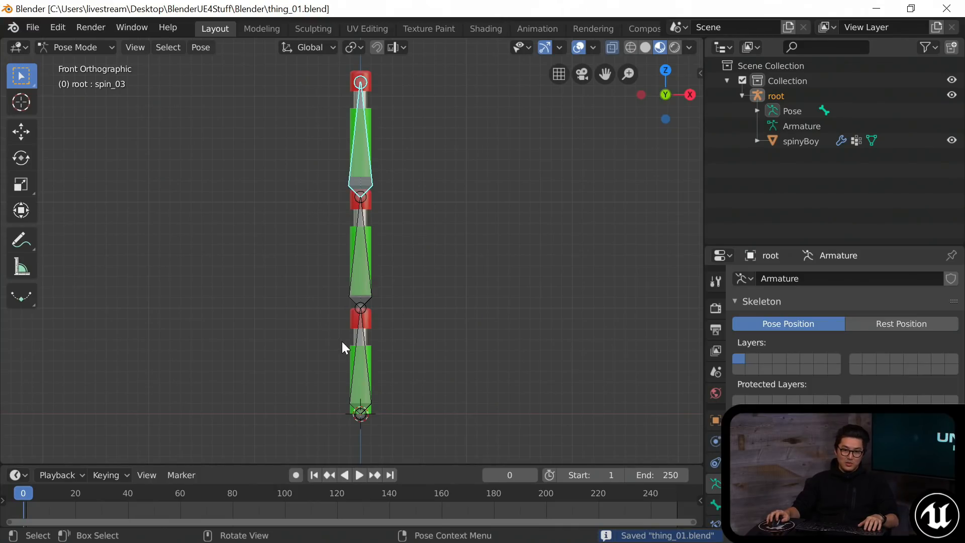
Select all three spine bones and insert a LocRotScale keyframe for their upright pose at frame 0.
scroll(372, 279, "up", 2)
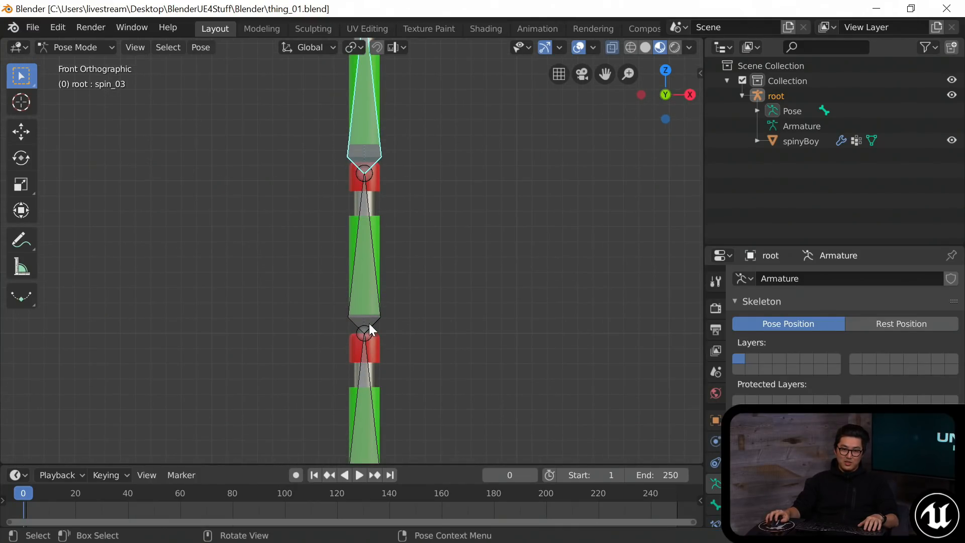
left_click(369, 372)
scroll(402, 332, "down", 4)
middle_click_drag(426, 319, 397, 316, "shift")
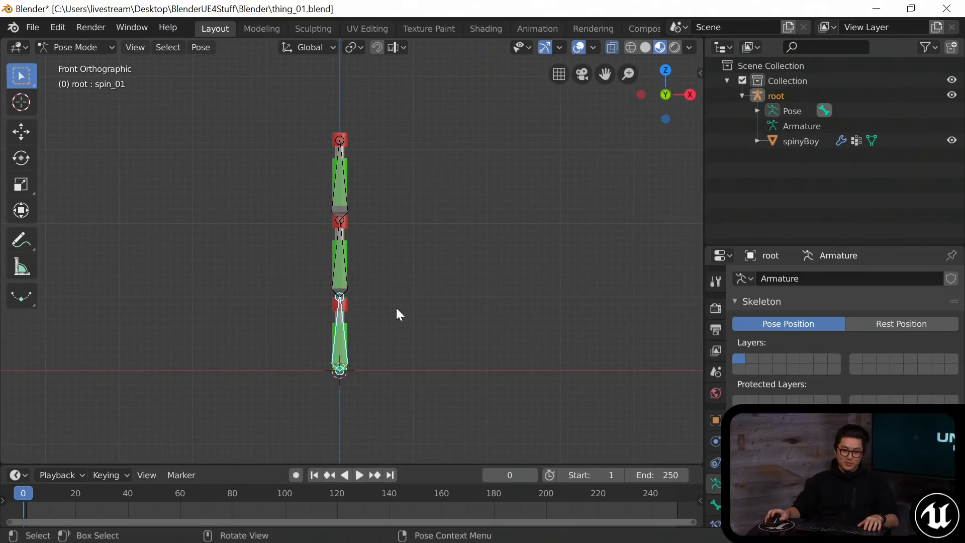
left_click_drag(273, 94, 428, 408)
right_click(260, 291)
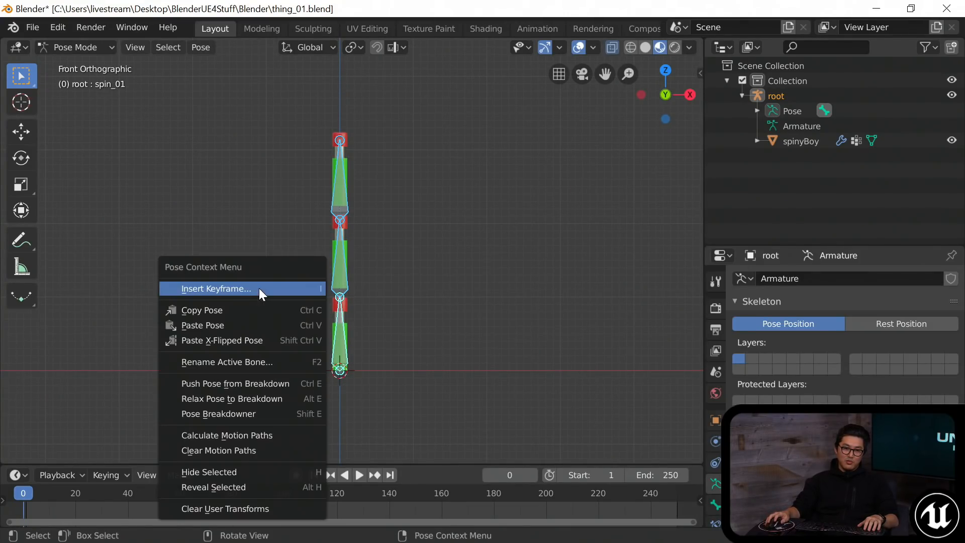
left_click(247, 288)
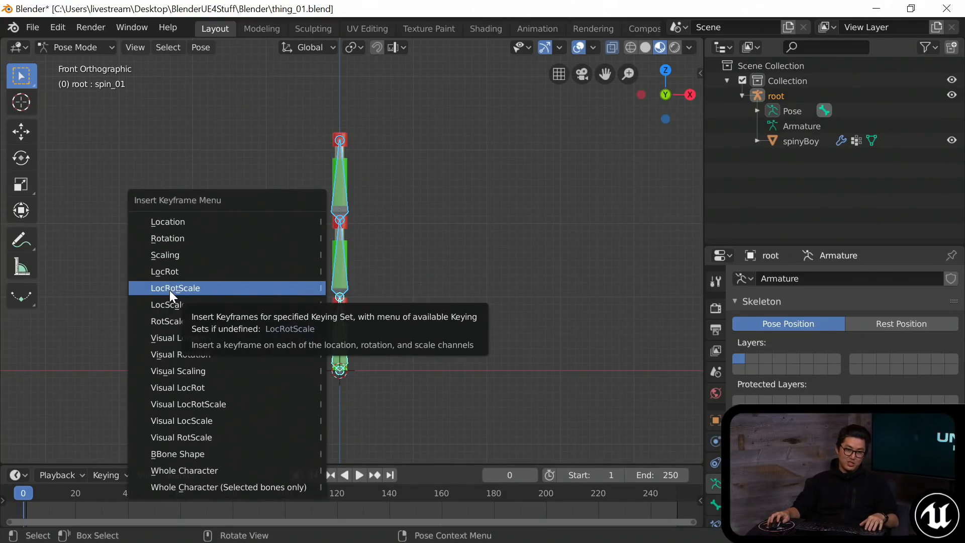
left_click(186, 288)
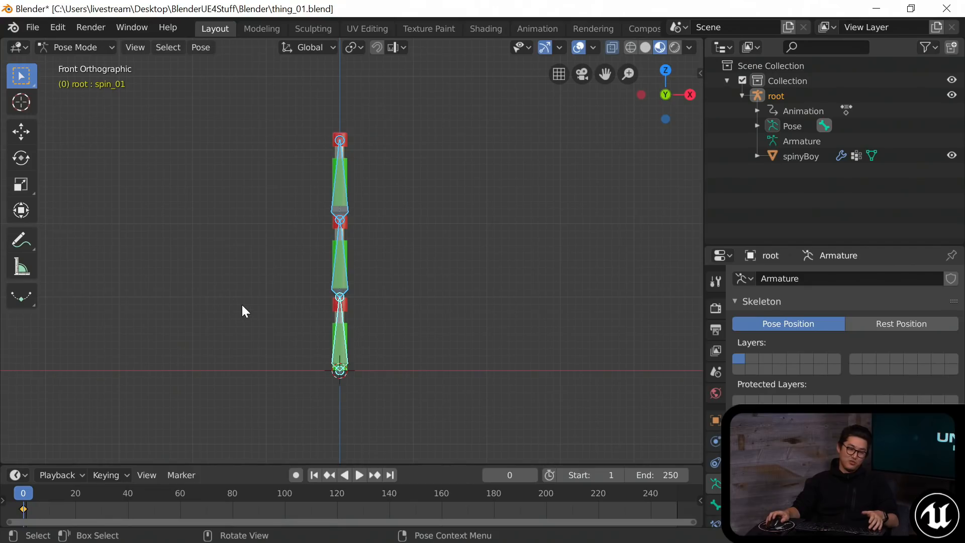
Go to frame 60 and insert a LocRotScale keyframe for all three bones in the same upright pose.
key("space")
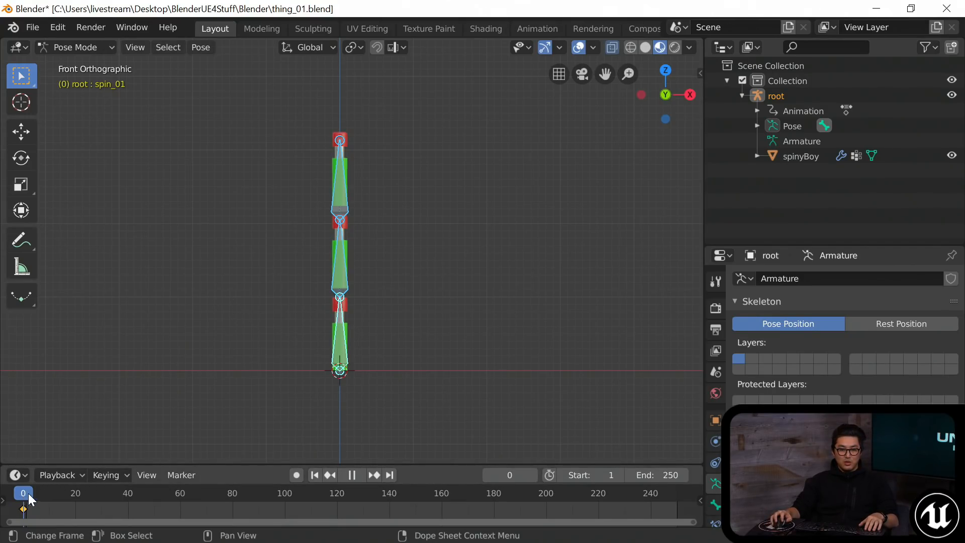
key("space")
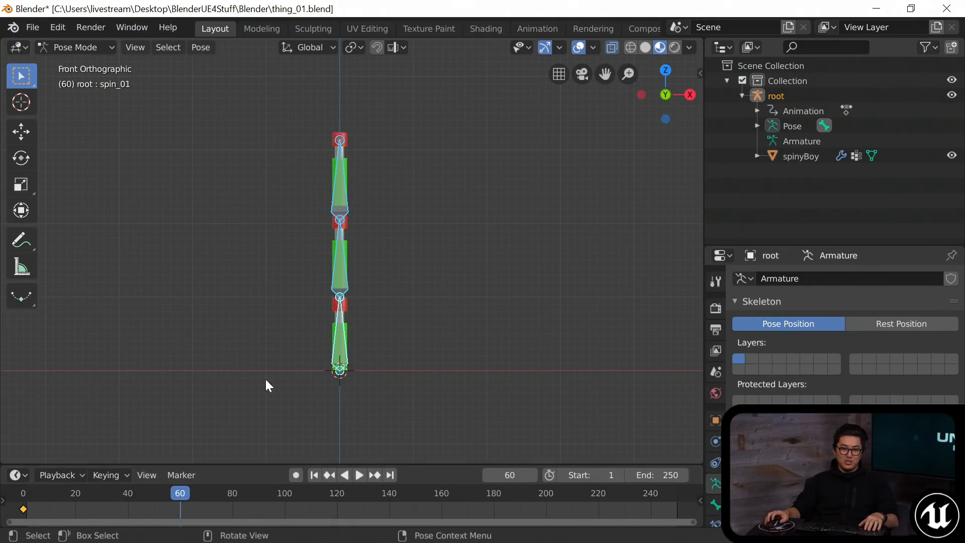
right_click(274, 268)
left_click(276, 270)
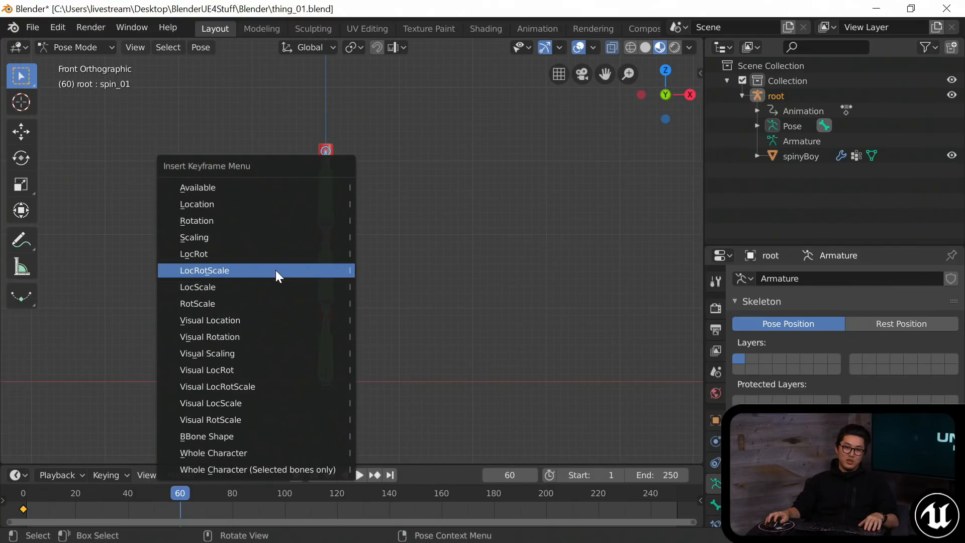
left_click(276, 272)
Go to frame 30 and rotate the spin_01 bone clockwise about 24° in the front view.
key("space")
left_click(153, 498)
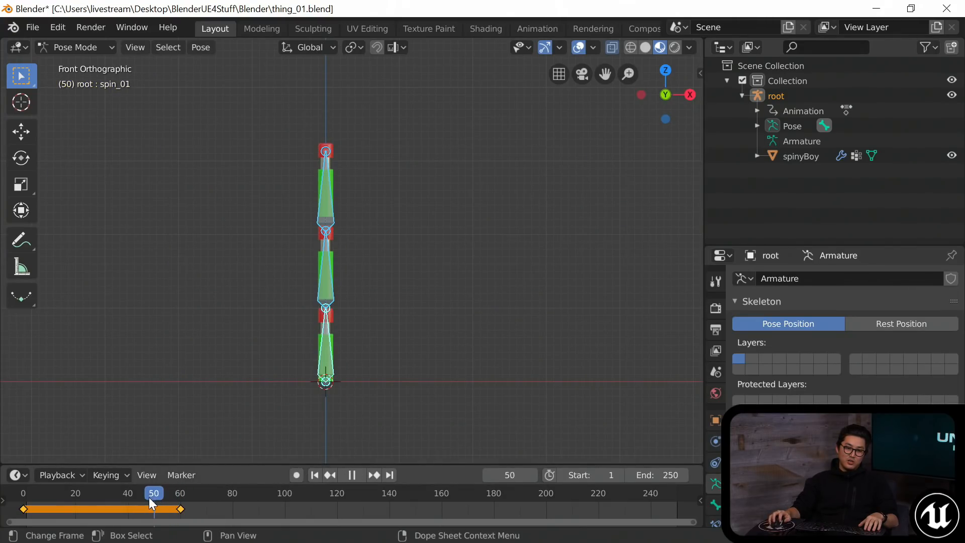
key("space")
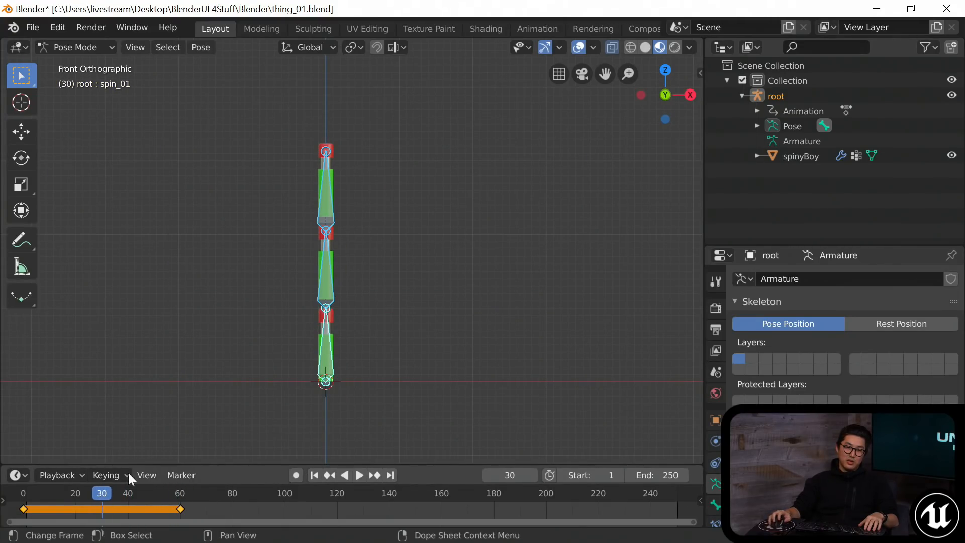
scroll(289, 349, "up", 2)
left_click(310, 354)
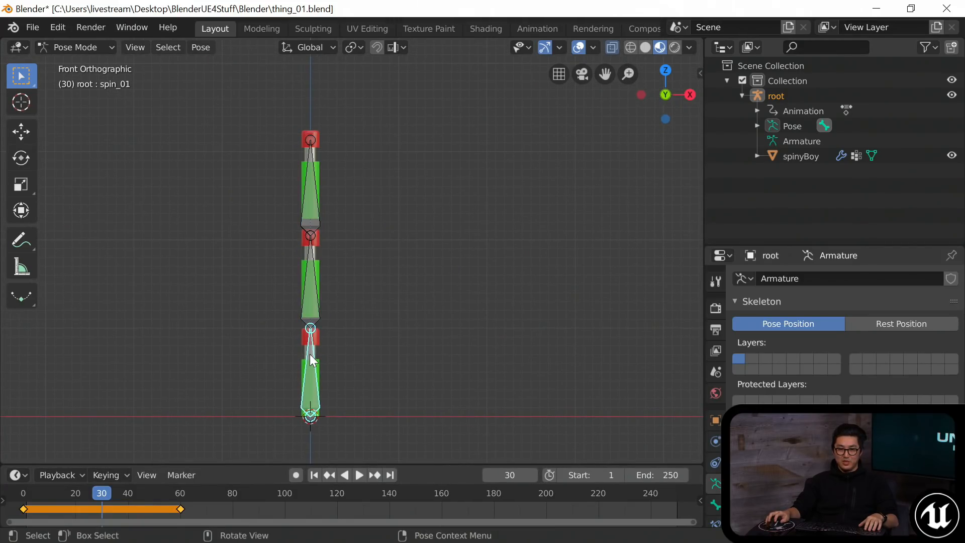
key("r")
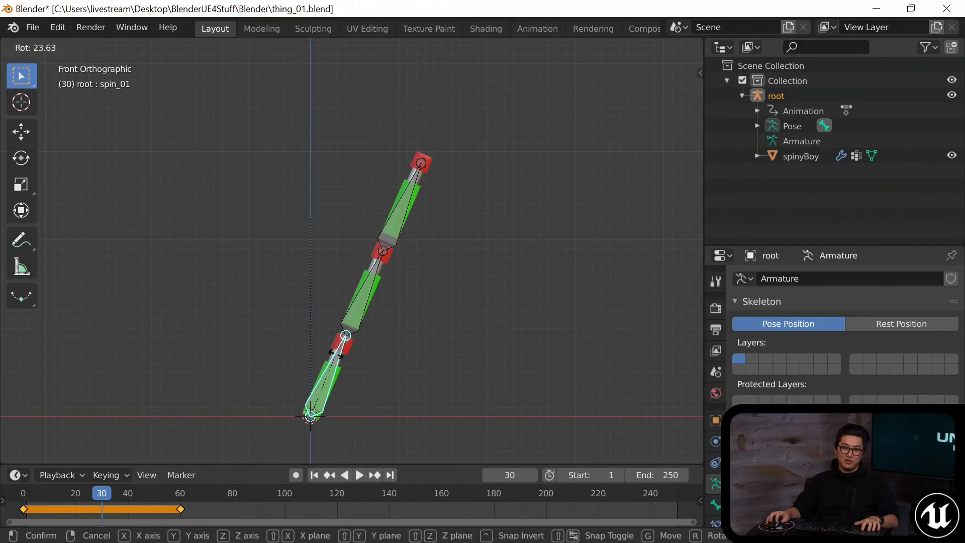
left_click(379, 283)
Rotate spin_02 and spin_03 clockwise at frame 30 so the spine arches over until its top segment is nearly horizontal.
left_click(379, 269)
key("r")
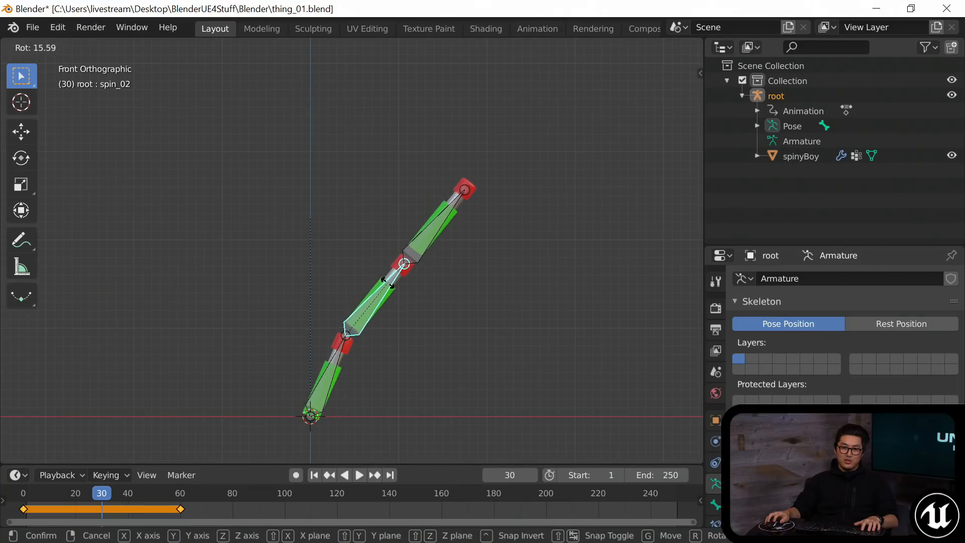
left_click(447, 279)
left_click(451, 276)
key("r")
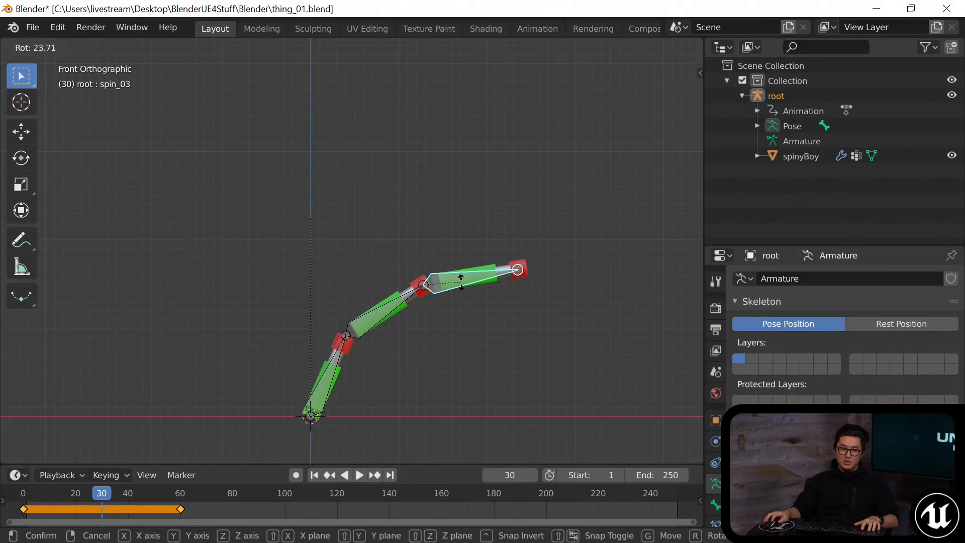
left_click(468, 292)
Select all bones and insert a LocRotScale keyframe for the bent pose at frame 30.
middle_click_drag(459, 338, 438, 336, "shift")
key("a")
right_click(435, 323)
left_click(441, 308)
left_click(442, 312)
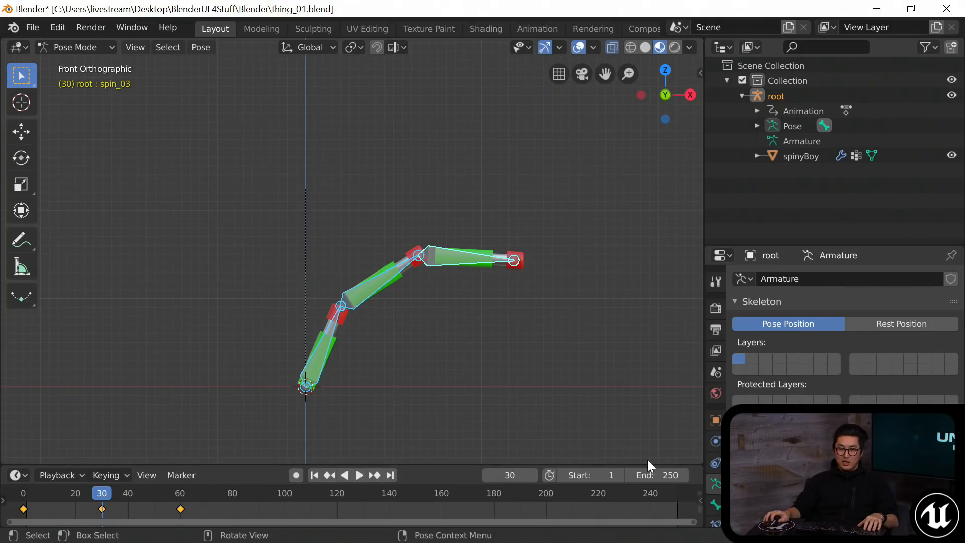
Set the animation's end frame to 60.
left_click(657, 475)
type("60")
key("Return")
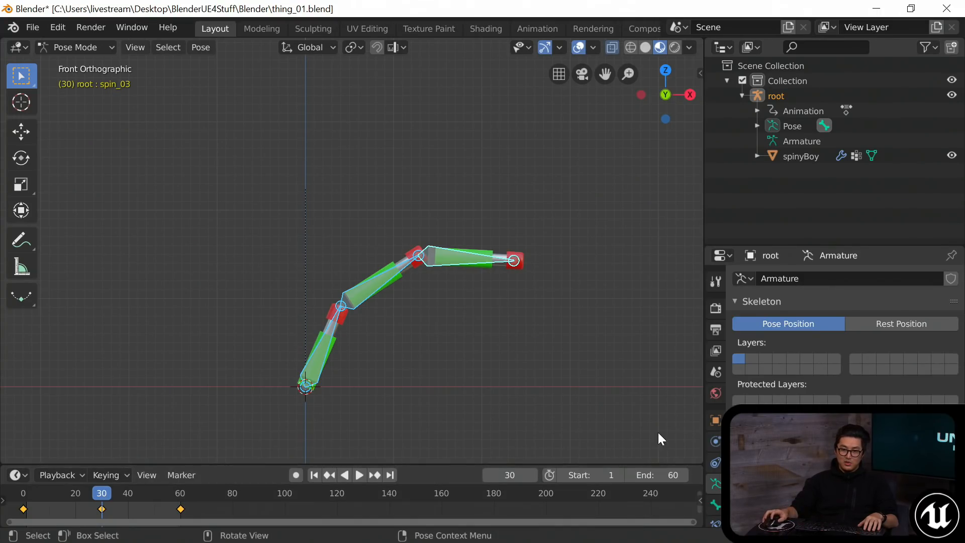
Set the scene's output frame rate to 30 fps.
left_click(716, 393)
left_click(716, 371)
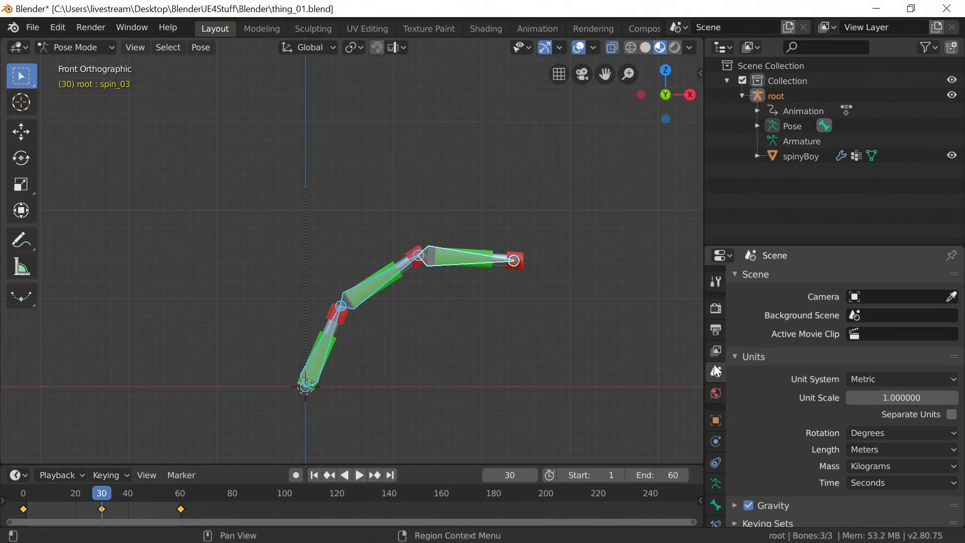
left_click(715, 353)
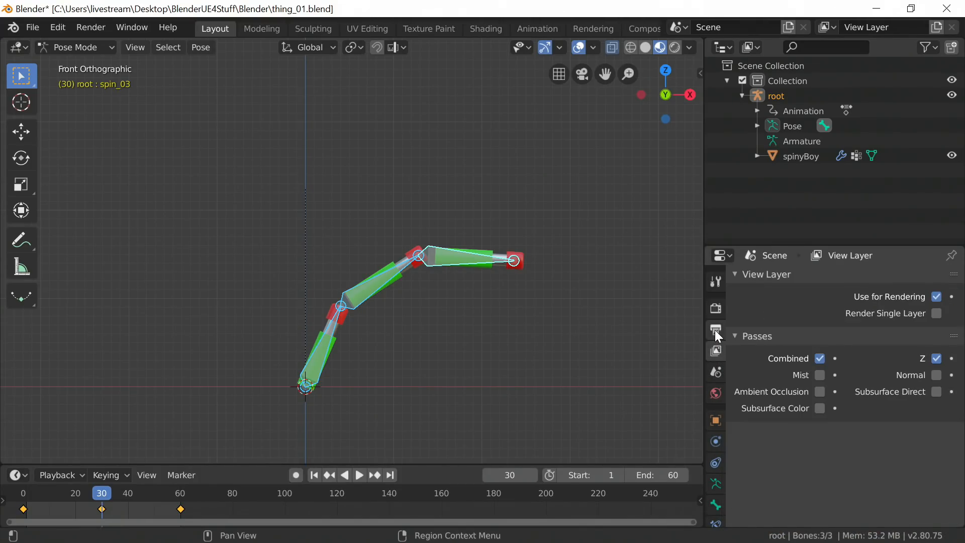
left_click(715, 330)
left_click(877, 461)
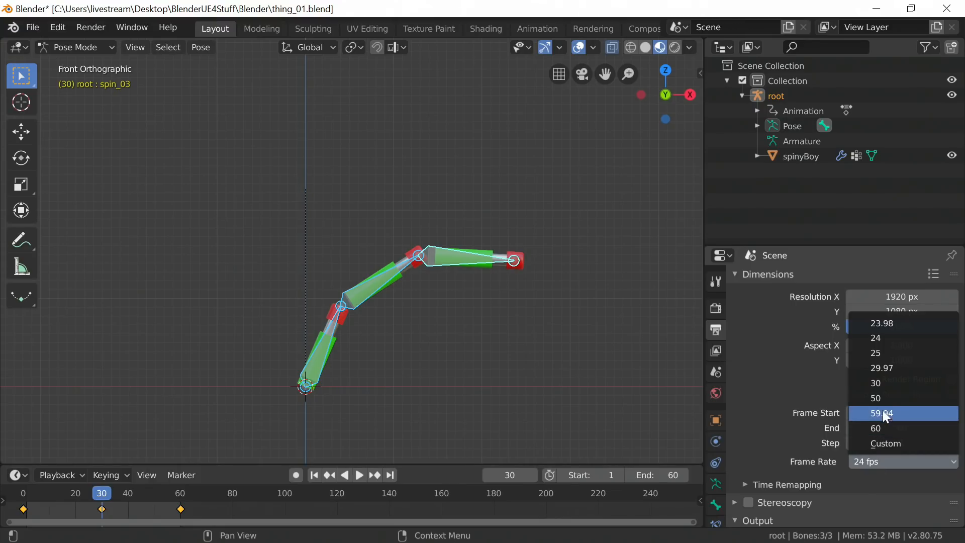
left_click(883, 399)
left_click(872, 459)
left_click(877, 383)
Save the file, play the spine animation to check it, and save again after stopping playback.
middle_click_drag(511, 350, 470, 336, "shift")
key("ctrl+s")
left_click(357, 473)
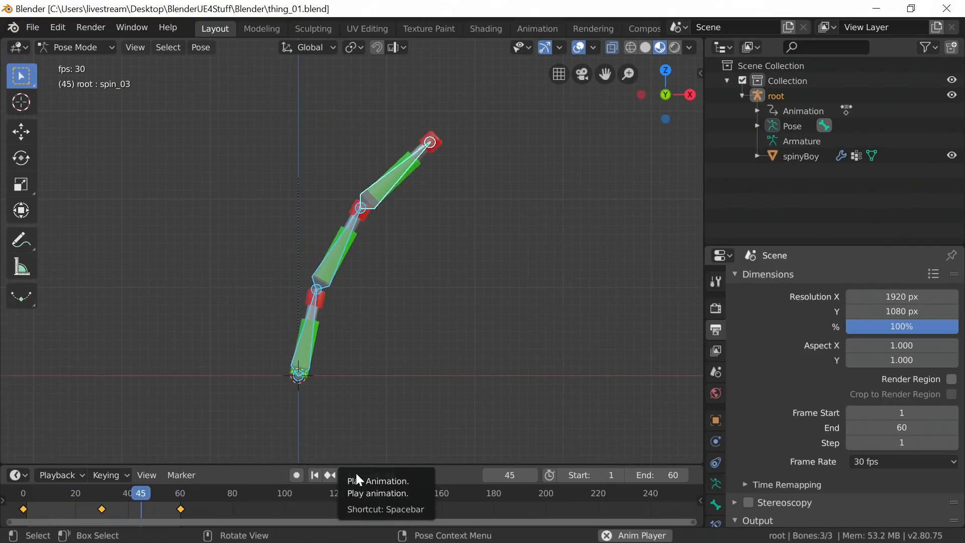
left_click(357, 474)
middle_click_drag(354, 317, 401, 310, "shift")
key("ctrl+s")
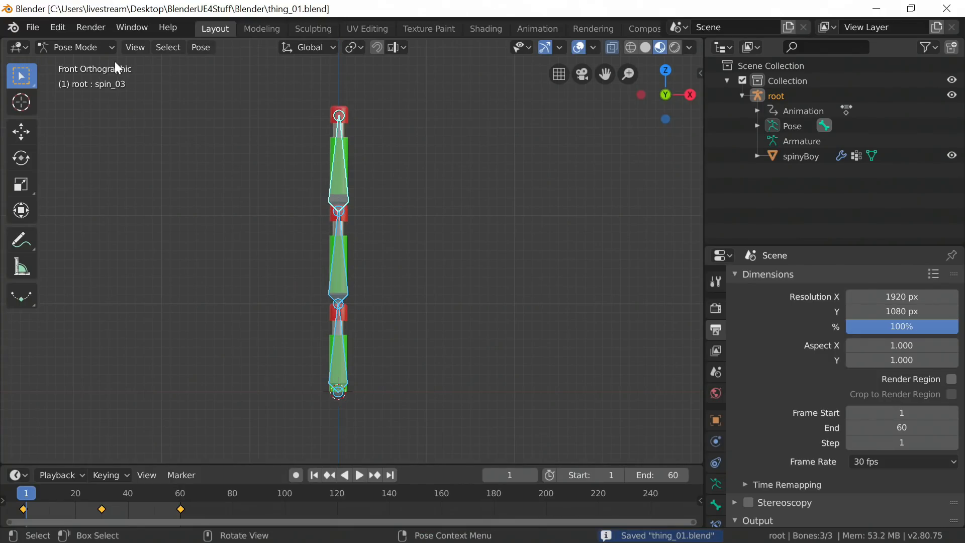
Switch the root armature from Pose Mode to Object Mode and save the file.
left_click(99, 46)
left_click(97, 62)
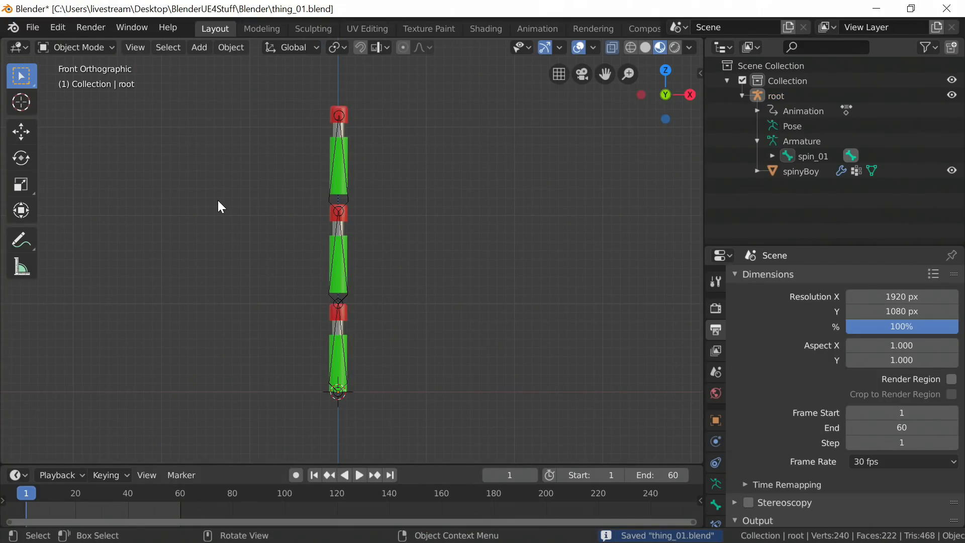
key("ctrl+s")
Select the spinyBoy mesh together with the root armature, keeping the armature as the active object.
middle_click_drag(246, 212, 273, 210, "shift")
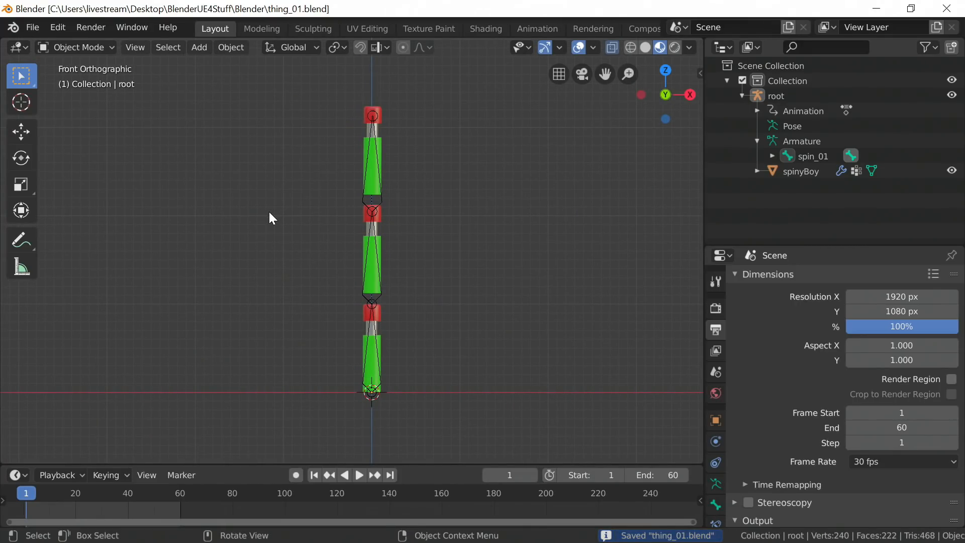
scroll(269, 212, "up", 1)
middle_click_drag(344, 171, 345, 186, "shift")
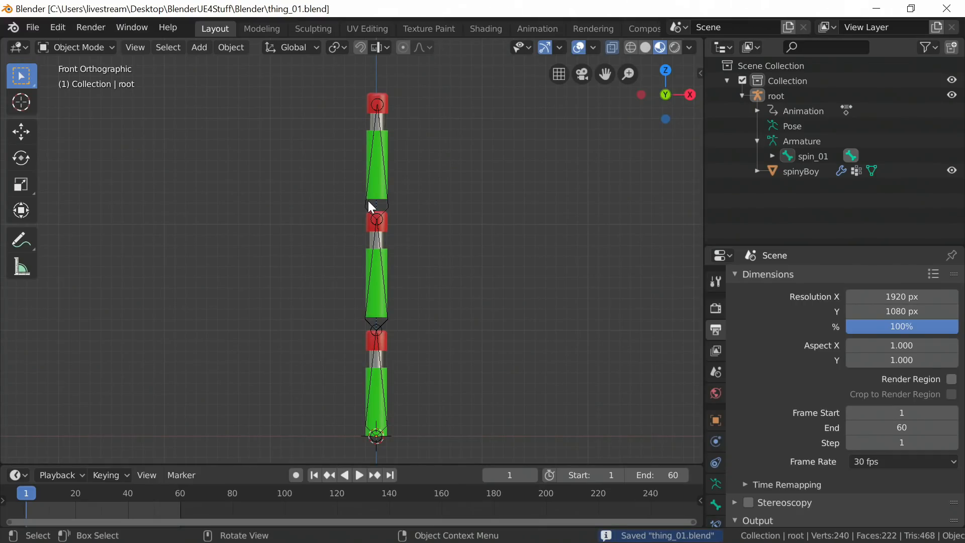
left_click(364, 203)
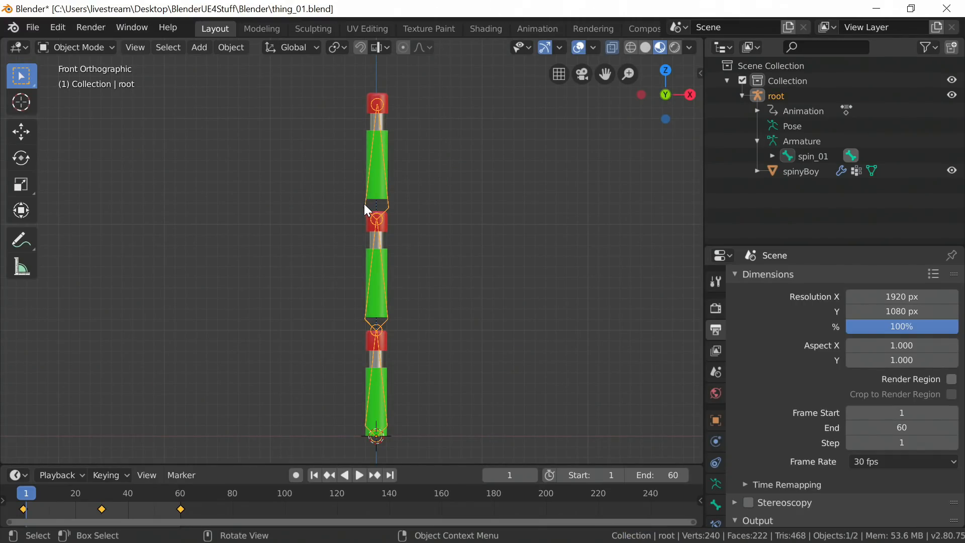
left_click(345, 171)
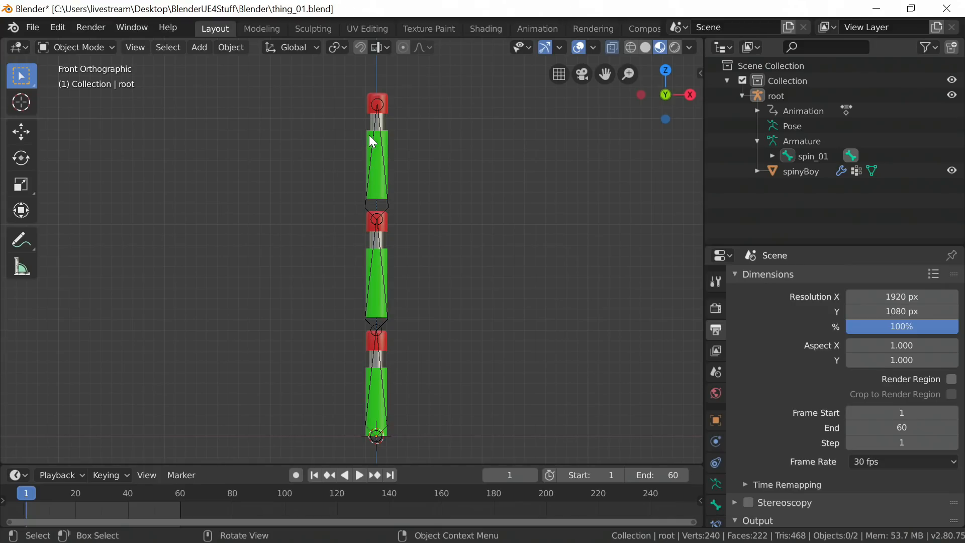
left_click(370, 136)
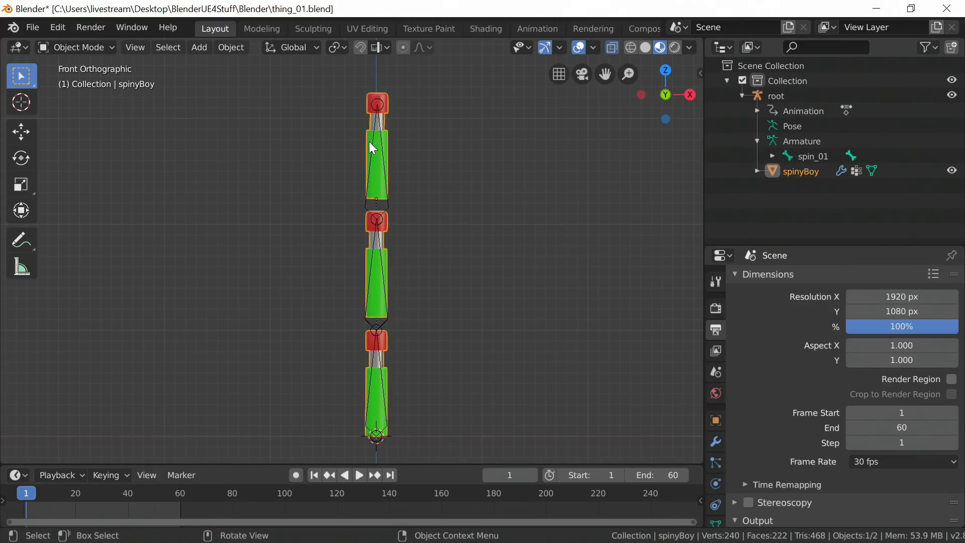
left_click(365, 203, "shift")
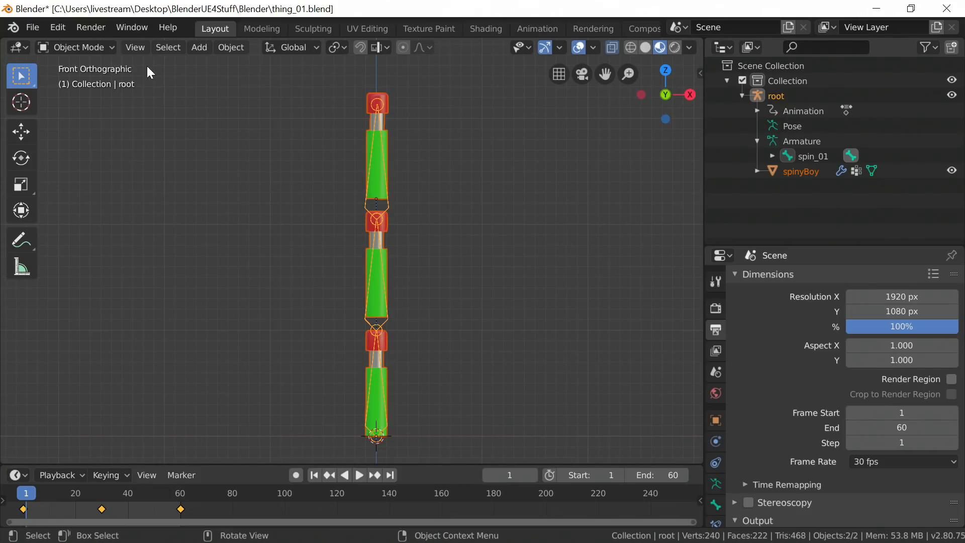
Start an FBX export of the selected objects, review its geometry settings and enable Only Deform Bones for the armature.
left_click(40, 25)
mouse_move(77, 246)
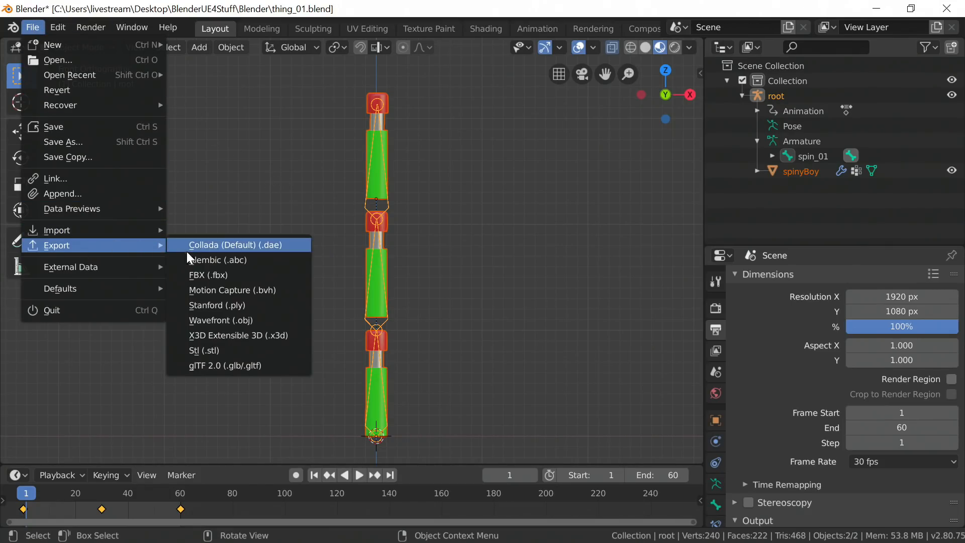
left_click(200, 276)
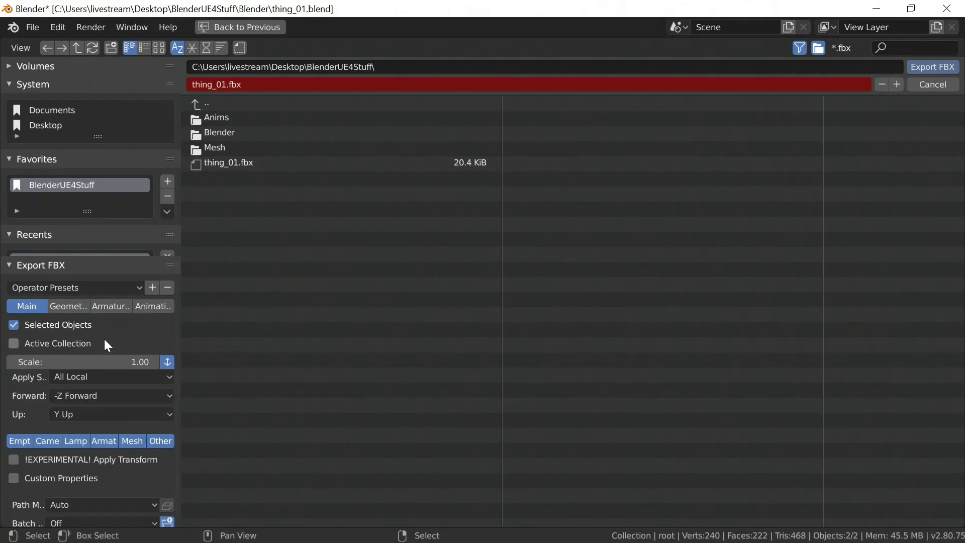
left_click(71, 306)
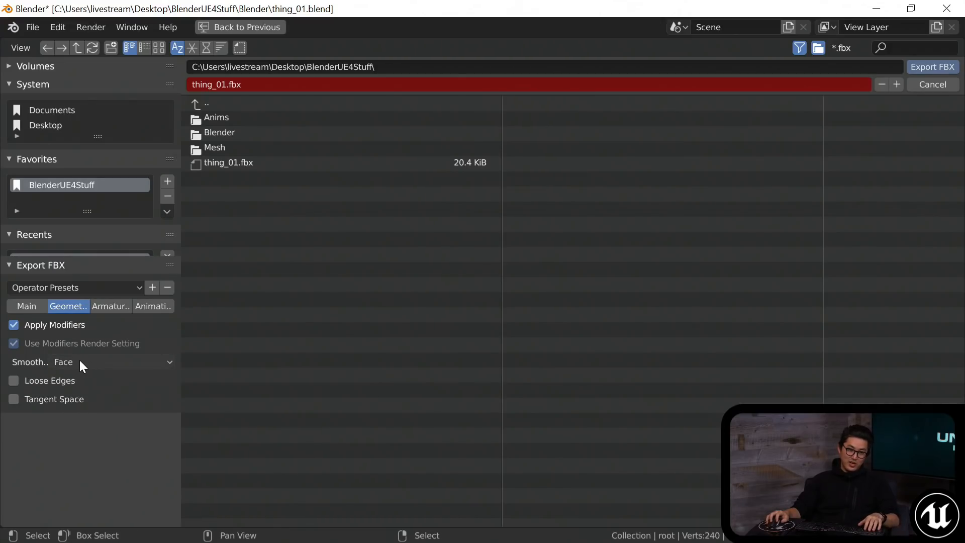
left_click(110, 306)
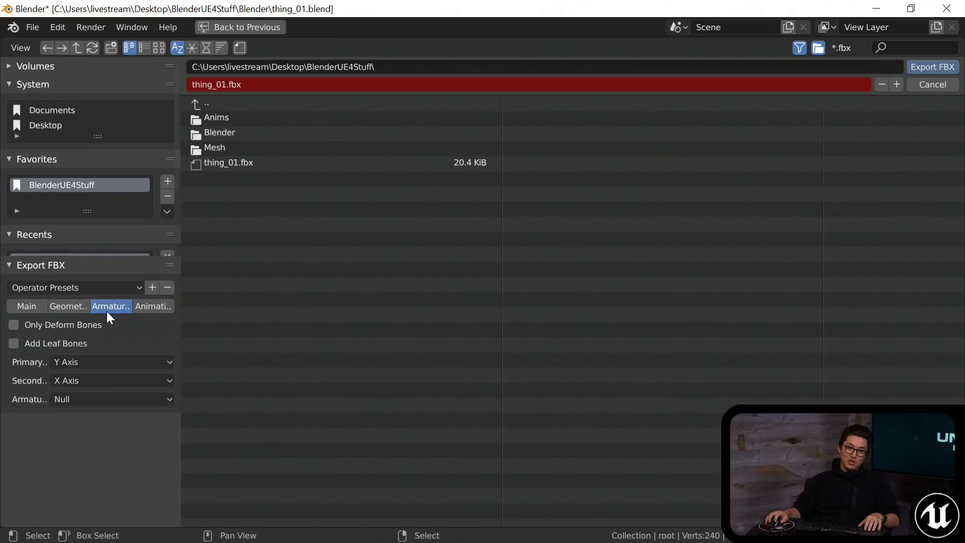
left_click(69, 327)
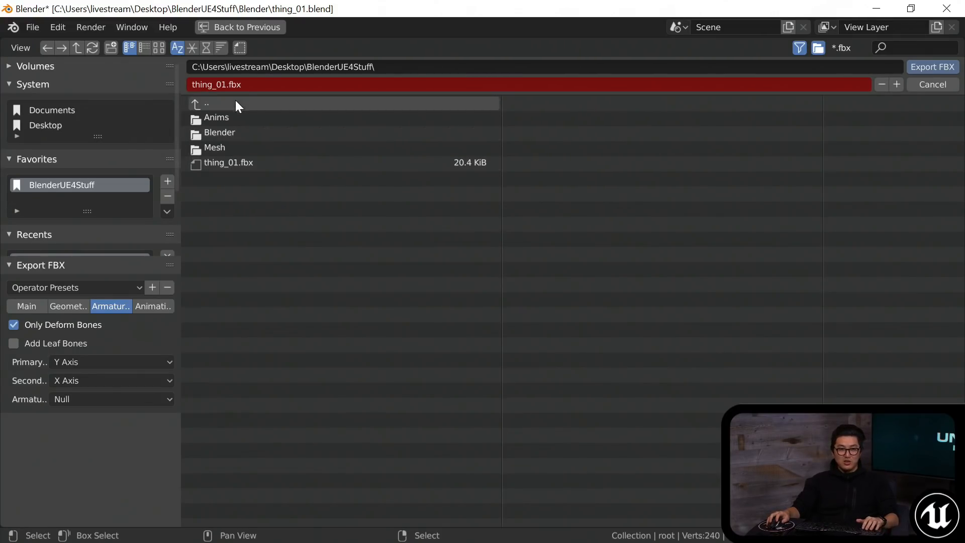
Name the export SKM_thing_01.fbx, export it to the BlenderUE4Stuff folder, and save the Blender file.
left_click(230, 83)
left_click(222, 84)
key("Left")
type("SKM_")
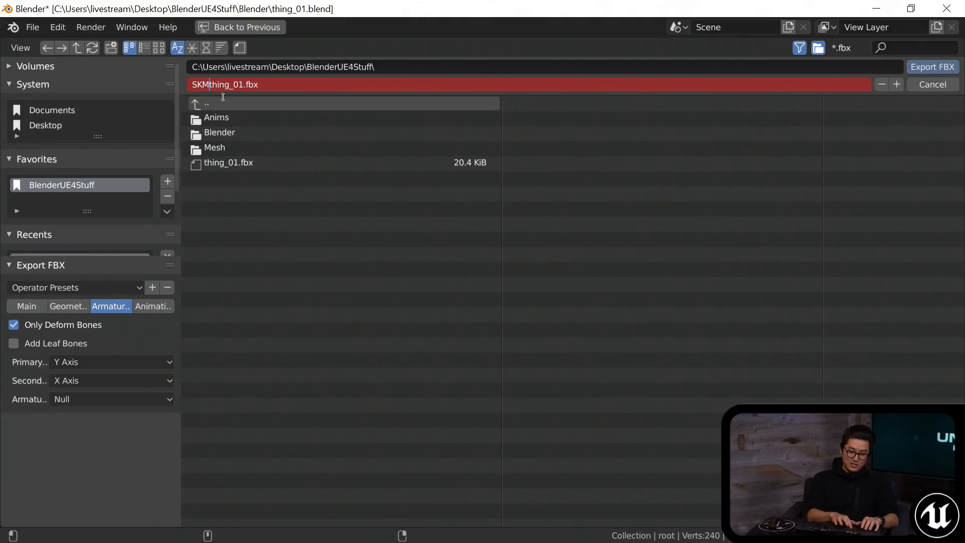
left_click(234, 84)
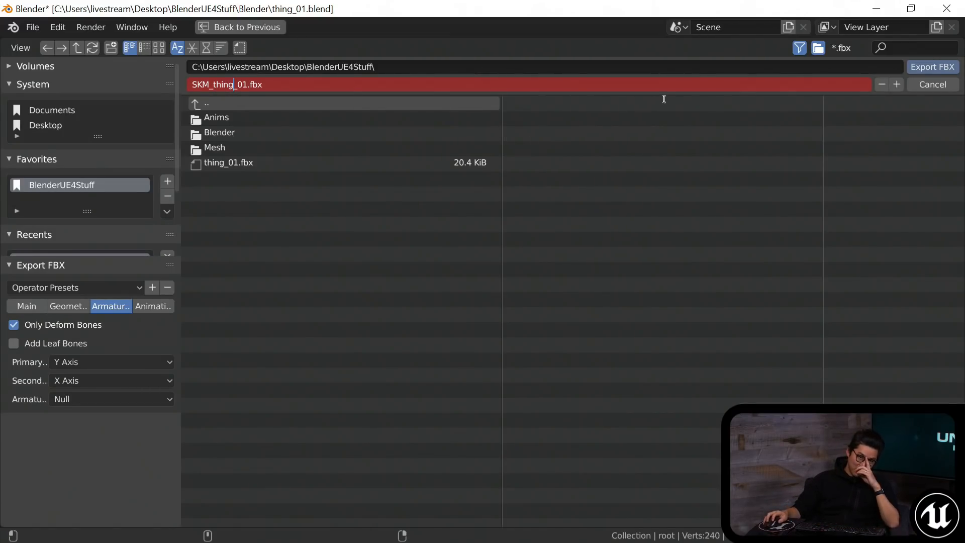
left_click(927, 67)
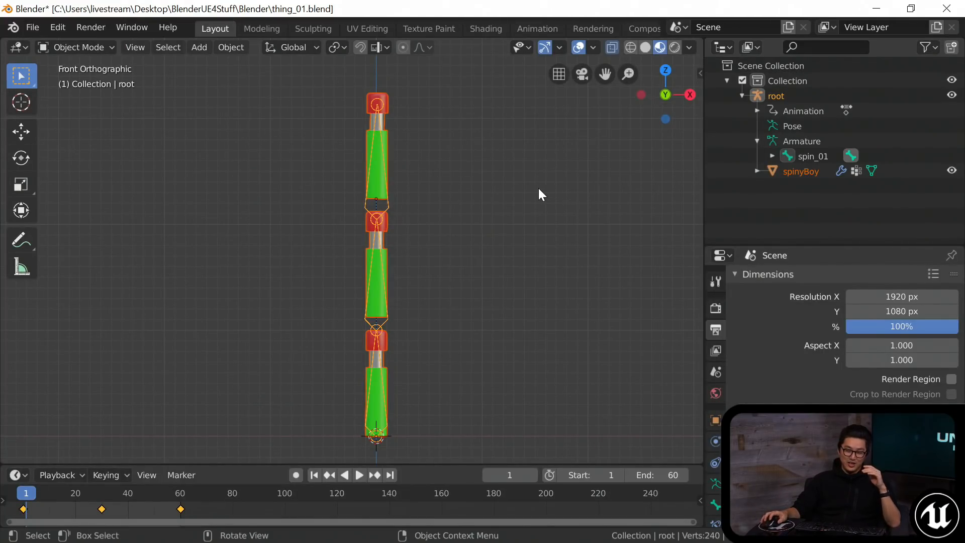
key("ctrl+s")
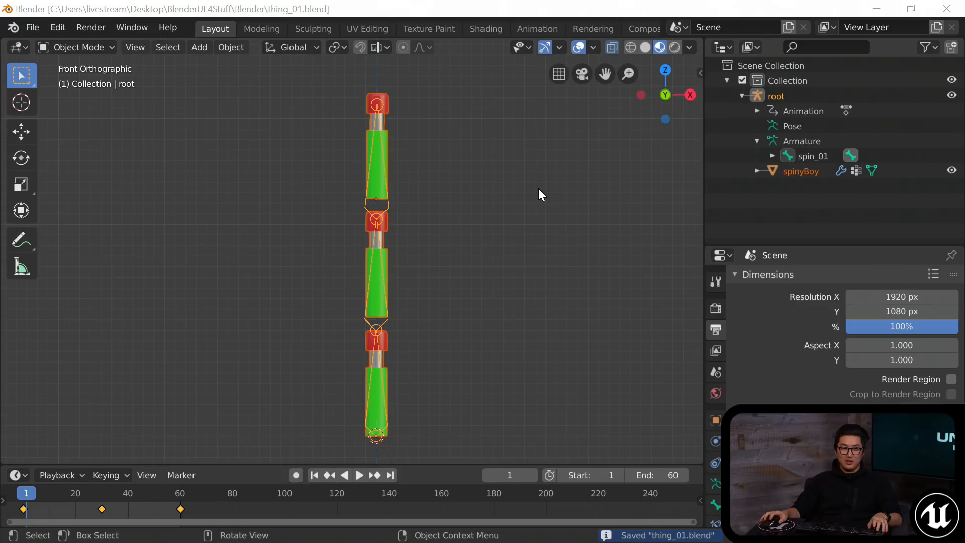
Switch to Unreal Editor, save the level, and start importing SKM_thing_01.fbx into the Geometry content folder.
key("alt+Tab")
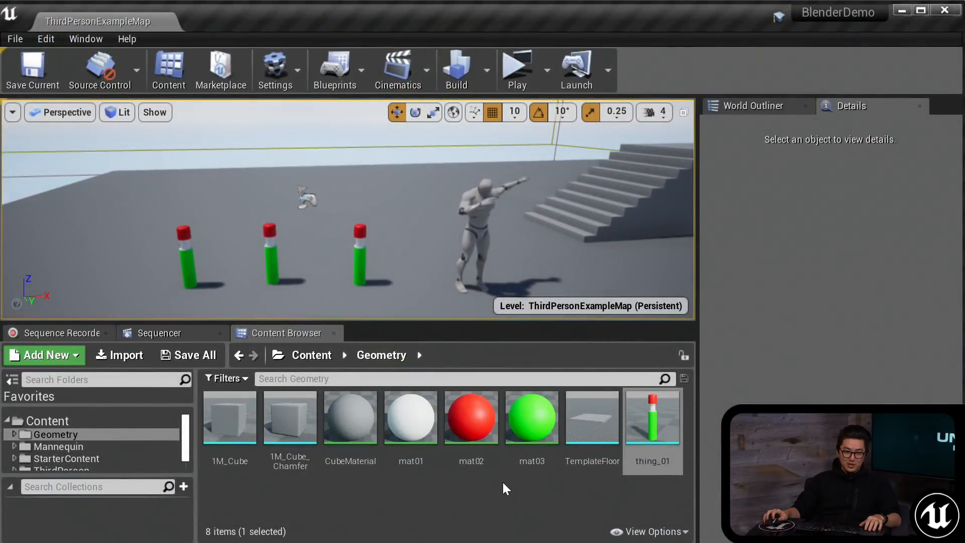
left_click(427, 492)
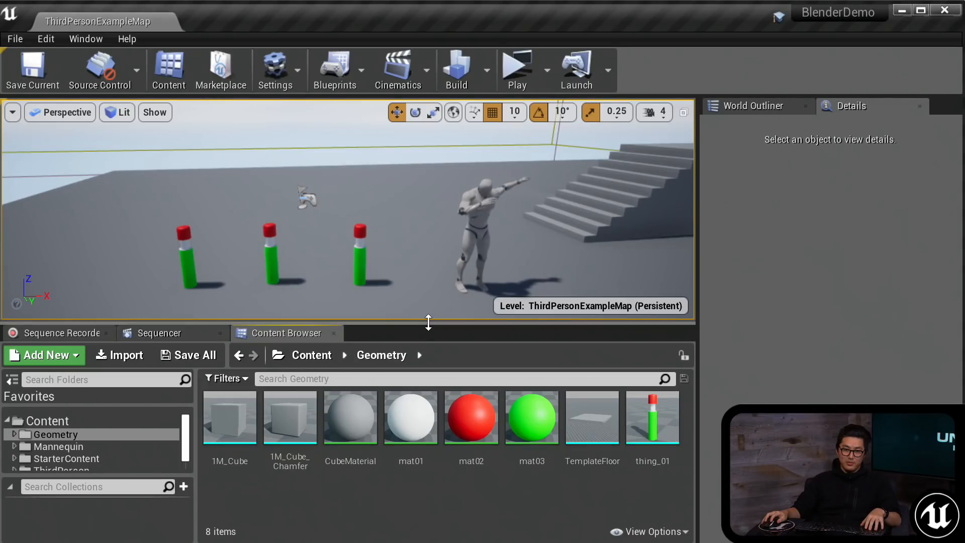
left_click_drag(427, 319, 431, 305)
key("ctrl+s")
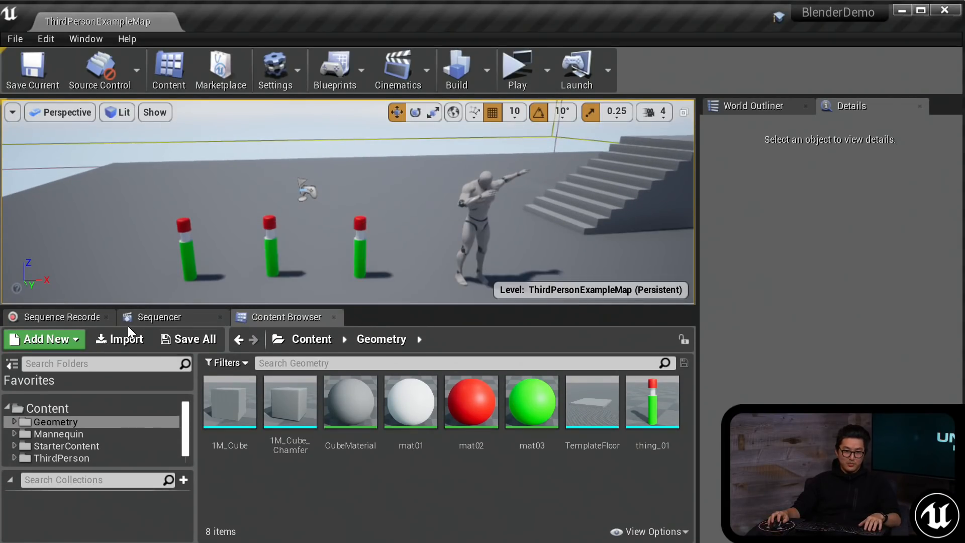
left_click(125, 337)
left_click(309, 158)
left_click(357, 342)
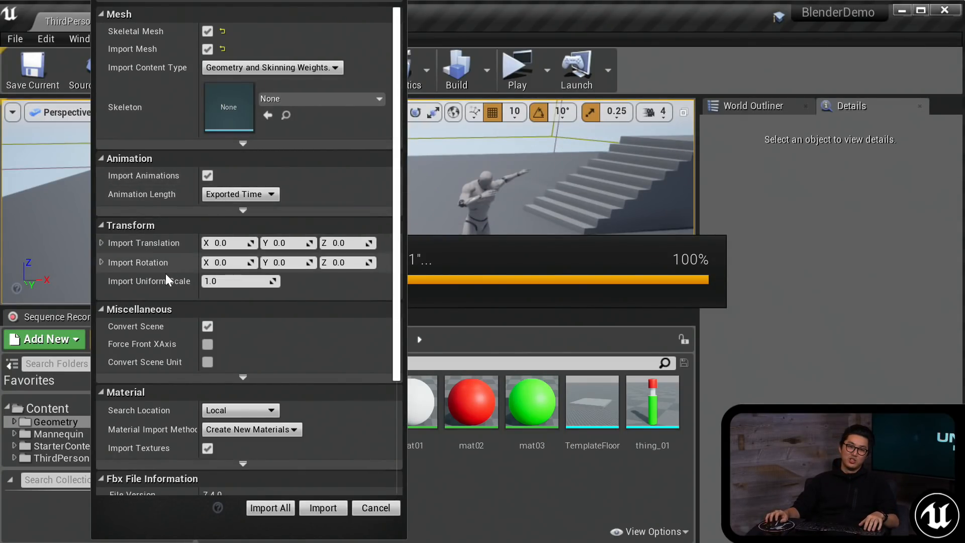
Review the FBX import options, import the file as a skeletal mesh with its animations, and save all new assets.
scroll(175, 322, "down", 1)
scroll(186, 332, "down", 1)
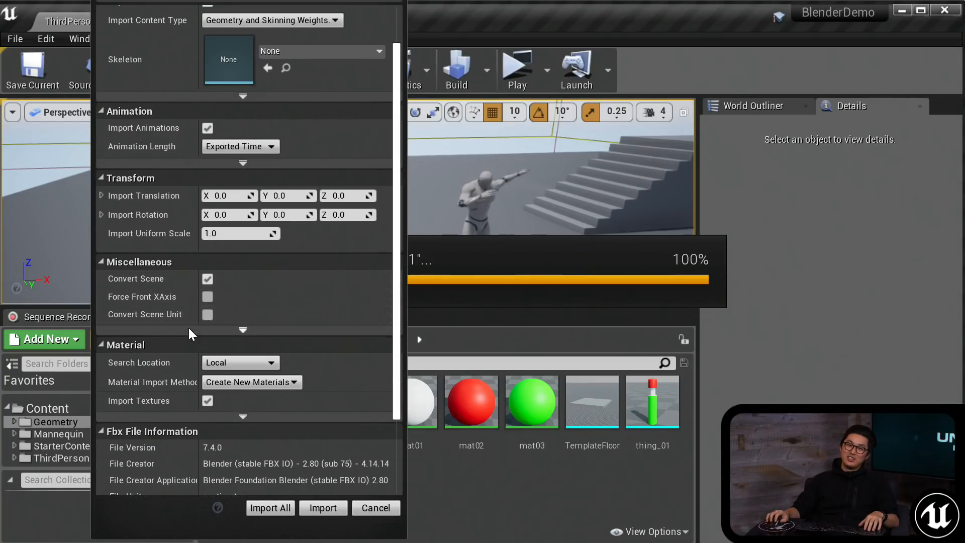
scroll(356, 379, "up", 1)
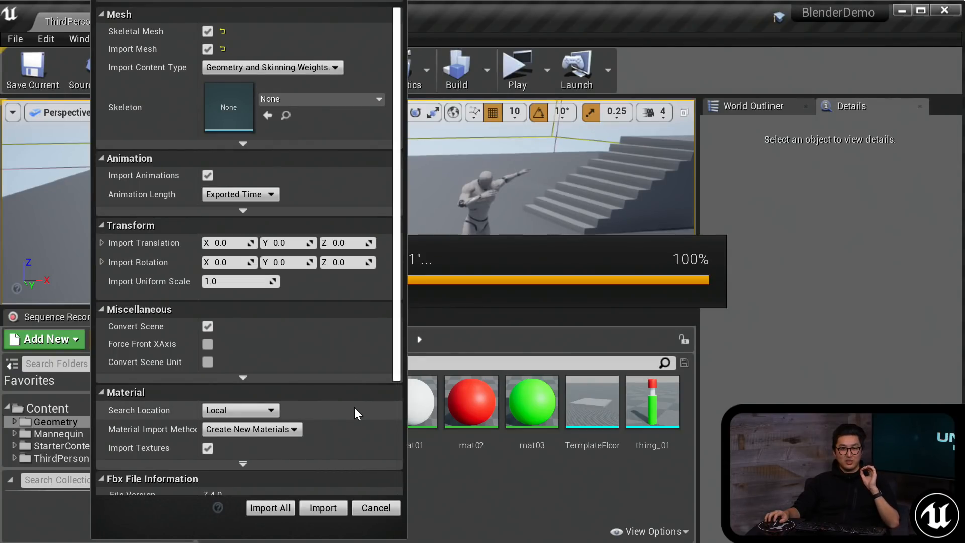
left_click(318, 507)
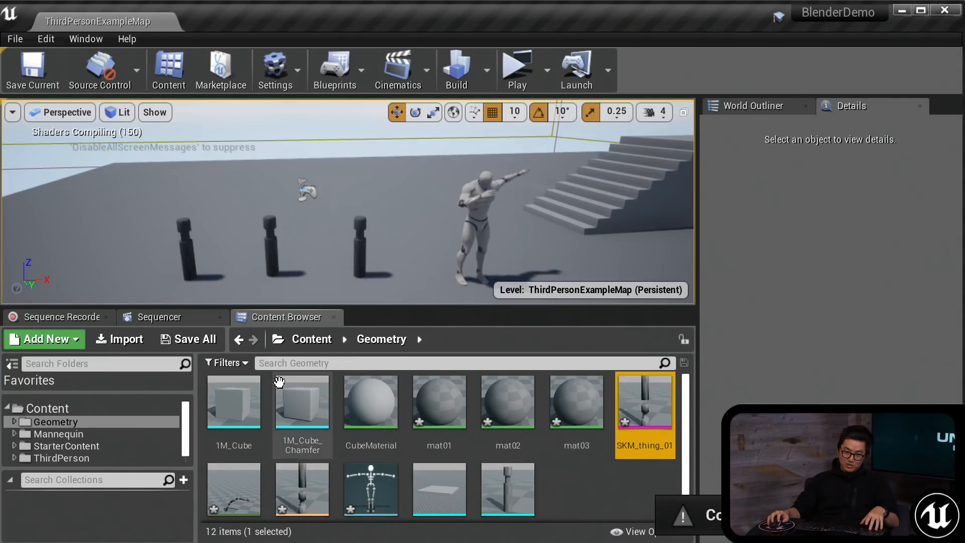
left_click(203, 342)
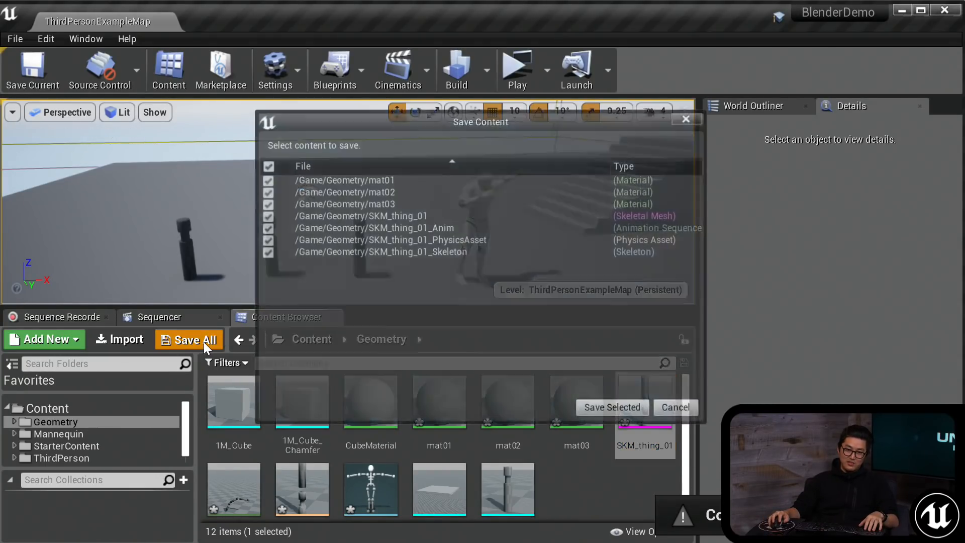
left_click(601, 408)
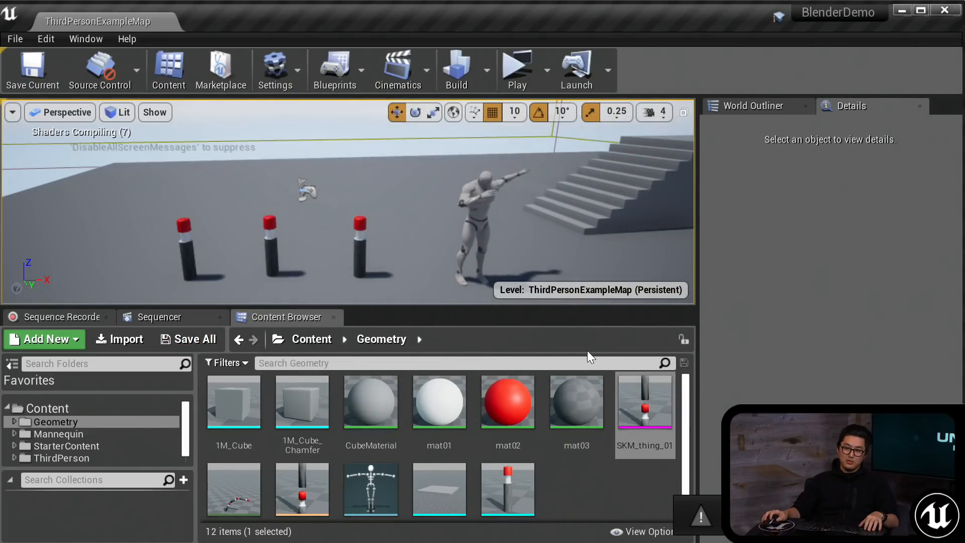
Enlarge the Content Browser, open the SKM_thing_01 skeletal mesh, inspect it up close in its preview, and close its editor.
right_click_drag(423, 249, 463, 274)
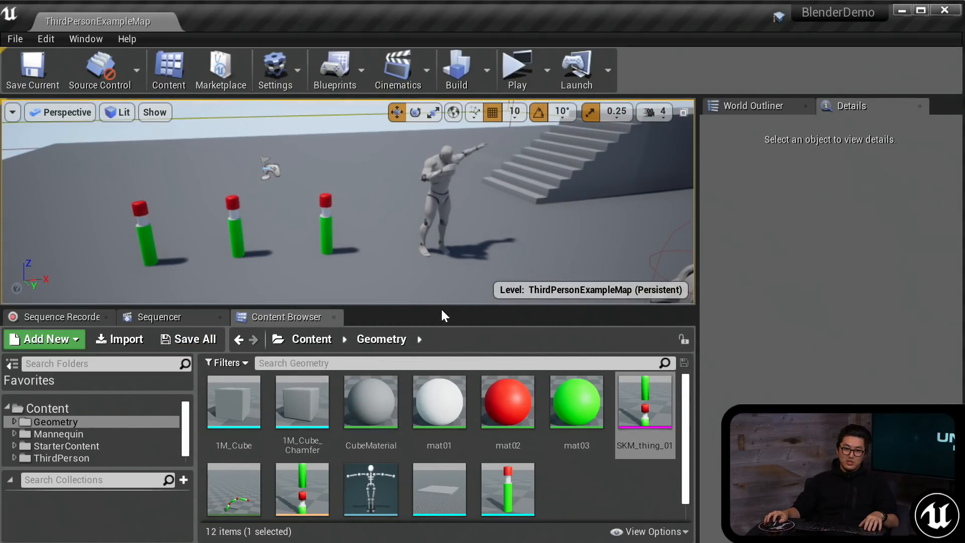
left_click_drag(443, 306, 442, 268)
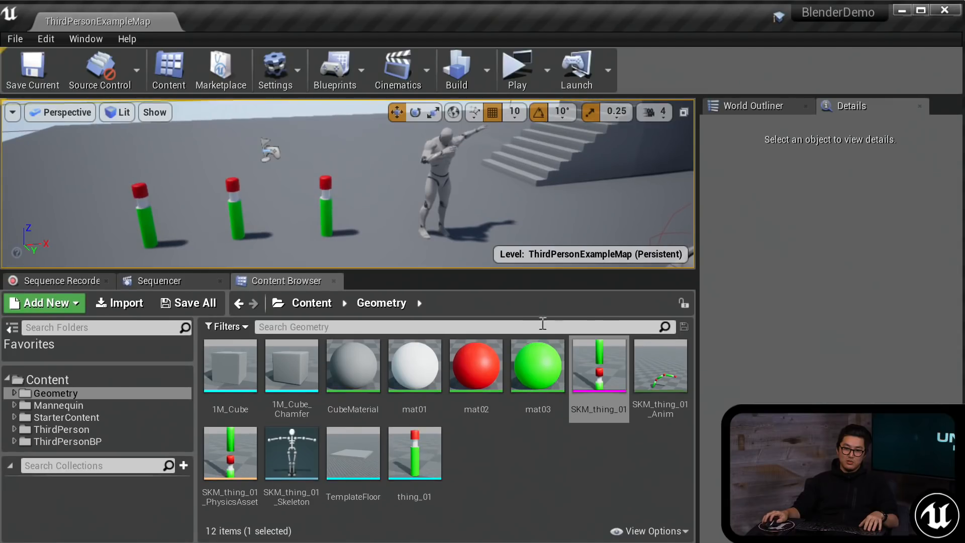
double_click(602, 367)
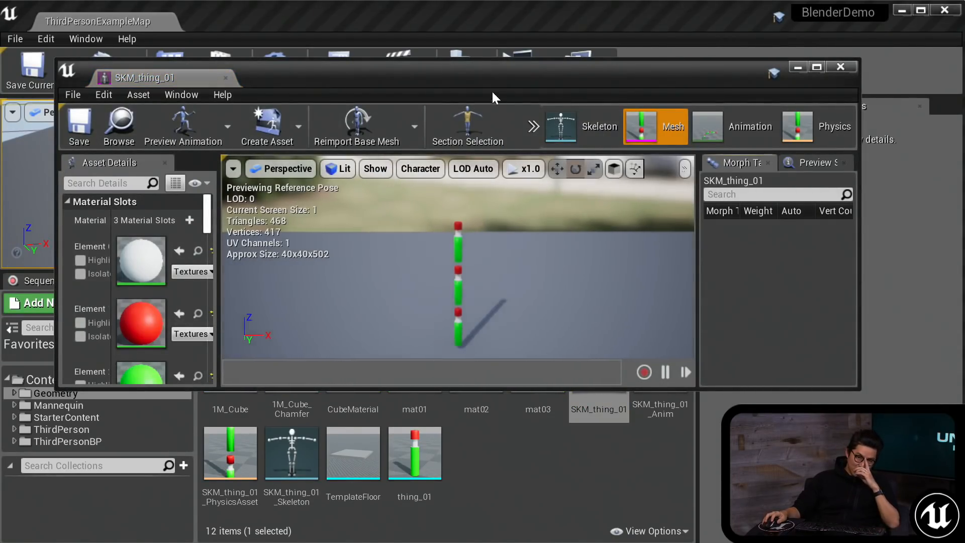
double_click(487, 68)
right_click_drag(459, 282, 474, 307)
key("w")
key("s")
double_click(518, 6)
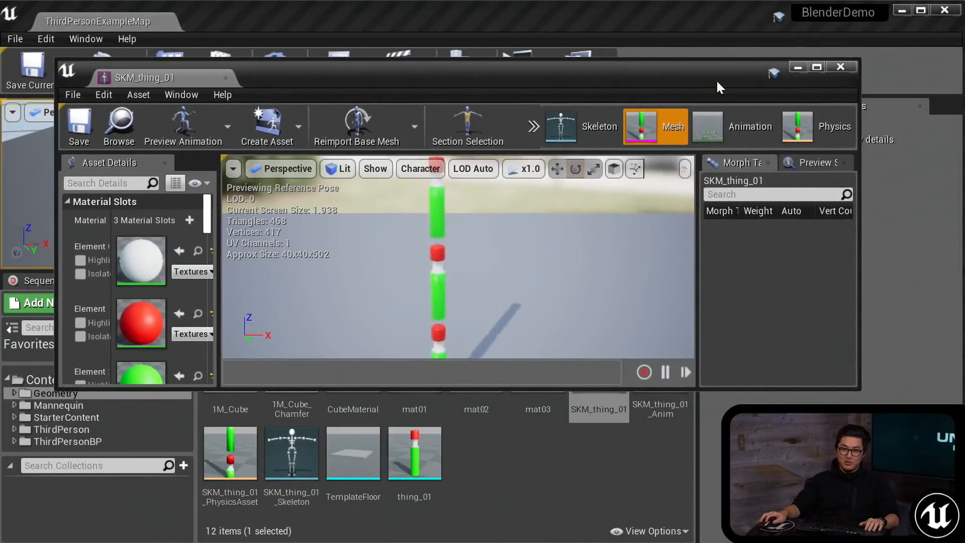
left_click(839, 66)
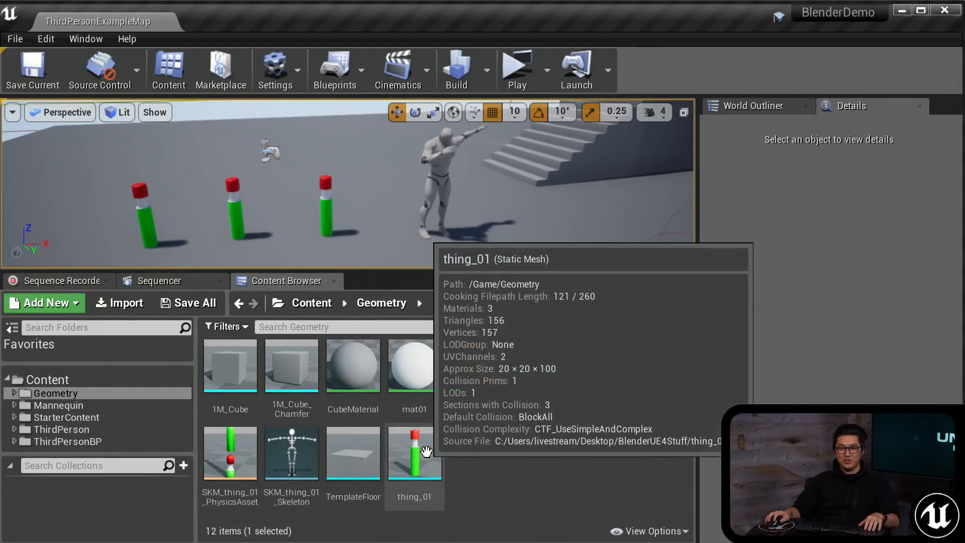
Open the SKM_thing_01_Skeleton asset and examine its bone hierarchy and previewed mesh.
double_click(312, 455)
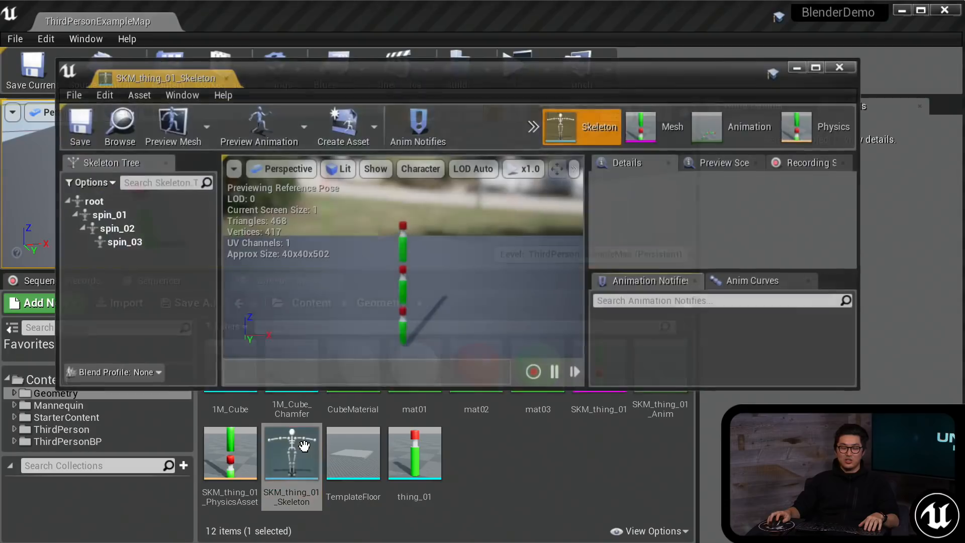
double_click(357, 66)
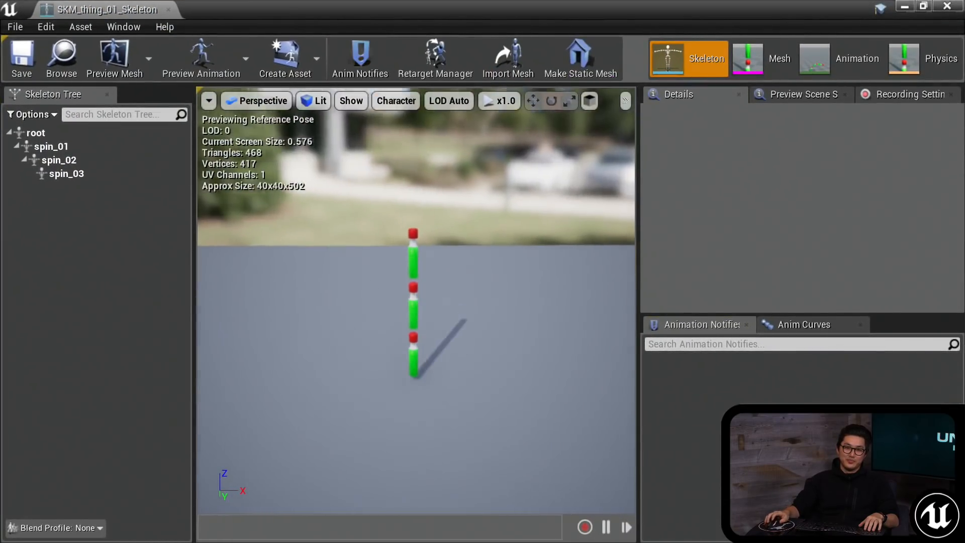
scroll(454, 307, "up", 5)
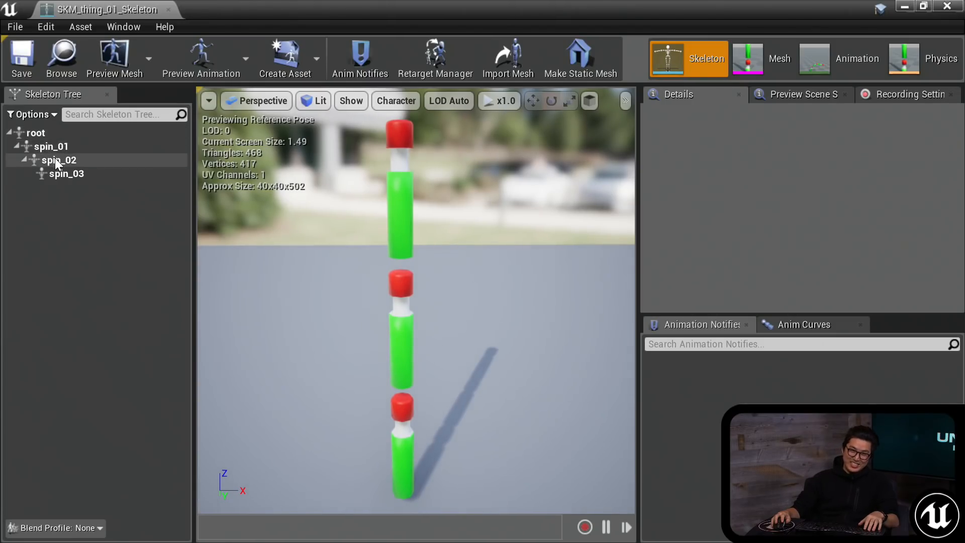
mouse_move(421, 358)
left_mouse_down()
mouse_move(402, 359)
mouse_move(421, 358)
left_mouse_up()
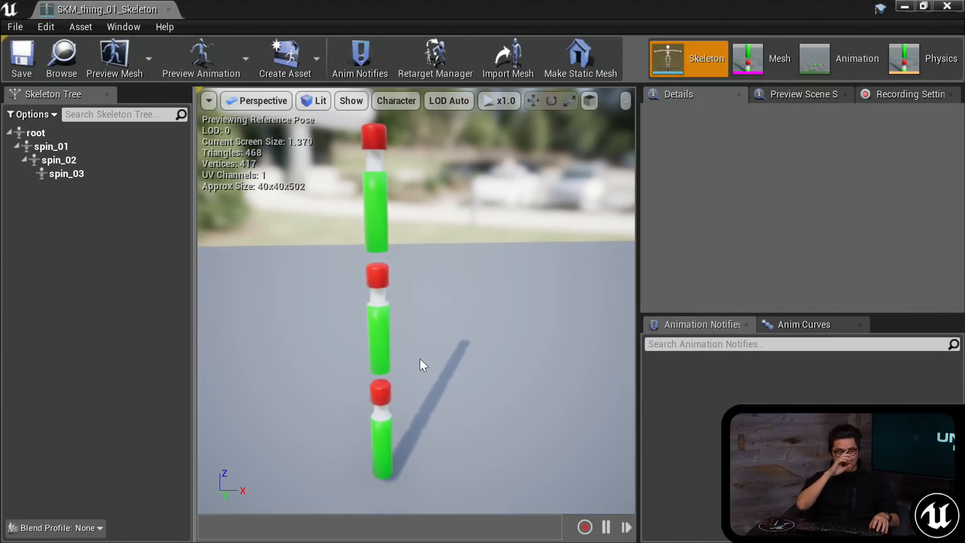
Compare the skeleton hierarchy with the root armature in Blender, return to Unreal Editor, and close the skeleton asset.
key("alt+Tab")
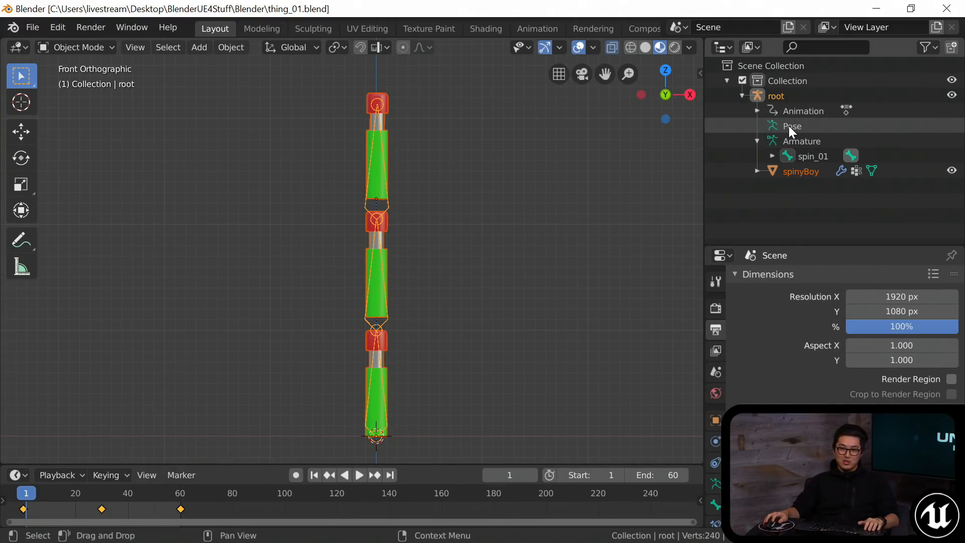
left_click(792, 140)
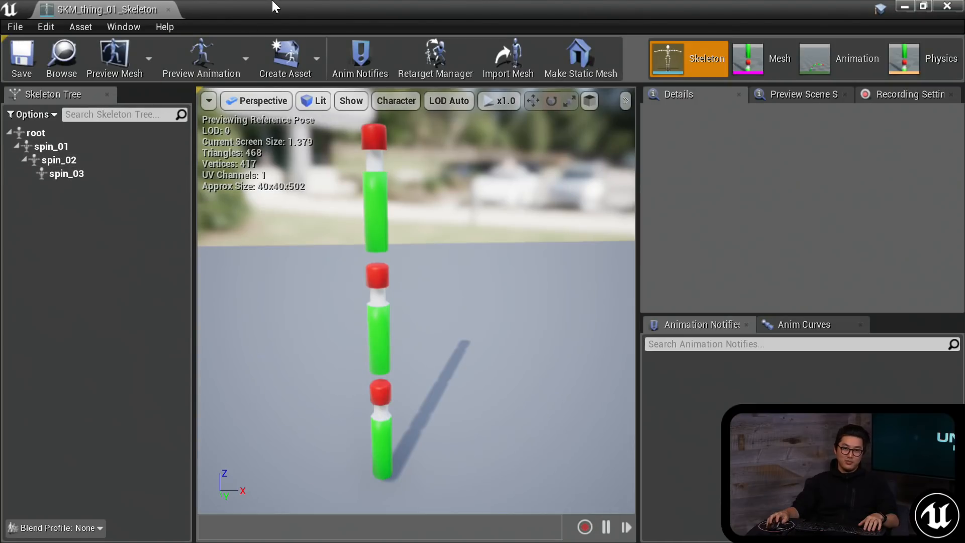
left_click_drag(317, 11, 562, 75)
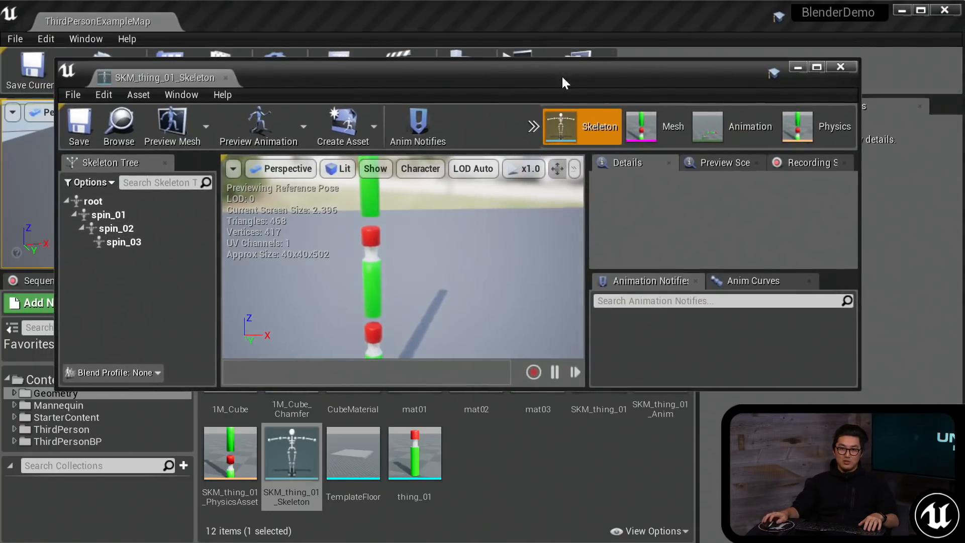
left_click(841, 67)
Place the SKM_thing_01 skeletal mesh on the level floor near the stairs.
right_click_drag(347, 184, 322, 169)
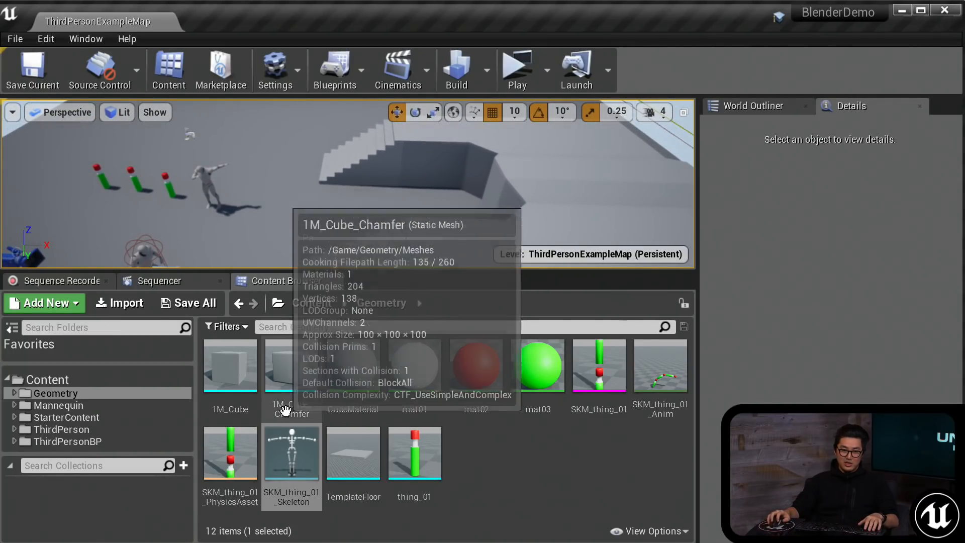
left_click(597, 366)
left_click_drag(418, 252, 347, 215)
right_click_drag(347, 215, 371, 214)
mouse_move(392, 270)
left_mouse_down()
mouse_move(396, 296)
mouse_move(396, 278)
left_mouse_up()
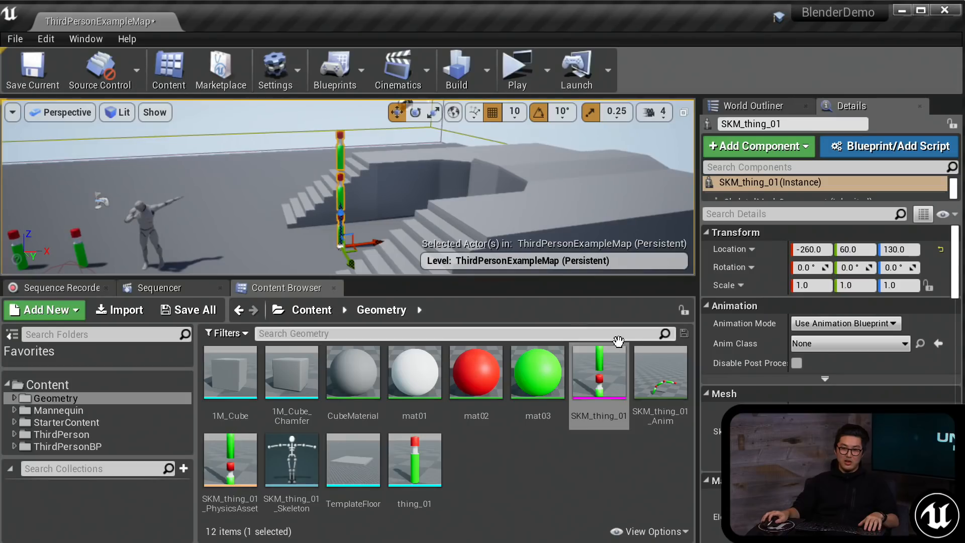
Set the placed mesh to Use Animation Asset with SKM_thing_01_Anim as its animation, and save the level.
left_click(809, 325)
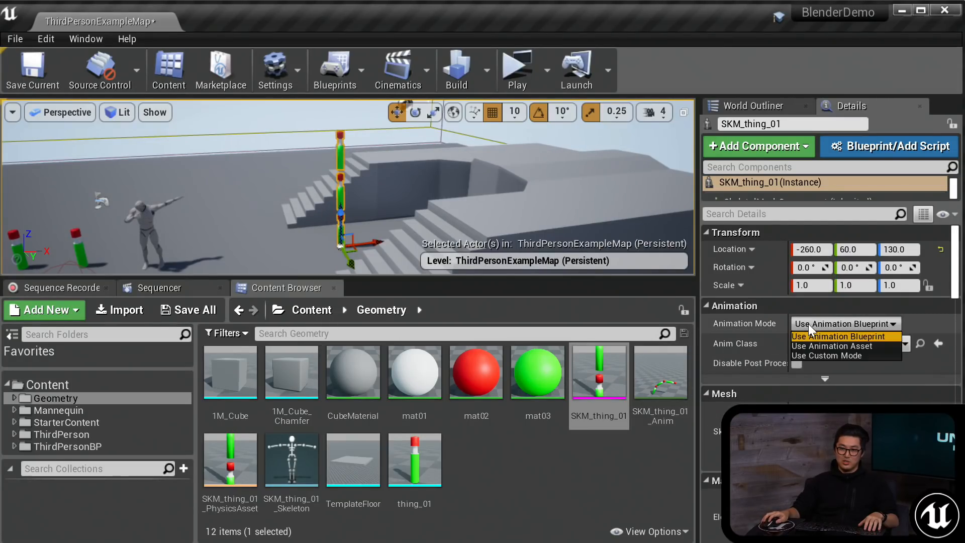
left_click(822, 346)
left_click_drag(660, 377, 797, 363)
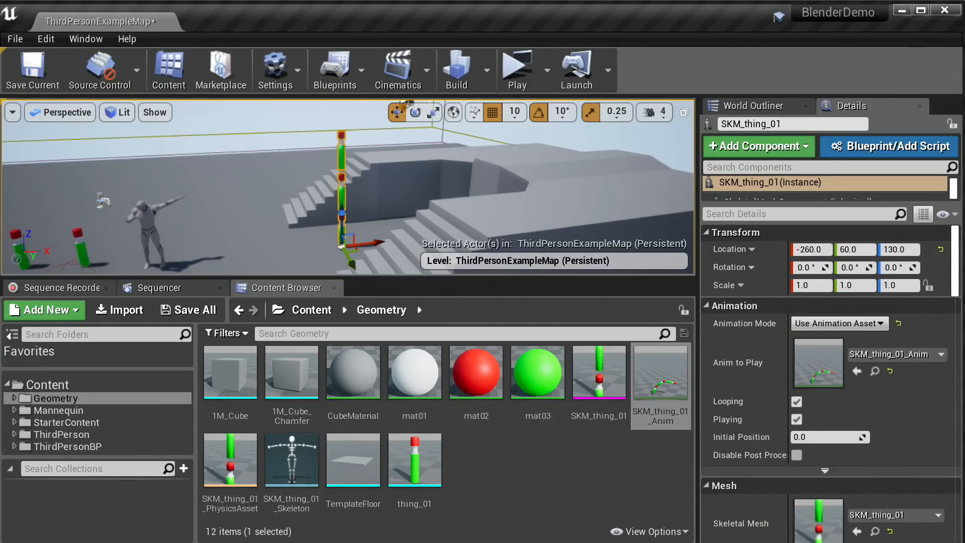
middle_click_drag(529, 227, 520, 215)
key("ctrl+s")
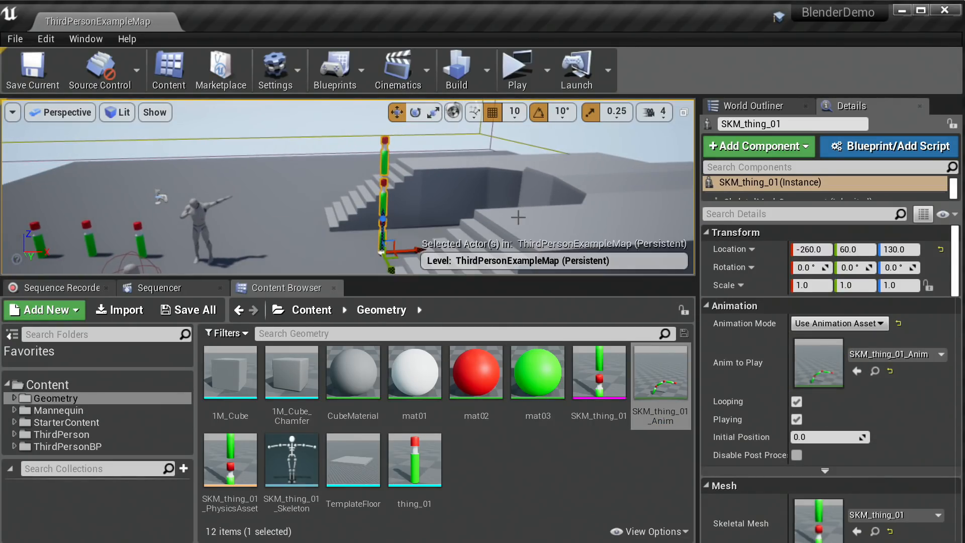
Play the level in a maximized preview, run the character around SKM_thing_01 to check its animation, and trigger the character's dab pose.
left_click(506, 81)
double_click(515, 11)
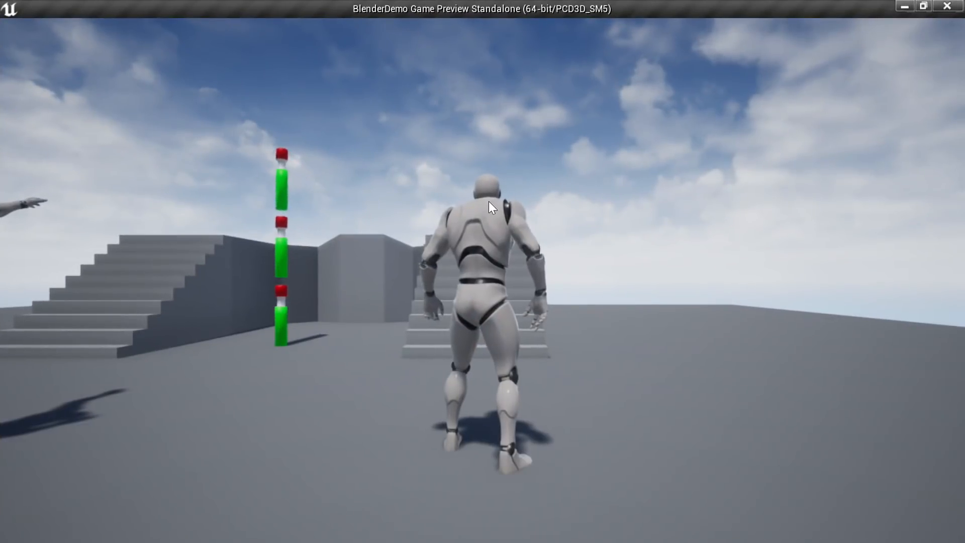
key("w")
key("d")
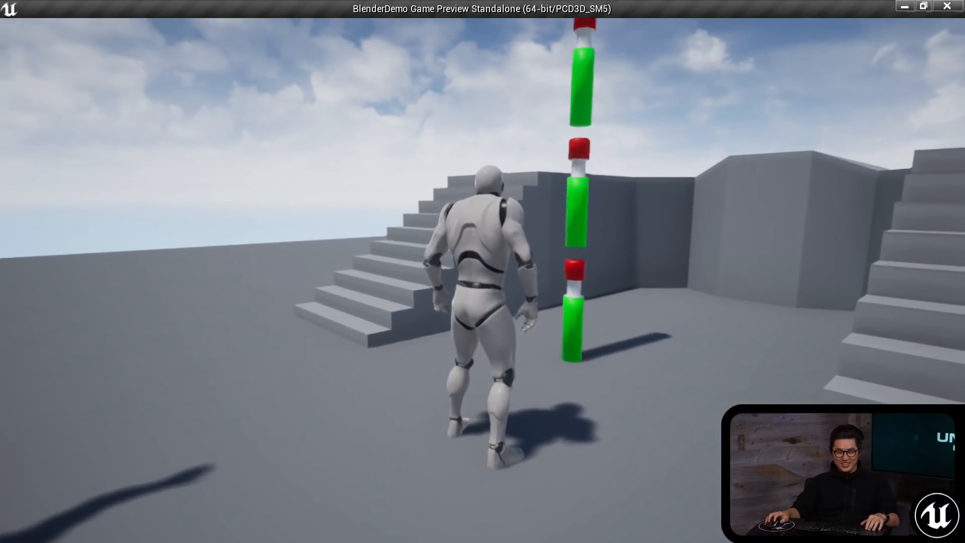
key("s")
key("w")
key("s")
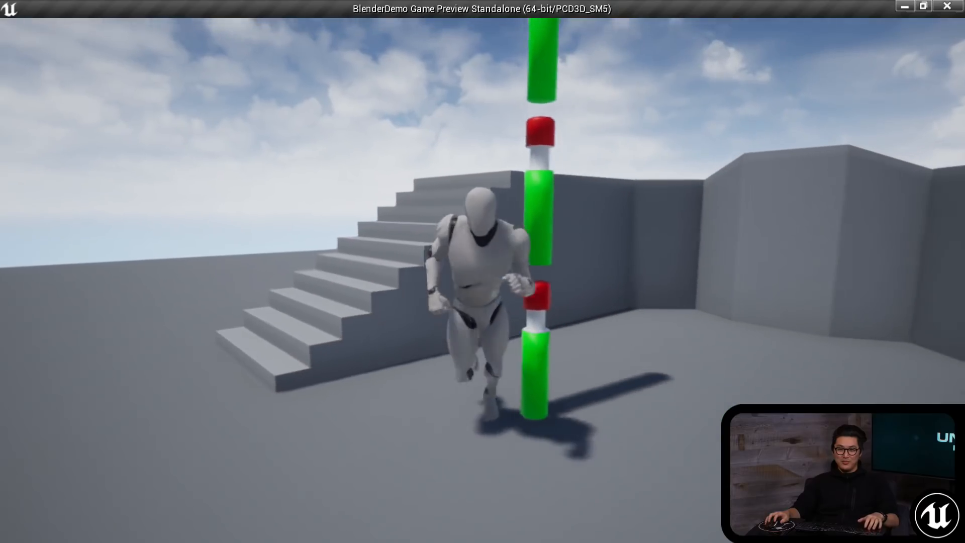
key("a")
key("w")
key("s")
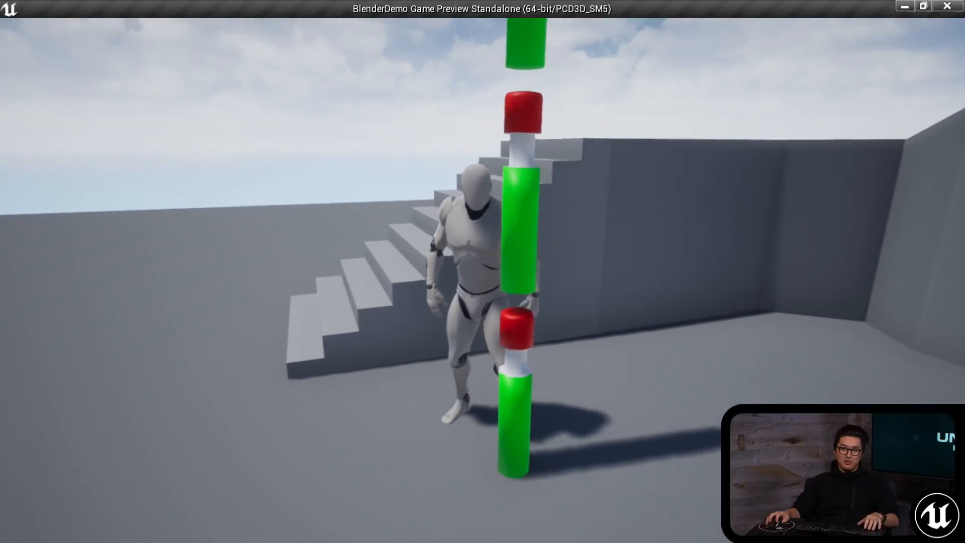
key("e")
key("e")
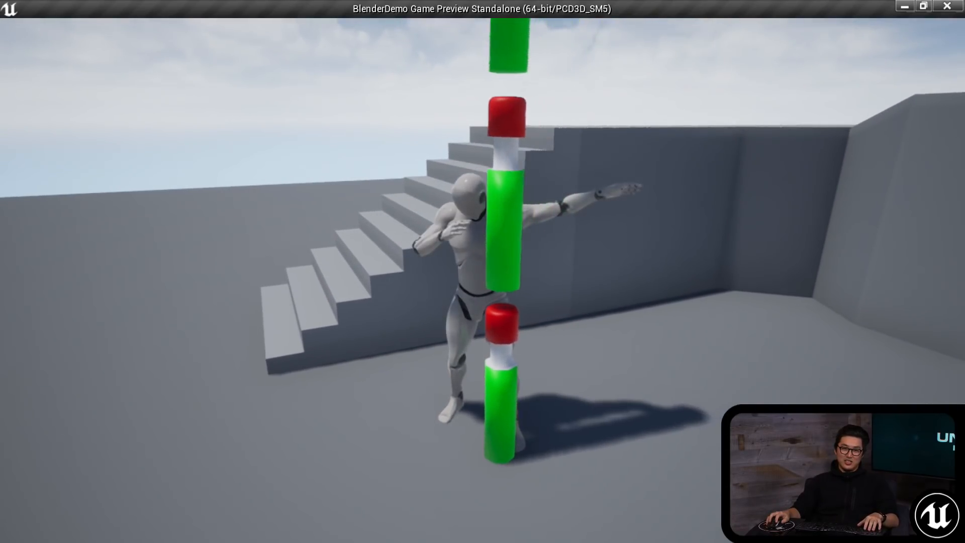
Run the character around the animated SKM_thing_01 in the level preview, face it toward the camera, and end the preview.
key("e")
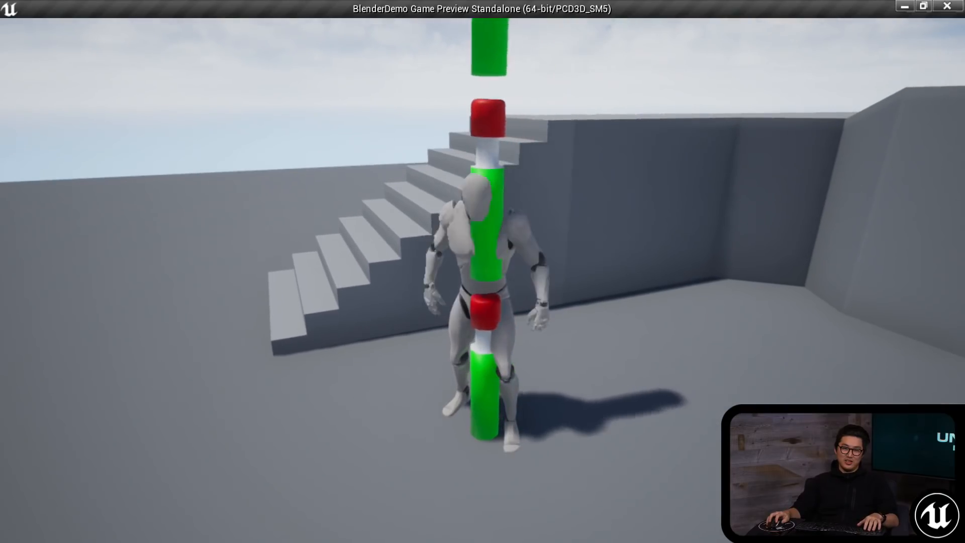
key("w")
key("s")
key("d")
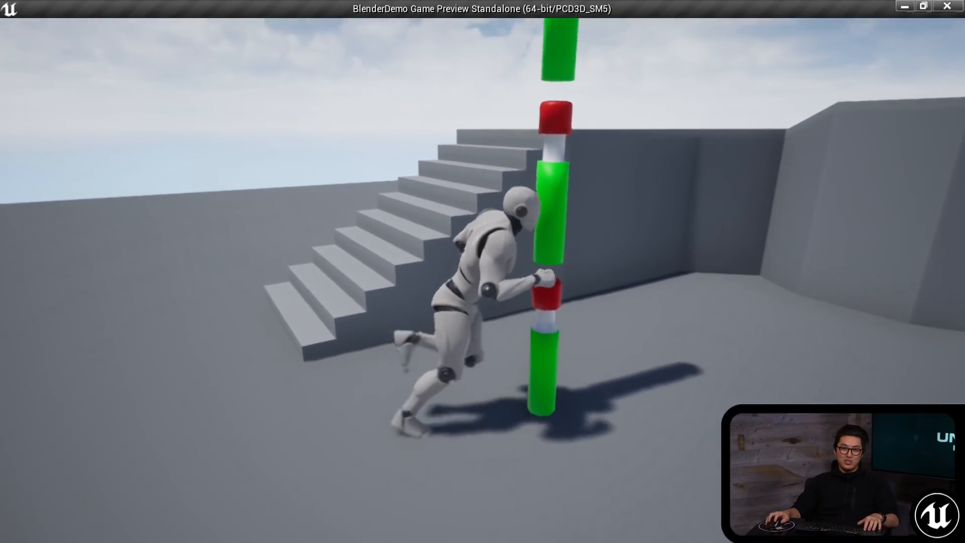
key("s")
key("w")
key("d")
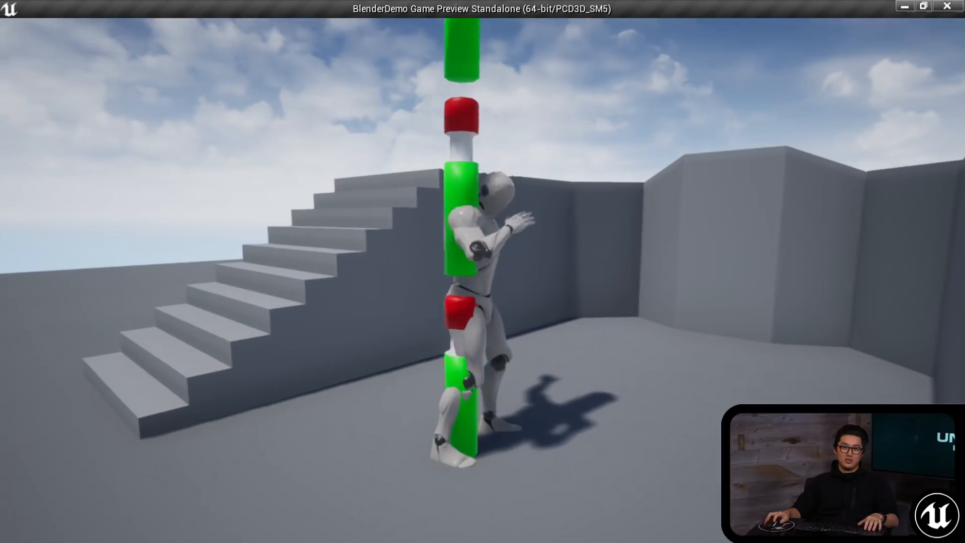
key("a")
key("s")
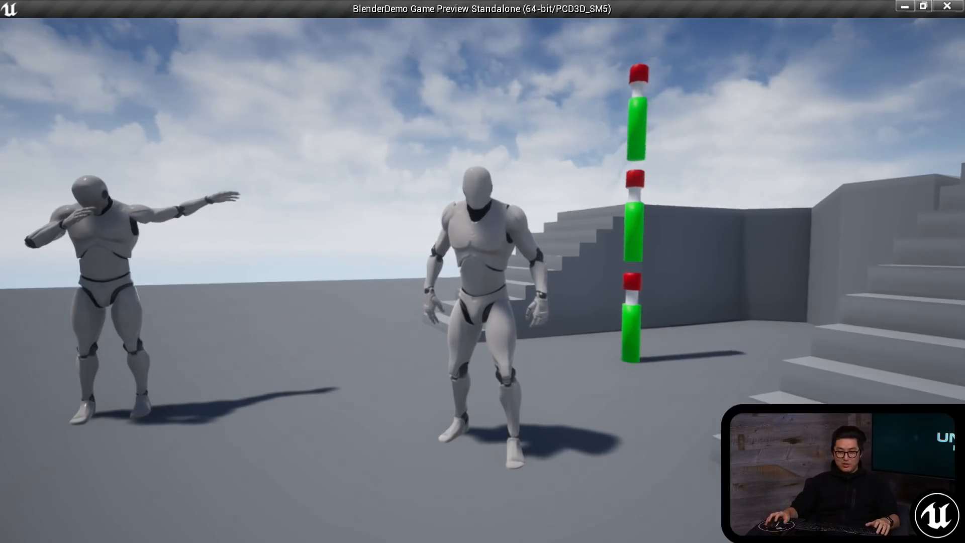
key("Escape")
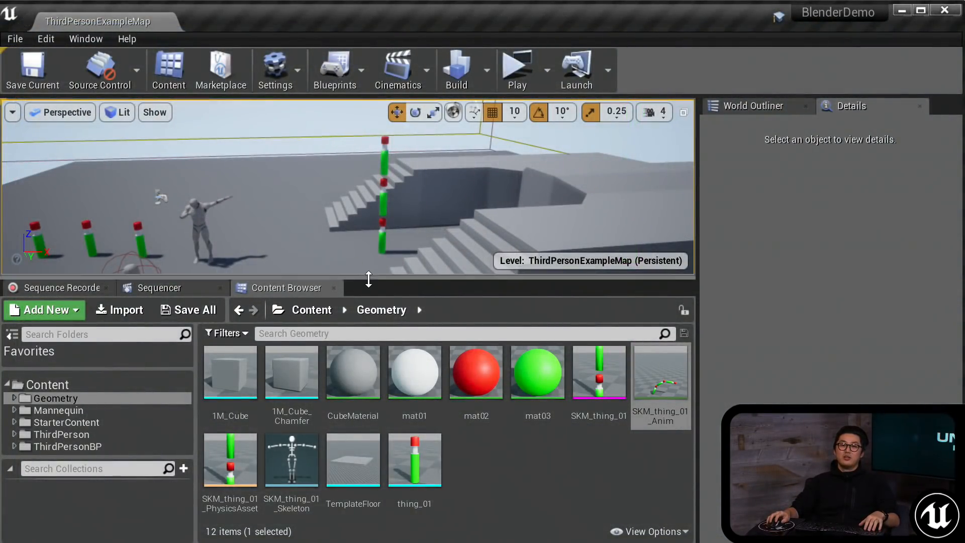
Open the SKM_thing_01_Skeleton asset in a maximized editor window and add a socket to the spin_03 bone.
mouse_move(370, 278)
left_mouse_down()
mouse_move(371, 244)
mouse_move(371, 278)
left_mouse_up()
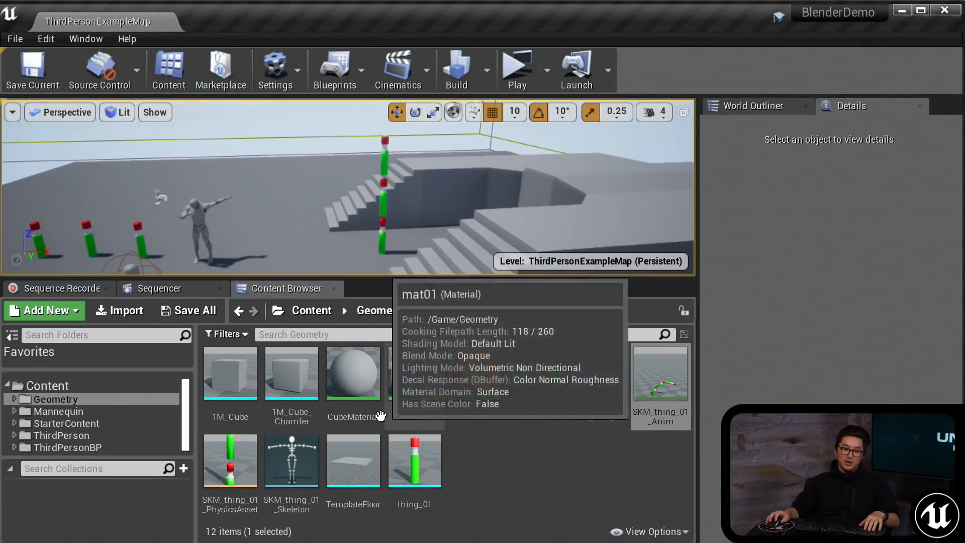
left_click(299, 454)
double_click(299, 453)
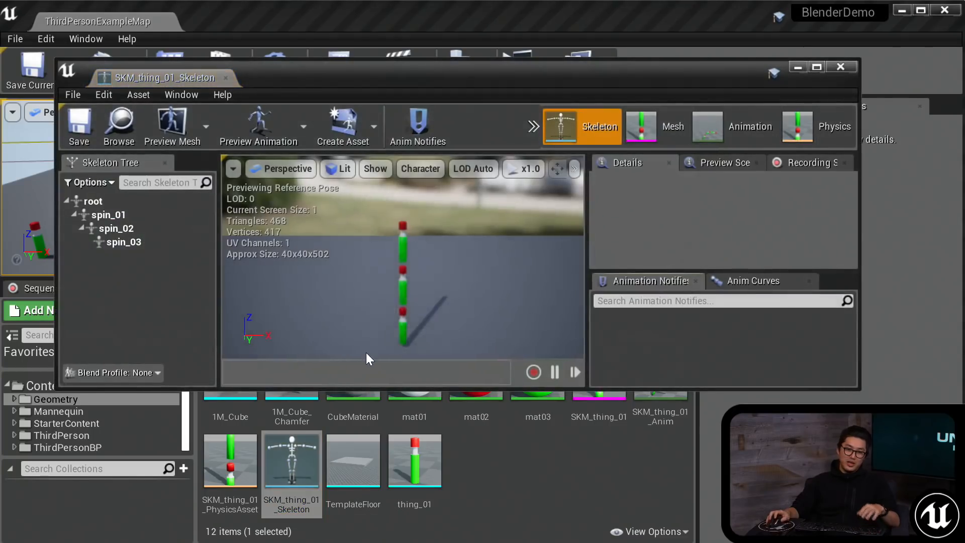
double_click(463, 76)
right_click_drag(400, 295, 401, 295)
key("w")
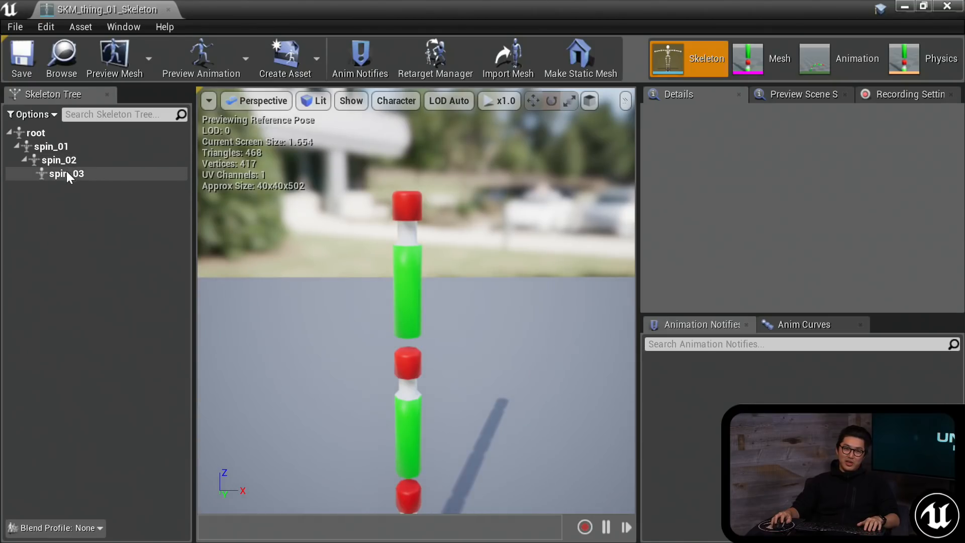
left_click(66, 174)
right_click(65, 173)
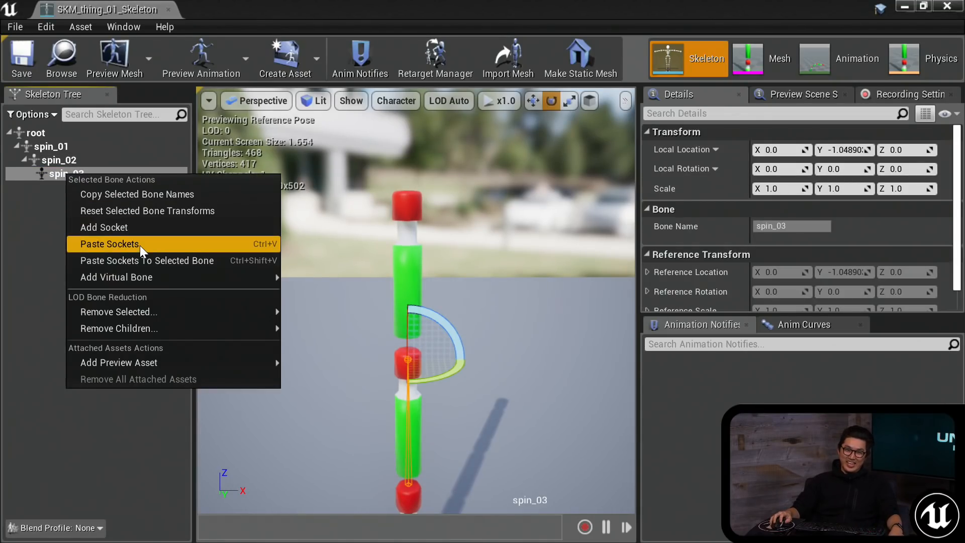
left_click(145, 231)
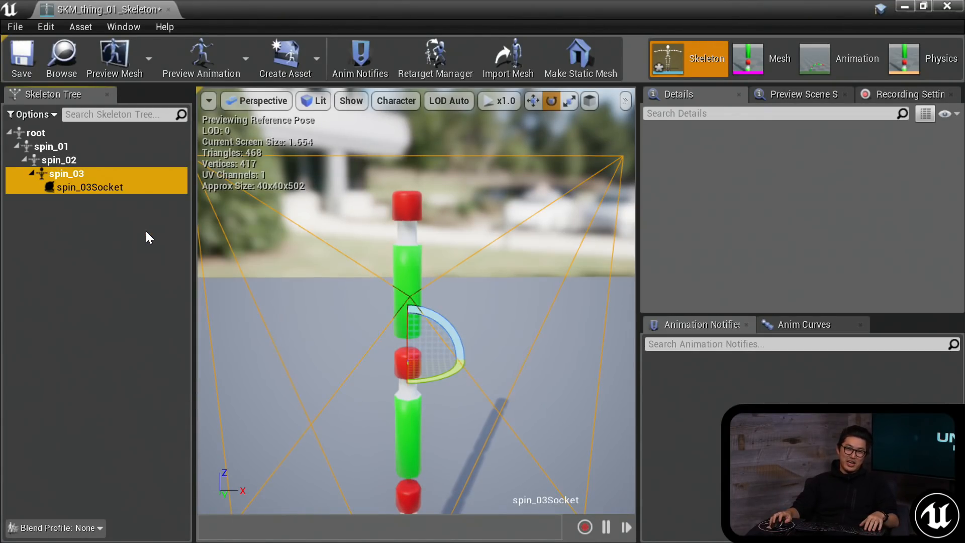
Move the spin_03 socket up to the top of the highest red cap, save the skeleton, and close its editor.
right_click_drag(417, 302, 382, 322, "alt")
left_click_drag(382, 322, 281, 317, "alt")
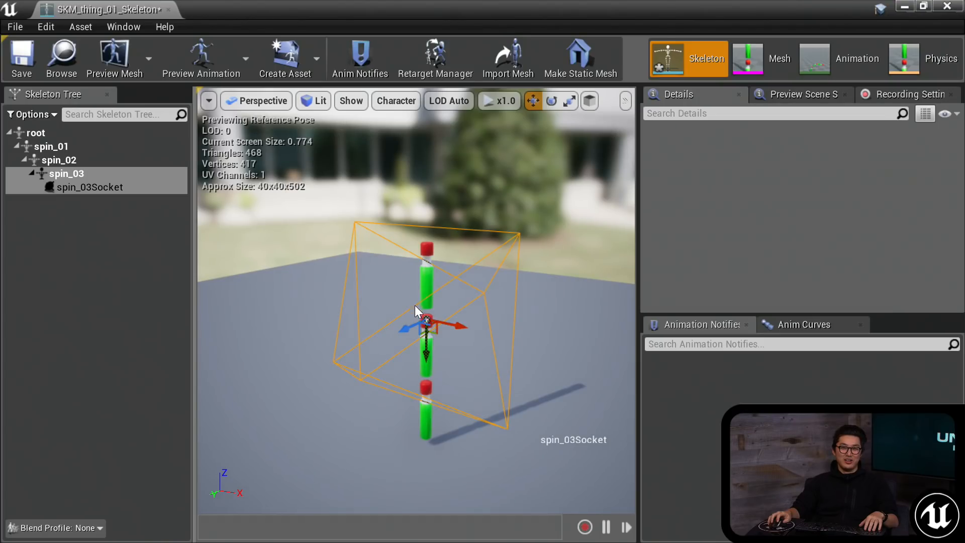
left_click_drag(427, 355, 433, 283)
right_click_drag(434, 277, 435, 259)
scroll(435, 276, "up", 4)
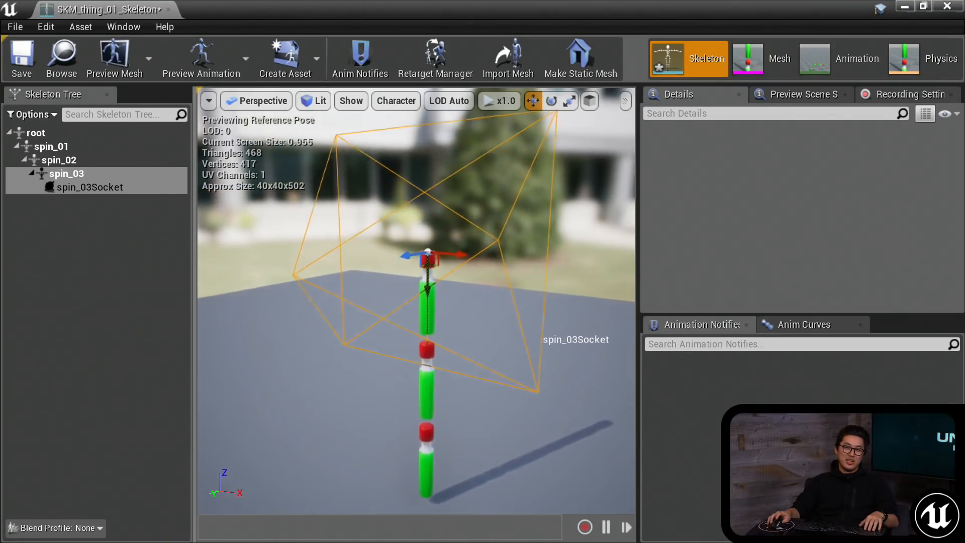
left_click(26, 59)
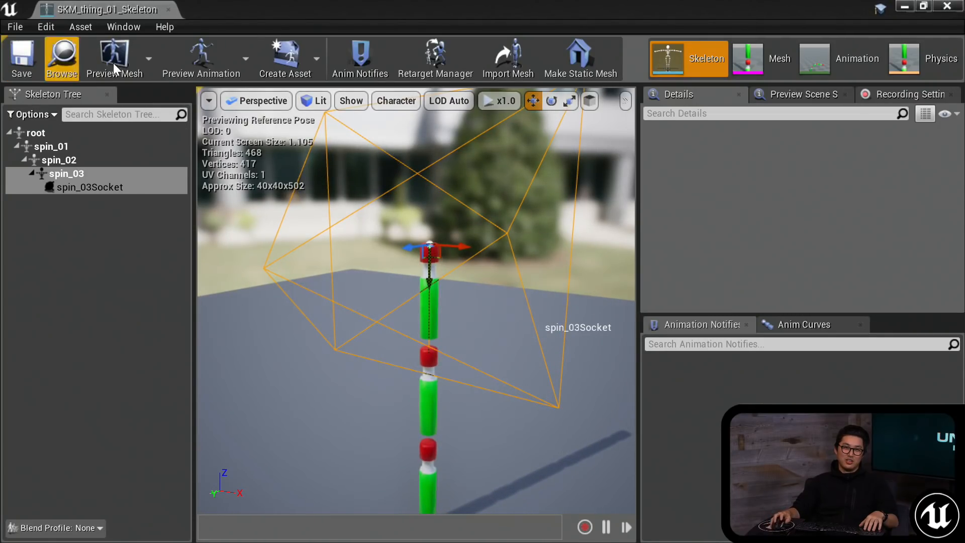
double_click(332, 9)
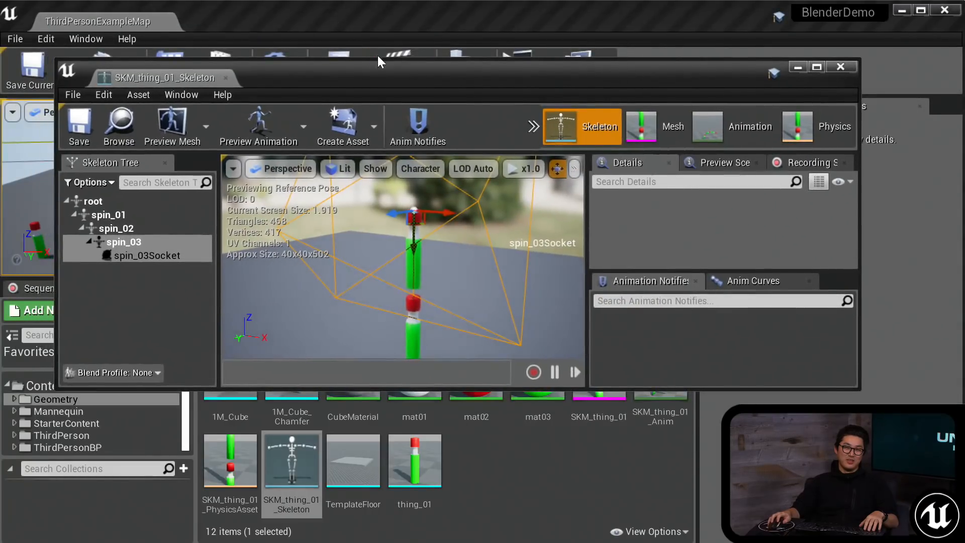
left_click(840, 67)
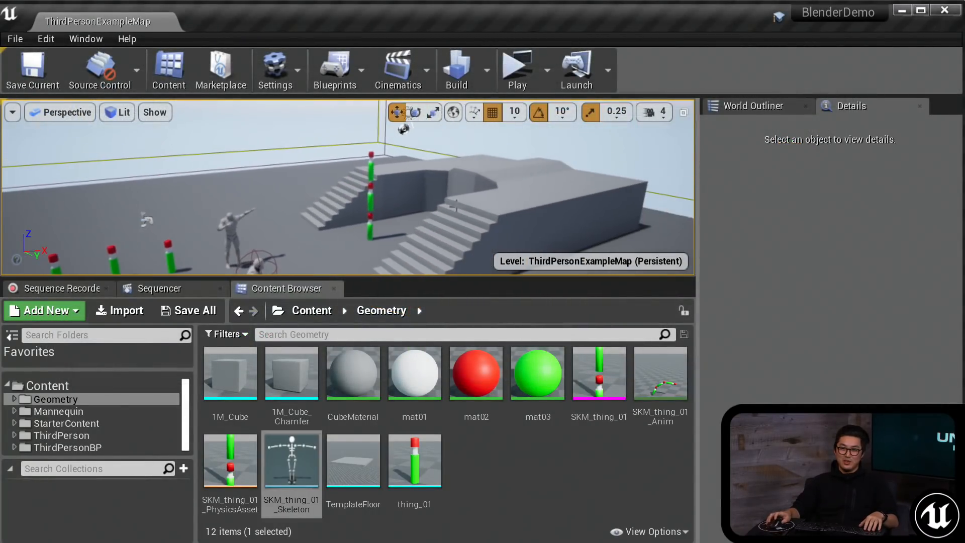
Show the World Outliner and enlarge the level viewport, framing the SKM_thing_01 mesh near the stairs.
left_click(778, 110)
right_click_drag(654, 144, 621, 138)
right_click_drag(427, 264, 427, 277)
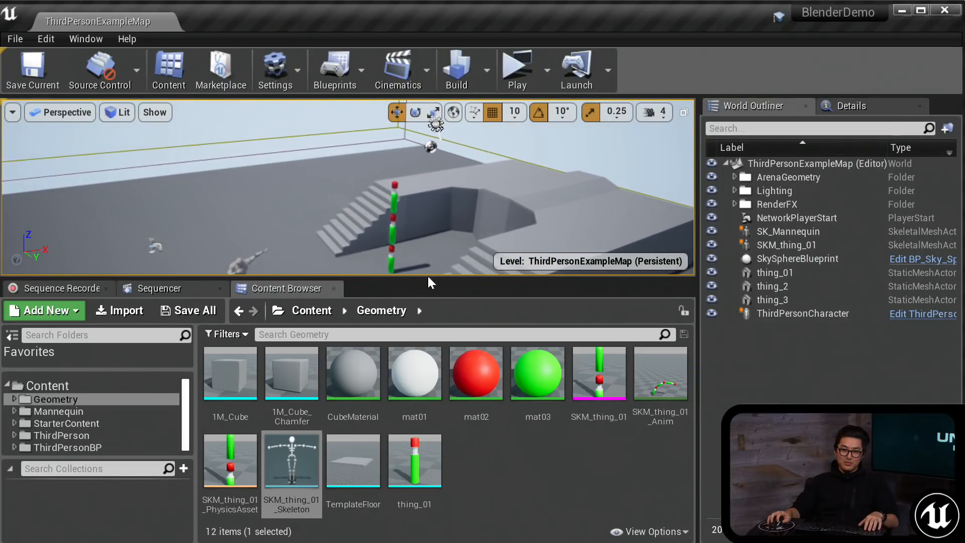
left_click_drag(433, 280, 434, 438)
right_click_drag(427, 201, 469, 153)
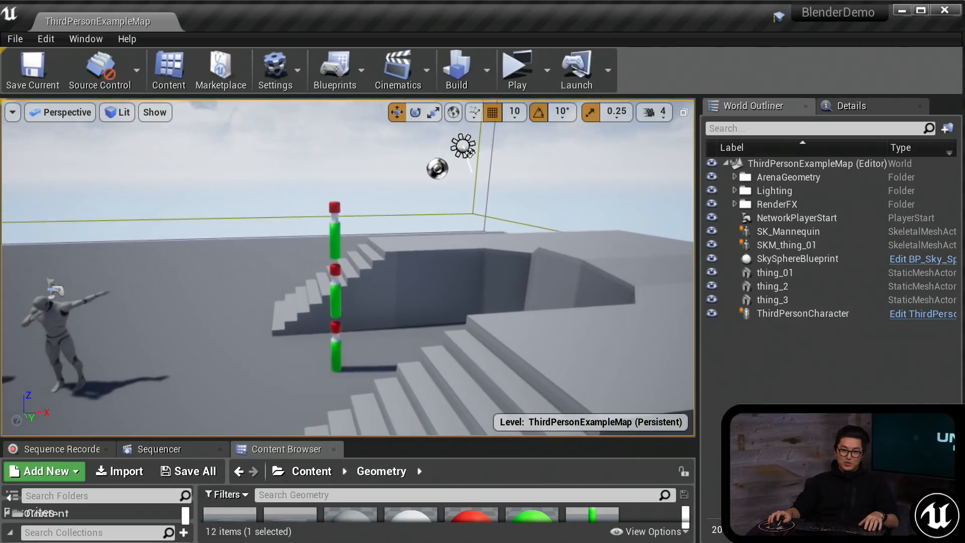
Duplicate the SKM_thing_01 actor in the level, placing the copy beside it toward the mannequin.
left_click(336, 301)
right_click_drag(336, 300, 309, 302)
right_click_drag(382, 341, 382, 341)
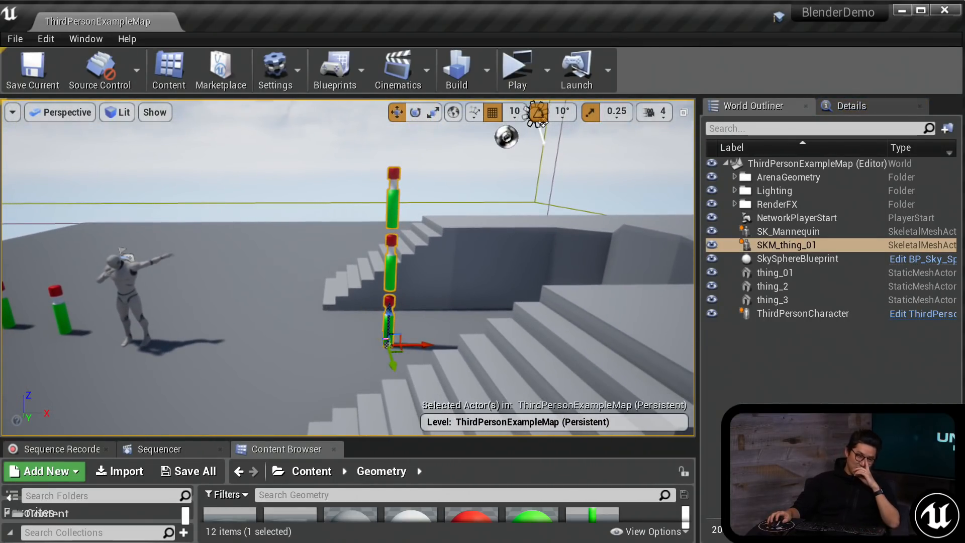
left_click_drag(420, 344, 358, 345, "alt")
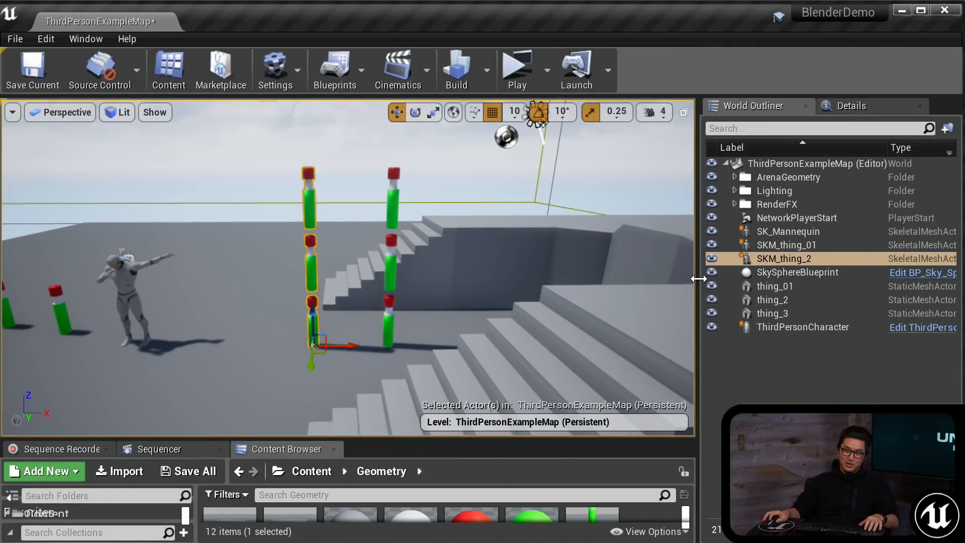
Attach the SKM_thing_2 copy to SKM_thing_01 at spin_03Socket in the World Outliner, and save the level.
left_click_drag(777, 260, 794, 242)
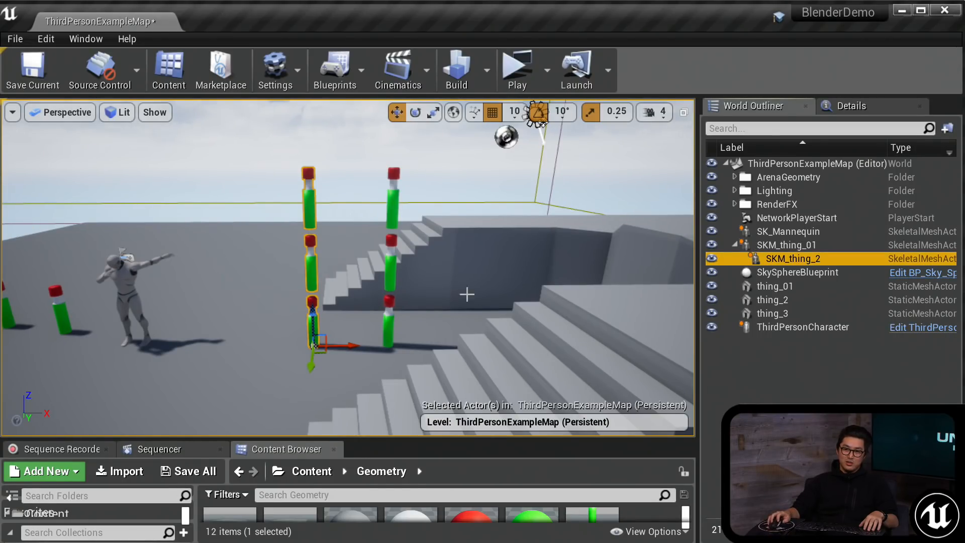
right_click_drag(420, 287, 396, 282)
key("ctrl+s")
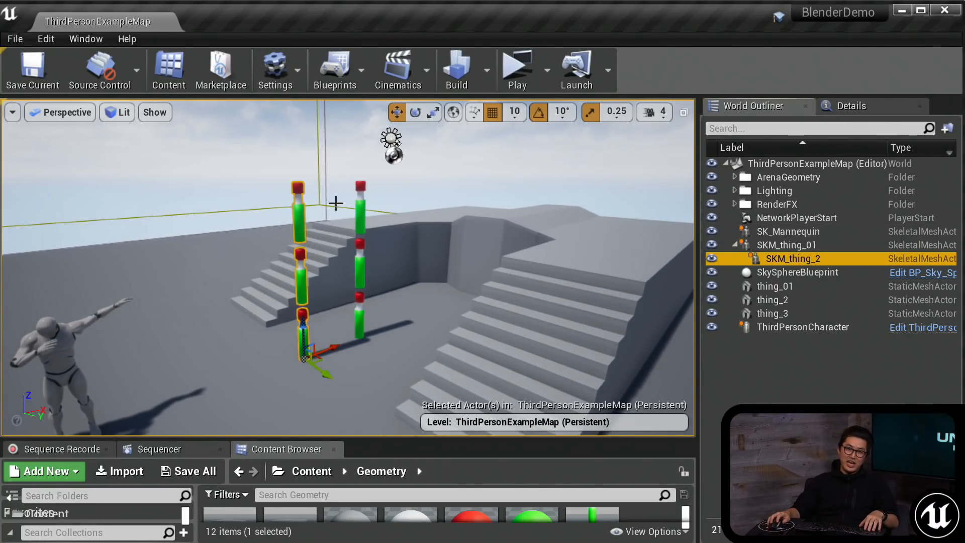
Show SKM_thing_2's details in a wider panel, reset its location to 0, 0, 0, and examine its rotation and scale.
left_click(851, 106)
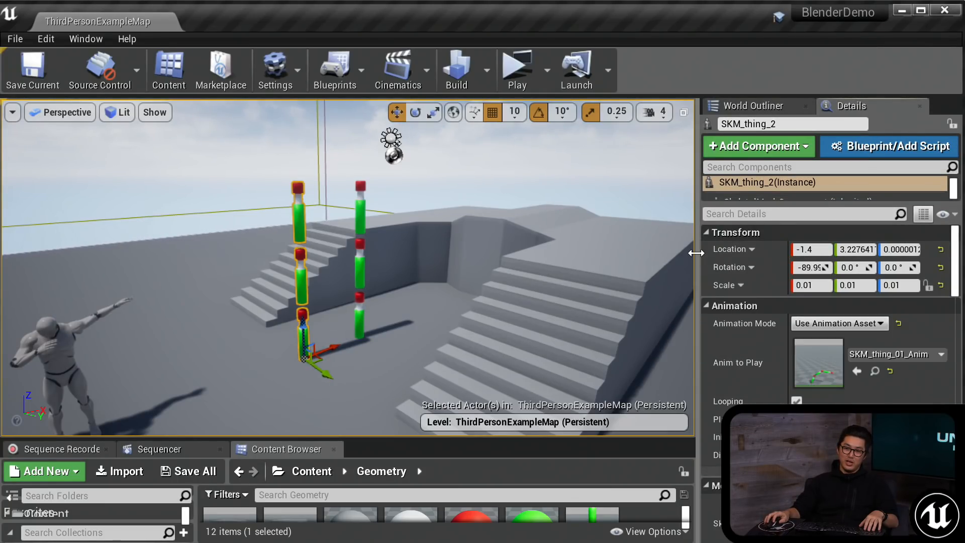
left_click_drag(696, 254, 506, 254)
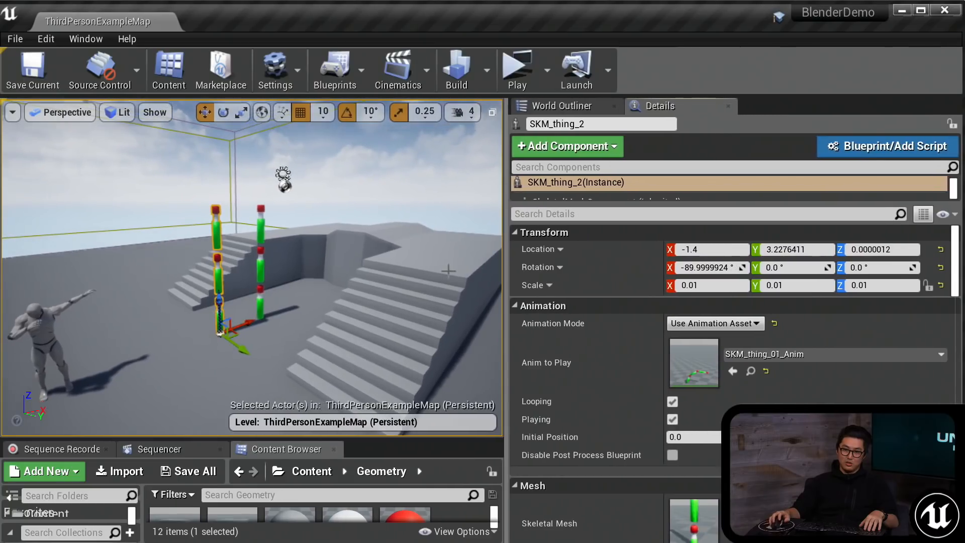
mouse_move(392, 269)
right_mouse_down()
mouse_move(382, 269)
mouse_move(393, 269)
right_mouse_up()
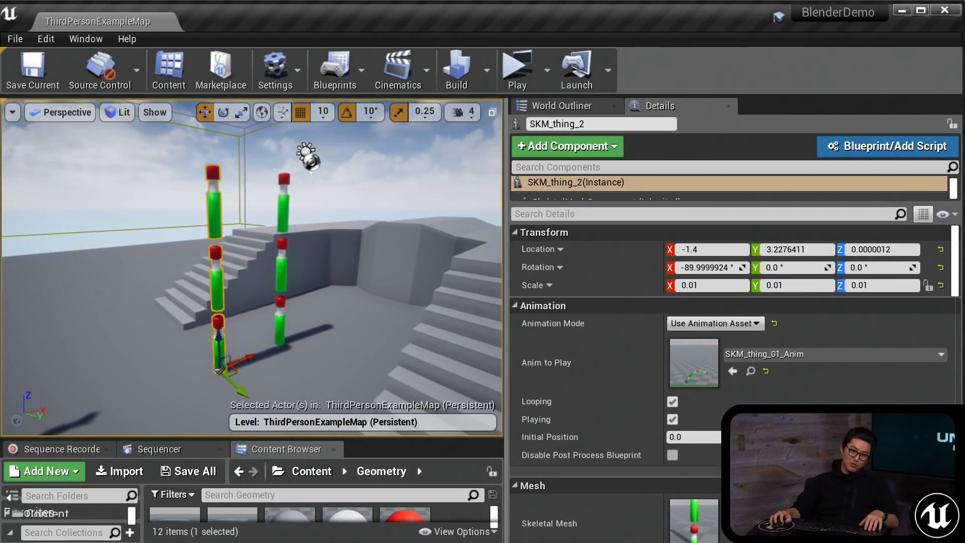
left_click(940, 252)
right_click_drag(216, 226, 216, 202)
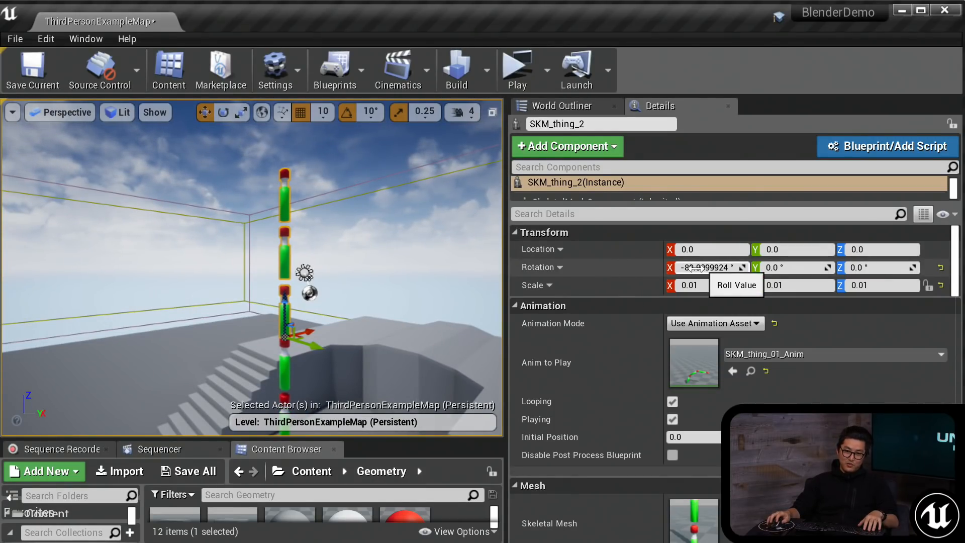
right_click_drag(369, 279, 368, 284)
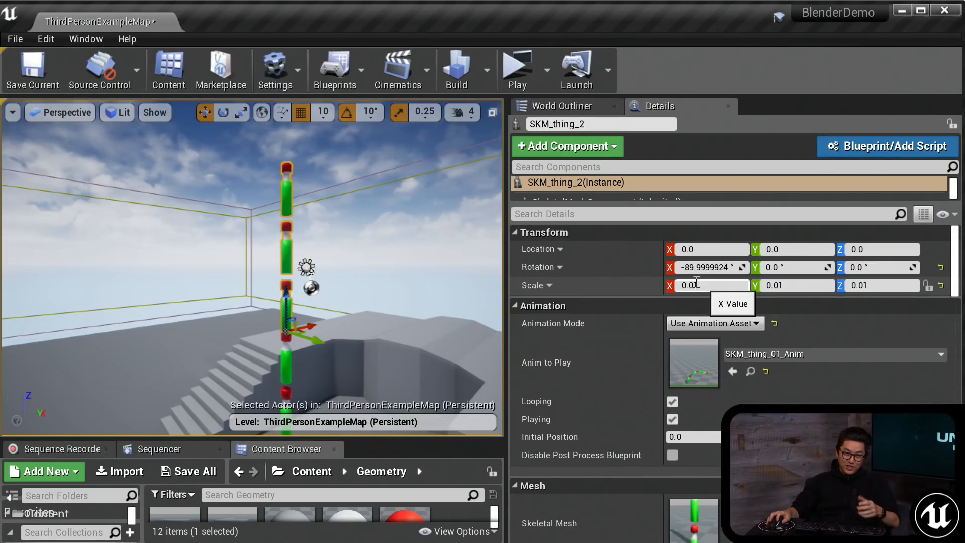
mouse_move(378, 256)
right_mouse_down()
mouse_move(367, 296)
mouse_move(388, 280)
mouse_move(375, 255)
right_mouse_up()
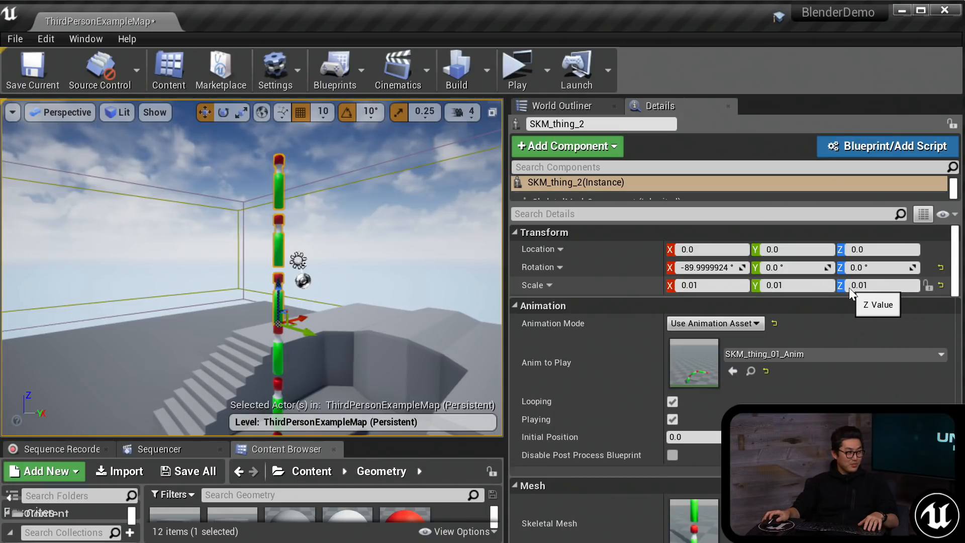
mouse_move(300, 265)
right_mouse_down()
mouse_move(296, 274)
mouse_move(316, 273)
right_mouse_up()
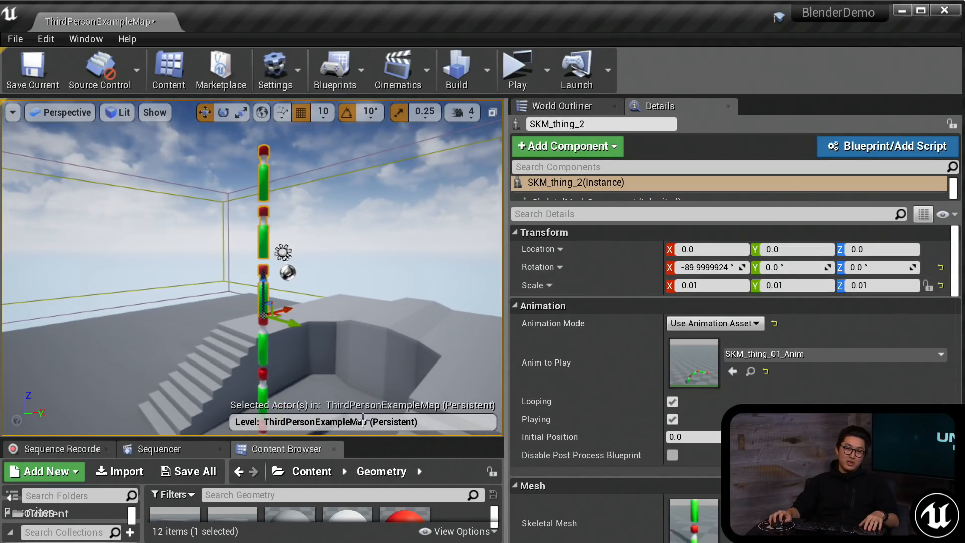
Reopen the SKM_thing_01_Skeleton asset in a maximized window, select spin_03Socket to show its parameters, and save the skeleton.
left_click_drag(370, 436, 369, 279)
double_click(453, 459)
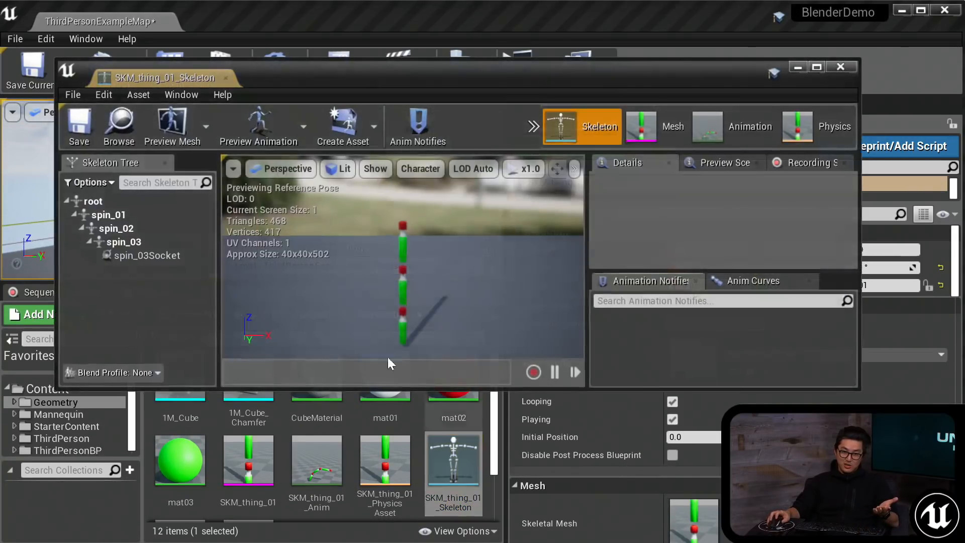
left_click(170, 255)
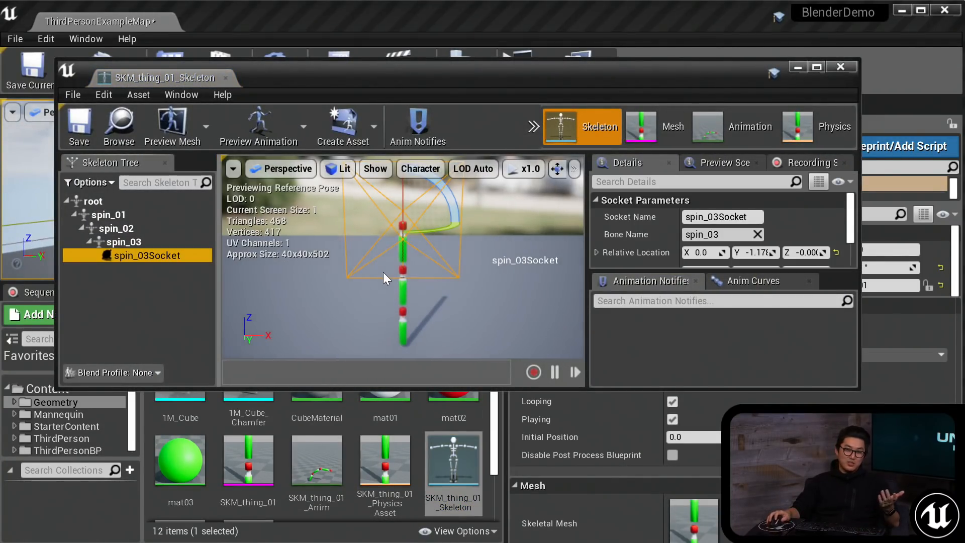
double_click(456, 65)
right_click_drag(416, 301, 557, 301)
right_click_drag(461, 274, 432, 259)
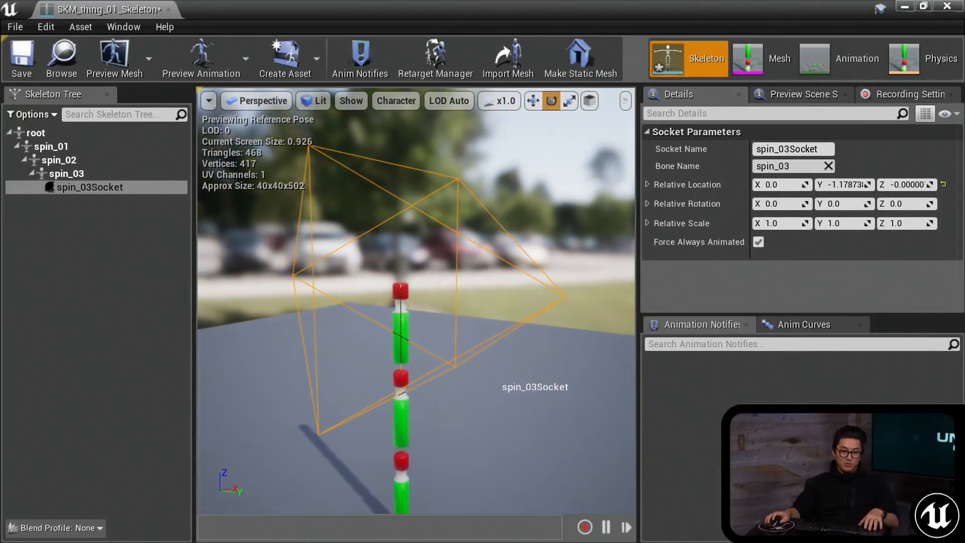
key("ctrl+s")
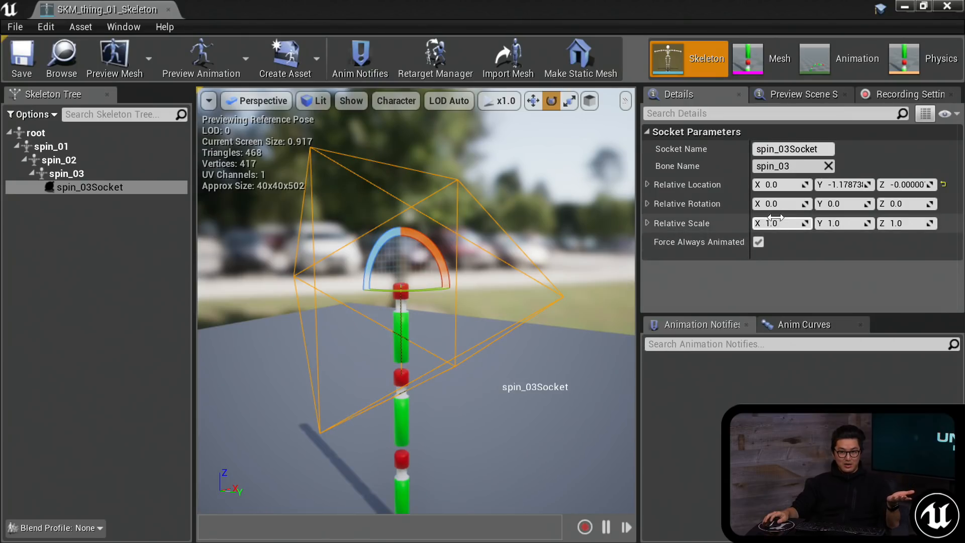
Set spin_03Socket's relative rotation X to -90 and its relative scale to 0.01 on all three axes.
left_click(786, 205)
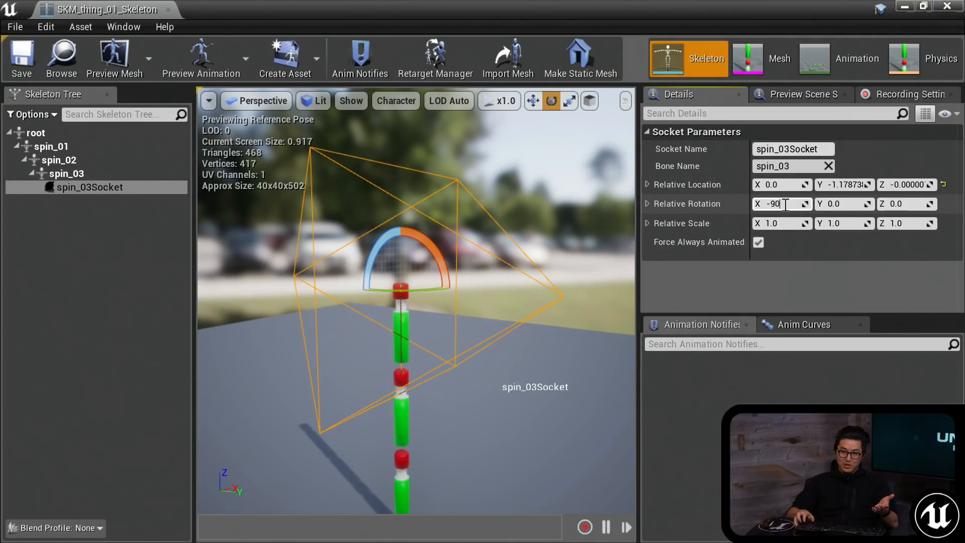
type("-90")
key("Return")
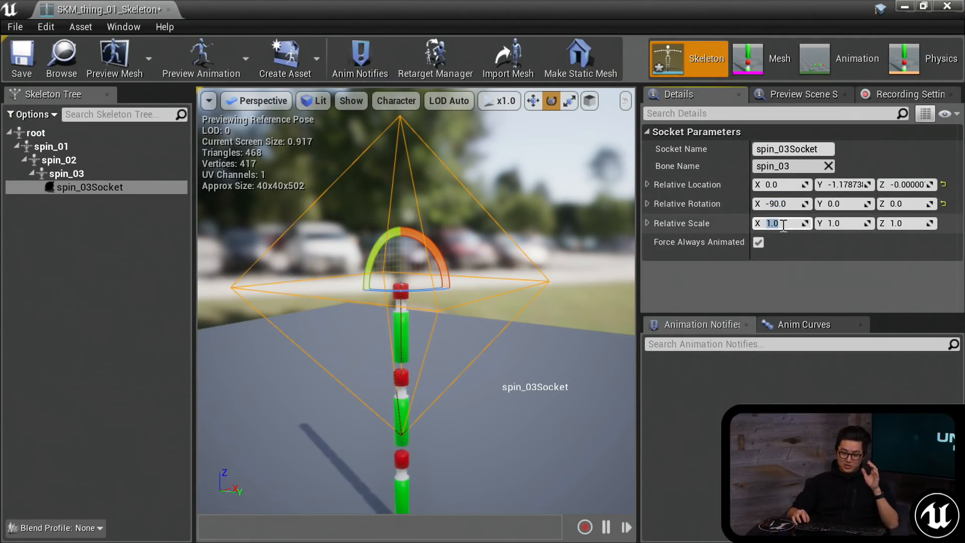
type("0.01")
key("Return")
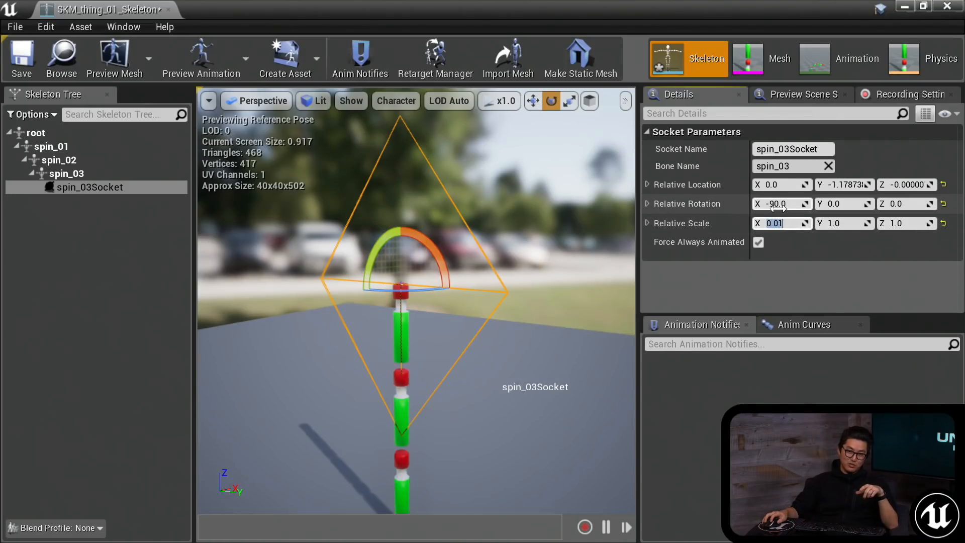
left_click(848, 225)
type(".01")
key("Return")
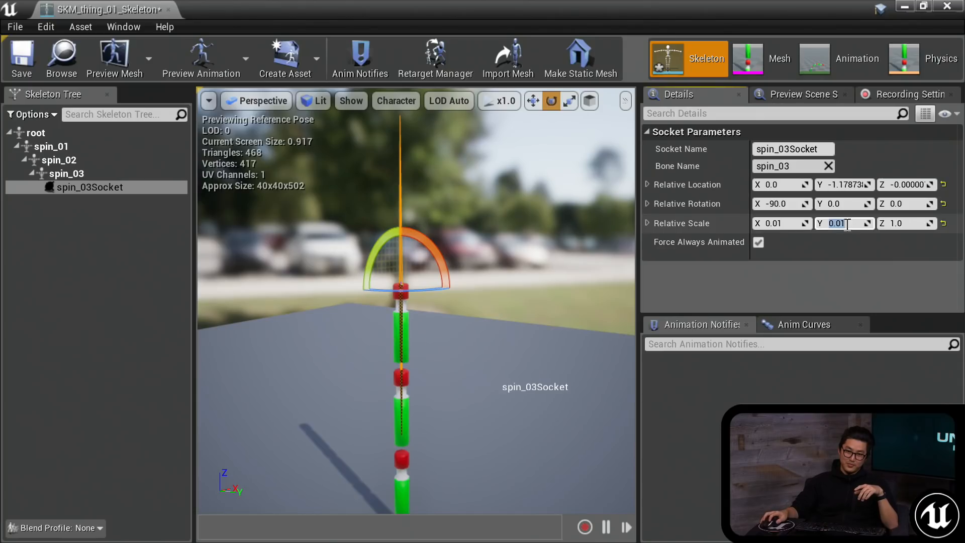
left_click(897, 225)
type(".01")
key("Return")
Save the SKM_thing_01_Skeleton asset, close its editor window, and save the ThirdPersonExampleMap level.
right_click_drag(508, 265, 441, 277)
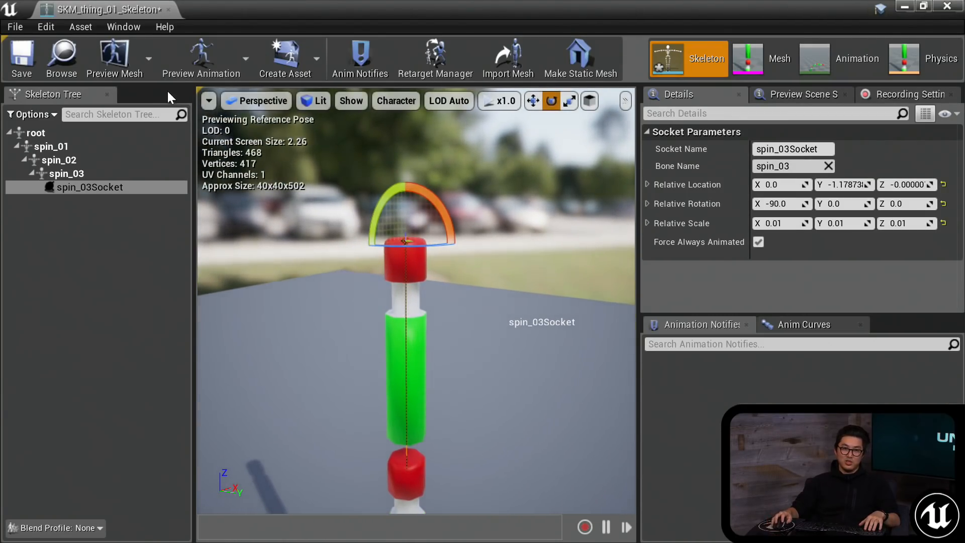
left_click(20, 62)
left_click_drag(314, 6, 366, 78)
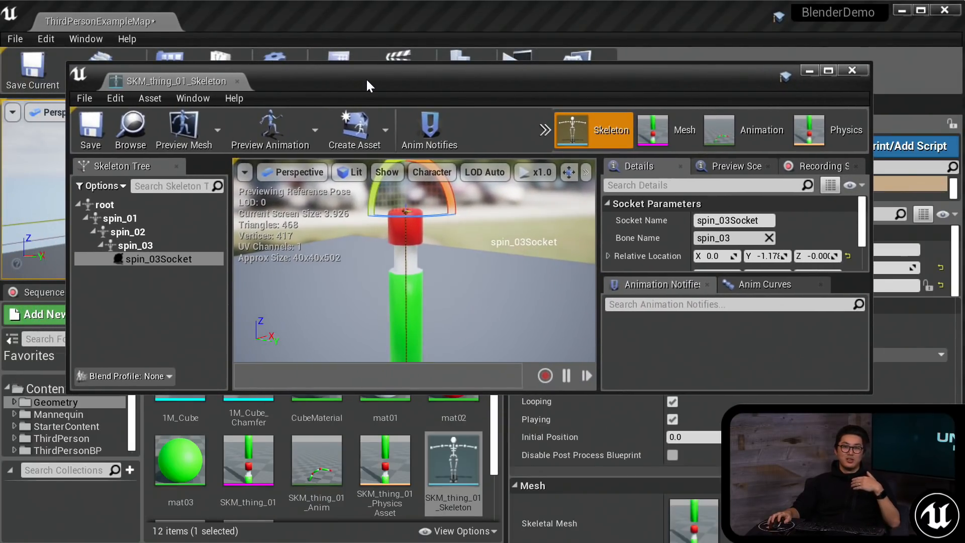
left_click(862, 71)
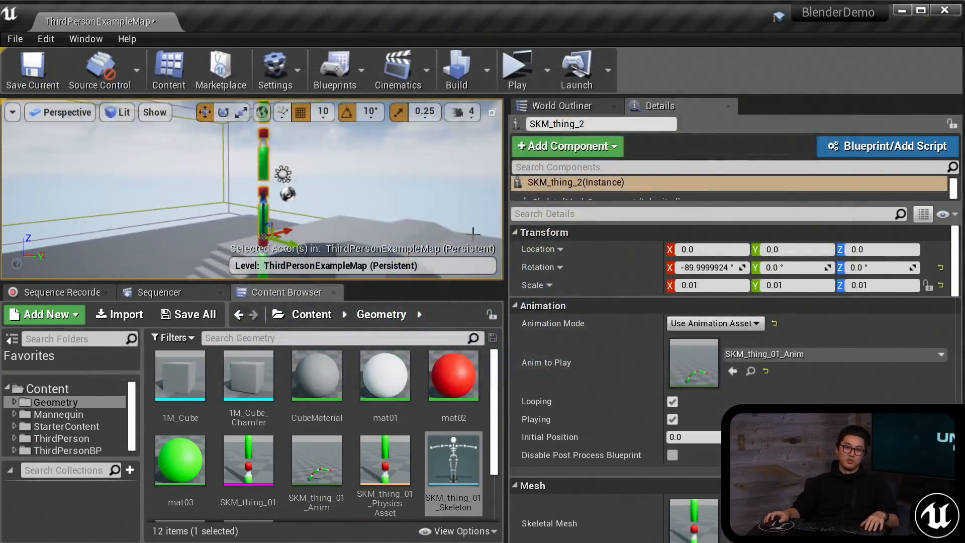
key("ctrl+s")
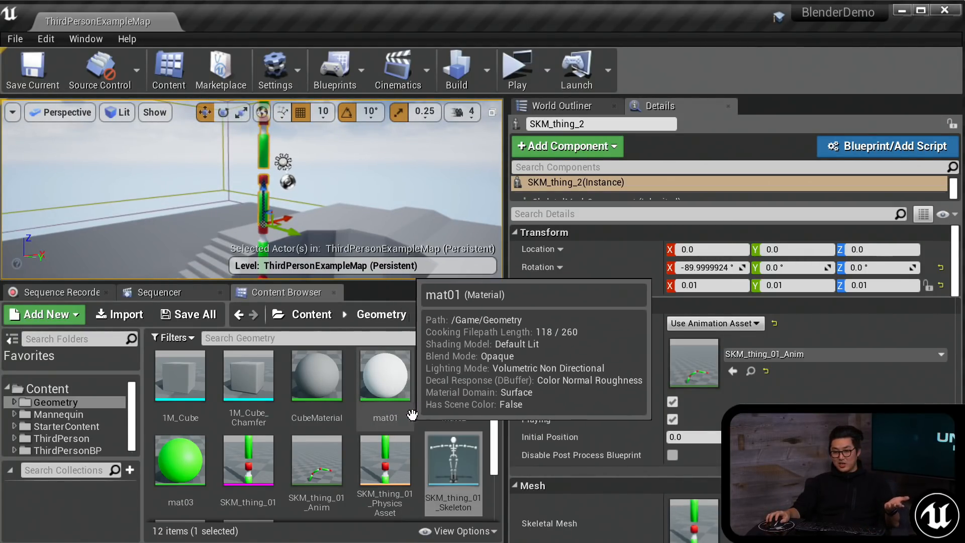
Enlarge the level viewport and reset SKM_thing_2's rotation and scale to their defaults.
scroll(415, 416, "down", 3)
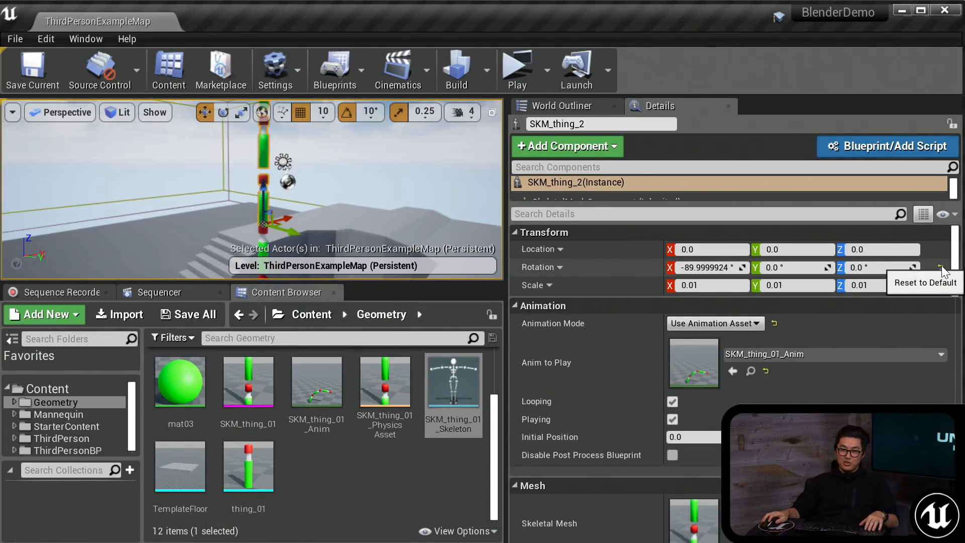
right_click_drag(461, 173, 376, 233)
left_click_drag(386, 291, 386, 328)
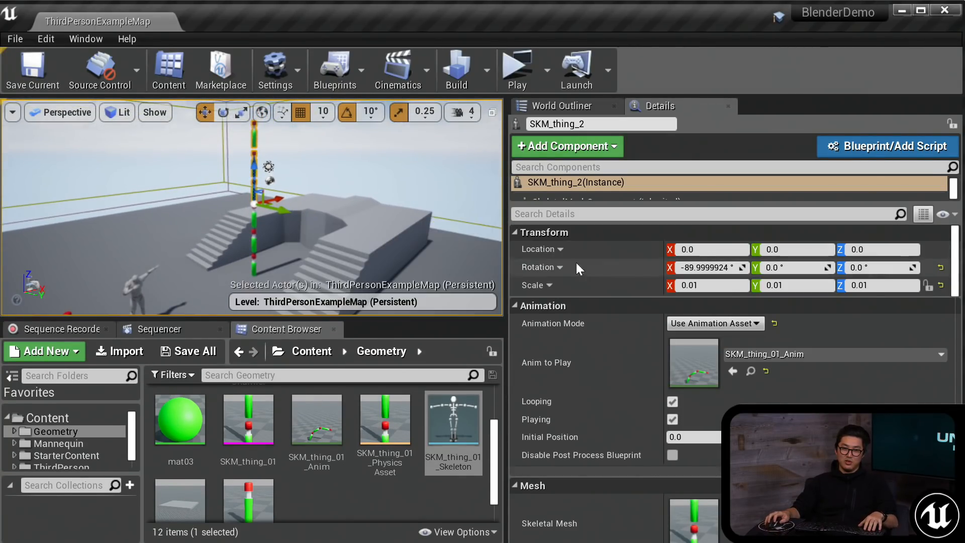
left_click(941, 268)
mouse_move(367, 211)
right_mouse_down()
mouse_move(402, 200)
mouse_move(374, 218)
right_mouse_up()
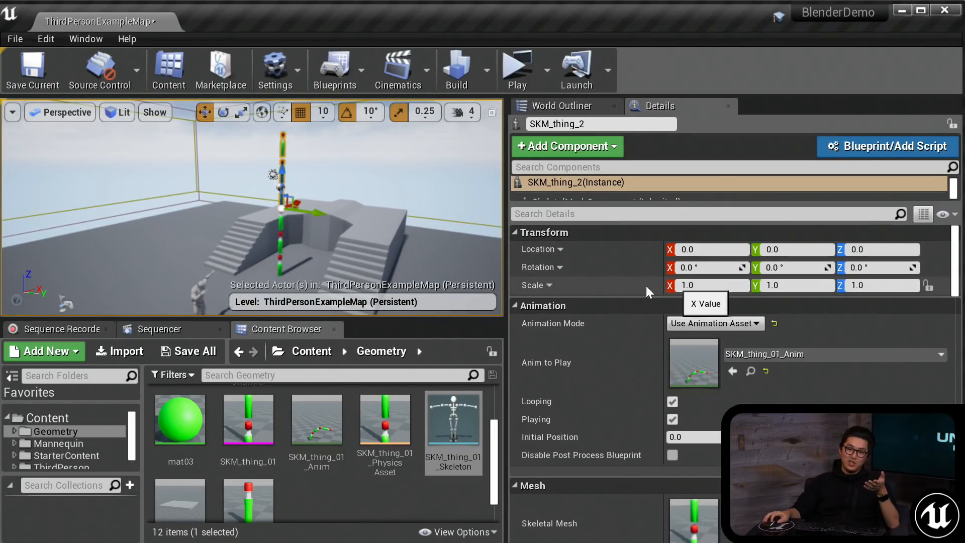
right_click_drag(255, 240, 263, 229)
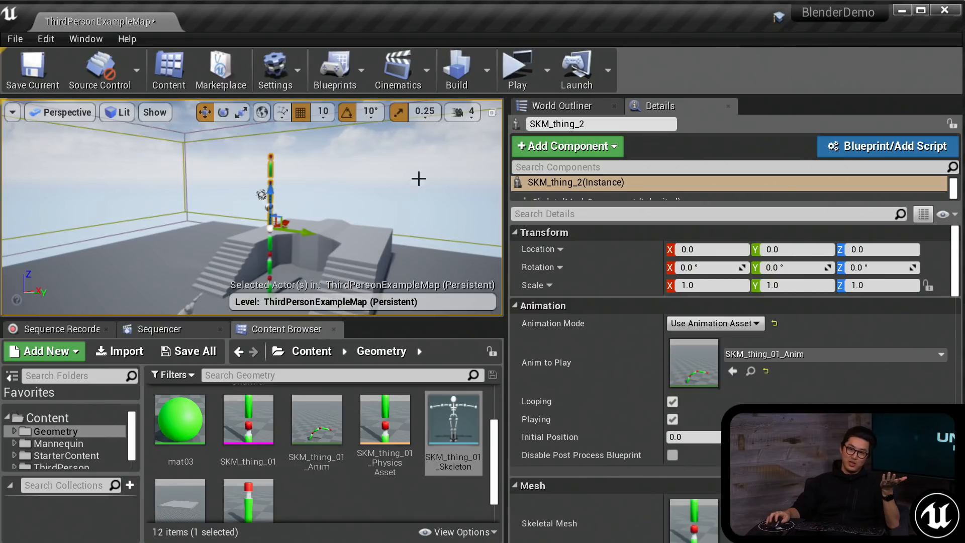
Play the level in a maximized window, run the character up to the platform and around the attached chain, and stop the preview.
left_click(513, 73)
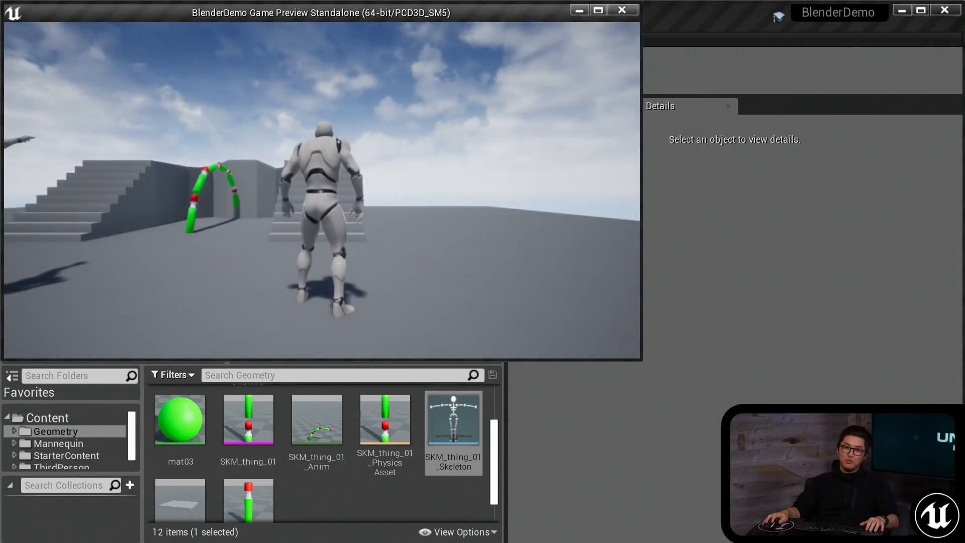
left_click_drag(511, 10, 547, 48)
double_click(547, 47)
left_click(519, 86)
key("w")
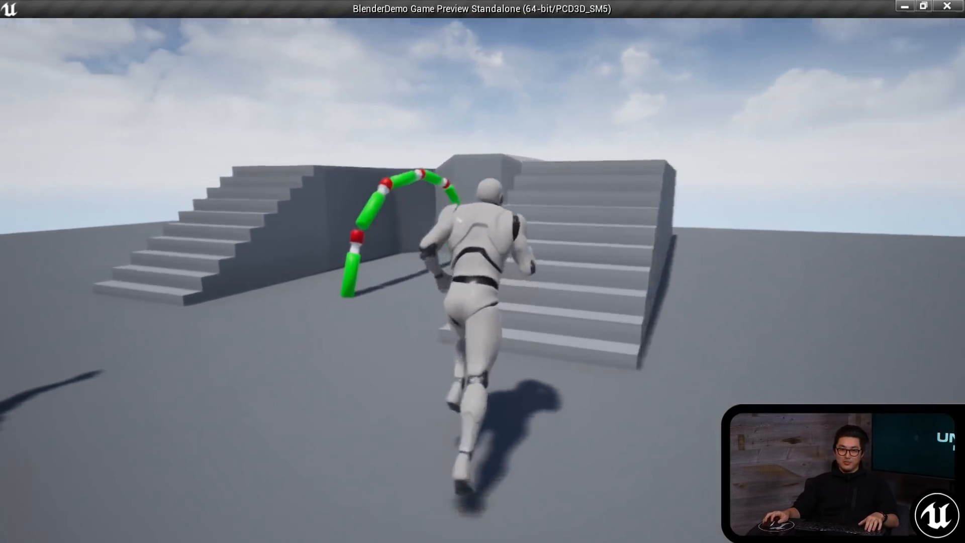
key("d")
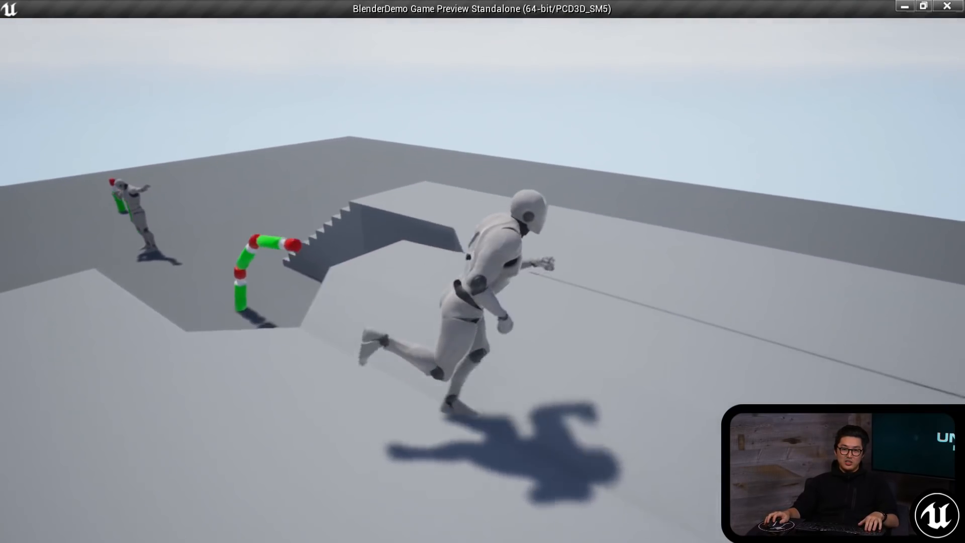
key("w")
key("d")
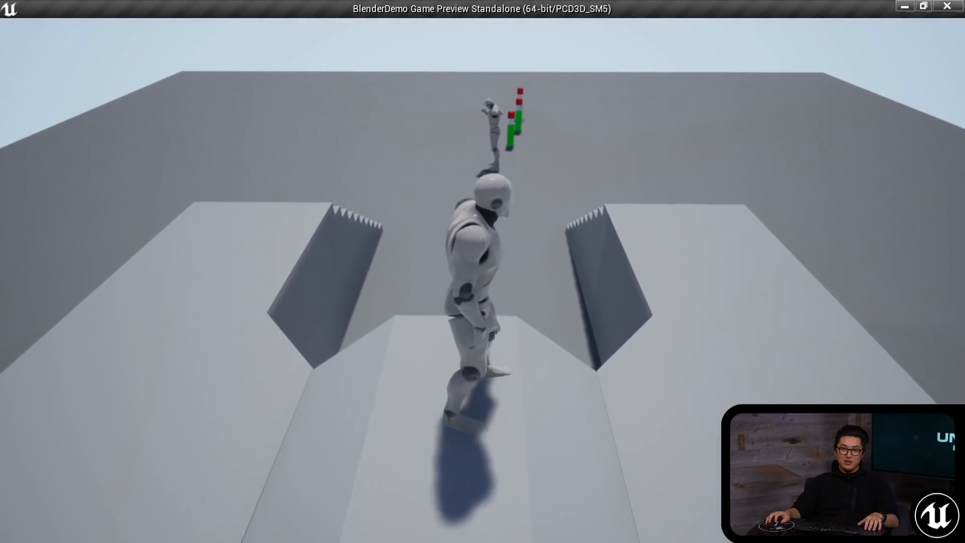
key("w")
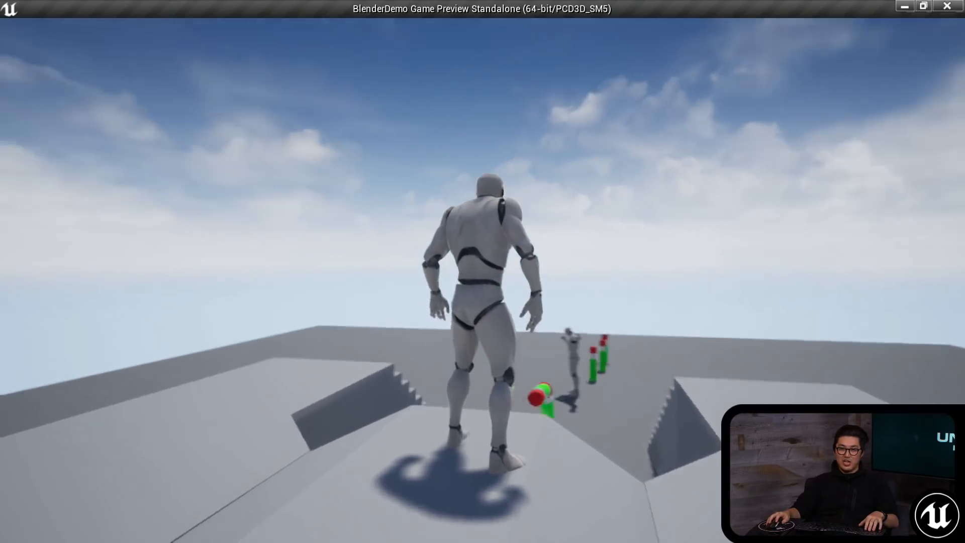
key("w")
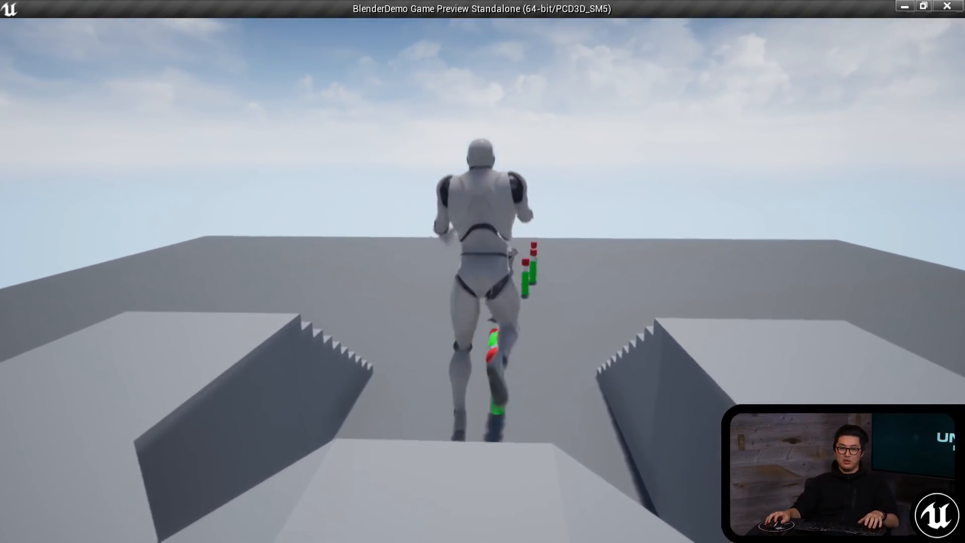
key("s")
key("space")
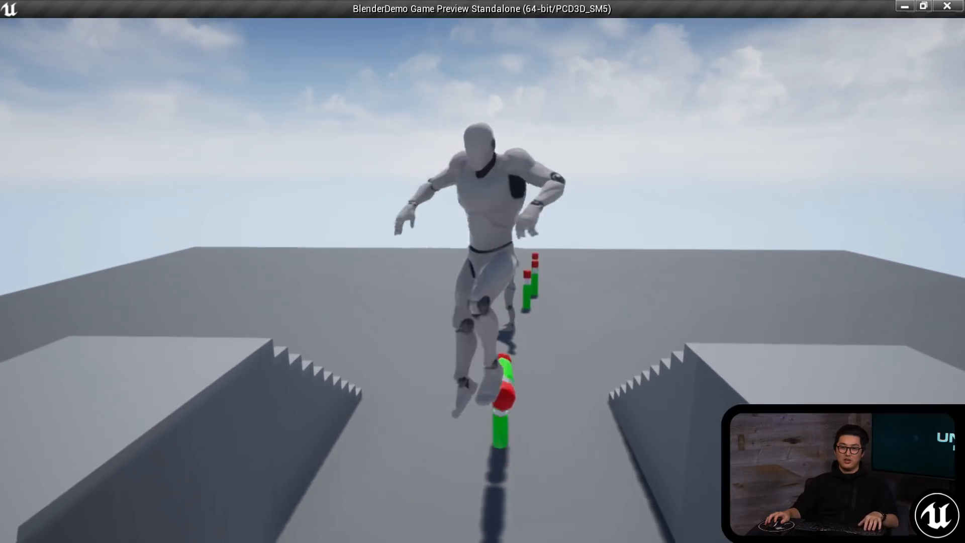
key("d")
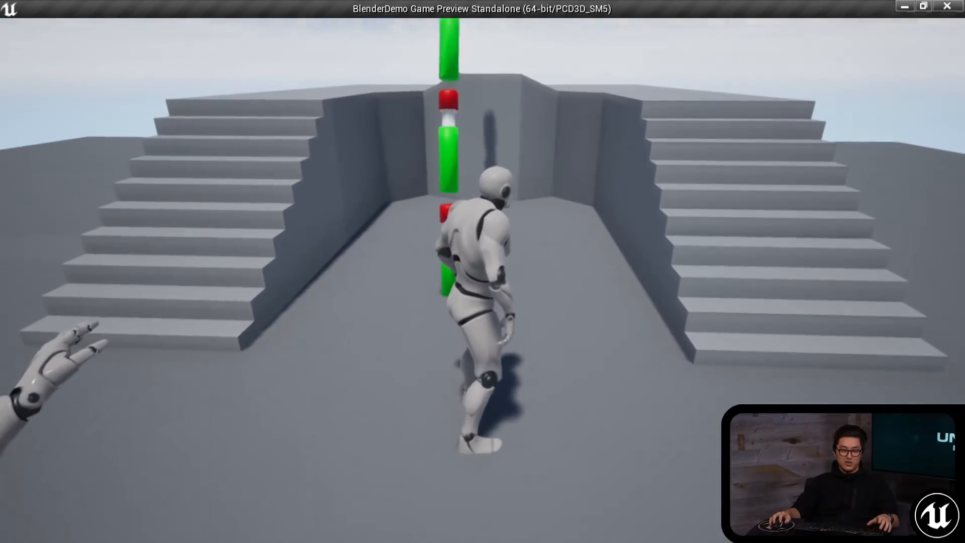
key("Escape")
Select SKM_thing_01 in the level, move it along X to -540, and save the level.
right_click_drag(323, 245, 340, 262)
left_click(382, 265)
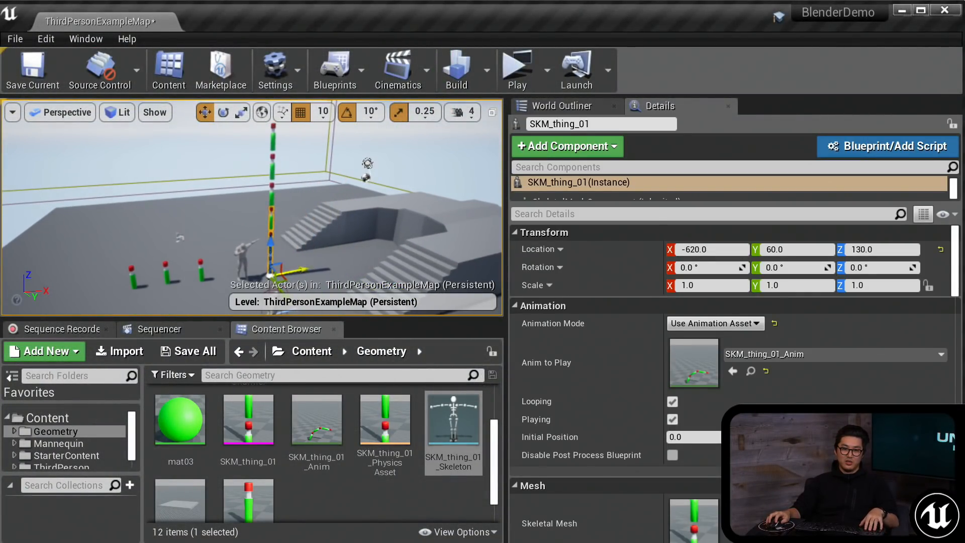
right_click_drag(341, 262, 337, 264)
key("ctrl+s")
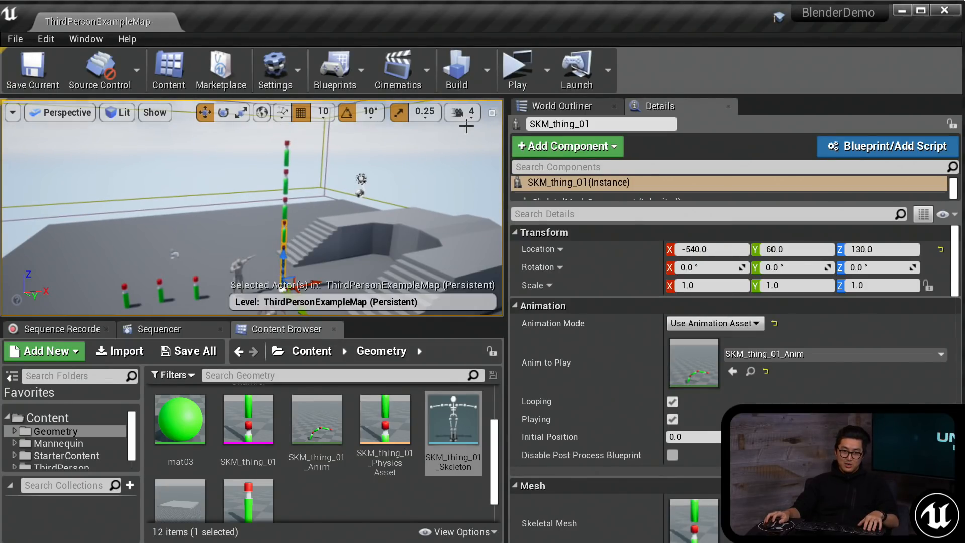
Play the level again in a maximized window and run the character up the stairs to view the chain from the platform.
left_click(514, 77)
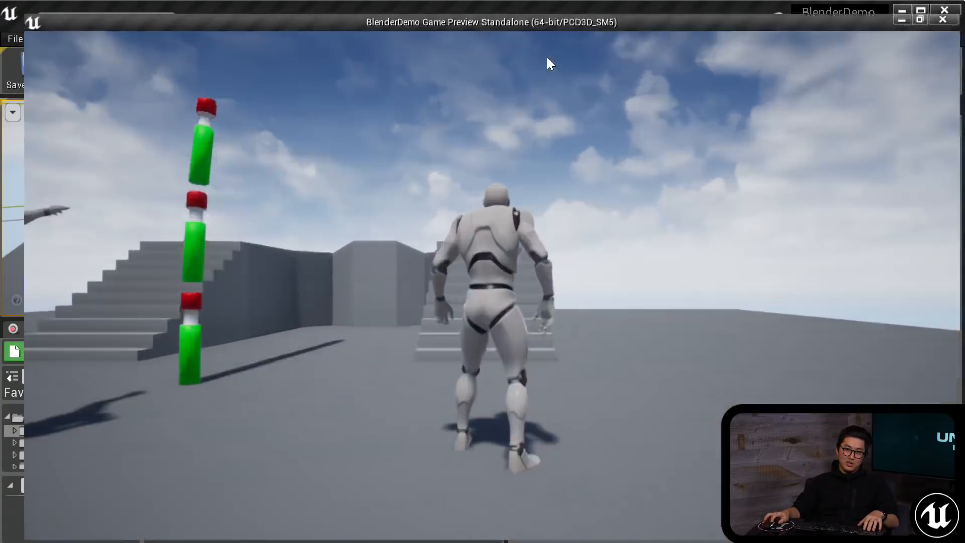
left_click(547, 58)
key("w")
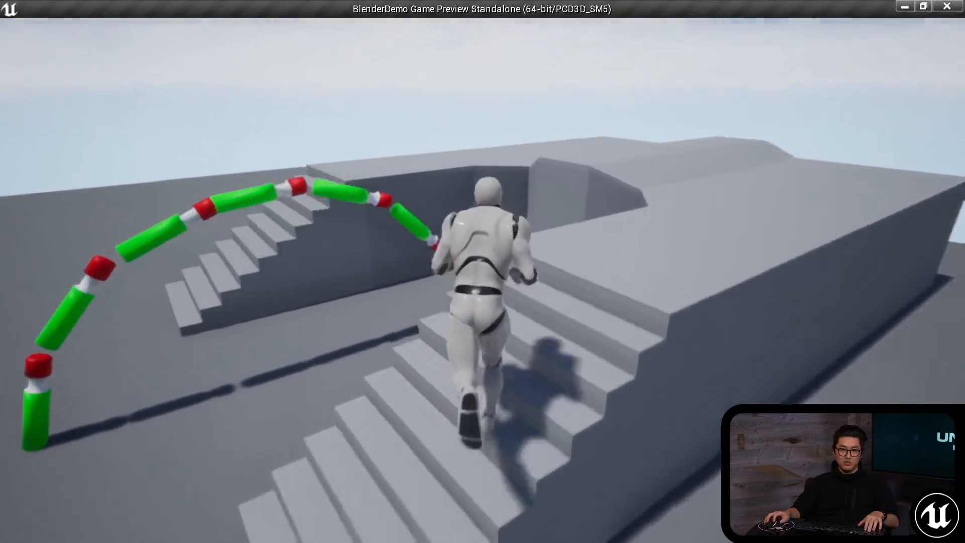
key("d")
key("w")
key("s")
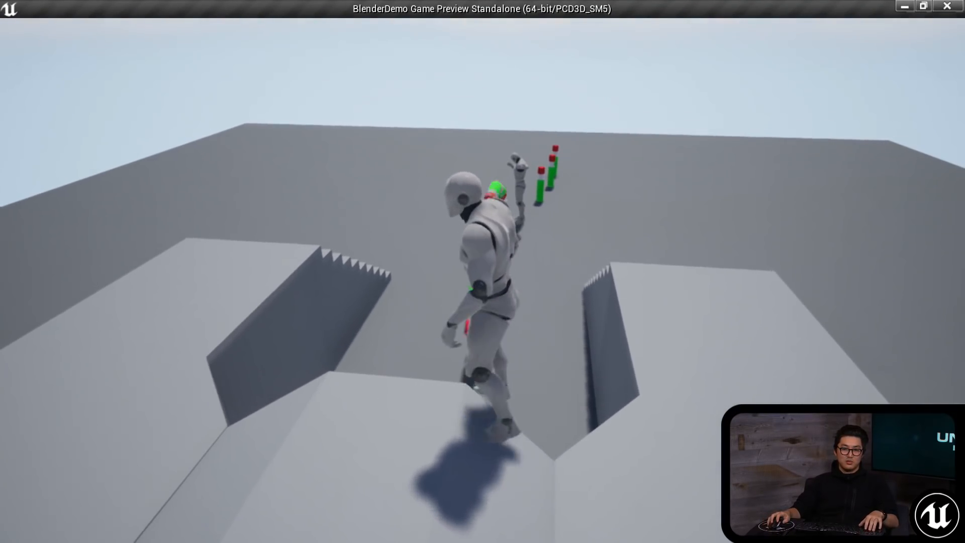
key("w")
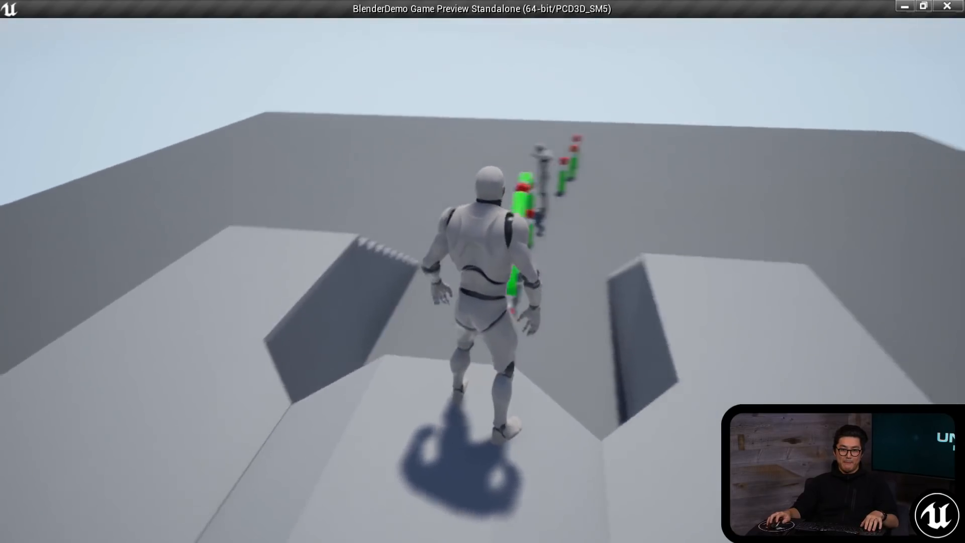
Run the character off the platform and jump around the swinging chain to examine its animation from several sides.
key("w")
key("space")
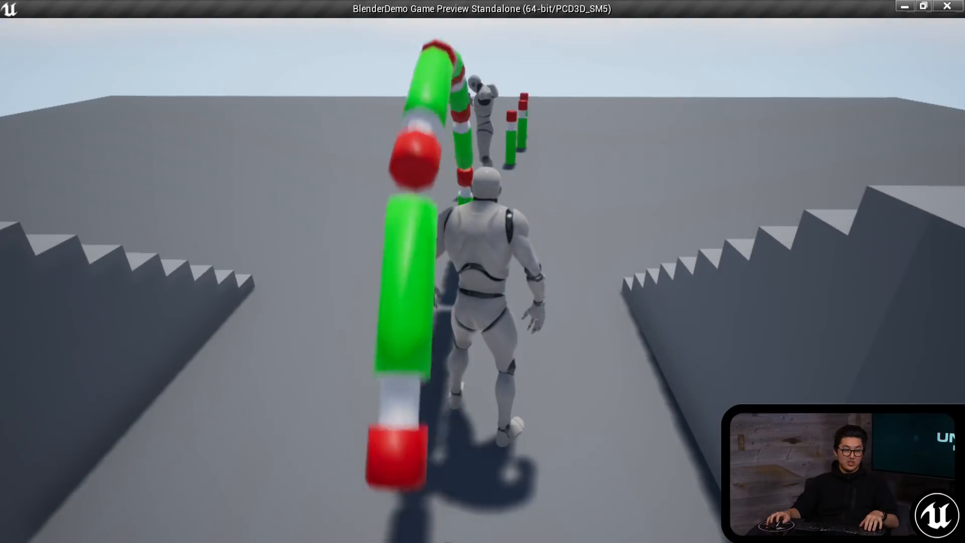
key("s")
key("space")
key("d")
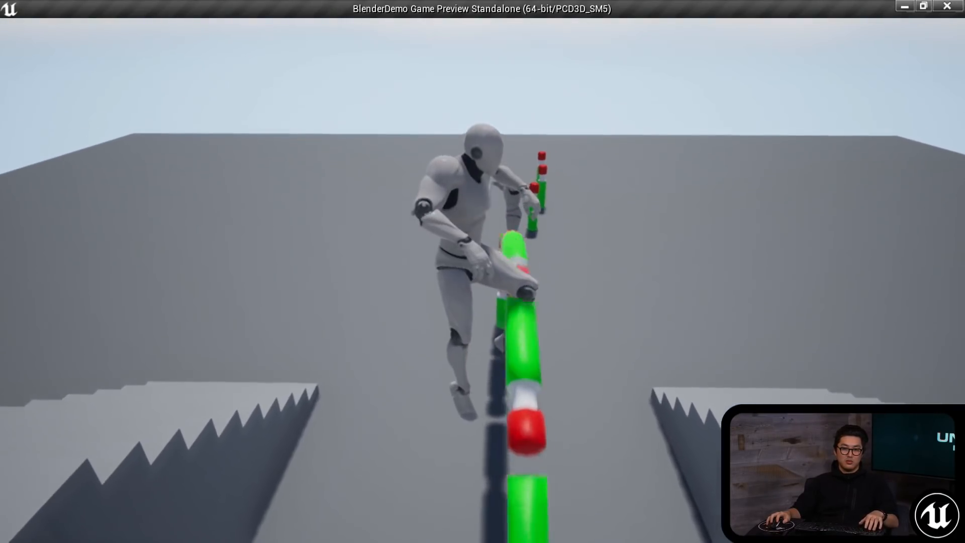
key("s")
key("space")
key("d")
key("a")
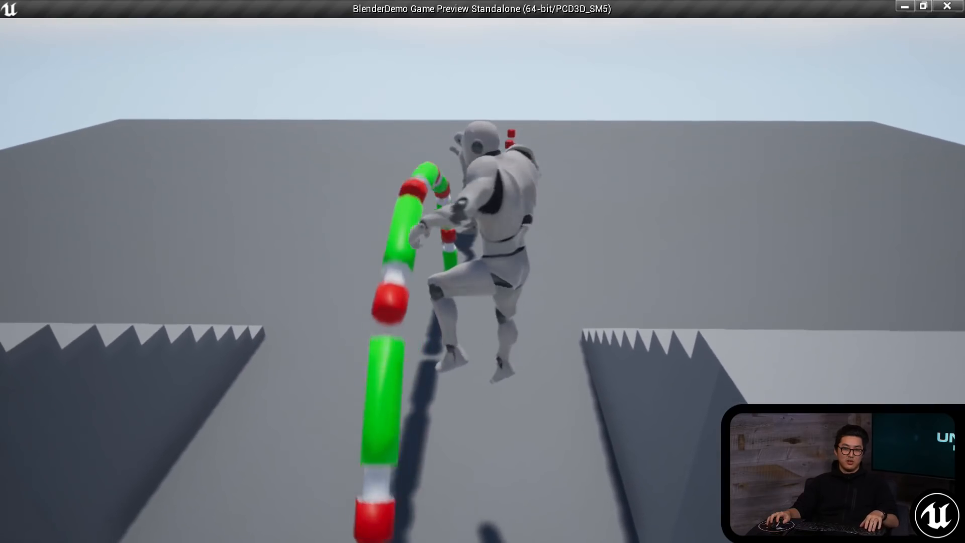
key("w")
key("d")
key("a")
key("space")
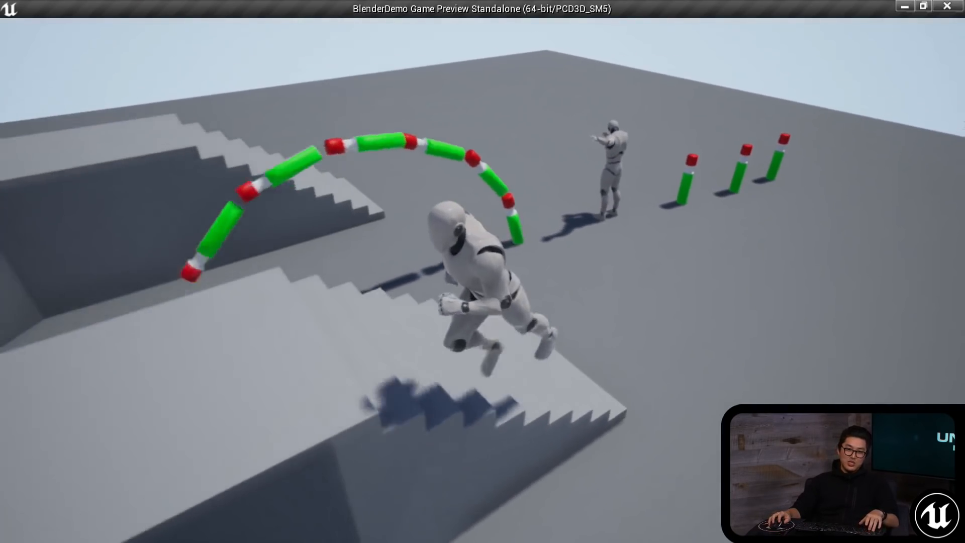
Bring the character back onto the platform, leap along the moving chain, and circle its base near the mannequin.
key("w")
key("d")
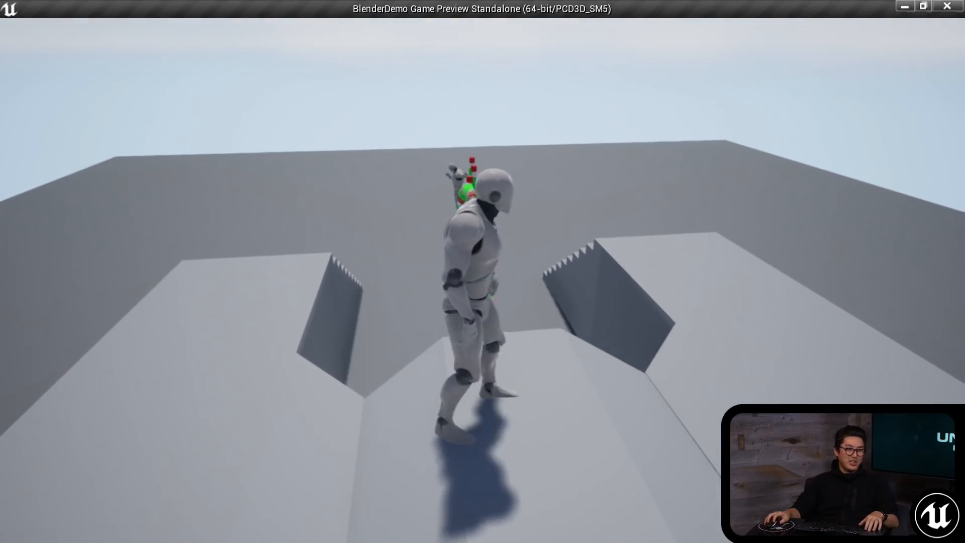
key("d")
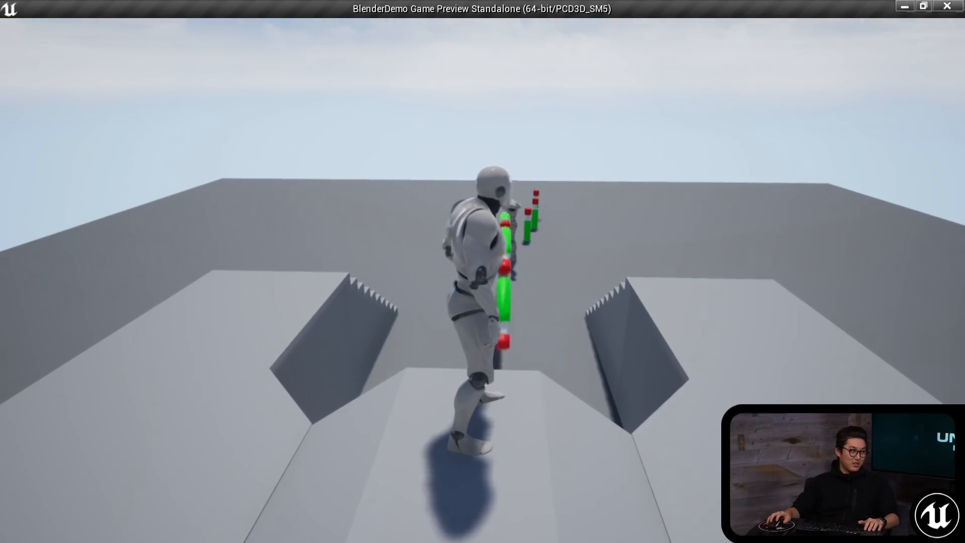
key("w")
key("space")
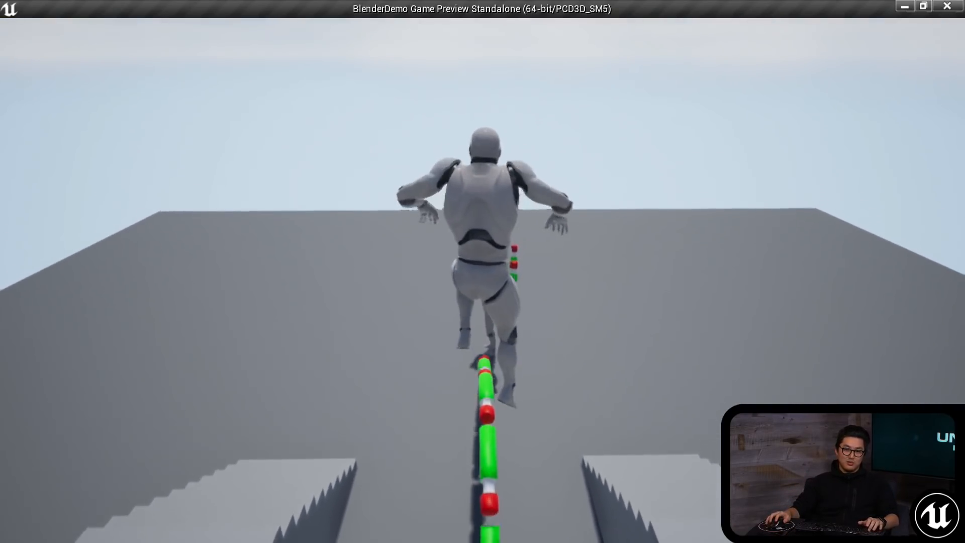
key("space")
key("w")
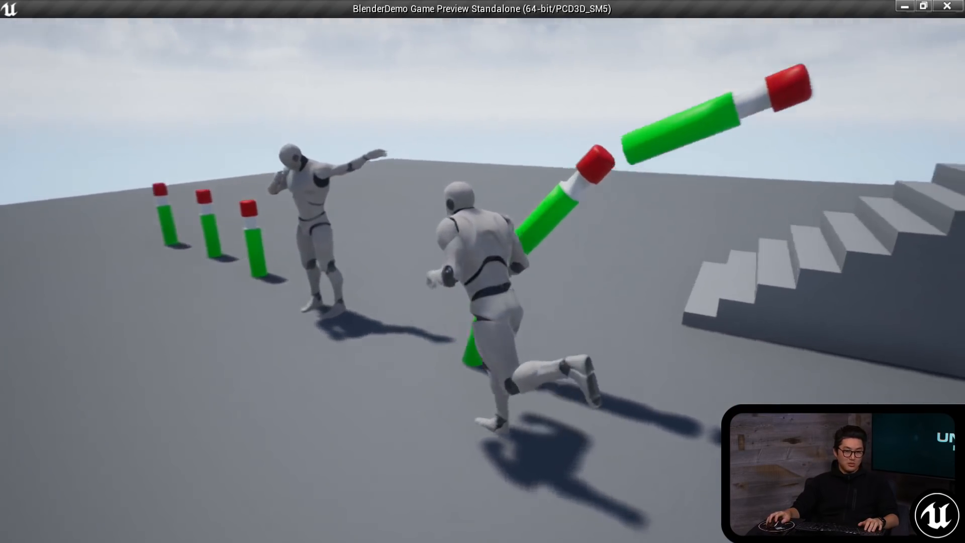
key("space")
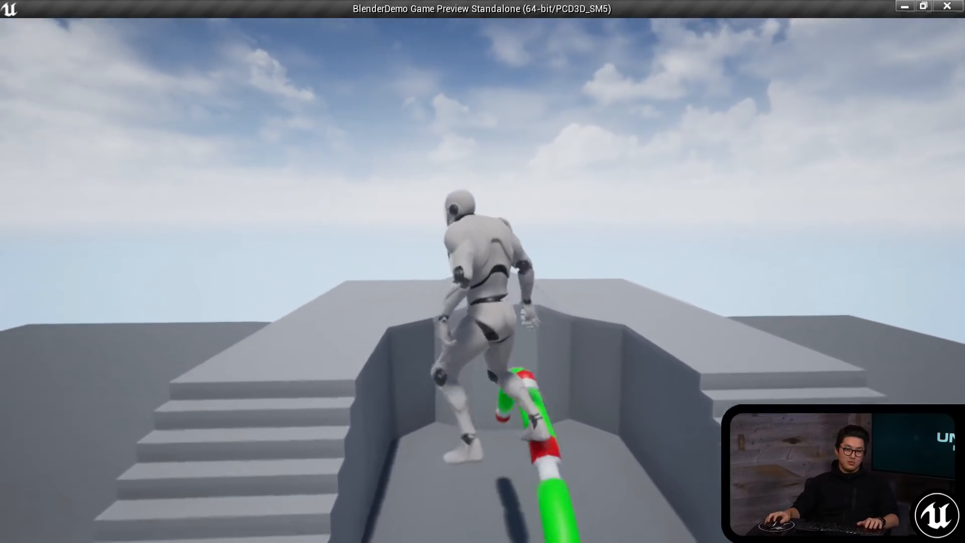
Run and jump the character across the raised platform, turn it to face the camera, and trigger its outstretched-arm pose.
key("space")
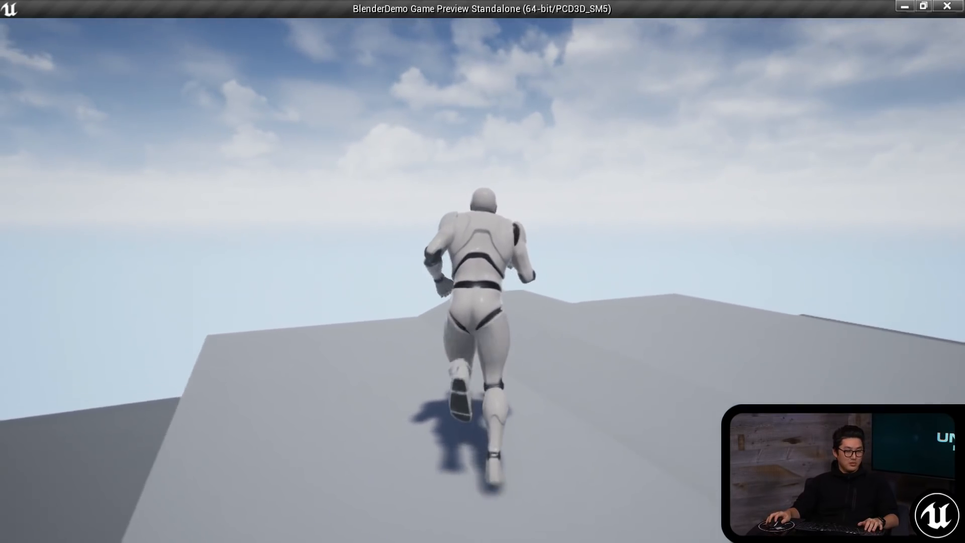
key("d")
key("s")
key("e")
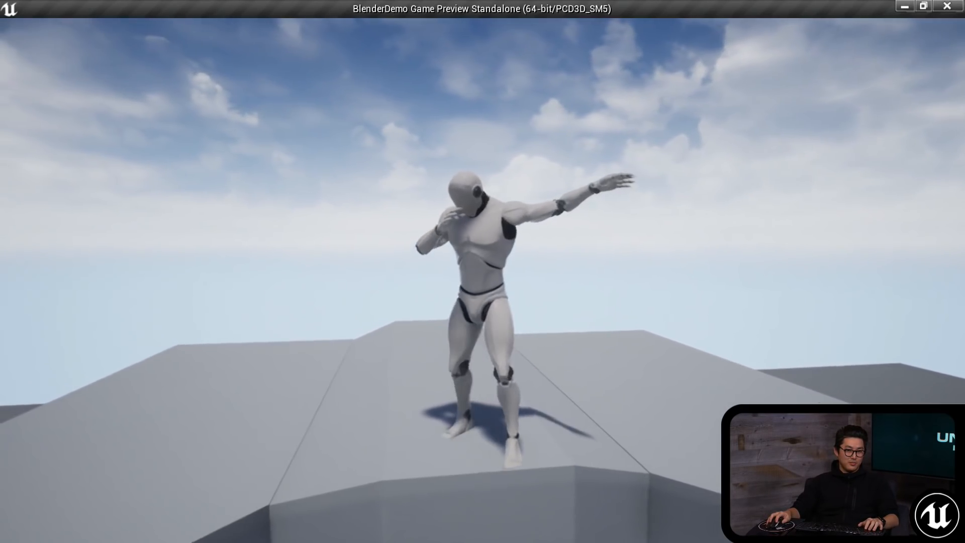
Take the posing character down beside the swinging chain, then run it back onto the platform facing the camera.
key("space")
key("s")
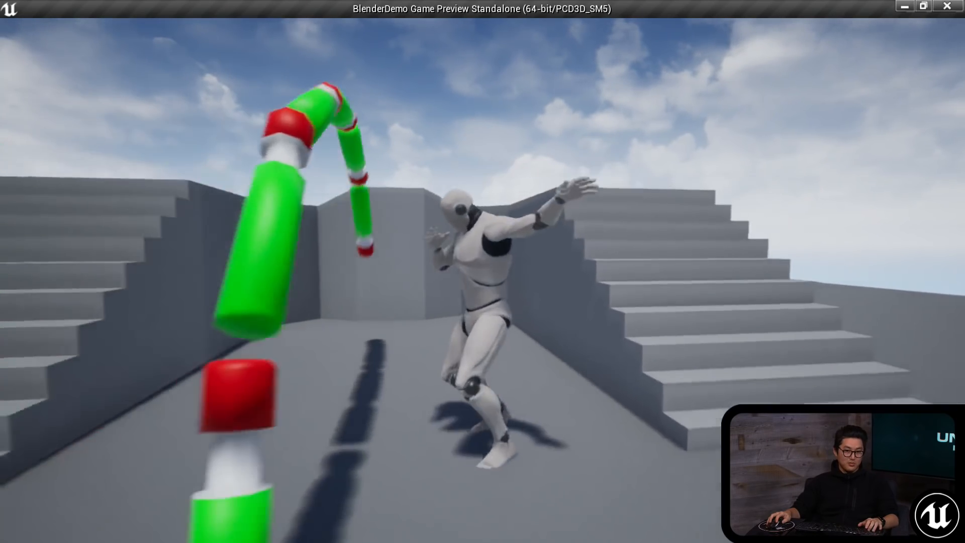
key("w")
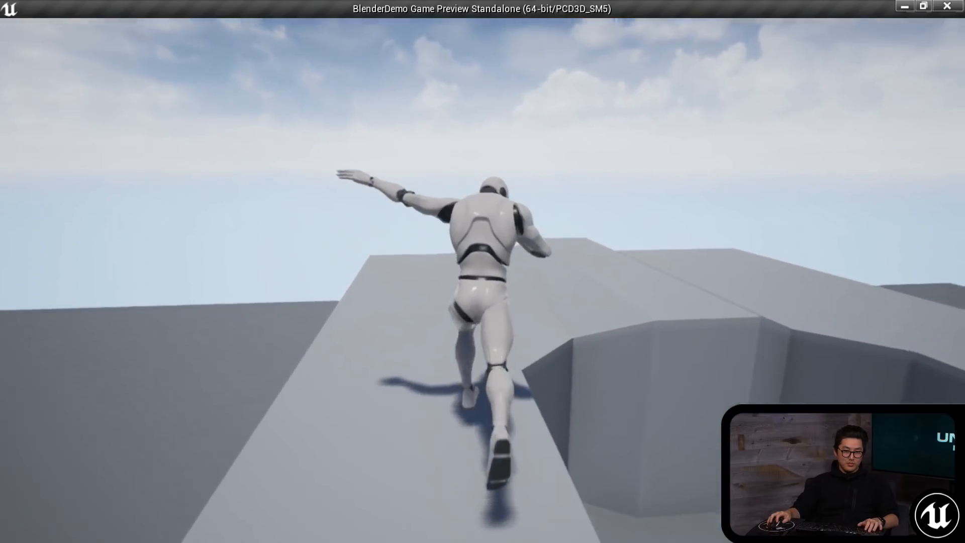
key("s")
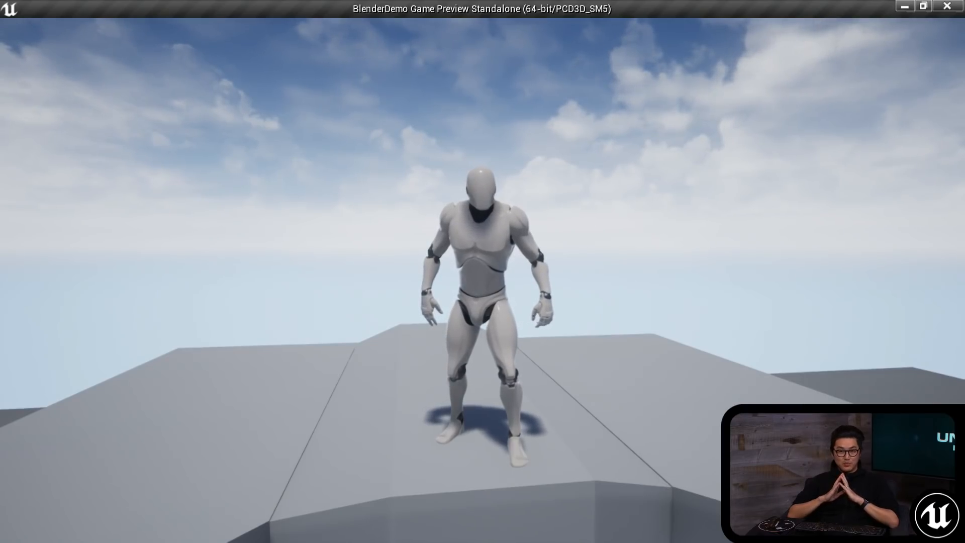
End the play session and save the ThirdPersonExampleMap level.
key("Escape")
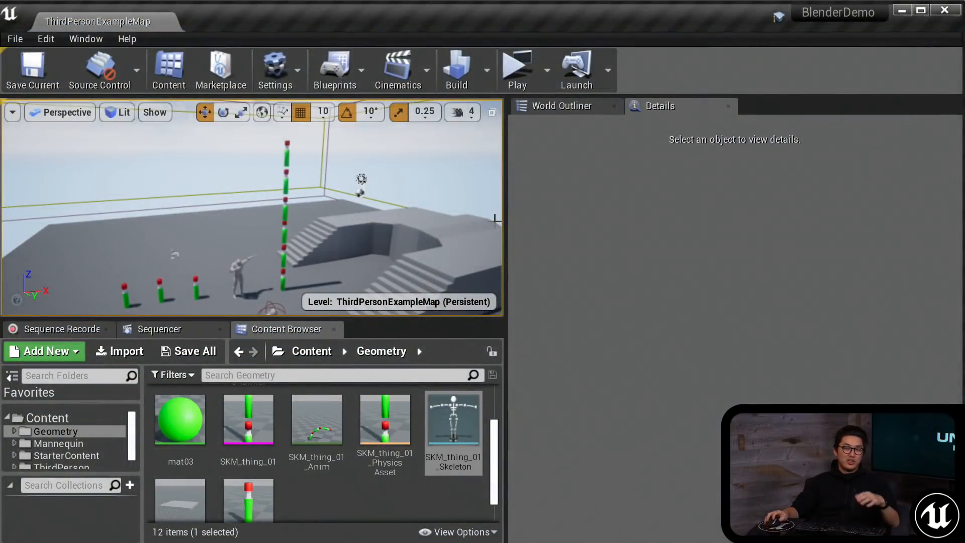
right_click_drag(385, 233, 360, 235)
key("ctrl+s")
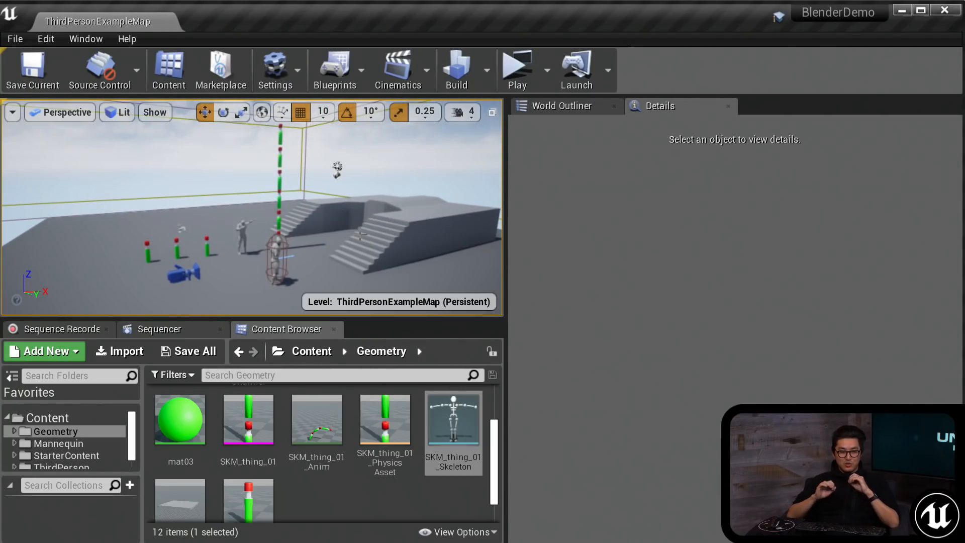
Switch to Blender and review the scene's unit settings, including unit system, unit scale, rotation and length.
key("alt+Tab")
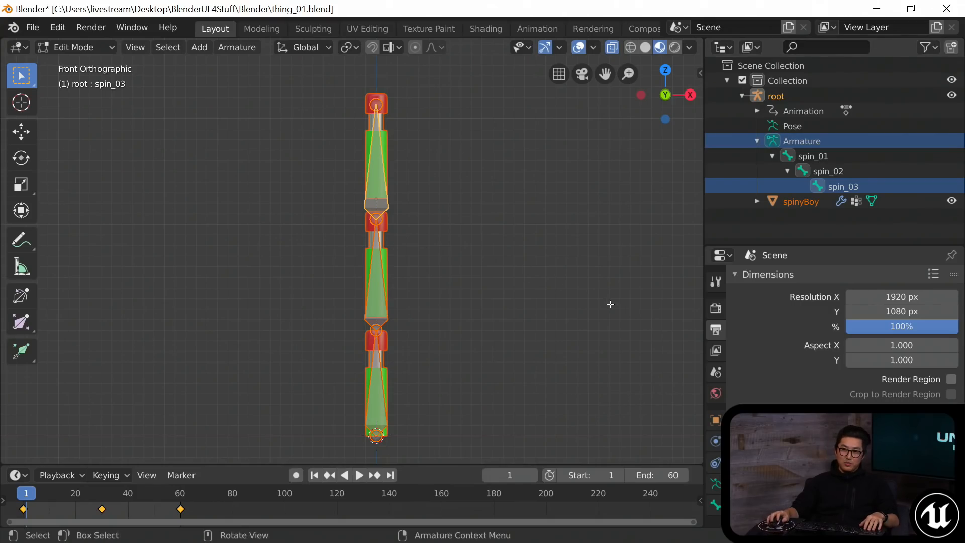
left_click(716, 420)
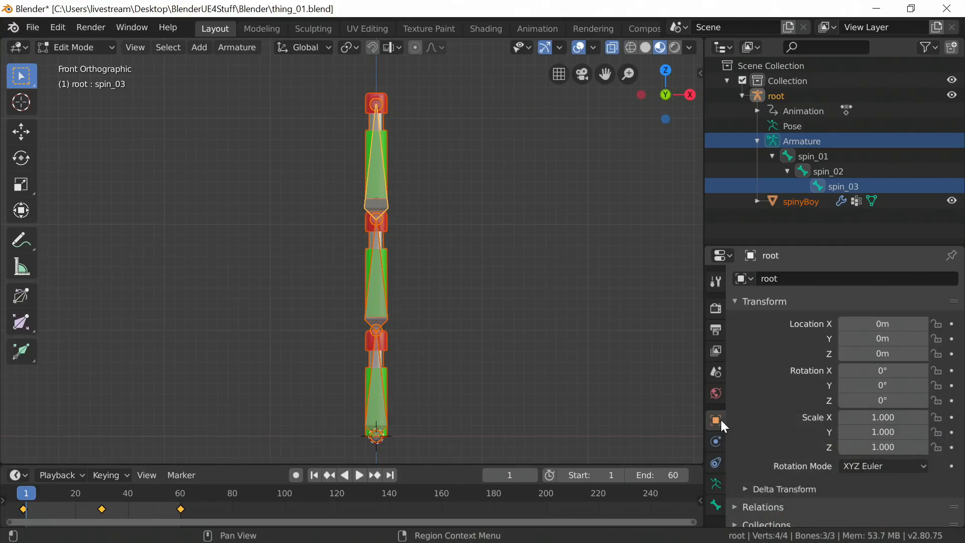
left_click(723, 441)
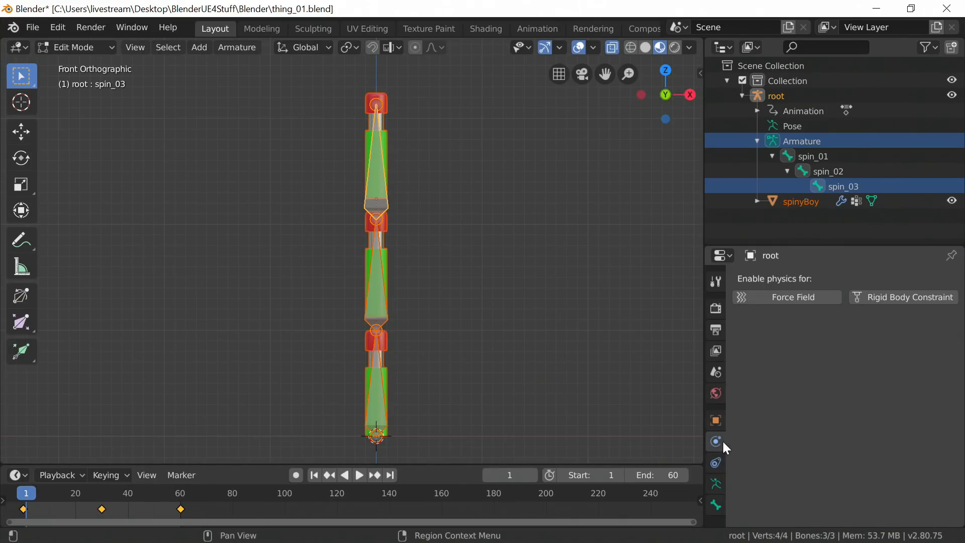
left_click(719, 463)
left_click(721, 374)
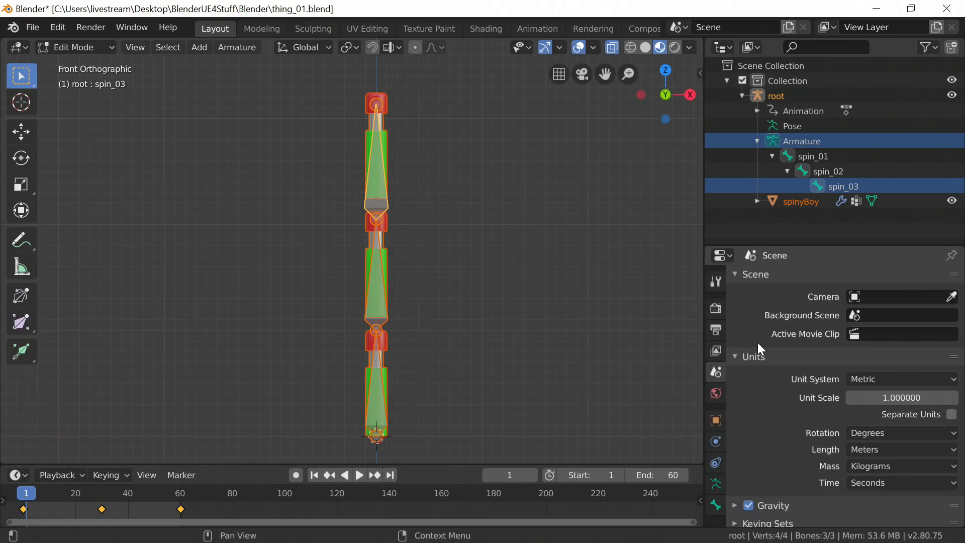
scroll(754, 343, "down", 1)
scroll(748, 343, "down", 2)
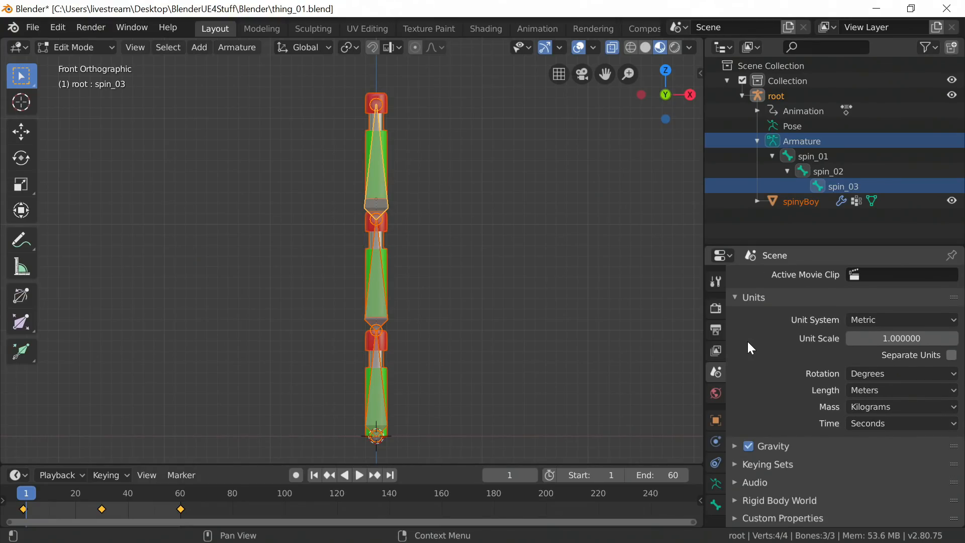